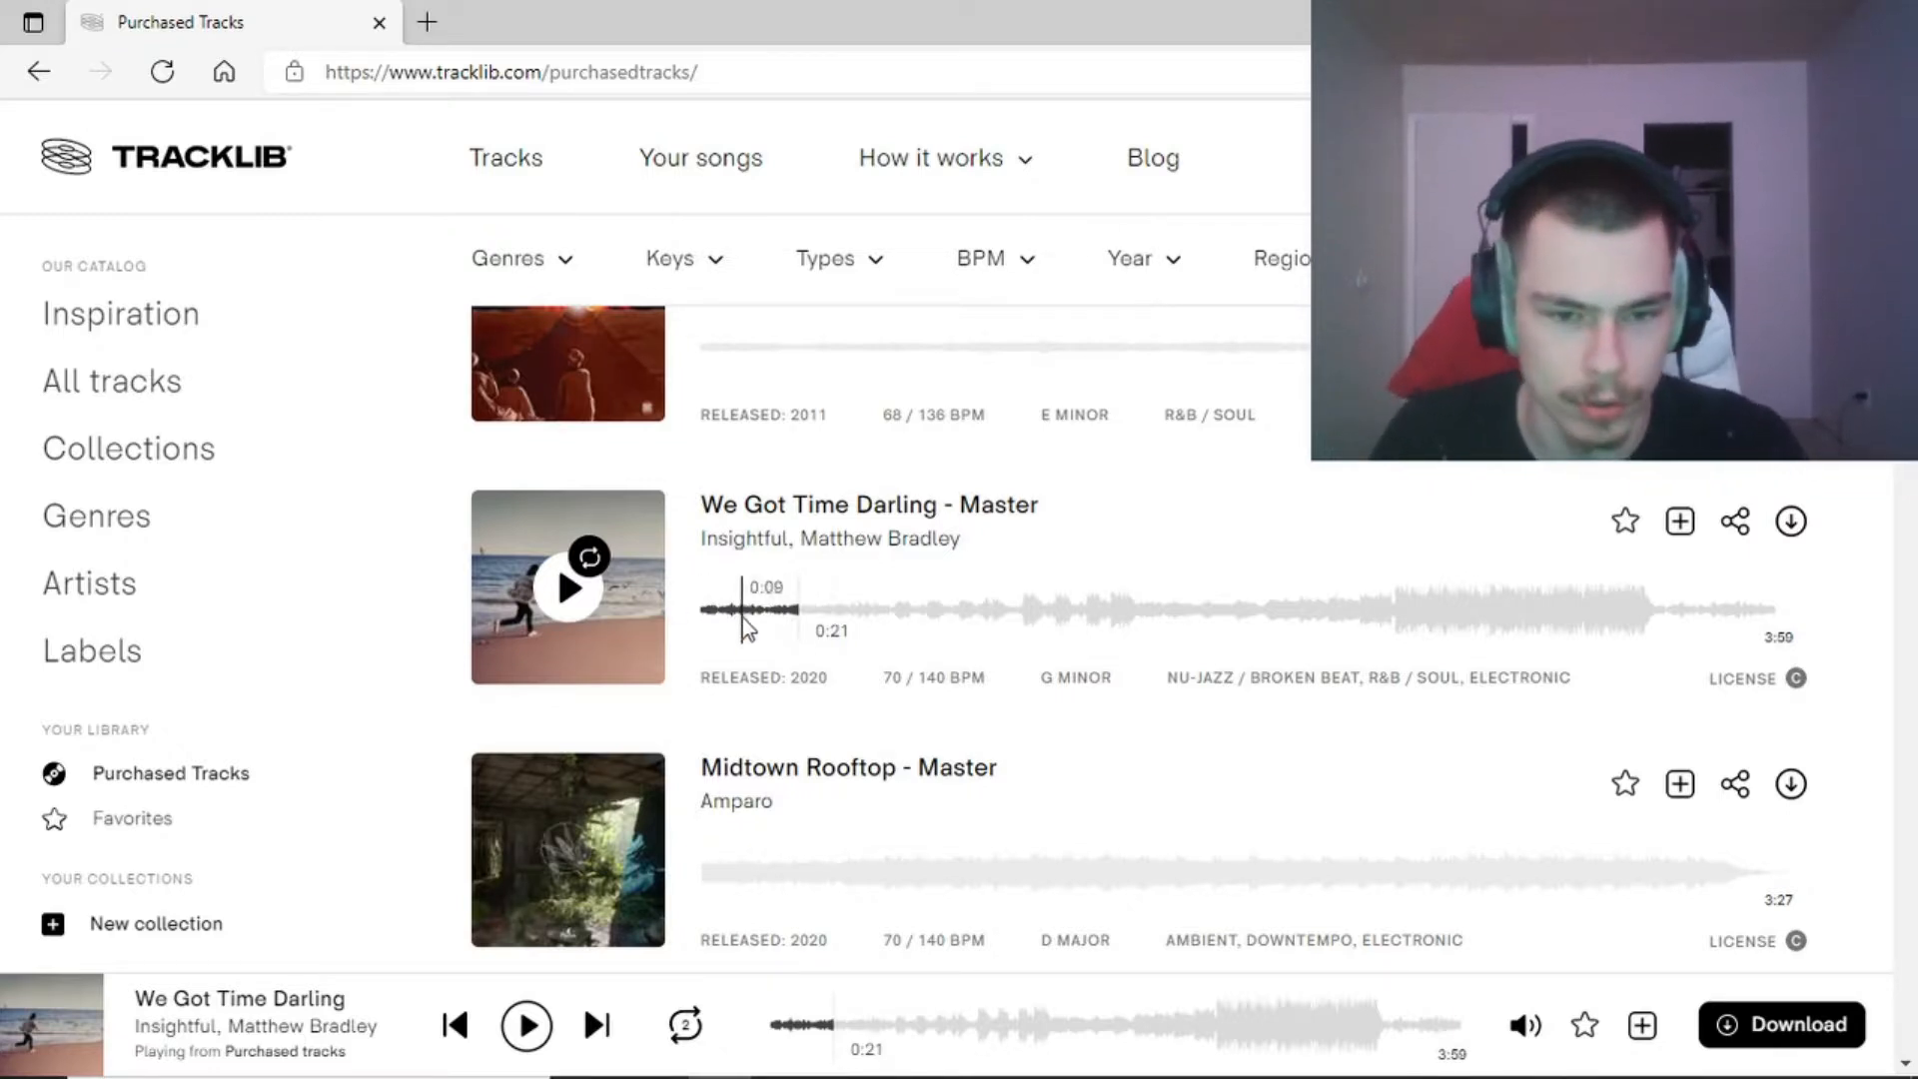
Preview We Got Time Darling - Master from the purchased tracks and skip ahead in its waveform.
left_click(587, 869)
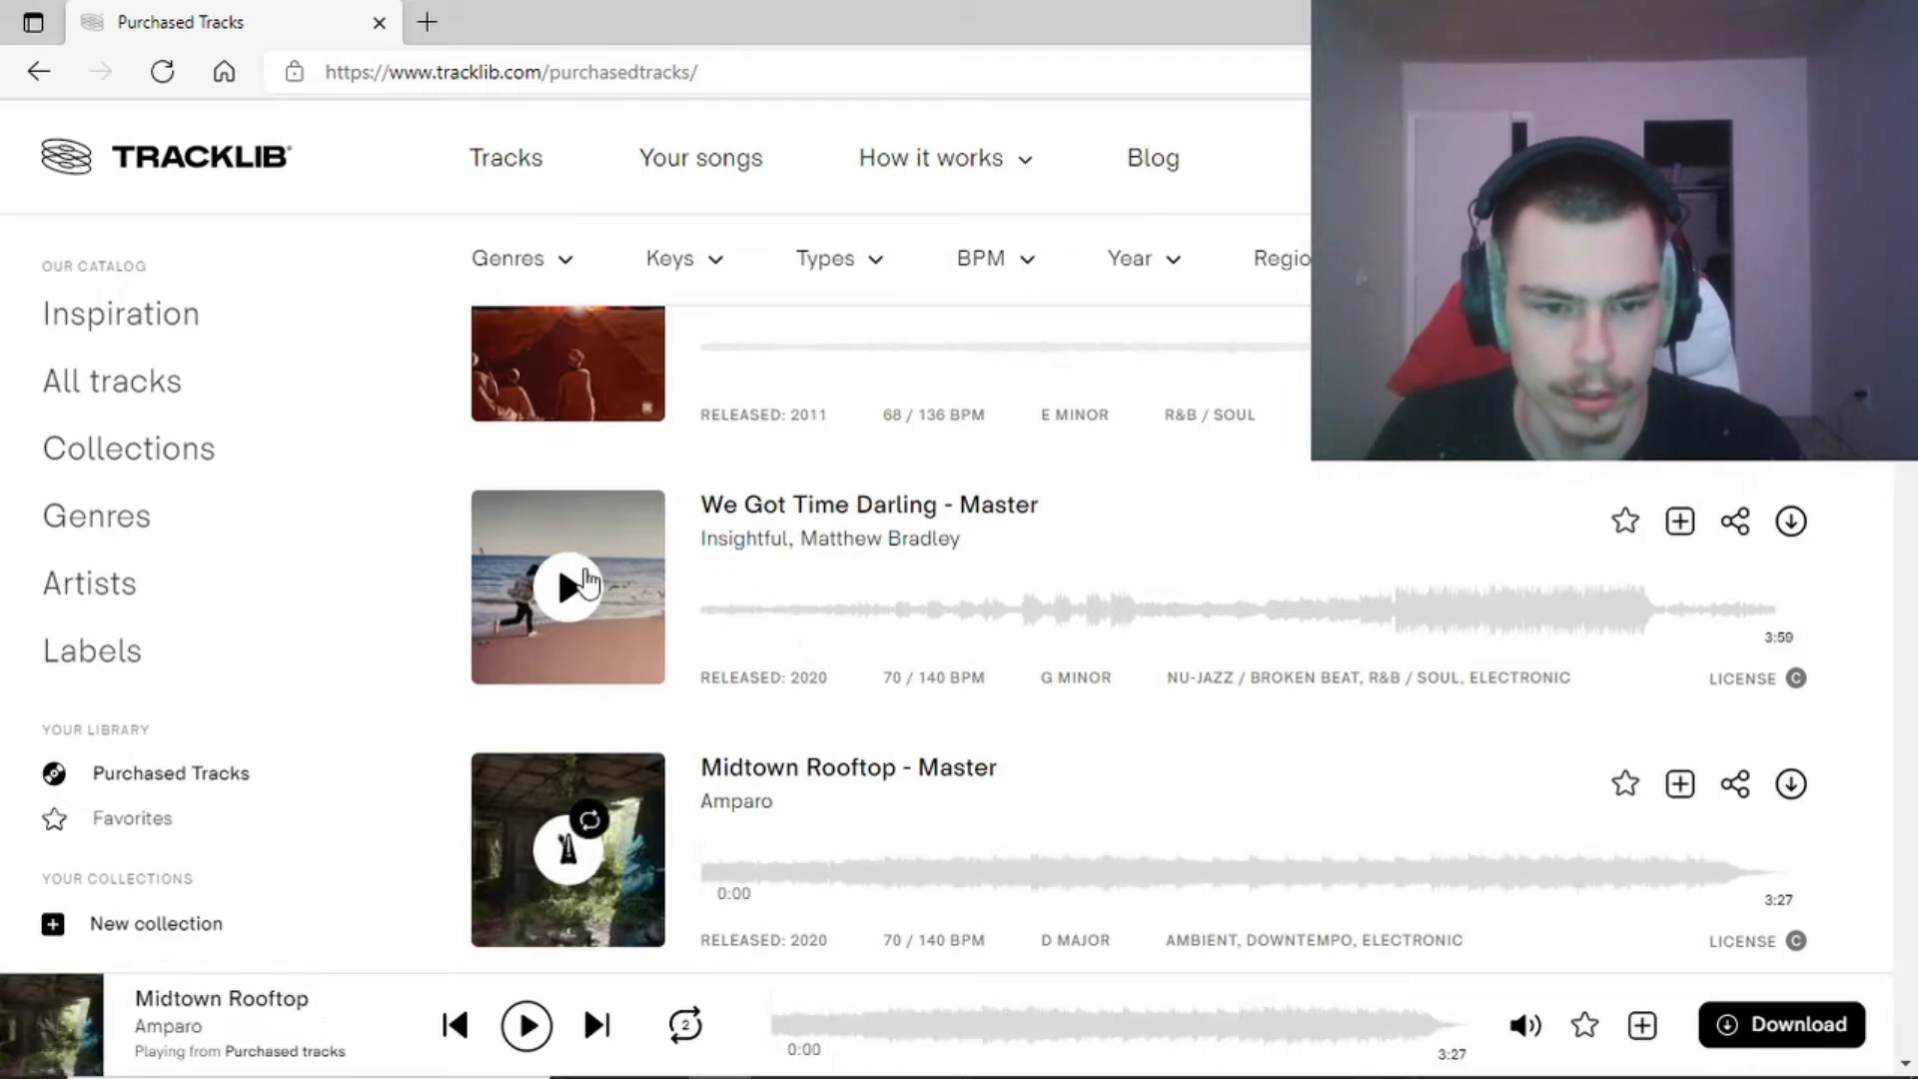
left_click(557, 566)
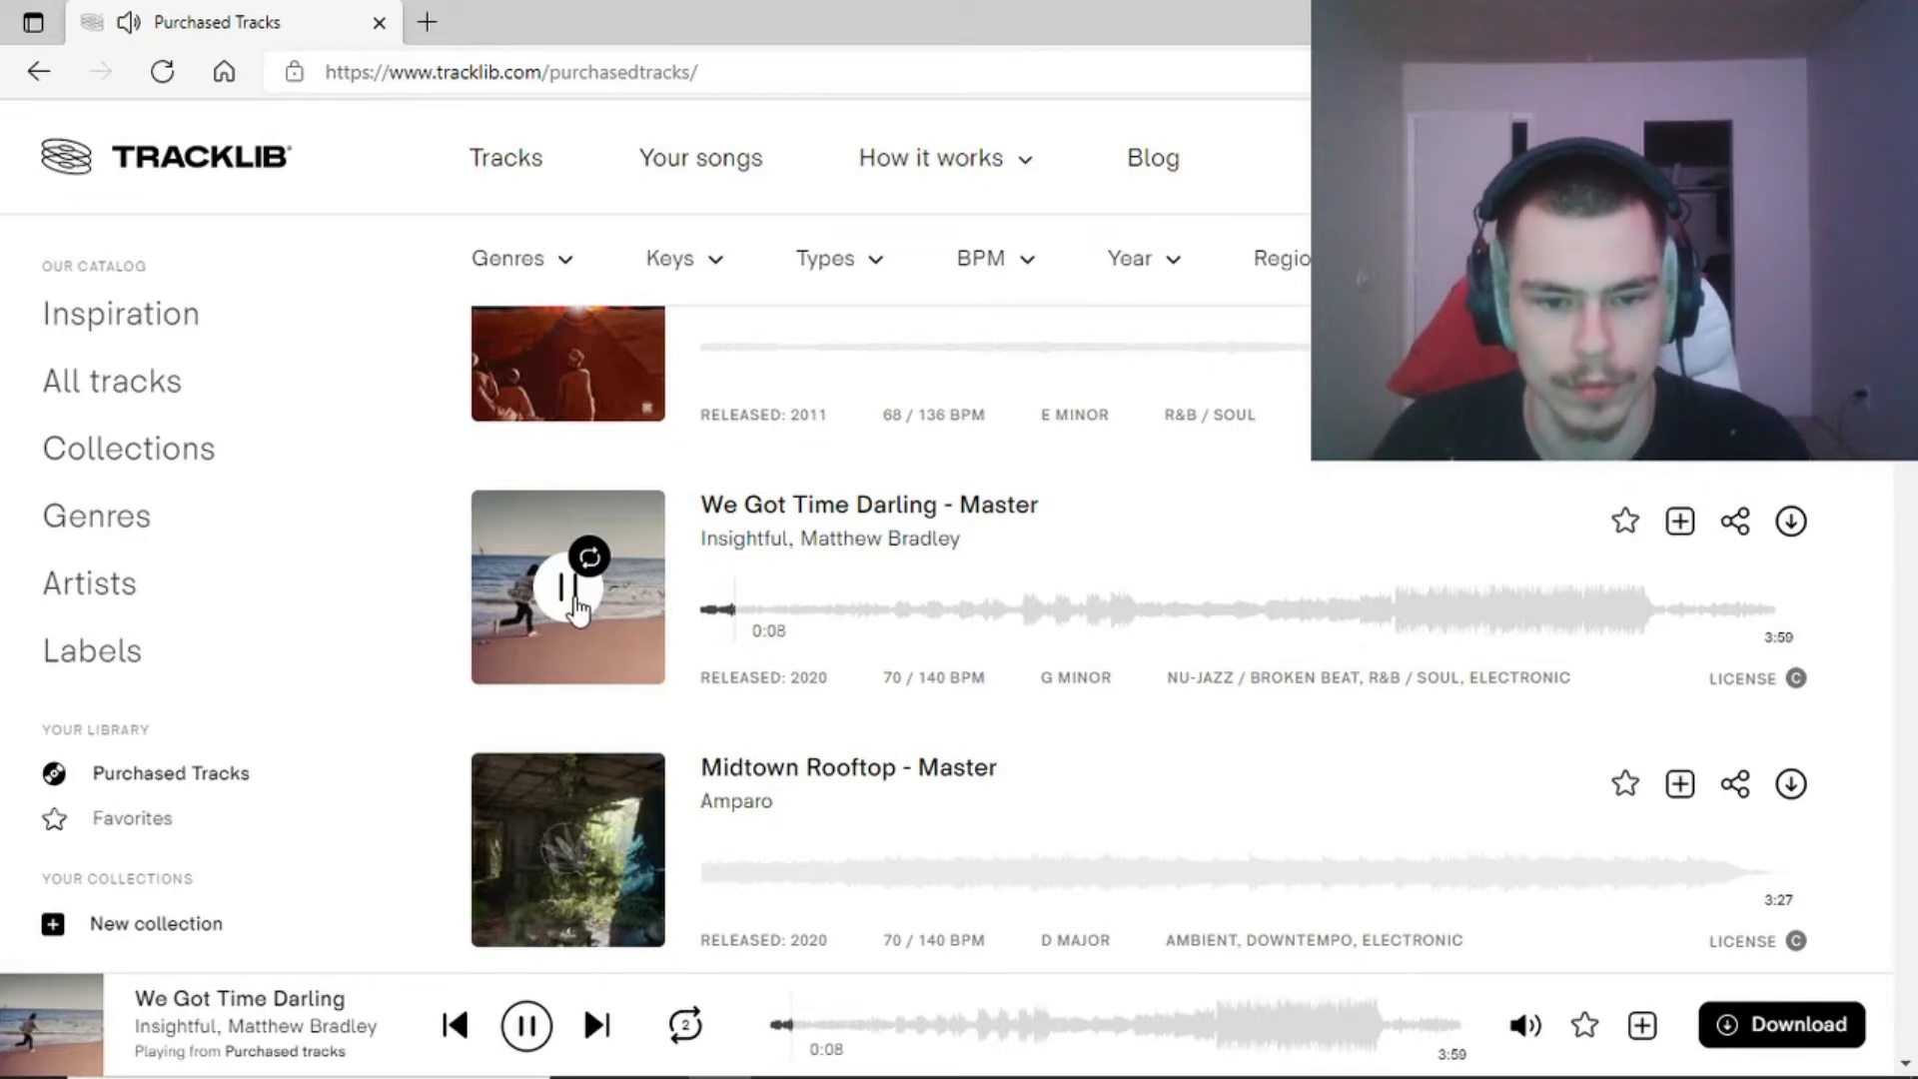
left_click(895, 611)
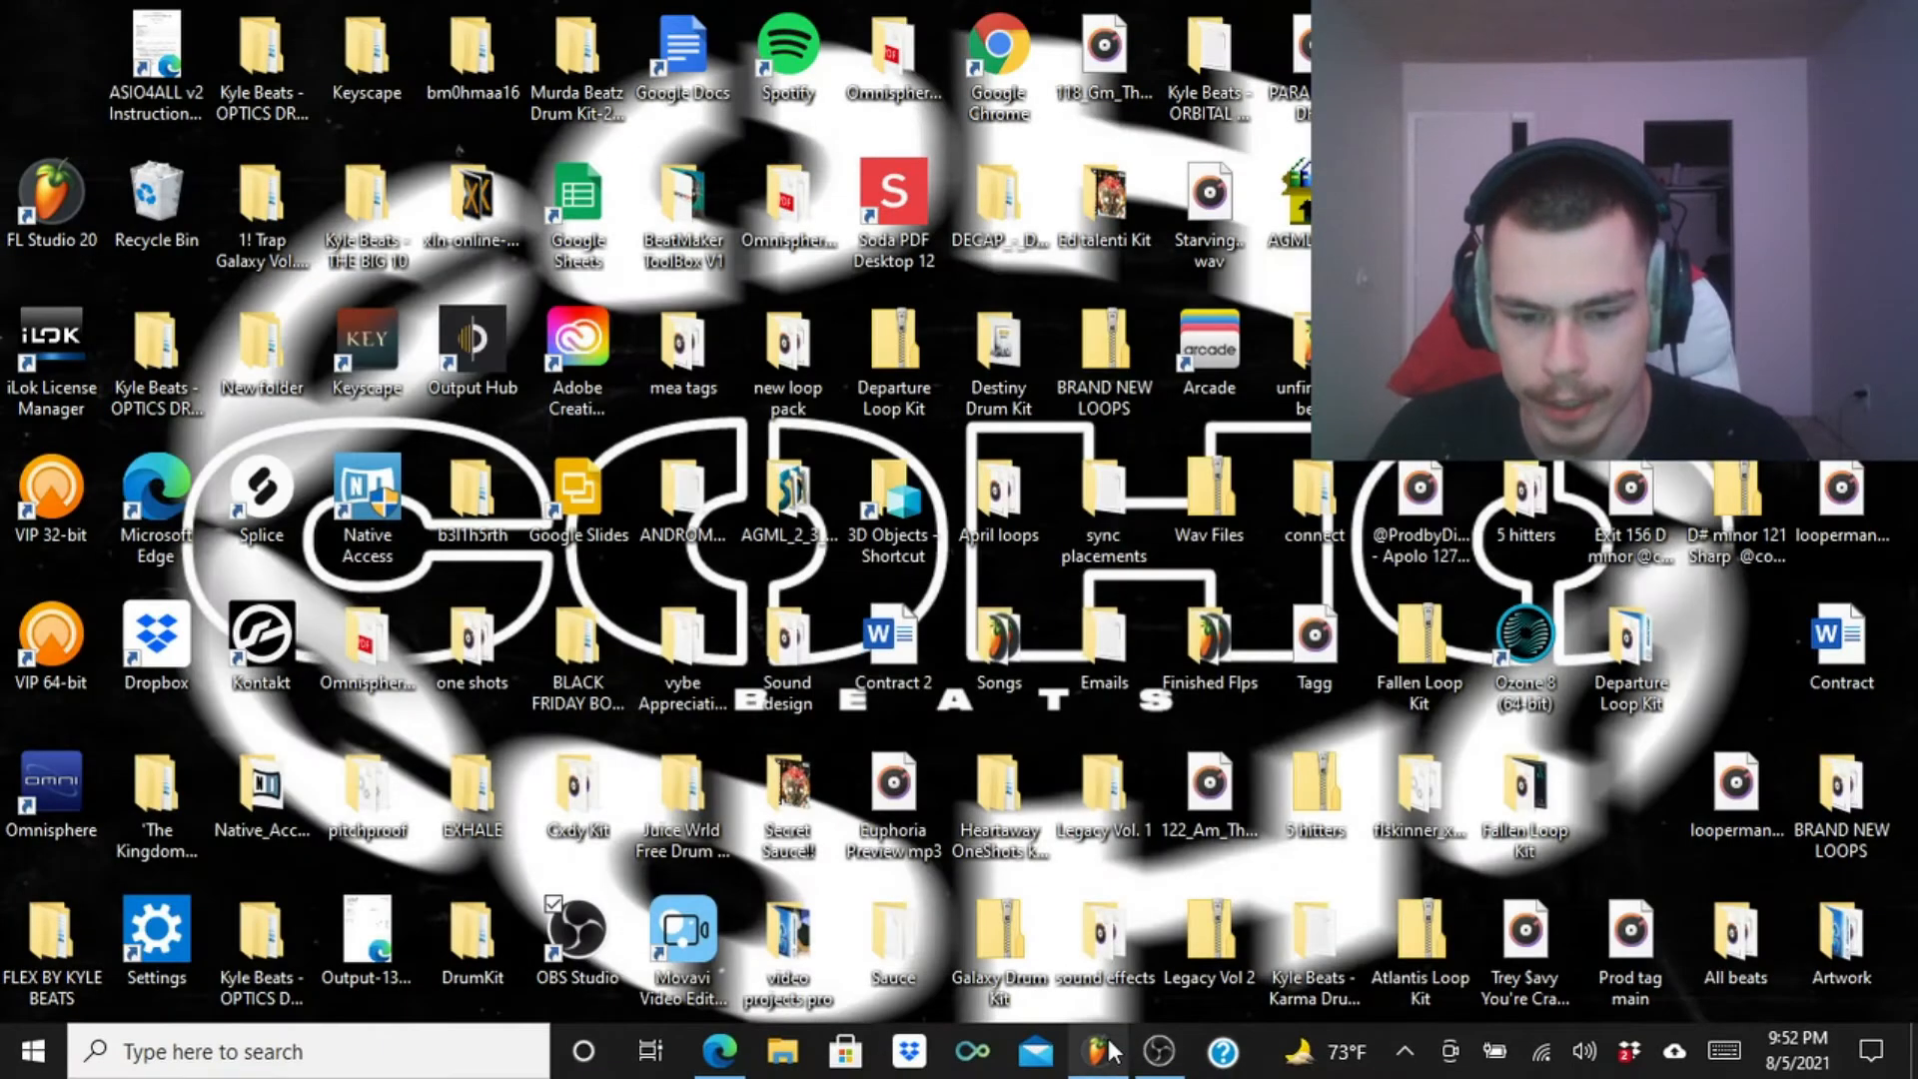
Switch to the FL Studio project and inspect the sample settings of the We Got Time Darling clip near the start of Track 1.
left_click(1099, 1051)
scroll(745, 197, "down", 3)
right_click(653, 274)
scroll(745, 196, "up", 4)
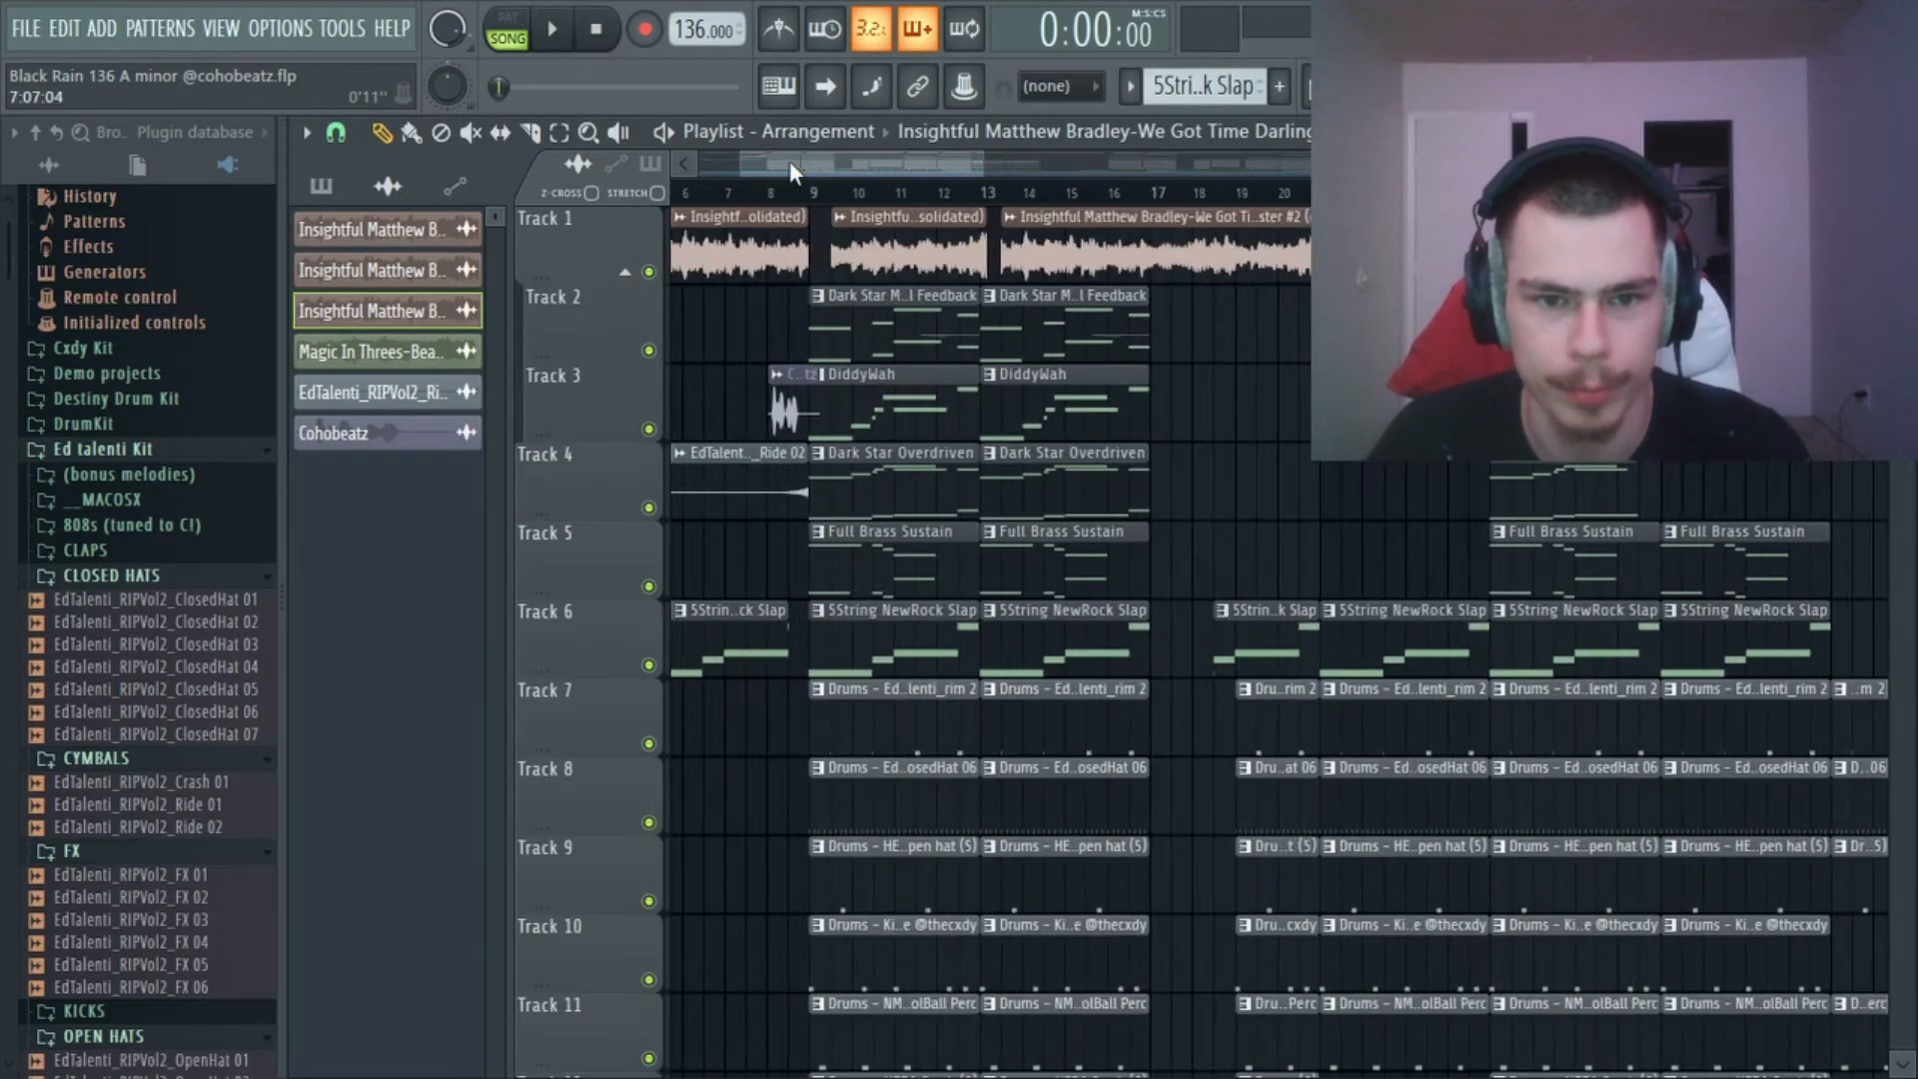
left_click_drag(792, 170, 737, 172)
double_click(732, 226)
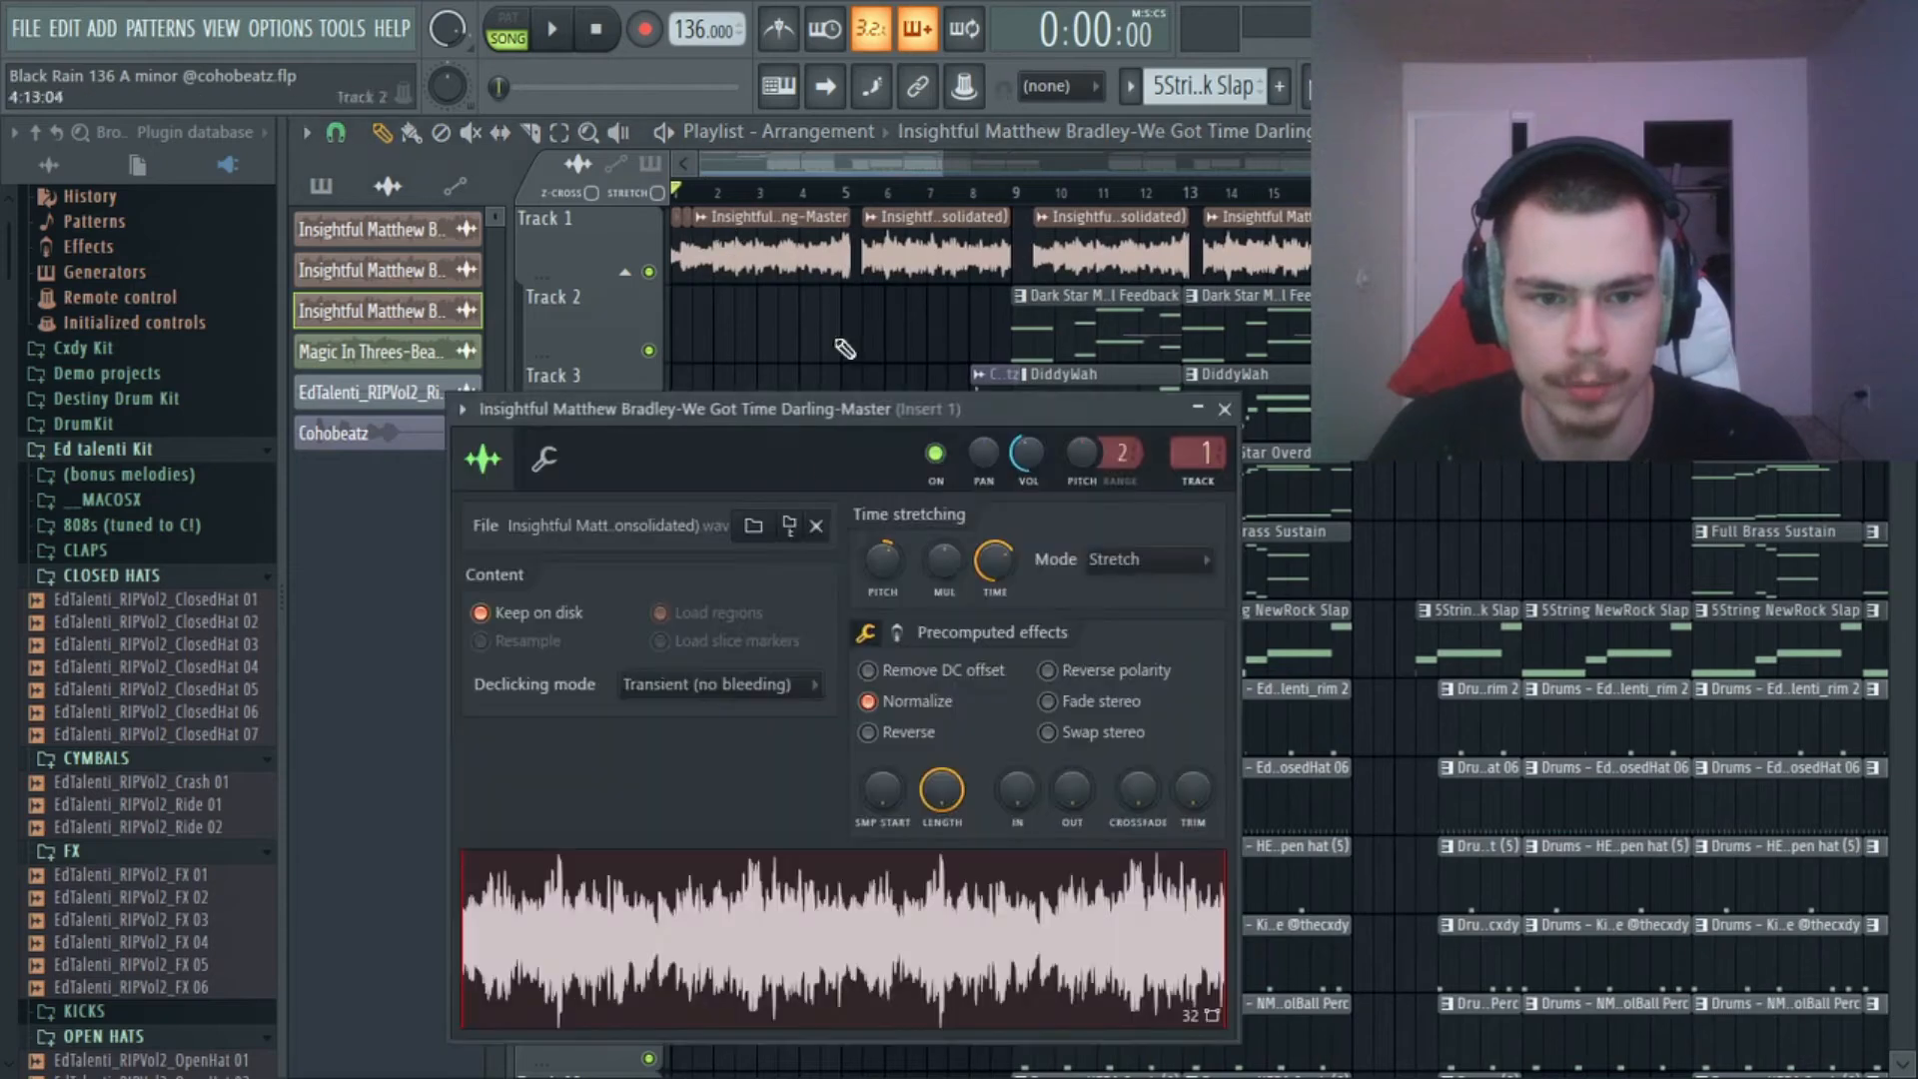
left_click(1227, 409)
Extend the end of the Track 1 sample clip just after bar 5 slightly and play the result briefly.
scroll(683, 160, "down", 3)
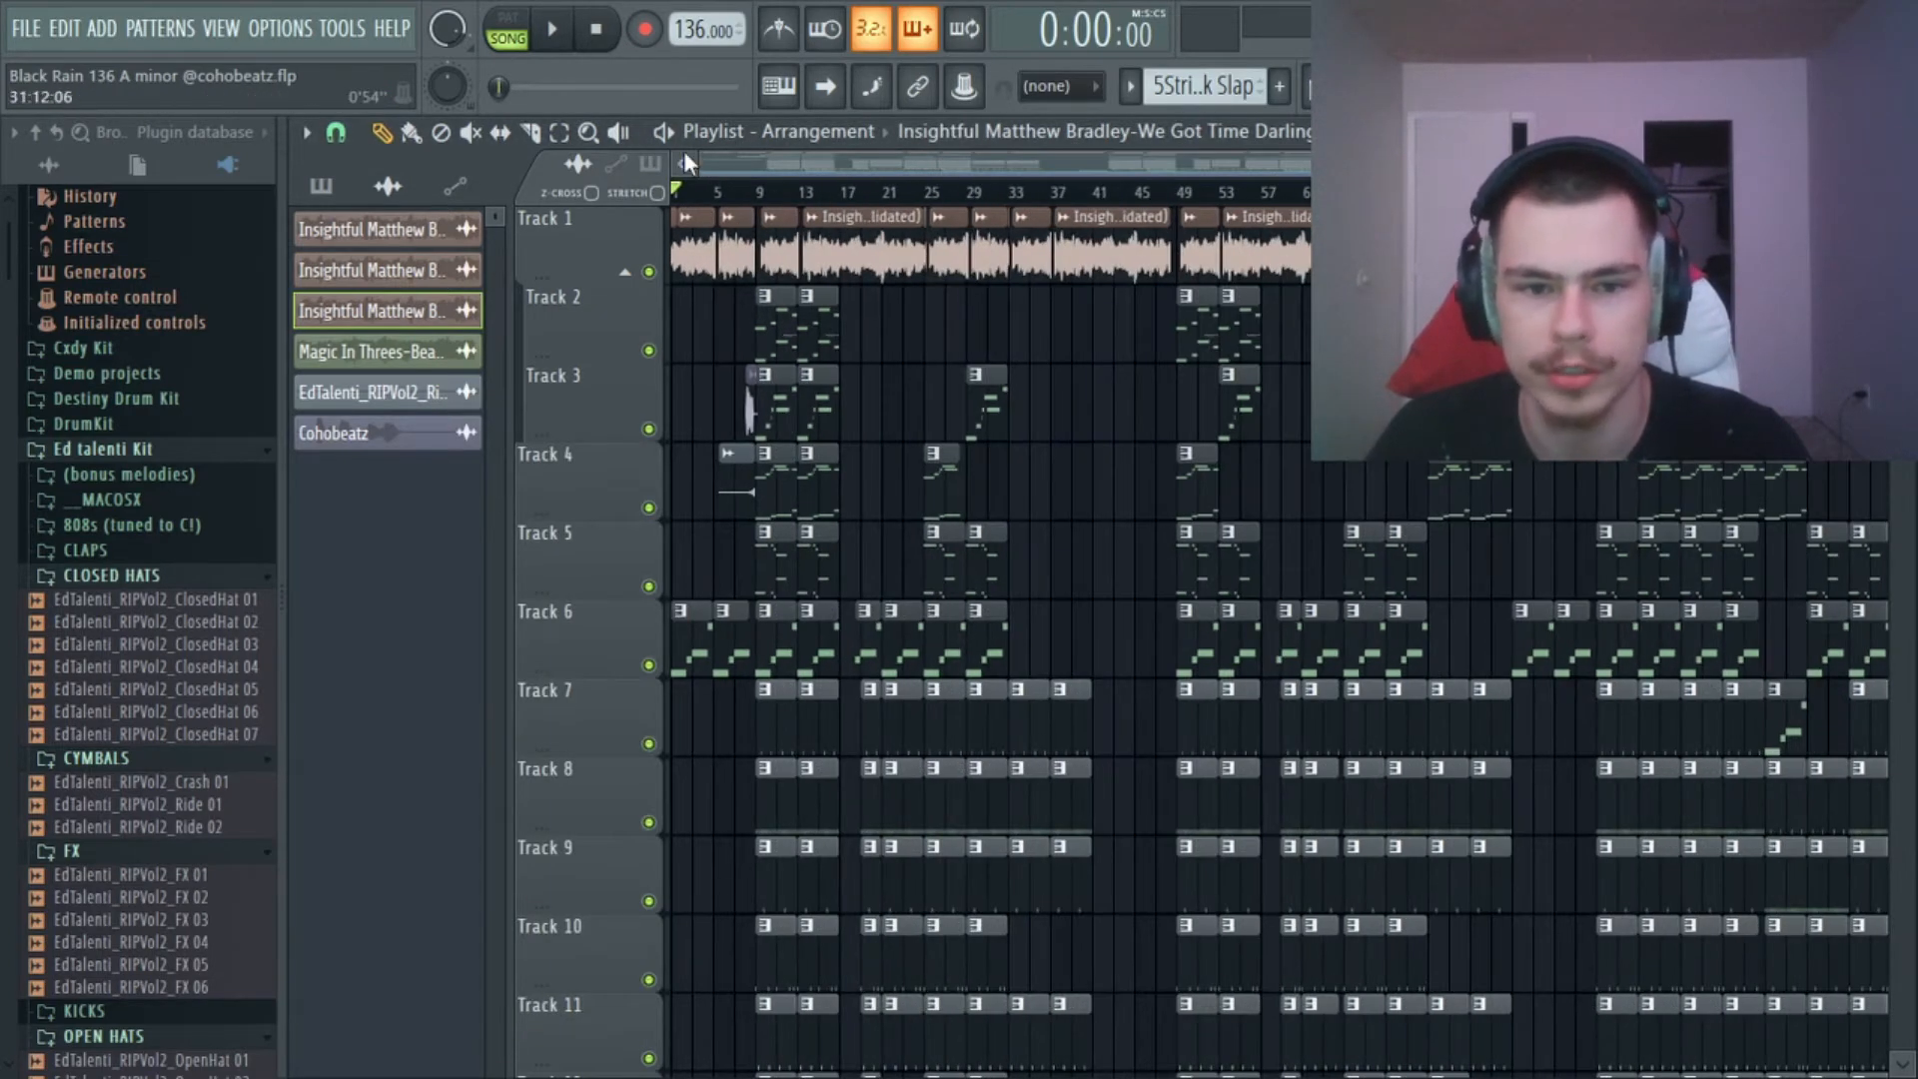
scroll(684, 155, "up", 4)
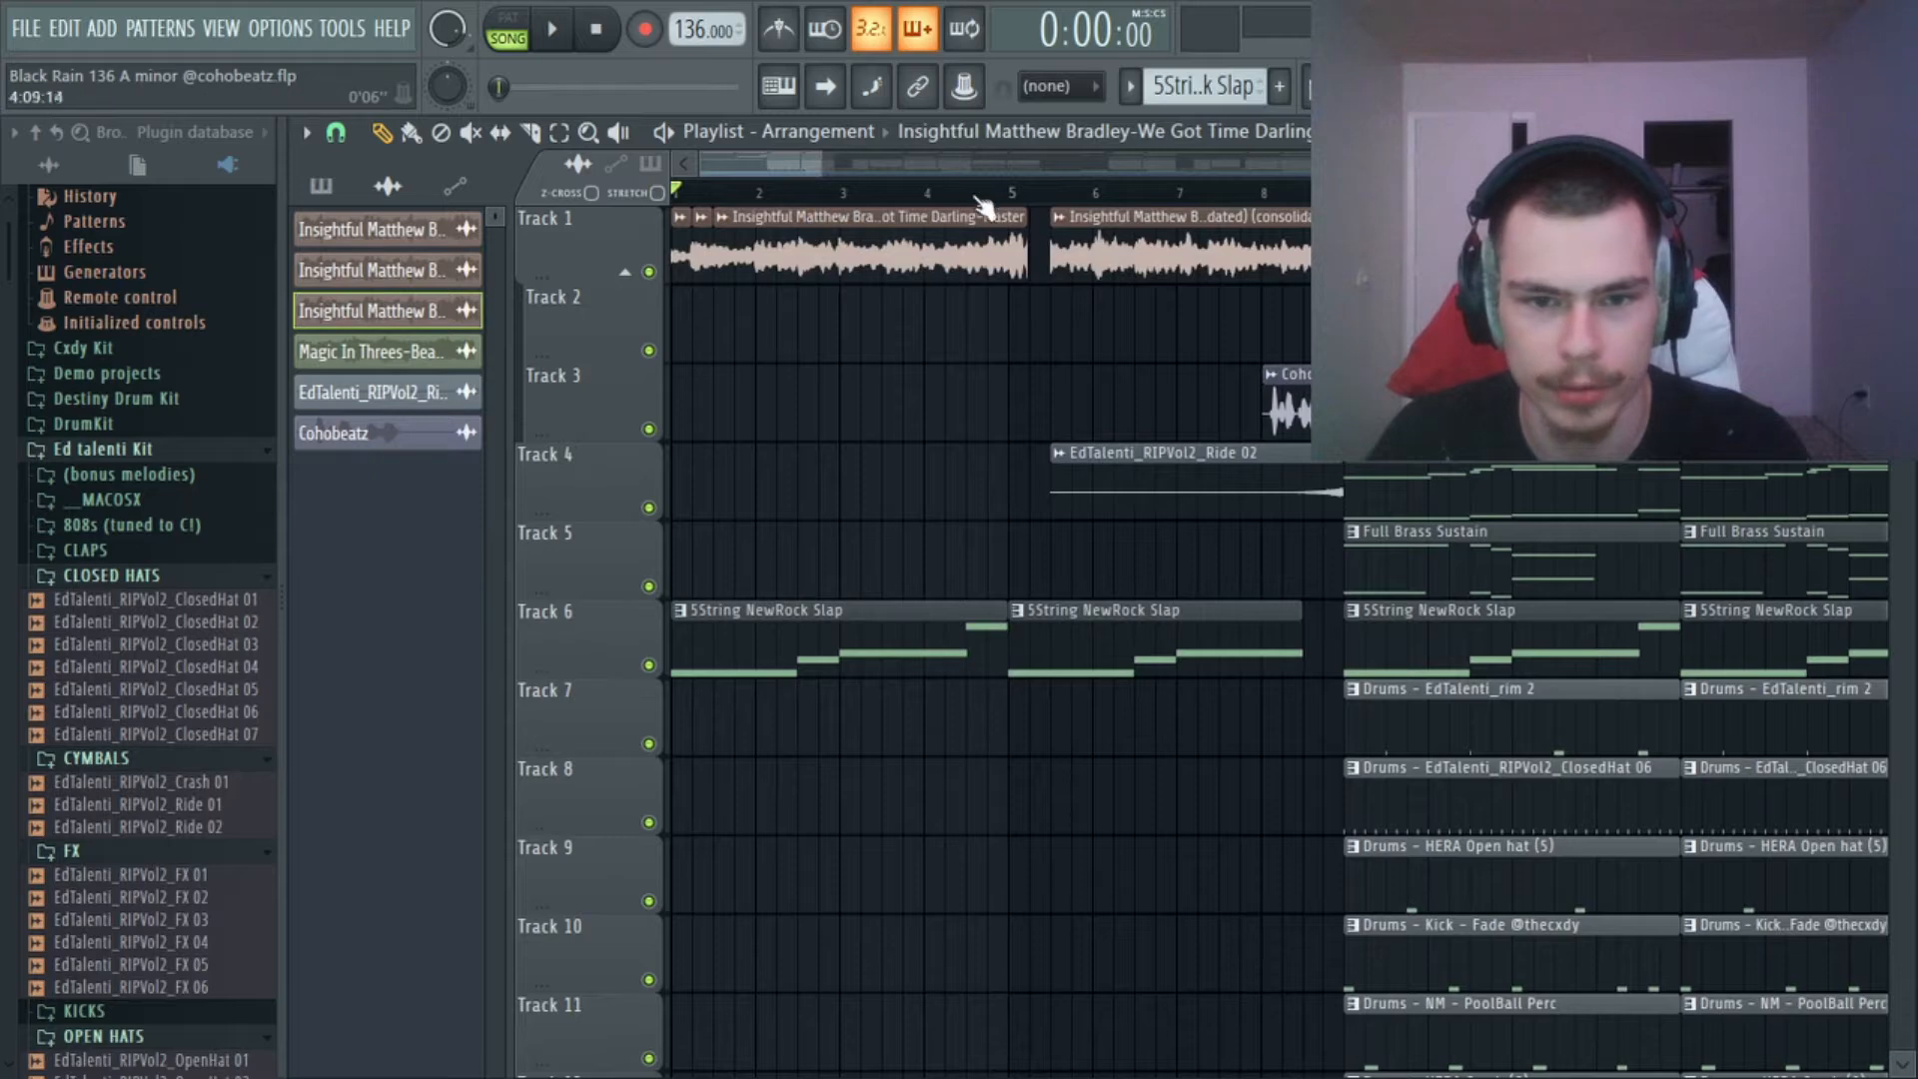
scroll(1029, 205, "up", 5)
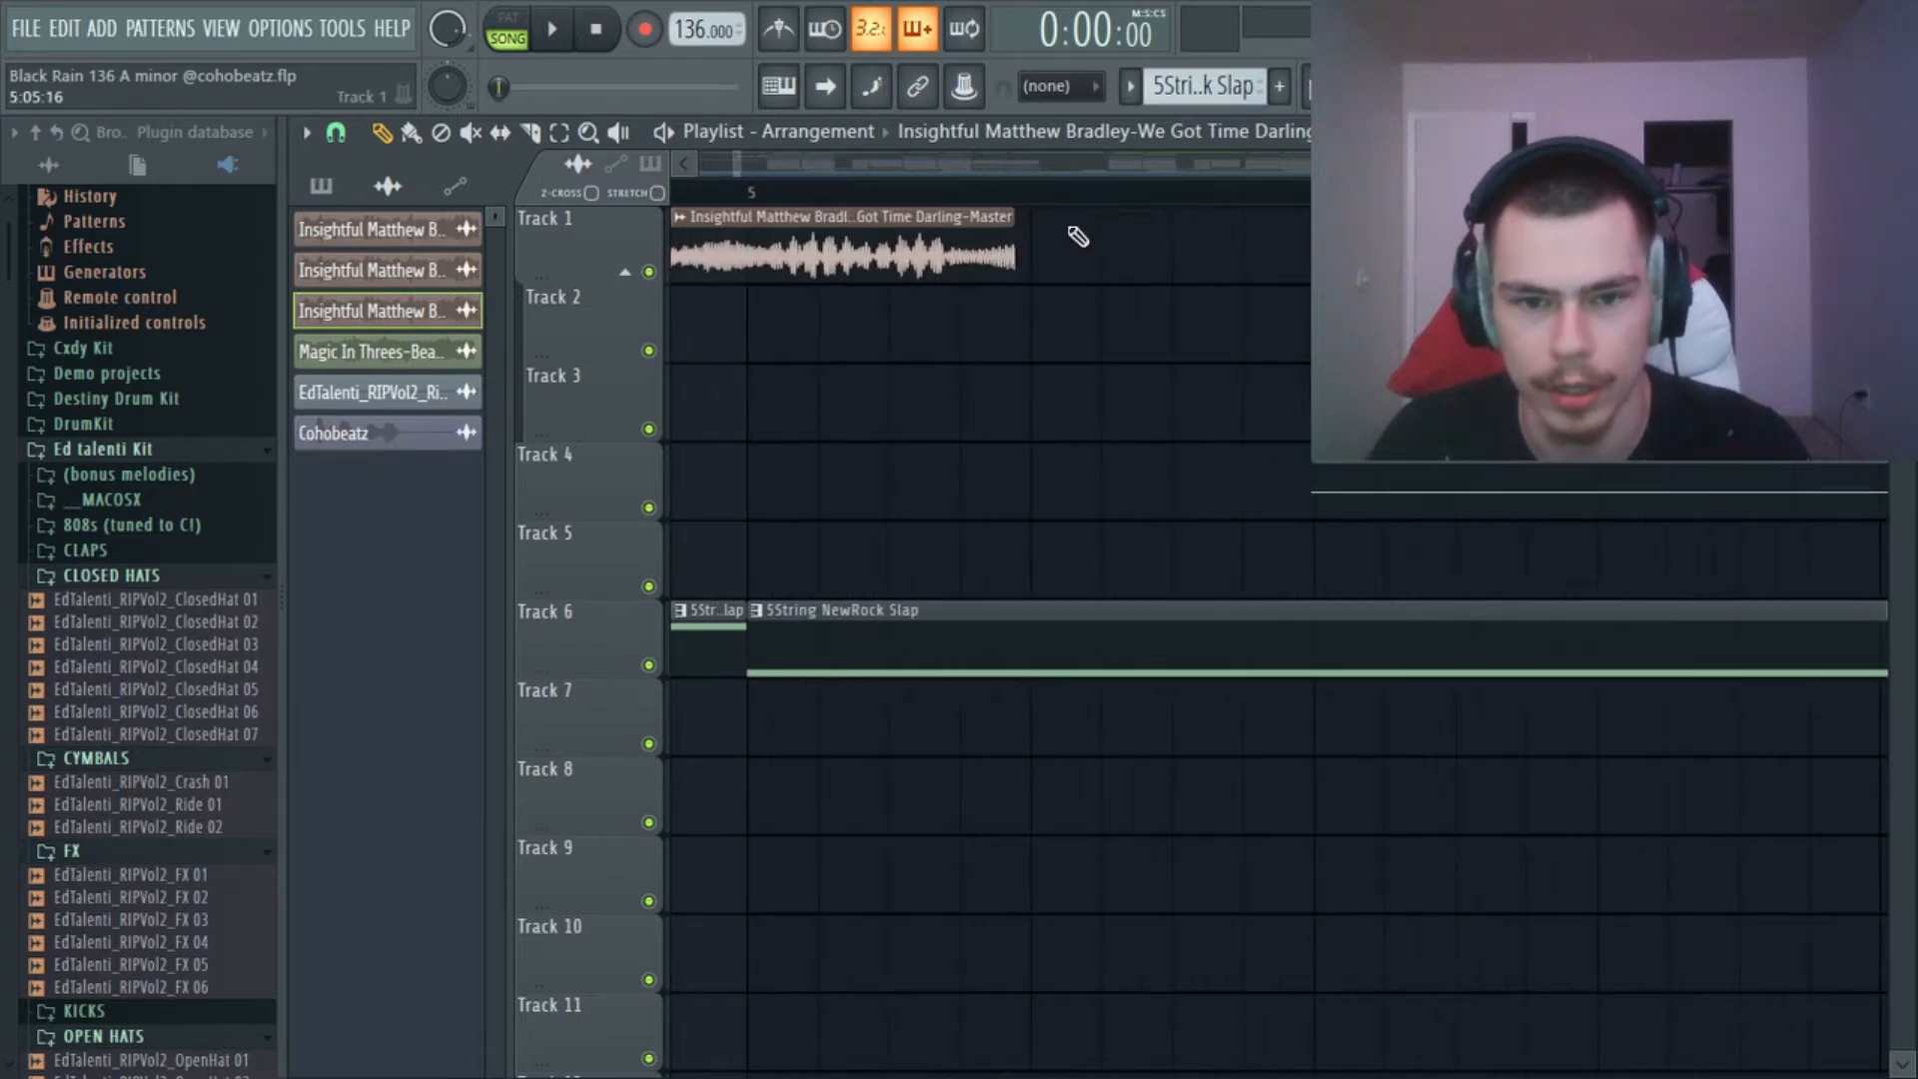
left_click_drag(1011, 259, 1026, 301)
key("space")
key("space")
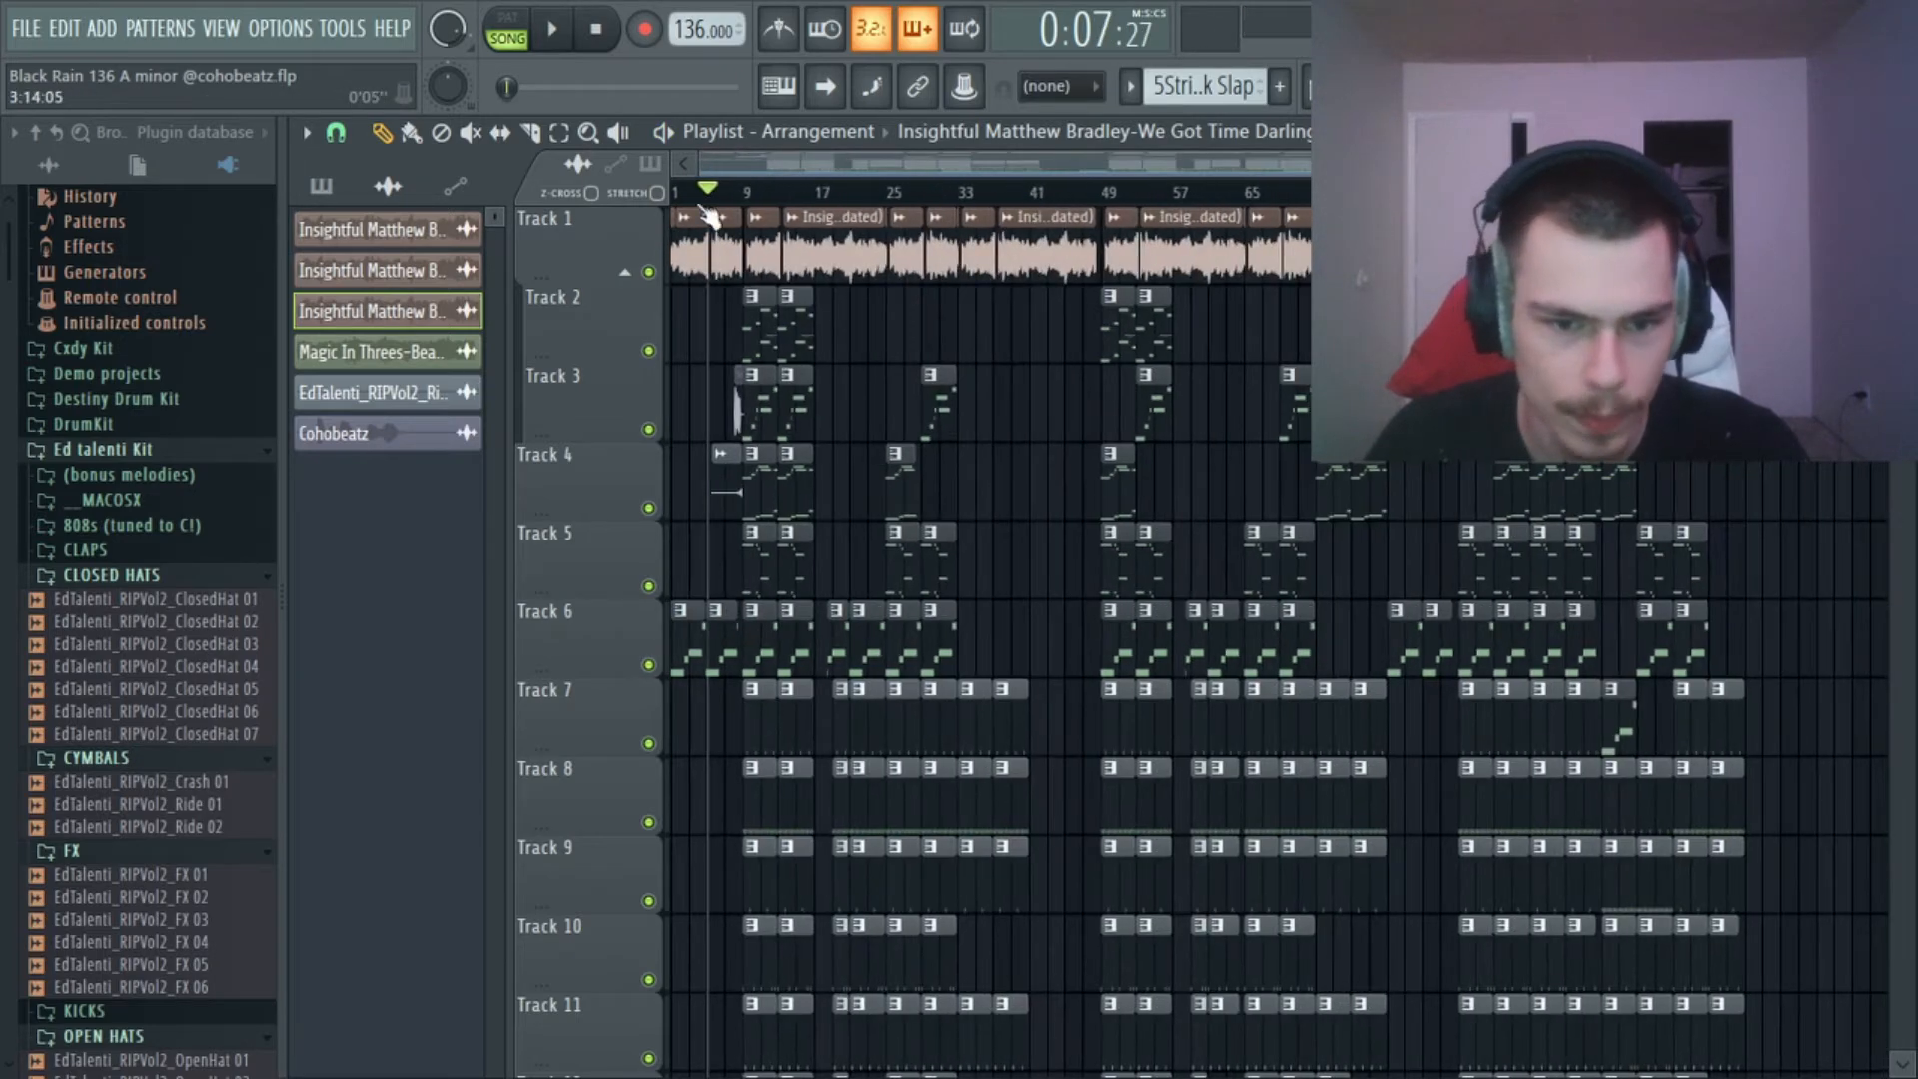
left_click(596, 30)
scroll(732, 195, "up", 5)
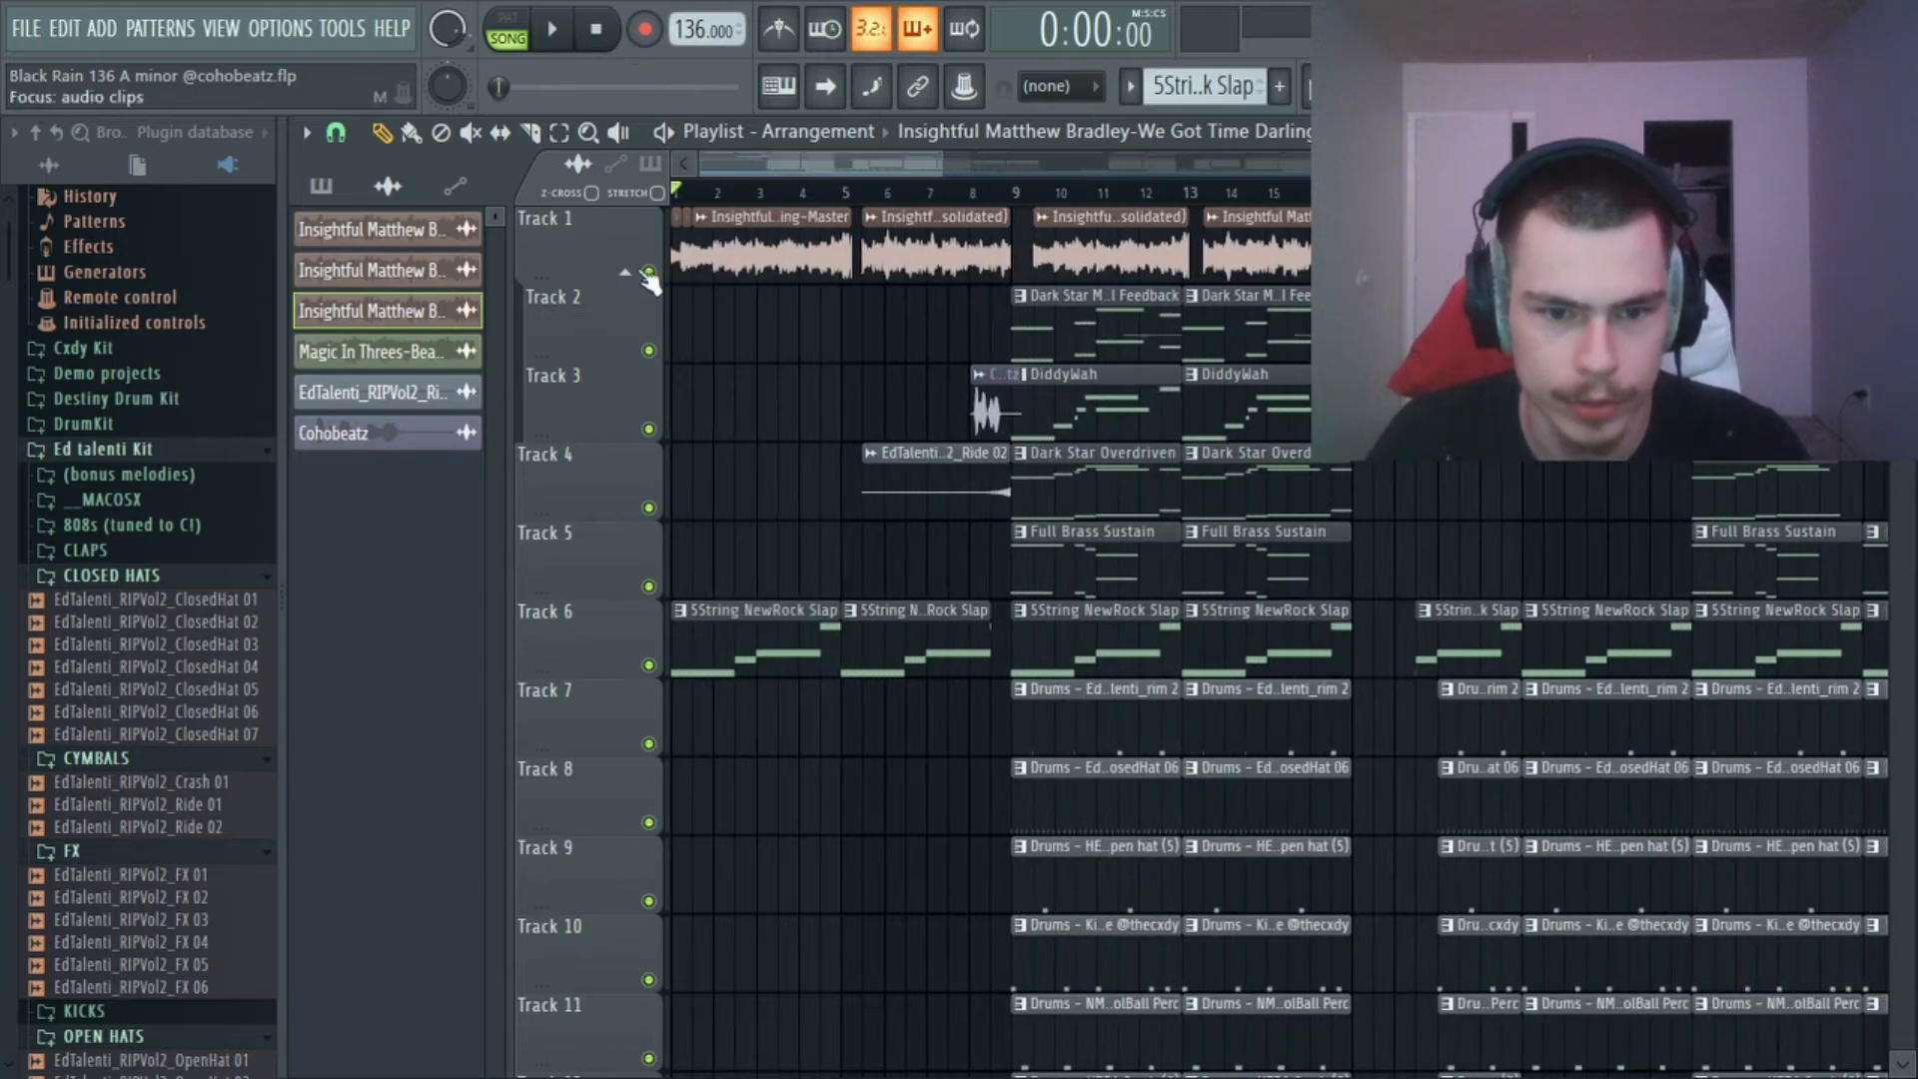
Pick the 5String NewRock Slap pattern from Track 6 and mute Track 1.
left_click(756, 629)
left_click(648, 272)
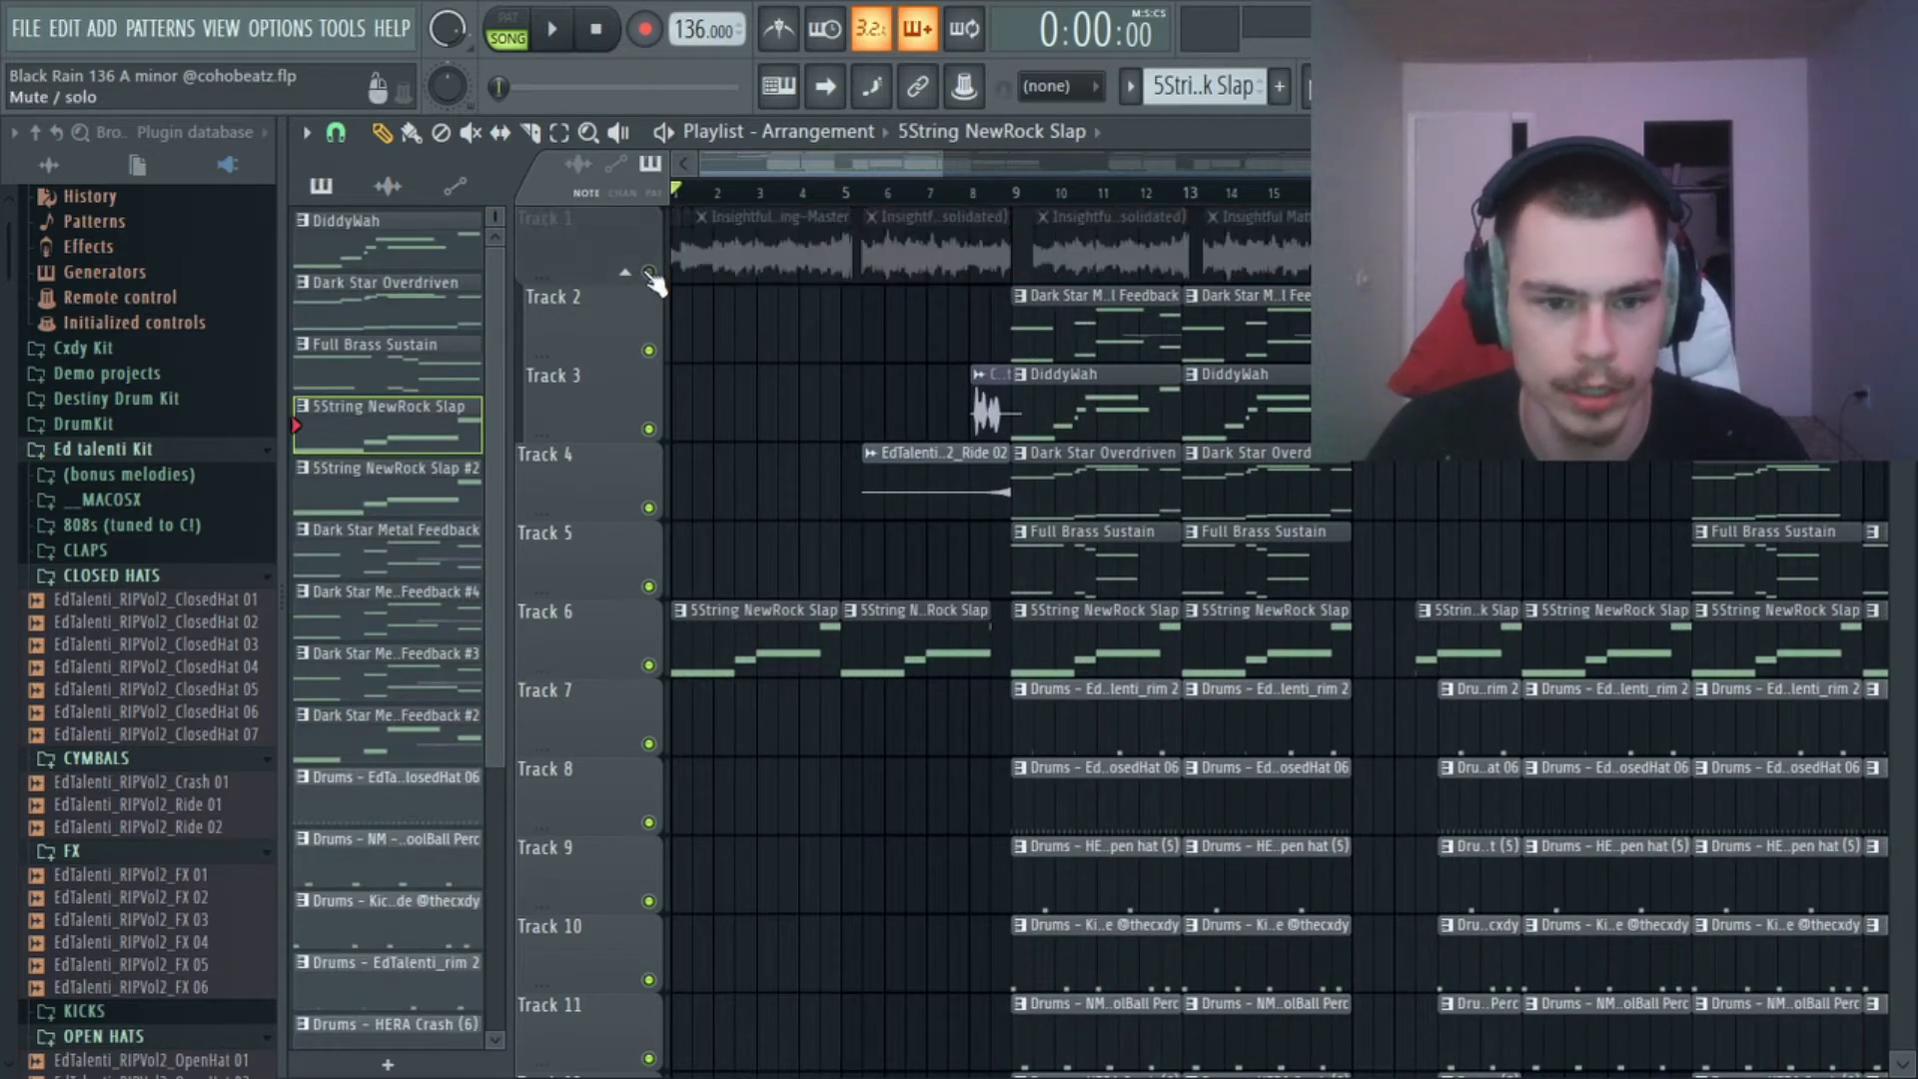
Inspect the FLEX preset used by the 5String NewRock Slap channel, and close the plugin window.
key("F6")
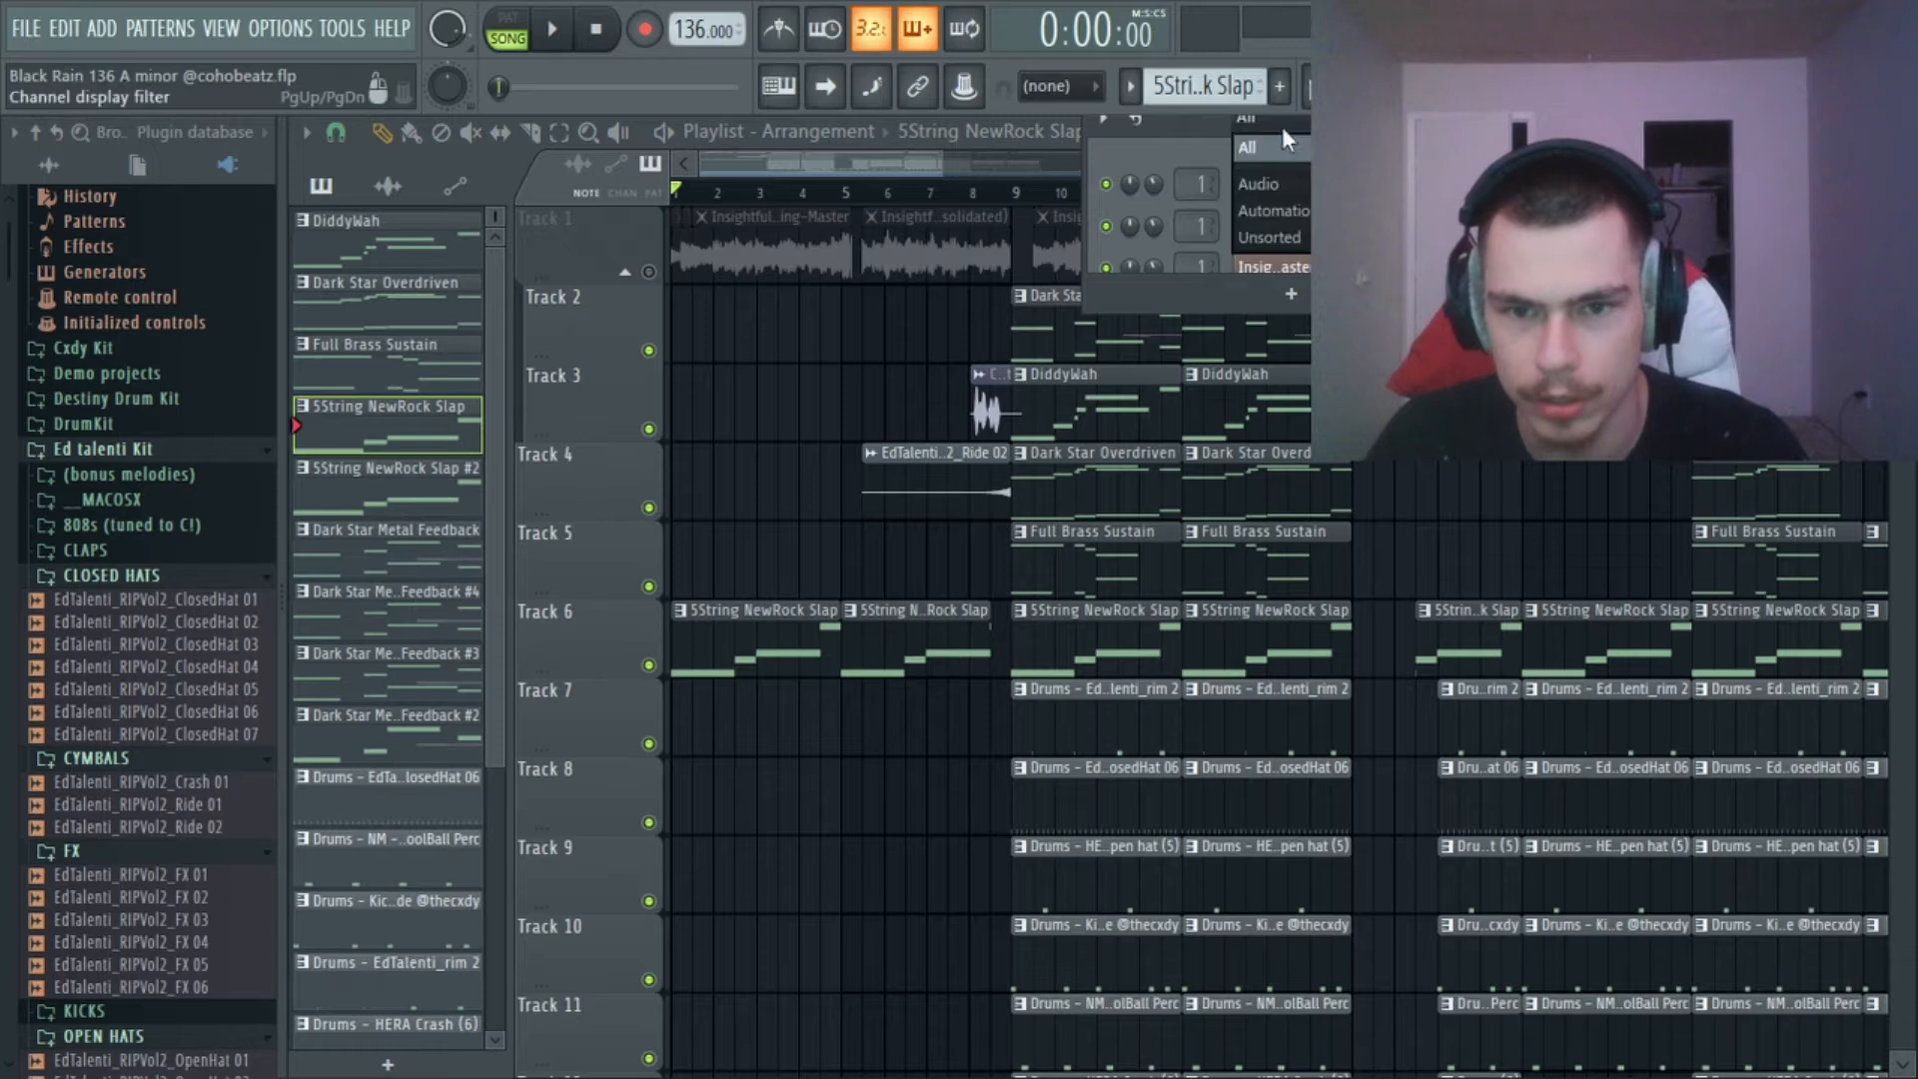
left_click_drag(1419, 313, 1414, 1071)
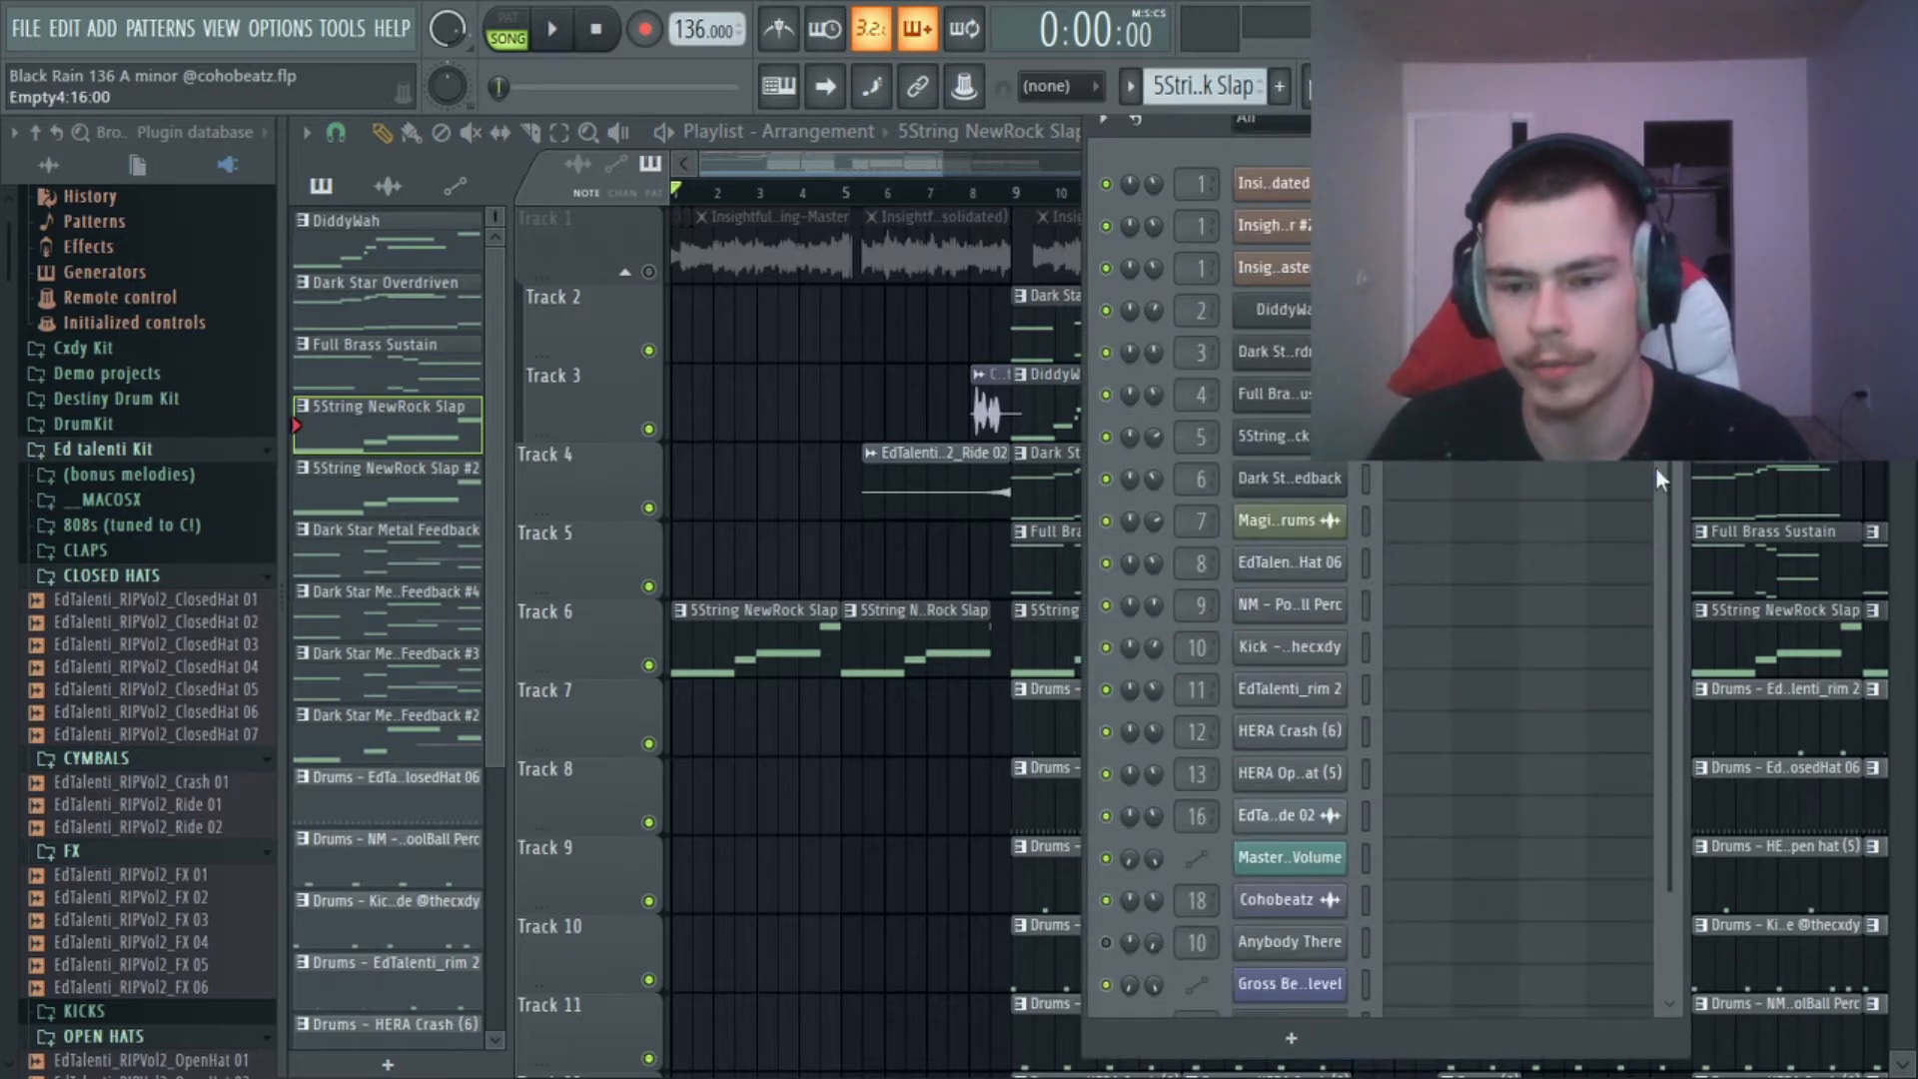
scroll(1663, 464, "down", 3)
scroll(1663, 524, "up", 3)
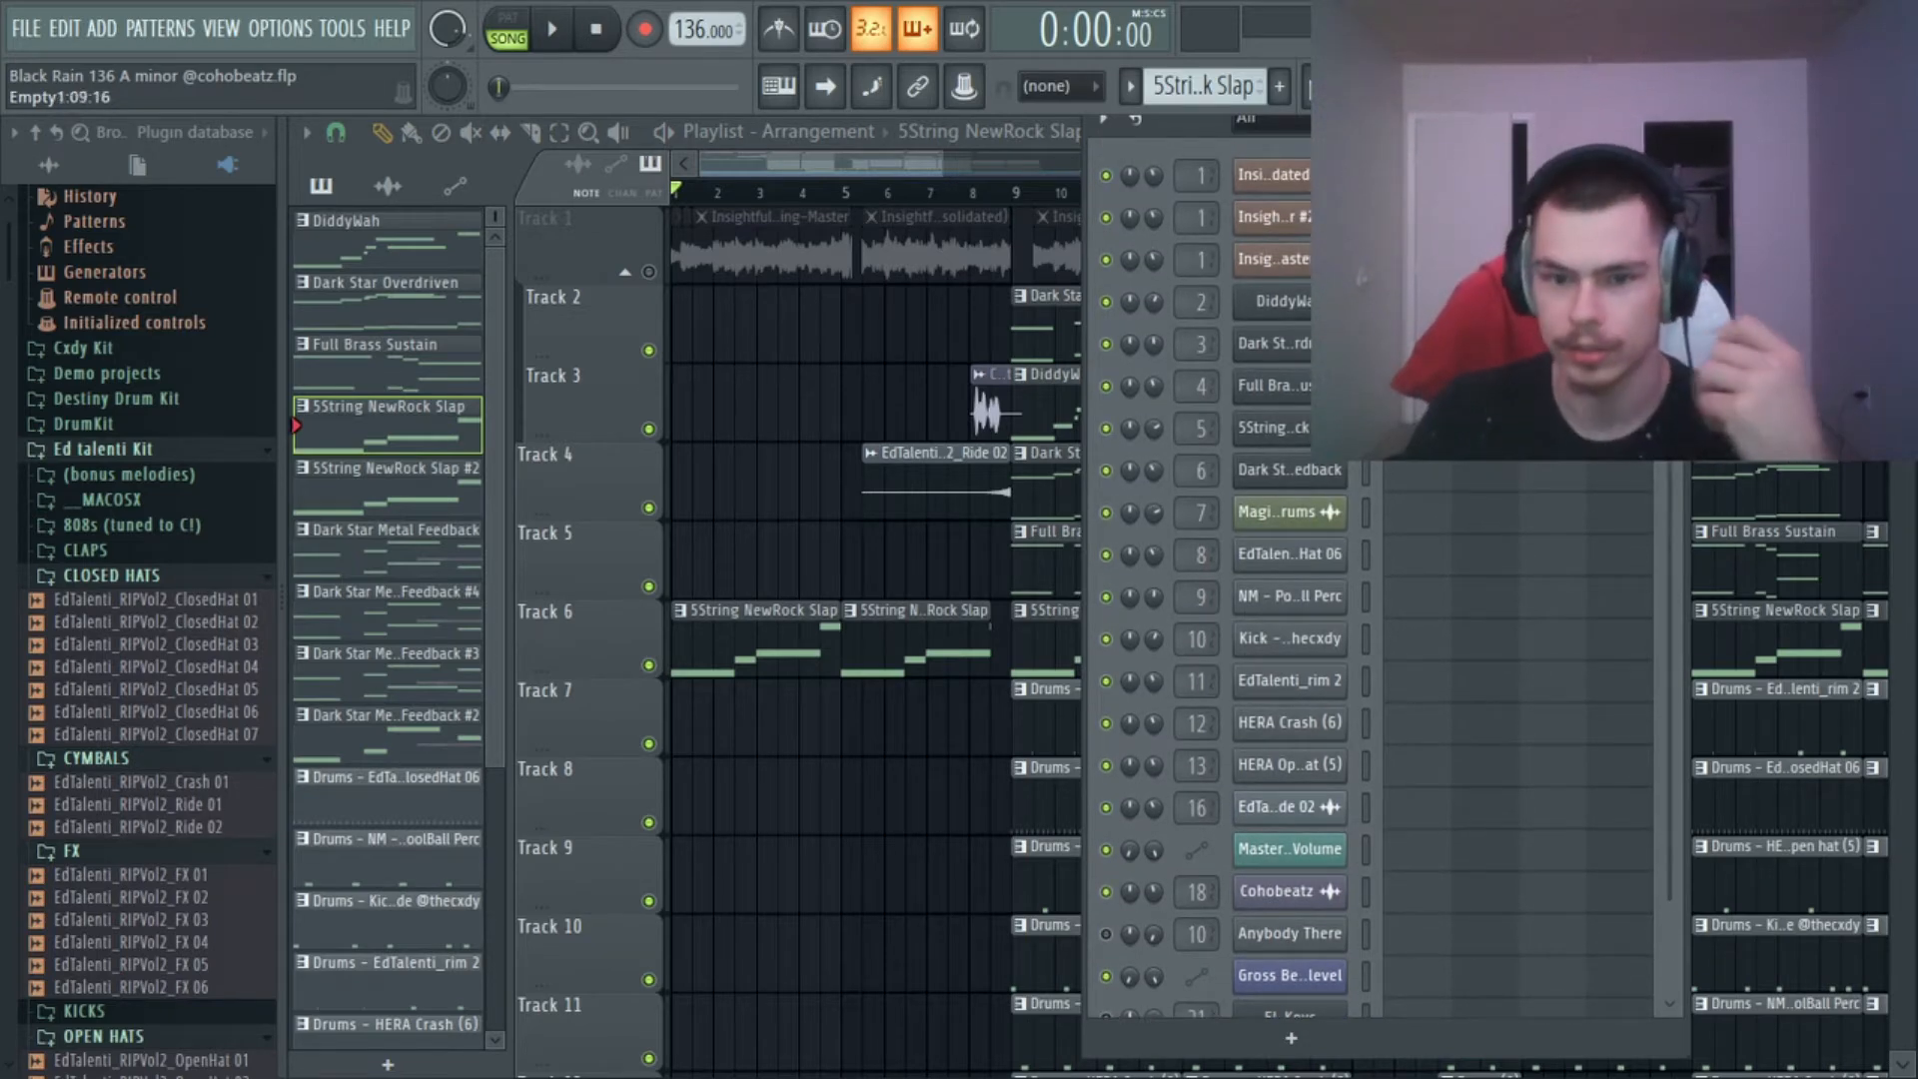
left_click(1317, 430)
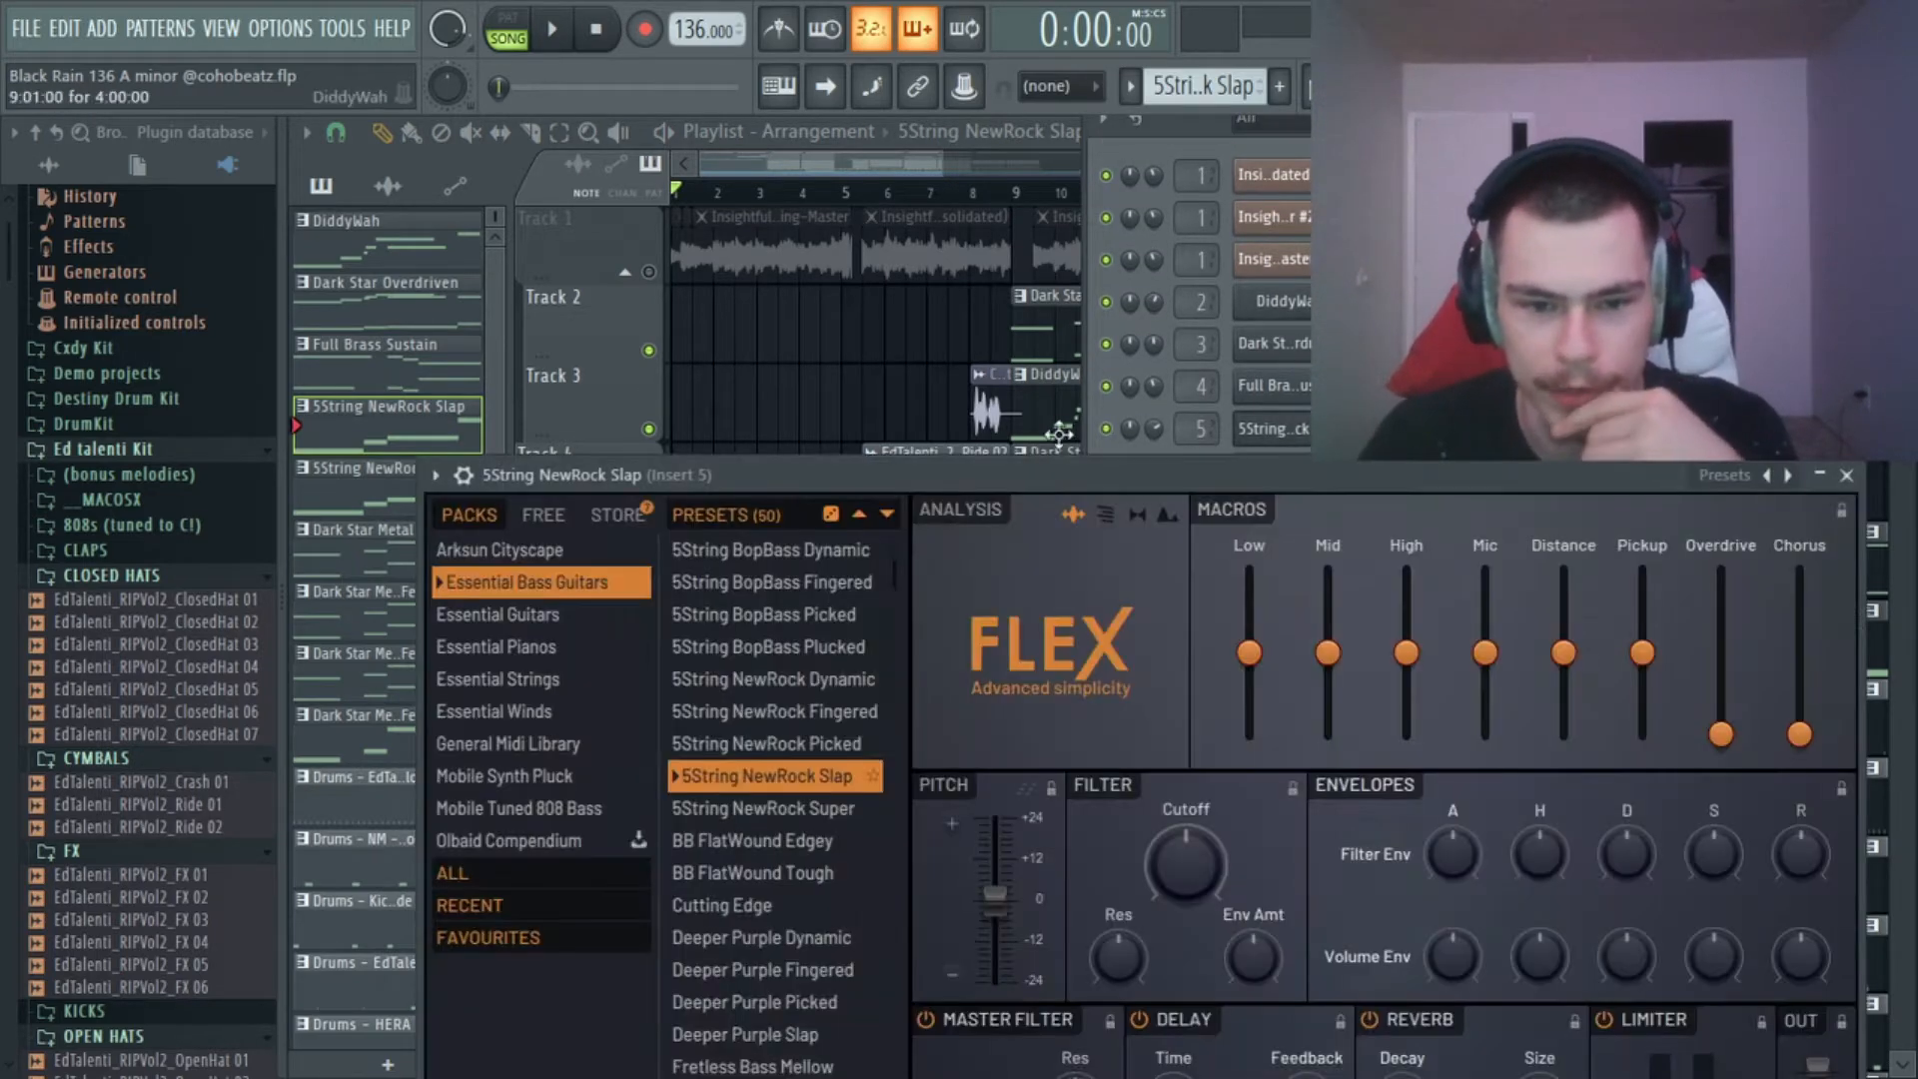
left_click_drag(1561, 477, 1507, 596)
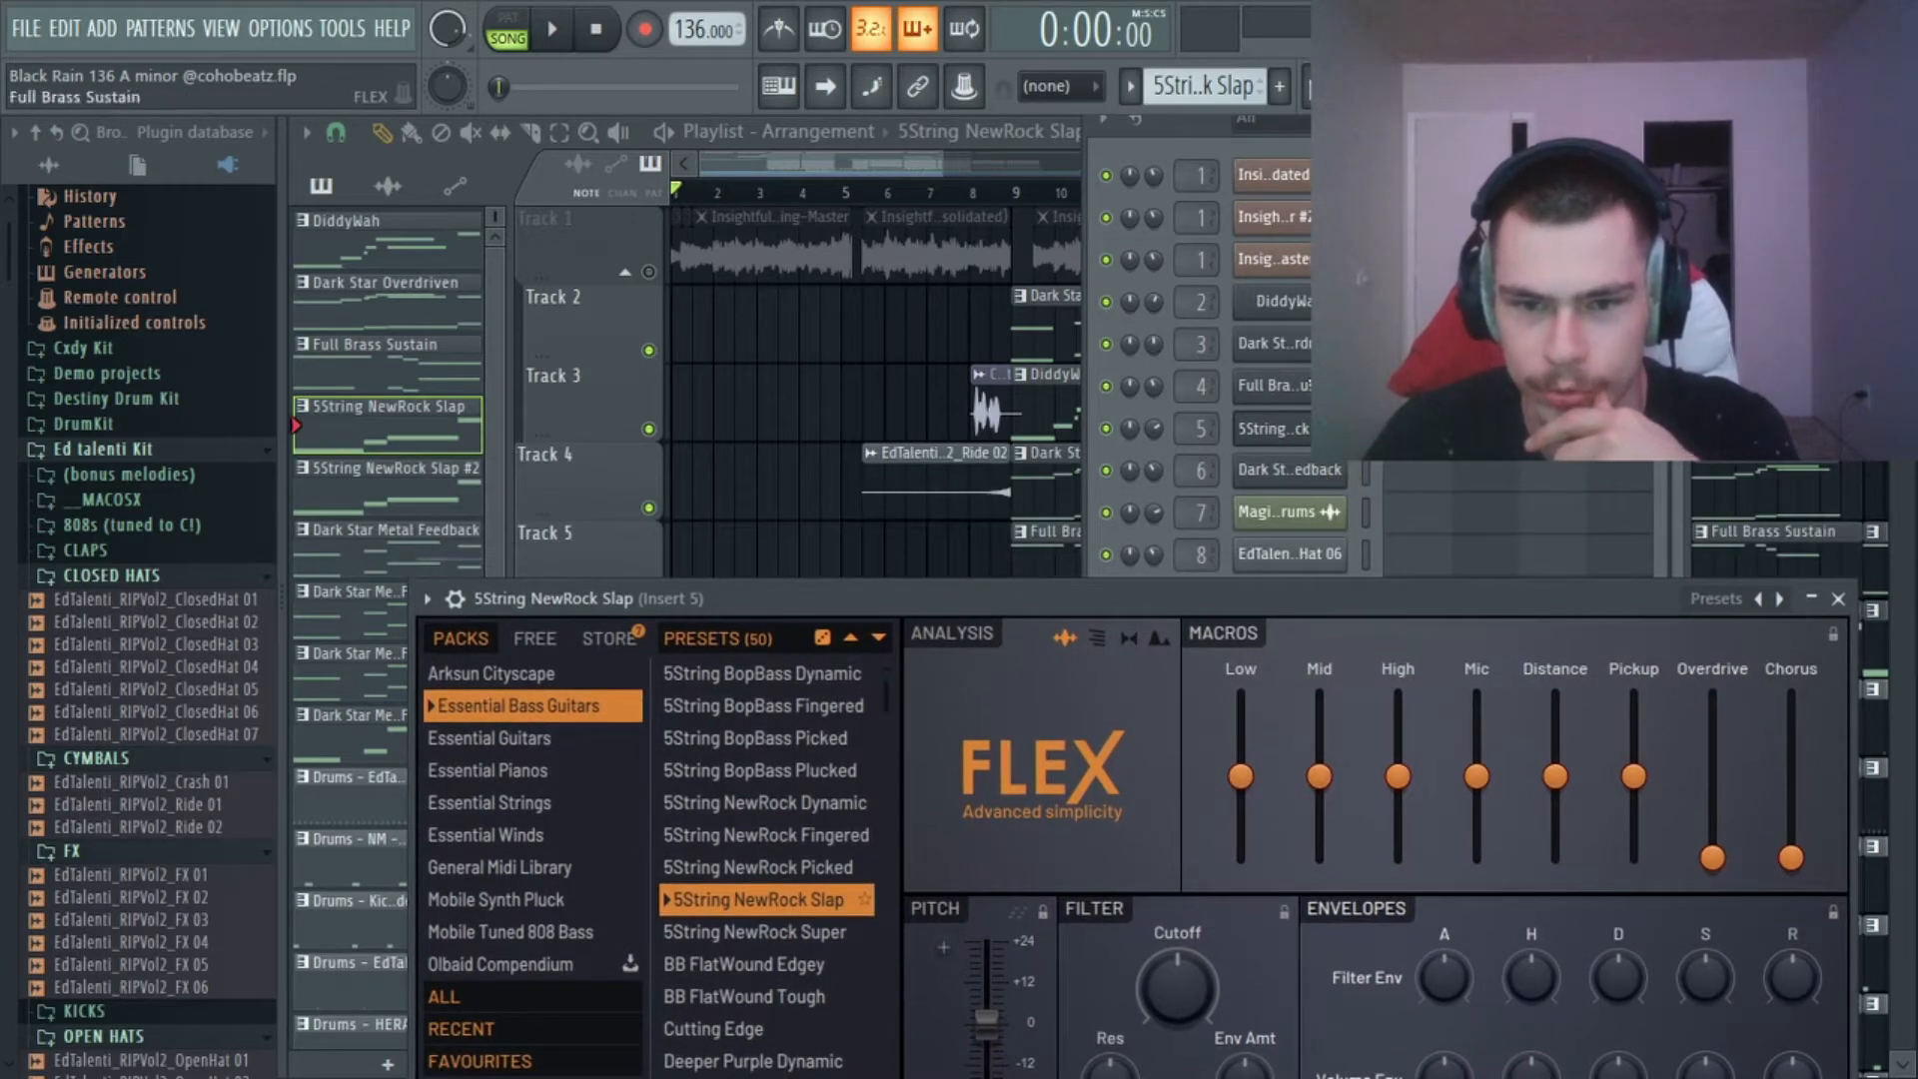
key("F6")
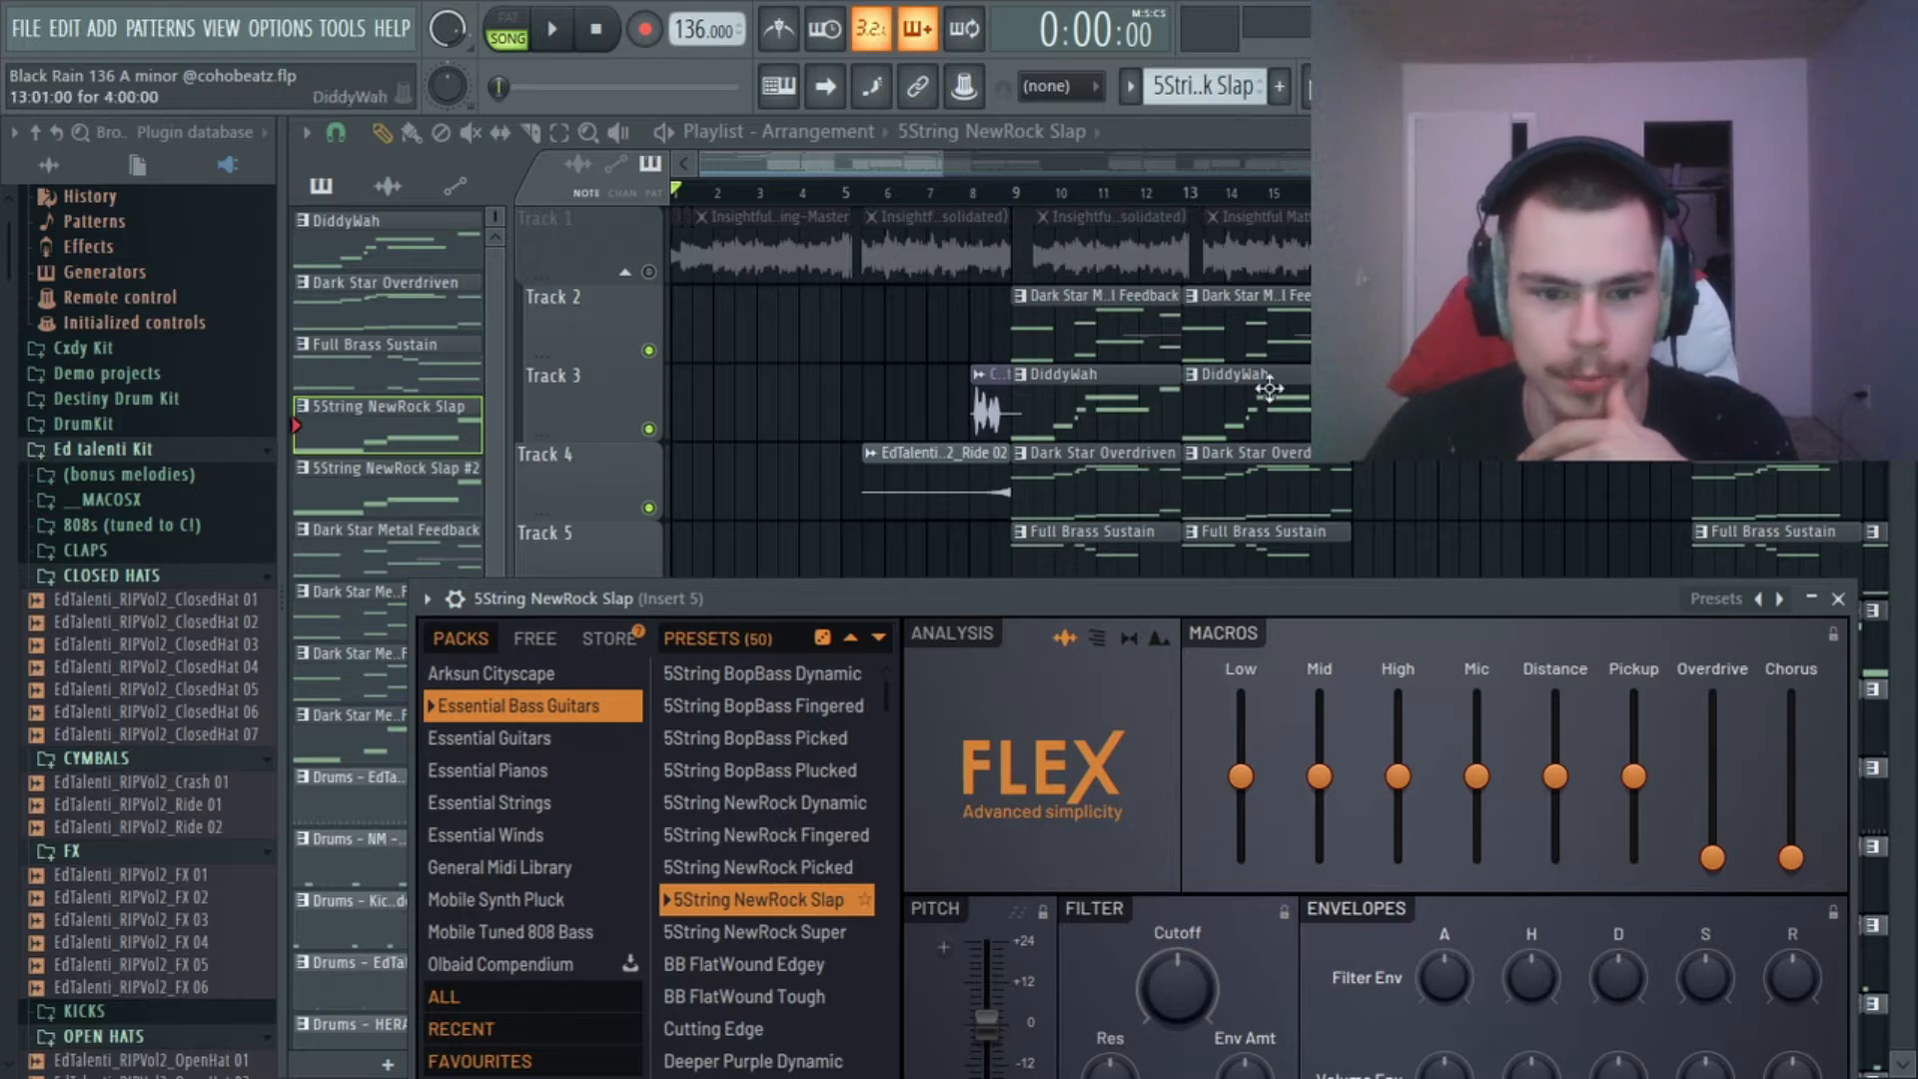
left_click_drag(1341, 606, 1387, 307)
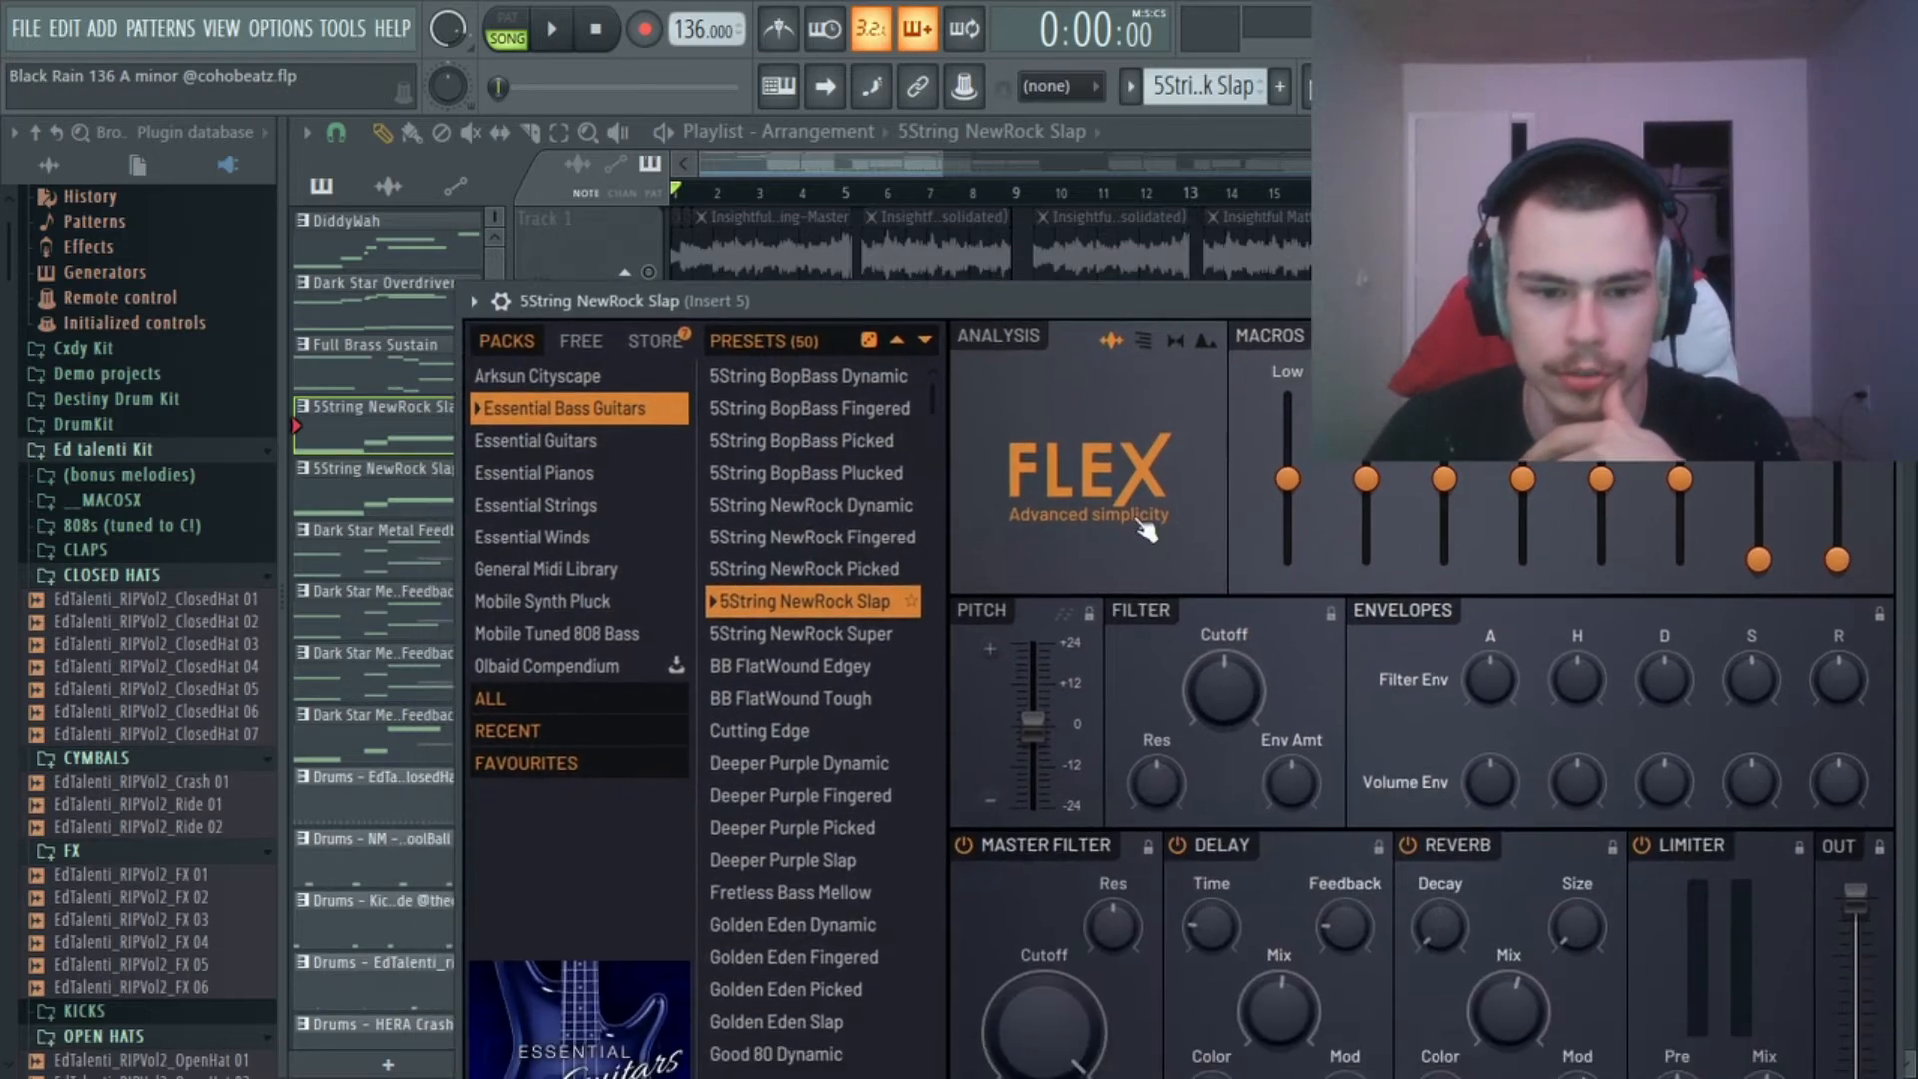
left_click_drag(1228, 300, 1500, 320)
key("Escape")
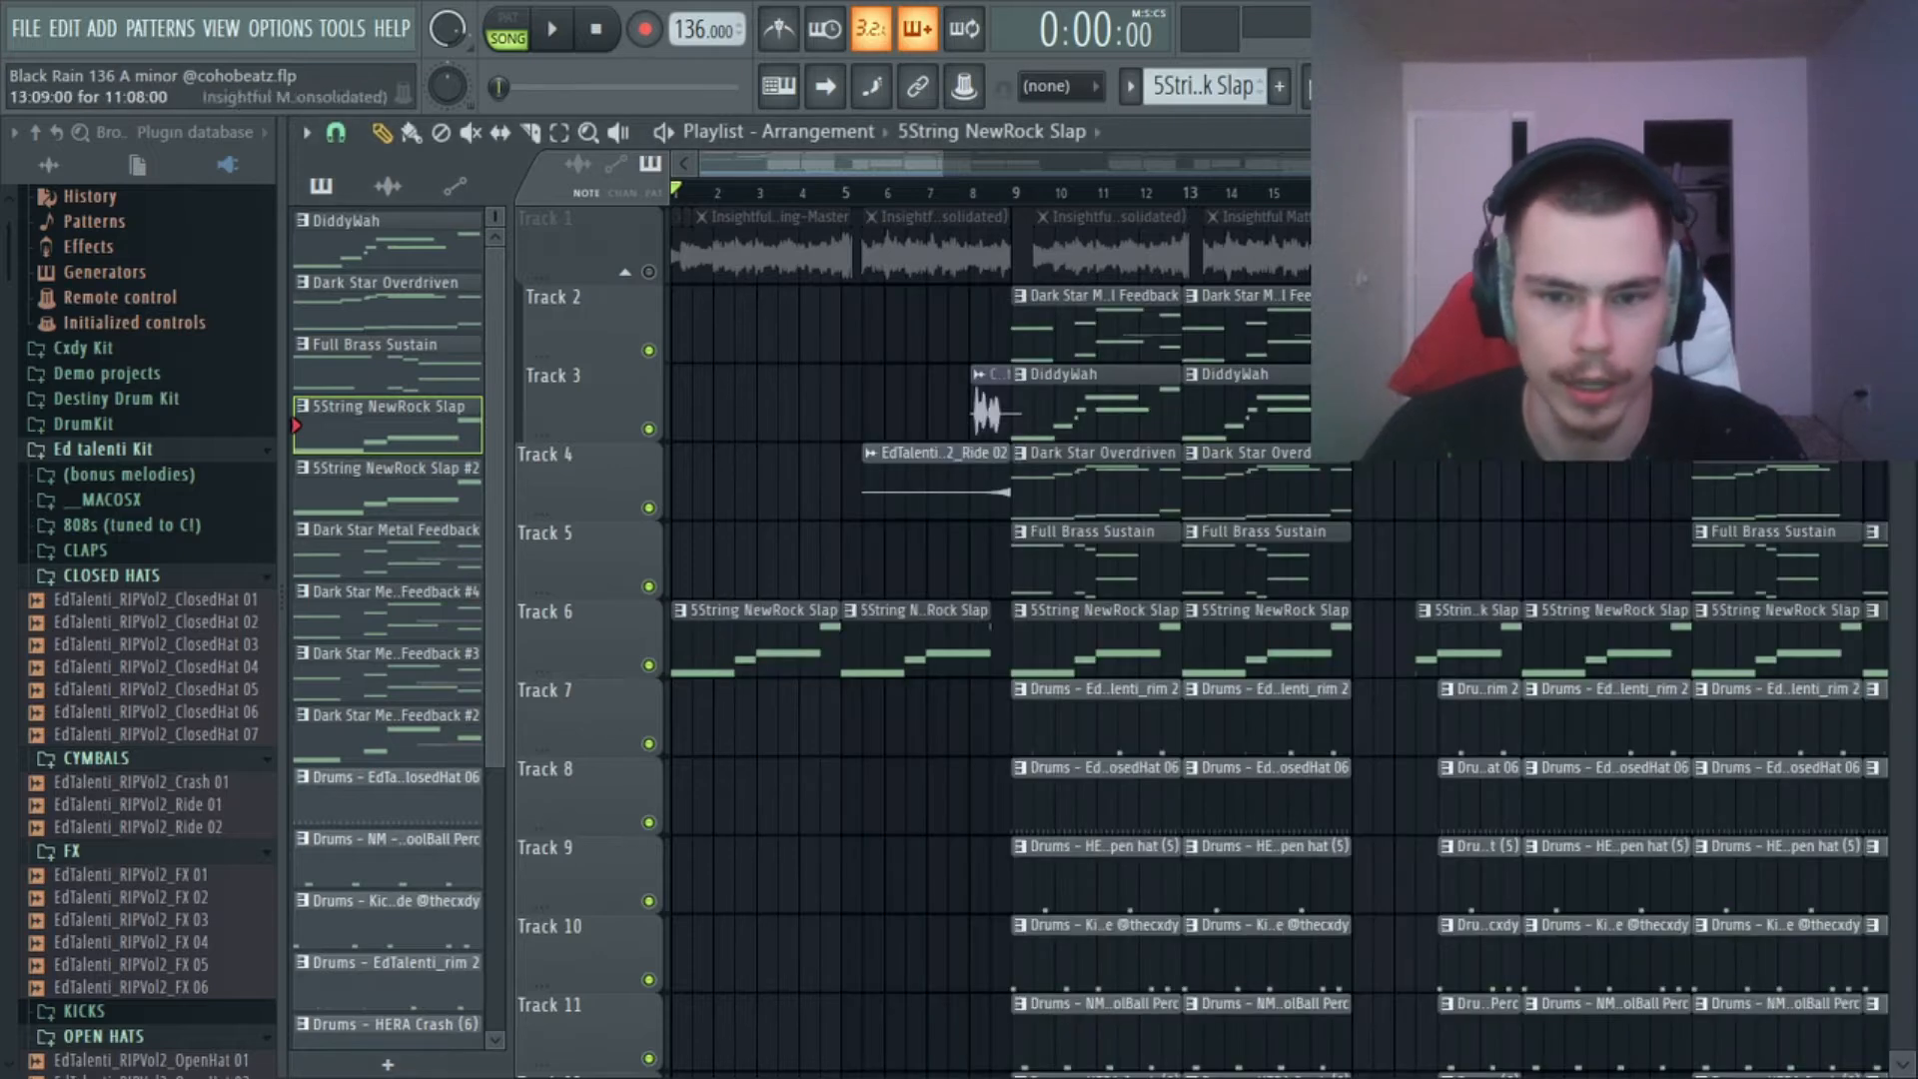
View the 5String NewRock Slap bass notes in the piano roll while playing them, and return to the playlist.
left_click(1379, 86)
scroll(1265, 208, "down", 4)
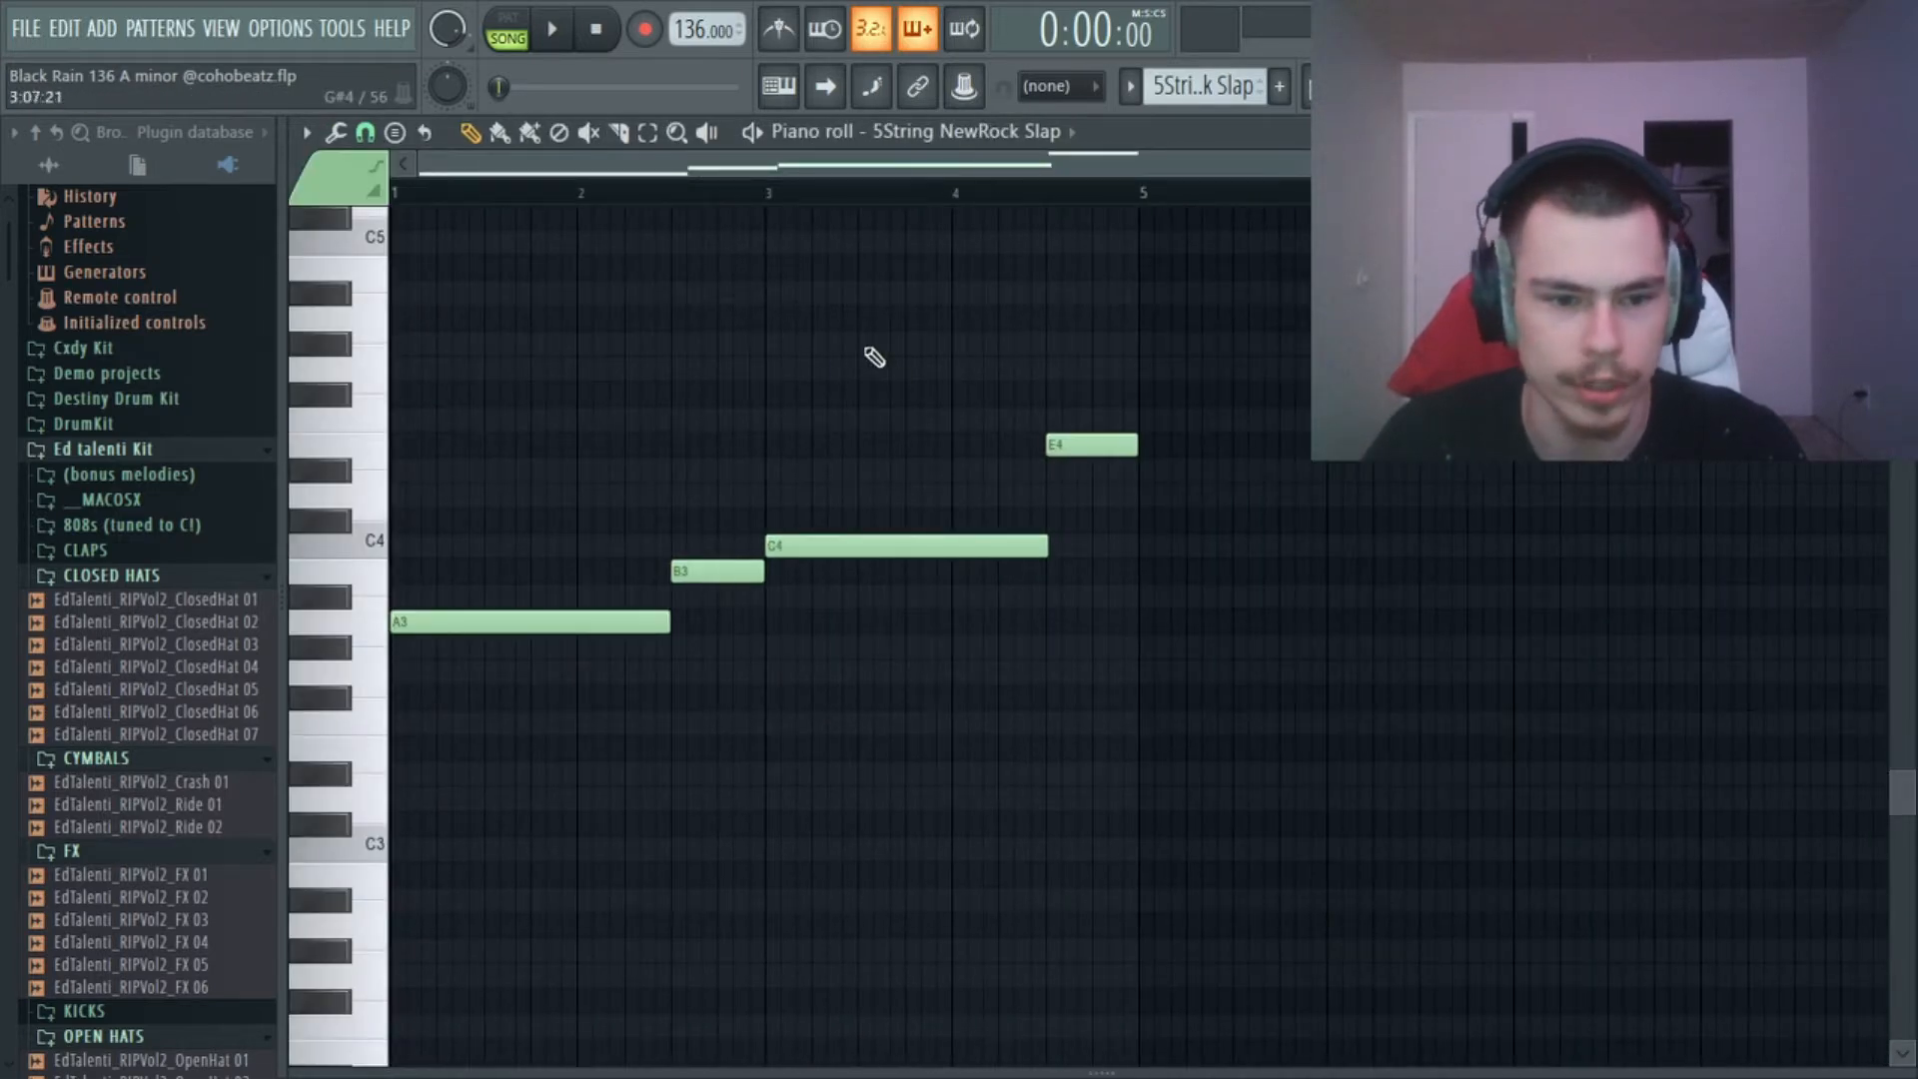
key("space")
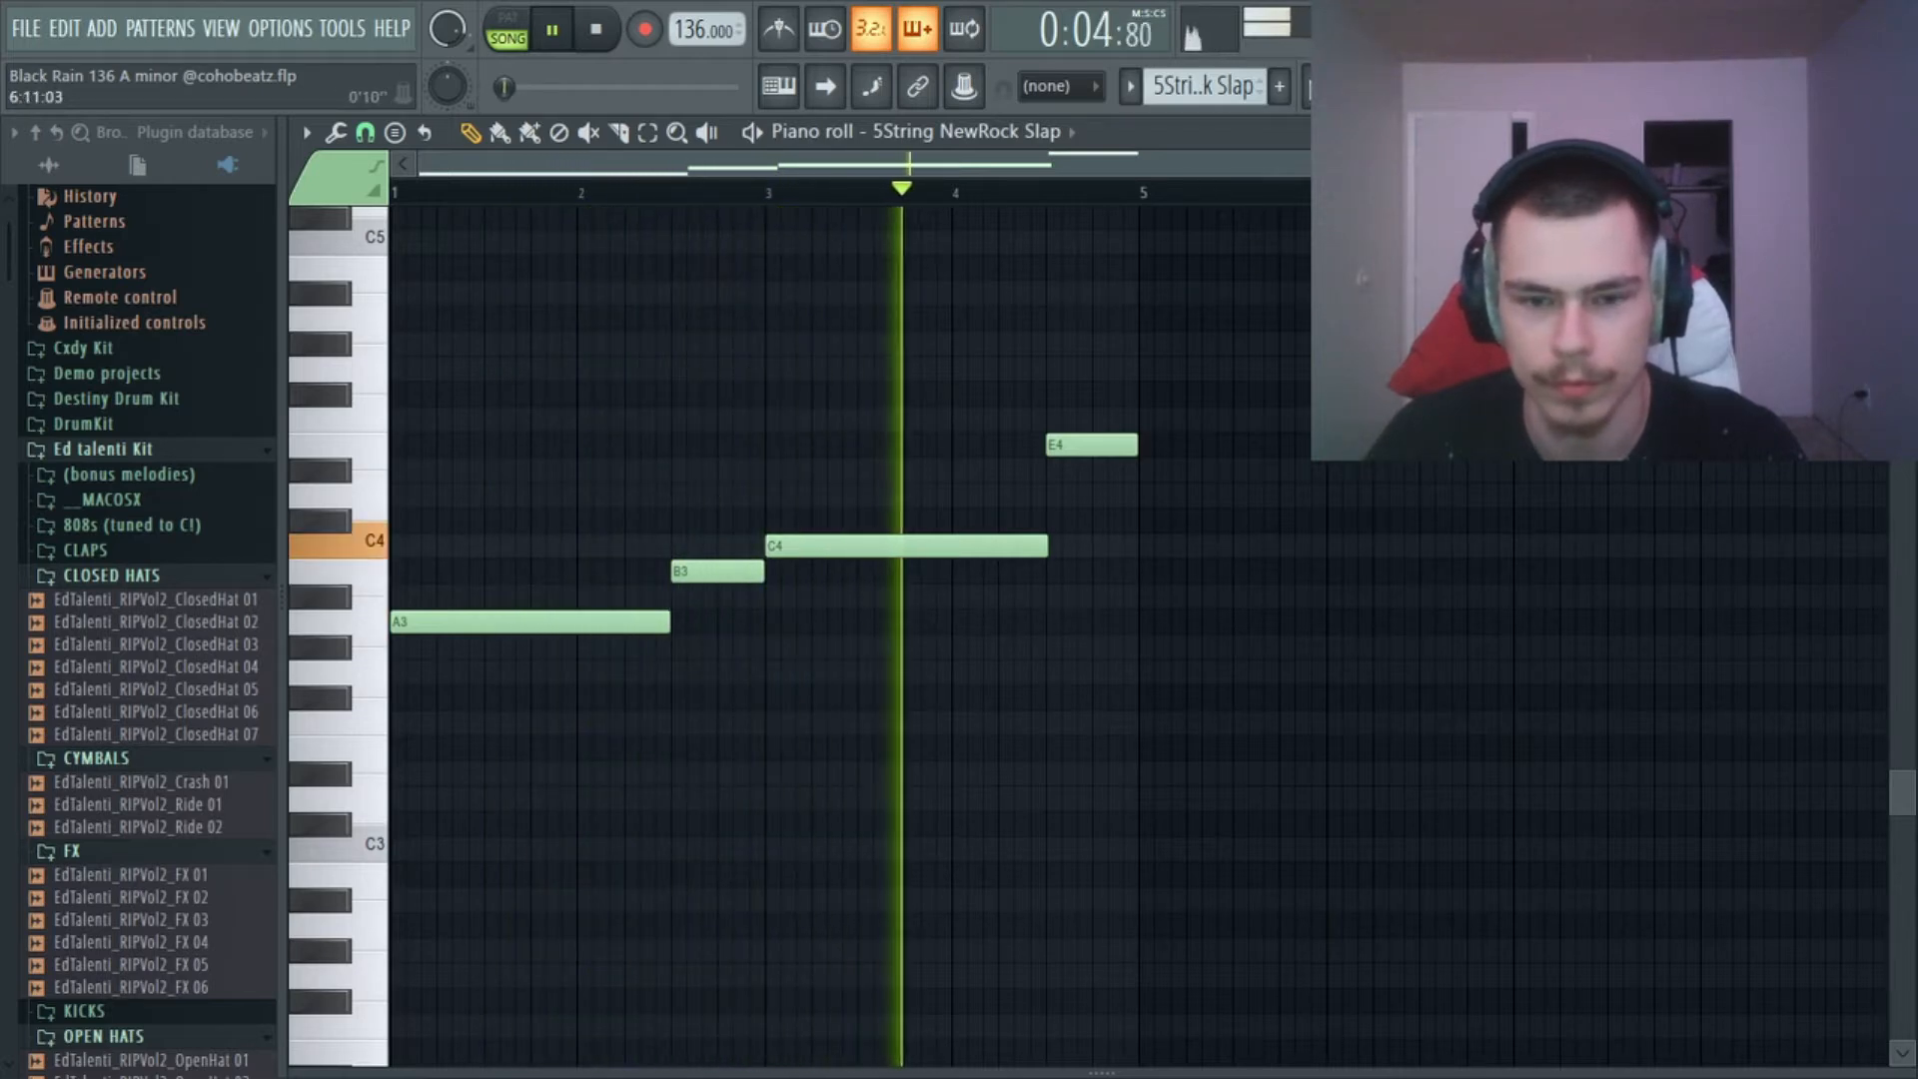
key("F5")
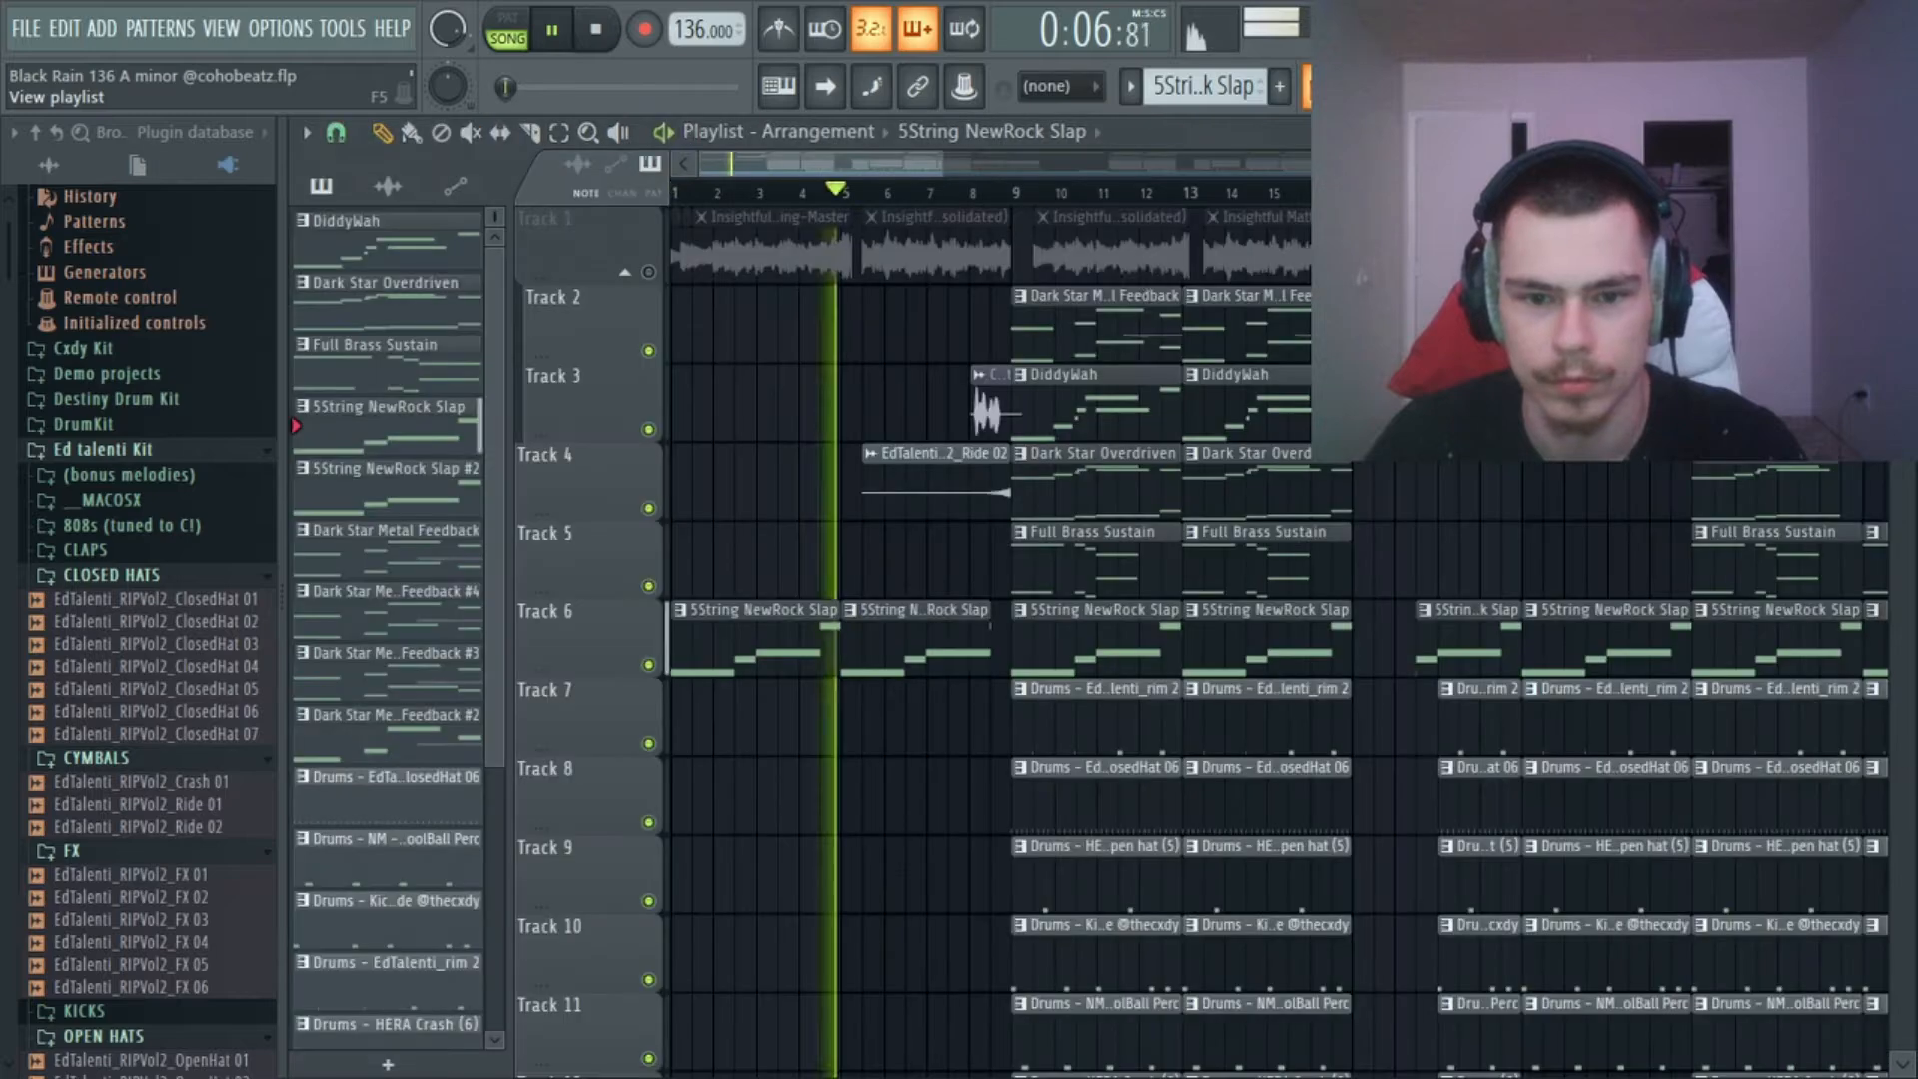
key("space")
Unmute Track 1 so the sample plays with the bass again.
scroll(969, 204, "down", 5)
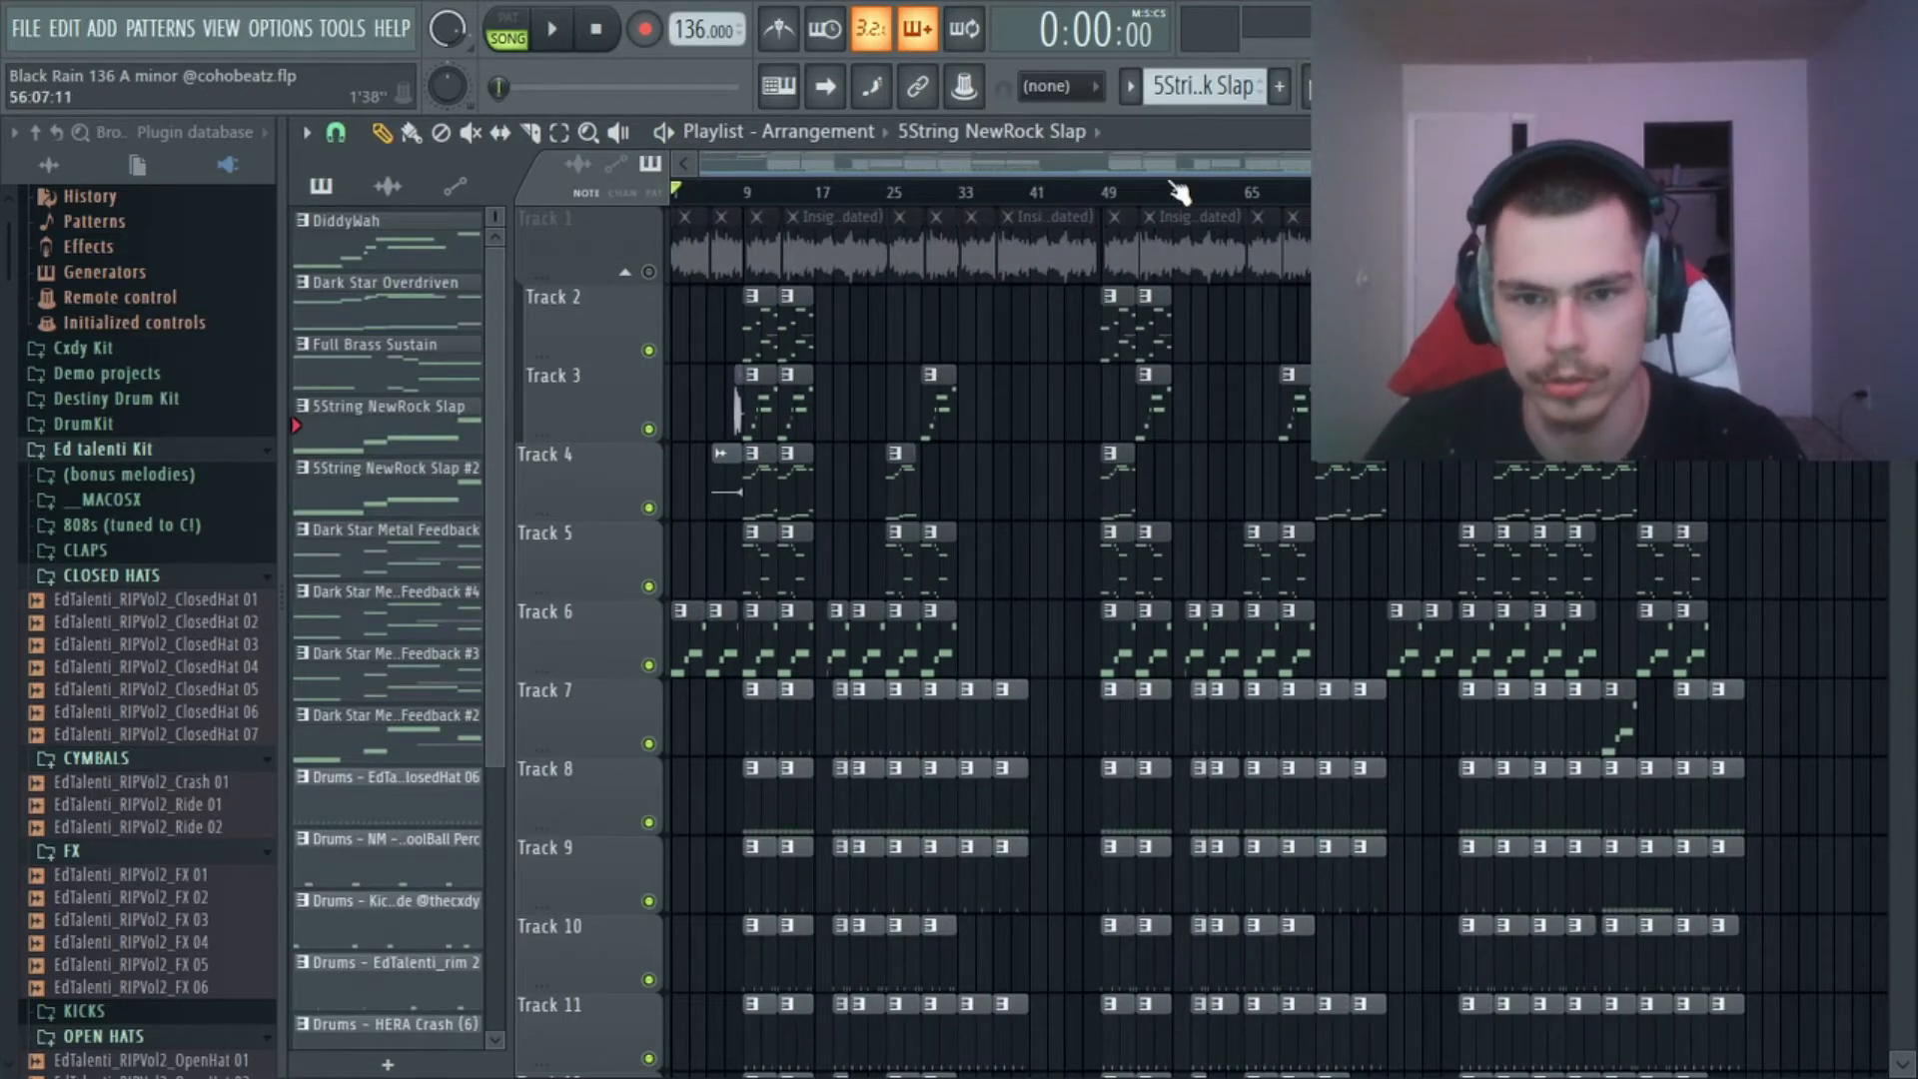
scroll(968, 477, "down", 4)
scroll(889, 470, "up", 4)
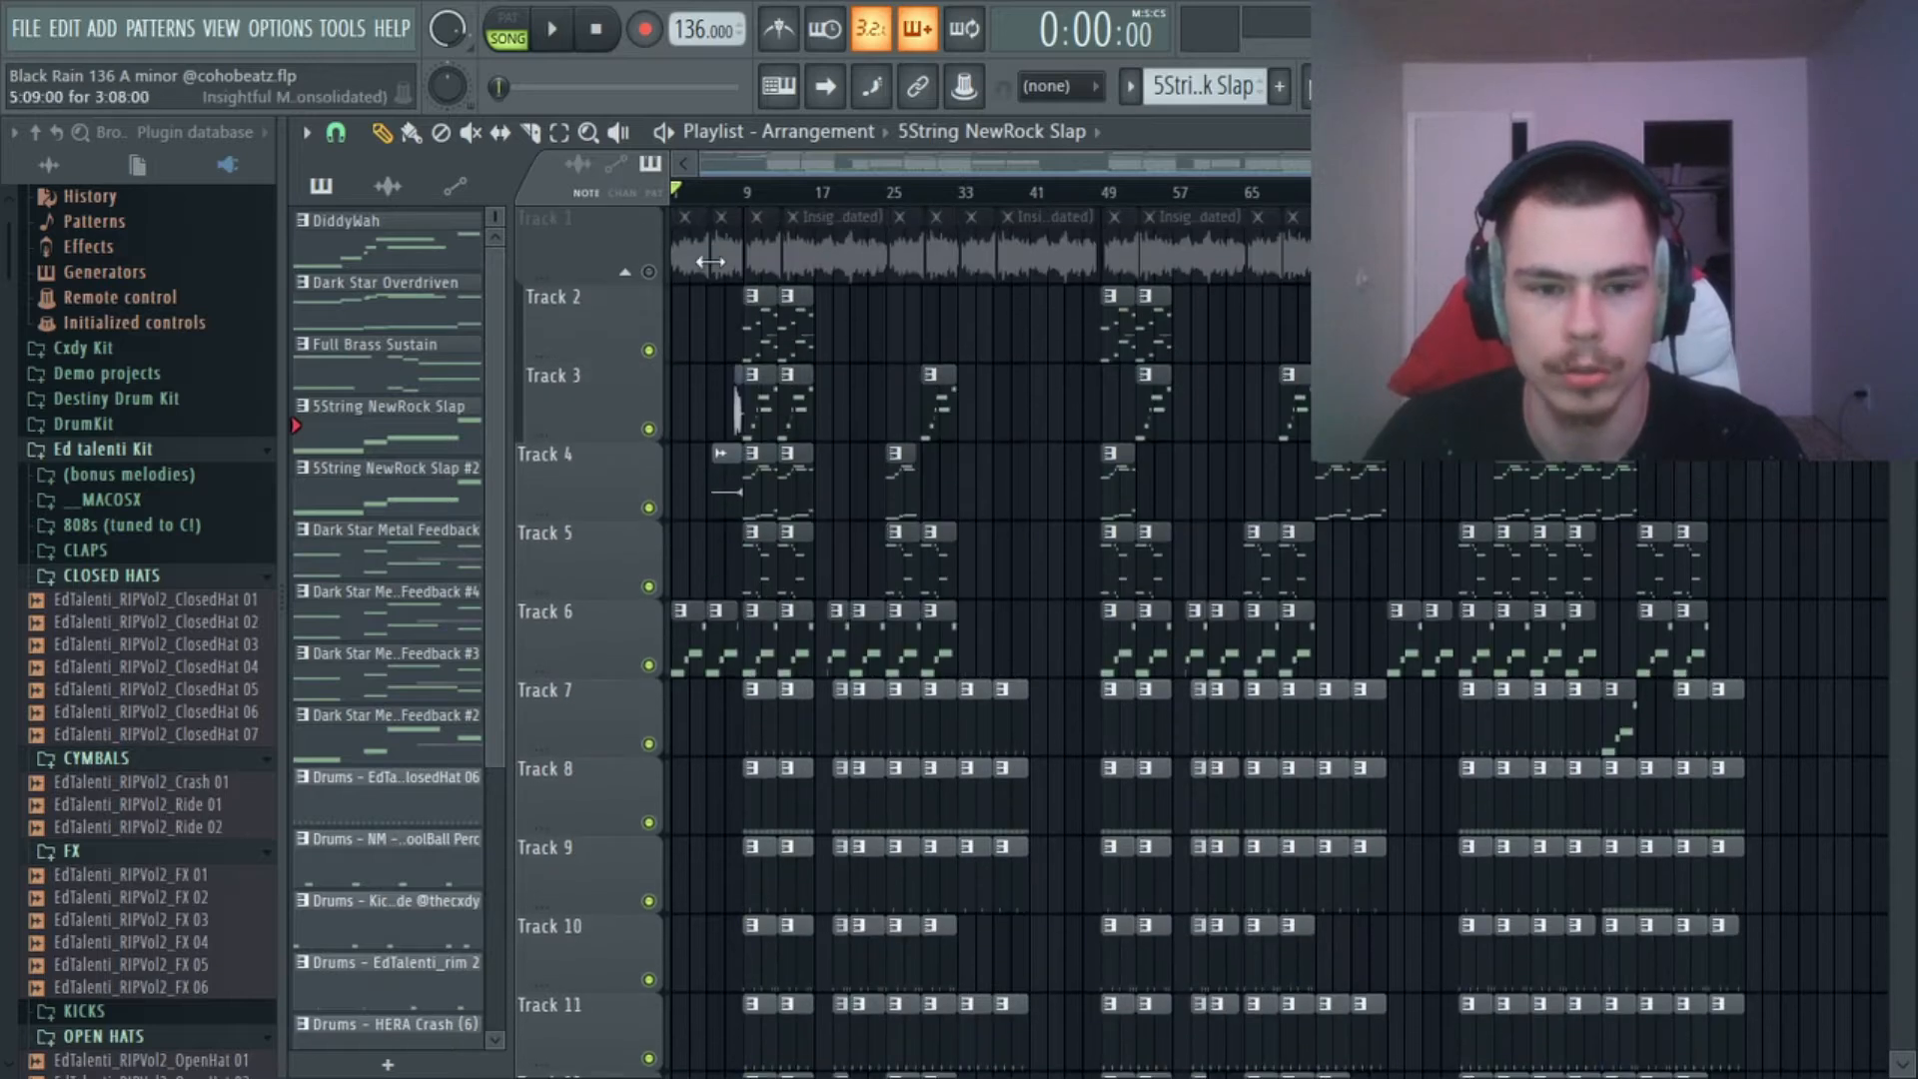
left_click(649, 272)
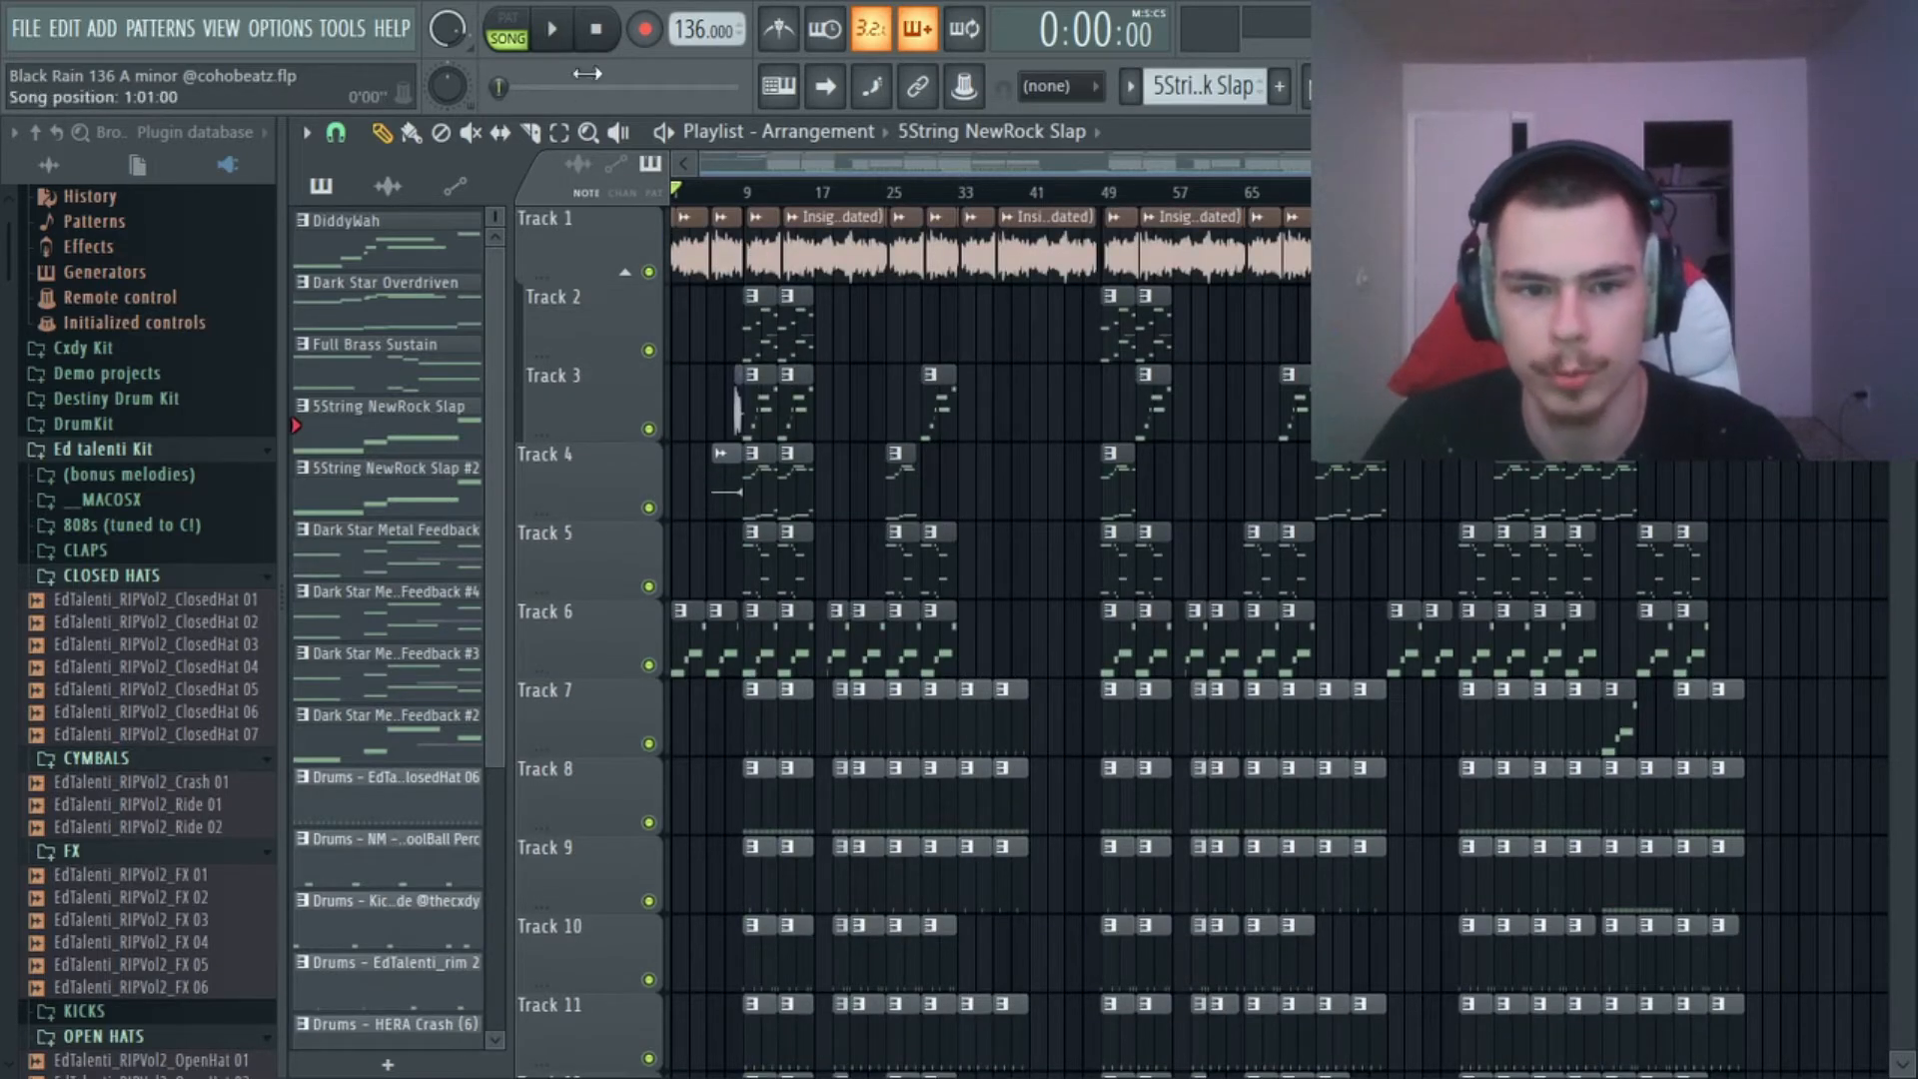
Play the arrangement from the start and examine the sample chops on Track 1 around bar 5.
key("space")
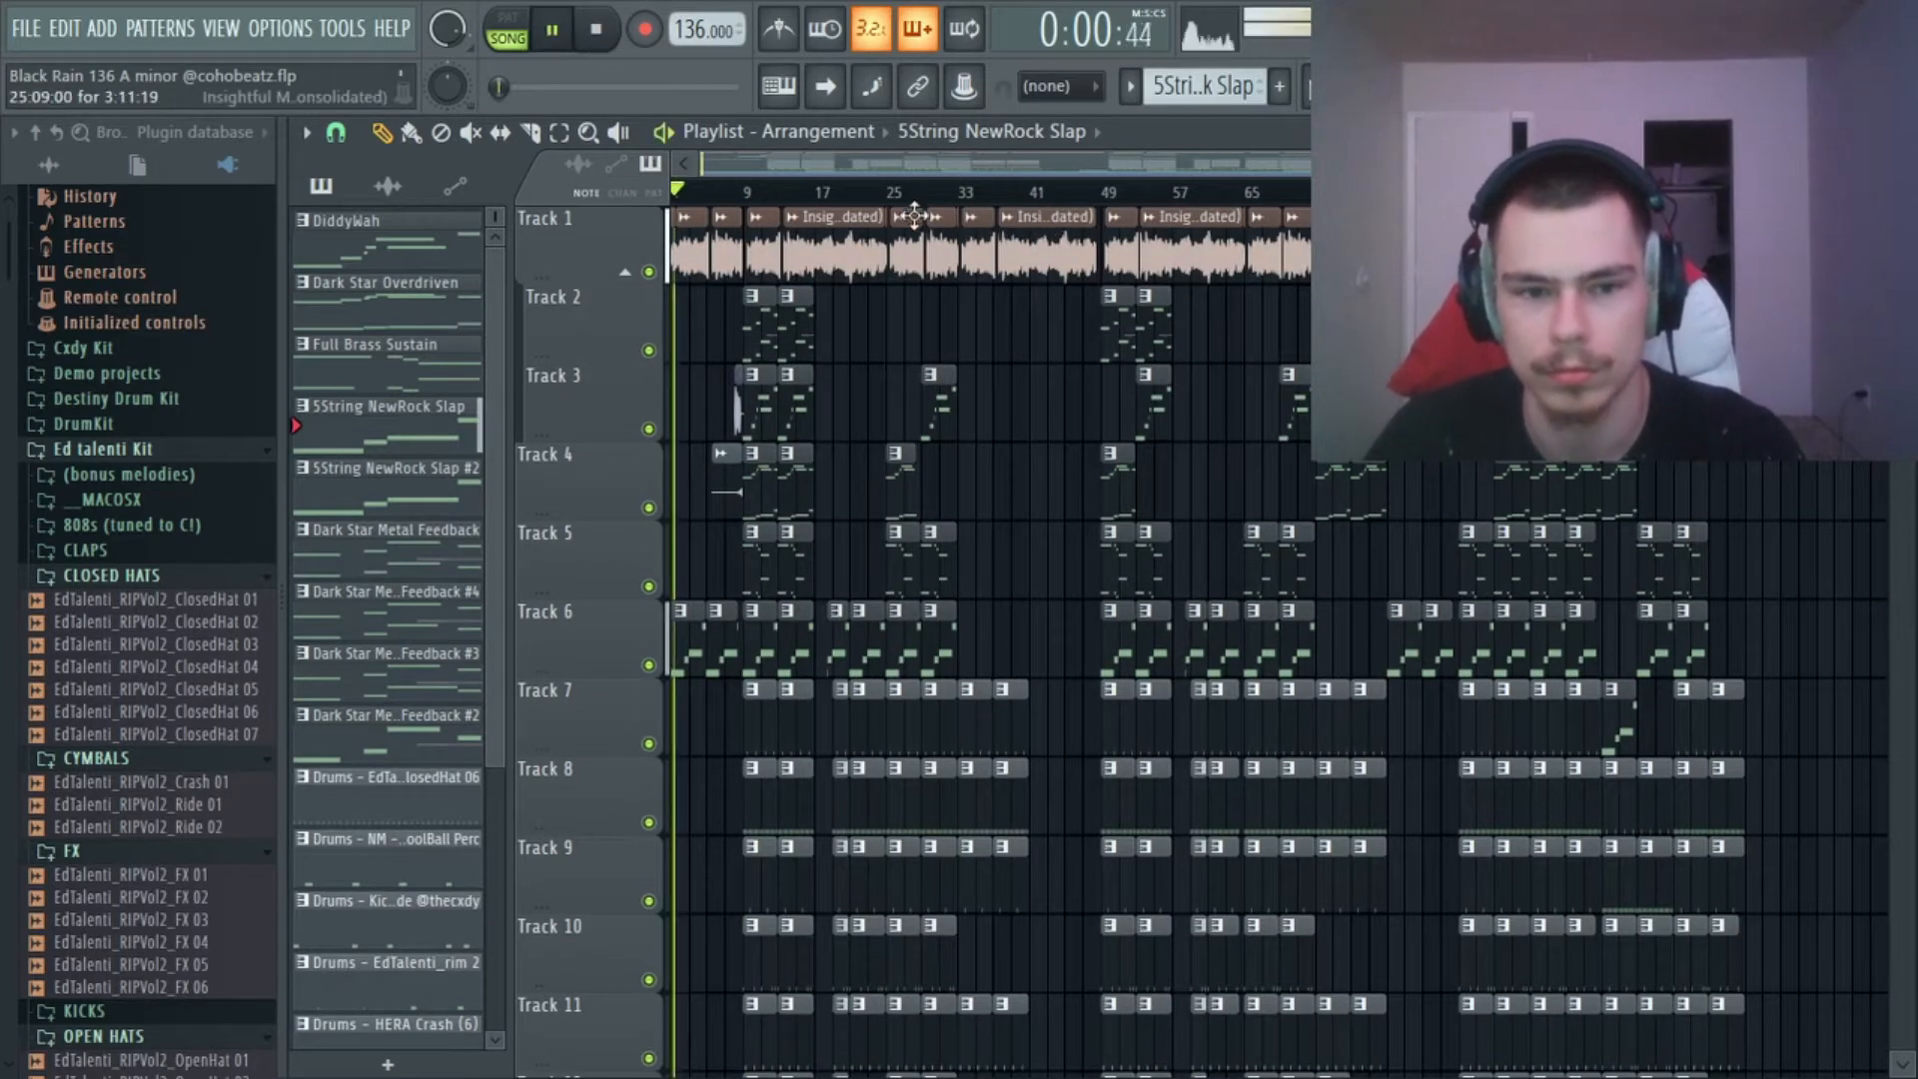
scroll(865, 176, "up", 4)
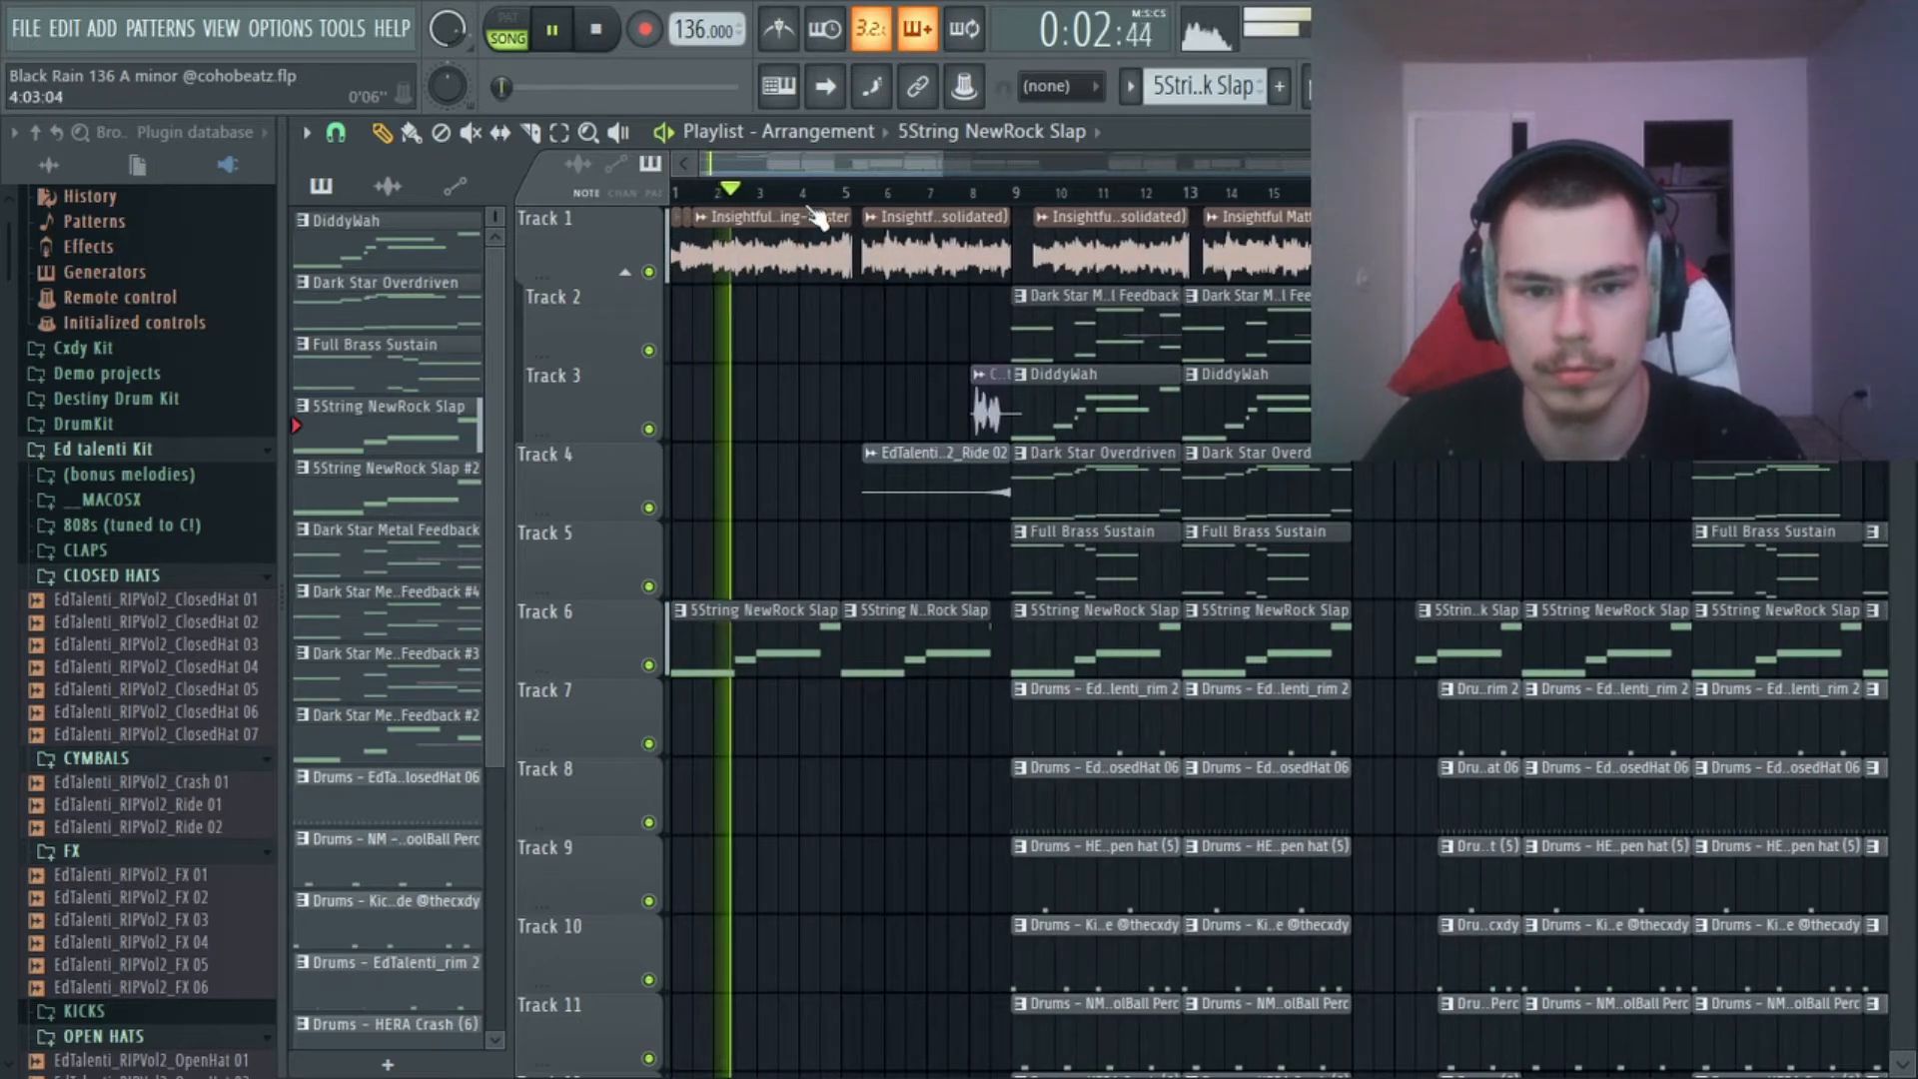
scroll(700, 192, "down", 3)
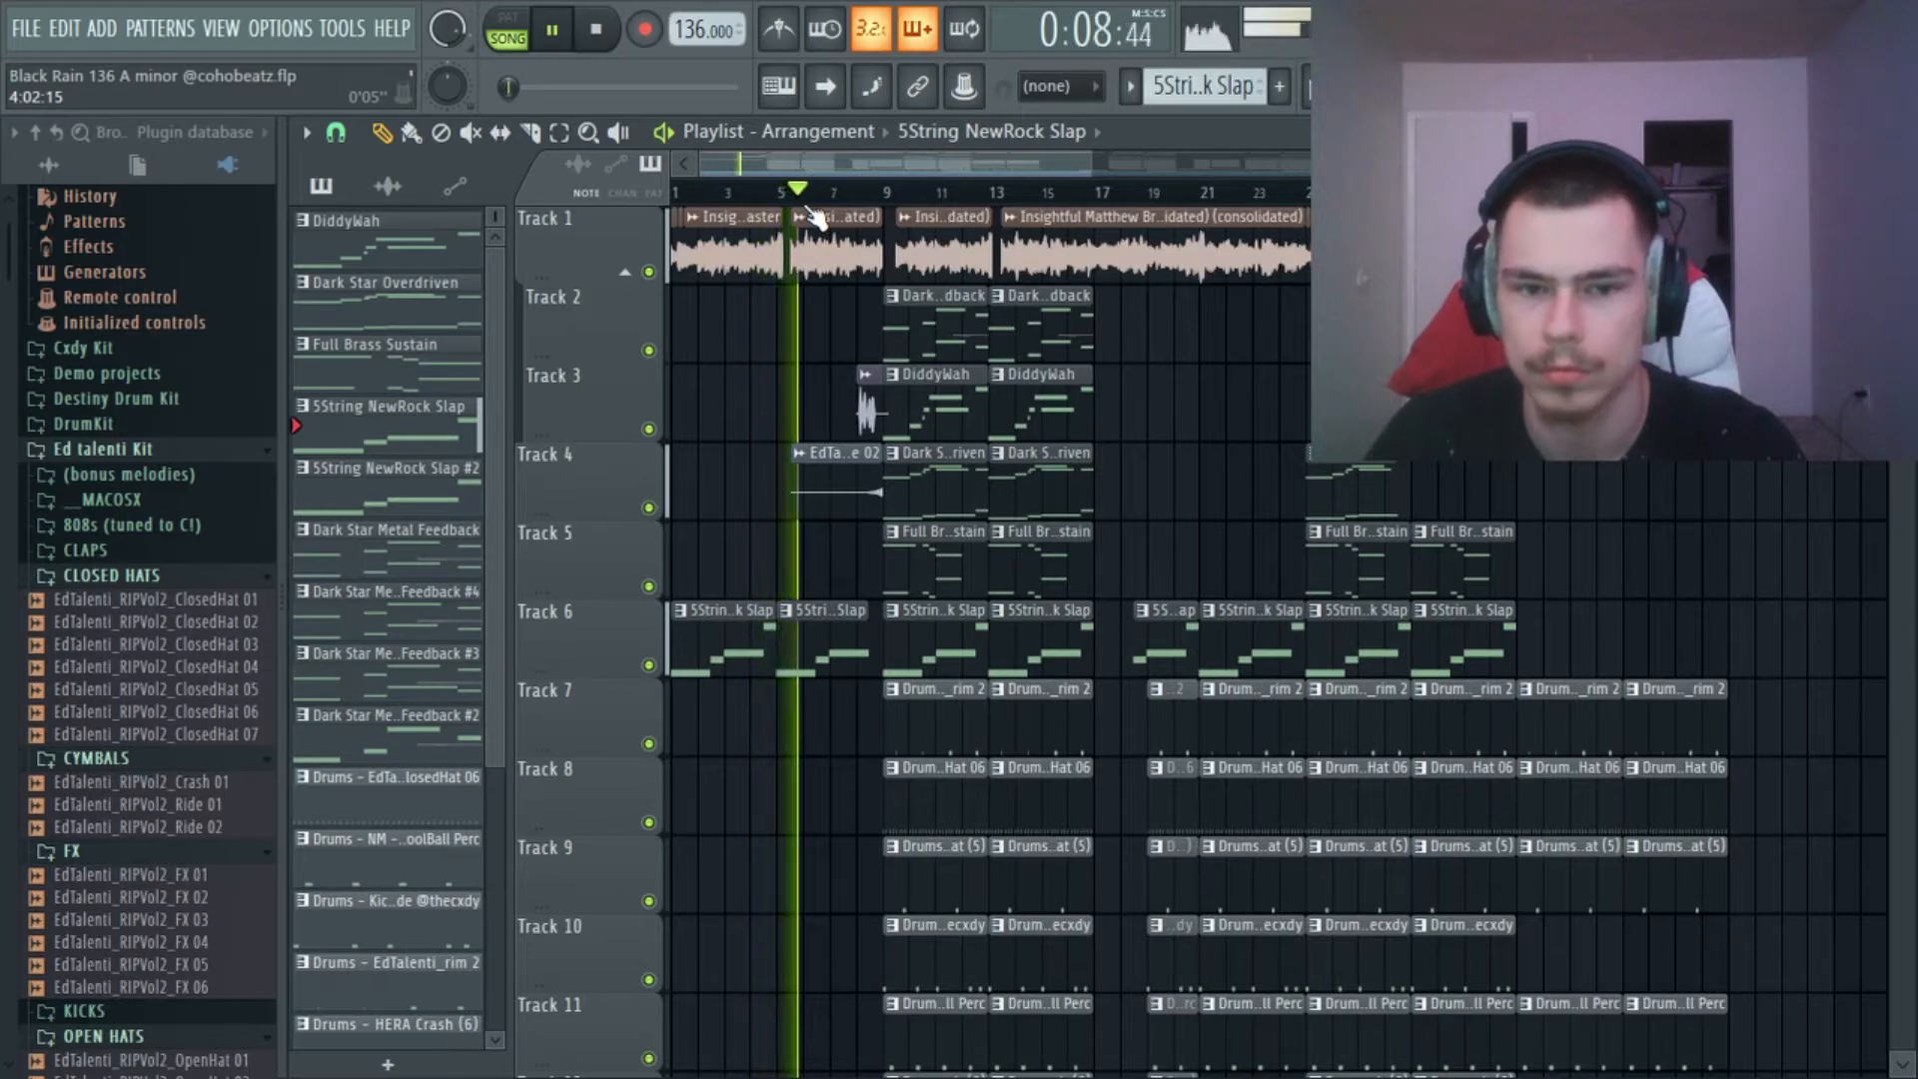
scroll(785, 193, "up", 5)
scroll(785, 194, "down", 3)
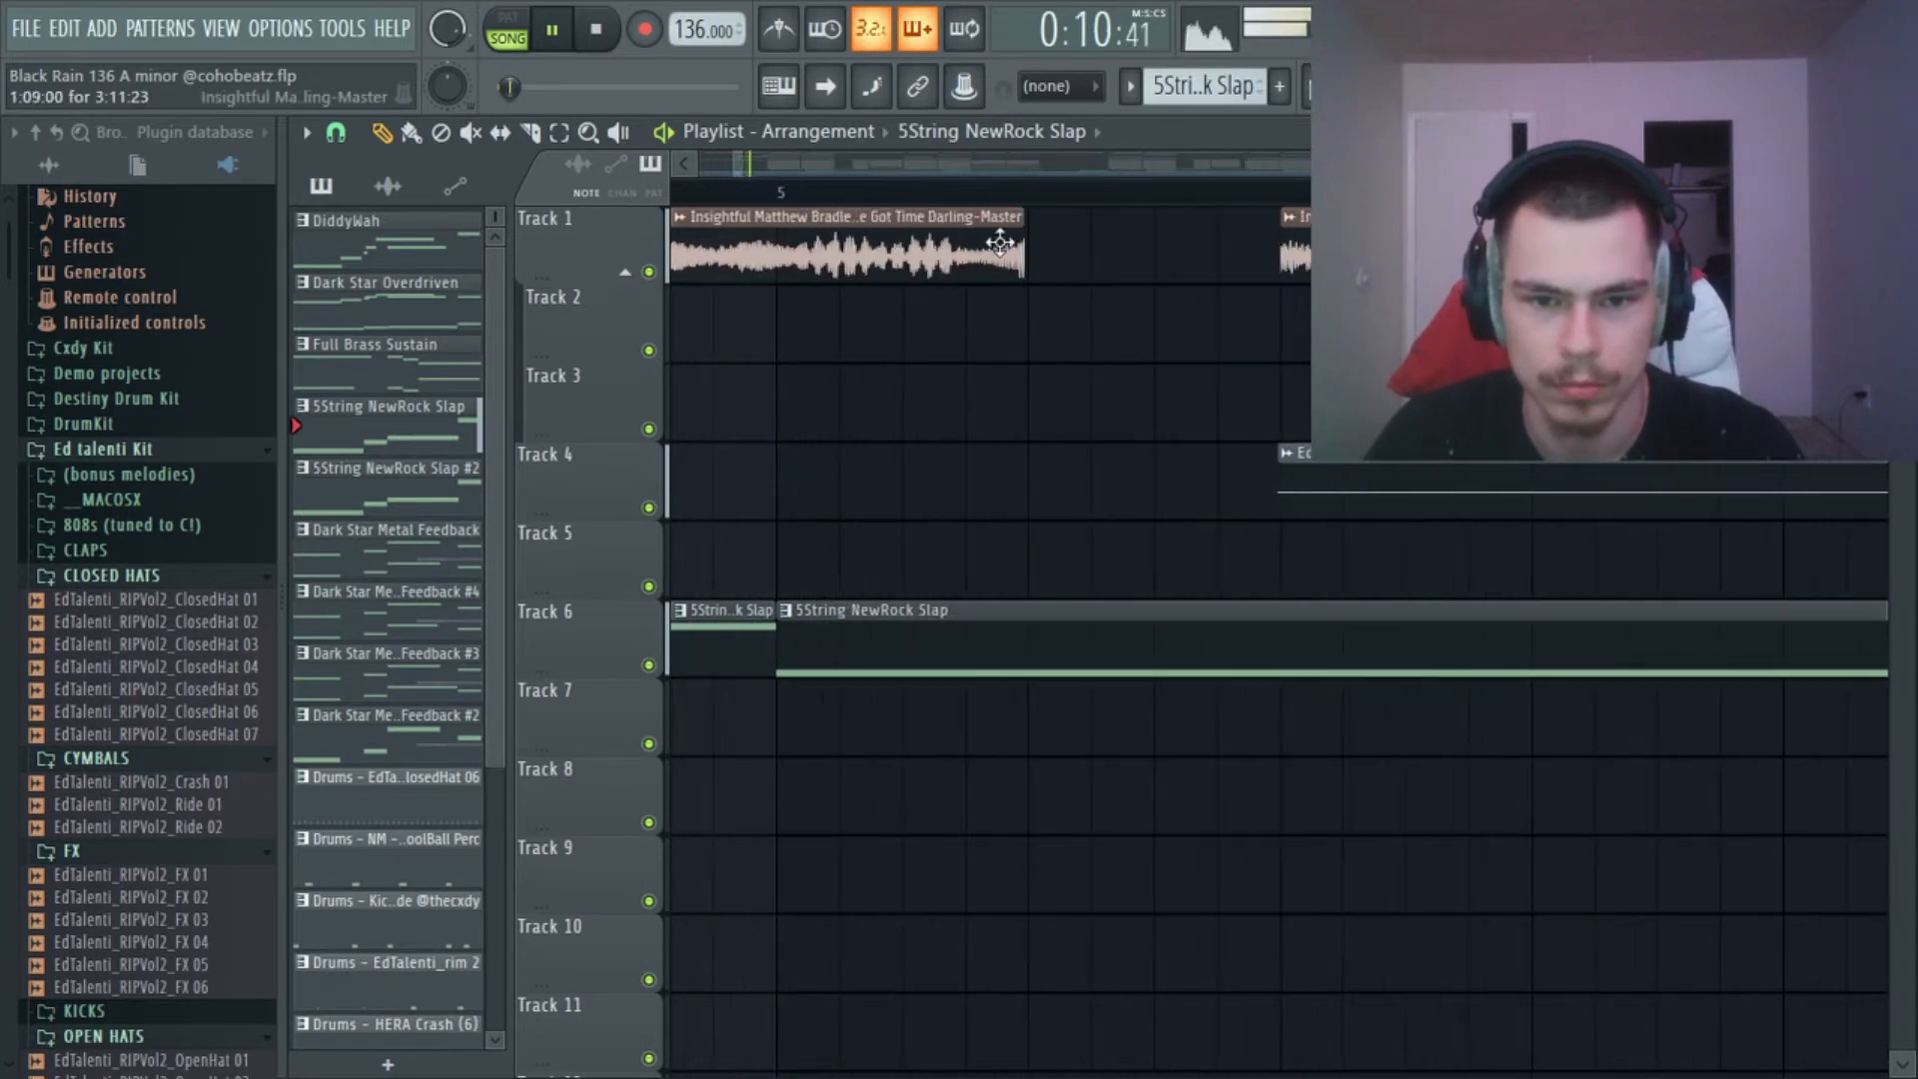
scroll(1034, 195, "down", 2)
scroll(1034, 195, "down", 4)
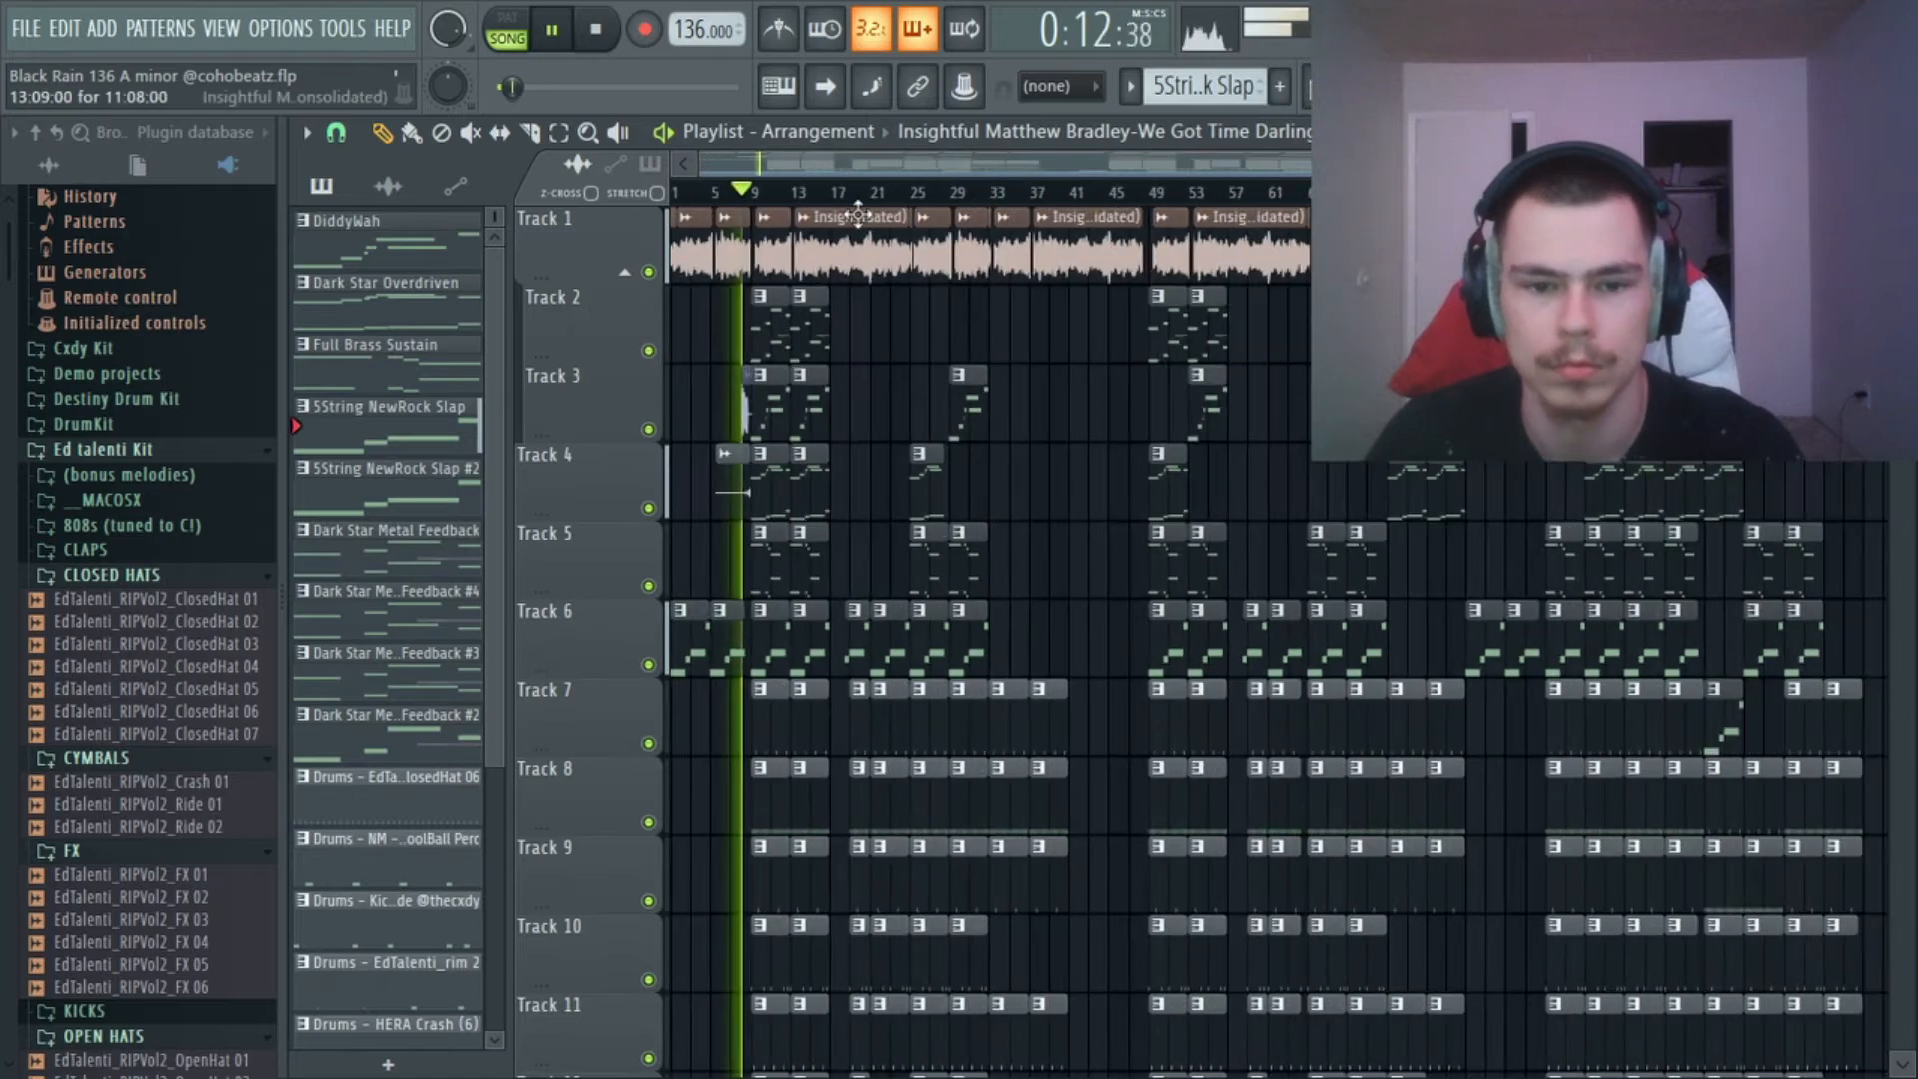
key("space")
Solo Track 5 with the Full Brass Sustain pattern, and re-enable the Master Volume, Gross Beat and Param. EQ 2 automation tracks.
scroll(734, 200, "up", 4)
left_click_drag(853, 164, 817, 168)
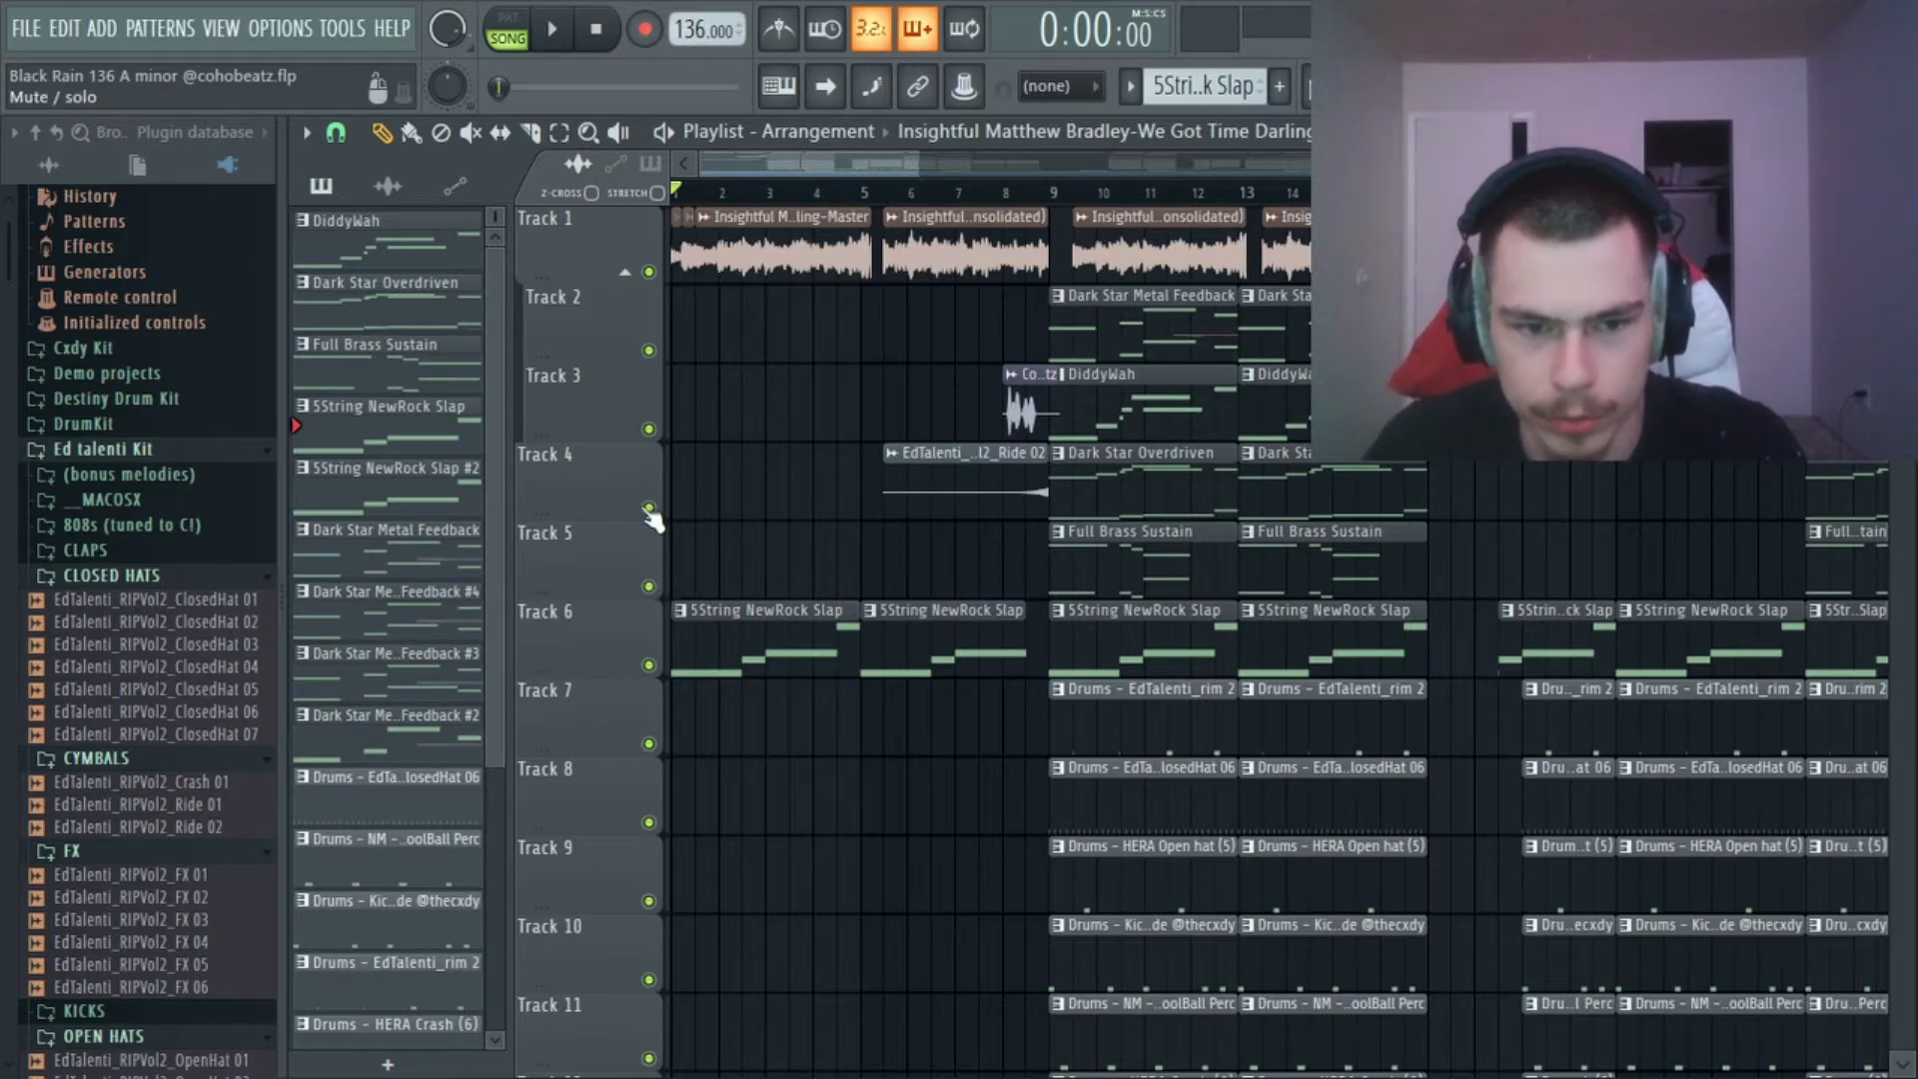
right_click(650, 587)
scroll(705, 555, "down", 6)
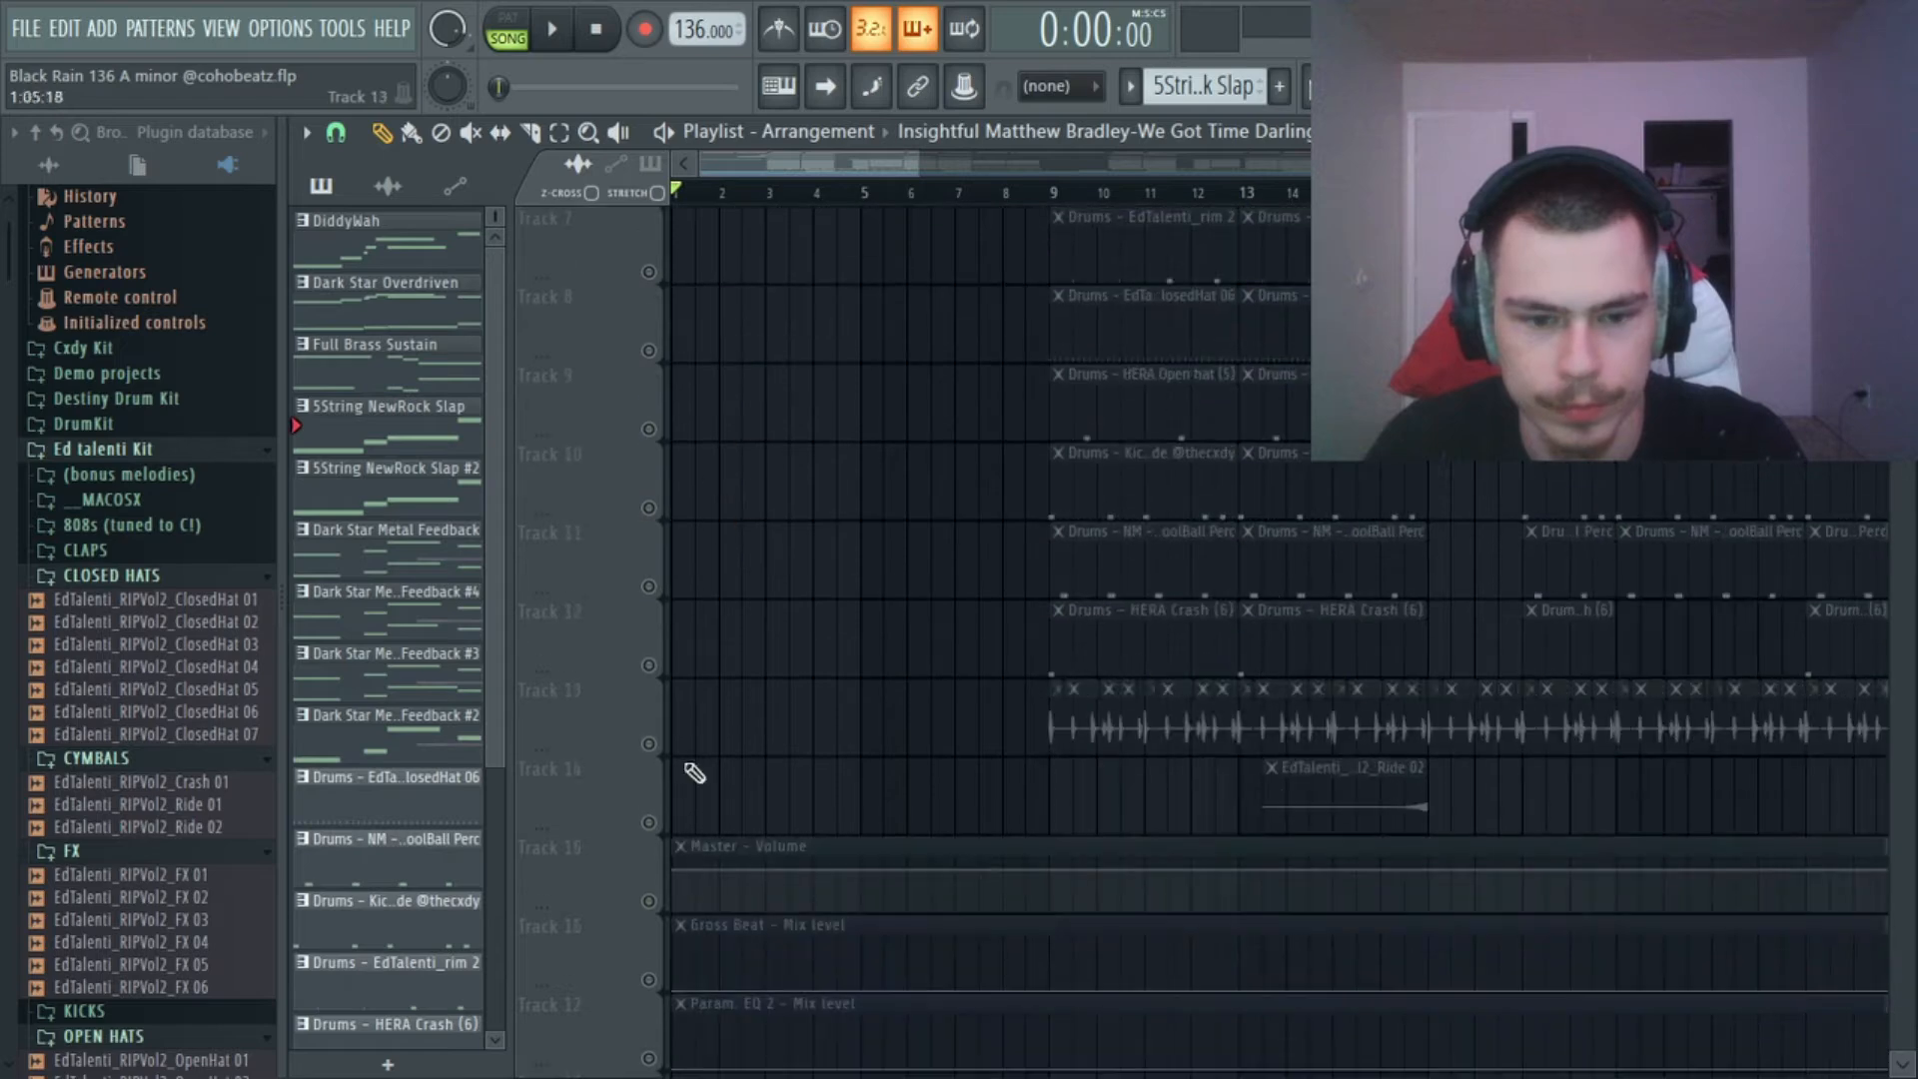
left_click(650, 903)
left_click(649, 980)
left_click(649, 1058)
scroll(920, 536, "up", 6)
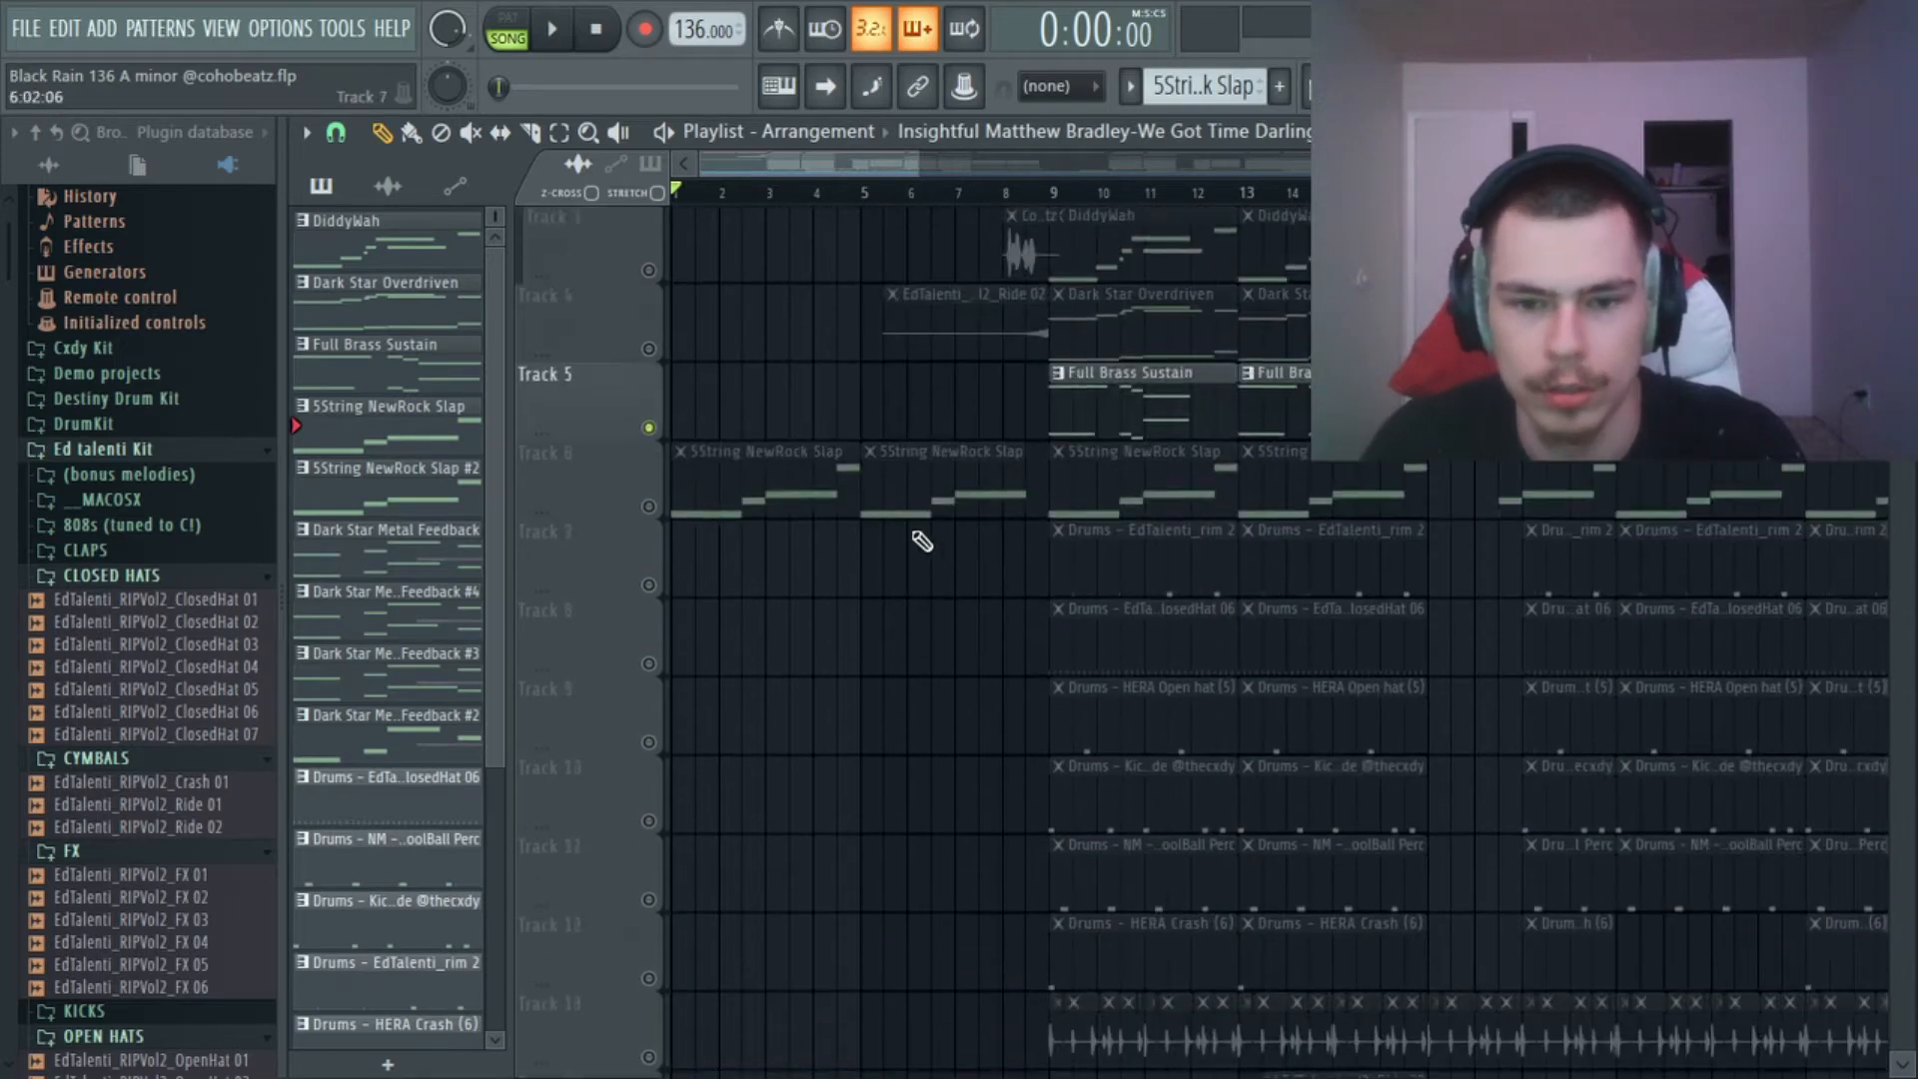
Move the playhead to bar 9 and open the Full Brass Sustain channel to show its FLEX preset.
left_click(1054, 189)
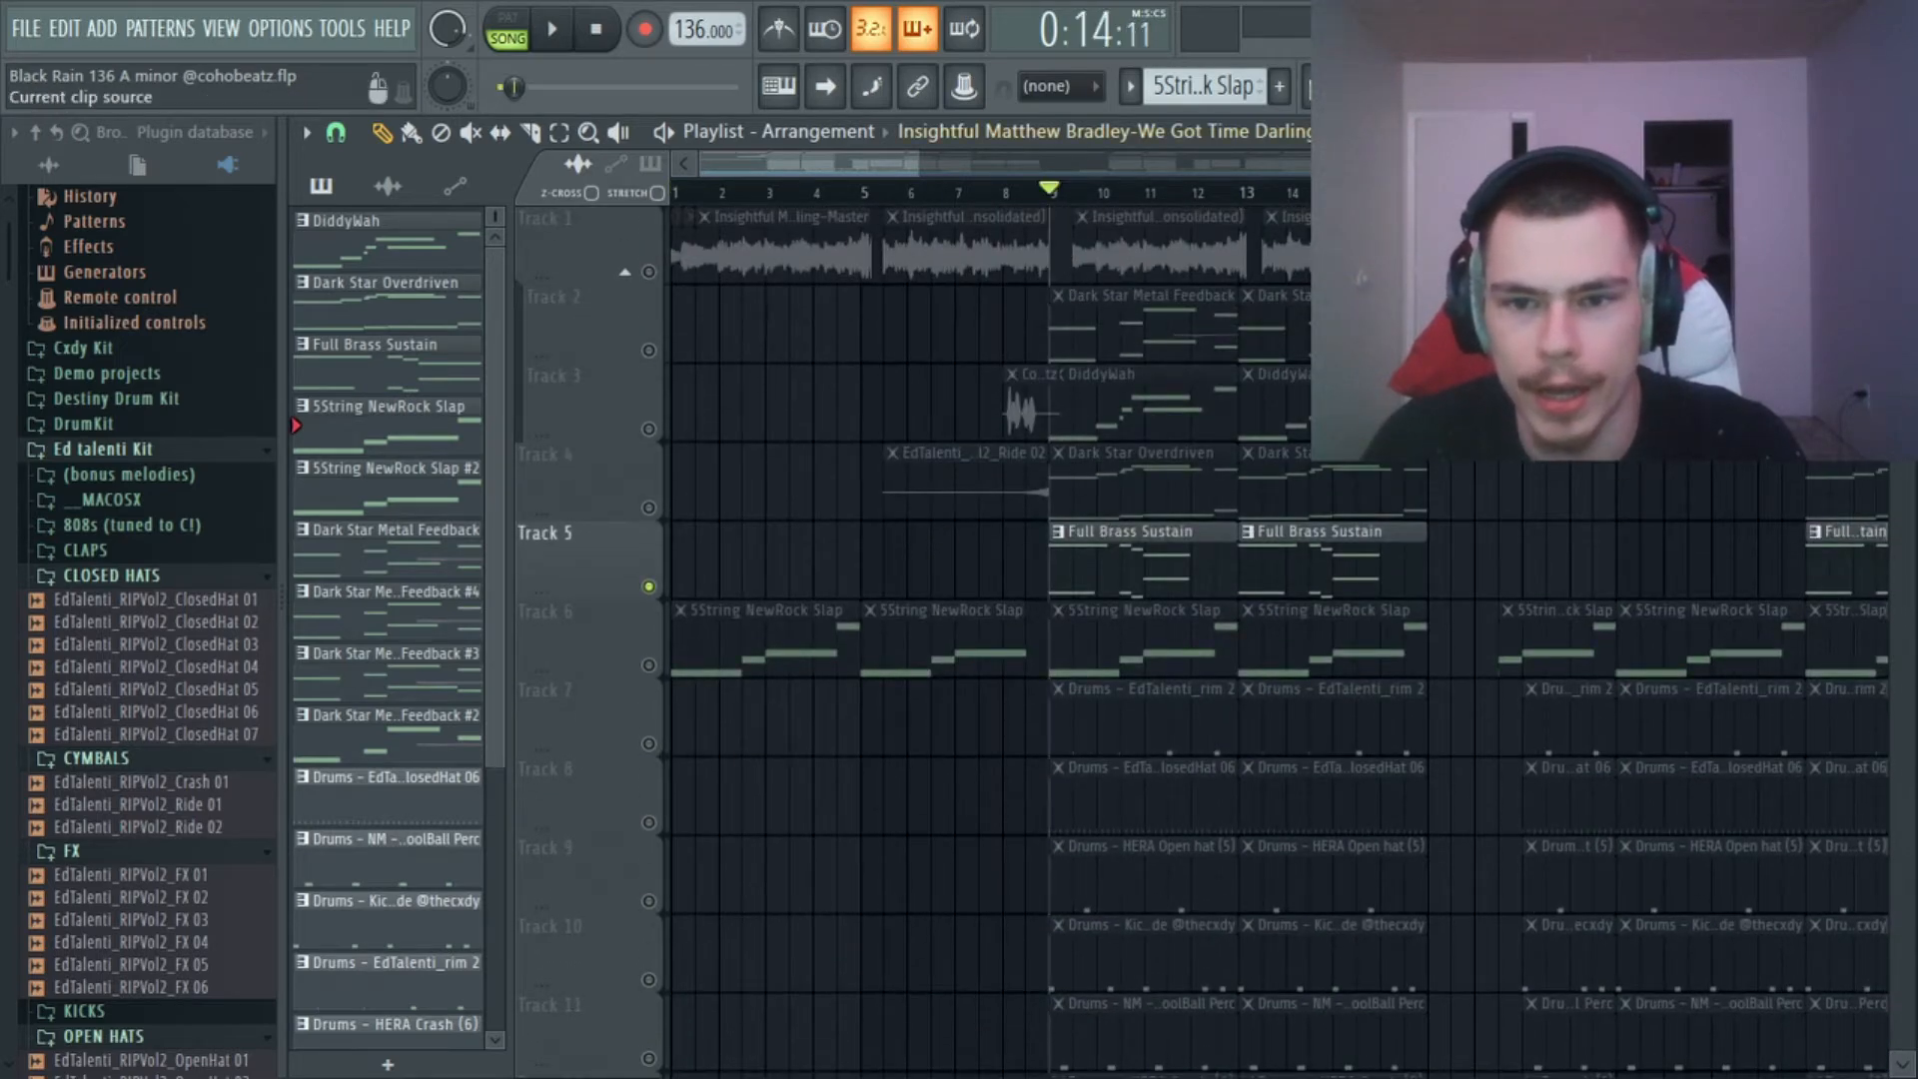
key("F6")
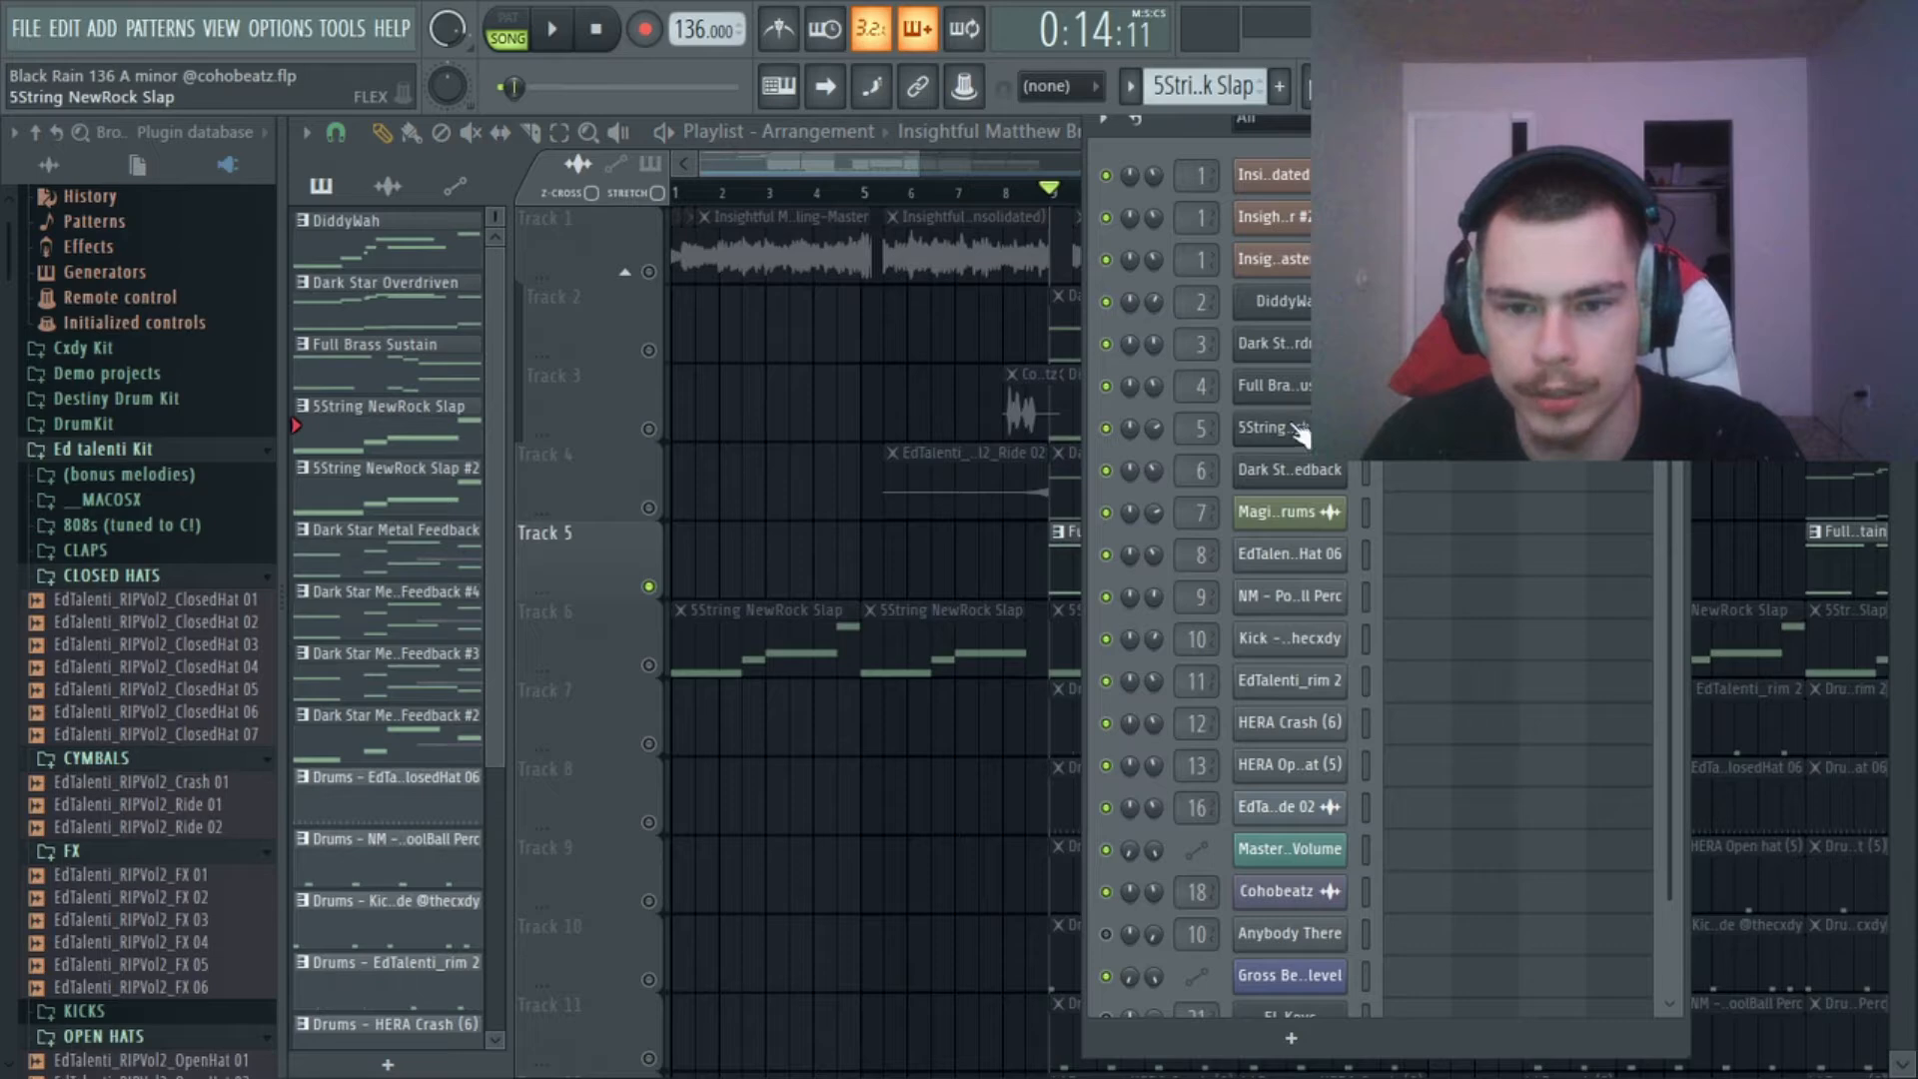
left_click(1302, 391)
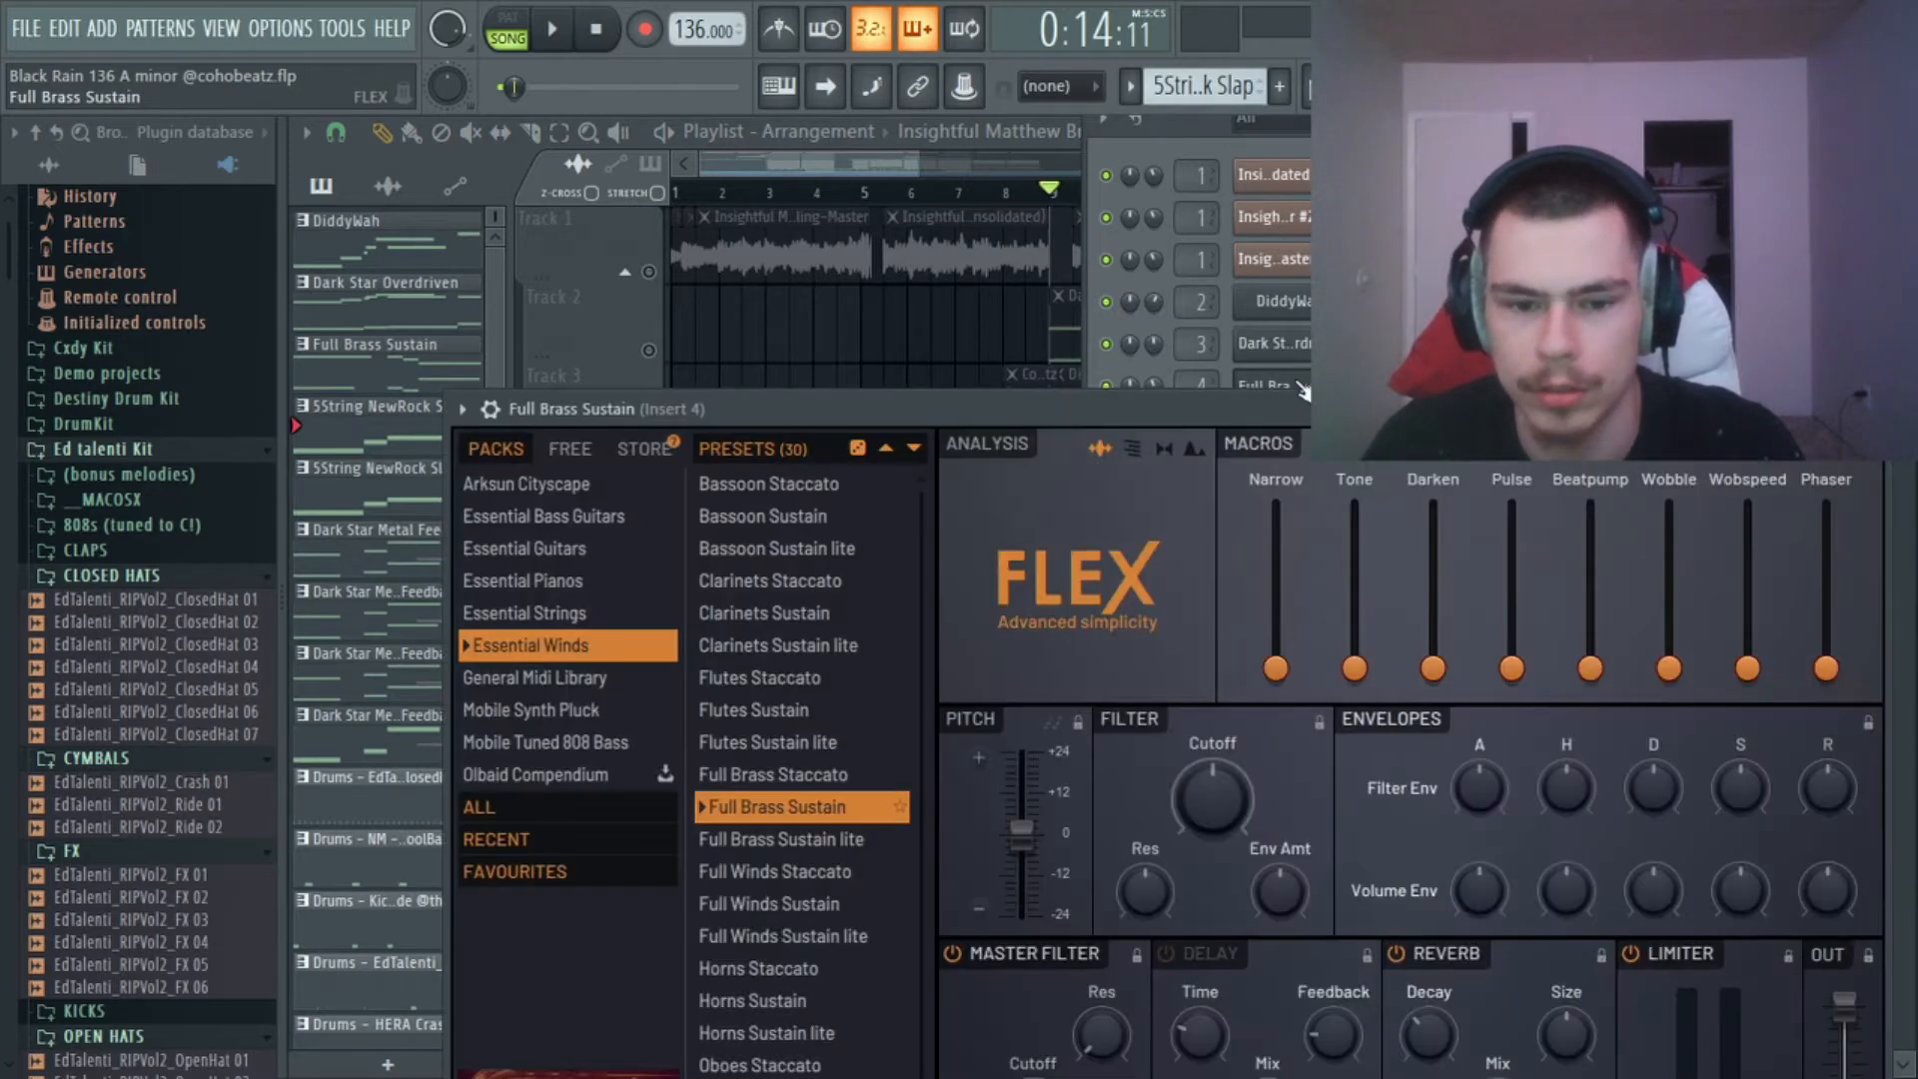
Select the Full Brass Sustain pattern, play it in the piano roll while examining its notes, and return to the playlist.
key("F7")
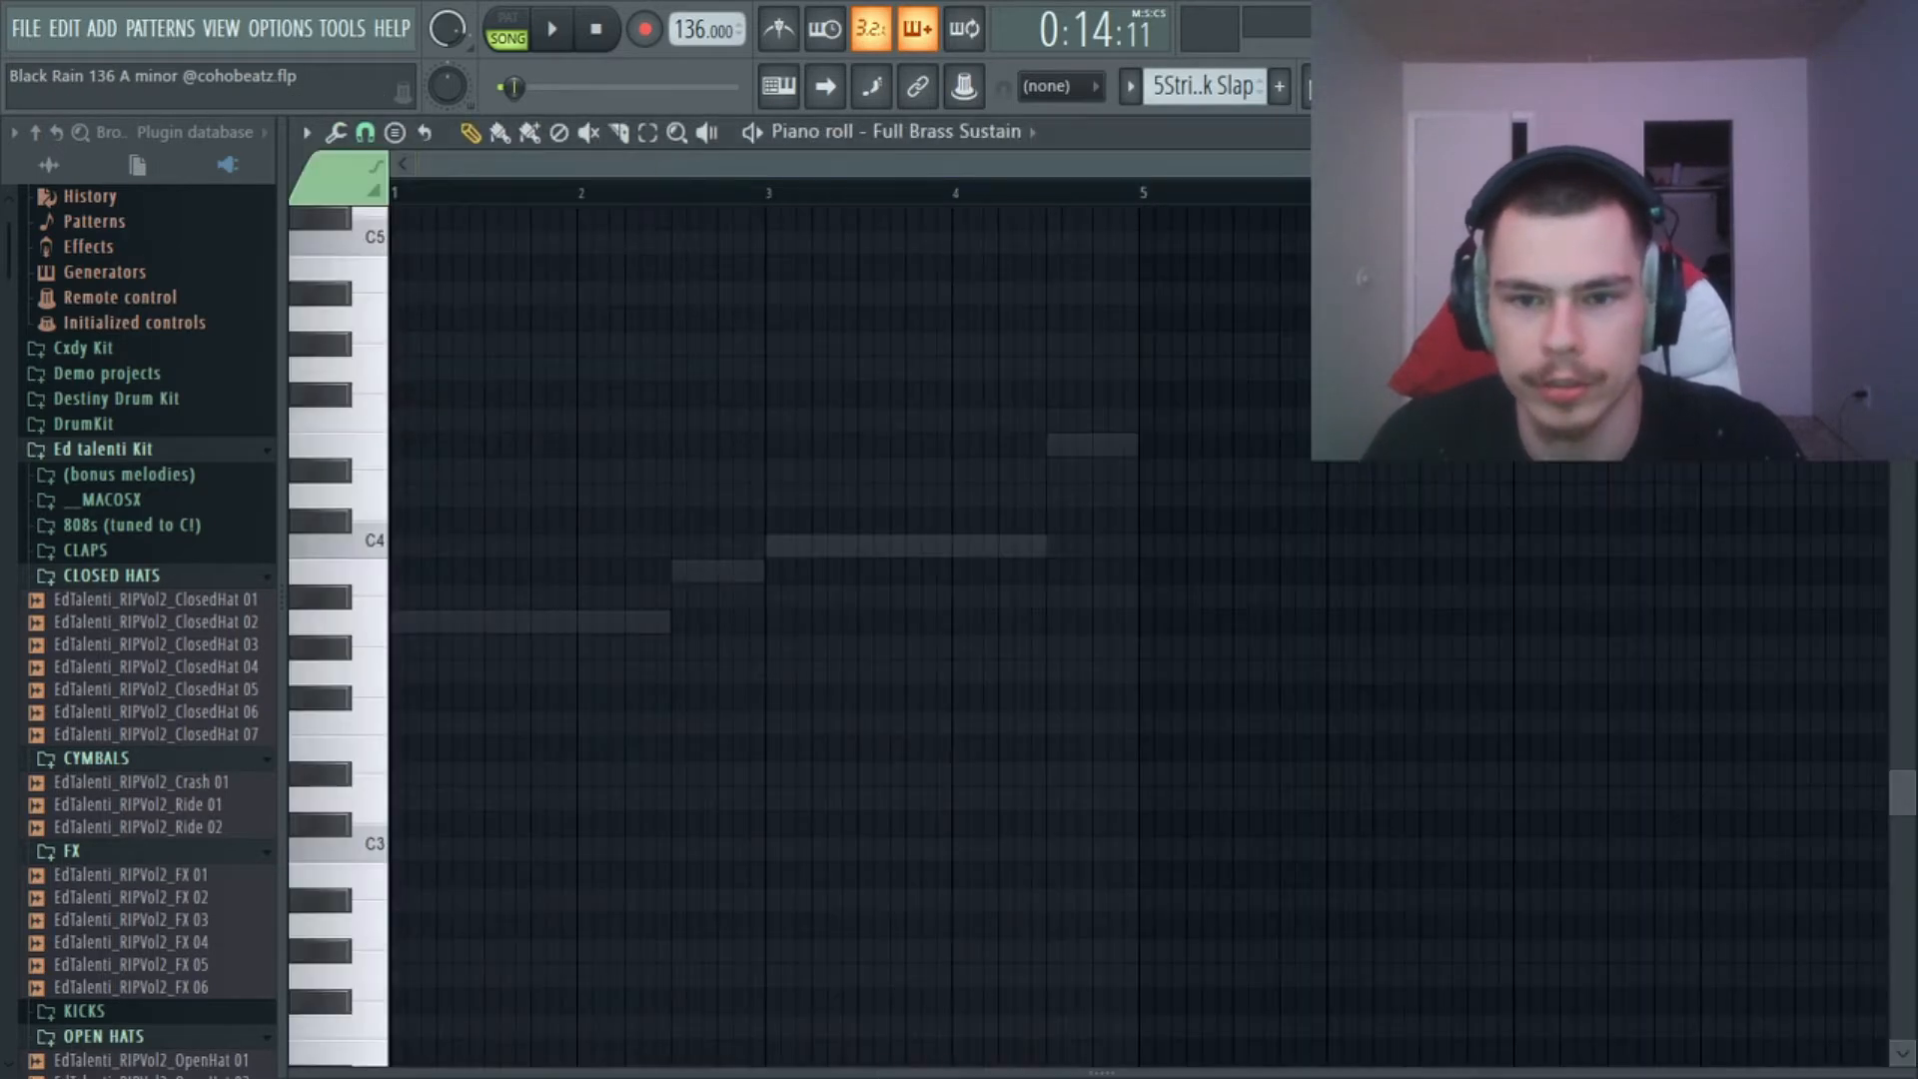
left_click(1324, 86)
left_click(1199, 548)
left_click(1370, 86)
key("space")
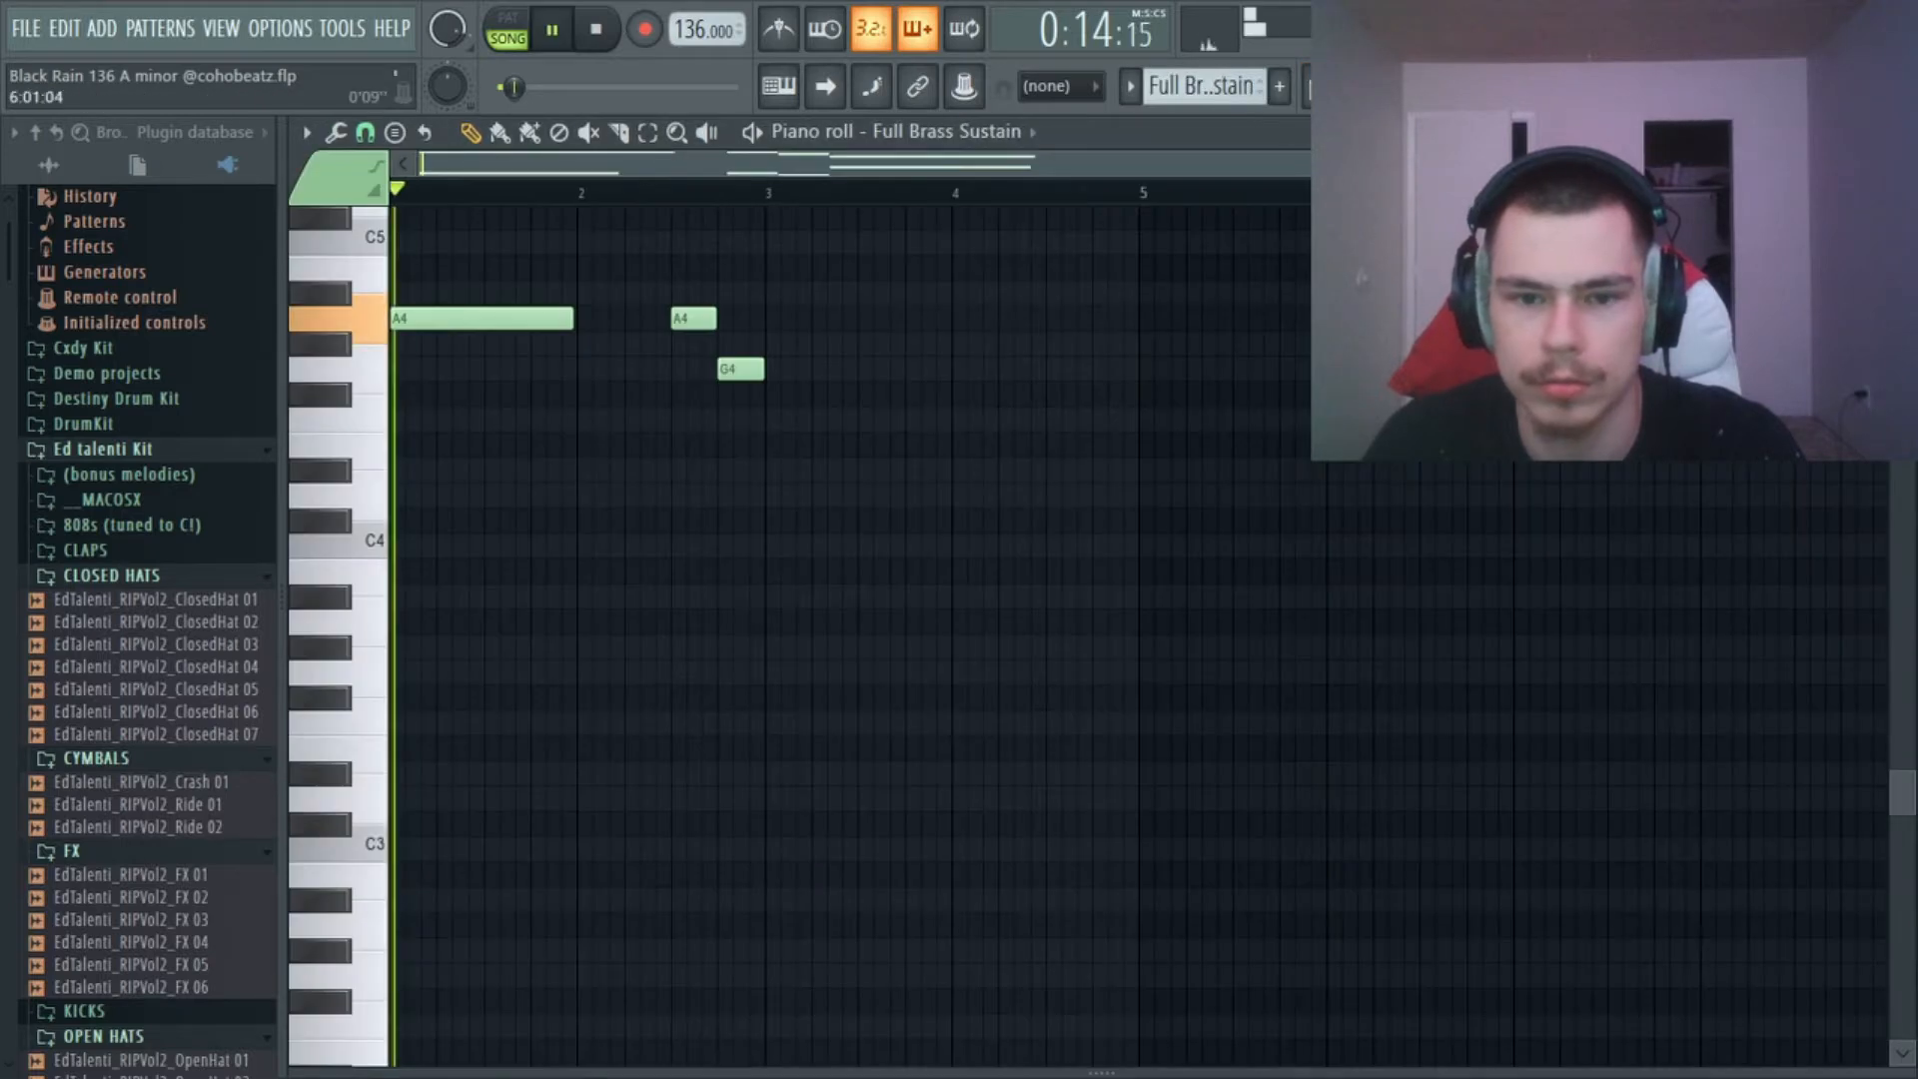
scroll(1190, 355, "up", 6)
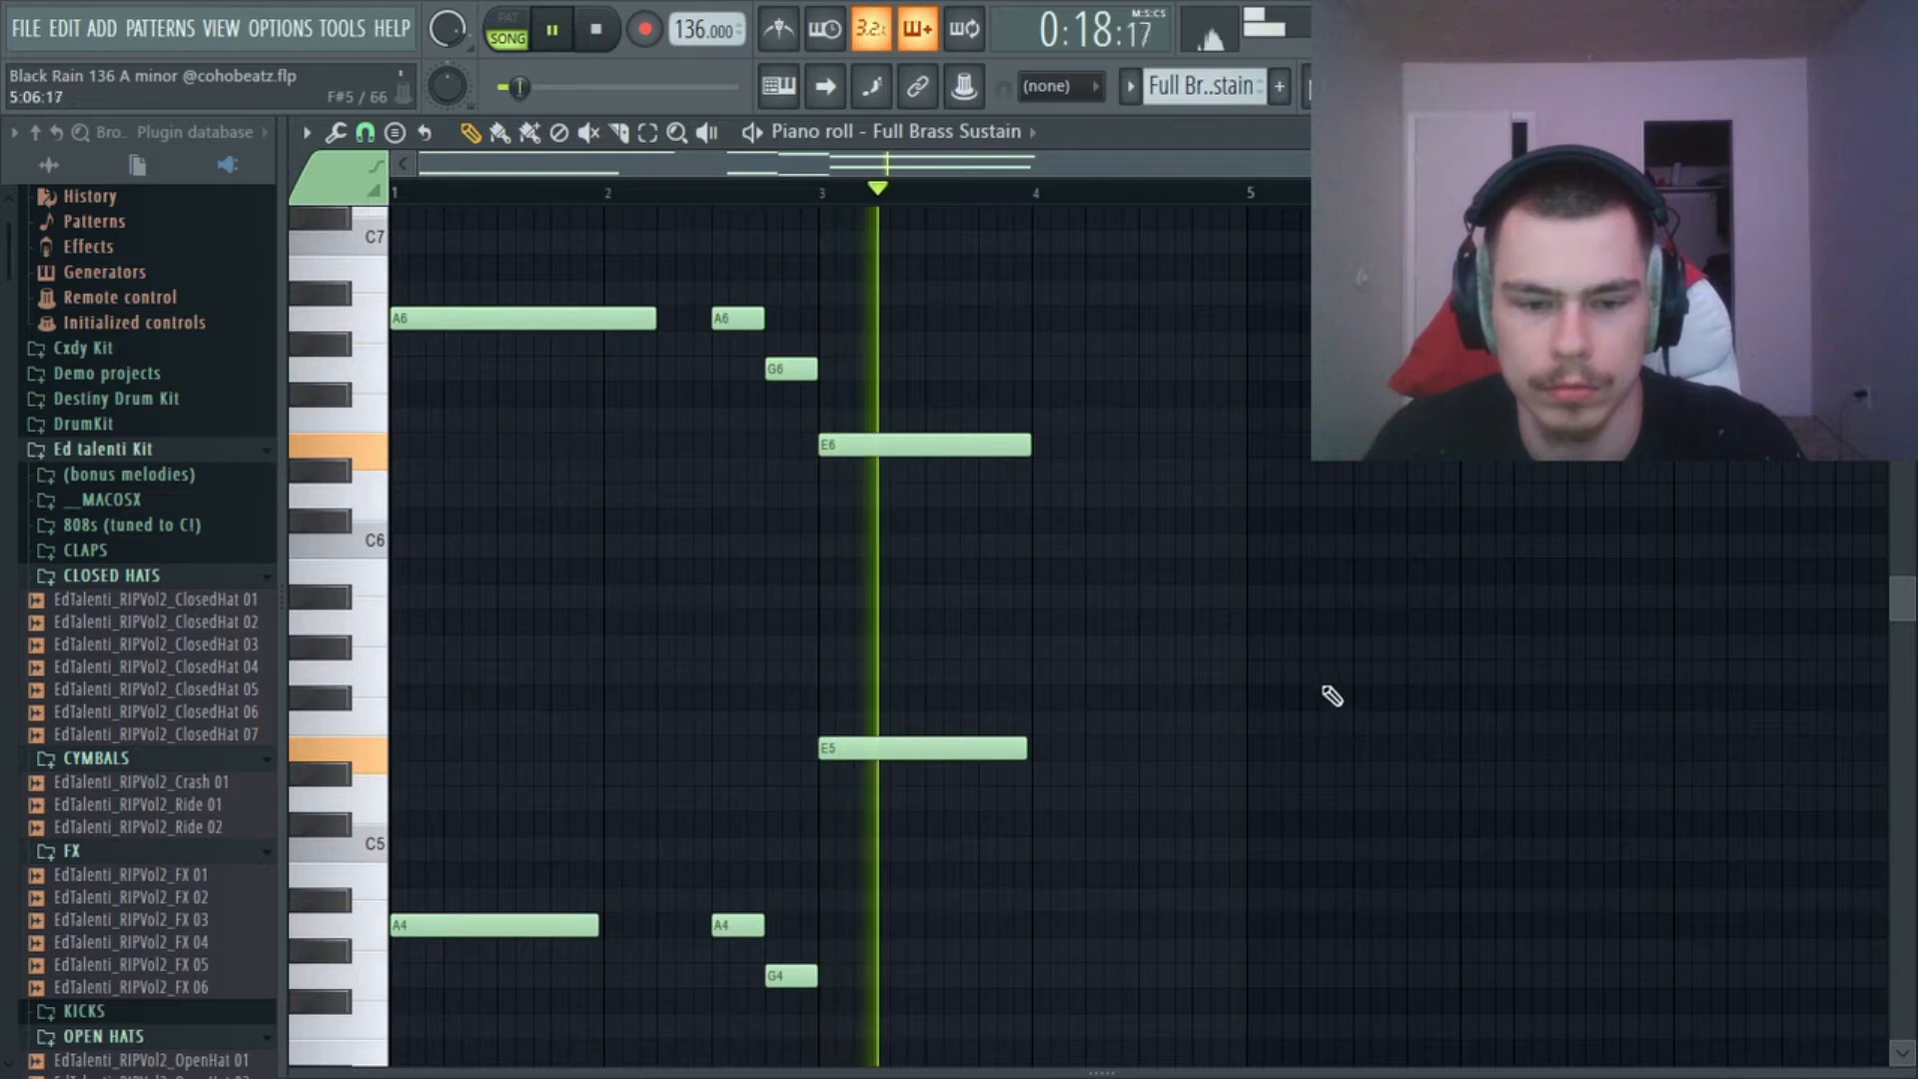
key("space")
left_click_drag(449, 322, 387, 316)
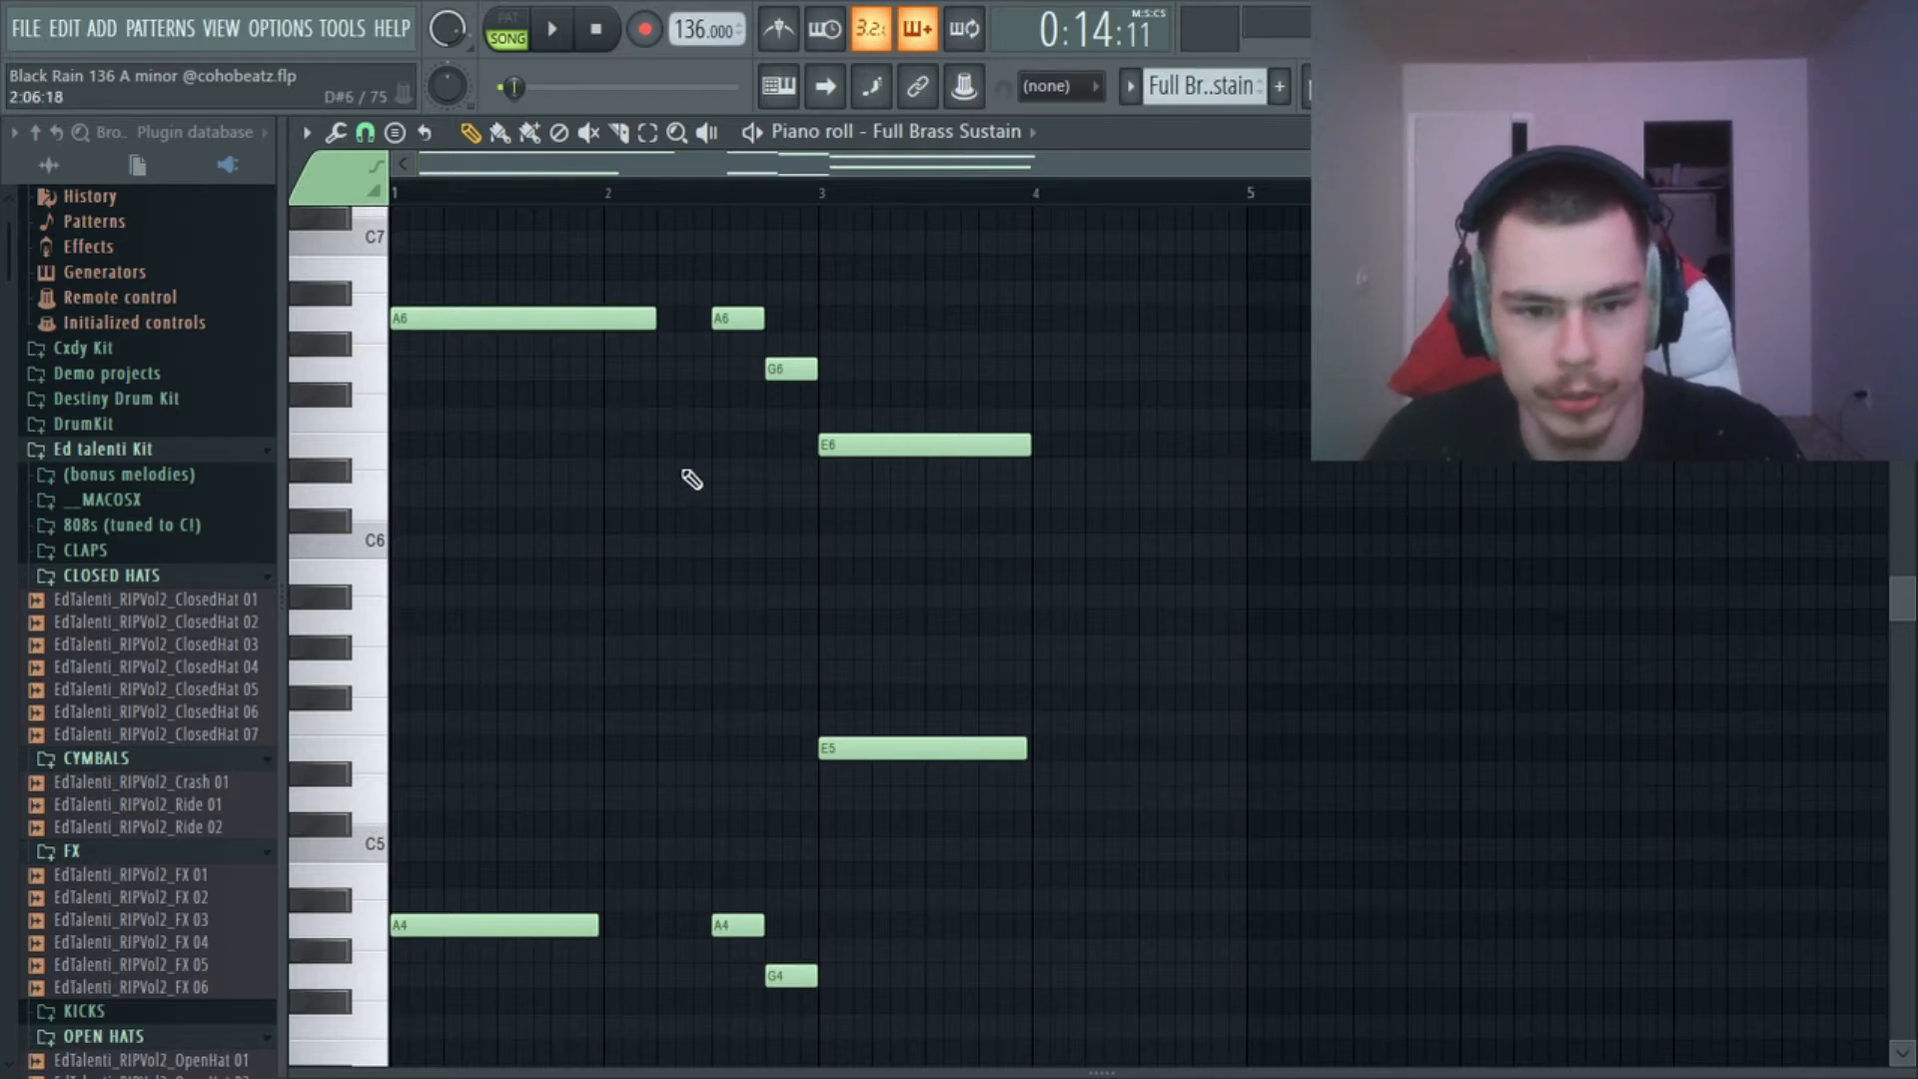
key("space")
key("space")
key("F5")
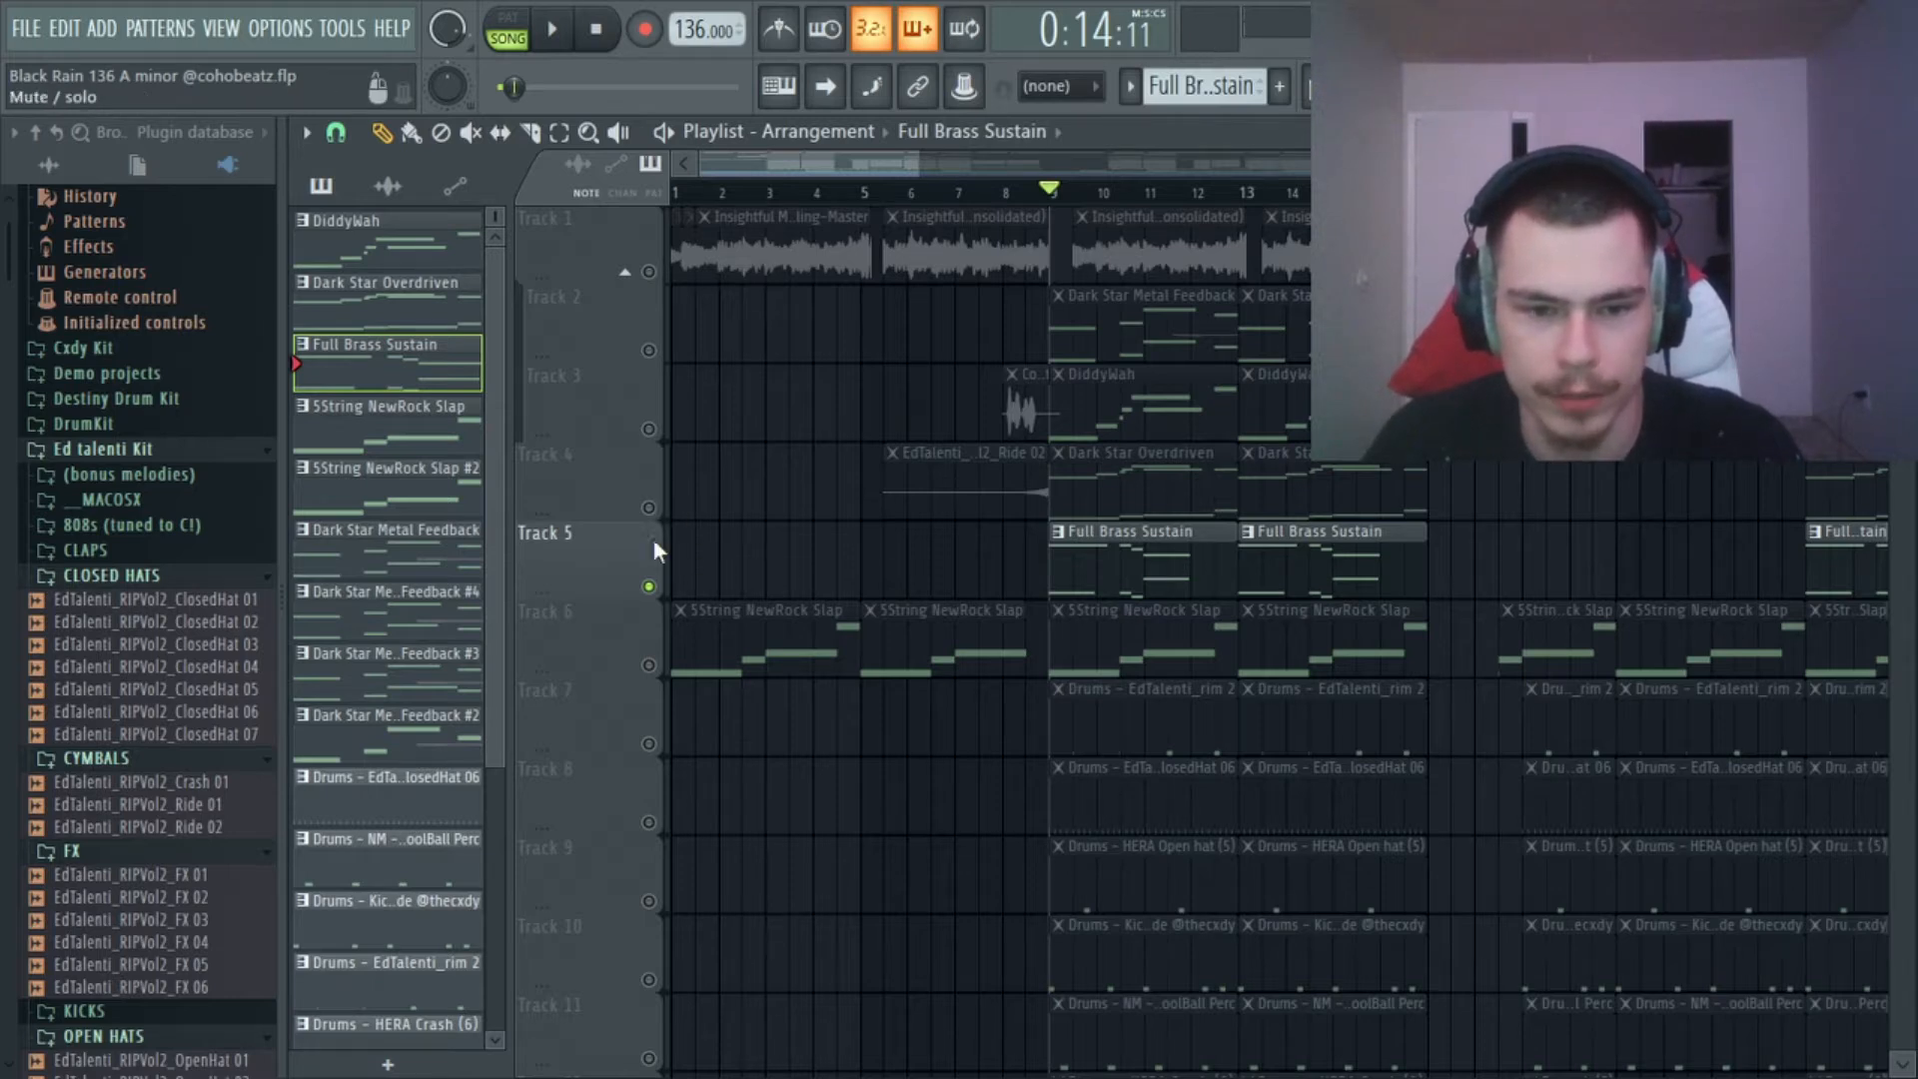
Solo Track 4 and open the Dark Star Overdriven channel to show its FLEX preset.
right_click(648, 508)
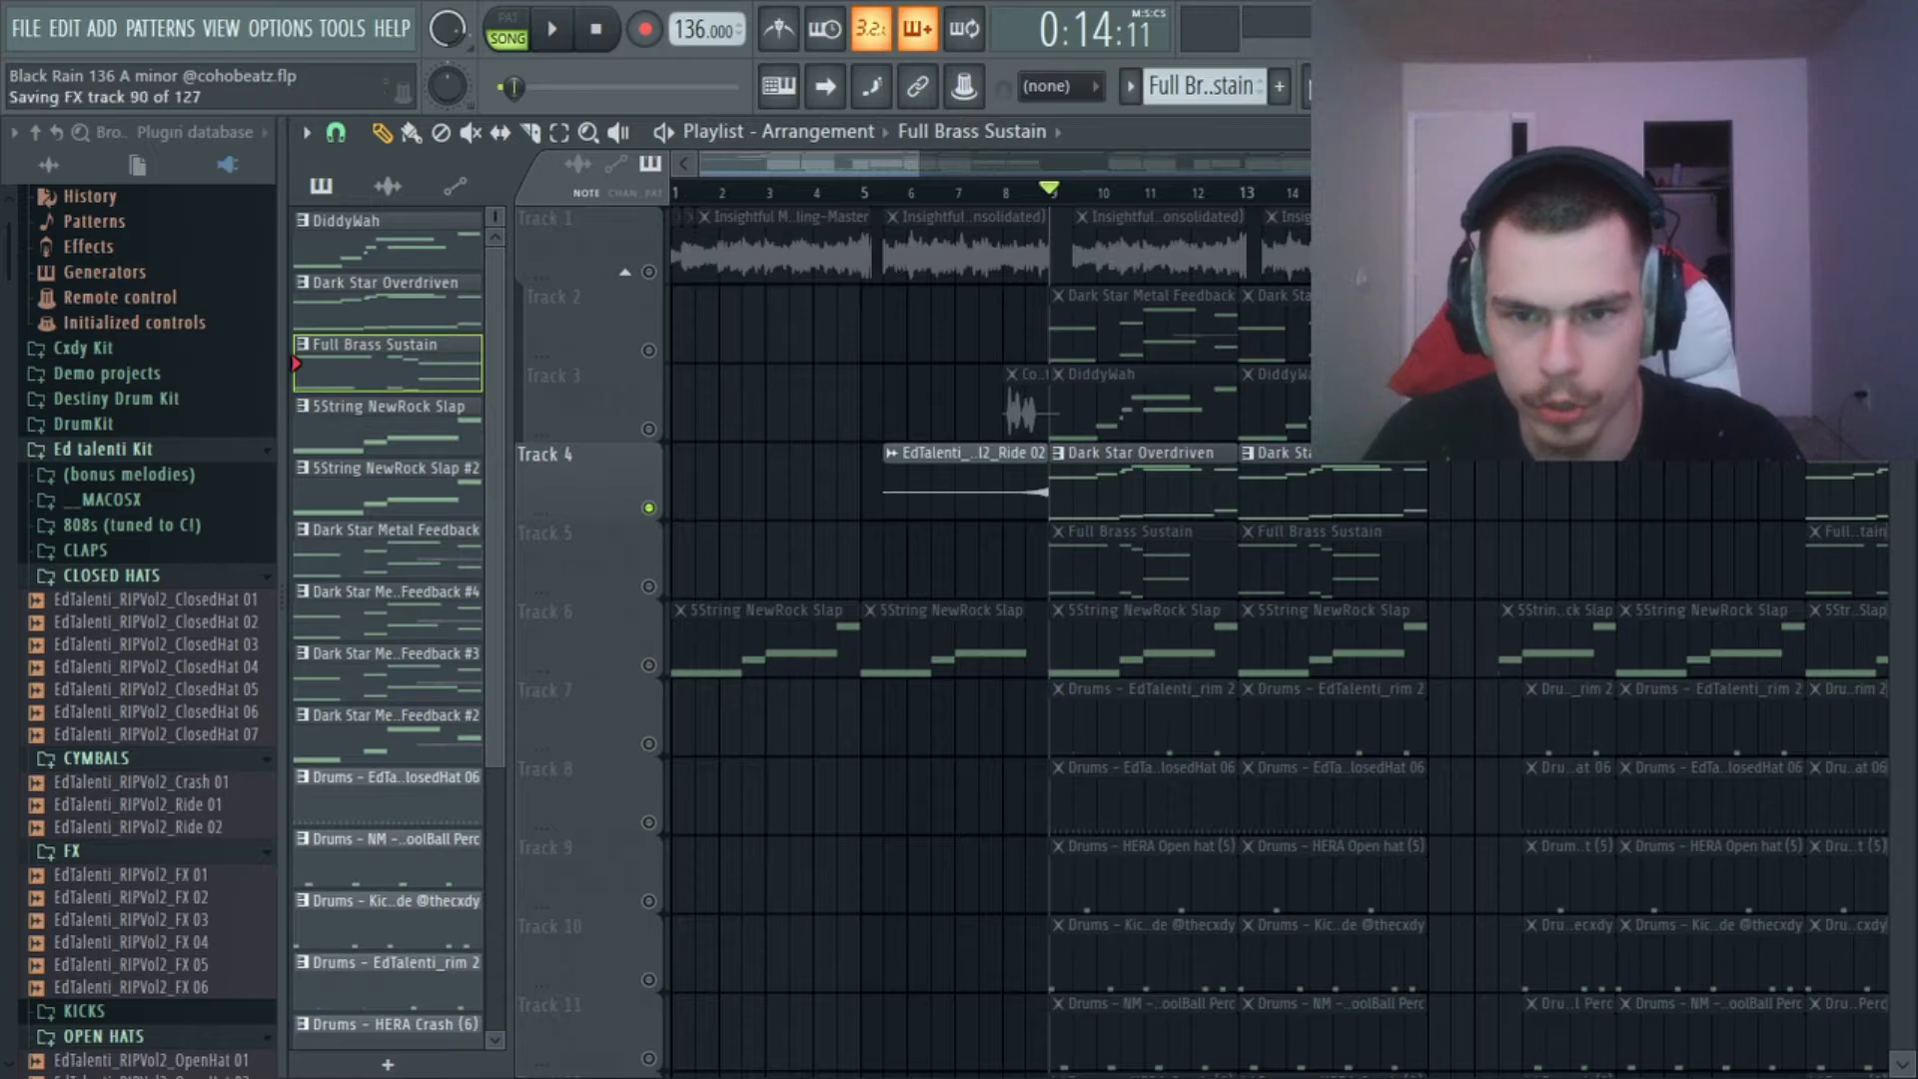
key("F6")
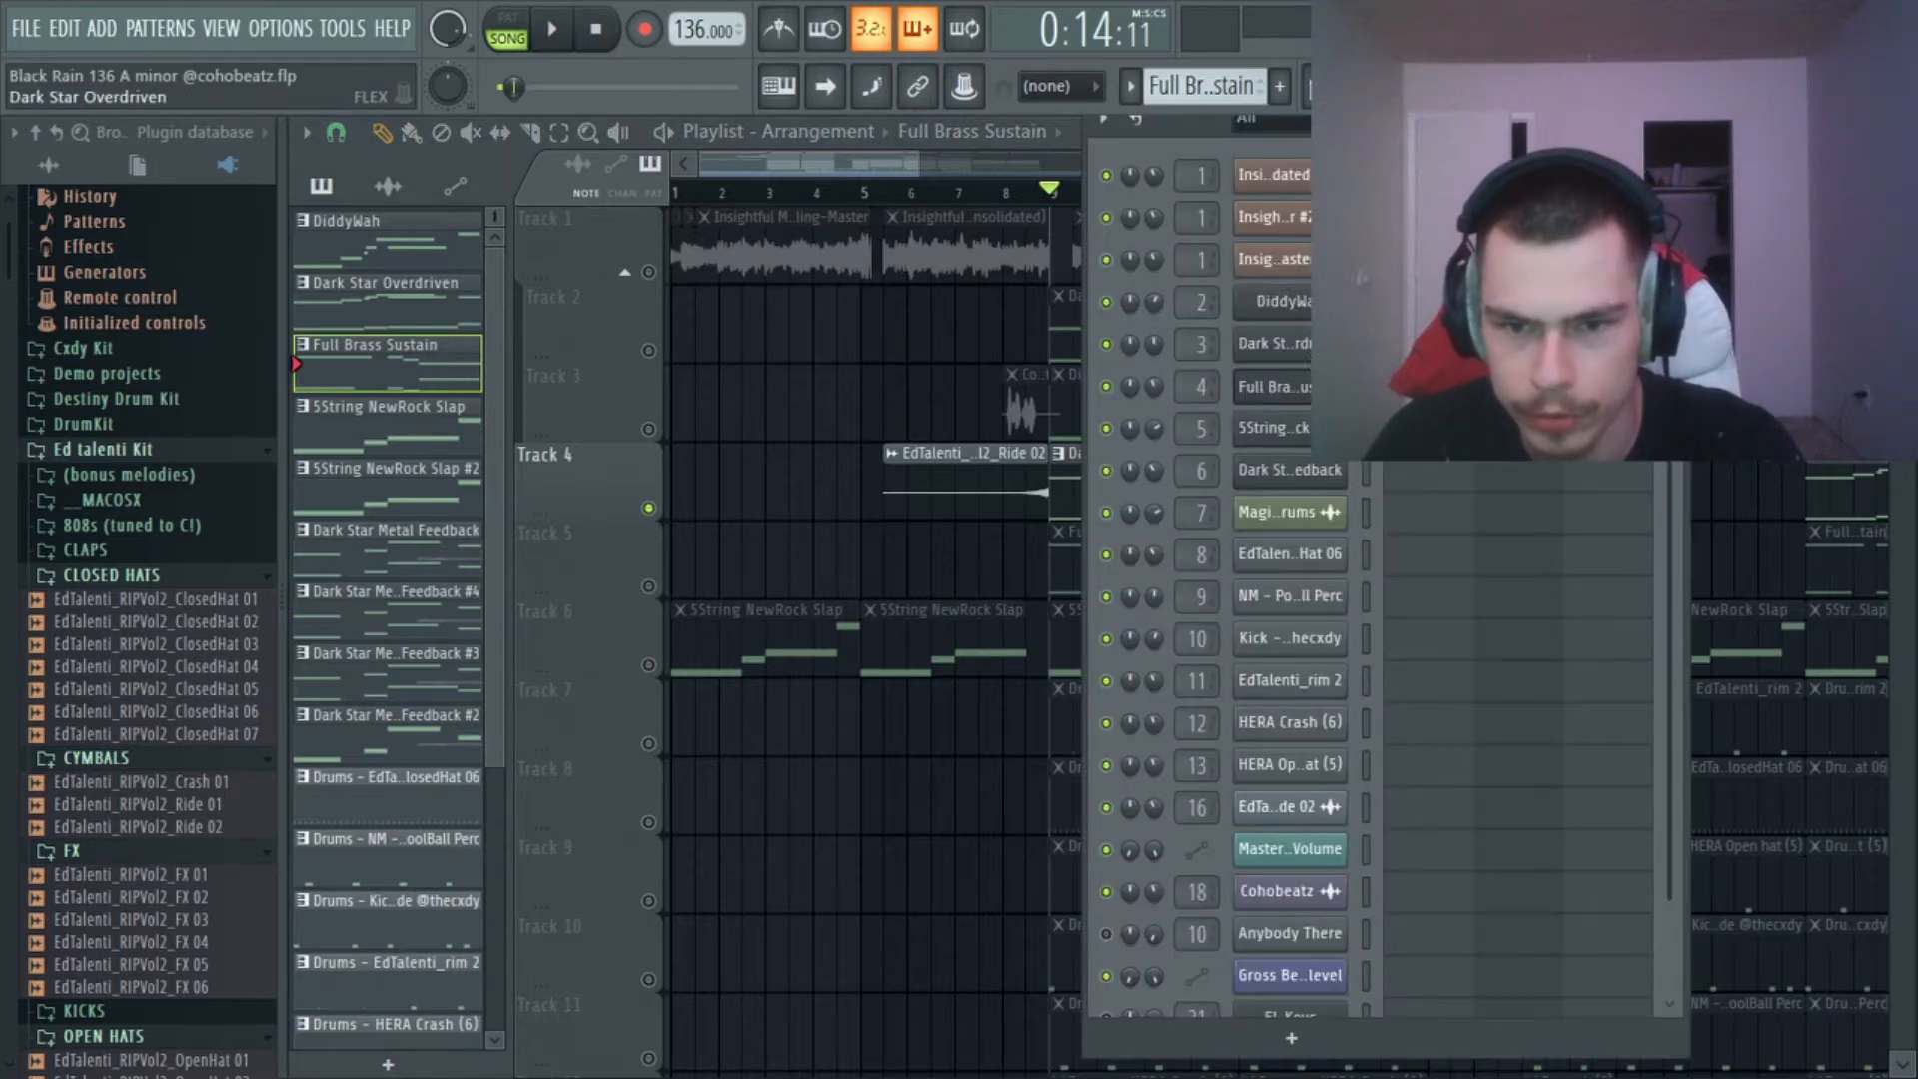
left_click(1314, 344)
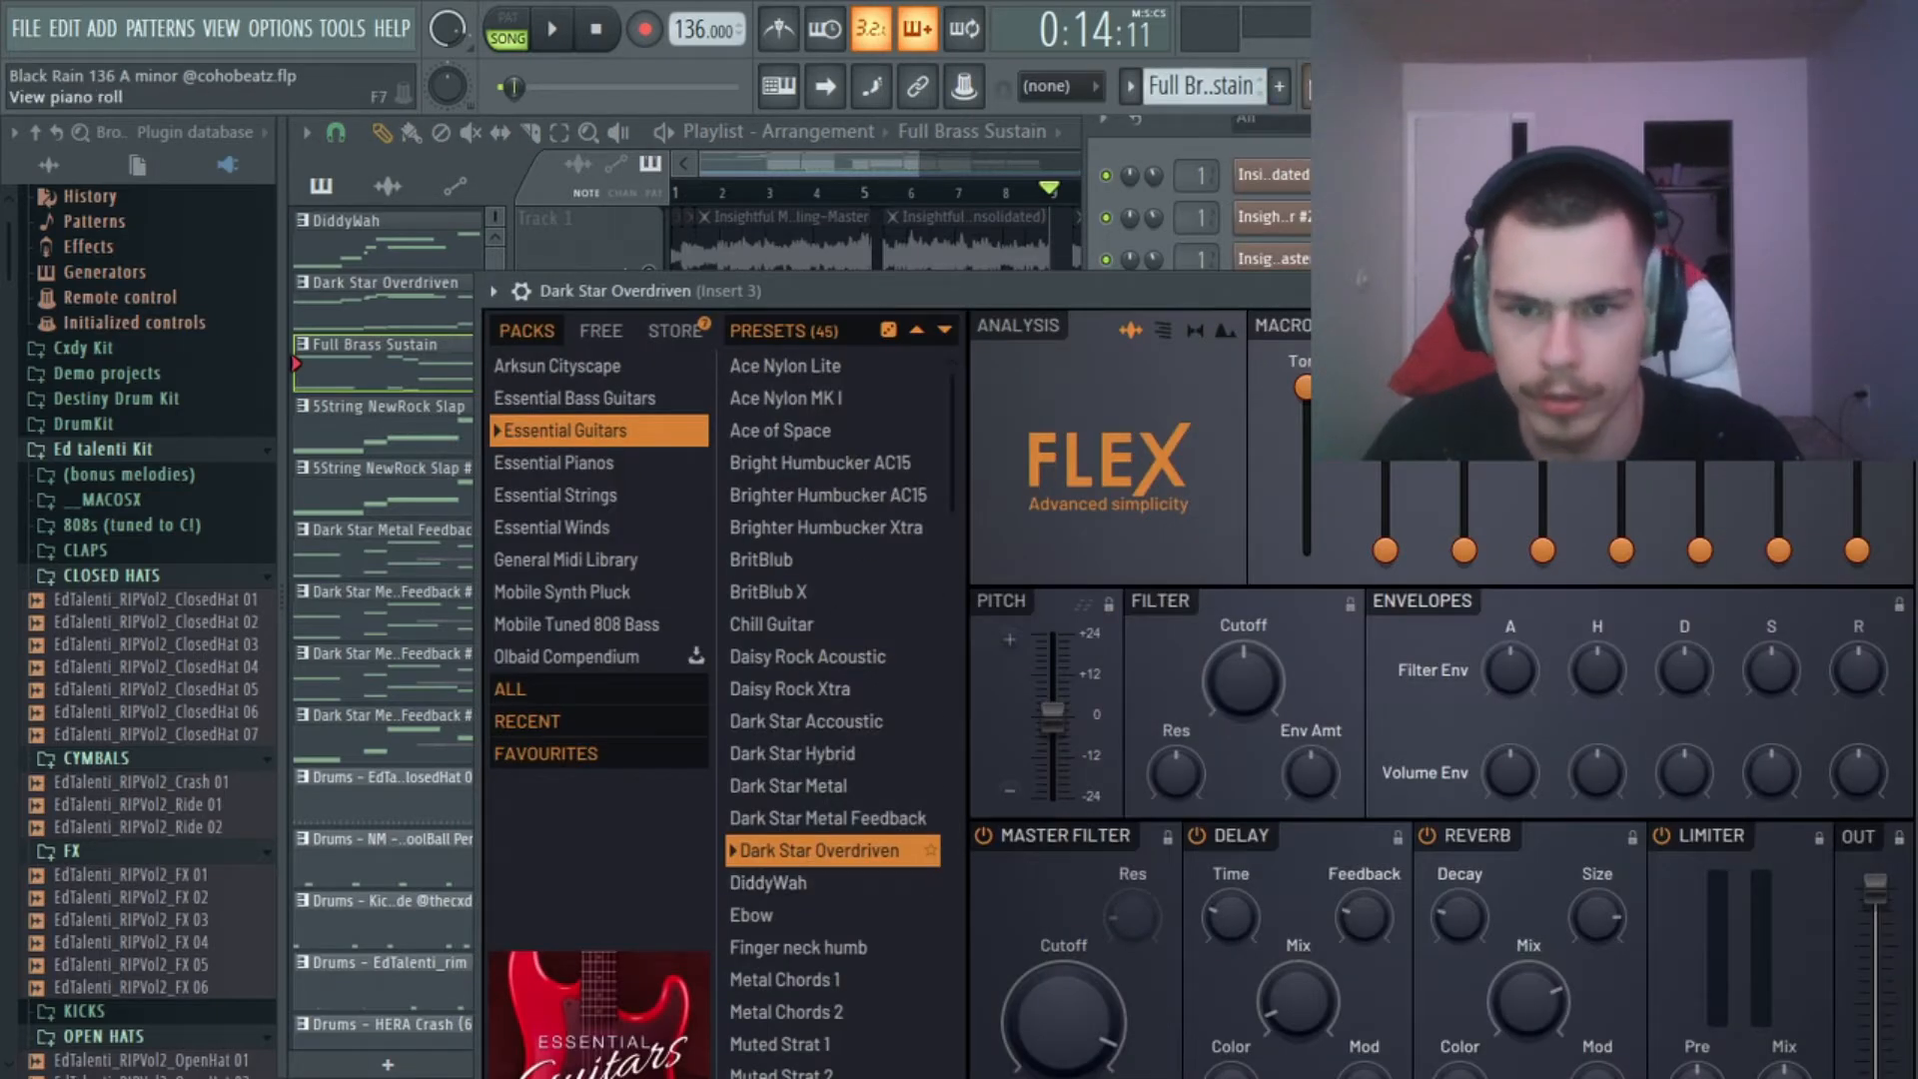
Select the Dark Star Overdriven pattern from its playlist clip and show its notes in the piano roll.
key("F7")
left_click(1329, 87)
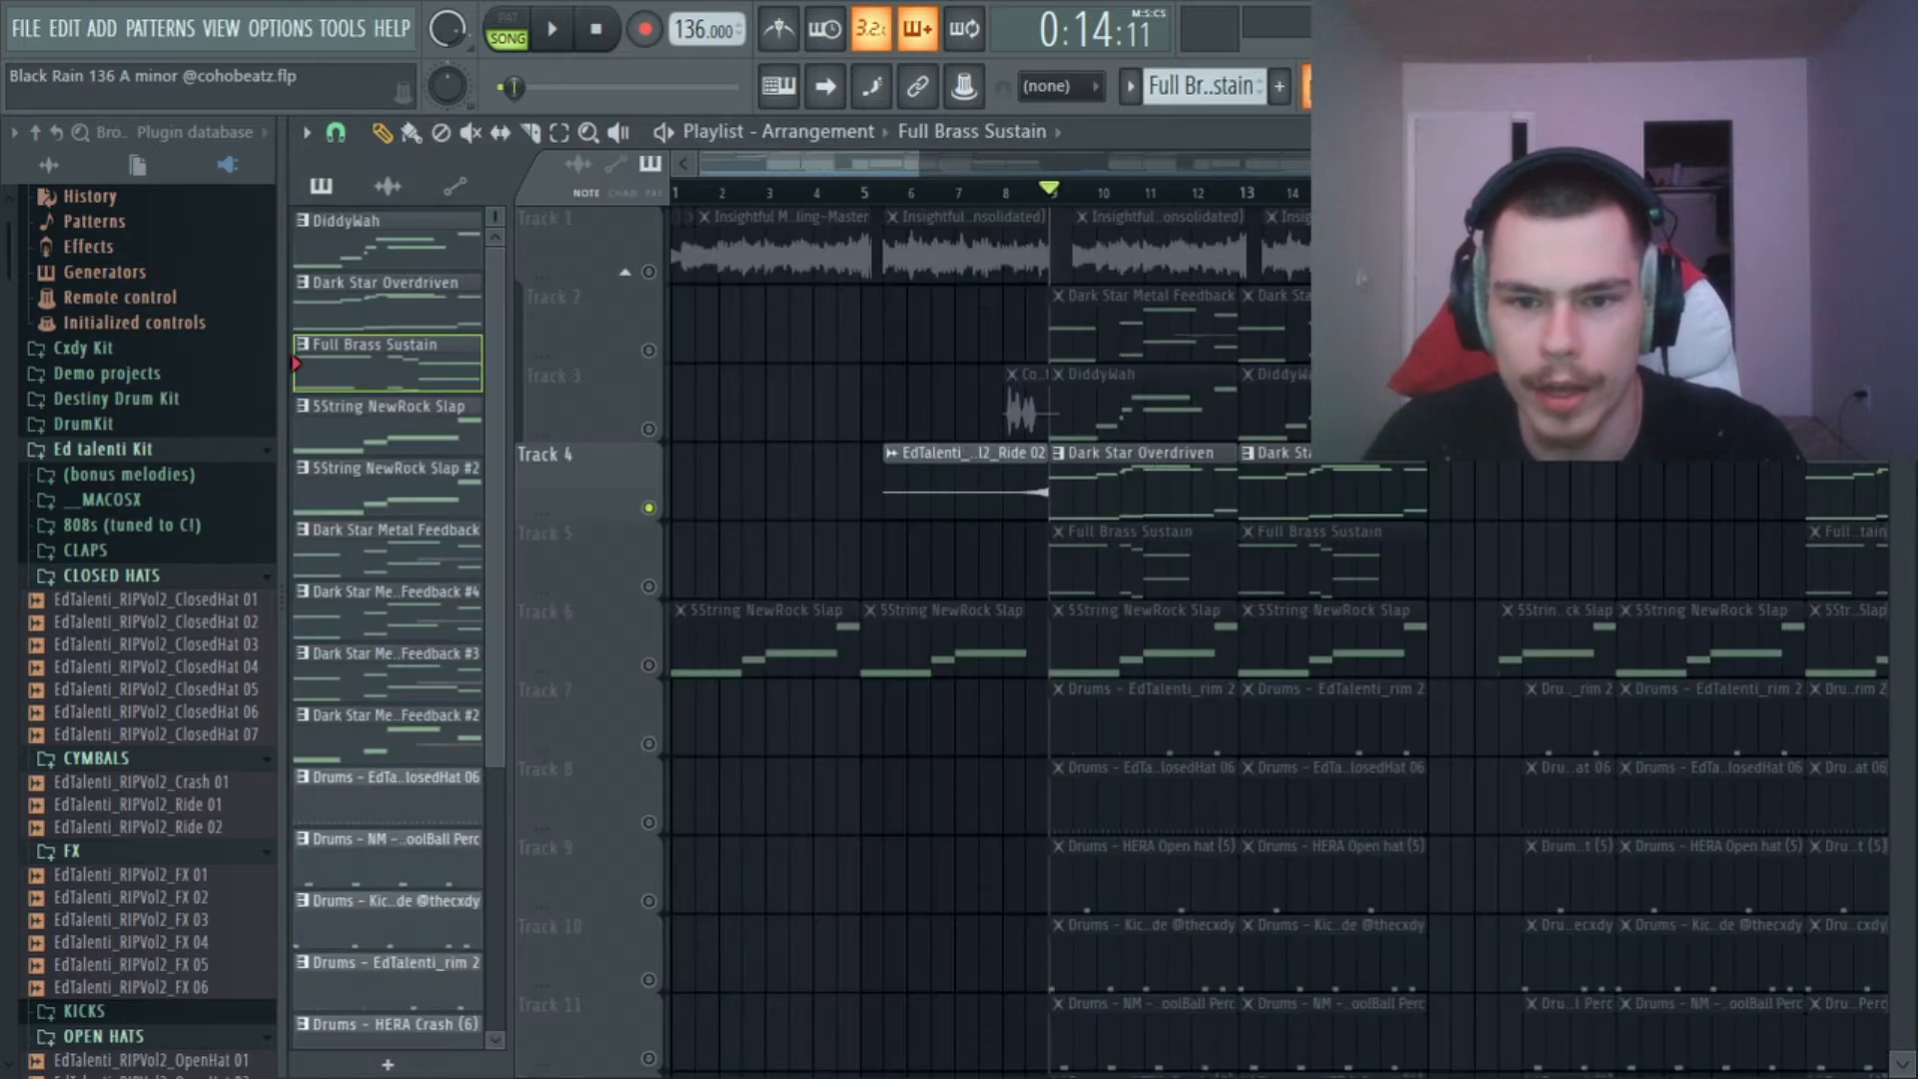
left_click(1148, 484)
left_click(1375, 87)
Play Dark Star Overdriven from bar 9 and examine its high and low notes in the piano roll.
key("space")
scroll(1306, 438, "up", 4)
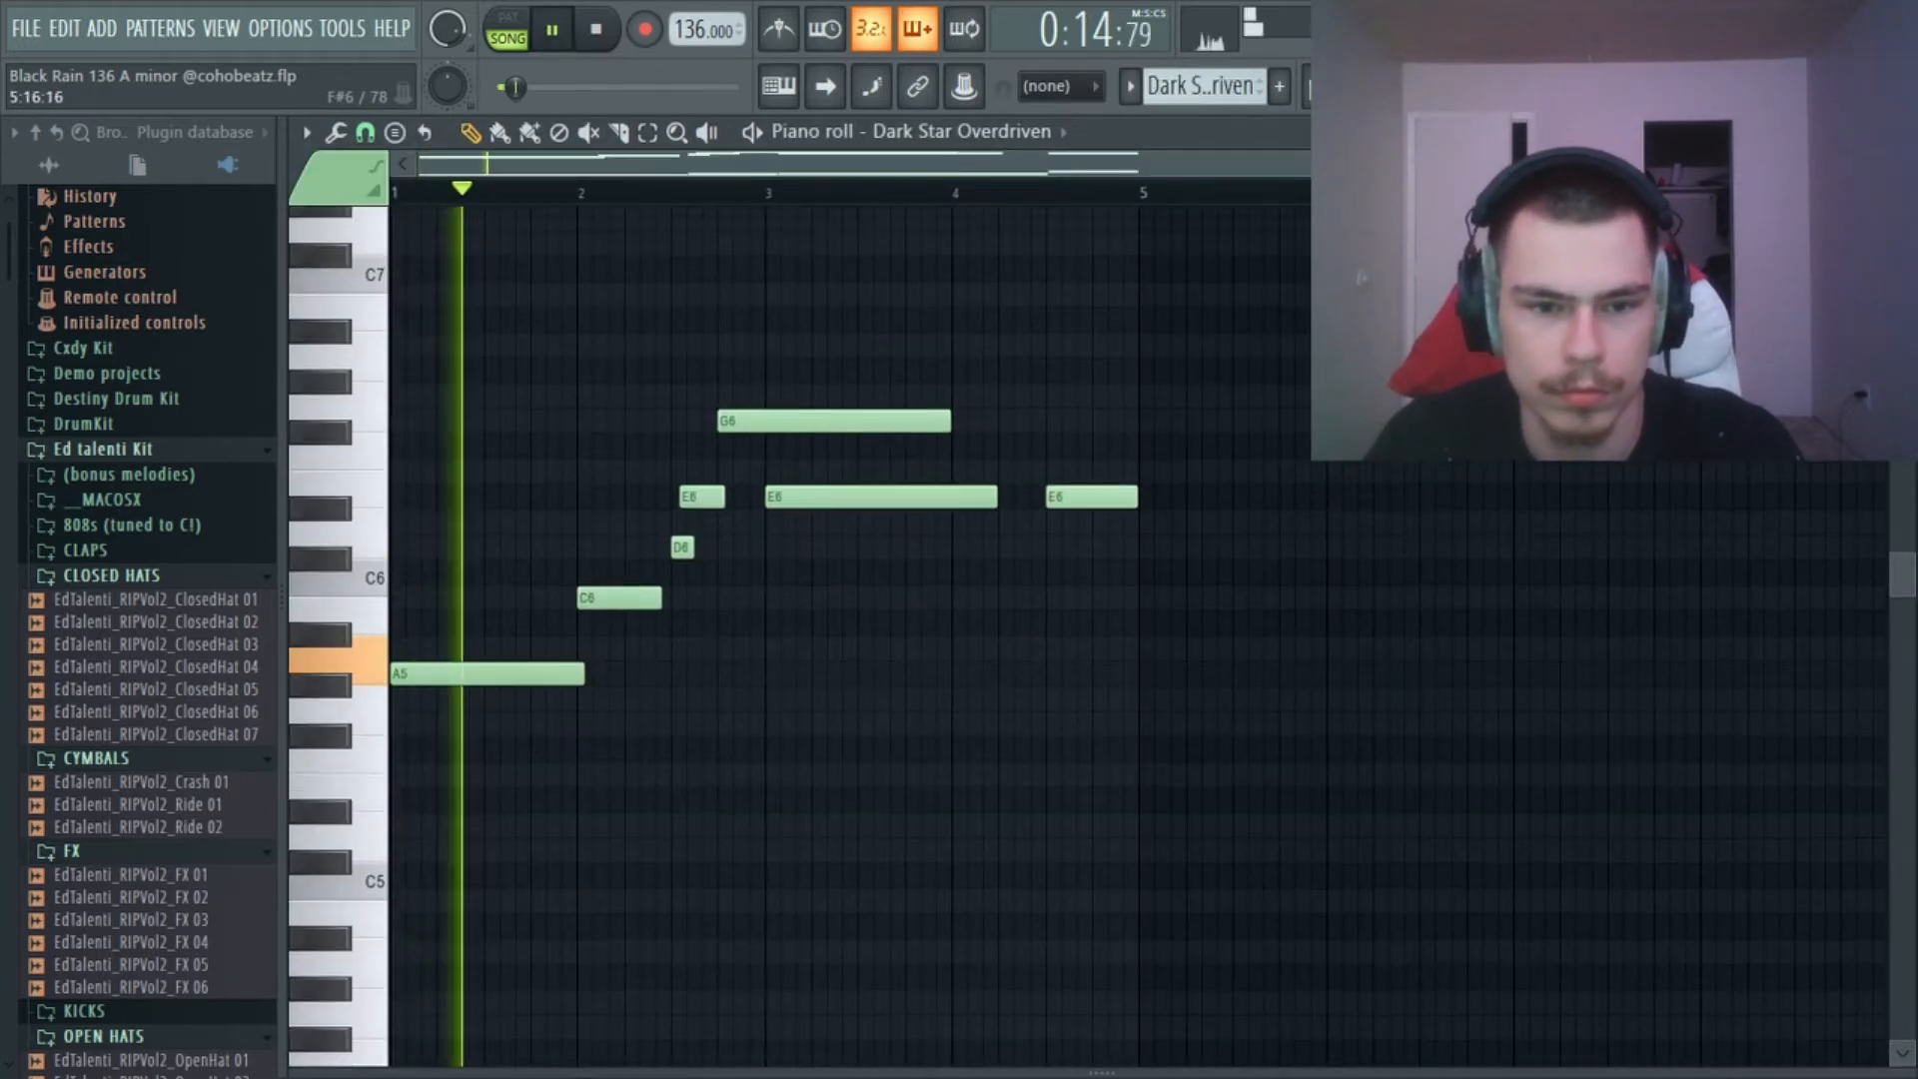
scroll(1306, 437, "down", 6)
scroll(1302, 430, "up", 5)
scroll(1296, 418, "down", 5)
scroll(1292, 415, "up", 2)
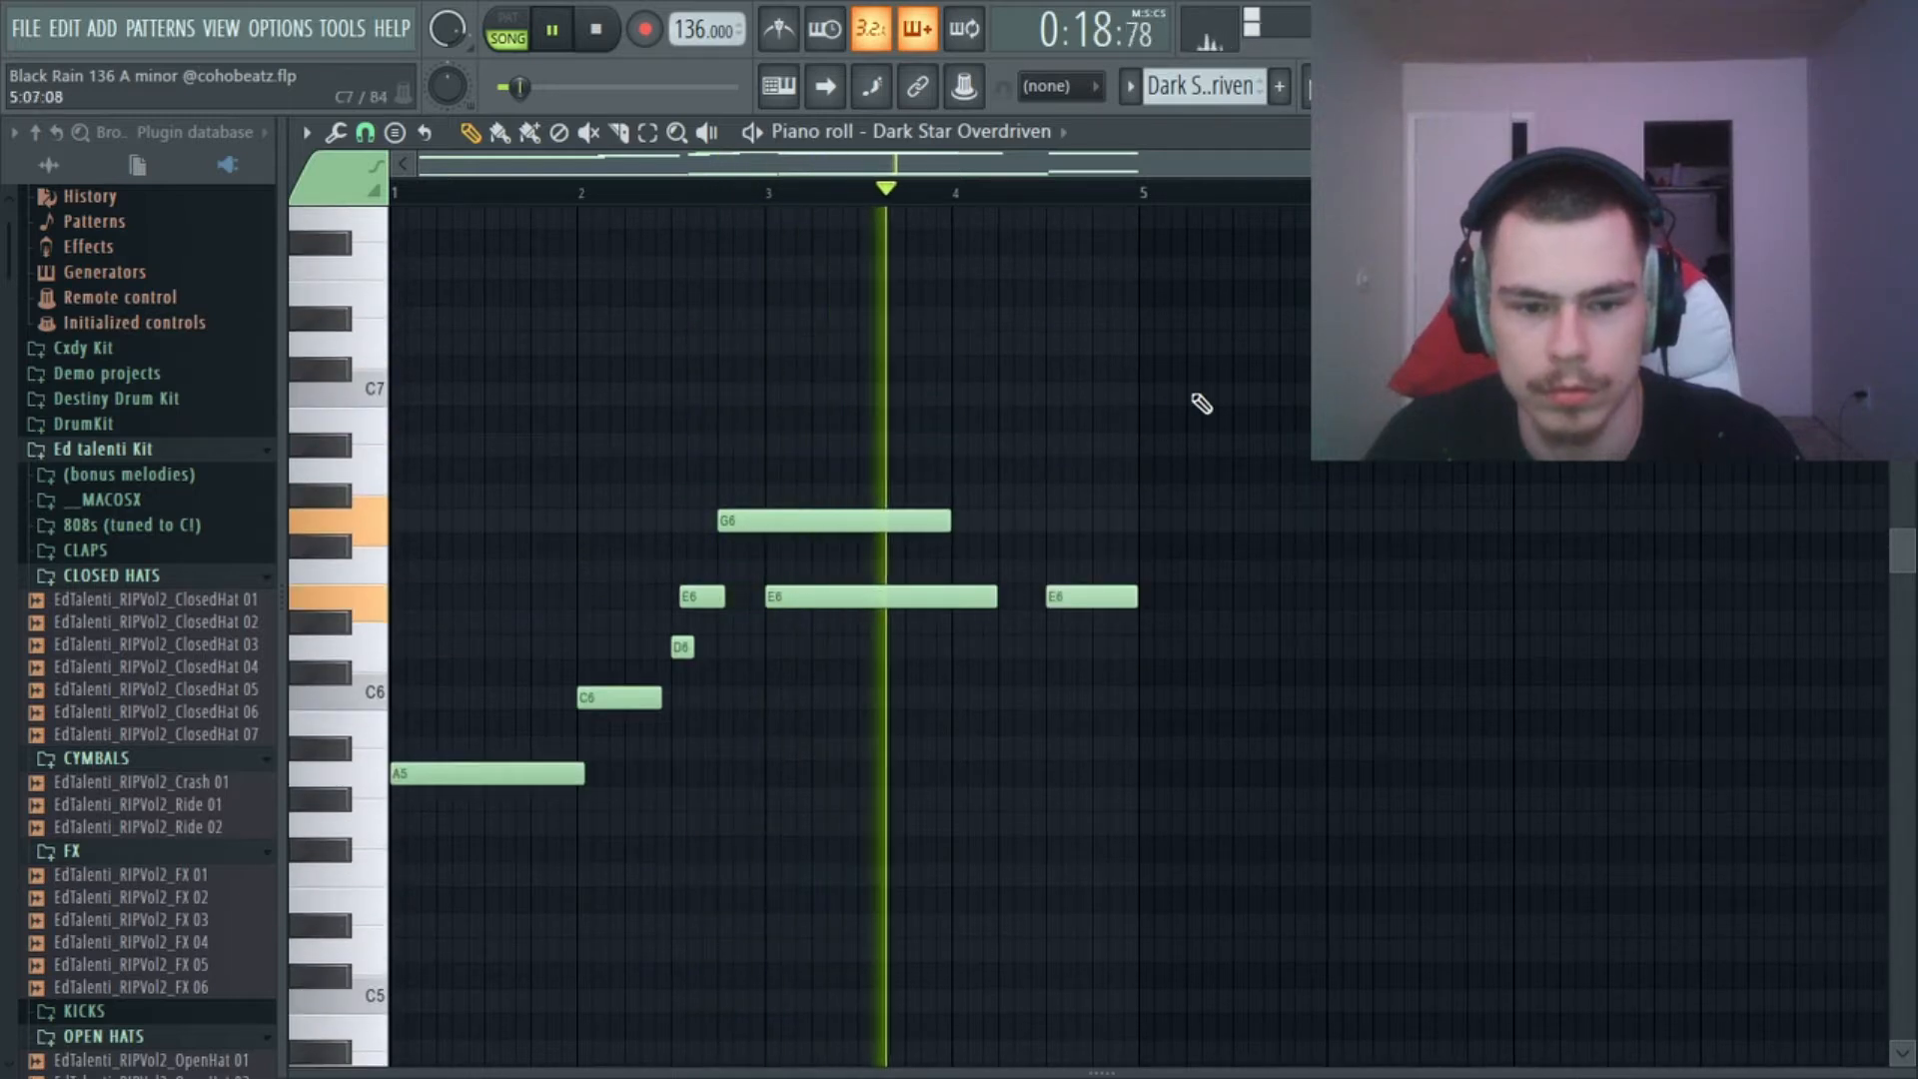
scroll(1234, 402, "down", 1)
scroll(1239, 389, "down", 13)
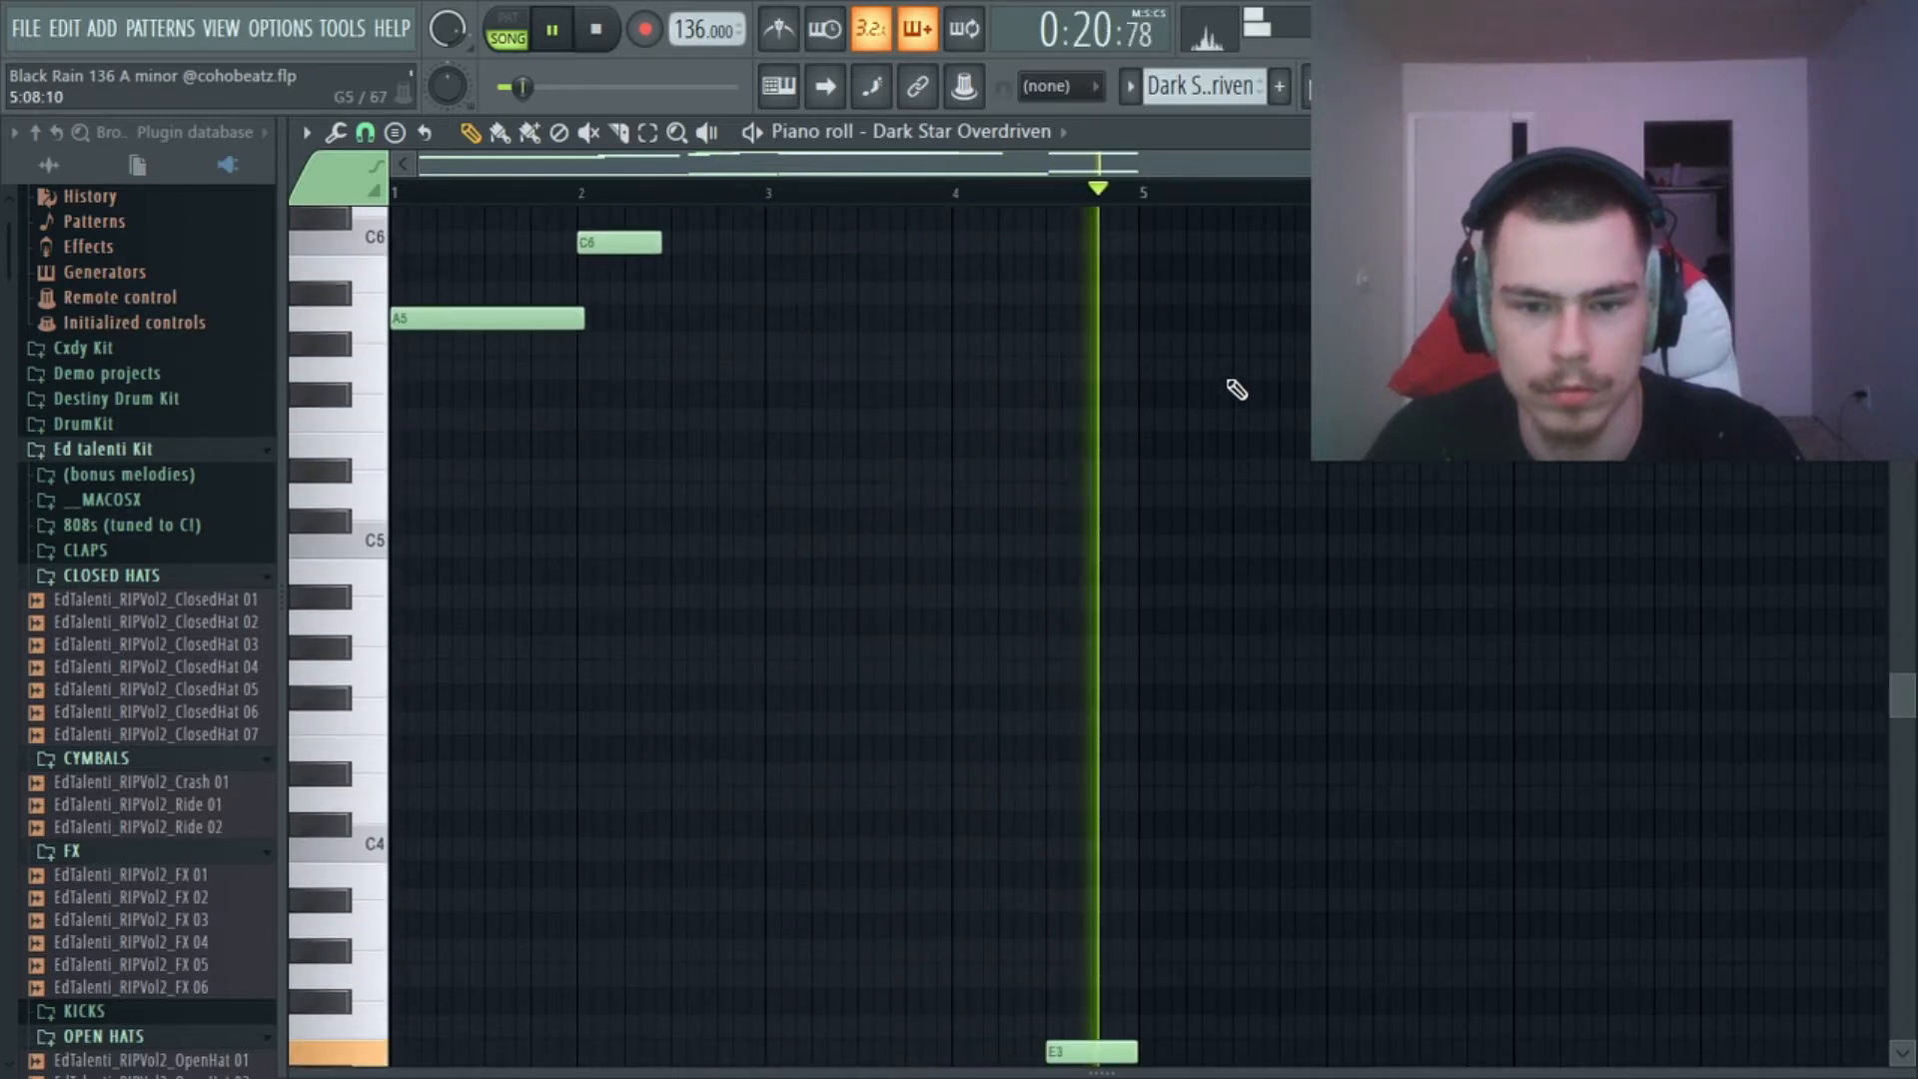
key("space")
Enlarge the velocity lane to examine the Dark Star Overdriven note velocities, and shrink it again.
scroll(1254, 389, "up", 2)
left_click_drag(1309, 1067, 1305, 362)
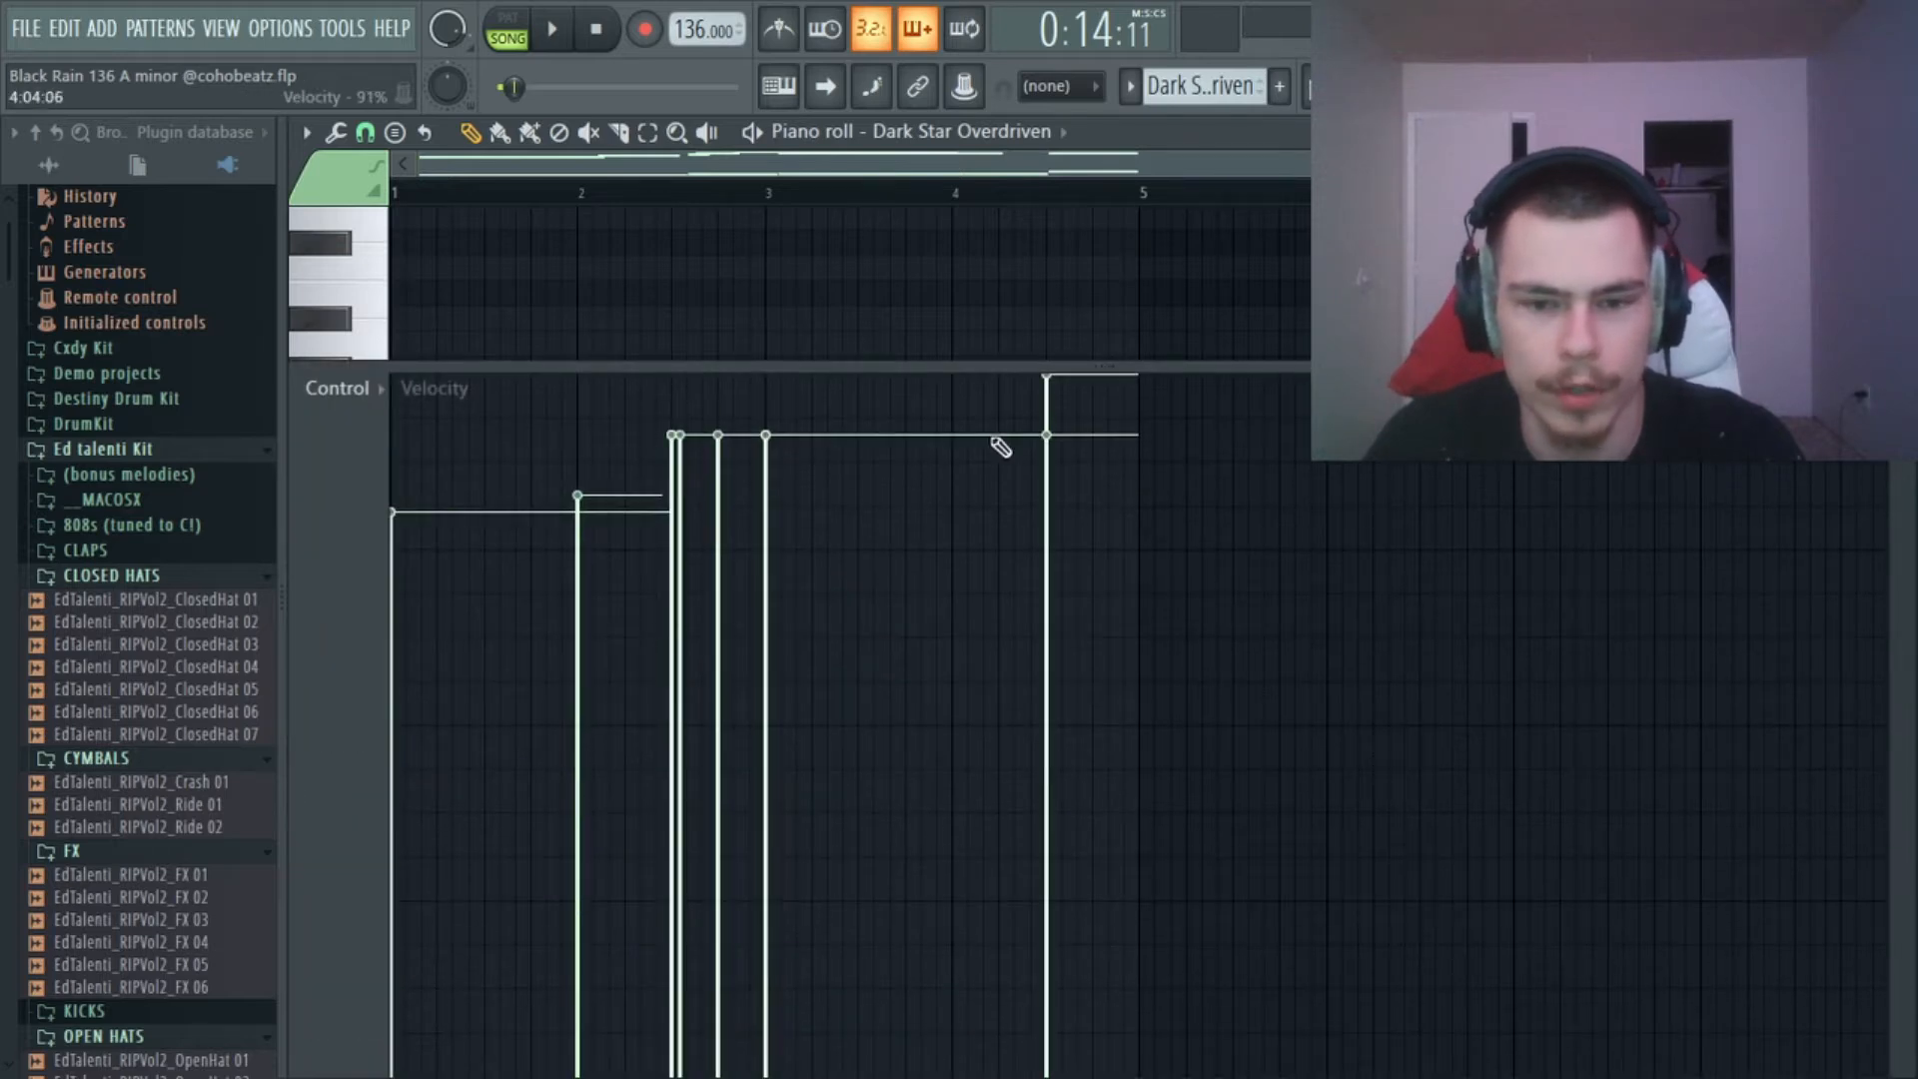
left_click_drag(1093, 369, 1124, 1004)
scroll(1193, 687, "up", 11)
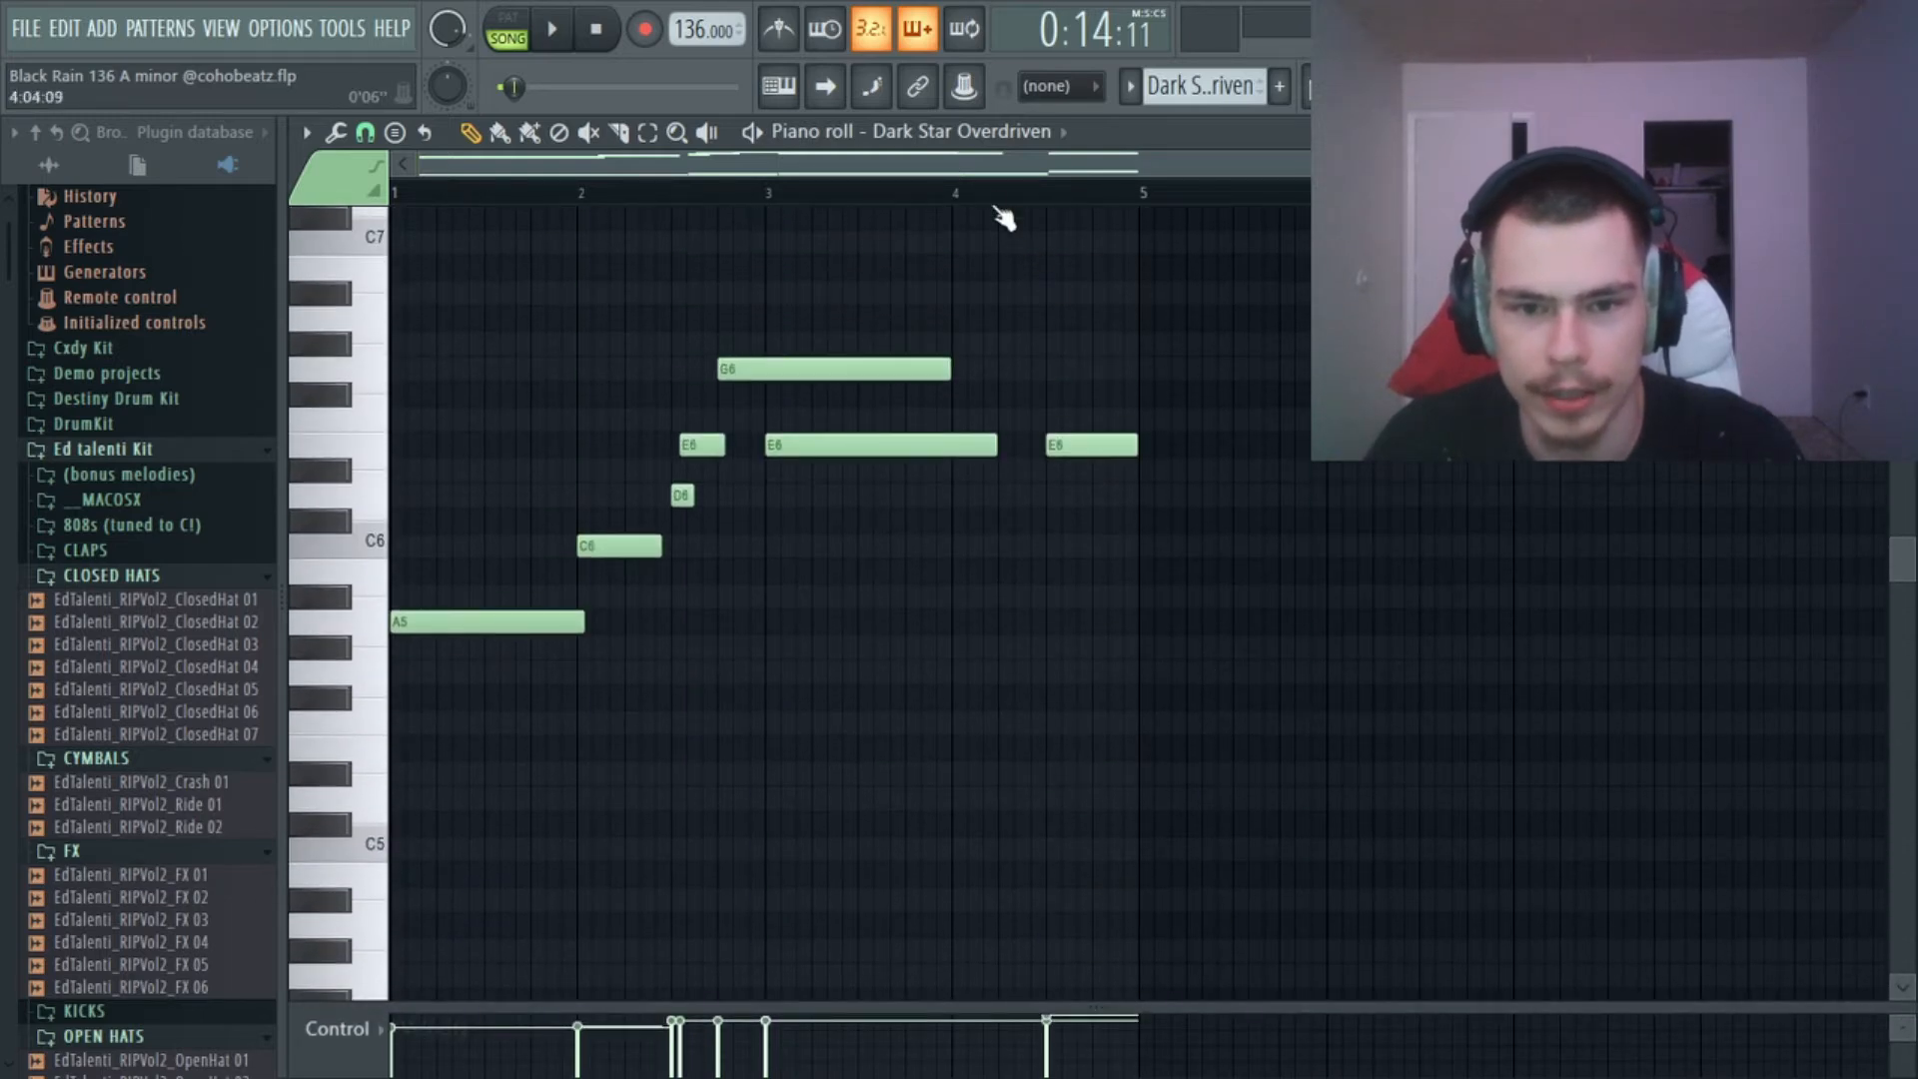
Replay the Dark Star Overdriven part while comparing its upper and lower octave notes.
key("space")
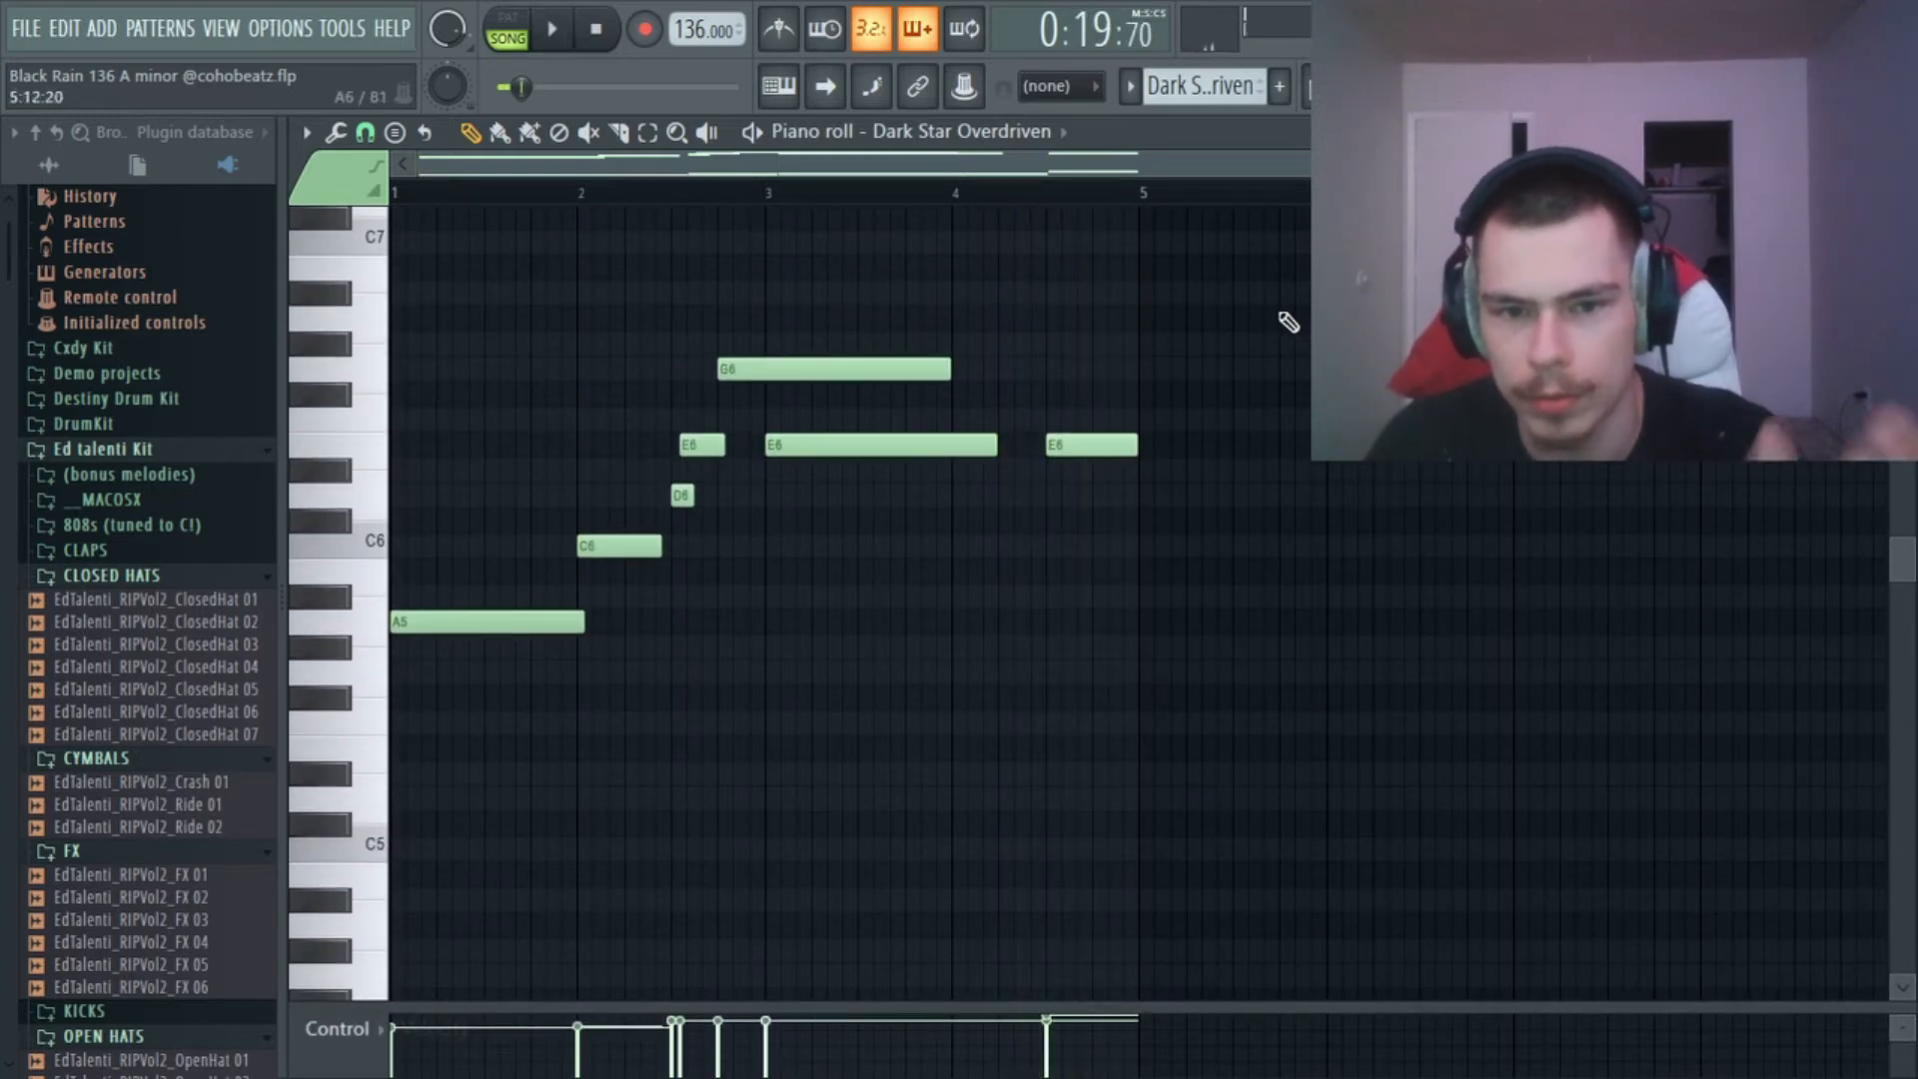
scroll(1272, 446, "down", 5)
scroll(514, 603, "up", 10)
scroll(1174, 671, "down", 8)
scroll(1174, 672, "up", 8)
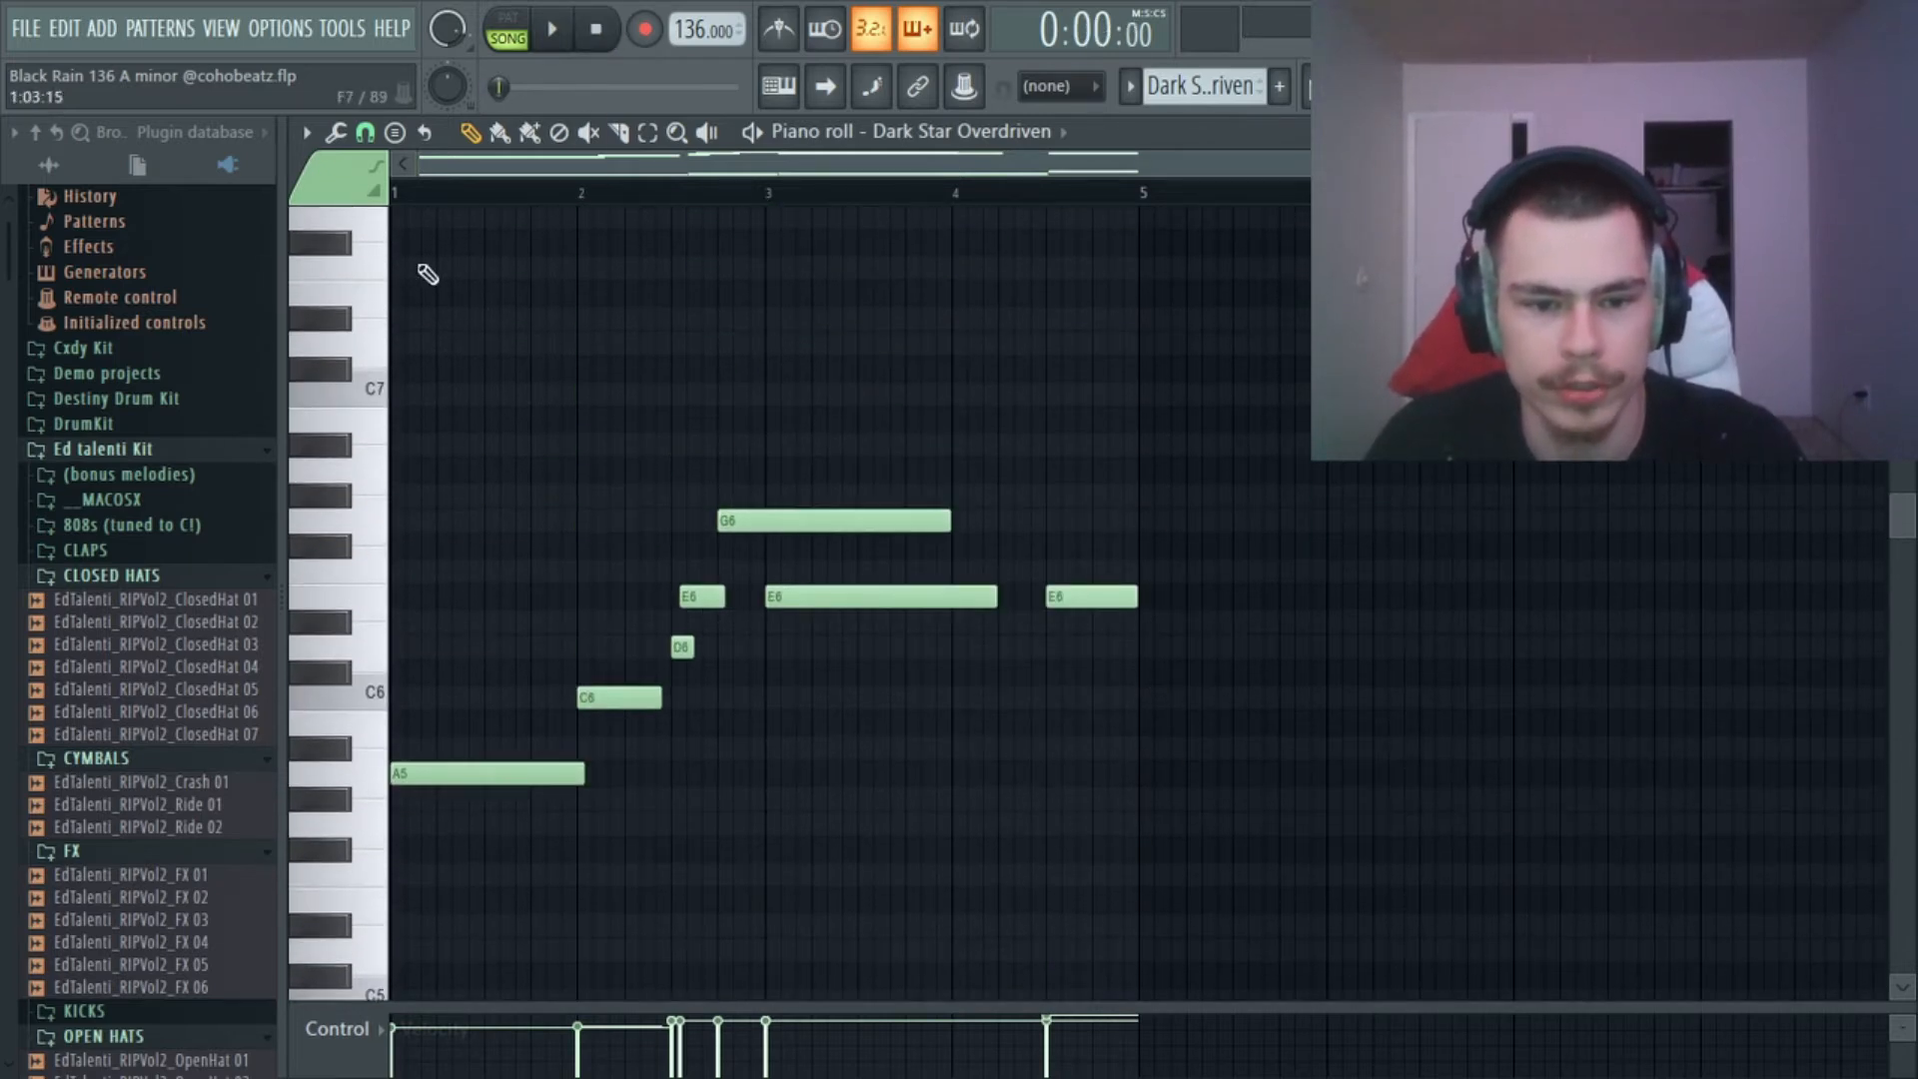
Return to the playlist, unmute Track 3 with the DiddyWah pattern, and mute Track 4.
key("F5")
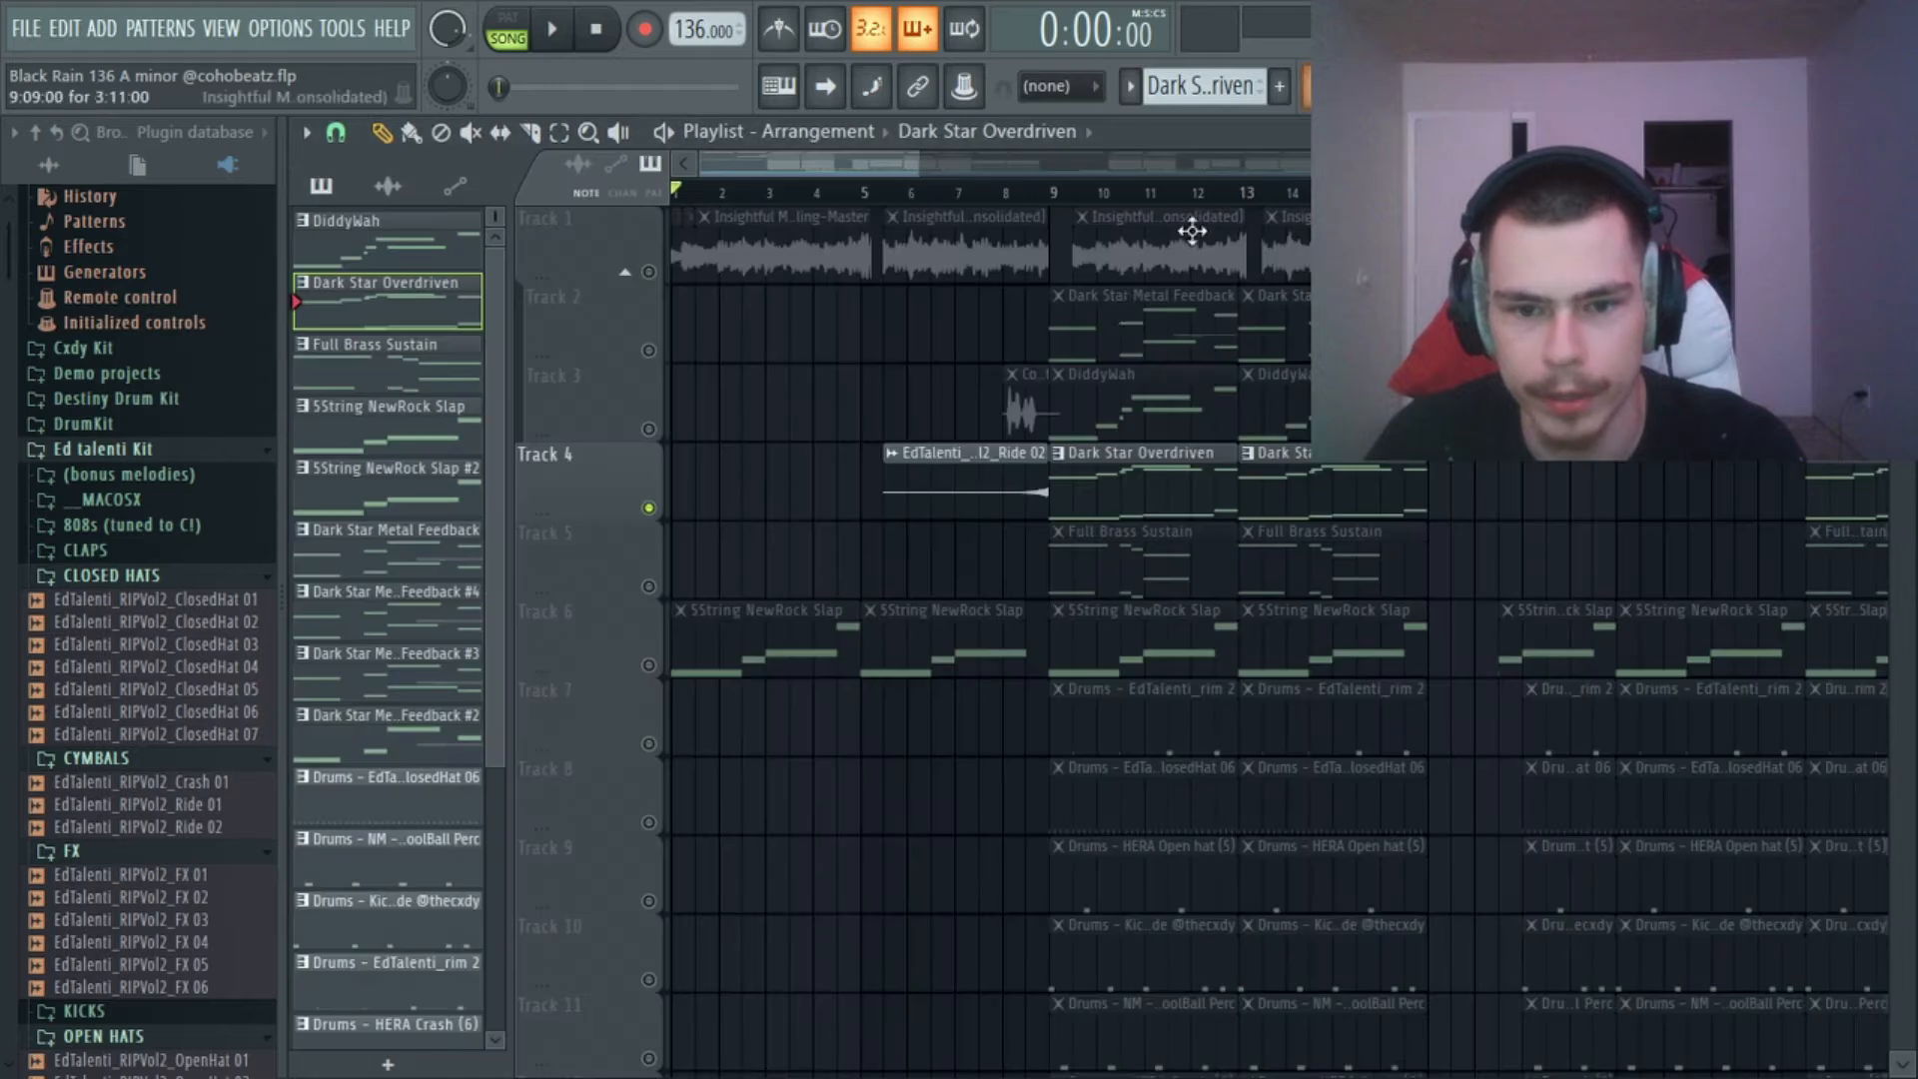
left_click(651, 431)
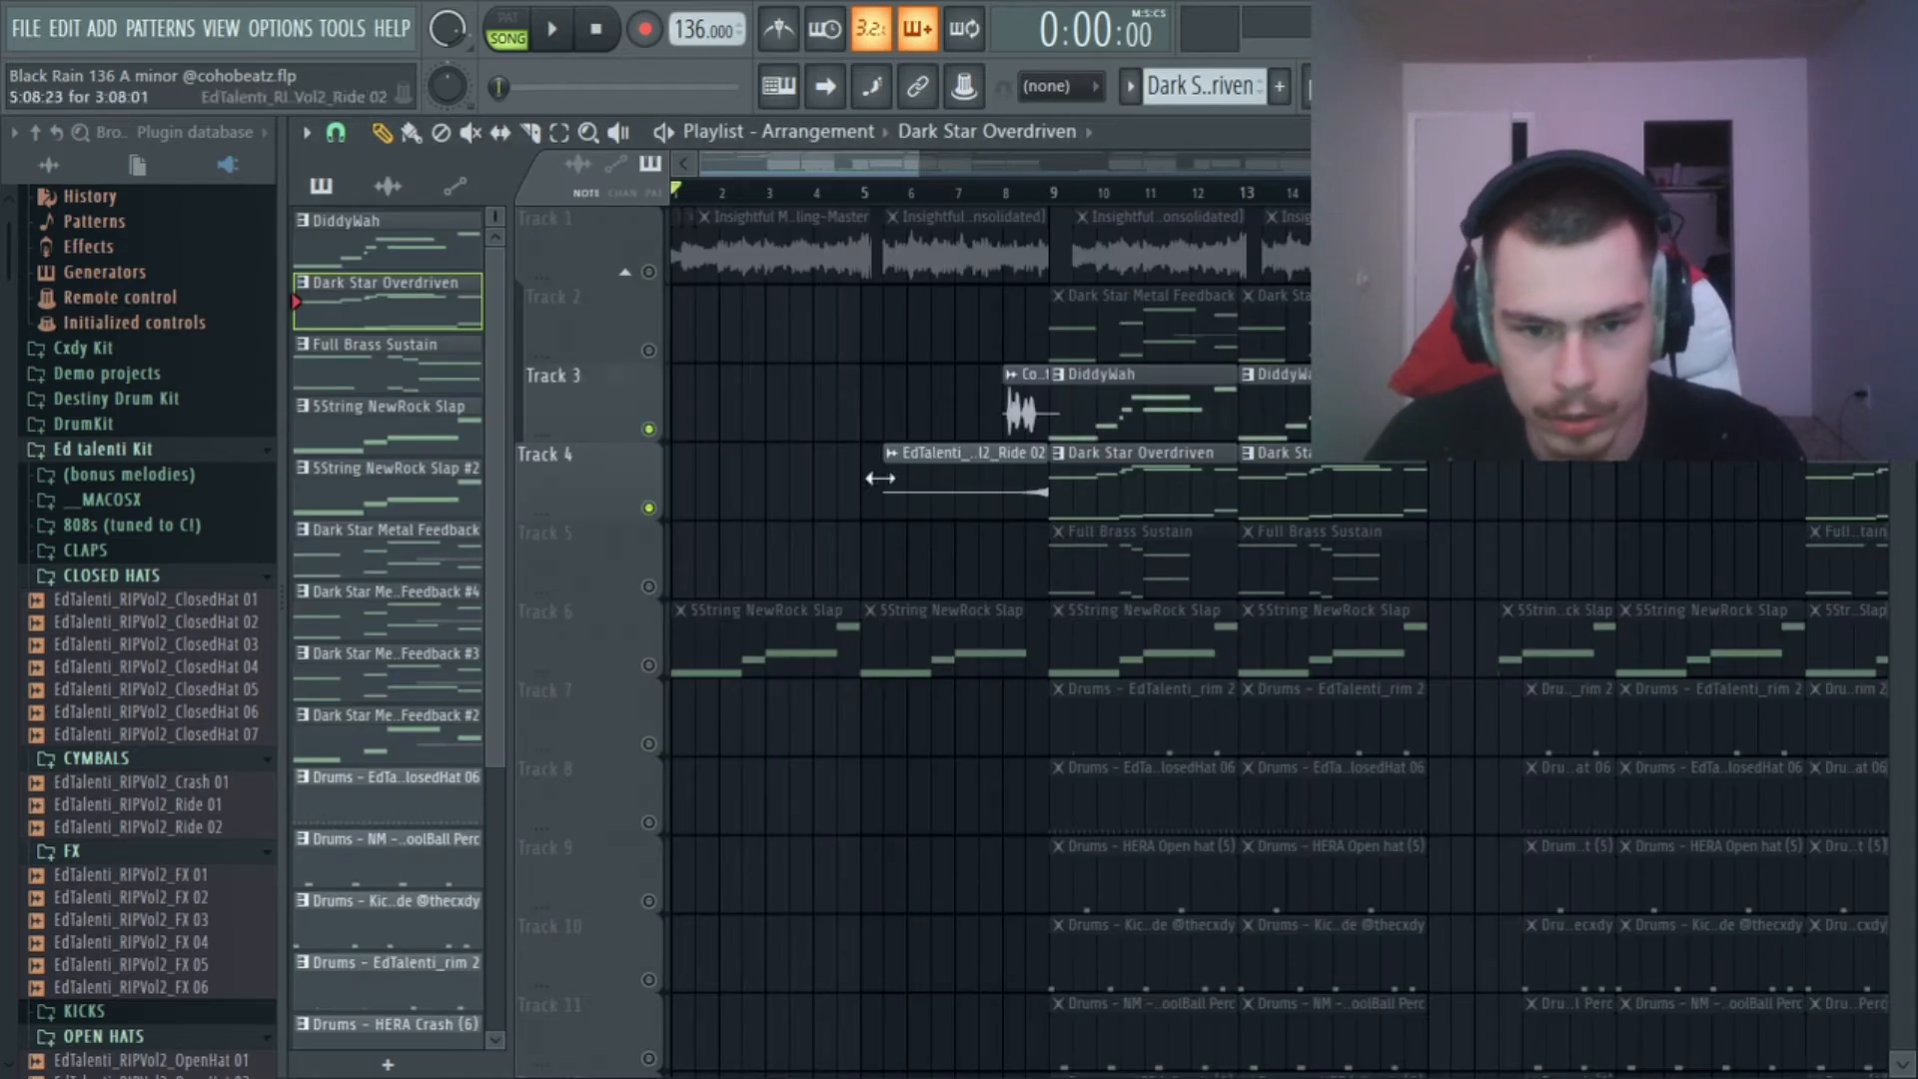
left_click(651, 508)
Open the DiddyWah channel and show the DiddyWah pattern's notes in the piano roll.
key("F6")
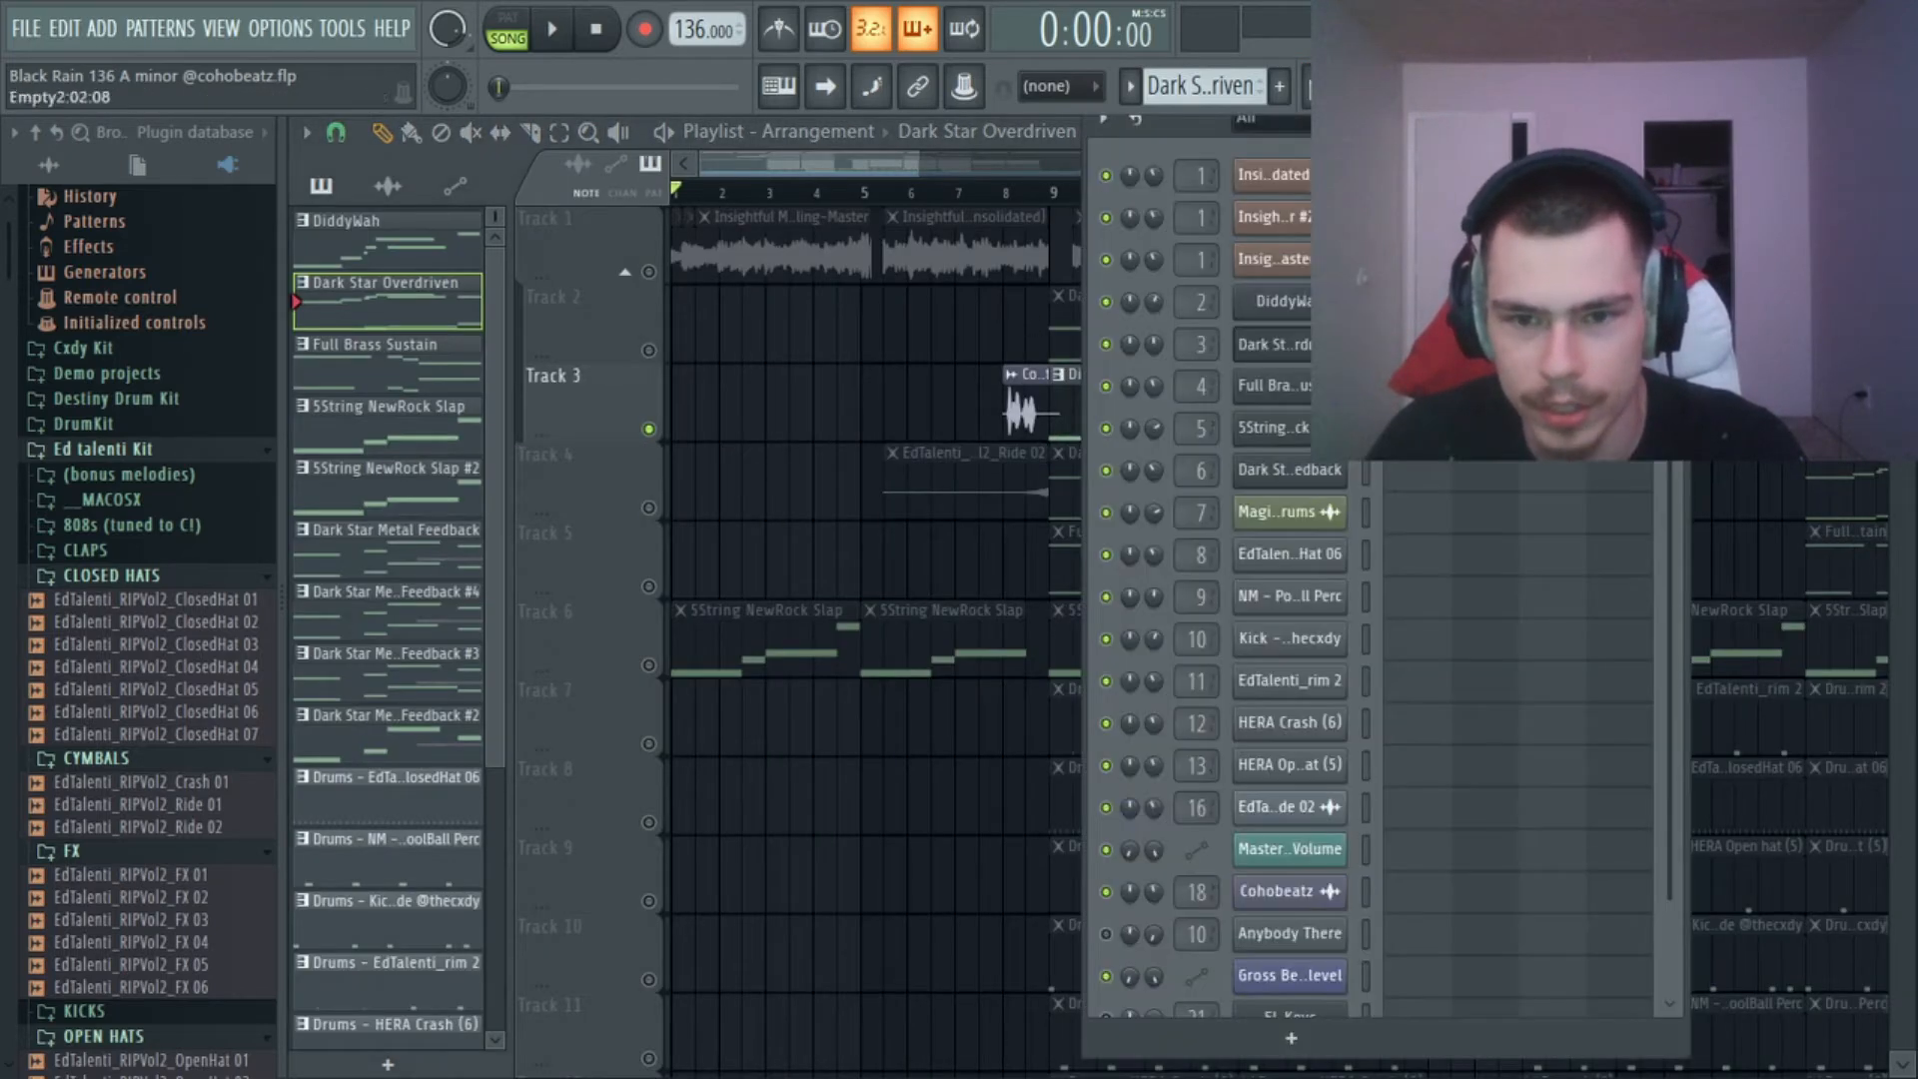
left_click(1289, 302)
key("F7")
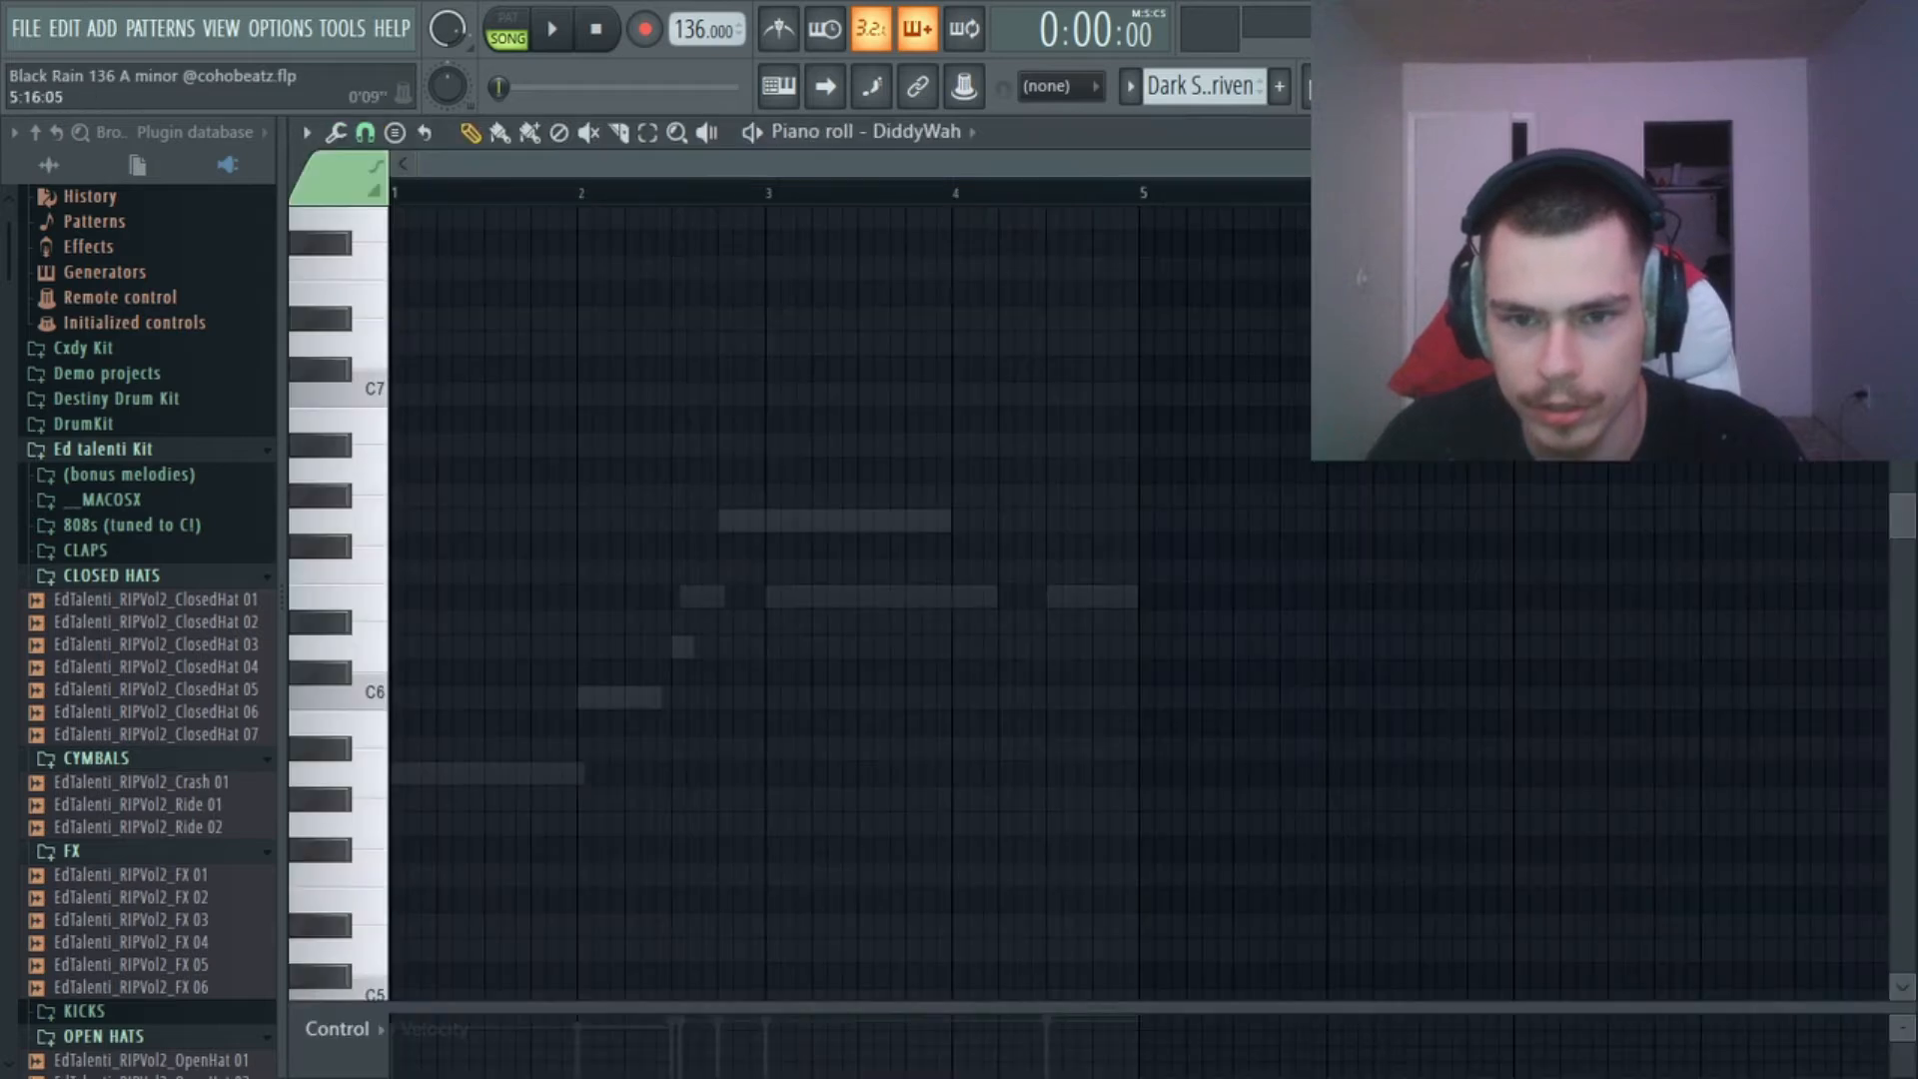
key("F5")
left_click(1378, 86)
Play DiddyWah from bar 9 while examining its notes in the piano roll, and return to the playlist.
key("space")
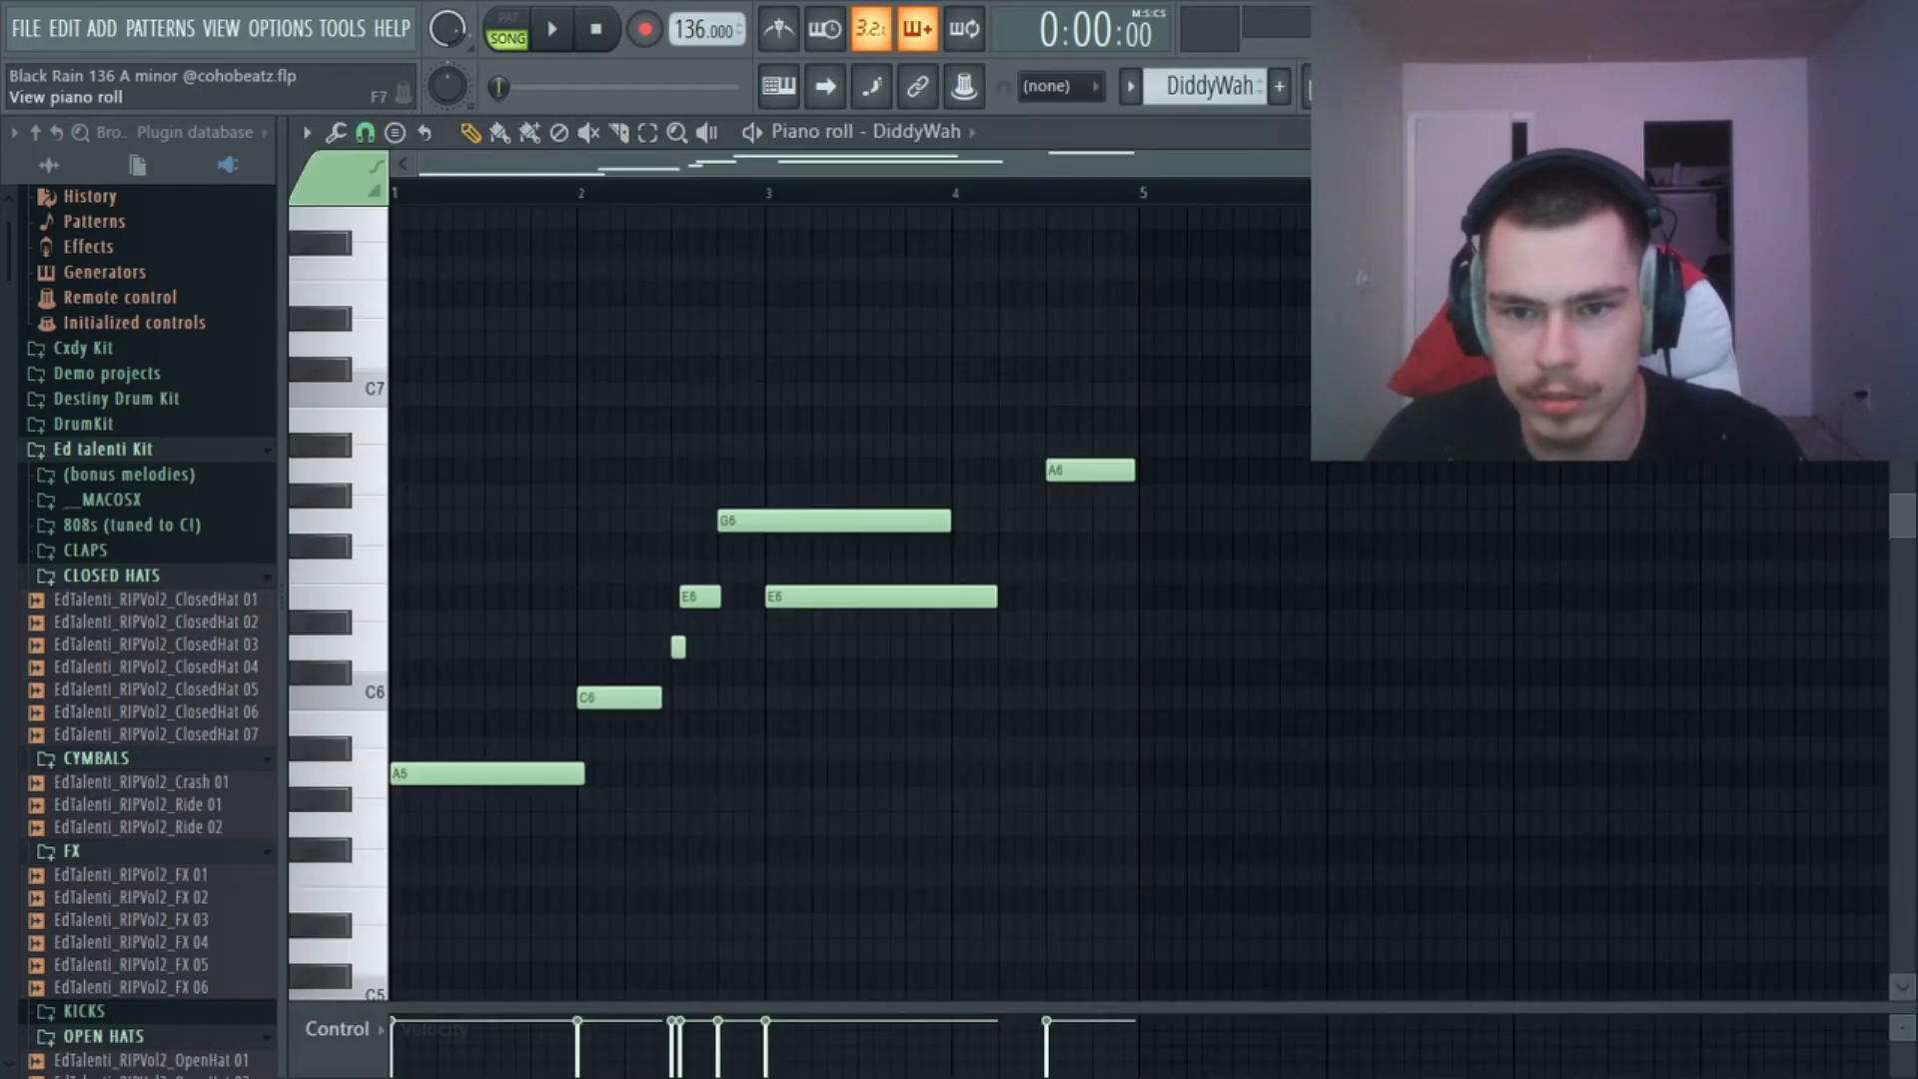
key("F5")
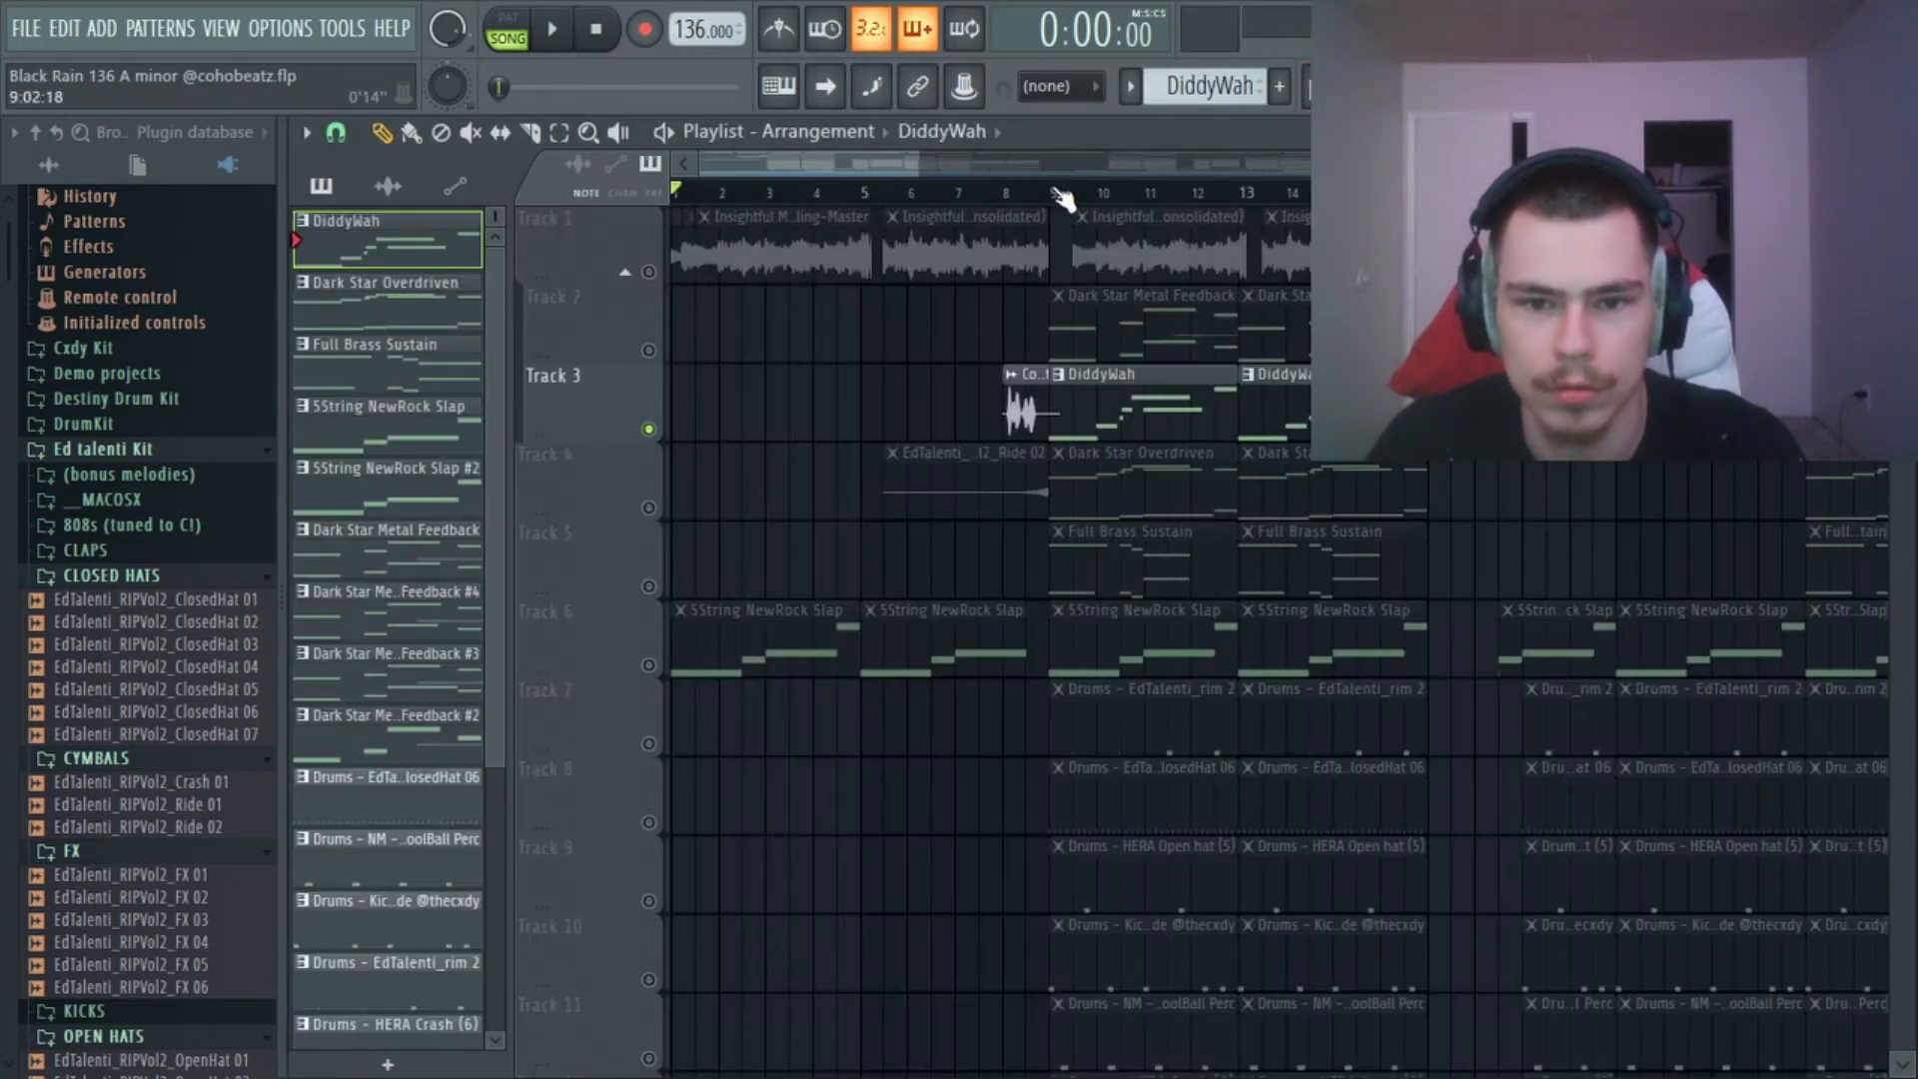
left_click(1062, 190)
left_click(1378, 86)
key("space")
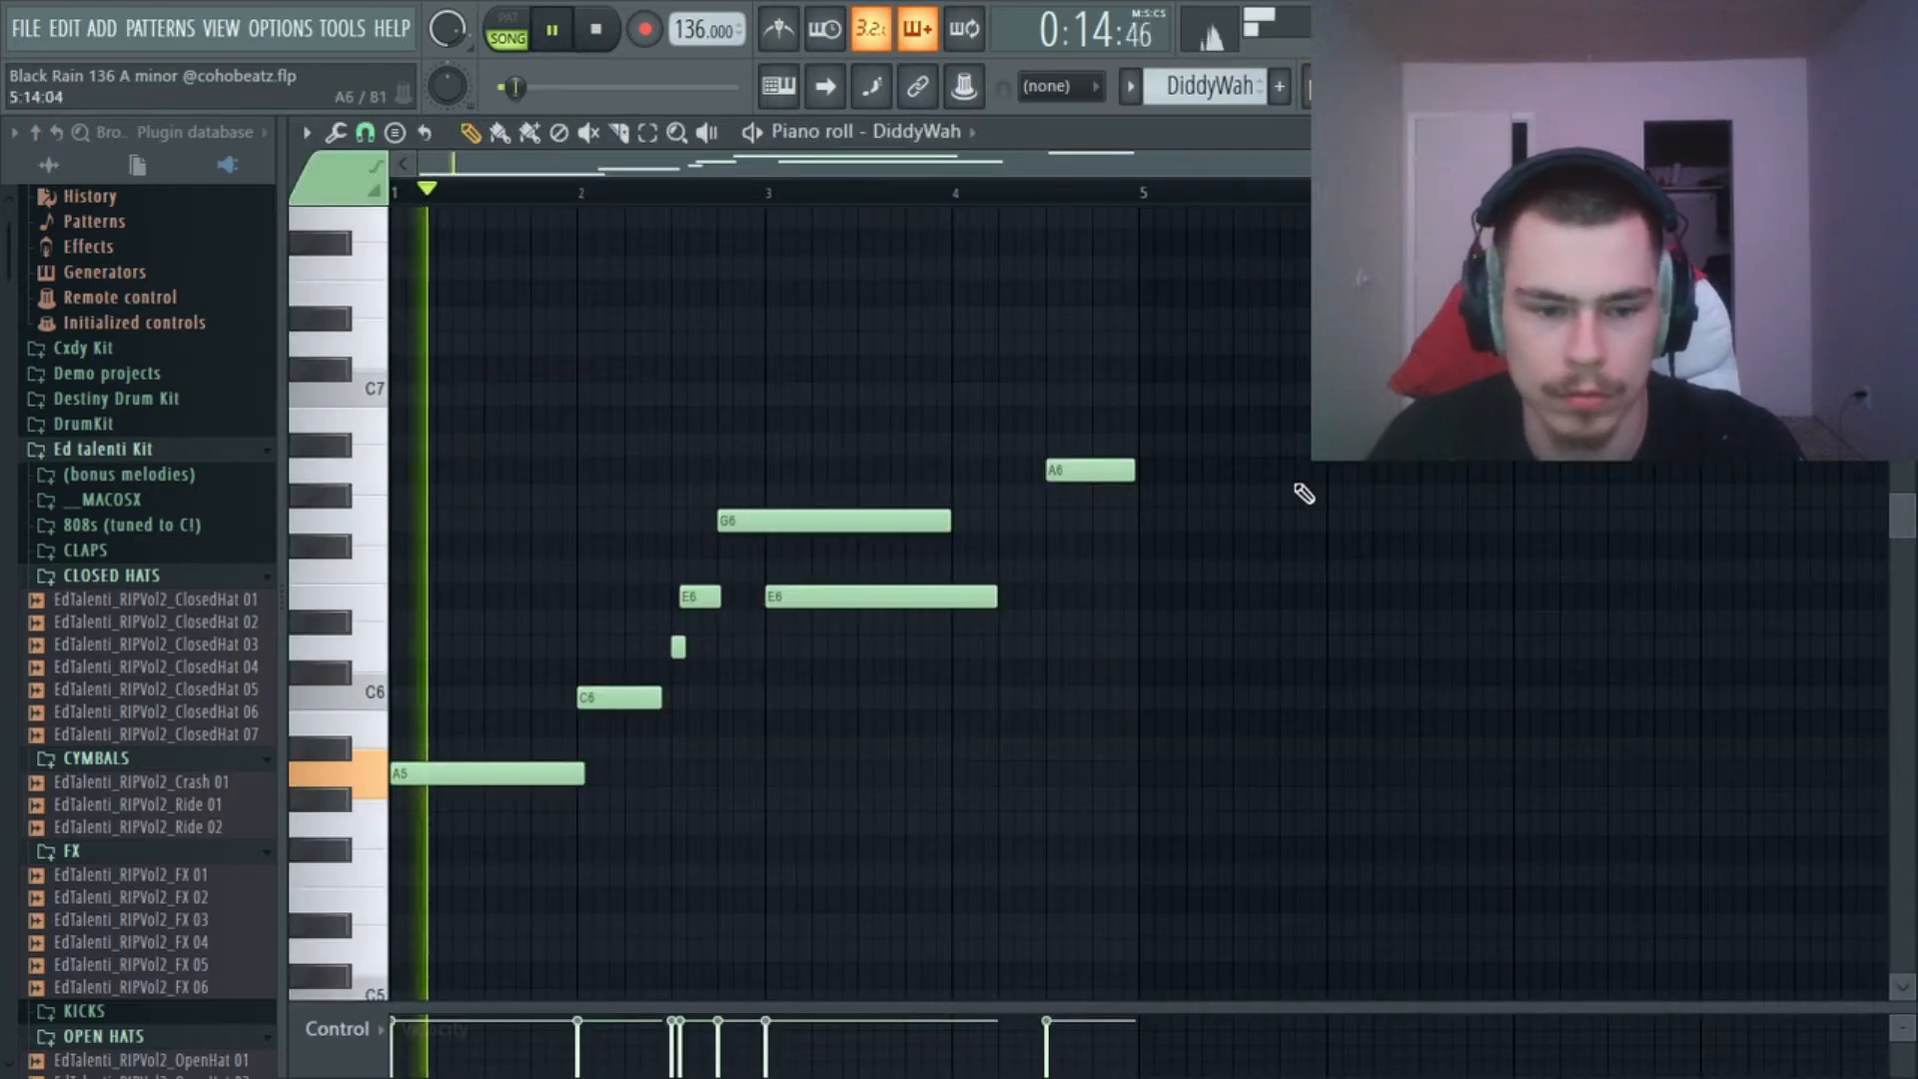
scroll(1328, 485, "down", 4)
scroll(849, 600, "down", 1)
scroll(849, 599, "up", 4)
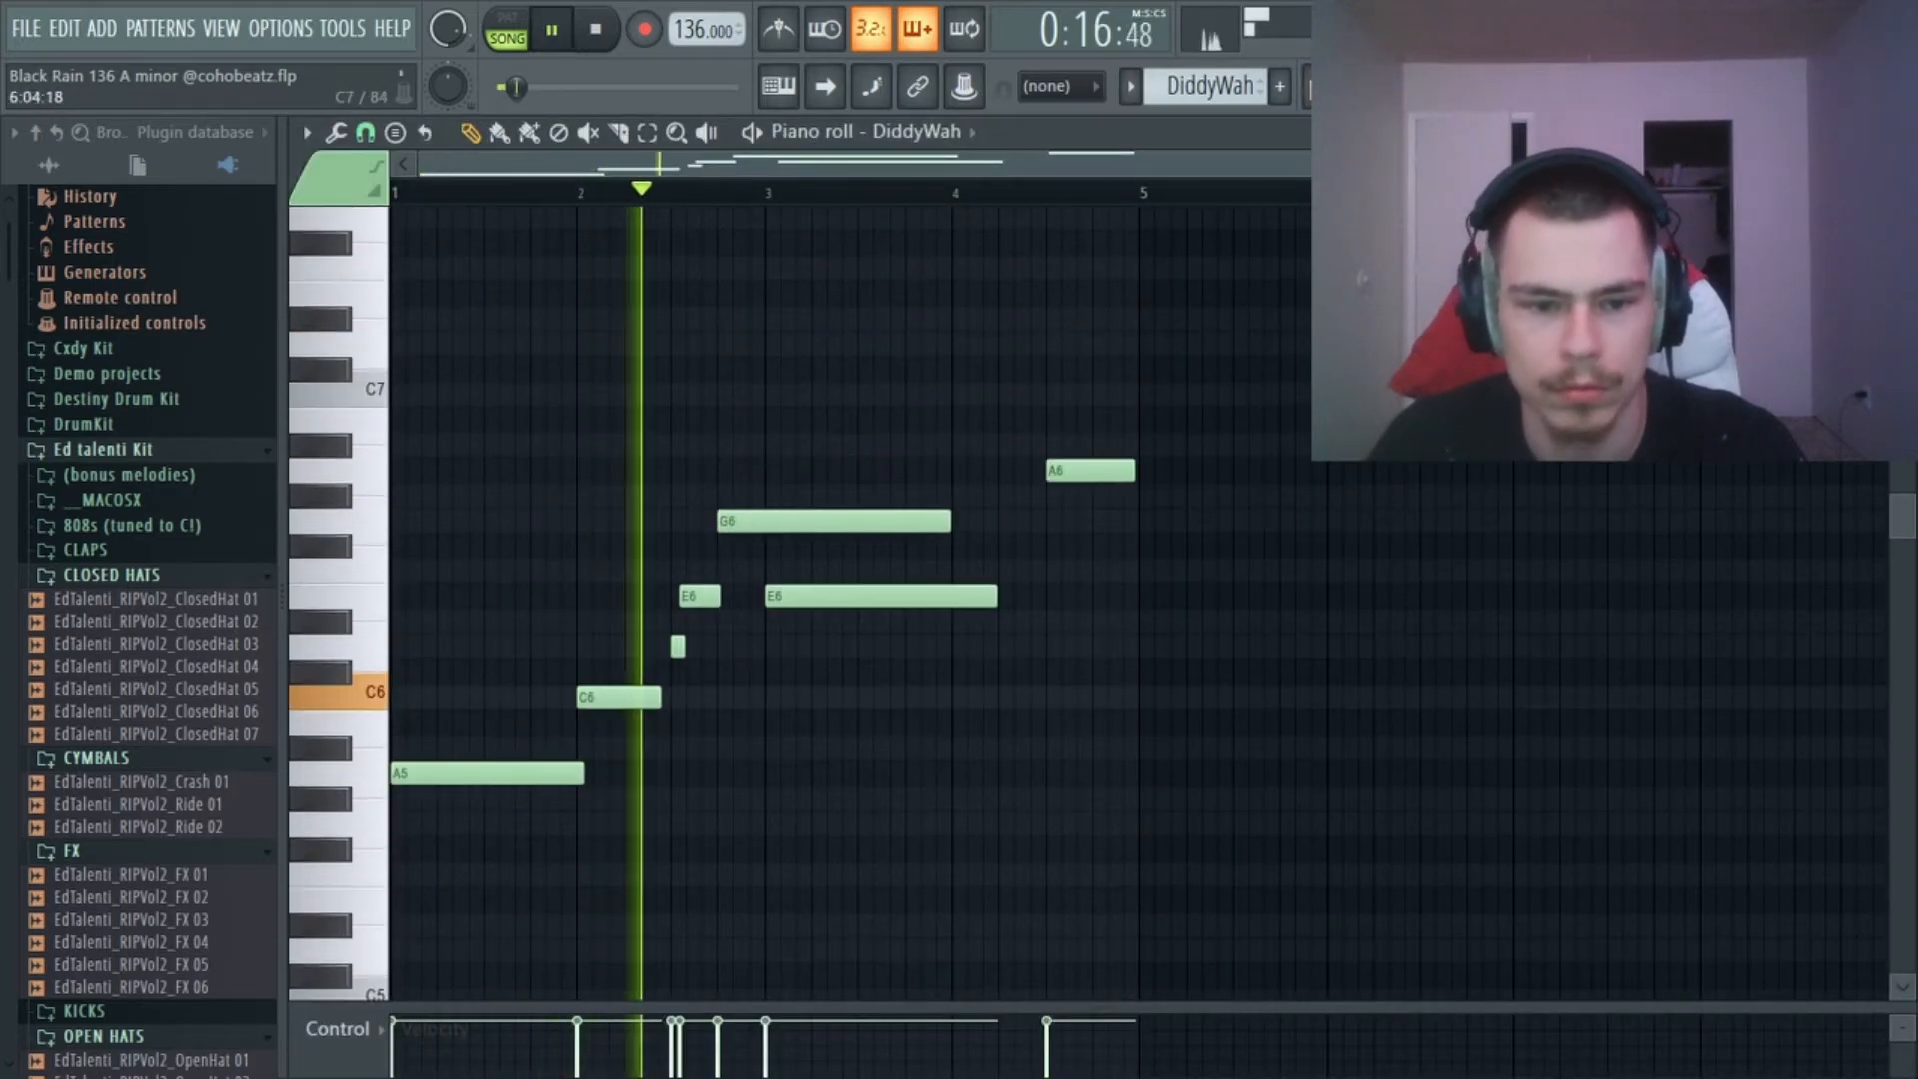
scroll(1286, 437, "down", 1)
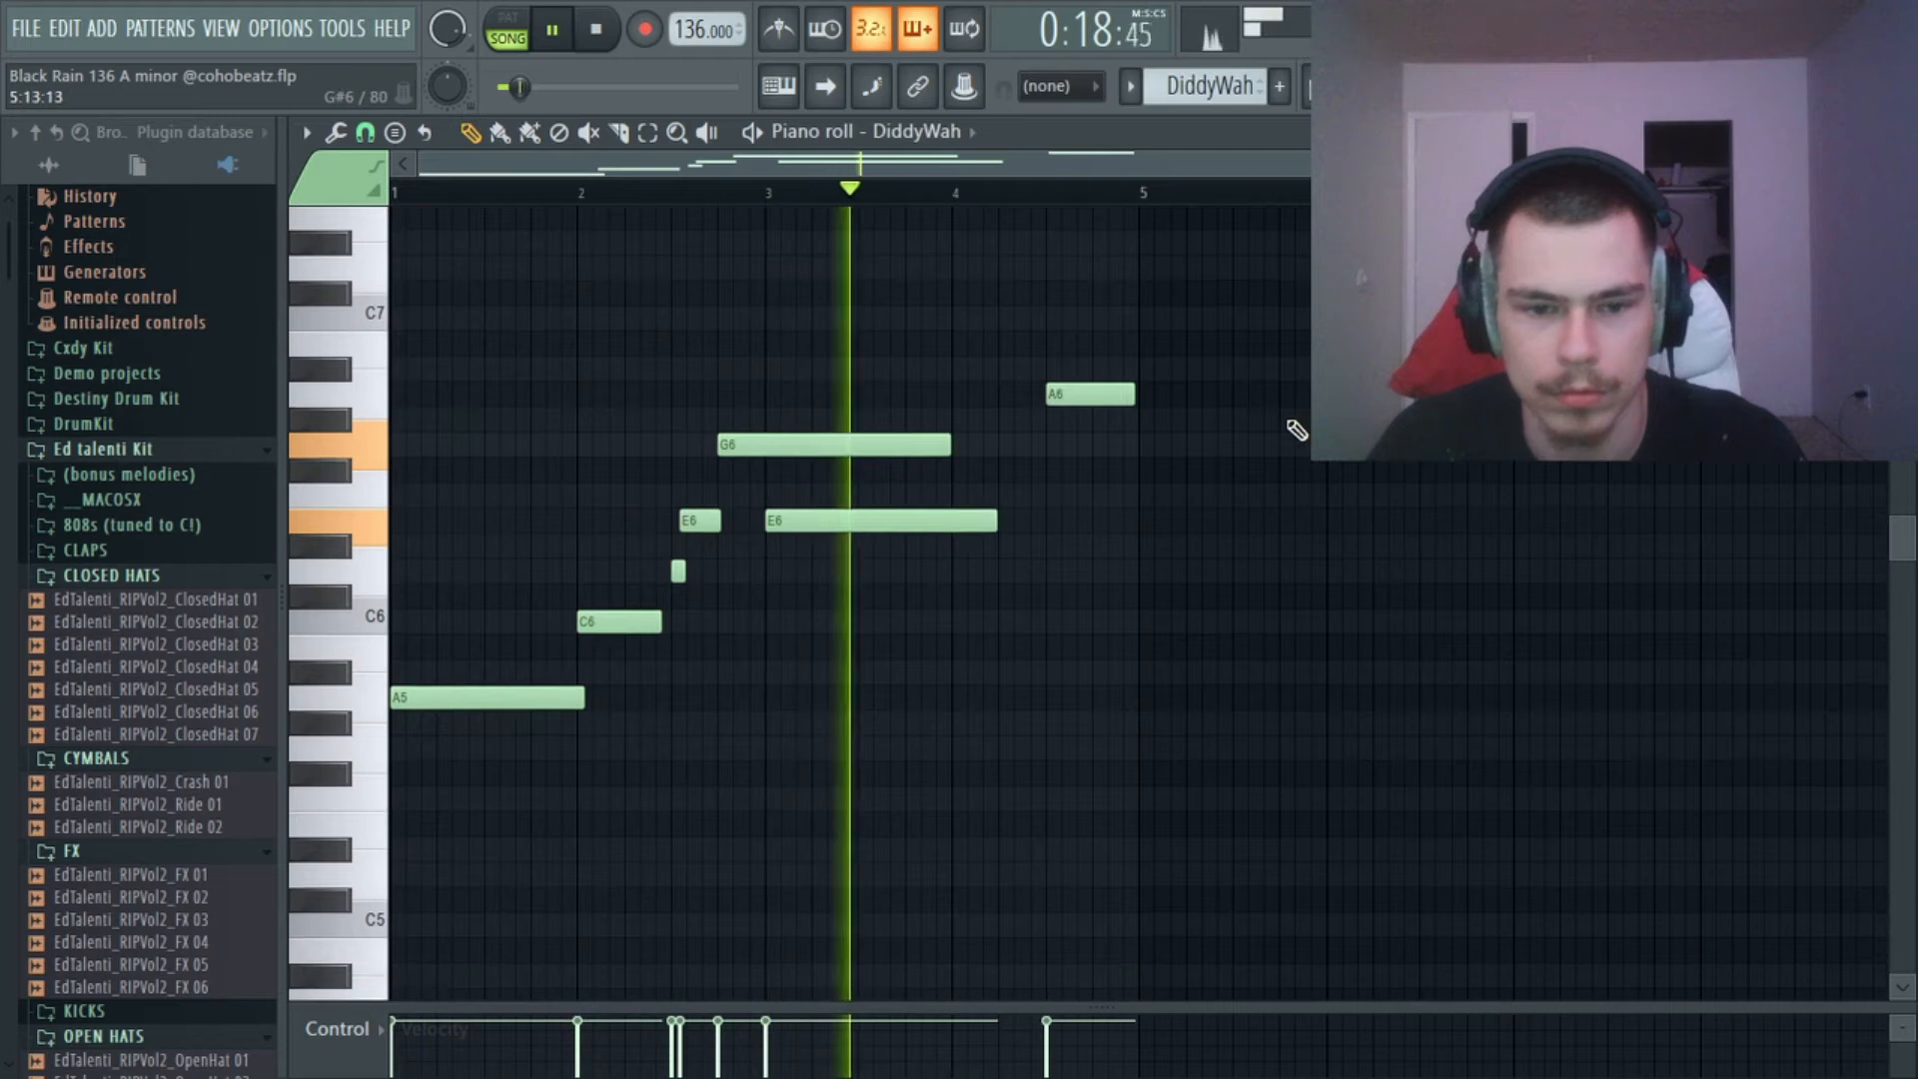
scroll(1129, 453, "up", 1)
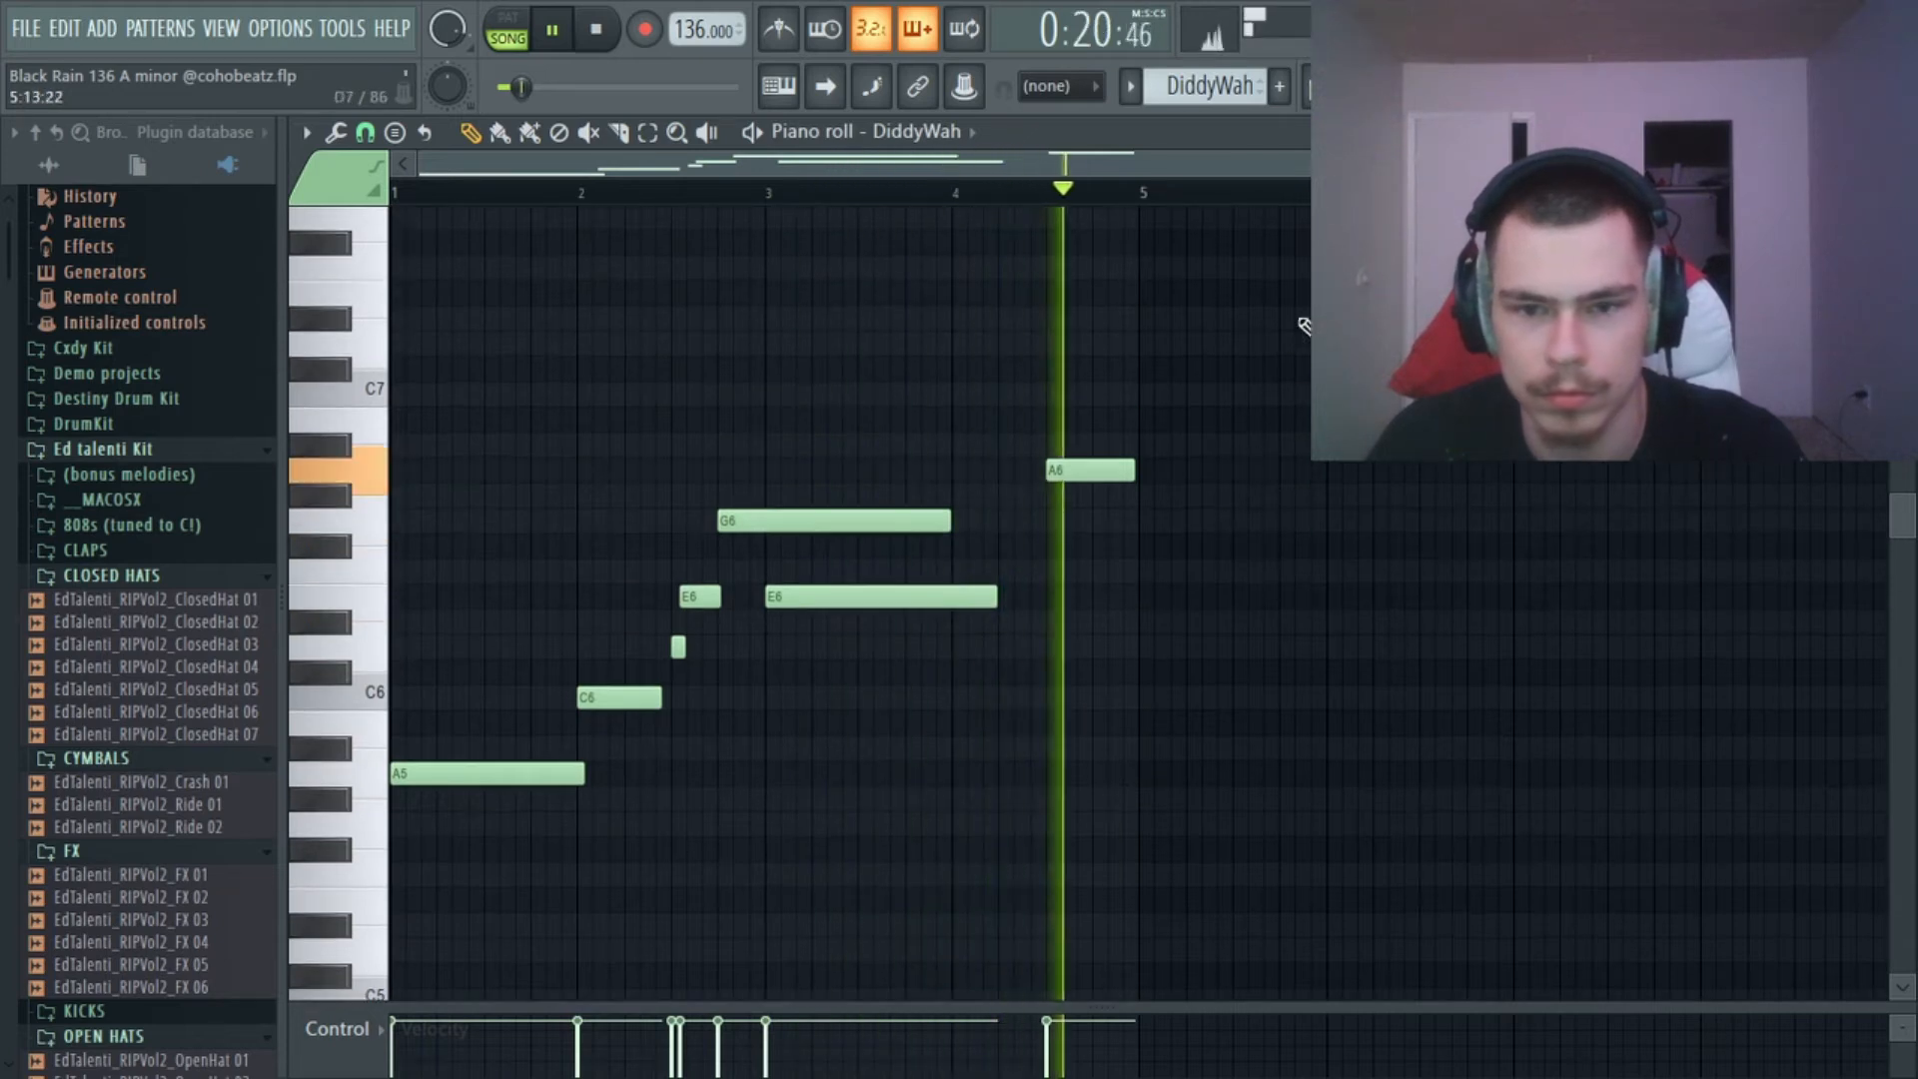
key("F5")
key("space")
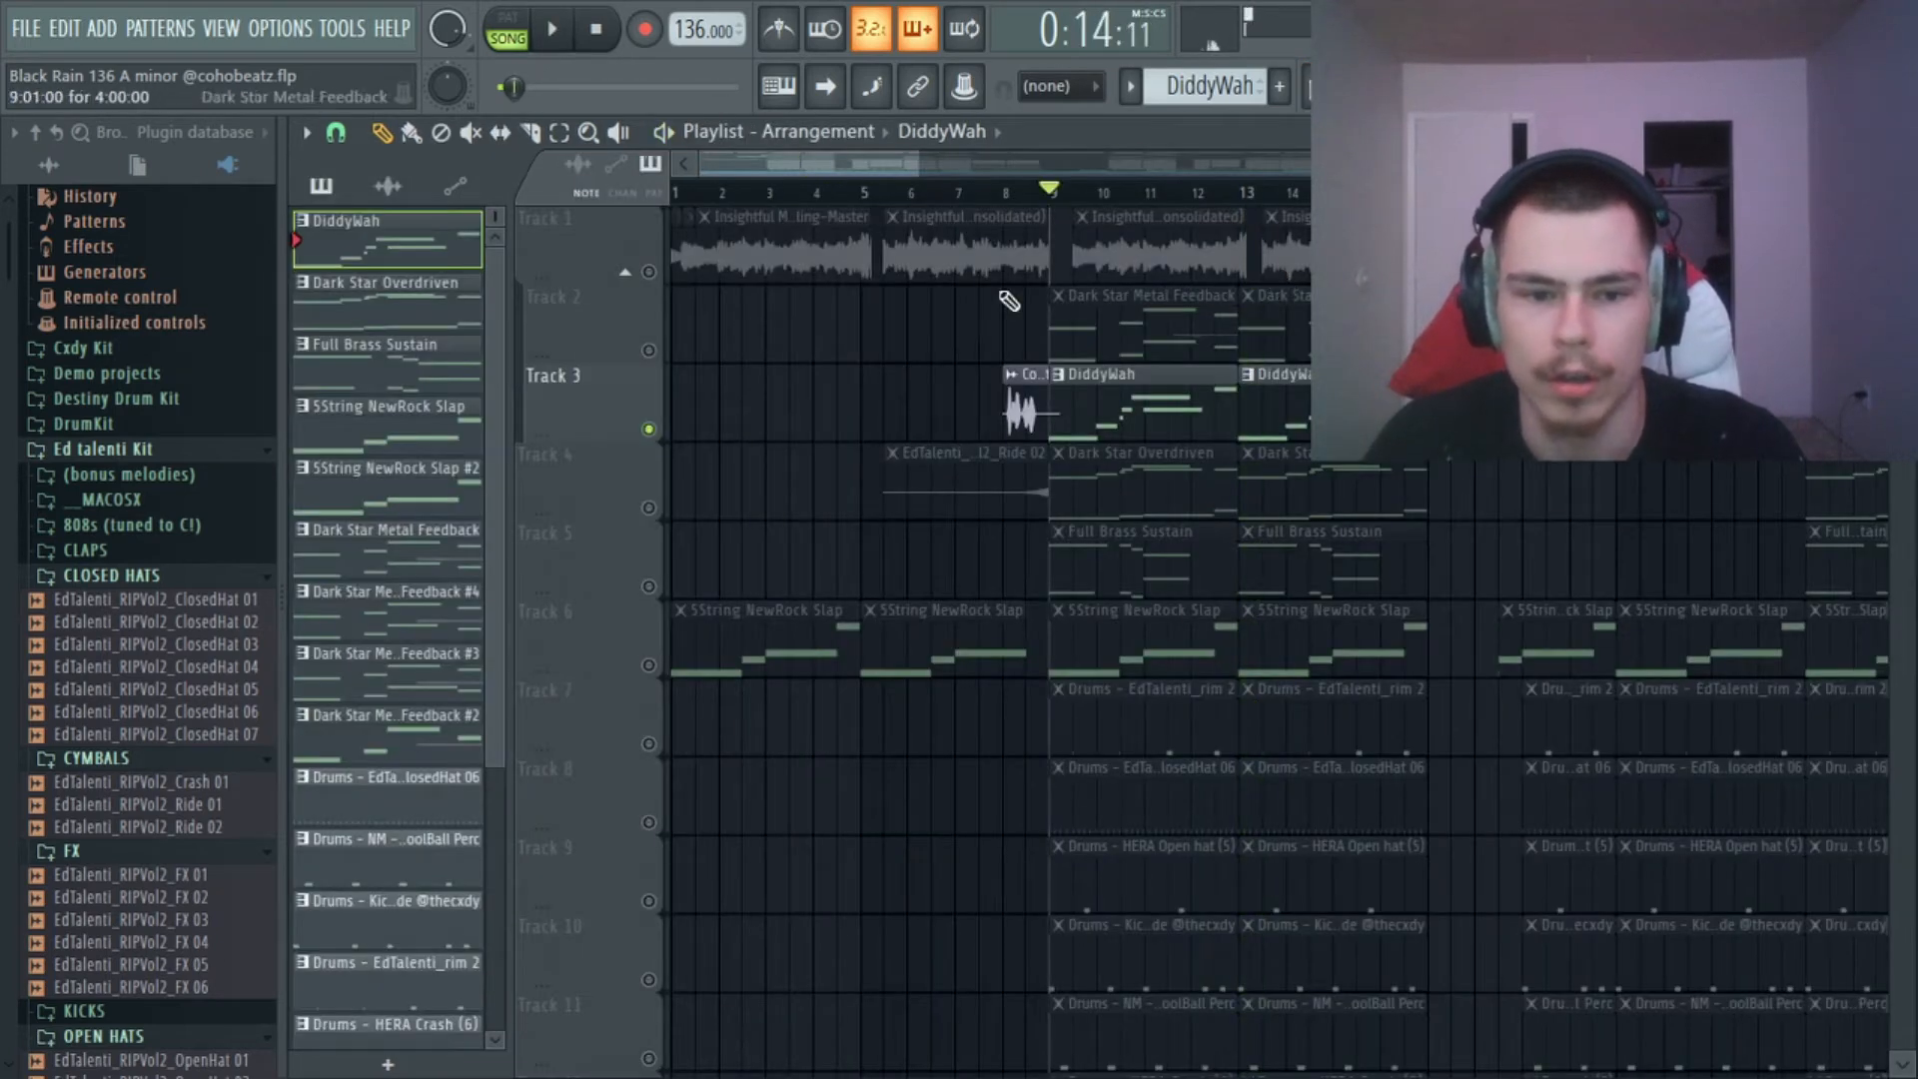
Unmute Track 2 with the Dark Star Metal Feedback pattern and mute Track 3.
left_click(649, 351)
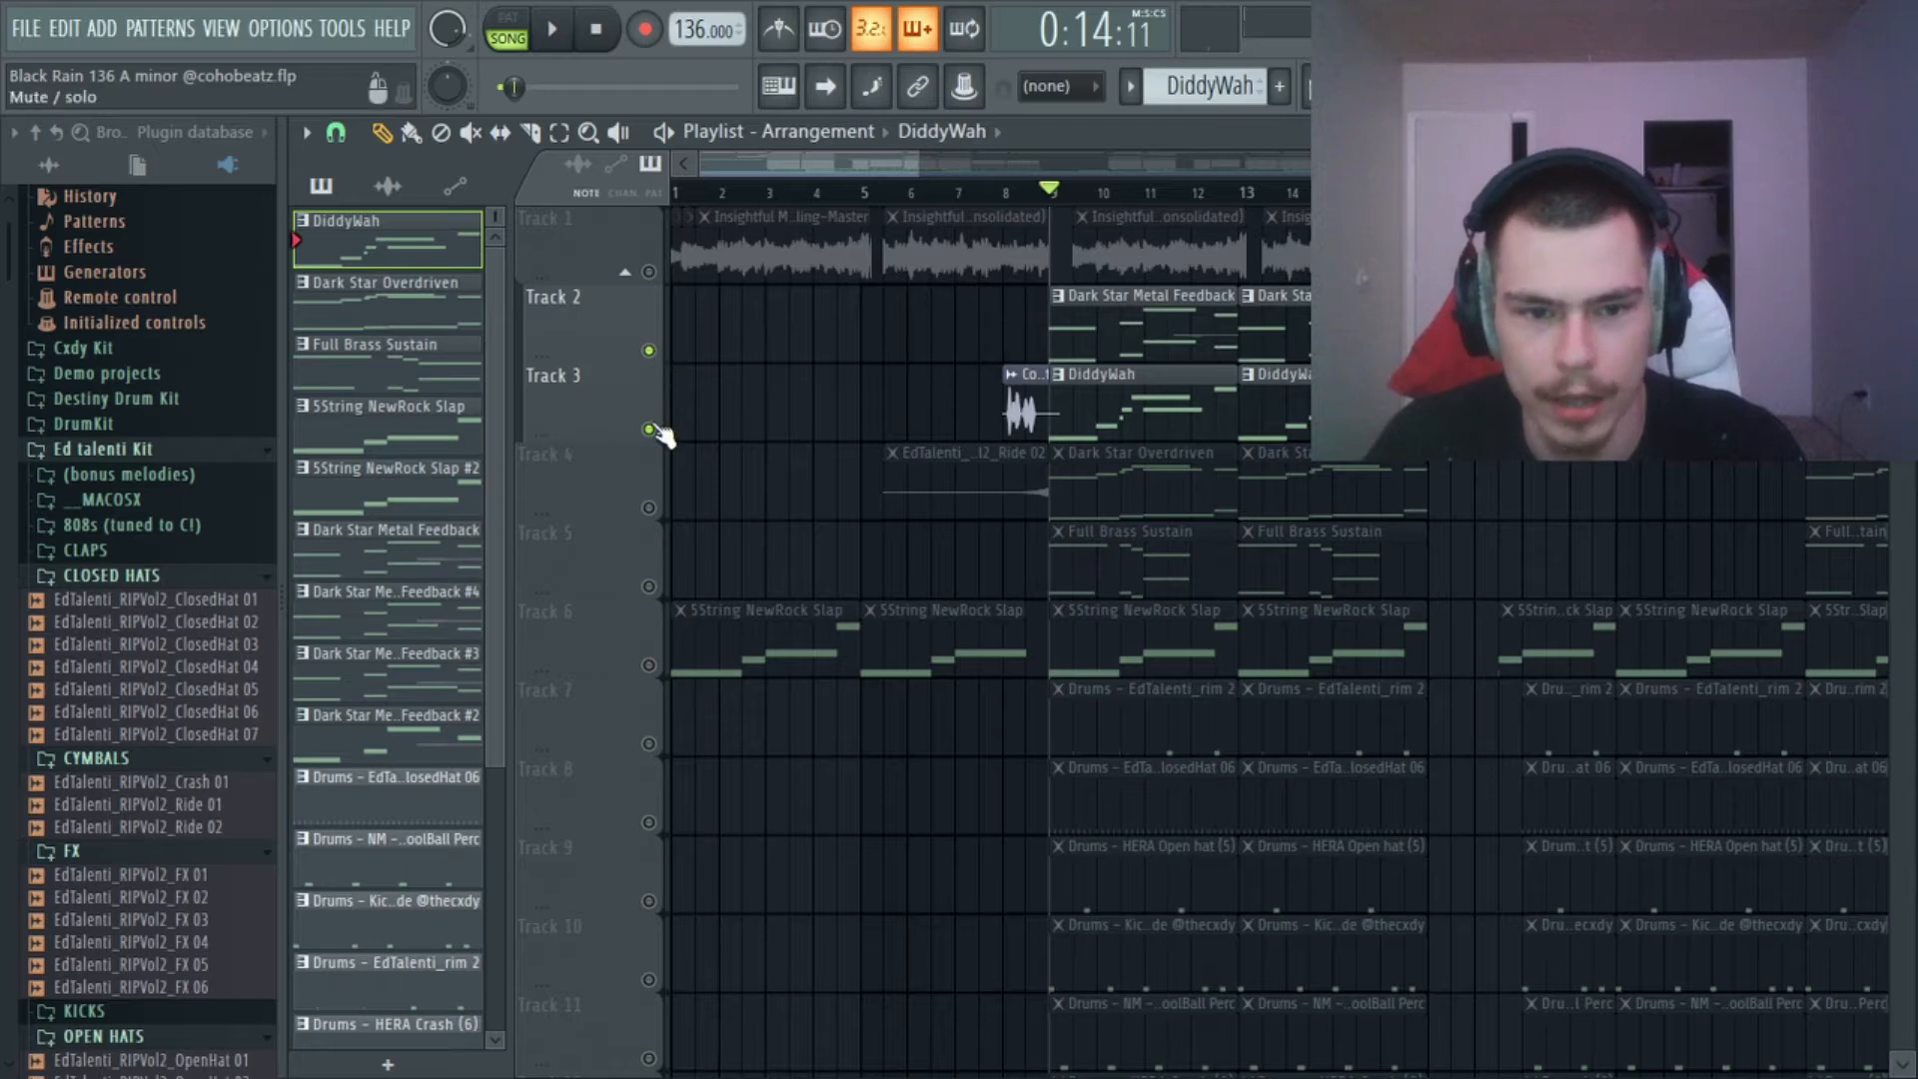
left_click(648, 430)
key("F6")
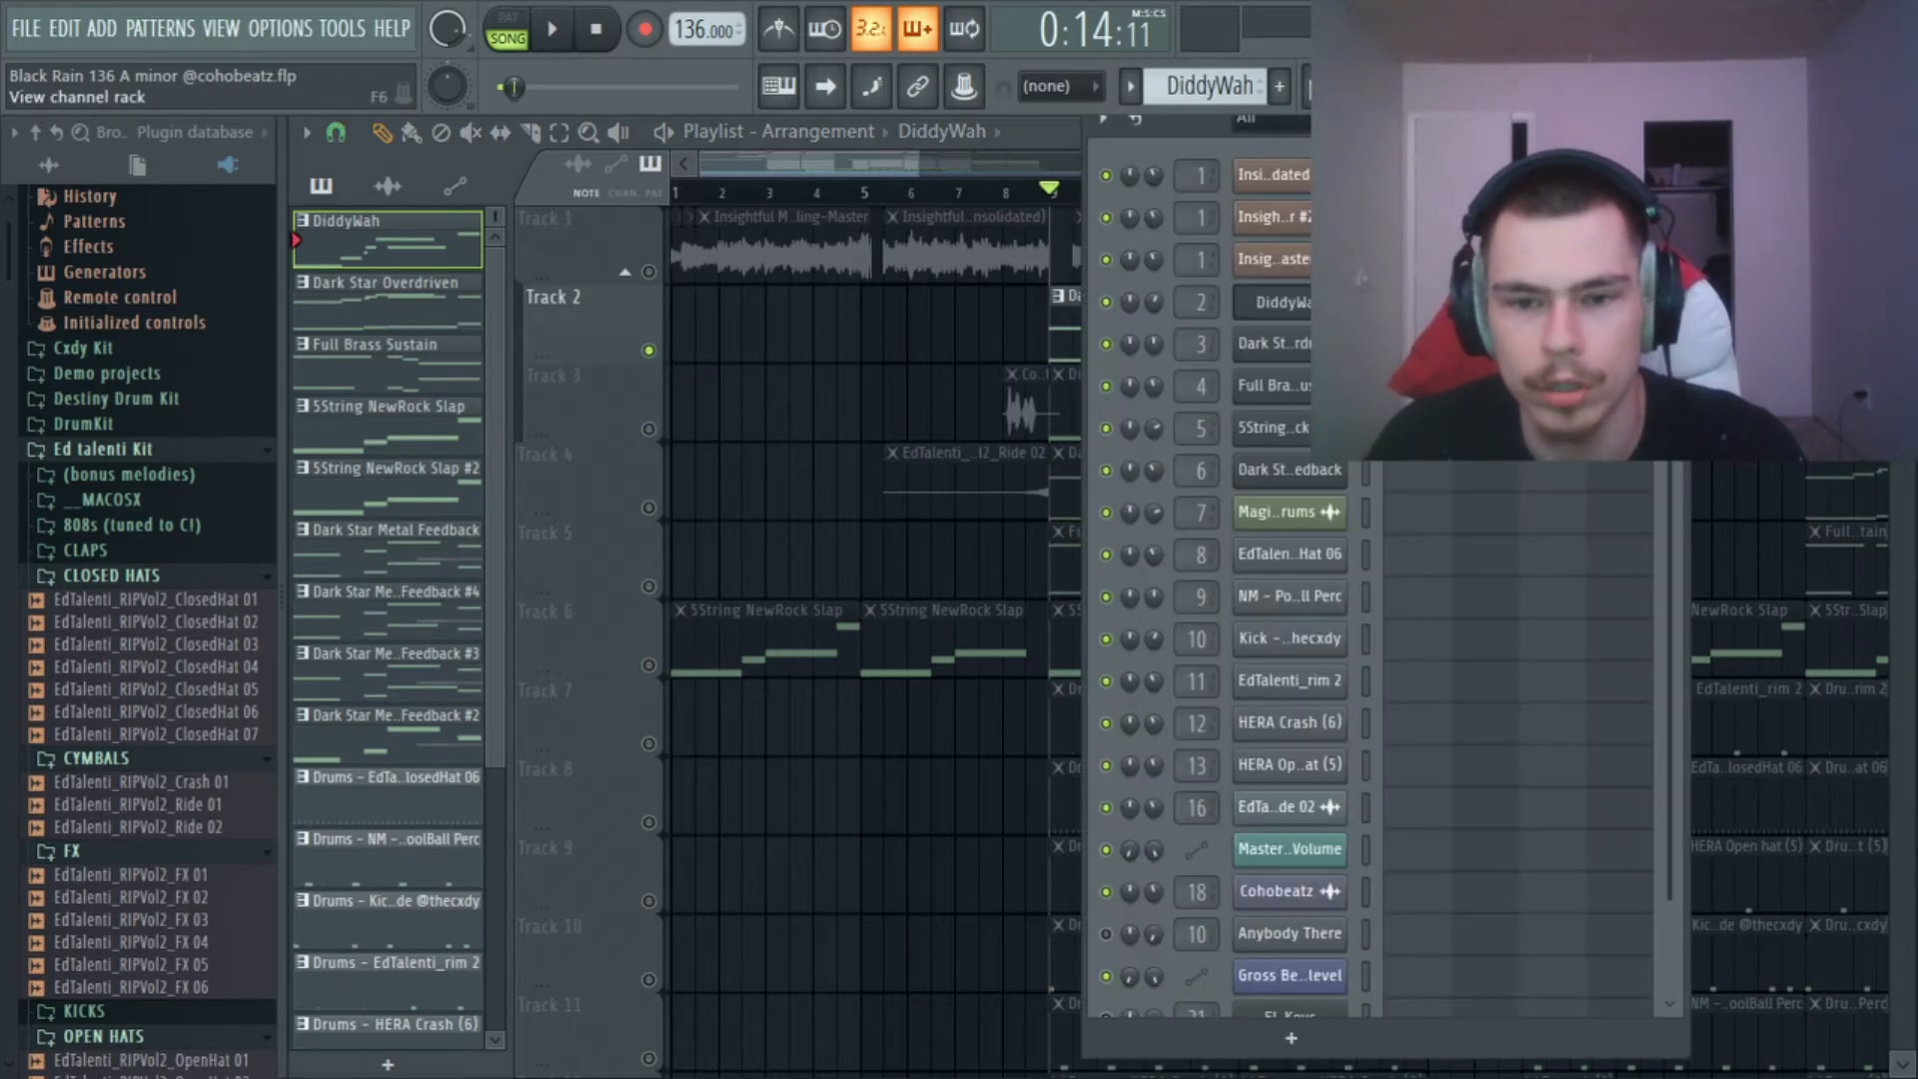
left_click(1302, 352)
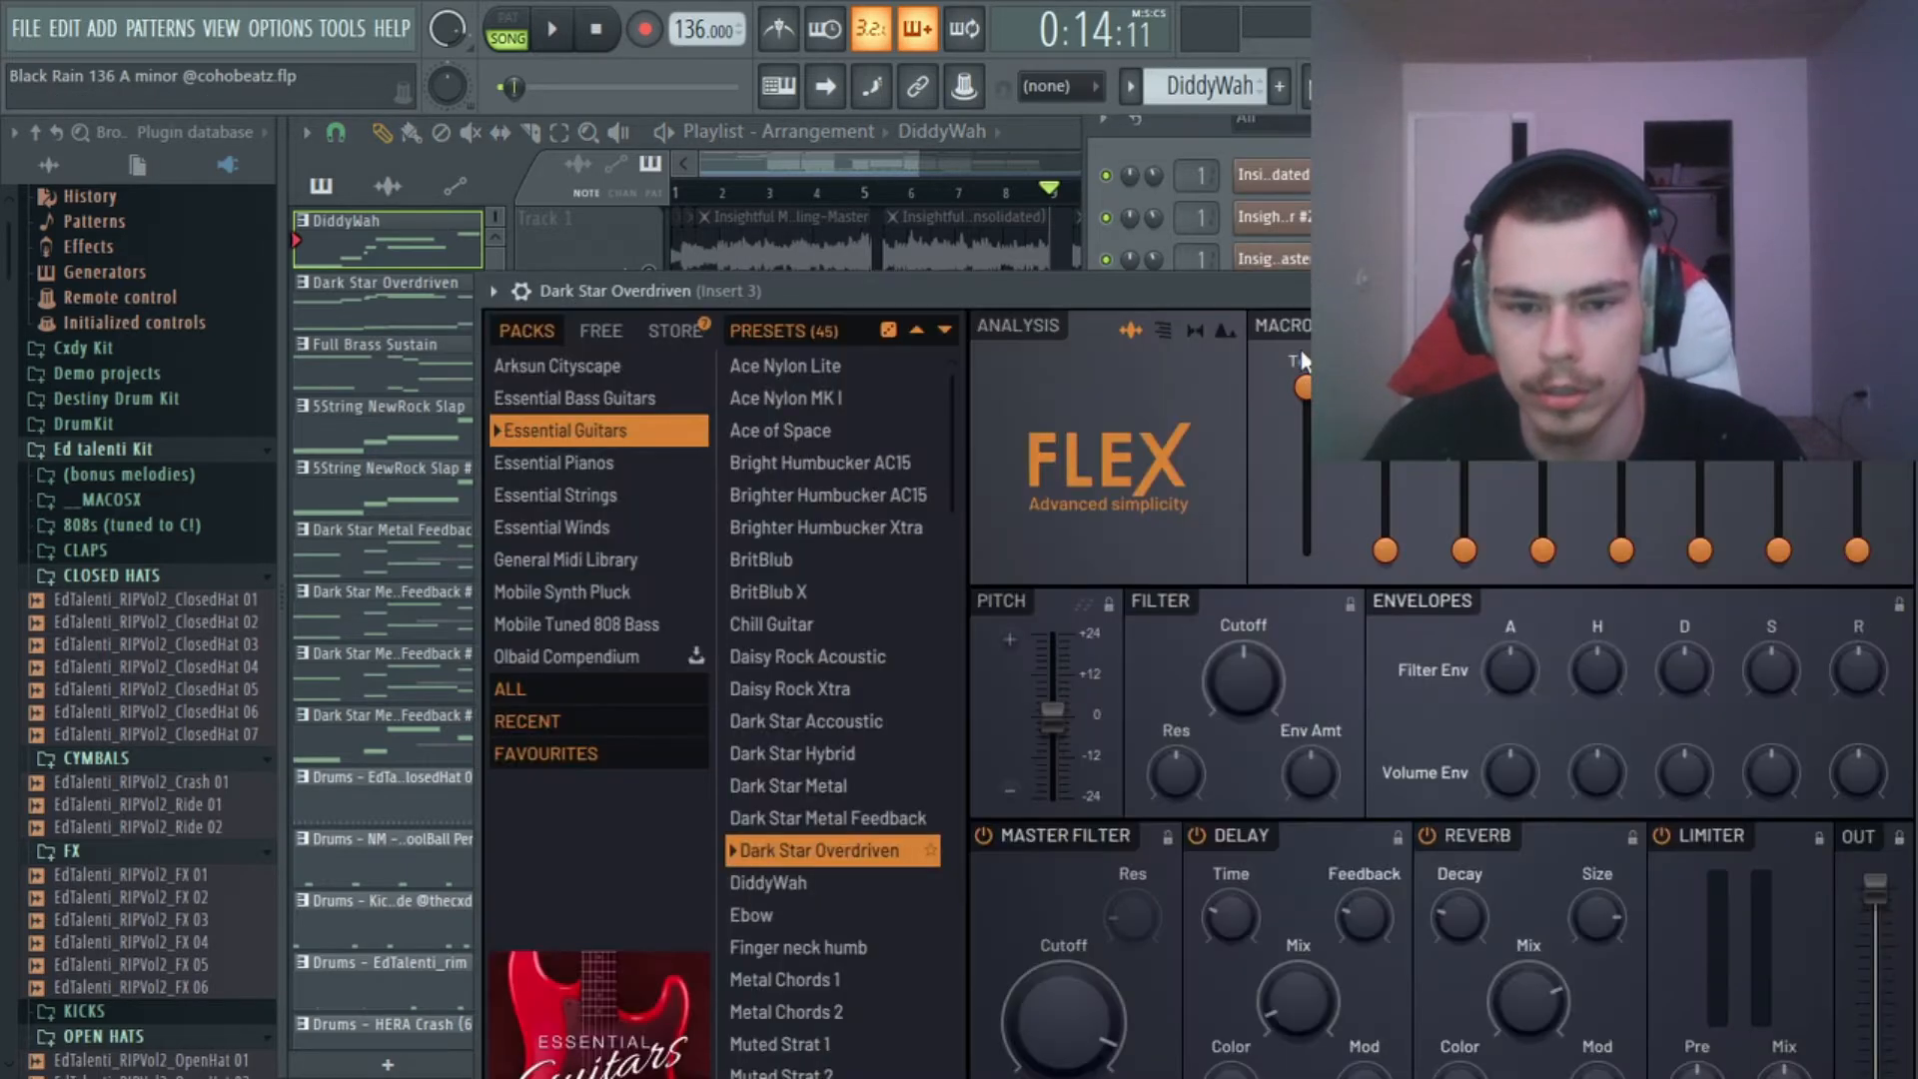
left_click_drag(1318, 279, 1015, 307)
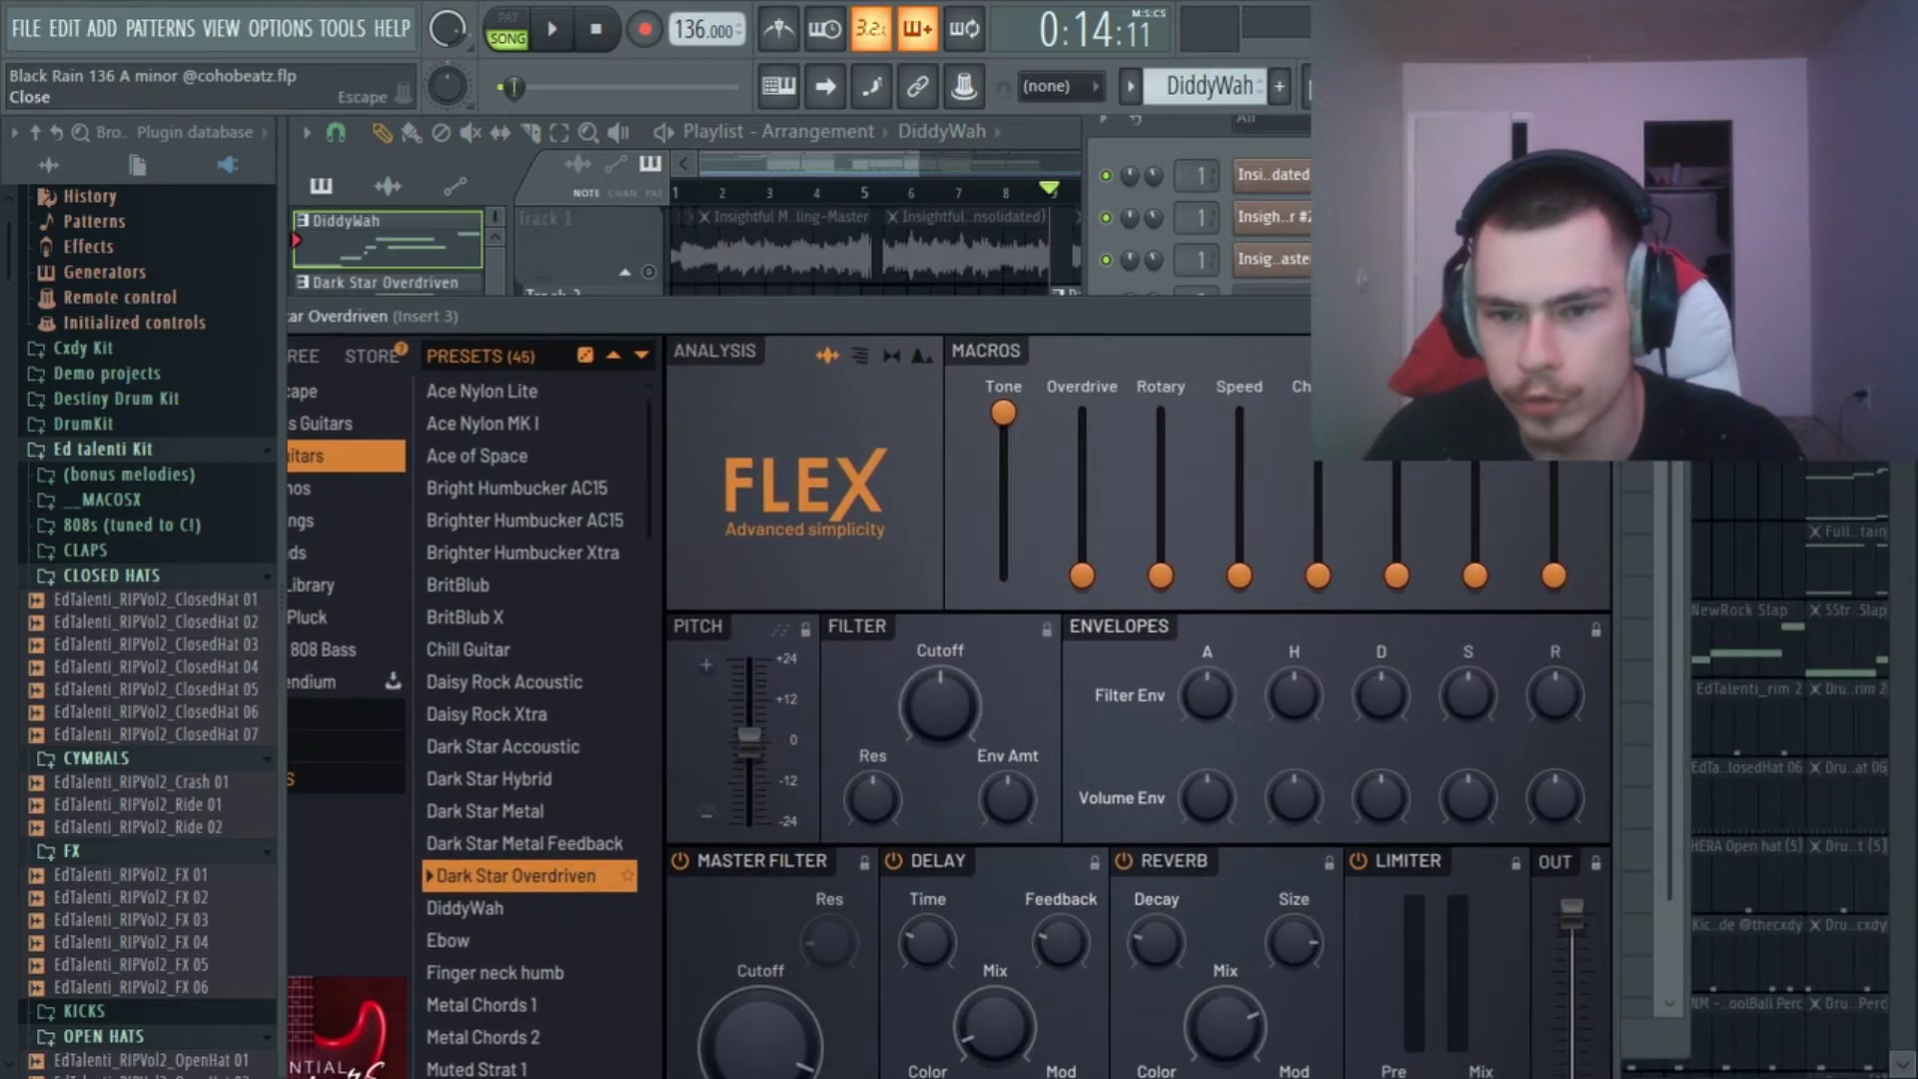
key("Escape")
left_click(1297, 344)
key("Escape")
key("Escape")
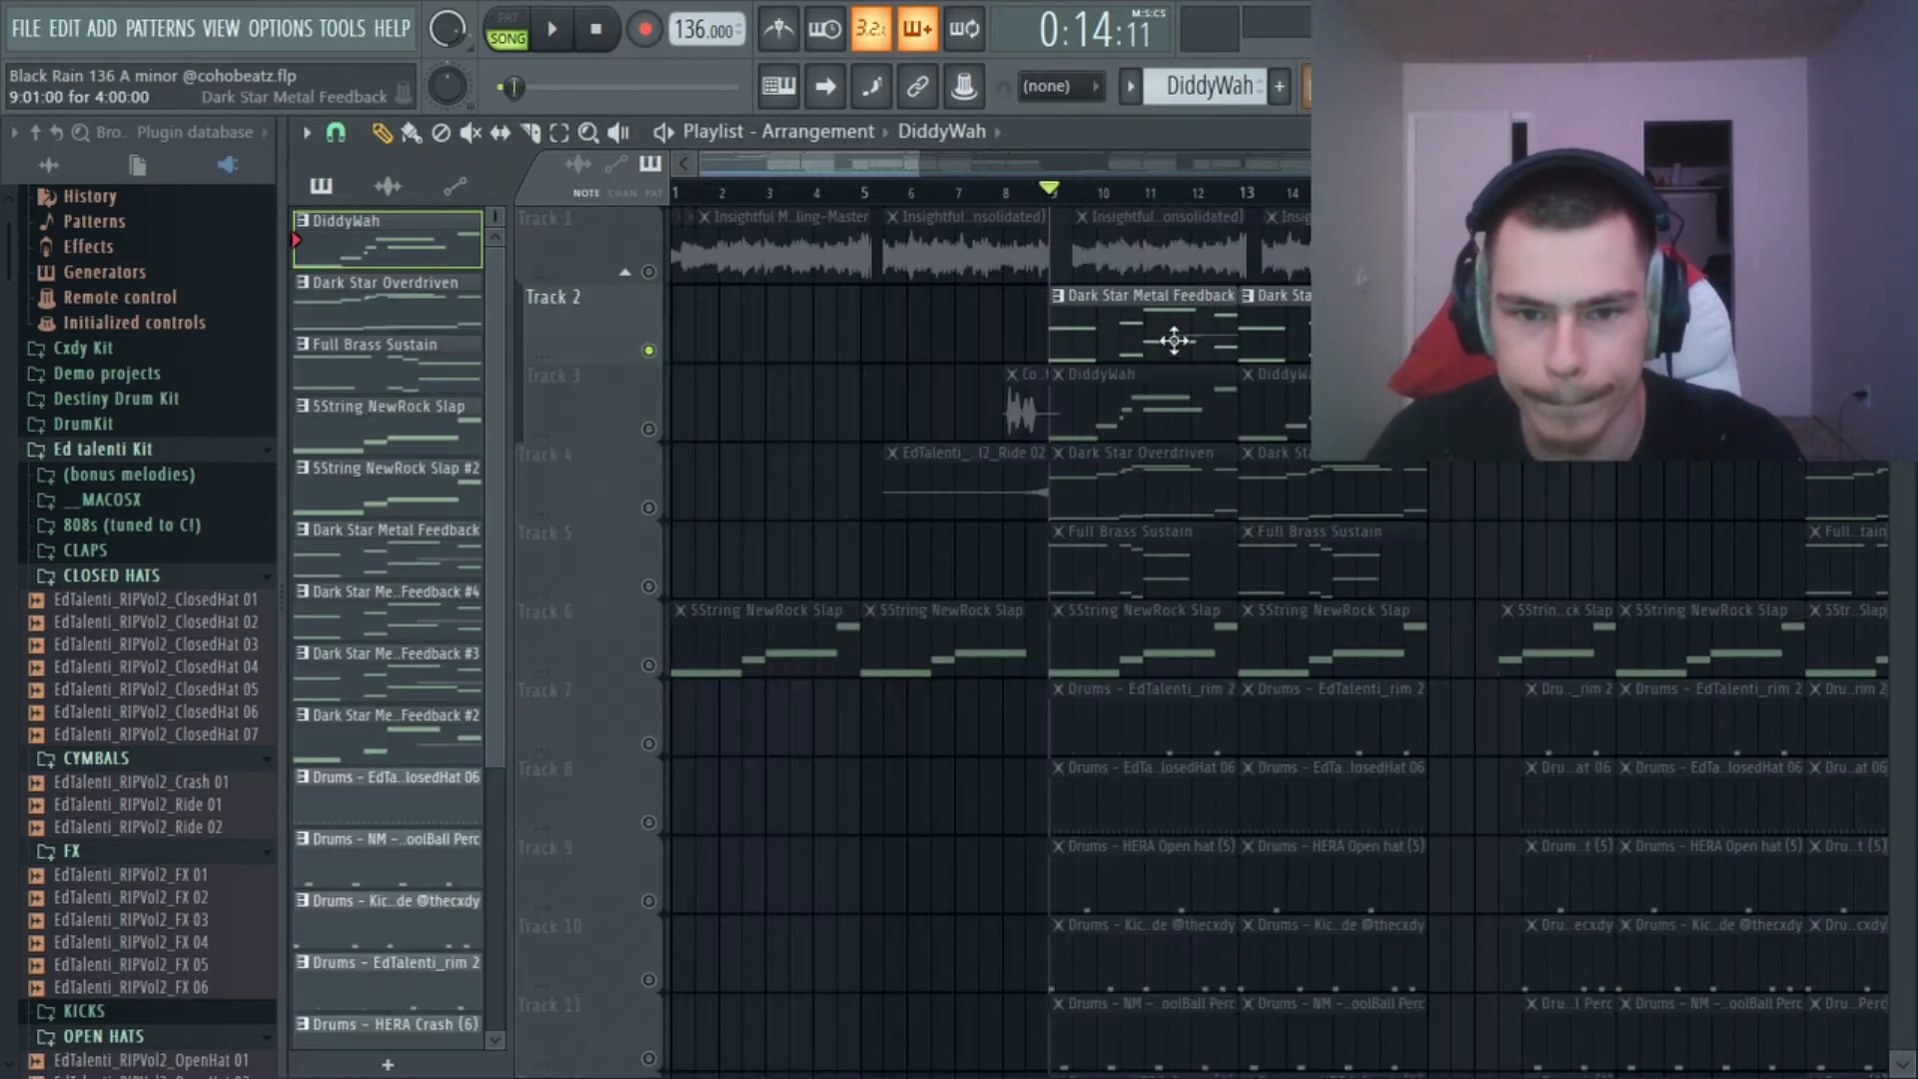
Open the Dark Star Metal Feedback channel's FLEX instrument to view its Essential Guitars preset, and close it.
left_click(1173, 341)
key("F6")
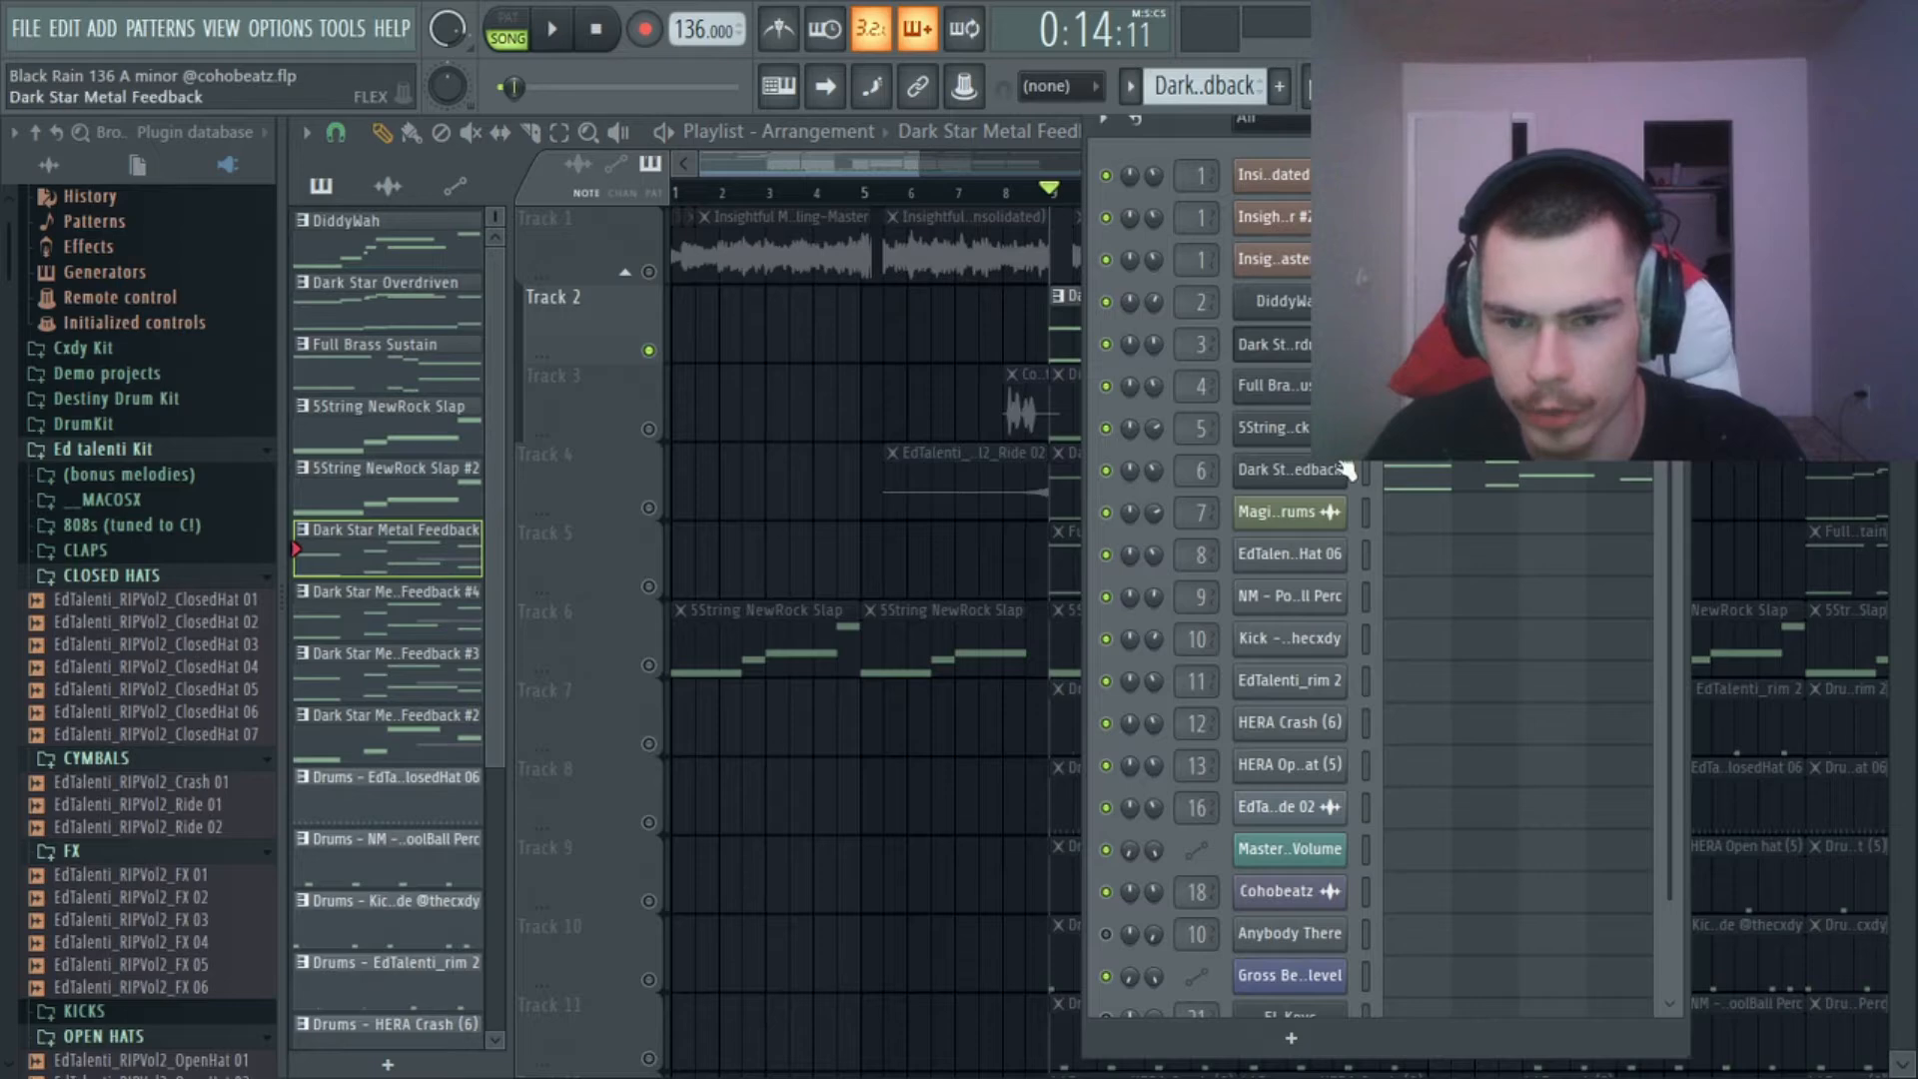
left_click(1288, 469)
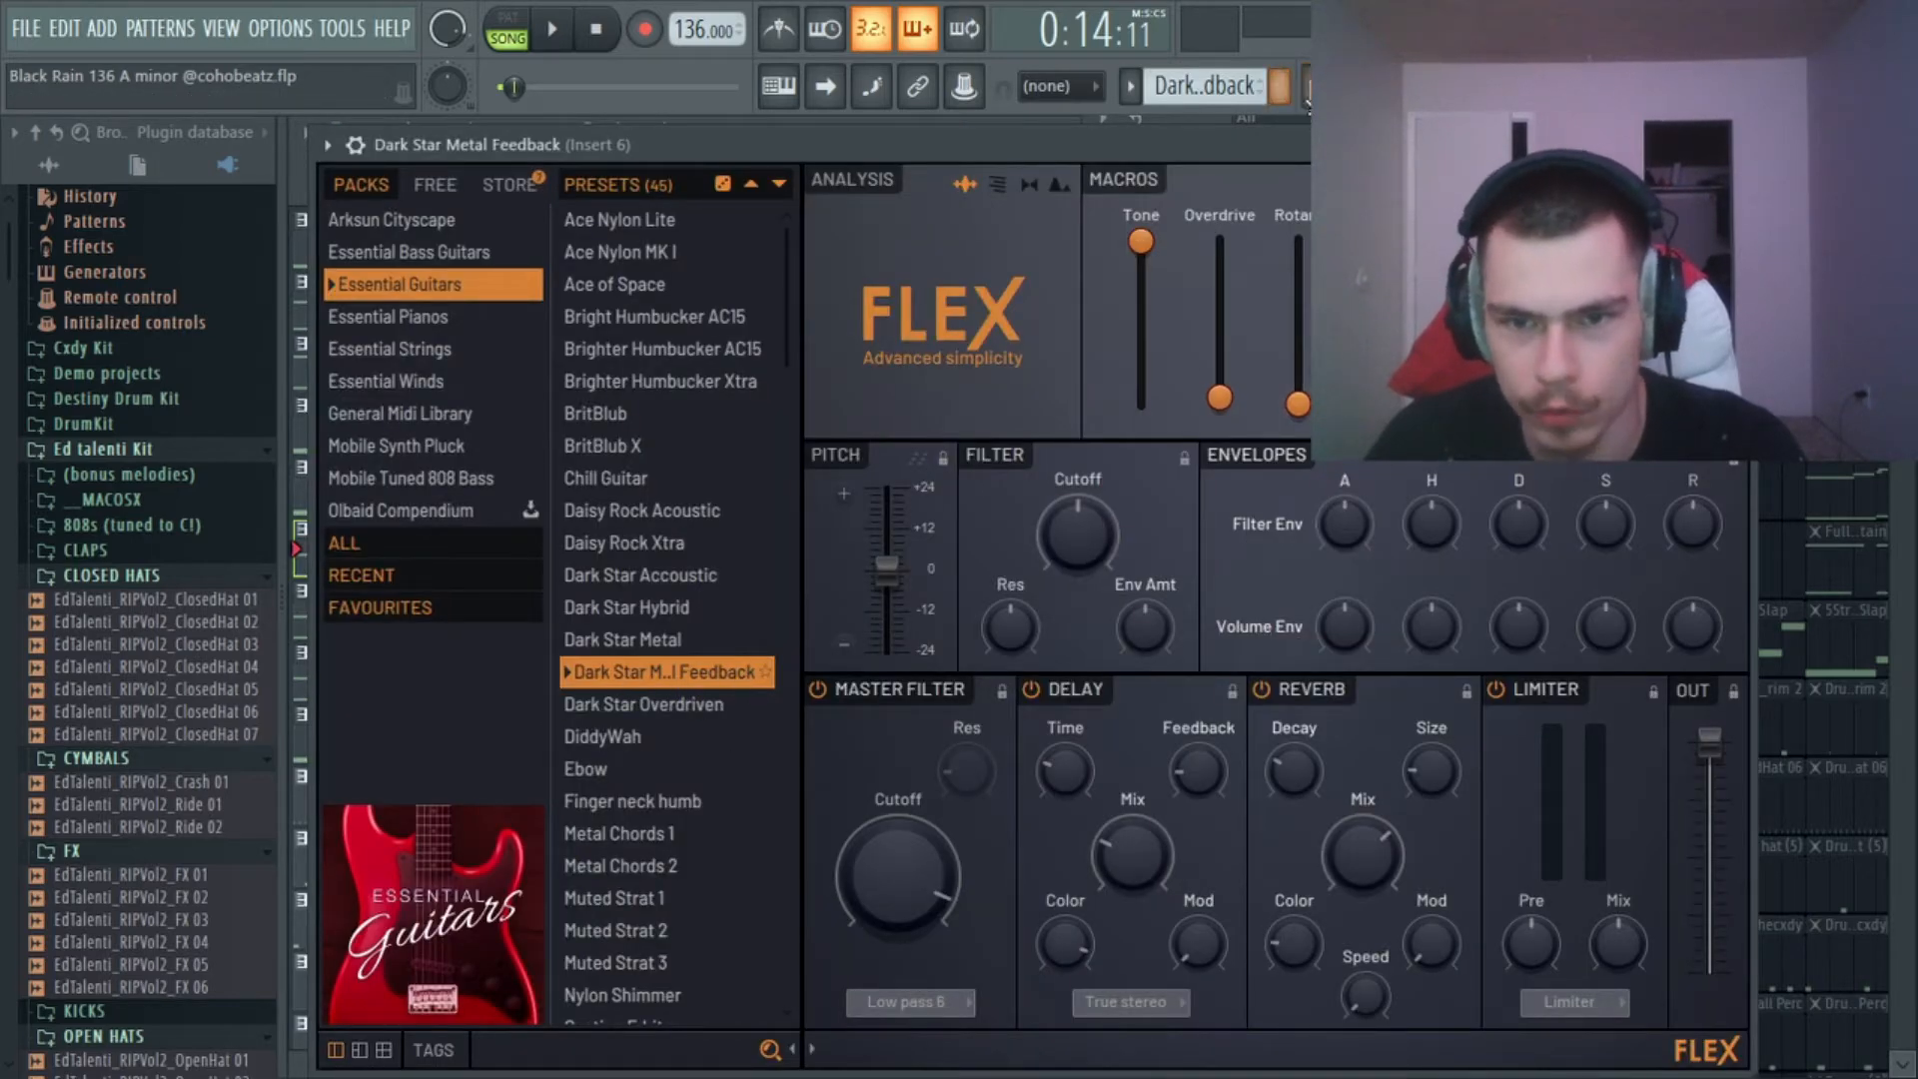
left_click(1324, 87)
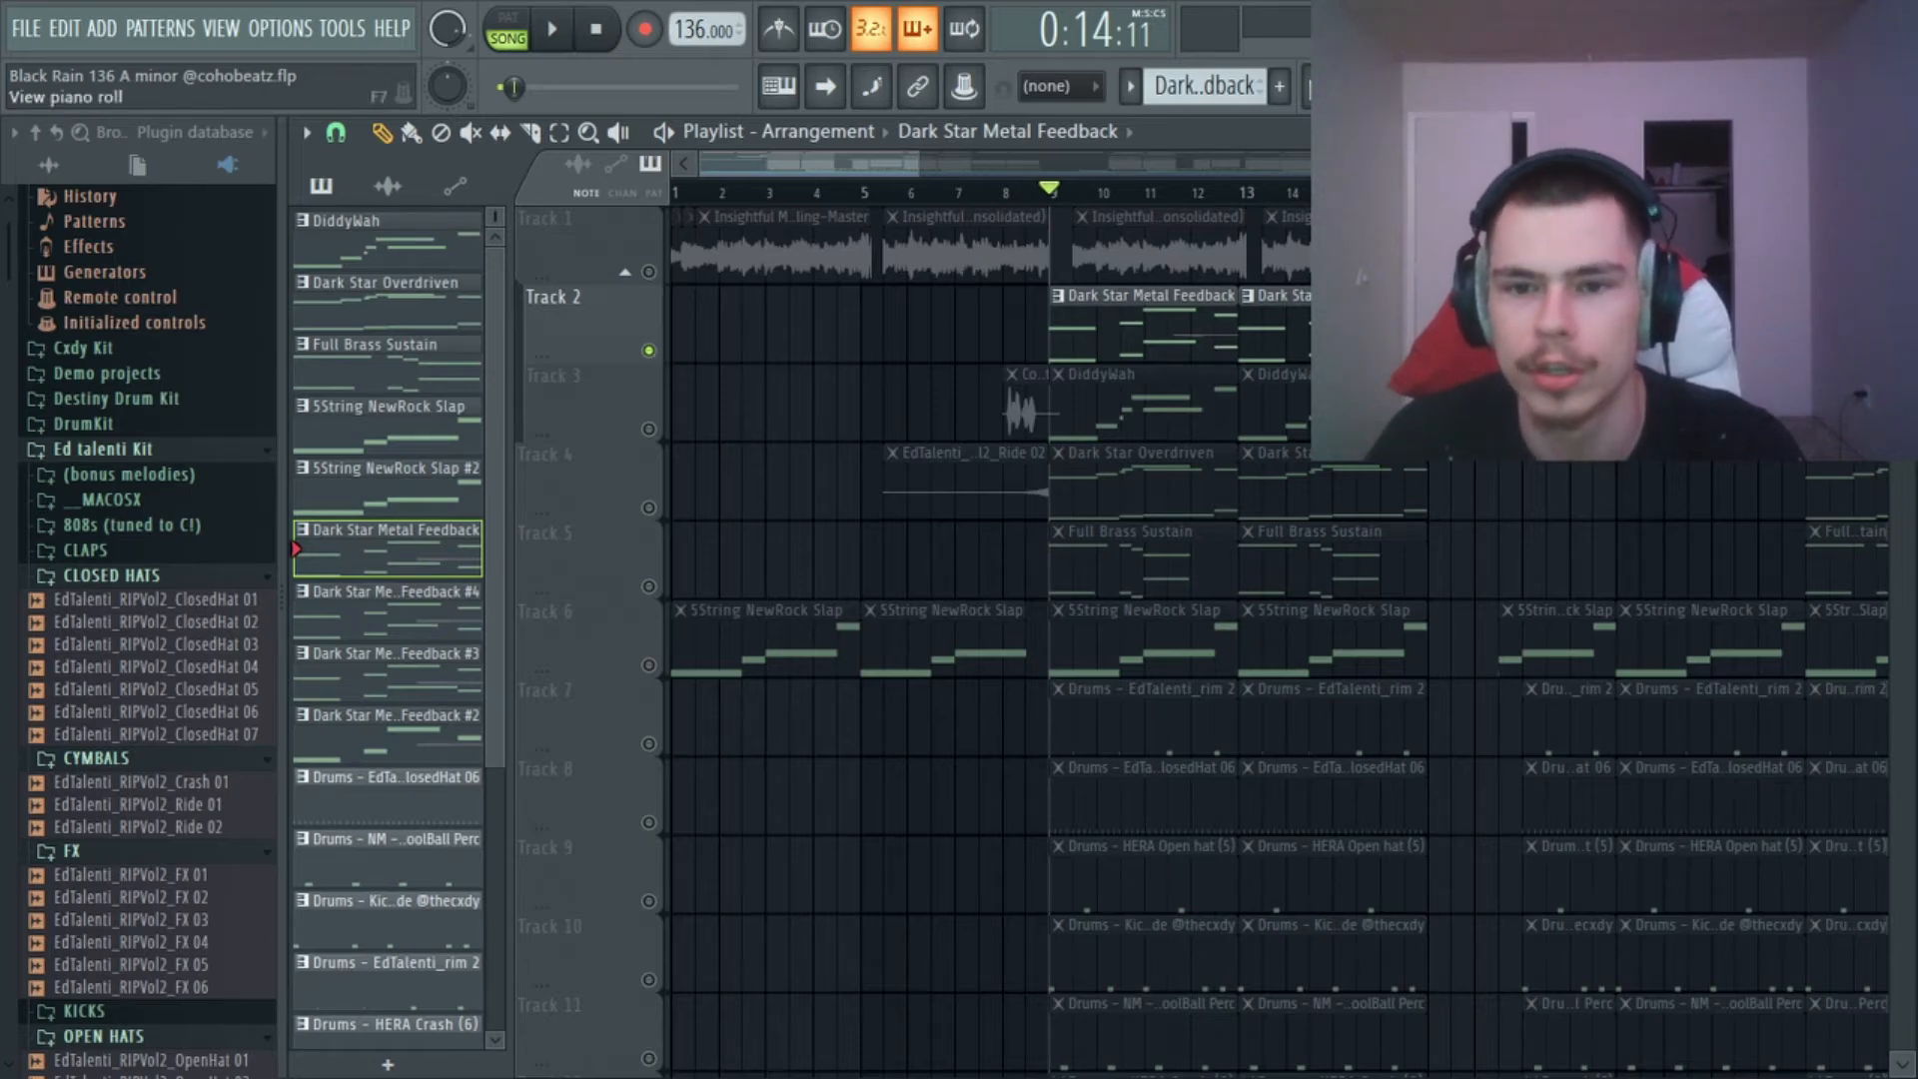
Play Dark Star Metal Feedback from bar 9 while examining its notes in the piano roll, and return to the playlist.
left_click(1375, 87)
scroll(1344, 469, "down", 3)
scroll(699, 520, "up", 1)
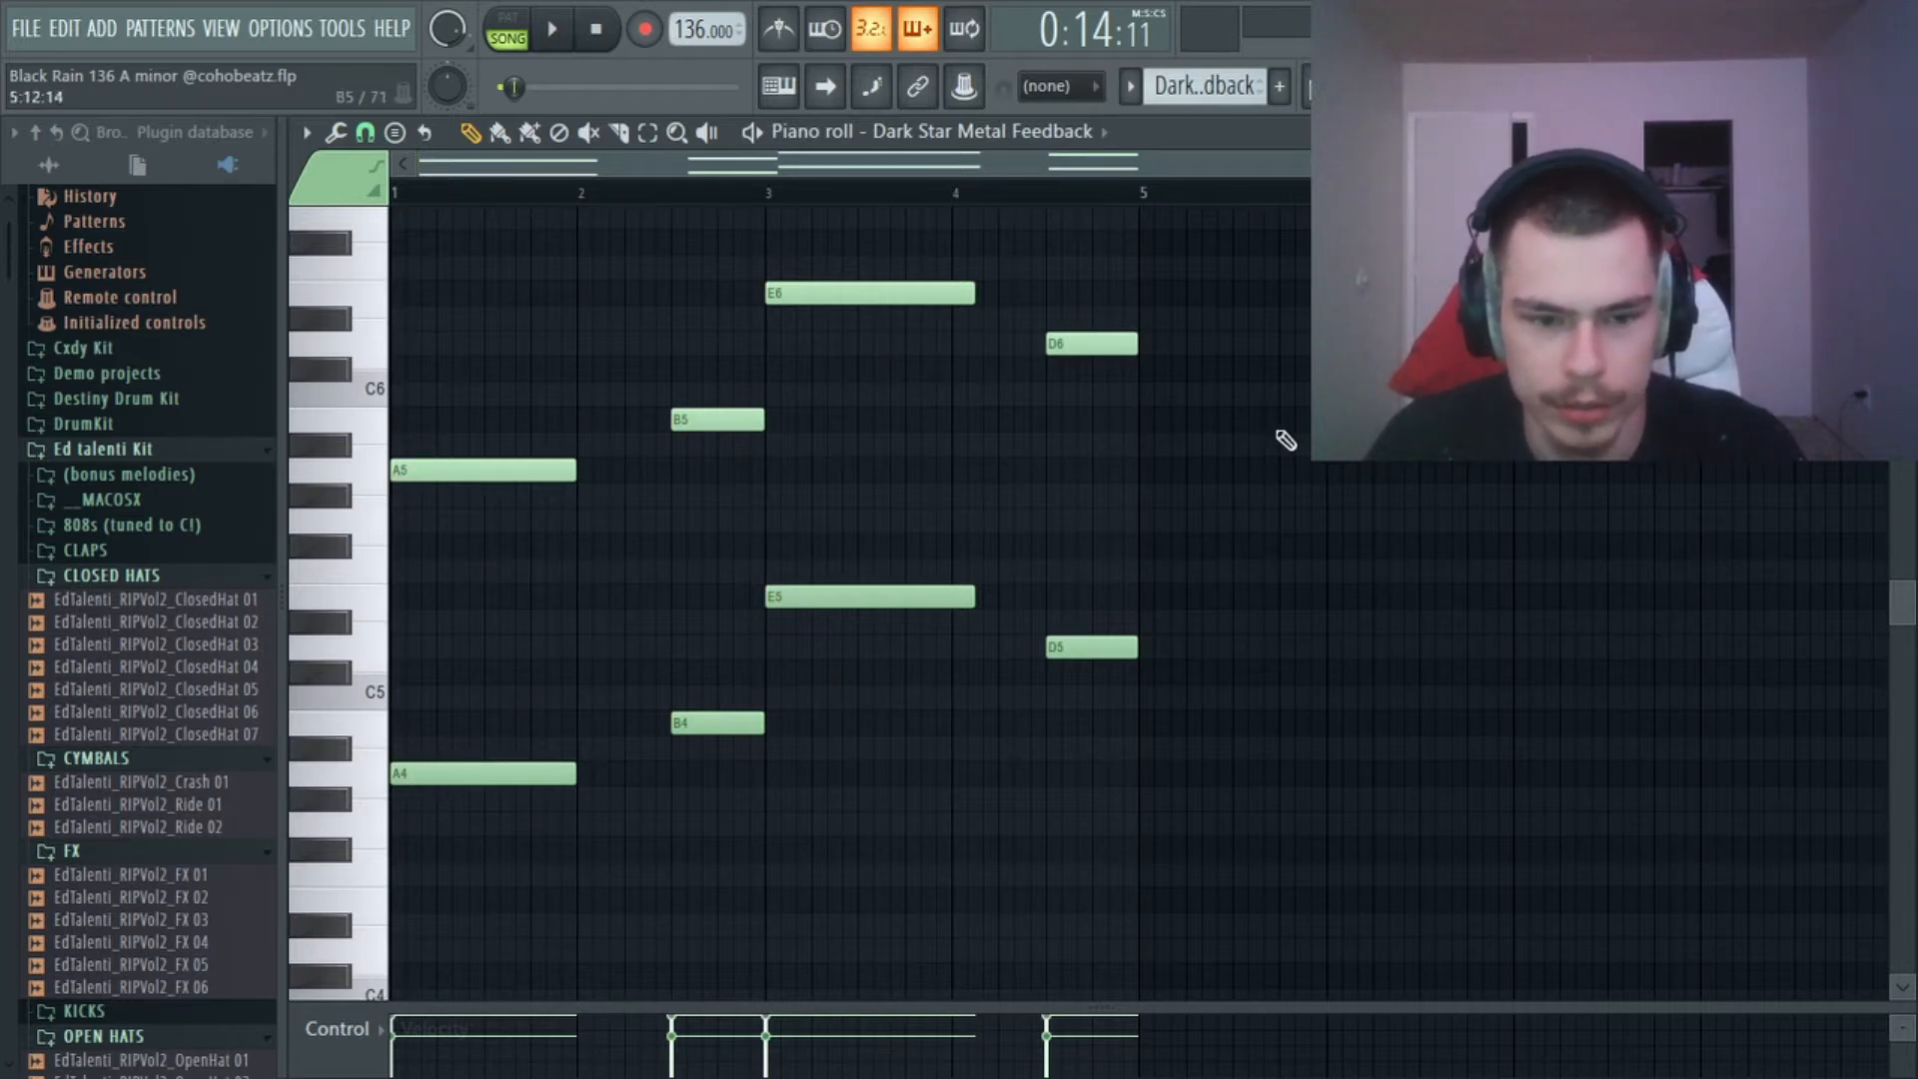
key("space")
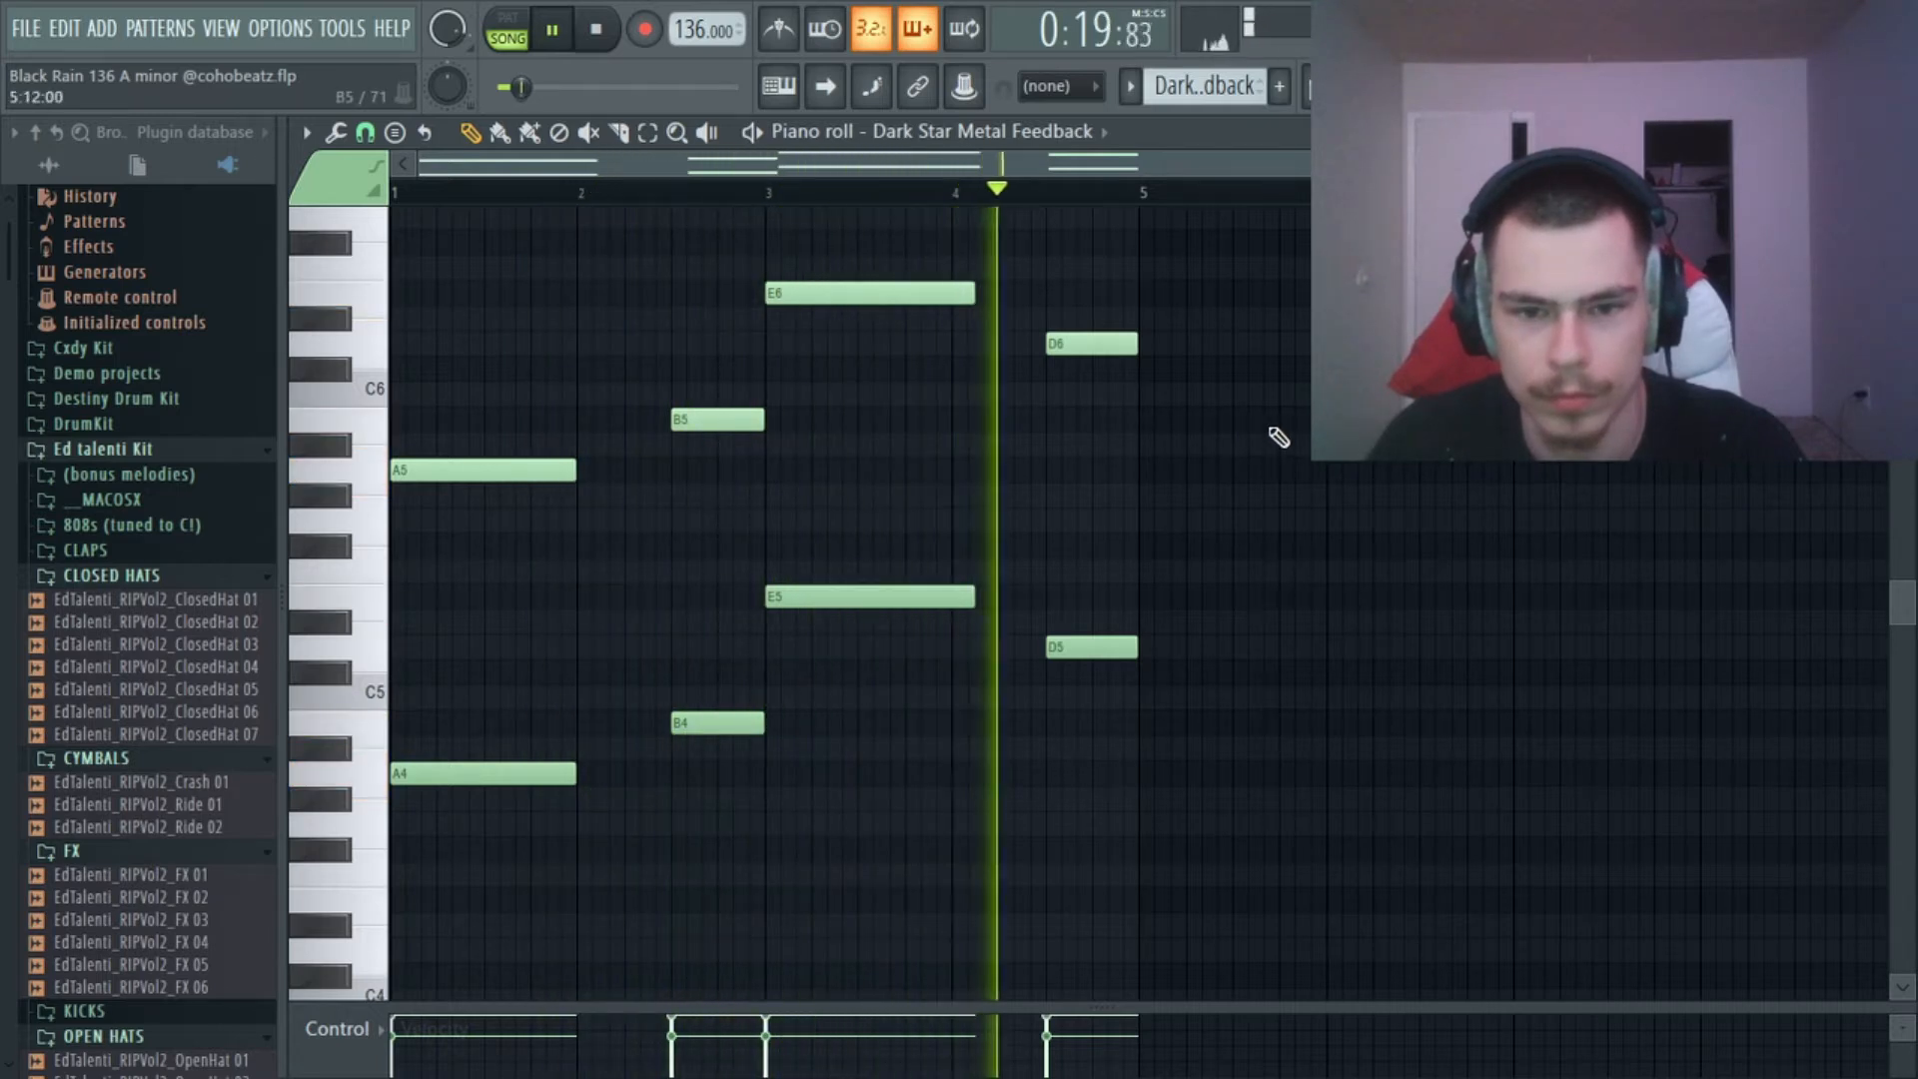
key("space")
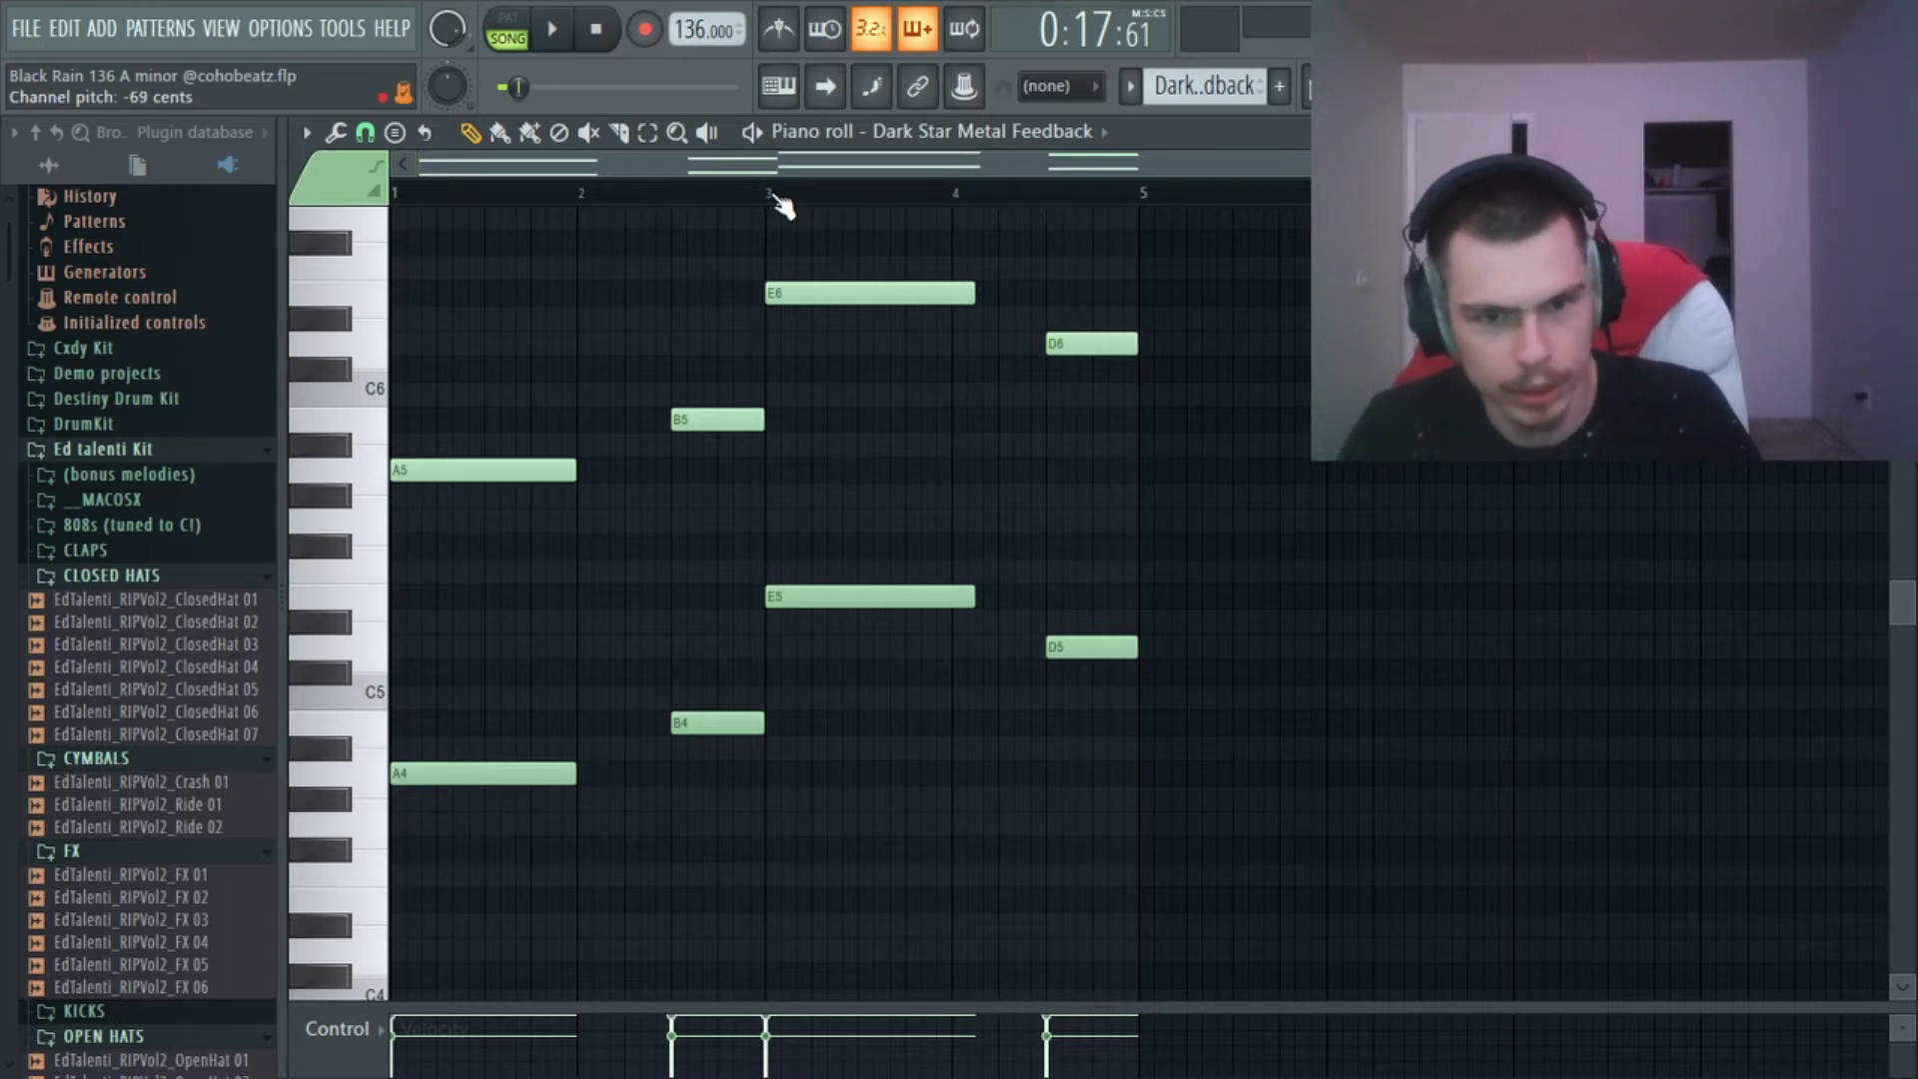
key("space")
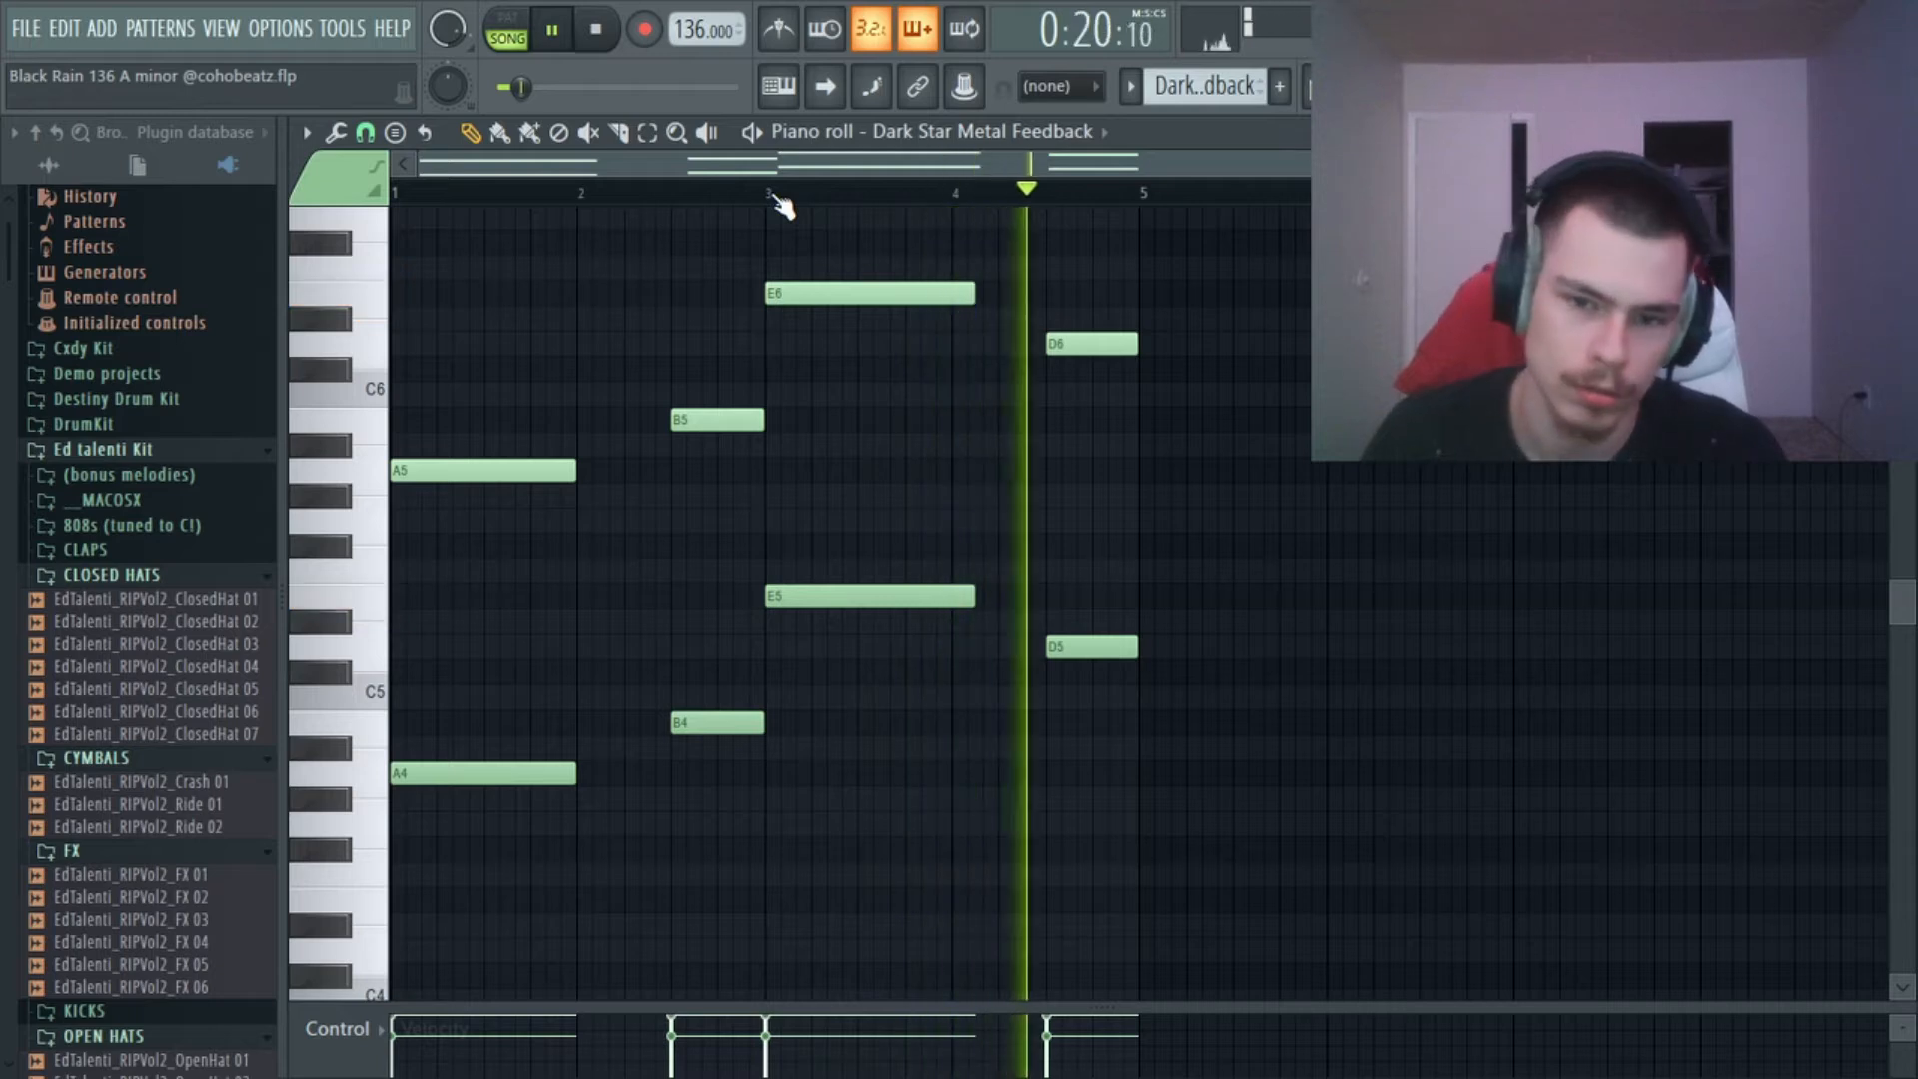
key("space")
key("F5")
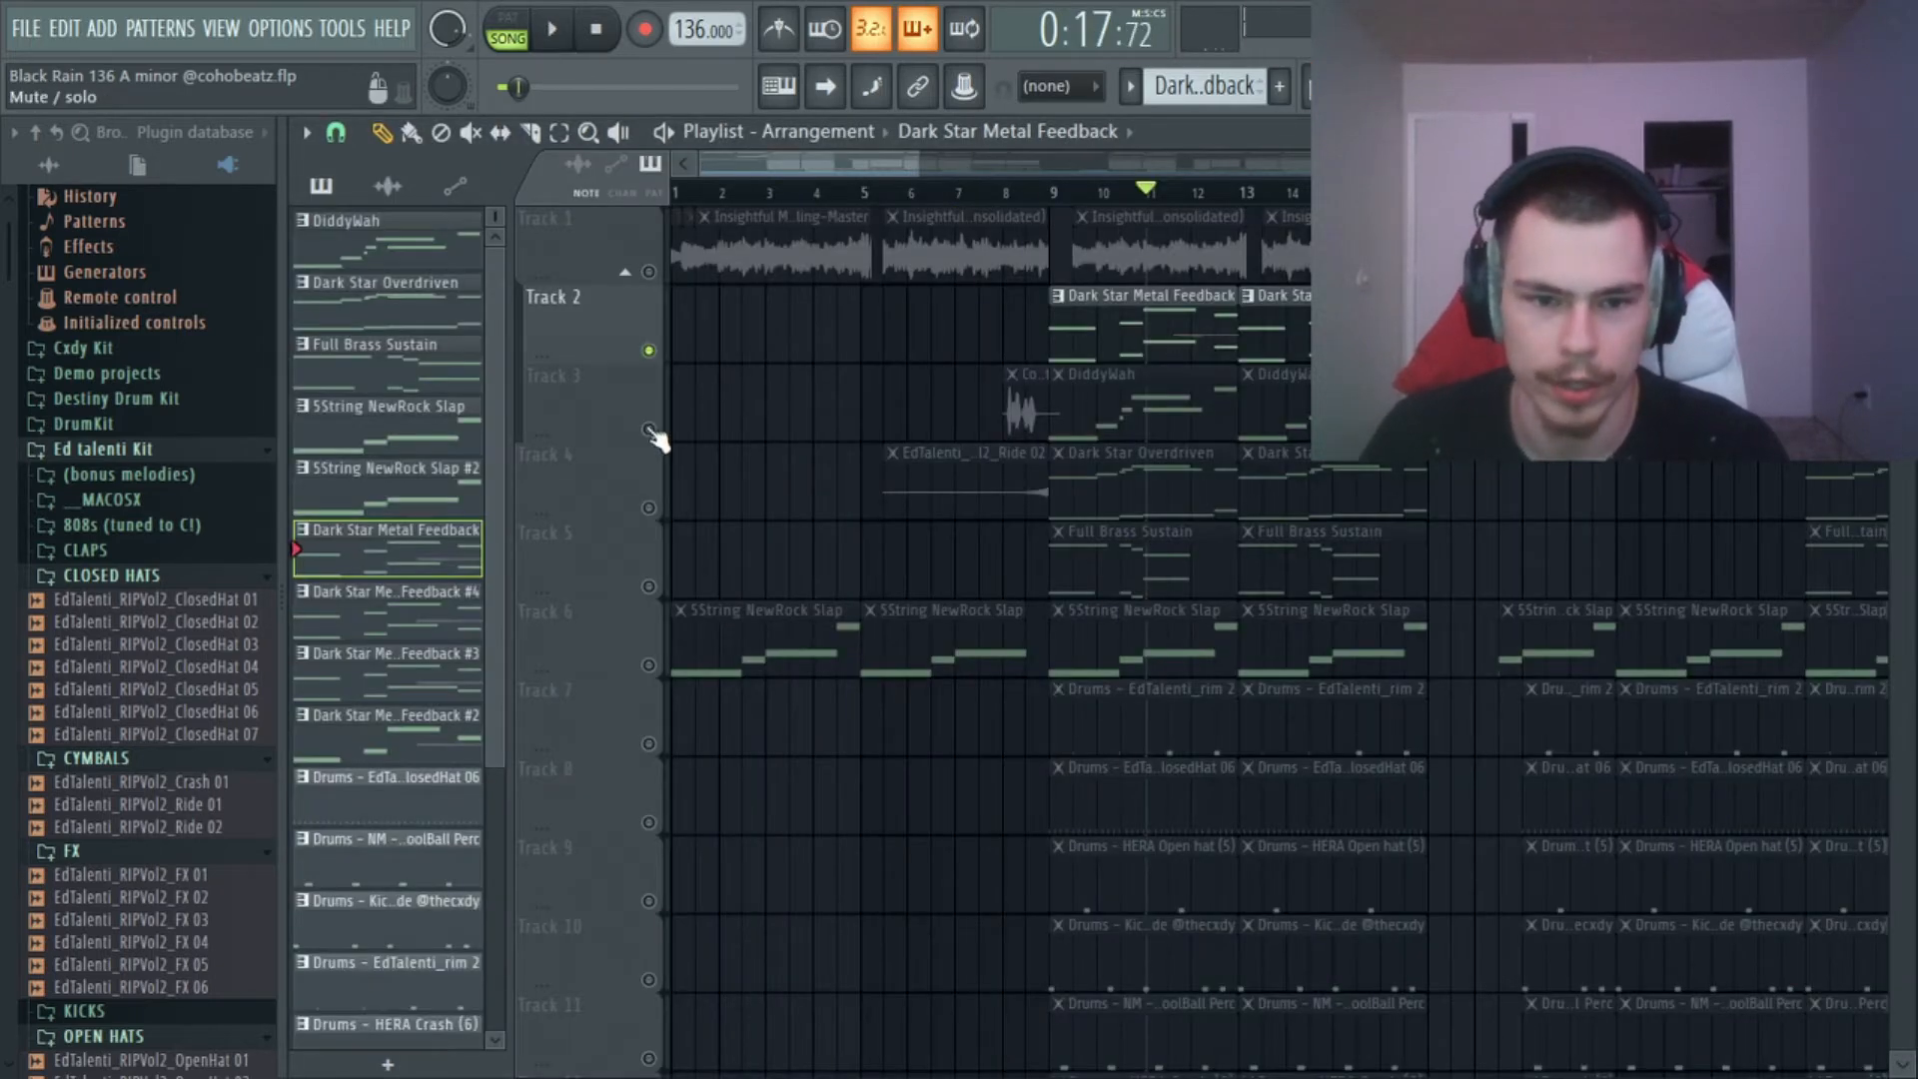
Unmute Tracks 3, 4, 5 and 6 alongside Track 2.
left_click(649, 429)
left_click(649, 507)
left_click(650, 587)
left_click(649, 665)
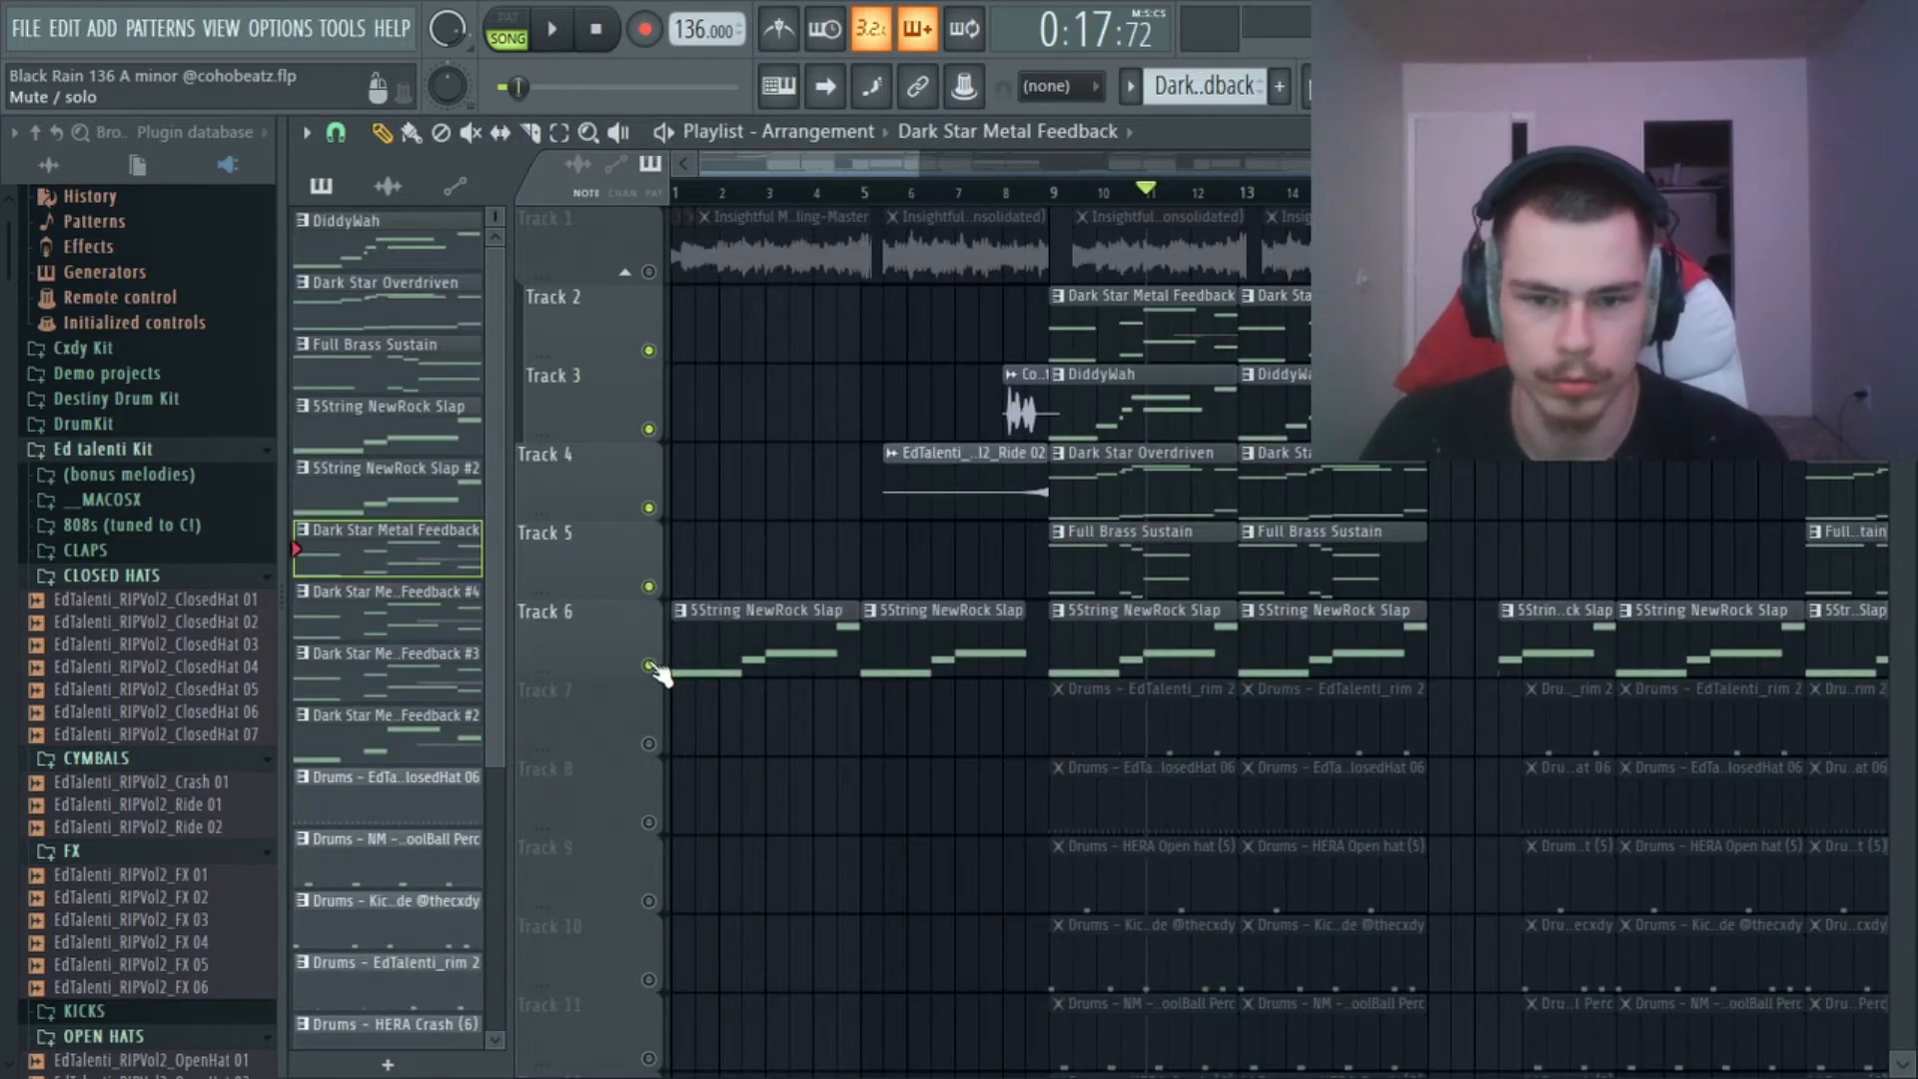
Unmute the sample on Track 1 and play all the melodic layers together from bar 9.
left_click(1054, 194)
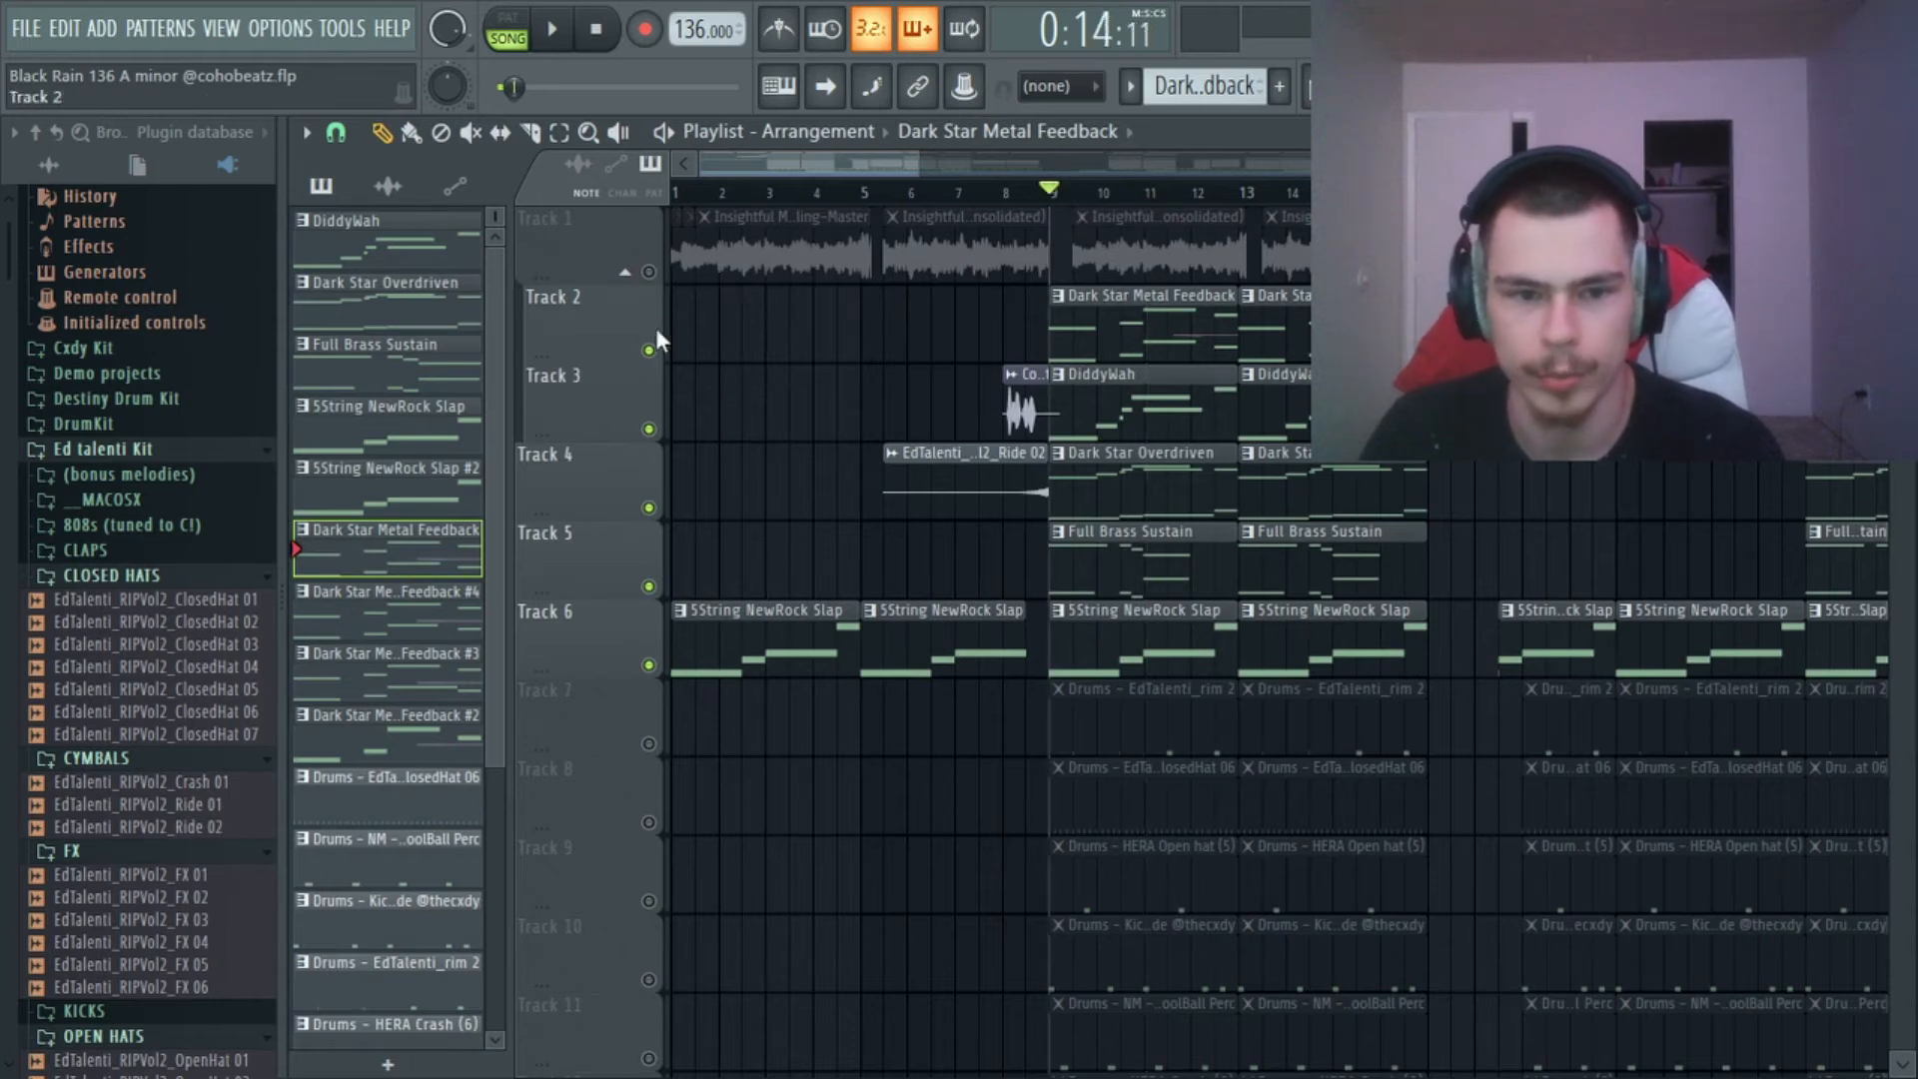
left_click(650, 272)
key("space")
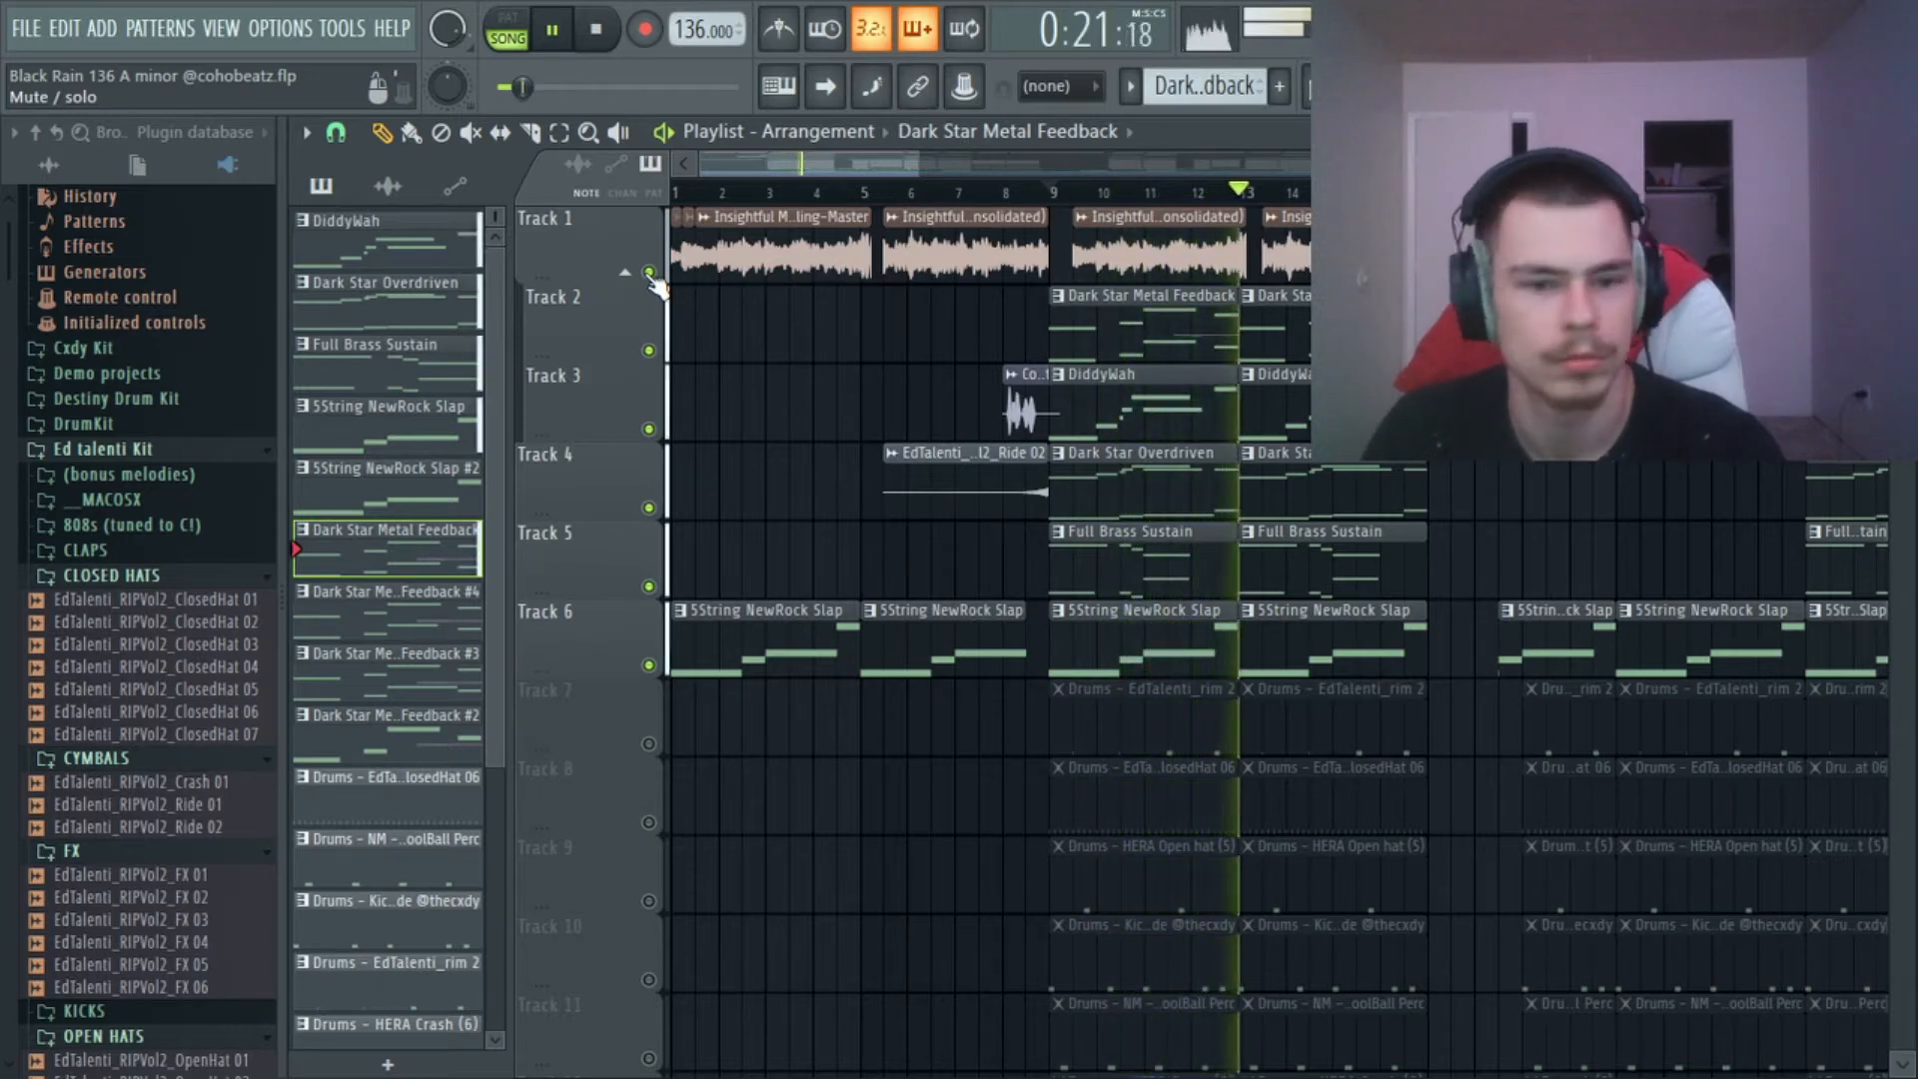
key("space")
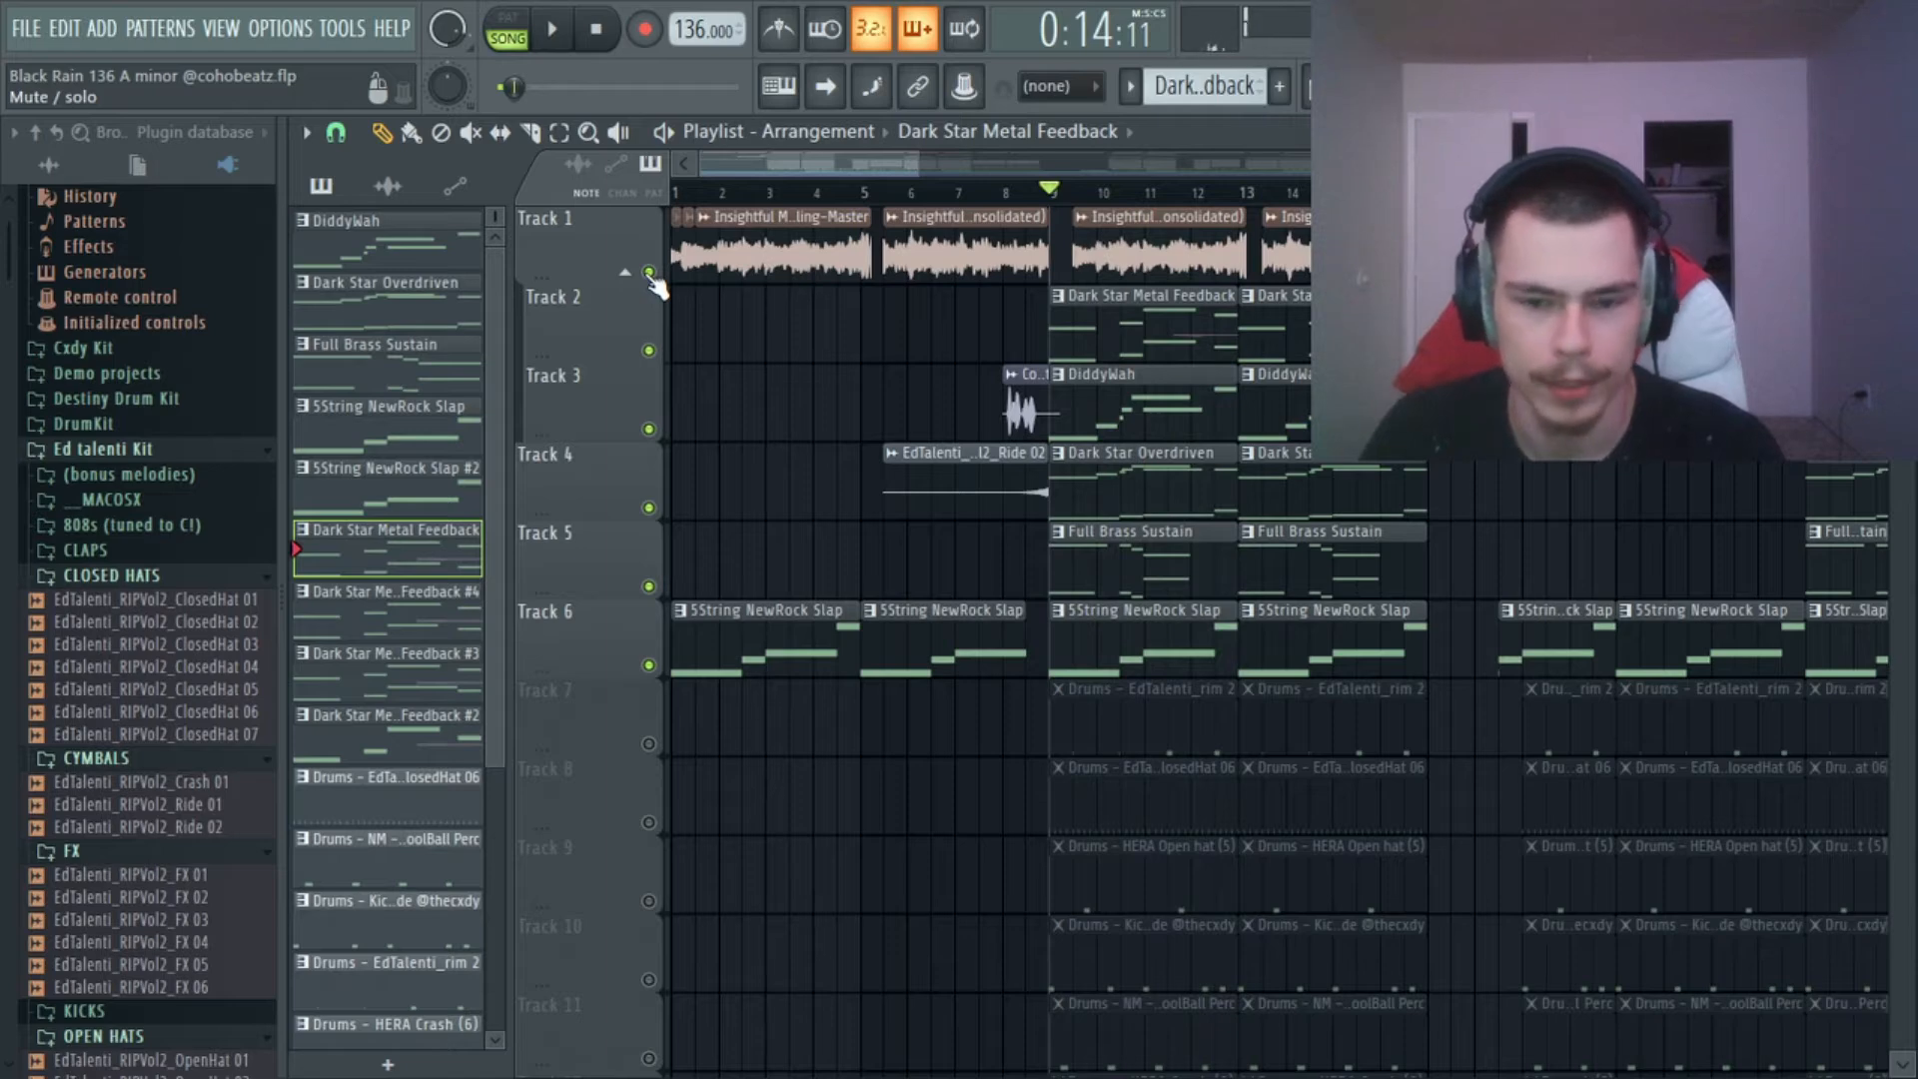
Examine the arrangement of the melodic, drum and automation tracks across the whole song.
scroll(1122, 197, "down", 2)
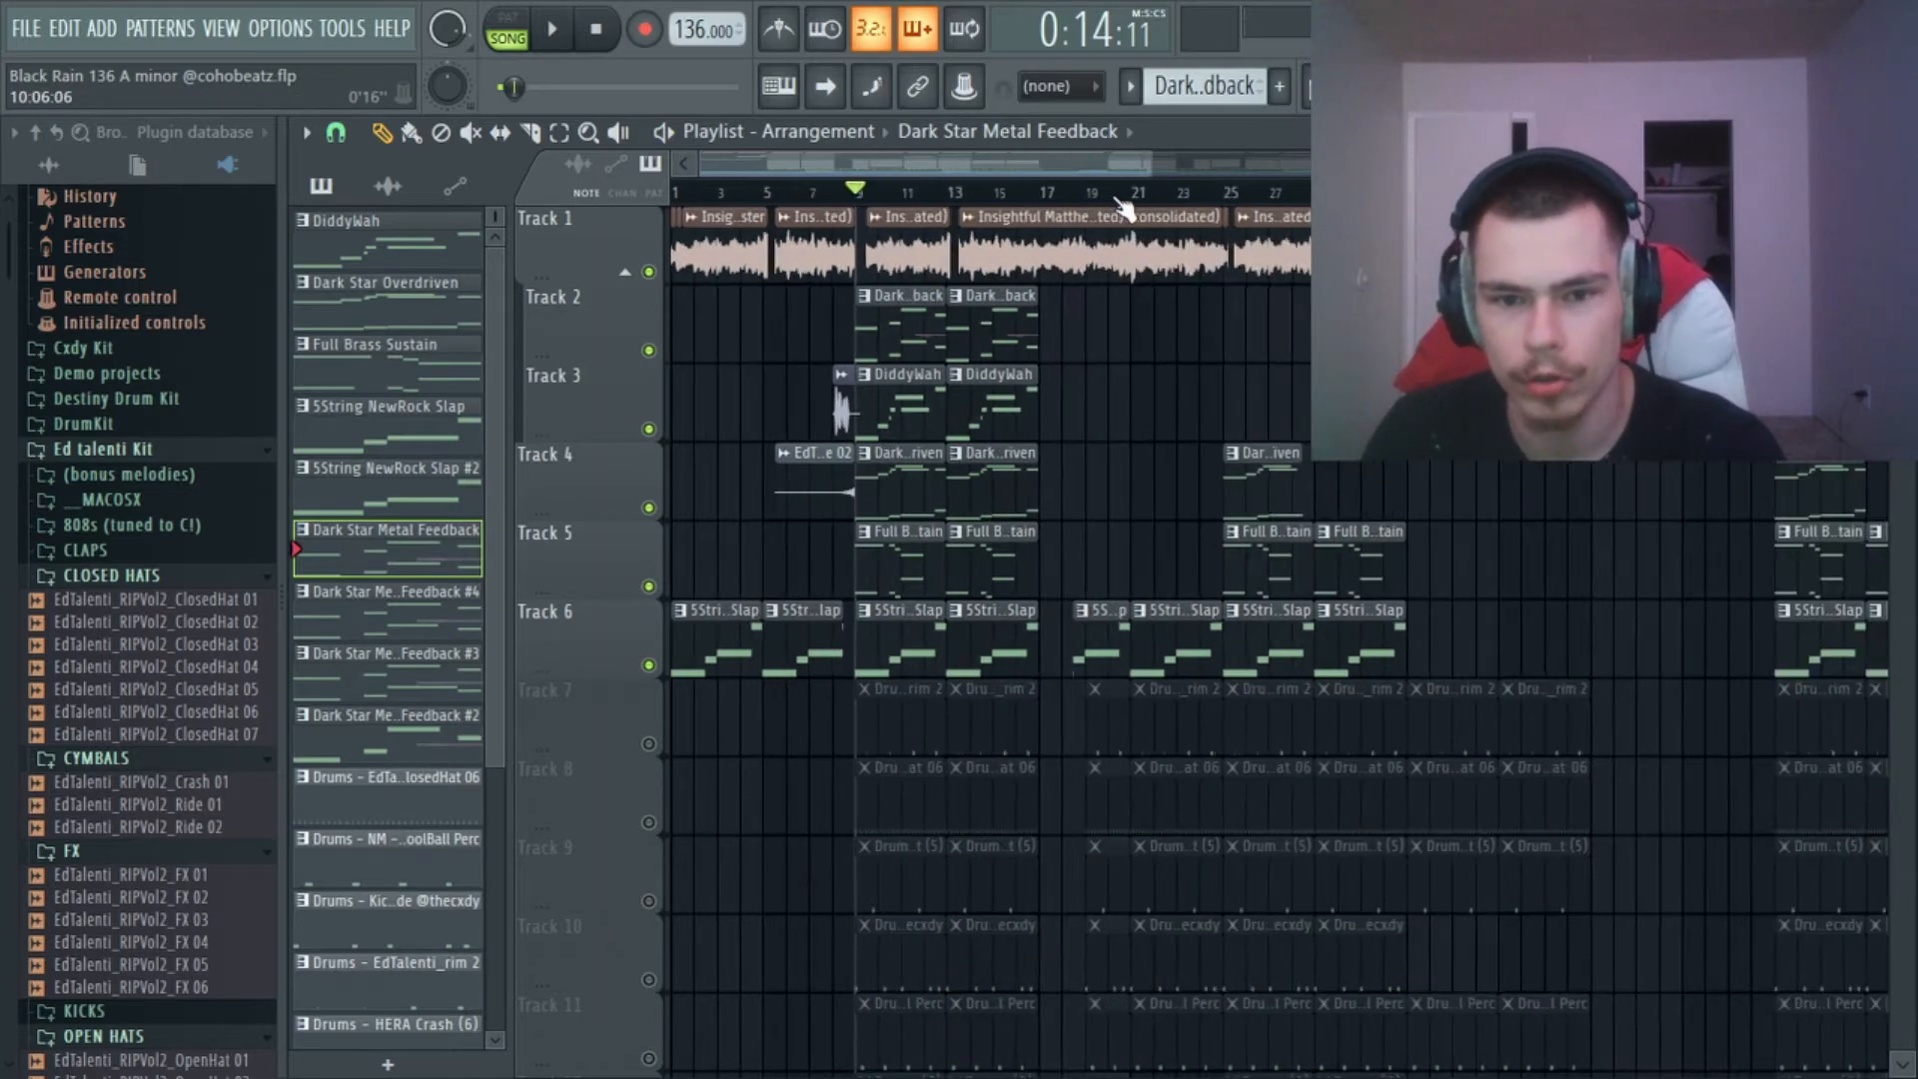
scroll(984, 235, "down", 3)
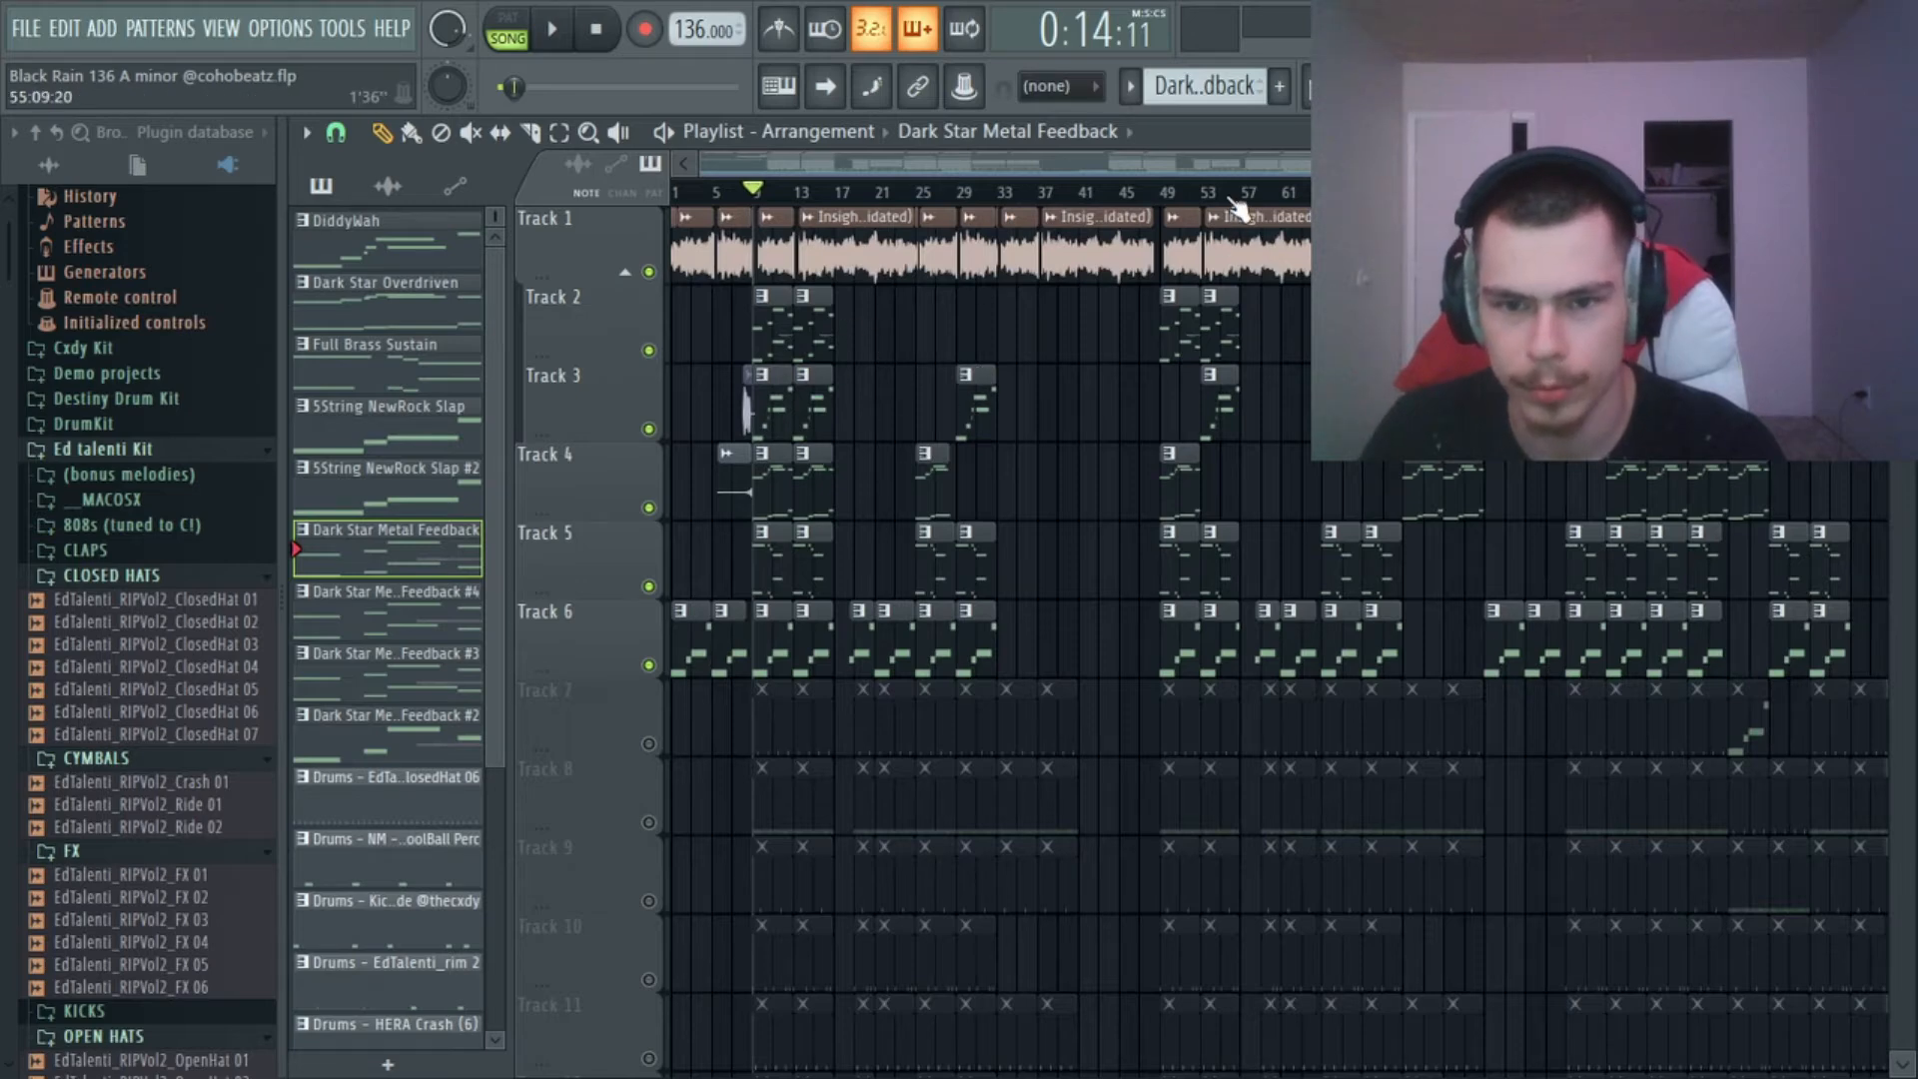
scroll(1249, 197, "up", 2)
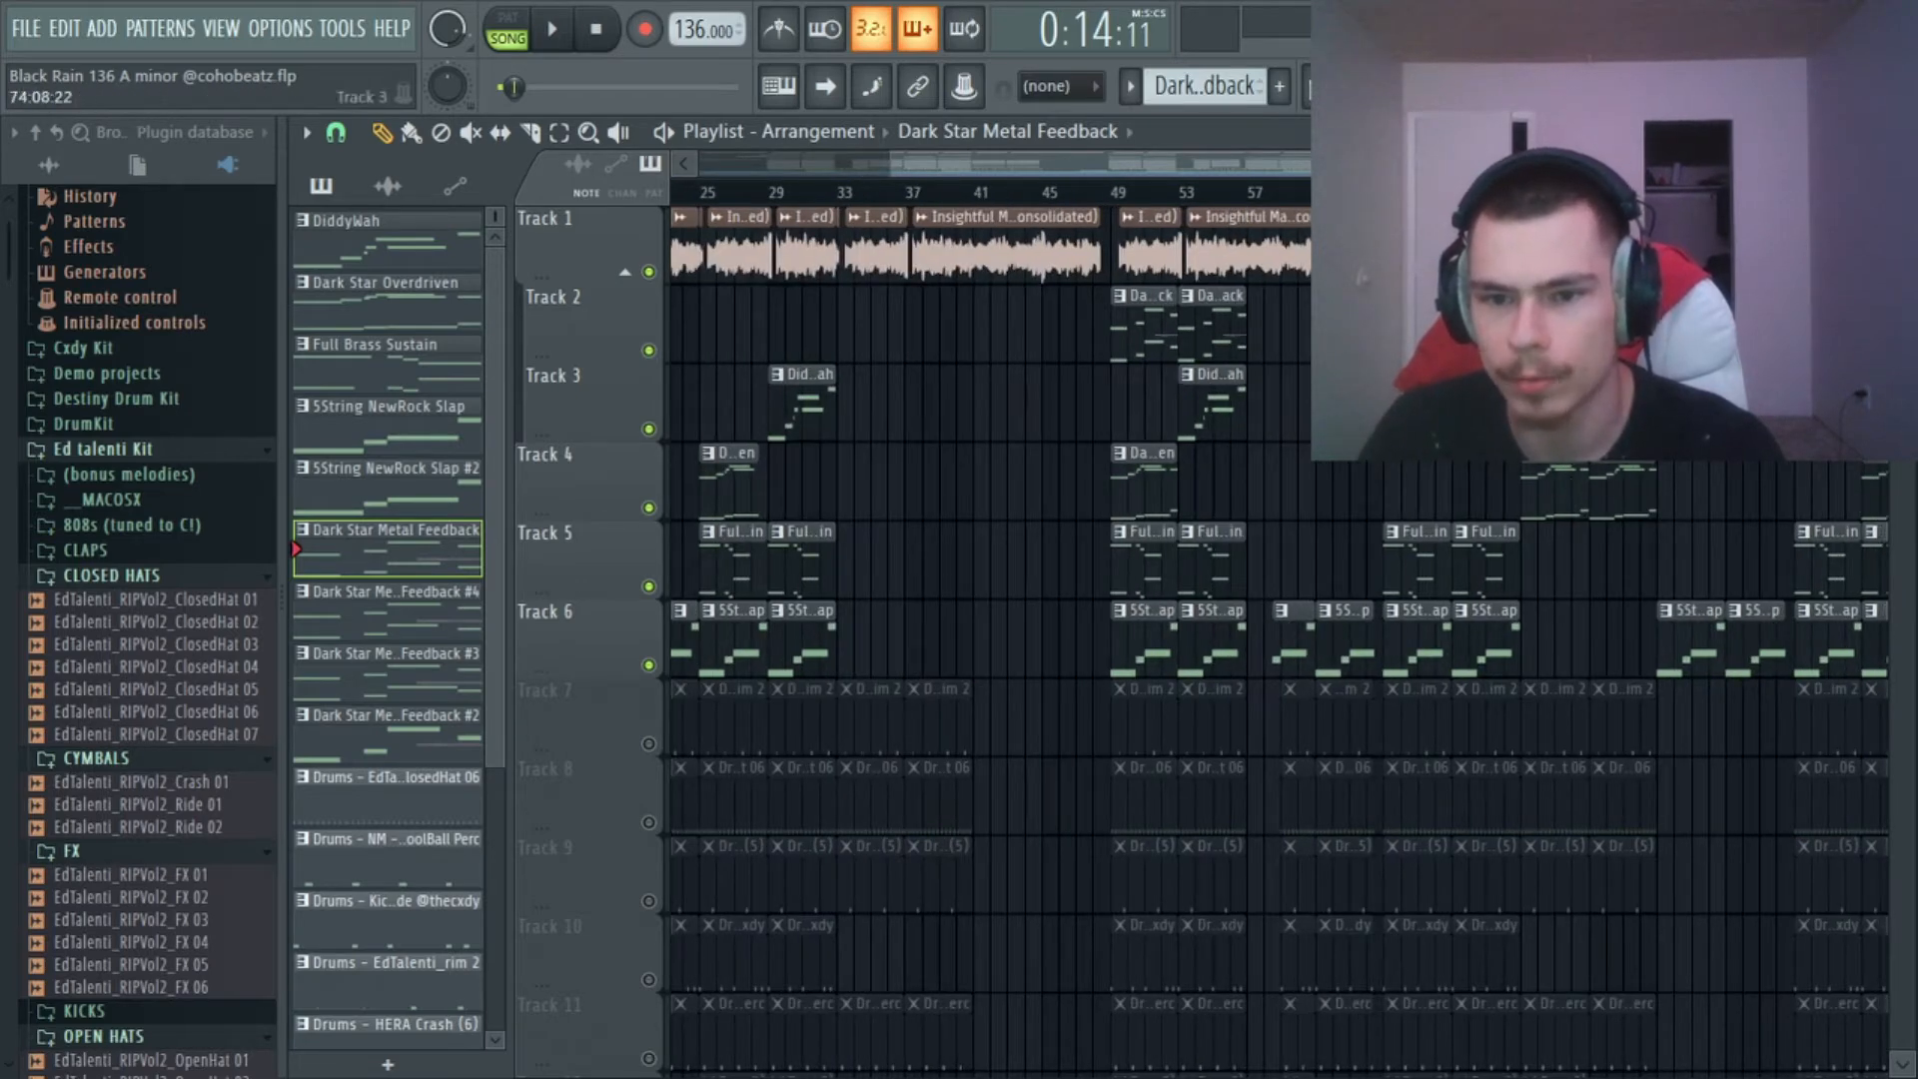
scroll(1554, 196, "down", 3)
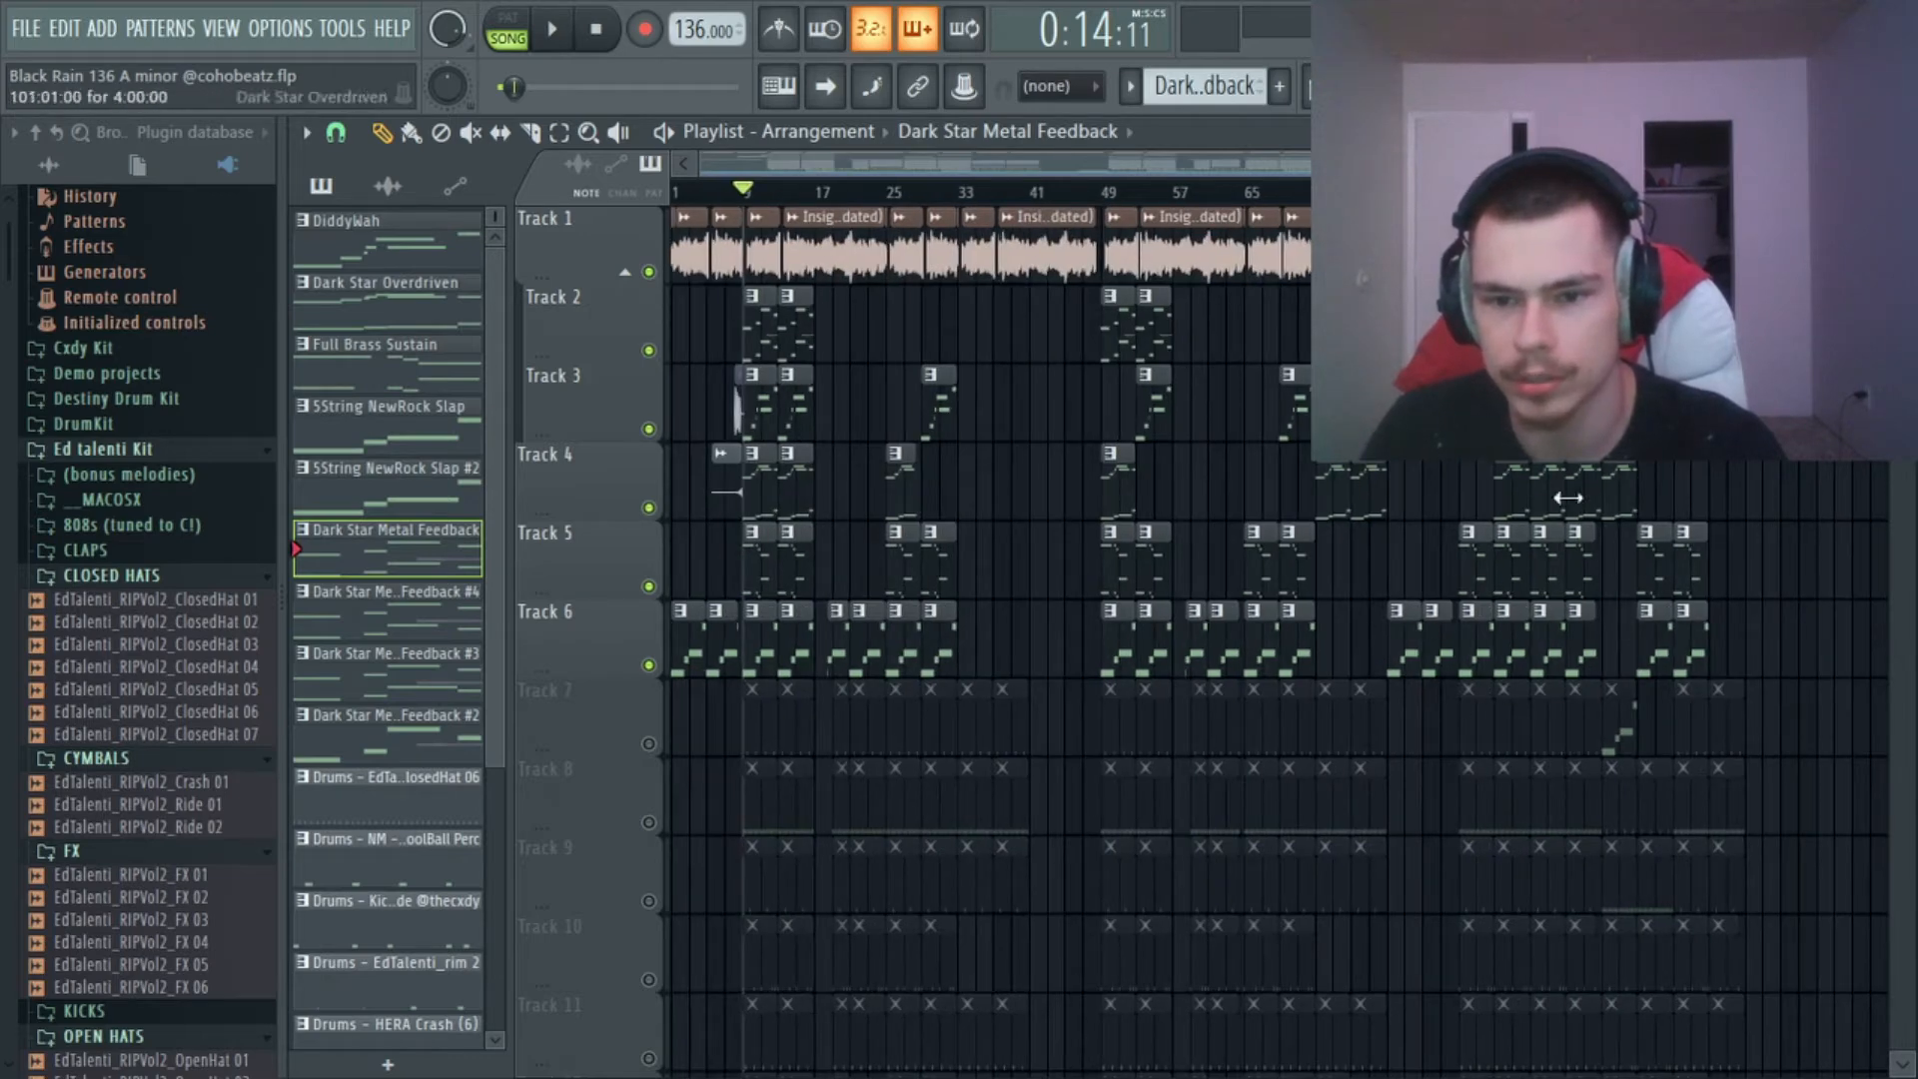
scroll(1630, 419, "down", 4)
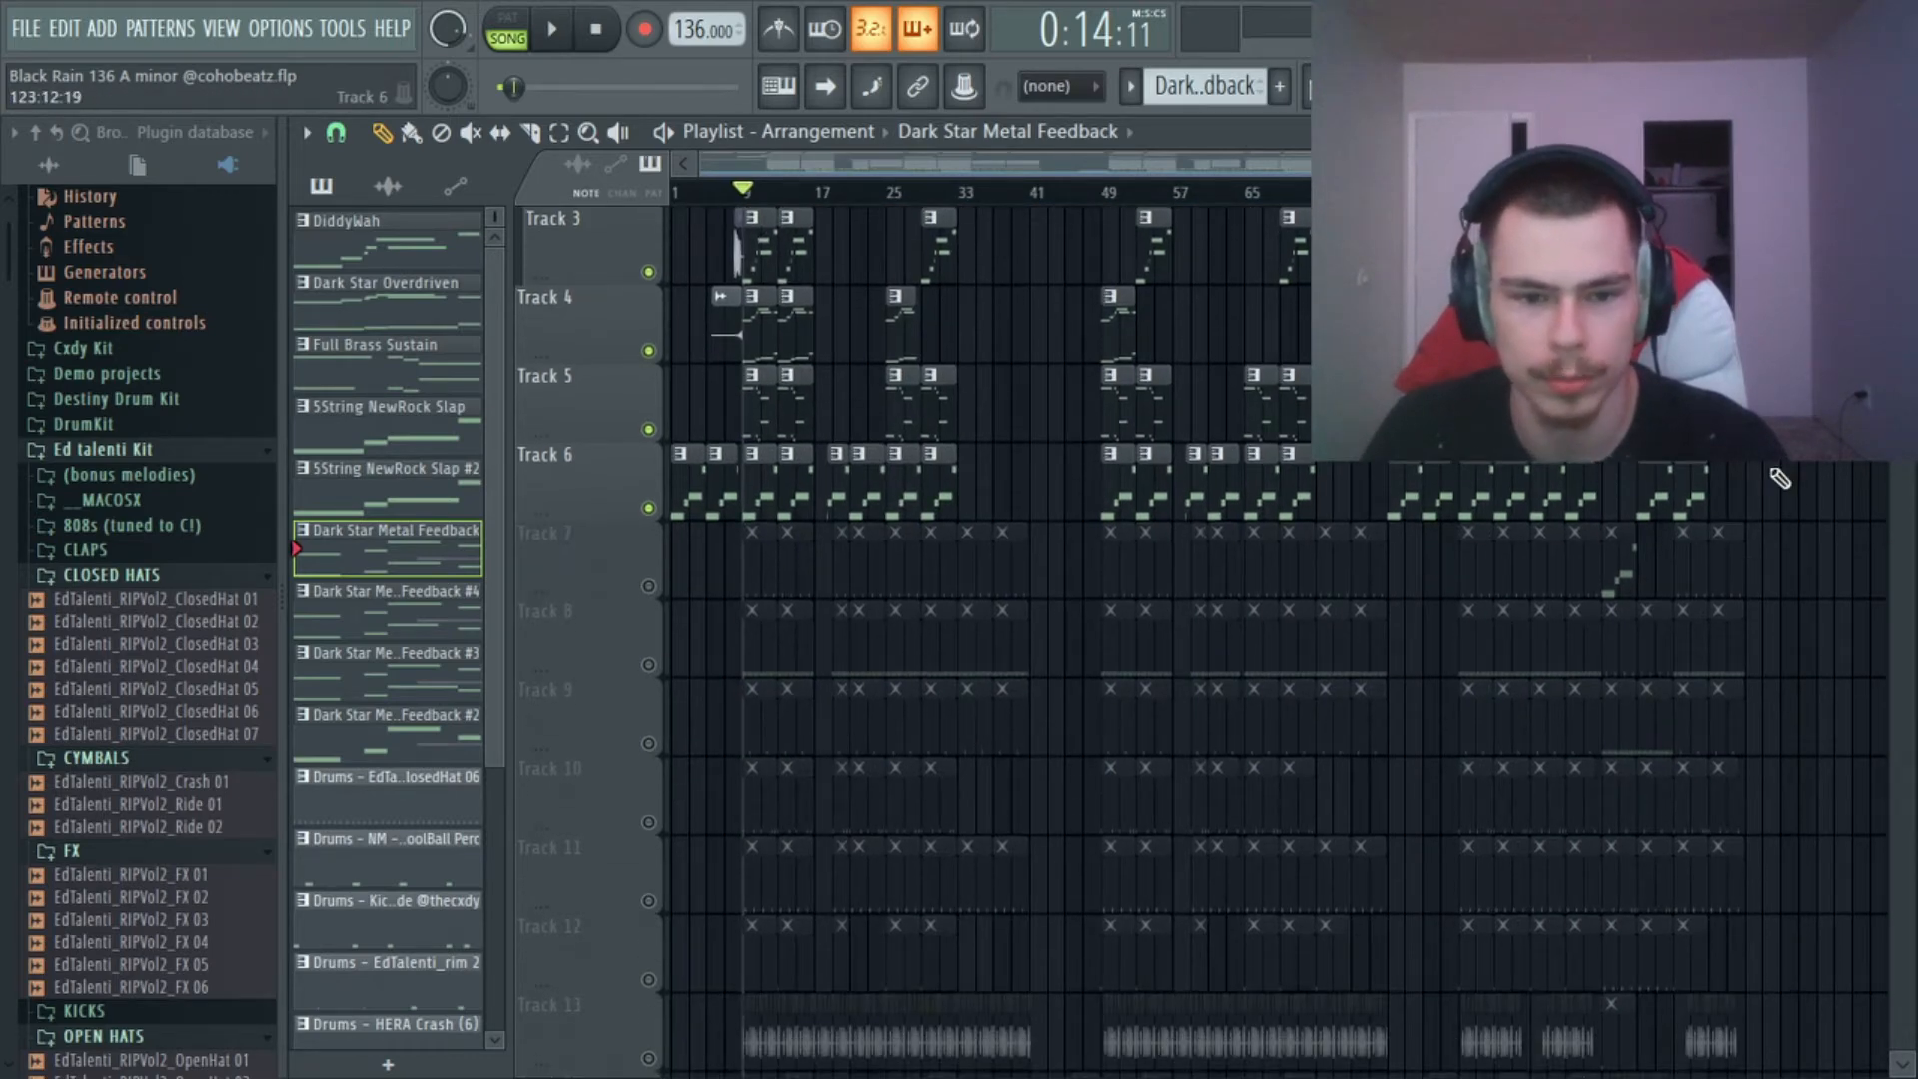
scroll(1631, 419, "down", 3)
scroll(1026, 314, "up", 7)
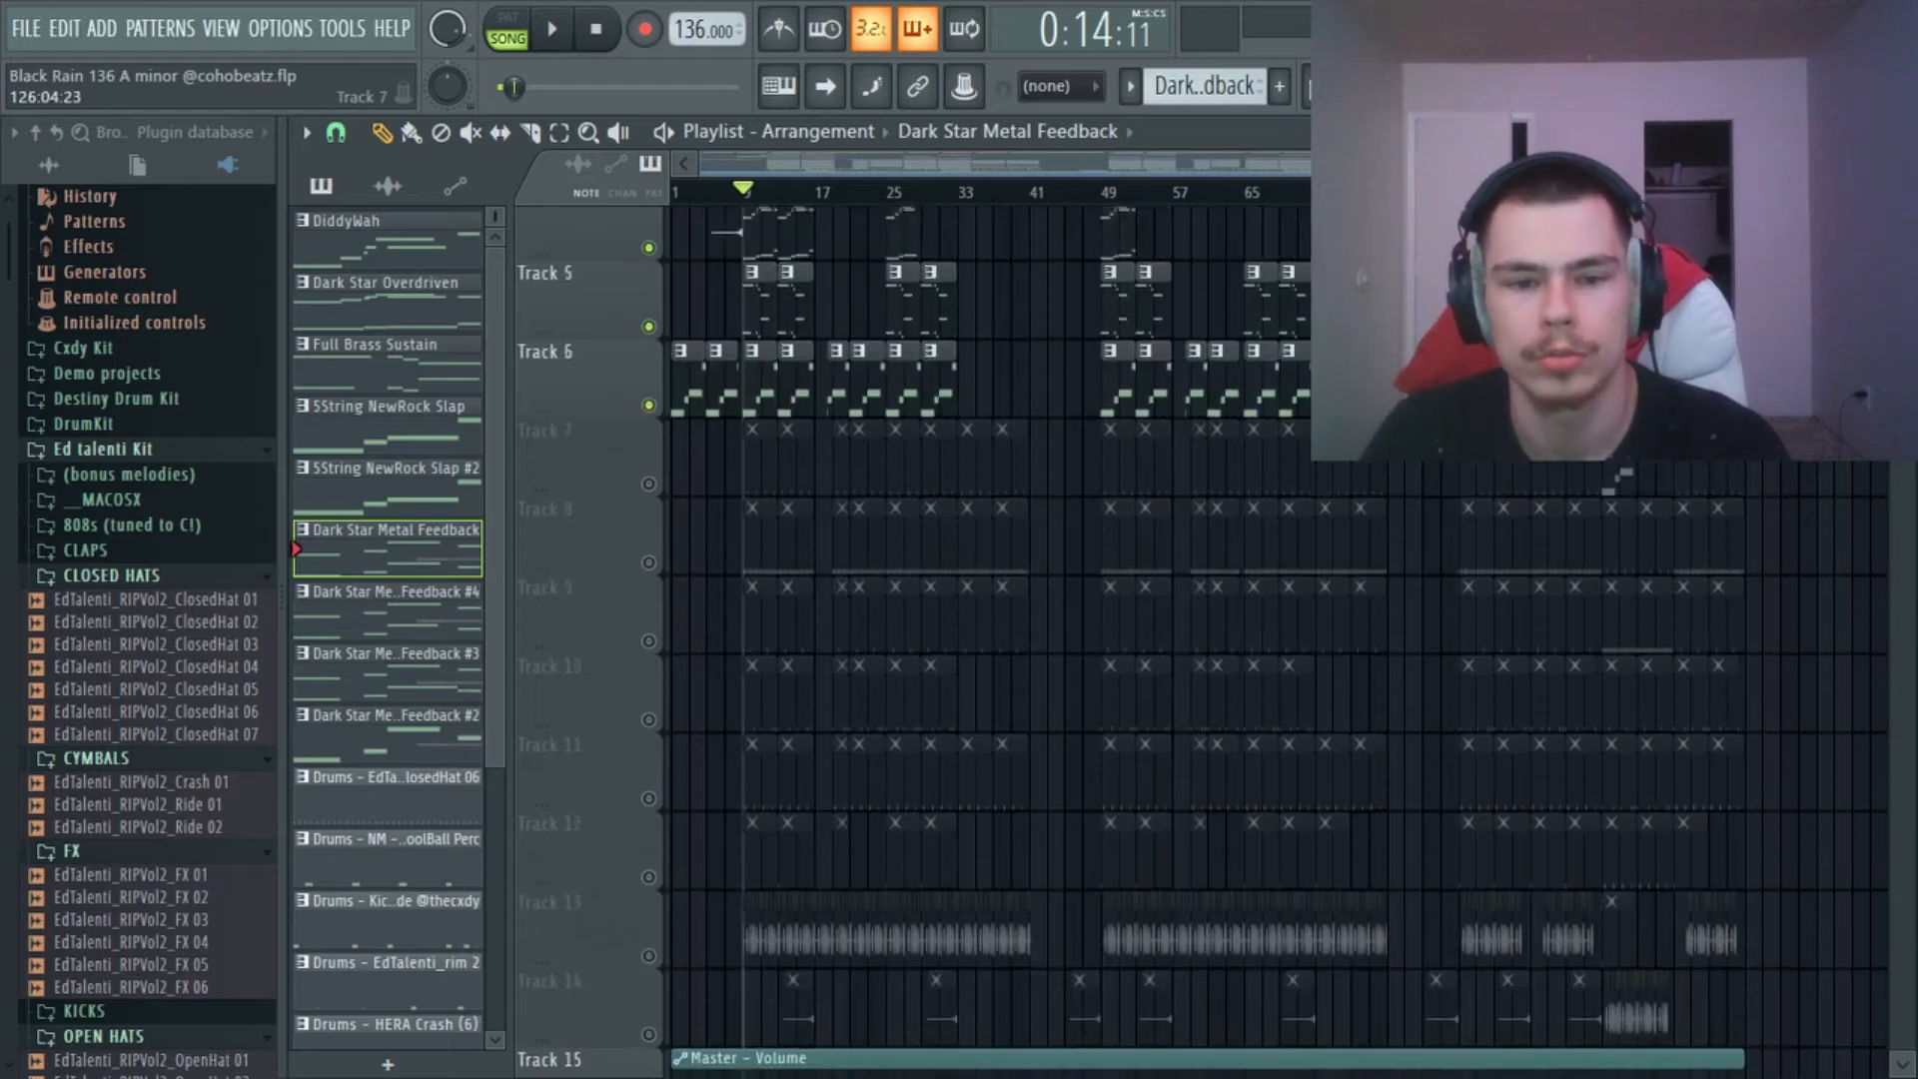
scroll(840, 212, "up", 3)
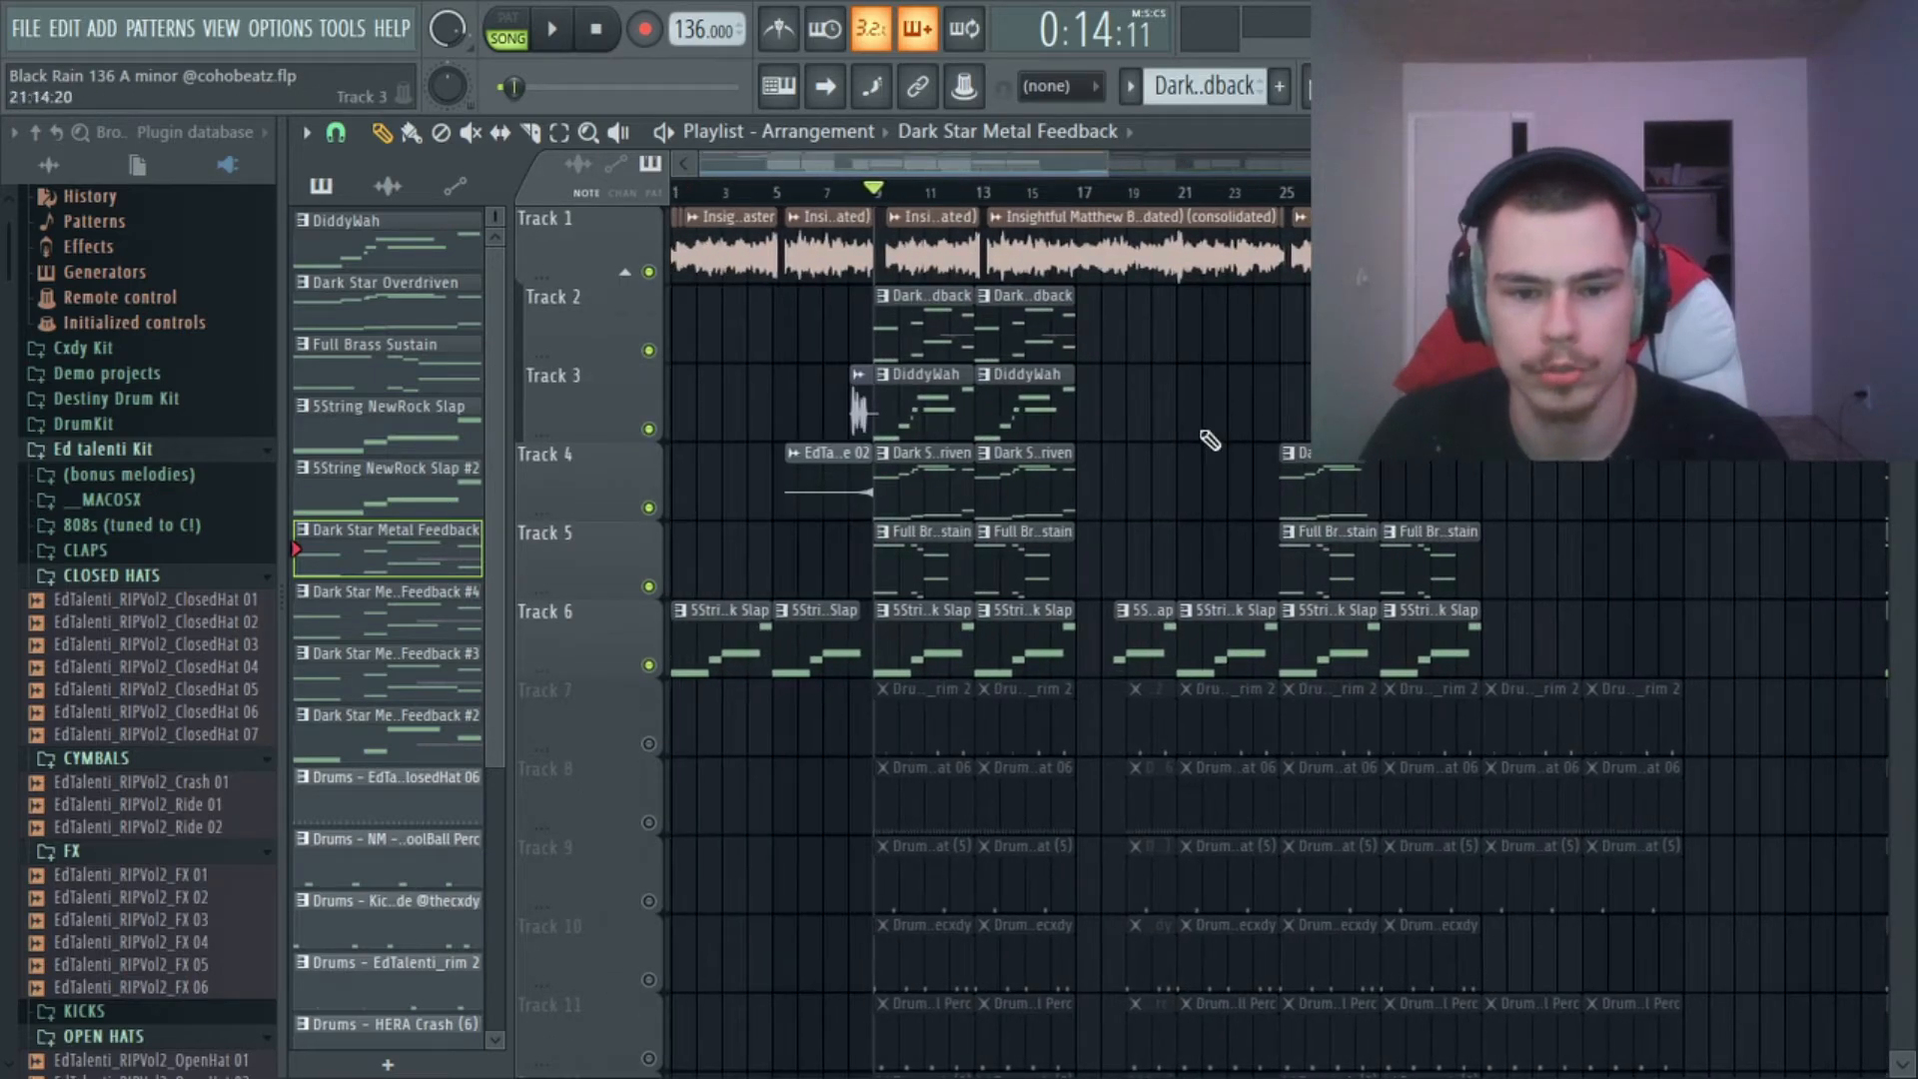
Solo the drum loop on Track 13, and unmute the automation clips on Tracks 15, 16 and 17.
scroll(1142, 410, "down", 7)
left_click(648, 666, "ctrl")
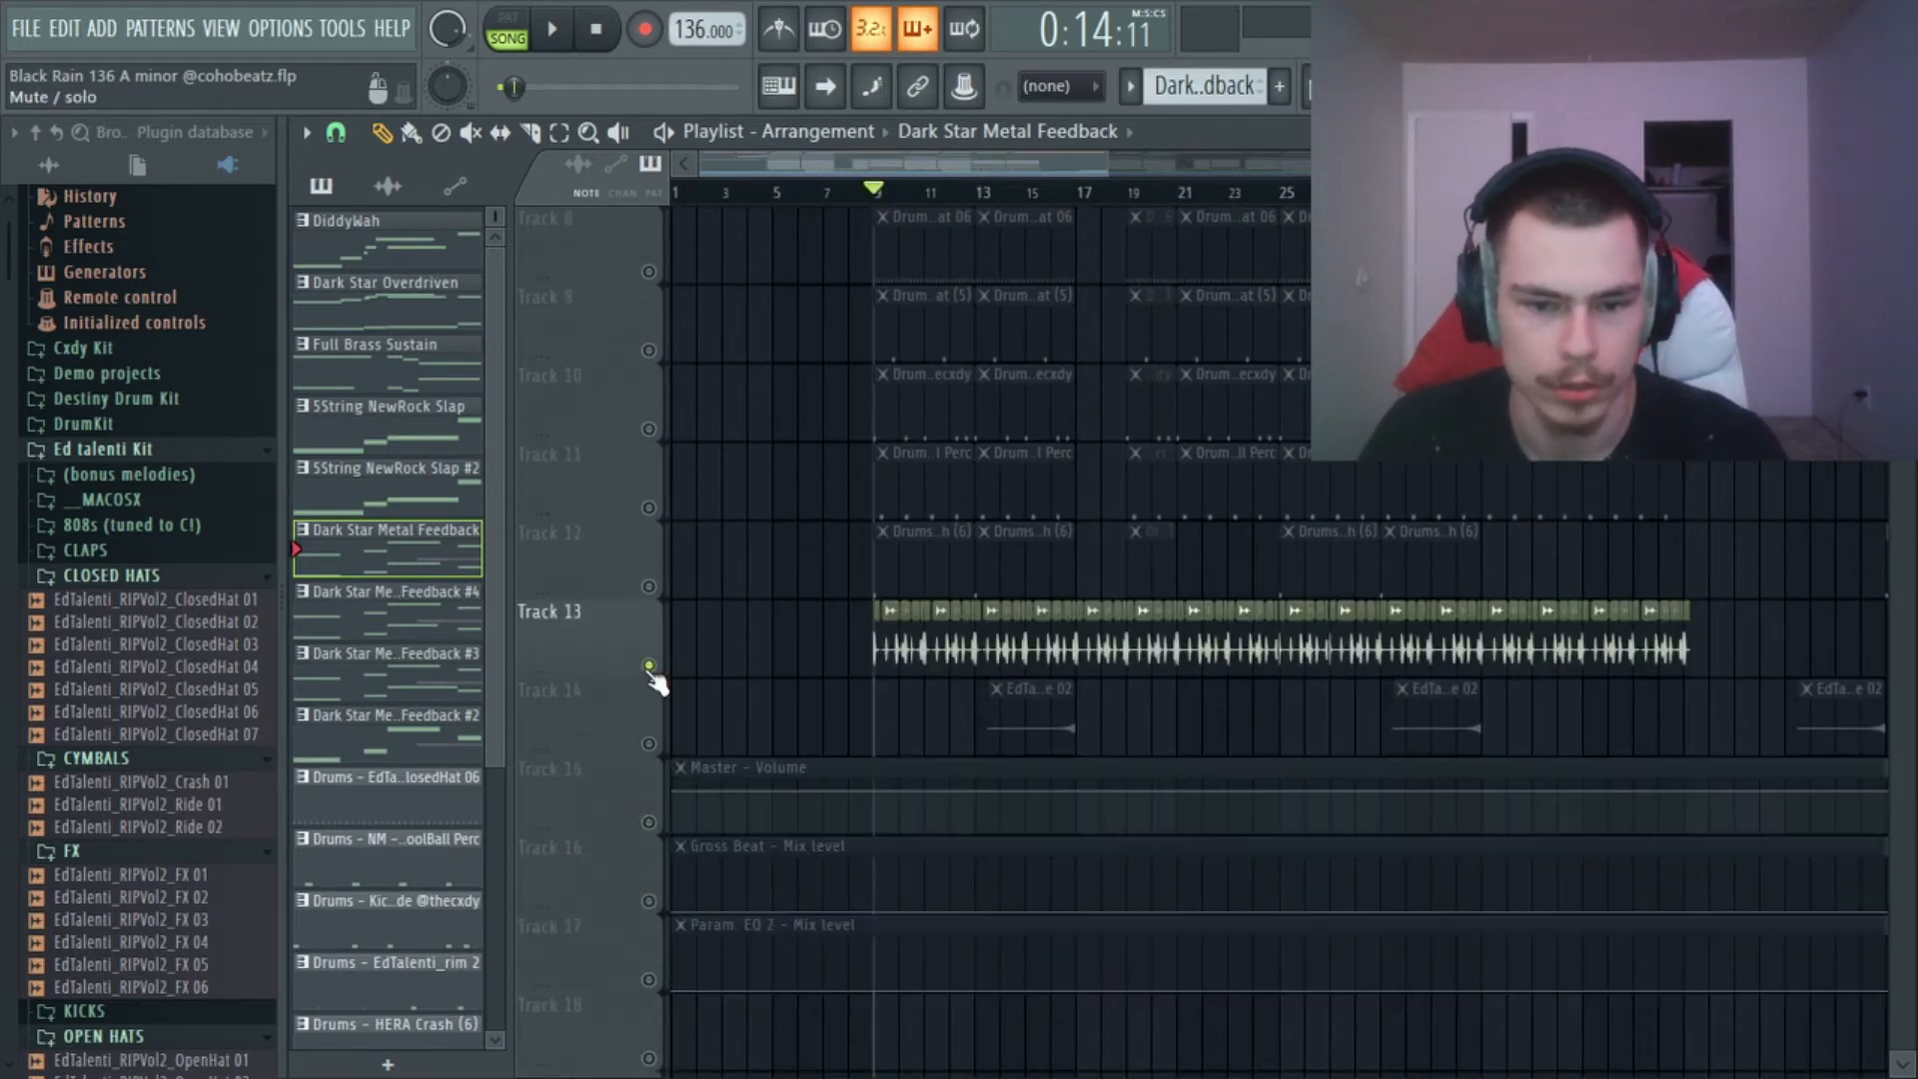
scroll(785, 603, "up", 3)
scroll(785, 603, "down", 7)
left_click(648, 507)
left_click(649, 587)
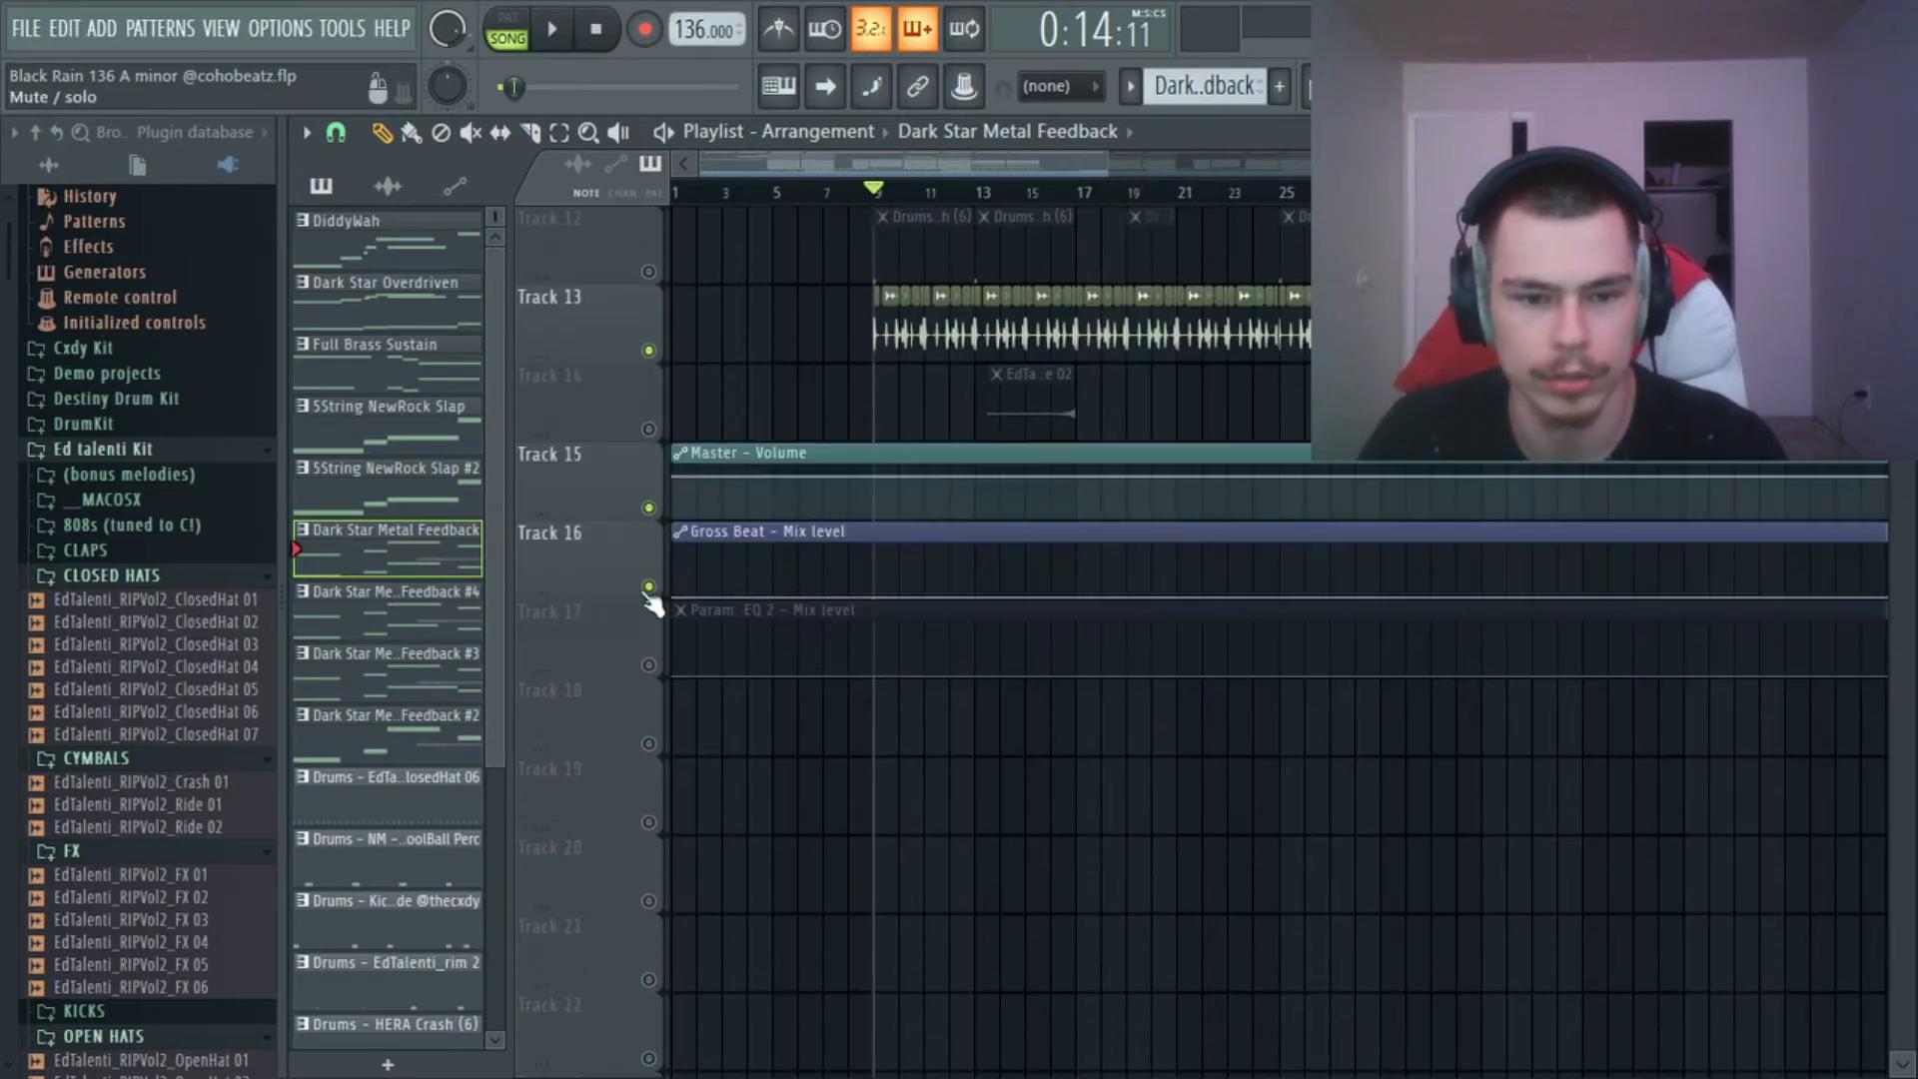
left_click(648, 666)
Play the drum loop from bar 9 and select its Insert 7 track in the mixer.
key("space")
scroll(826, 343, "up", 1)
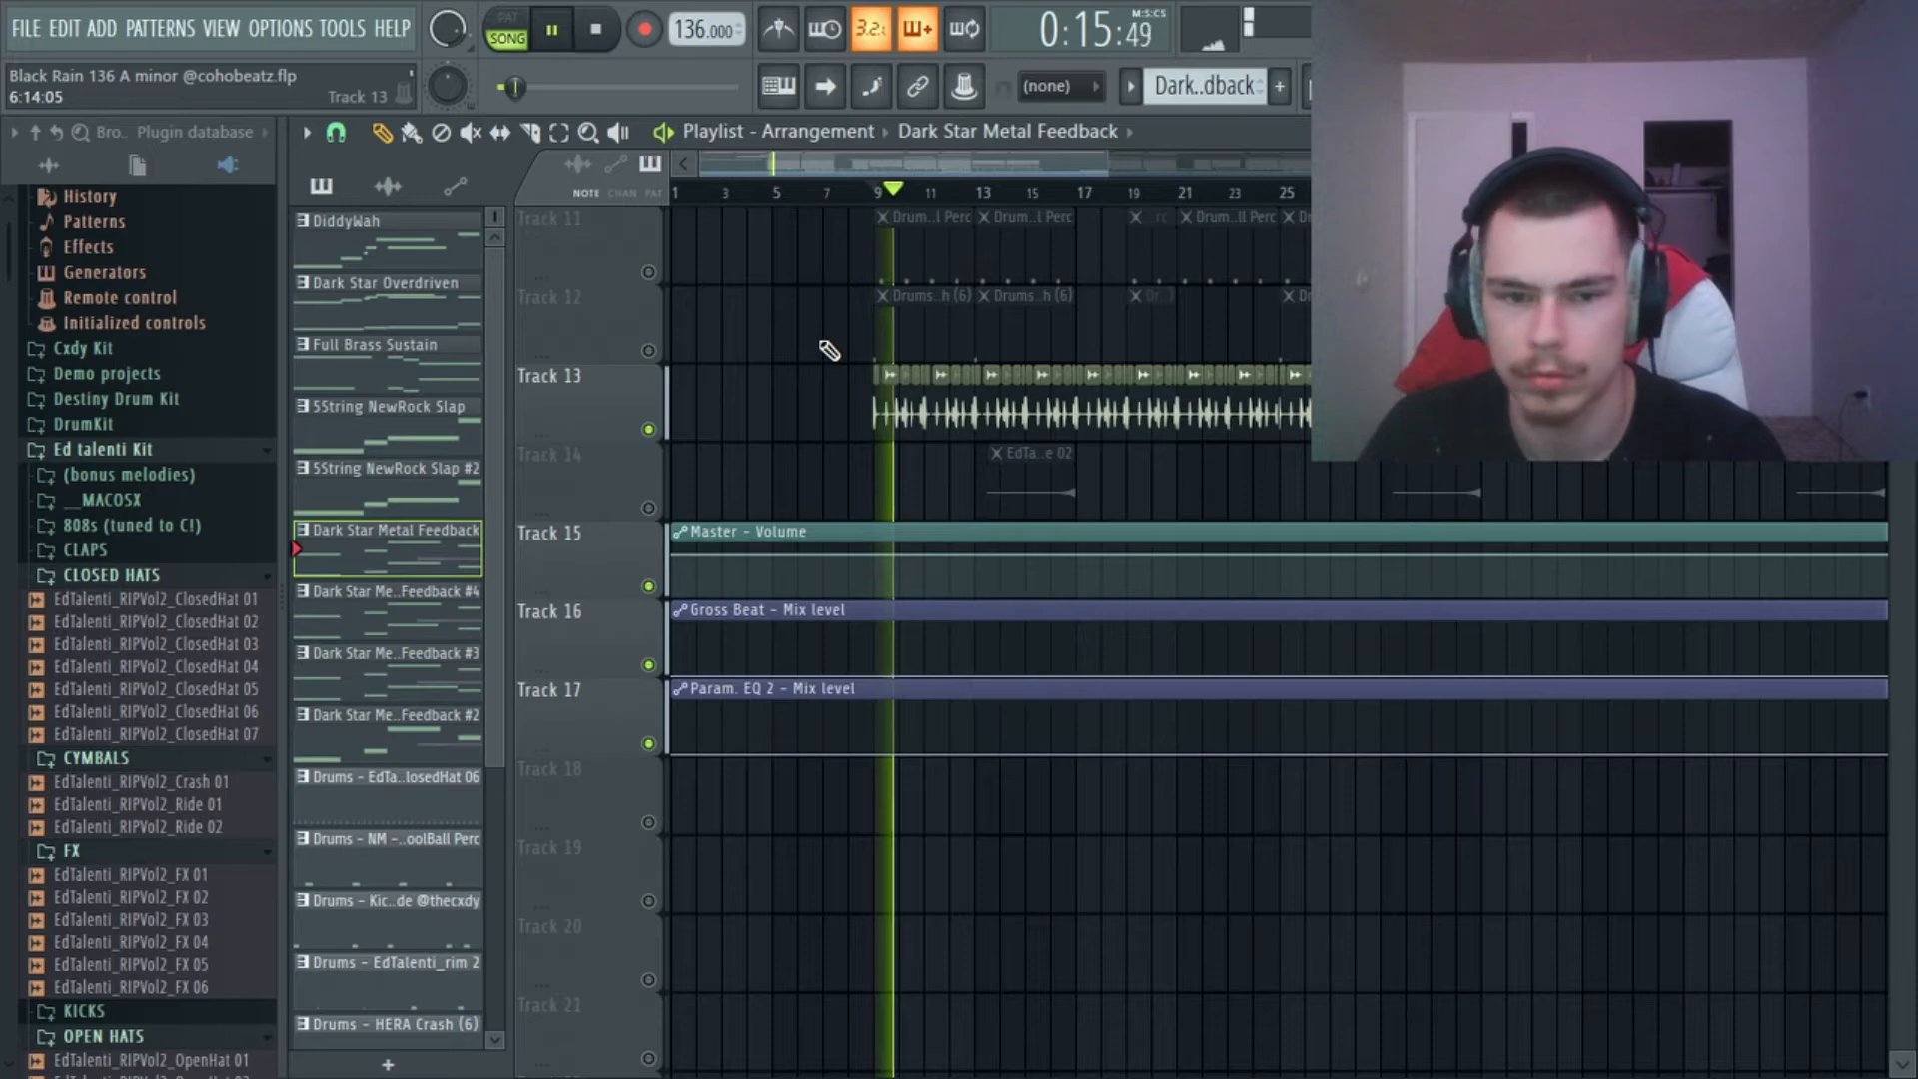
key("F9")
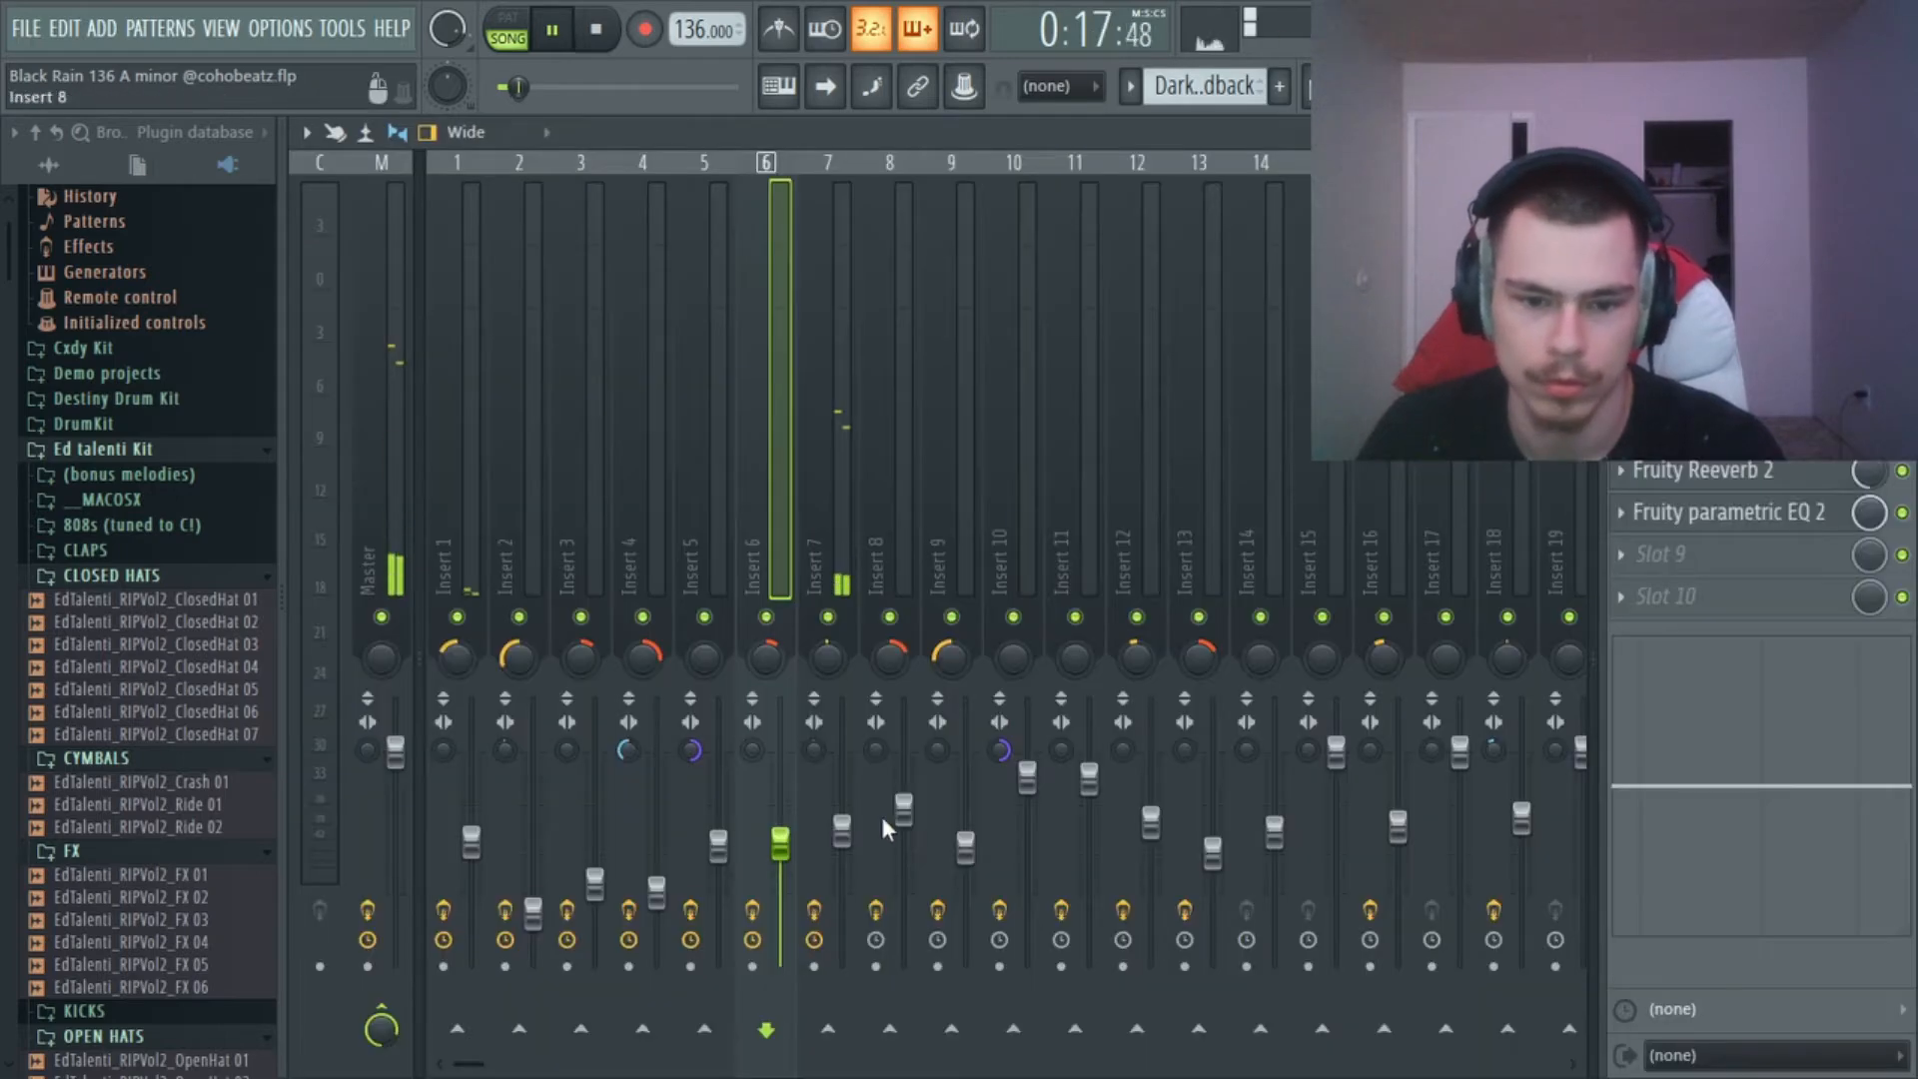
left_click(857, 831)
key("space")
Examine the last two Fruity parametric EQ 2 effects on Insert 7 while playing the drum loop.
left_click(1724, 507)
key("space")
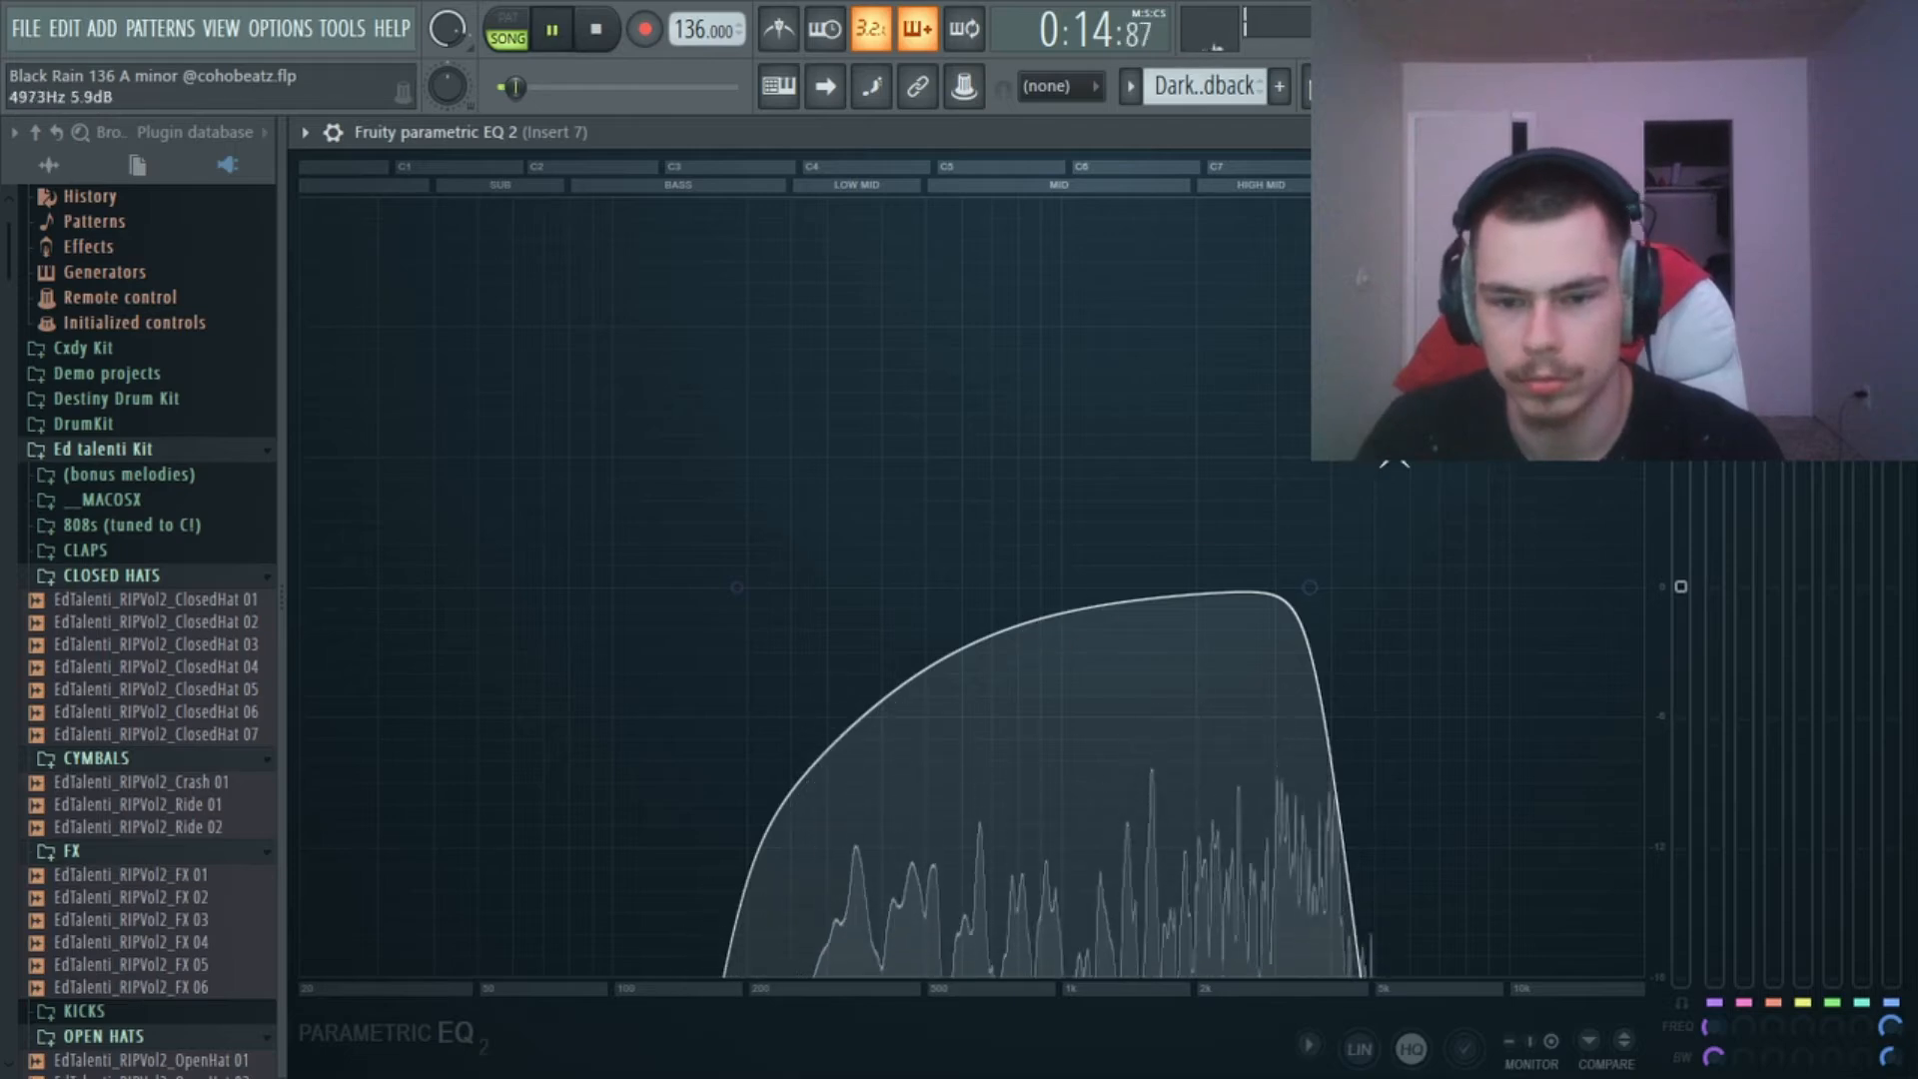
left_click(1900, 132)
key("space")
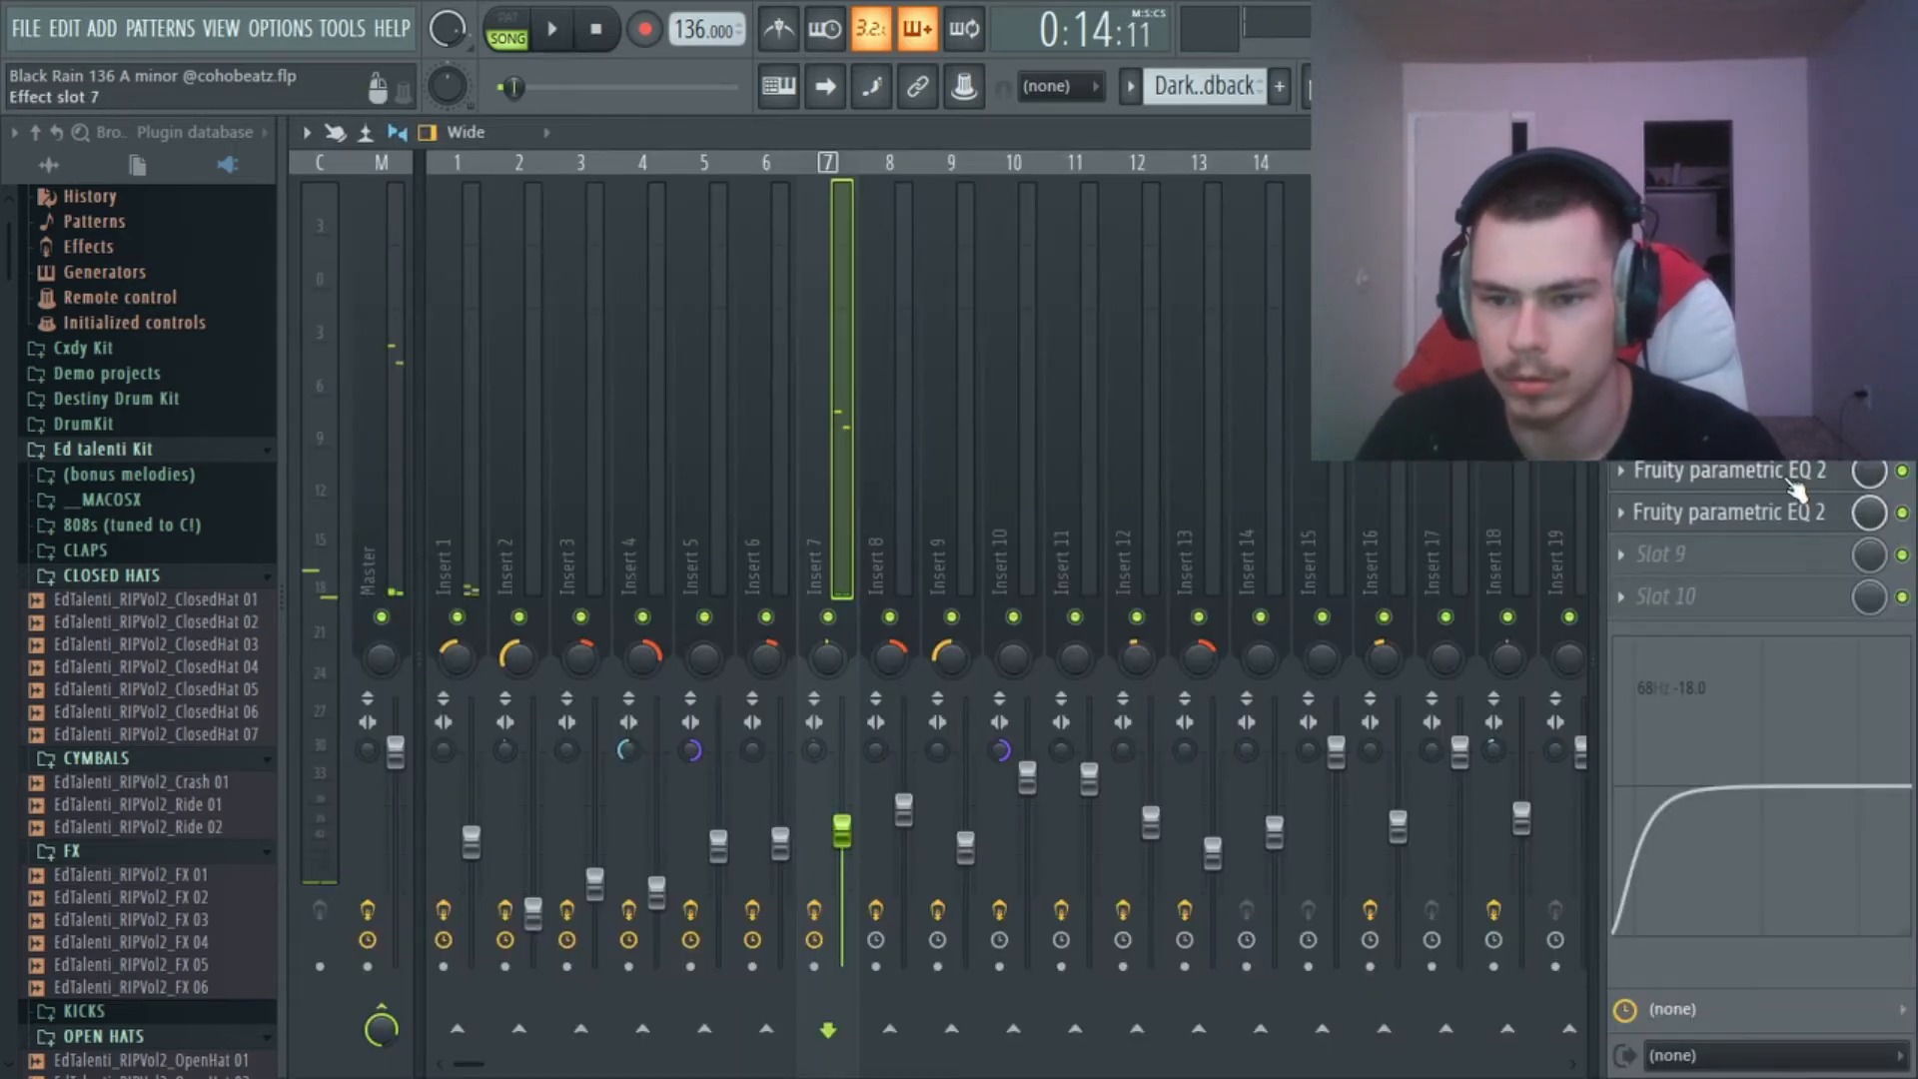
left_click(1787, 481)
key("space")
left_click(1900, 132)
key("space")
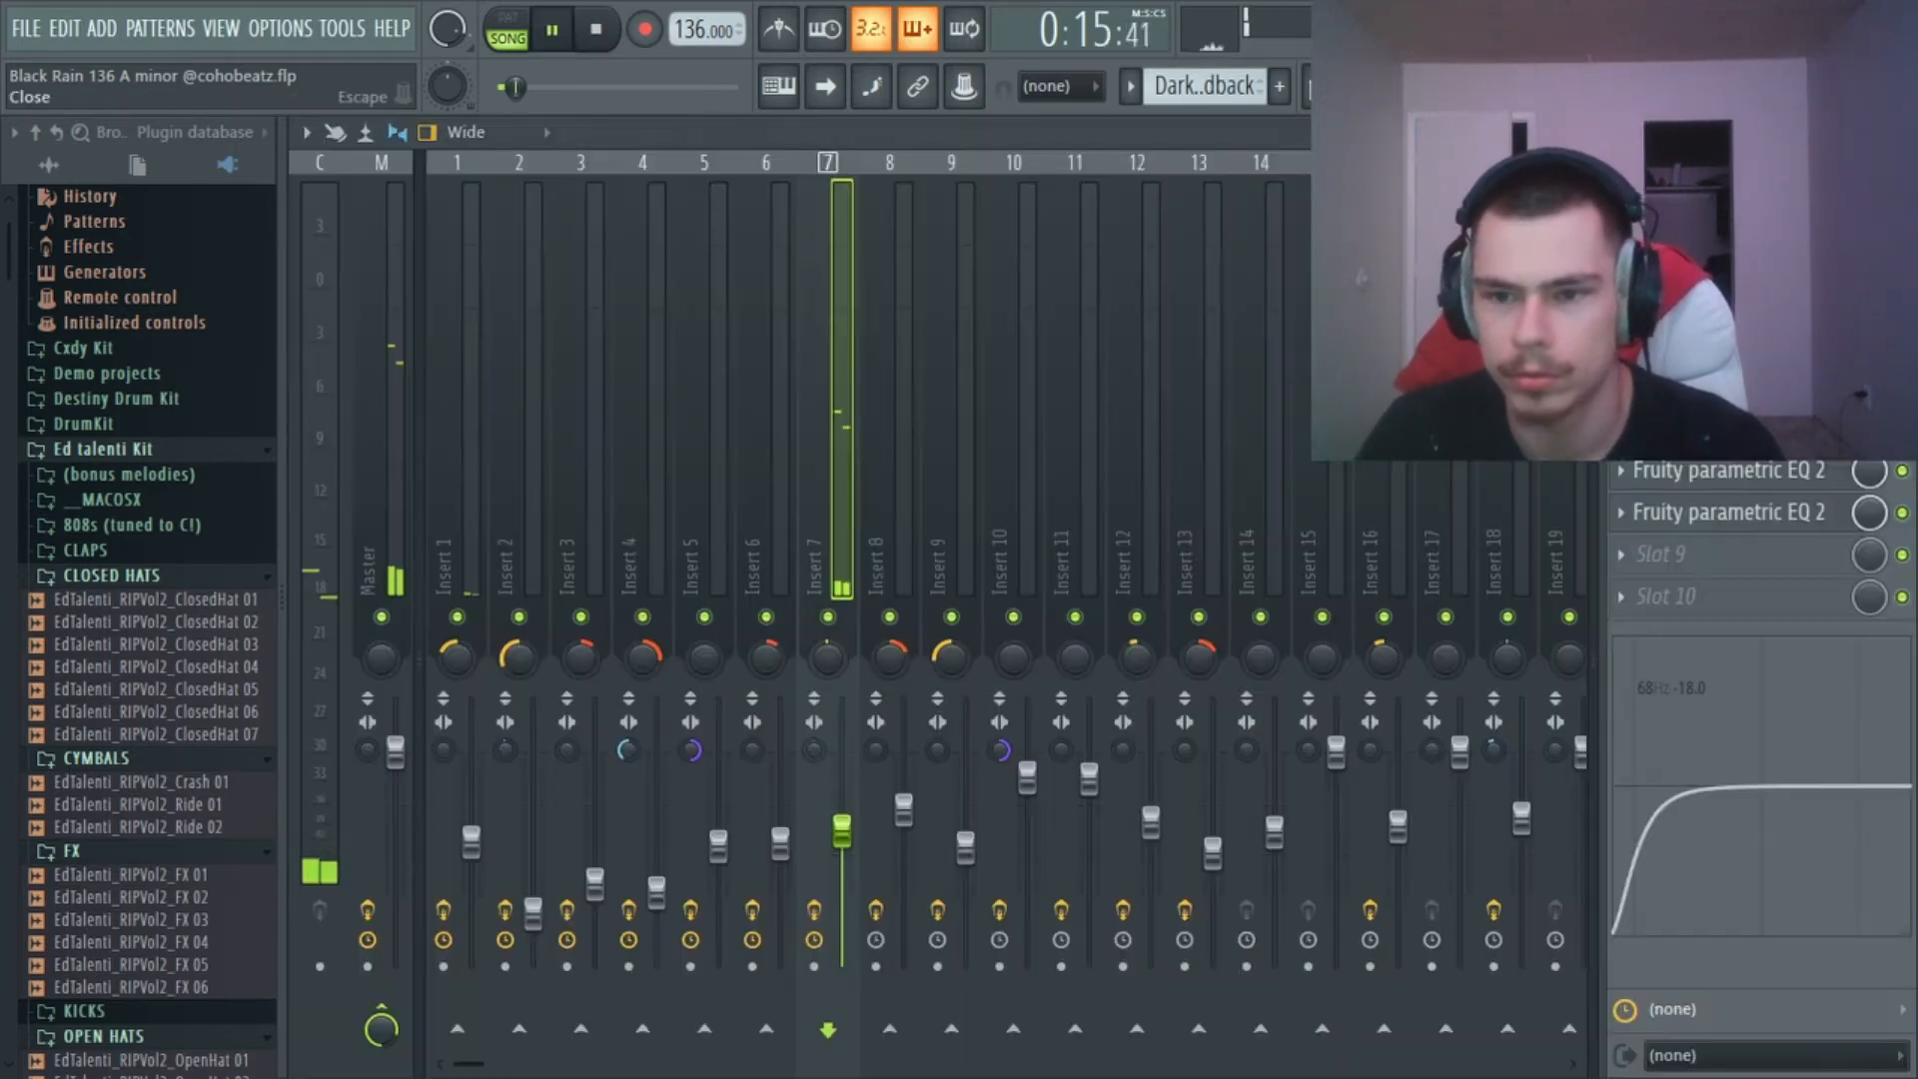
Examine Insert 7's Fruity Compressor, Soundgoodizer, first Fruity parametric EQ 2 and Fruity Stereo Shaper, closing each one.
left_click(1728, 428)
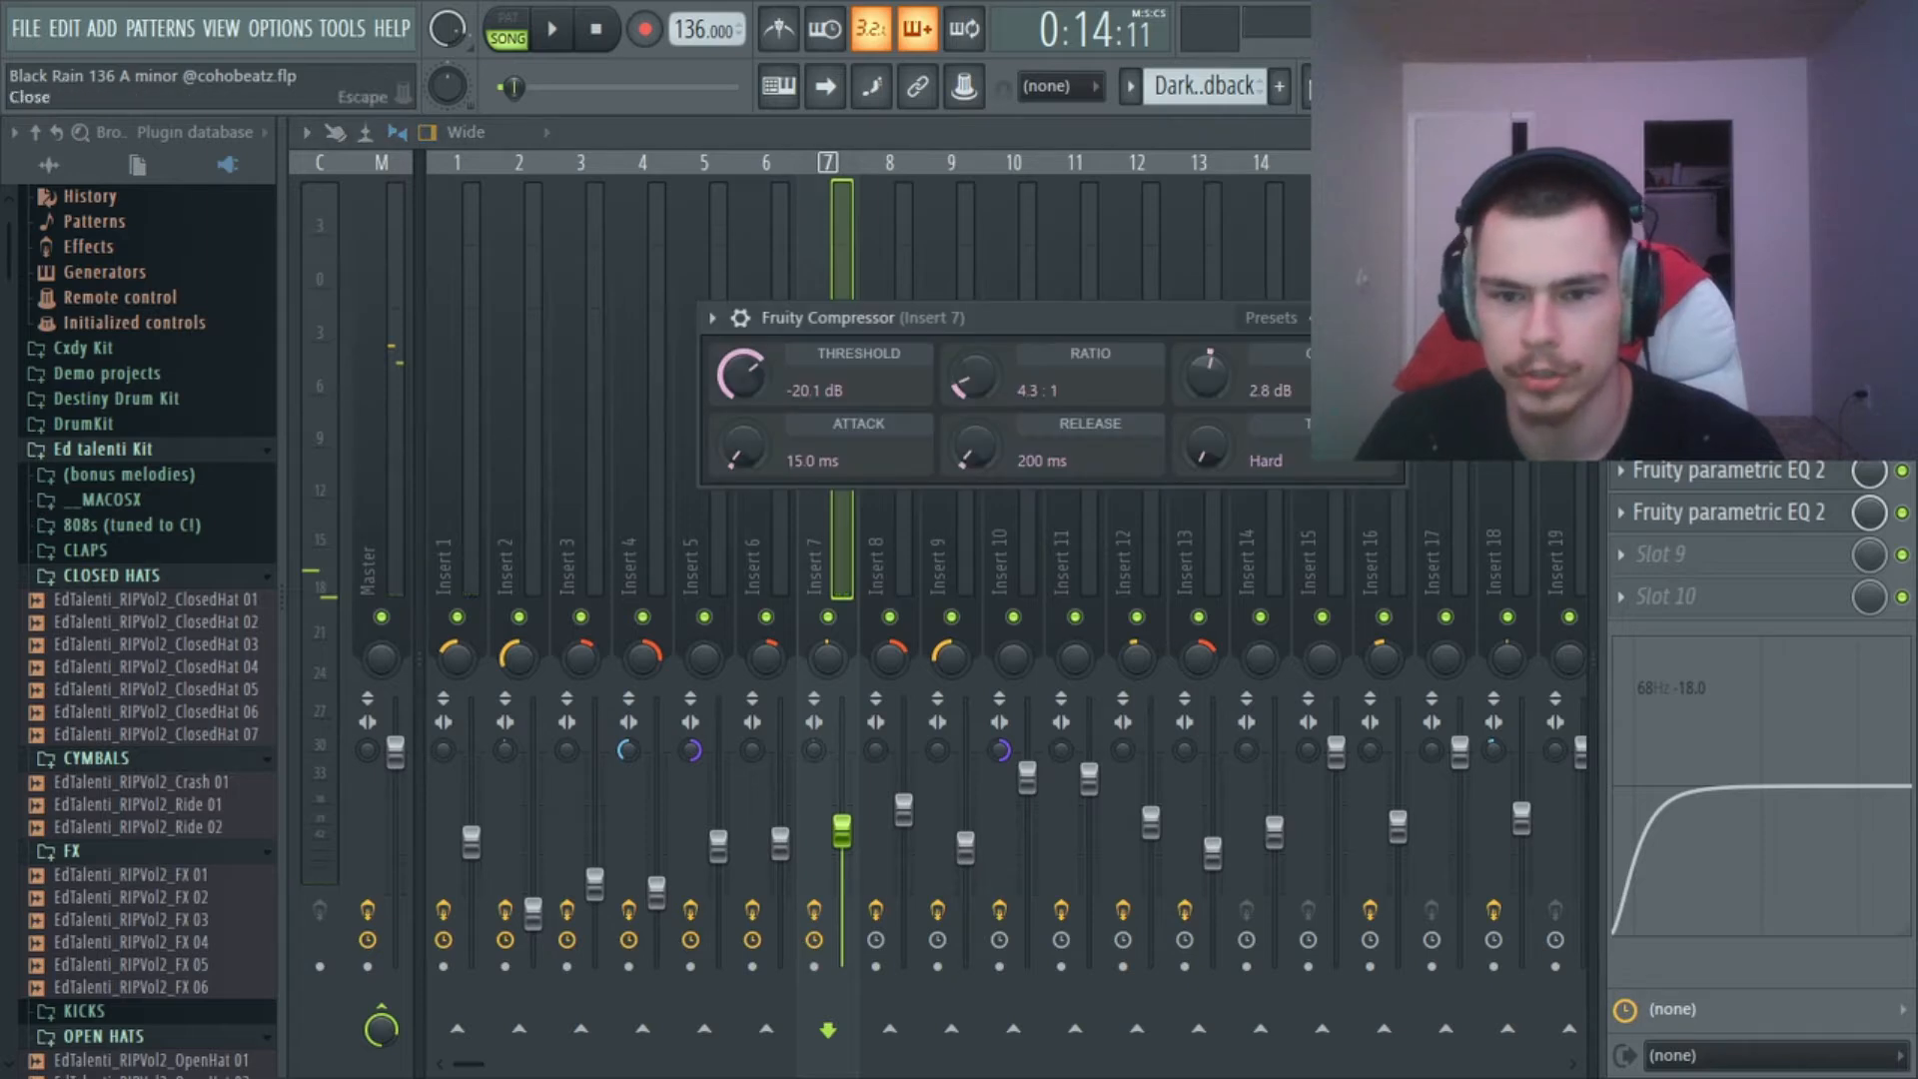
left_click(1390, 317)
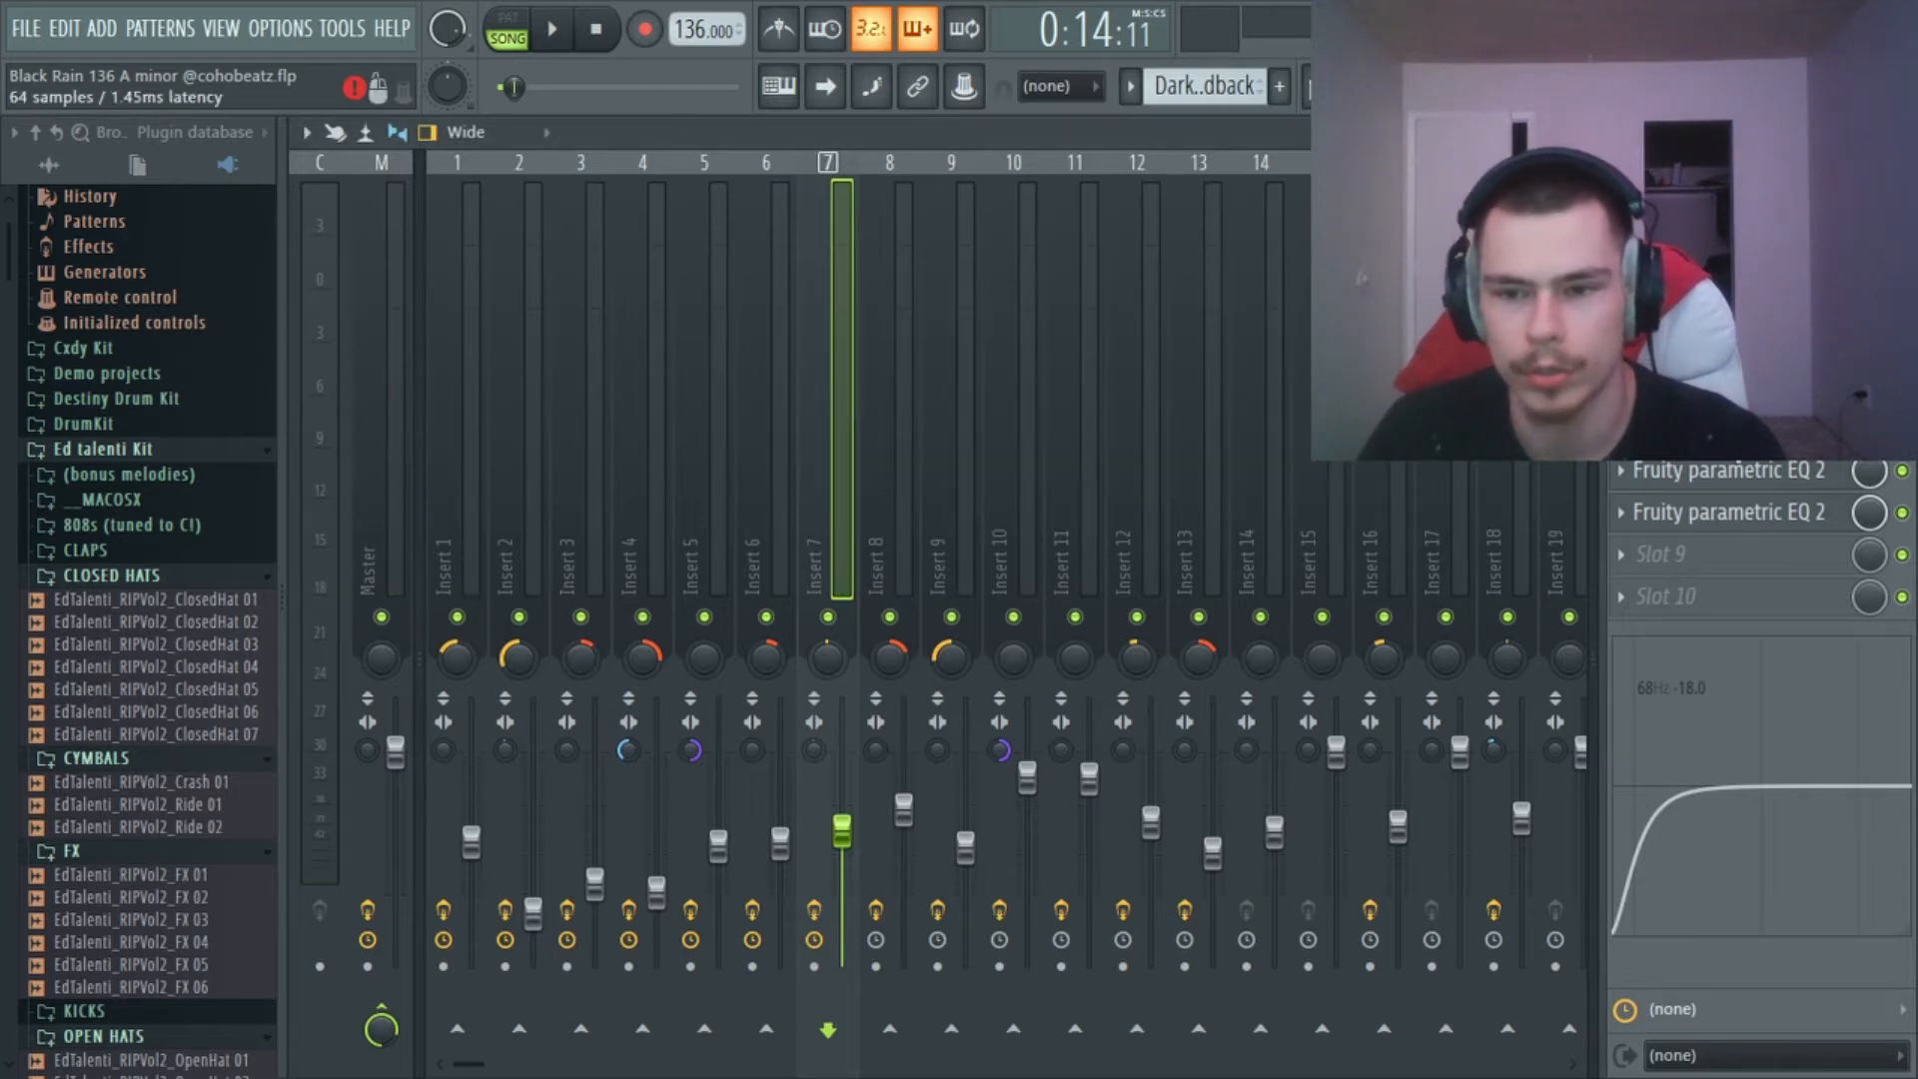
left_click(1728, 386)
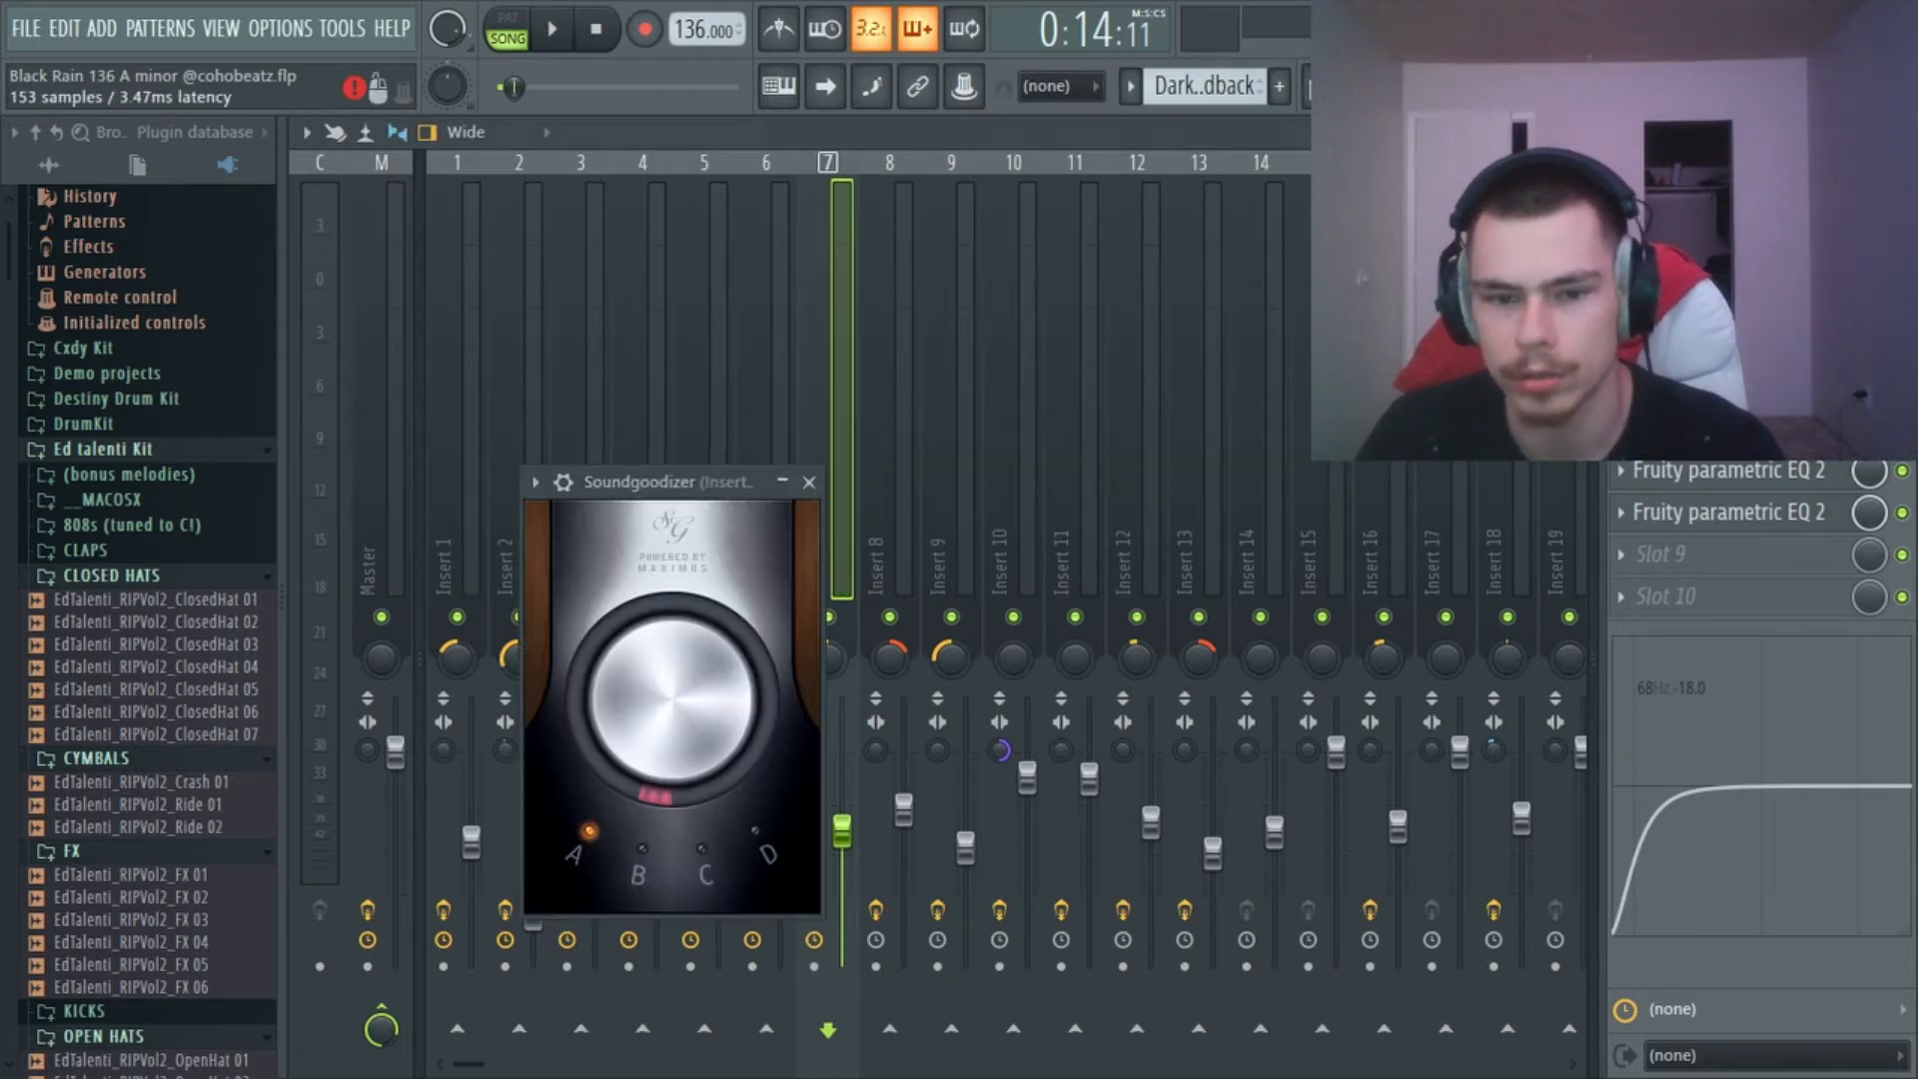
left_click(809, 482)
left_click(1728, 344)
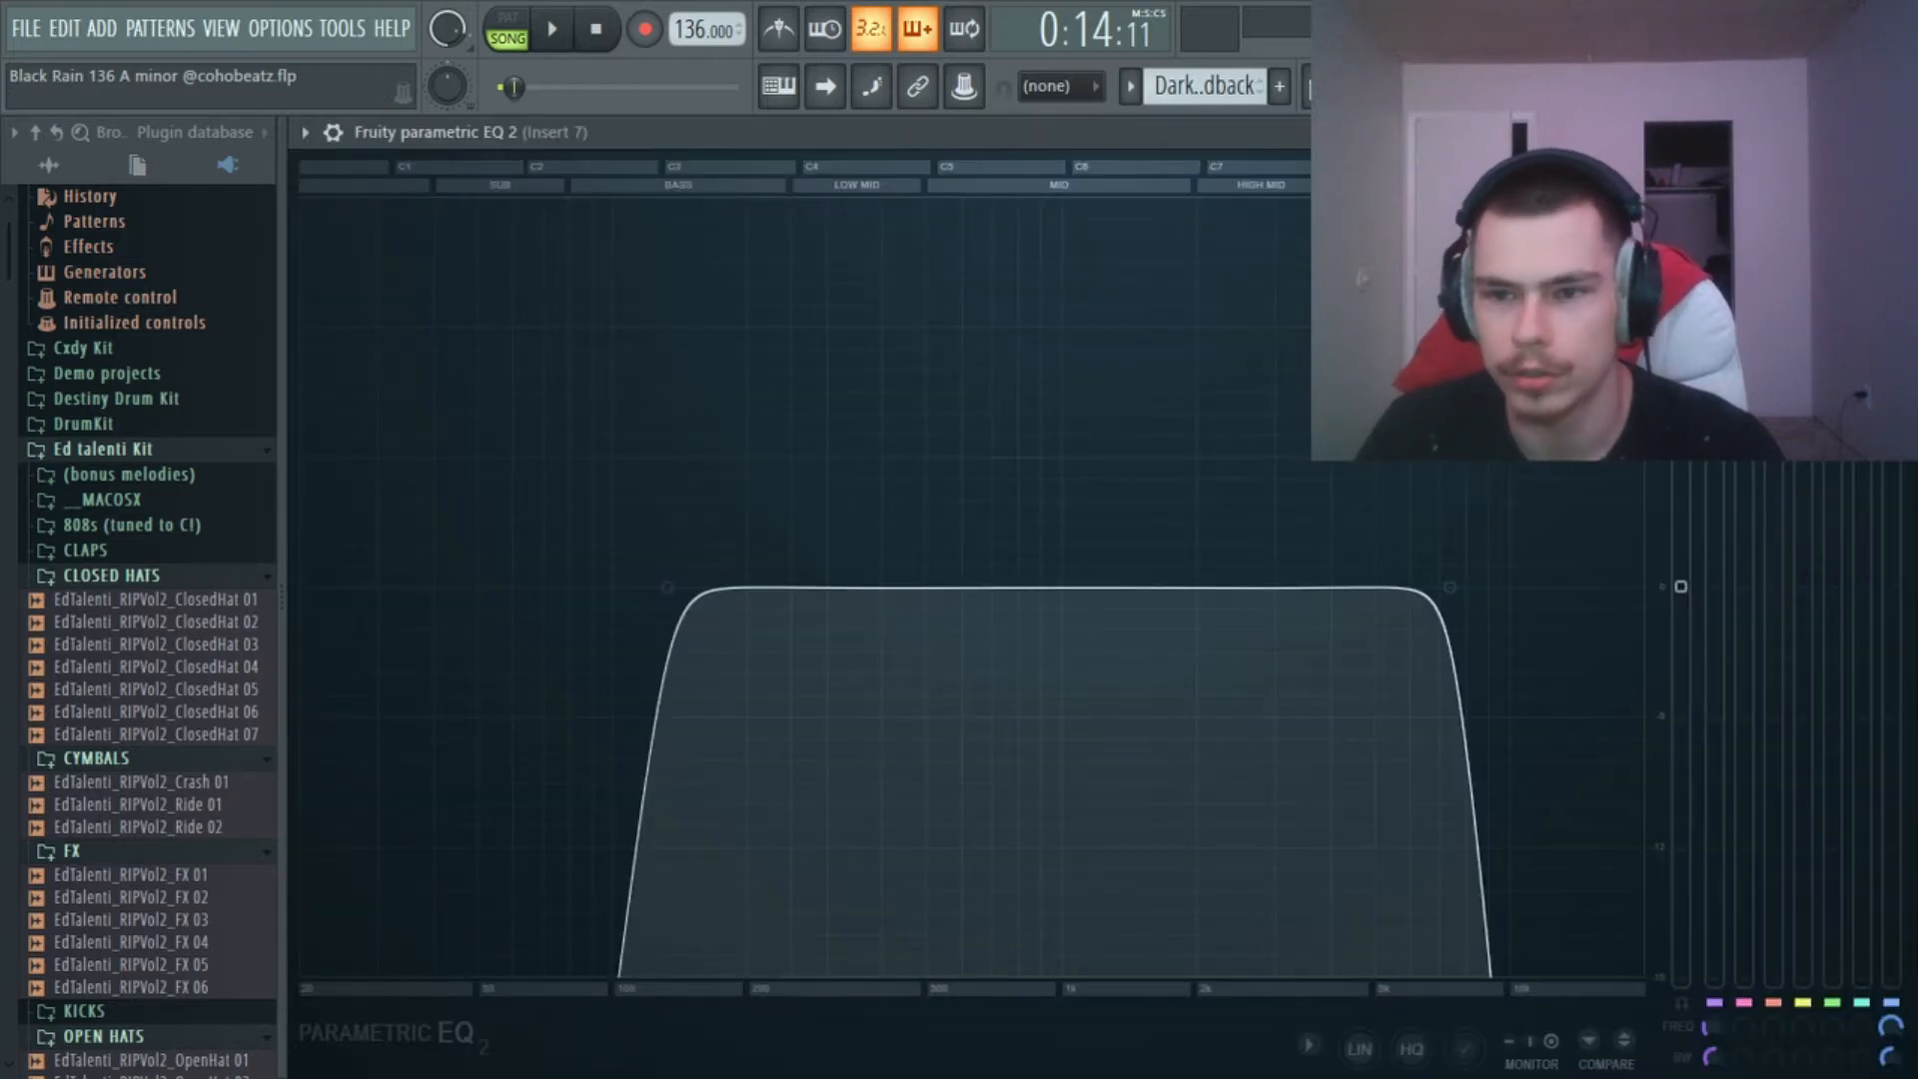
left_click(1900, 132)
left_click(1728, 302)
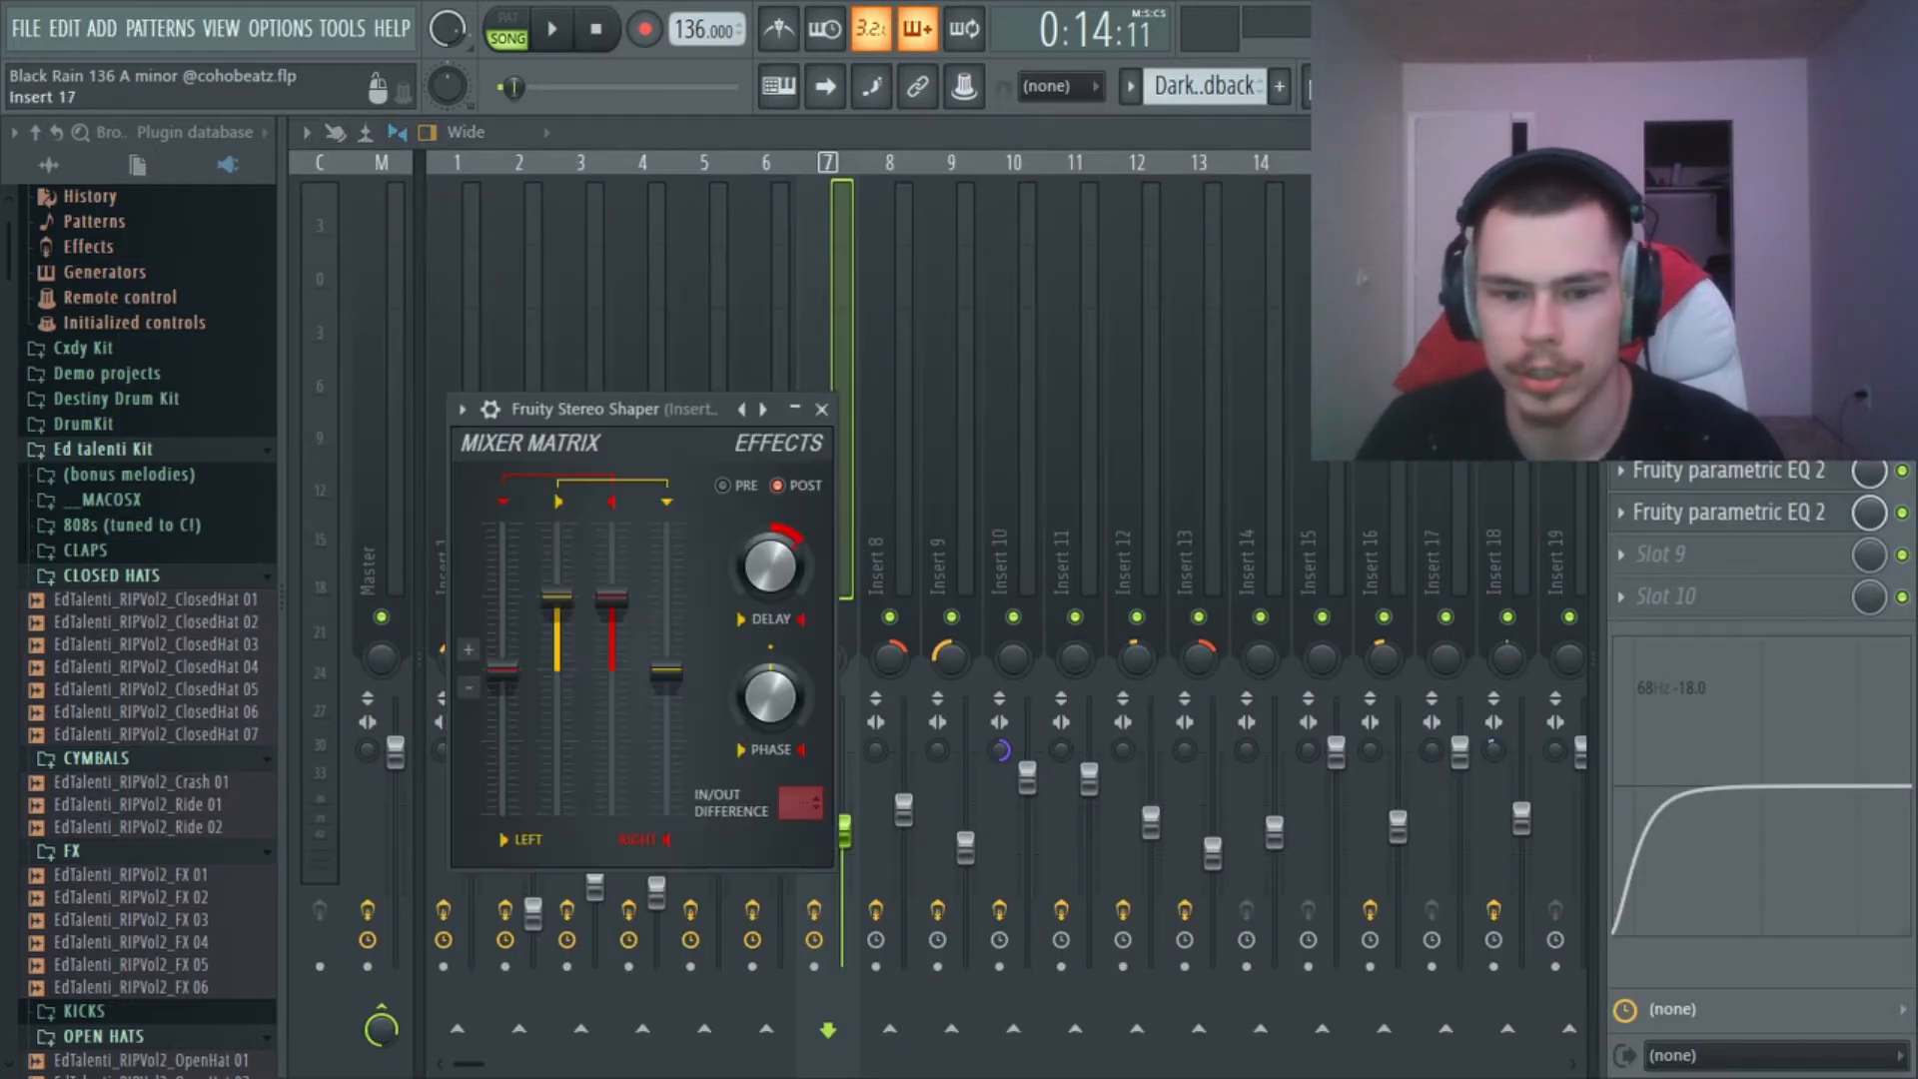
left_click(821, 409)
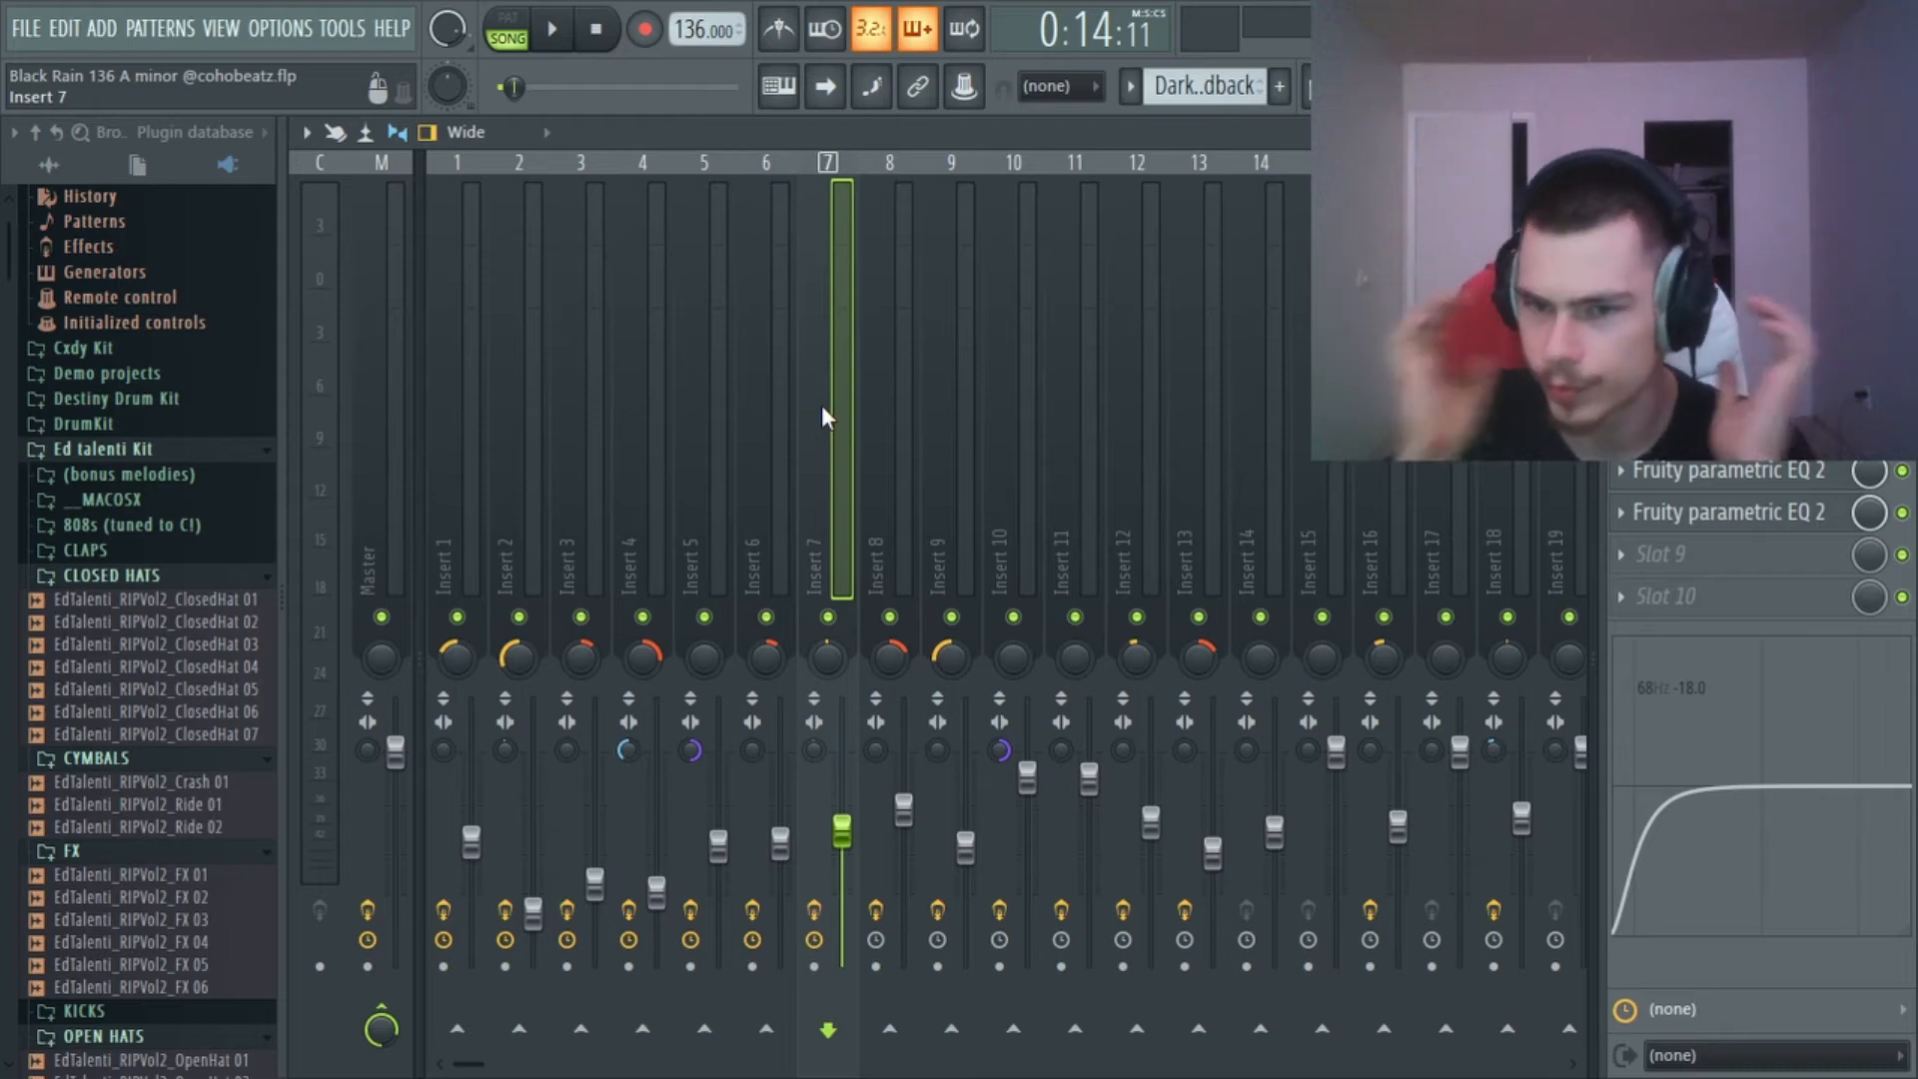
Return to the playlist and unmute Track 12 with the HERA Crash (6) pattern.
key("space")
left_click(1332, 86)
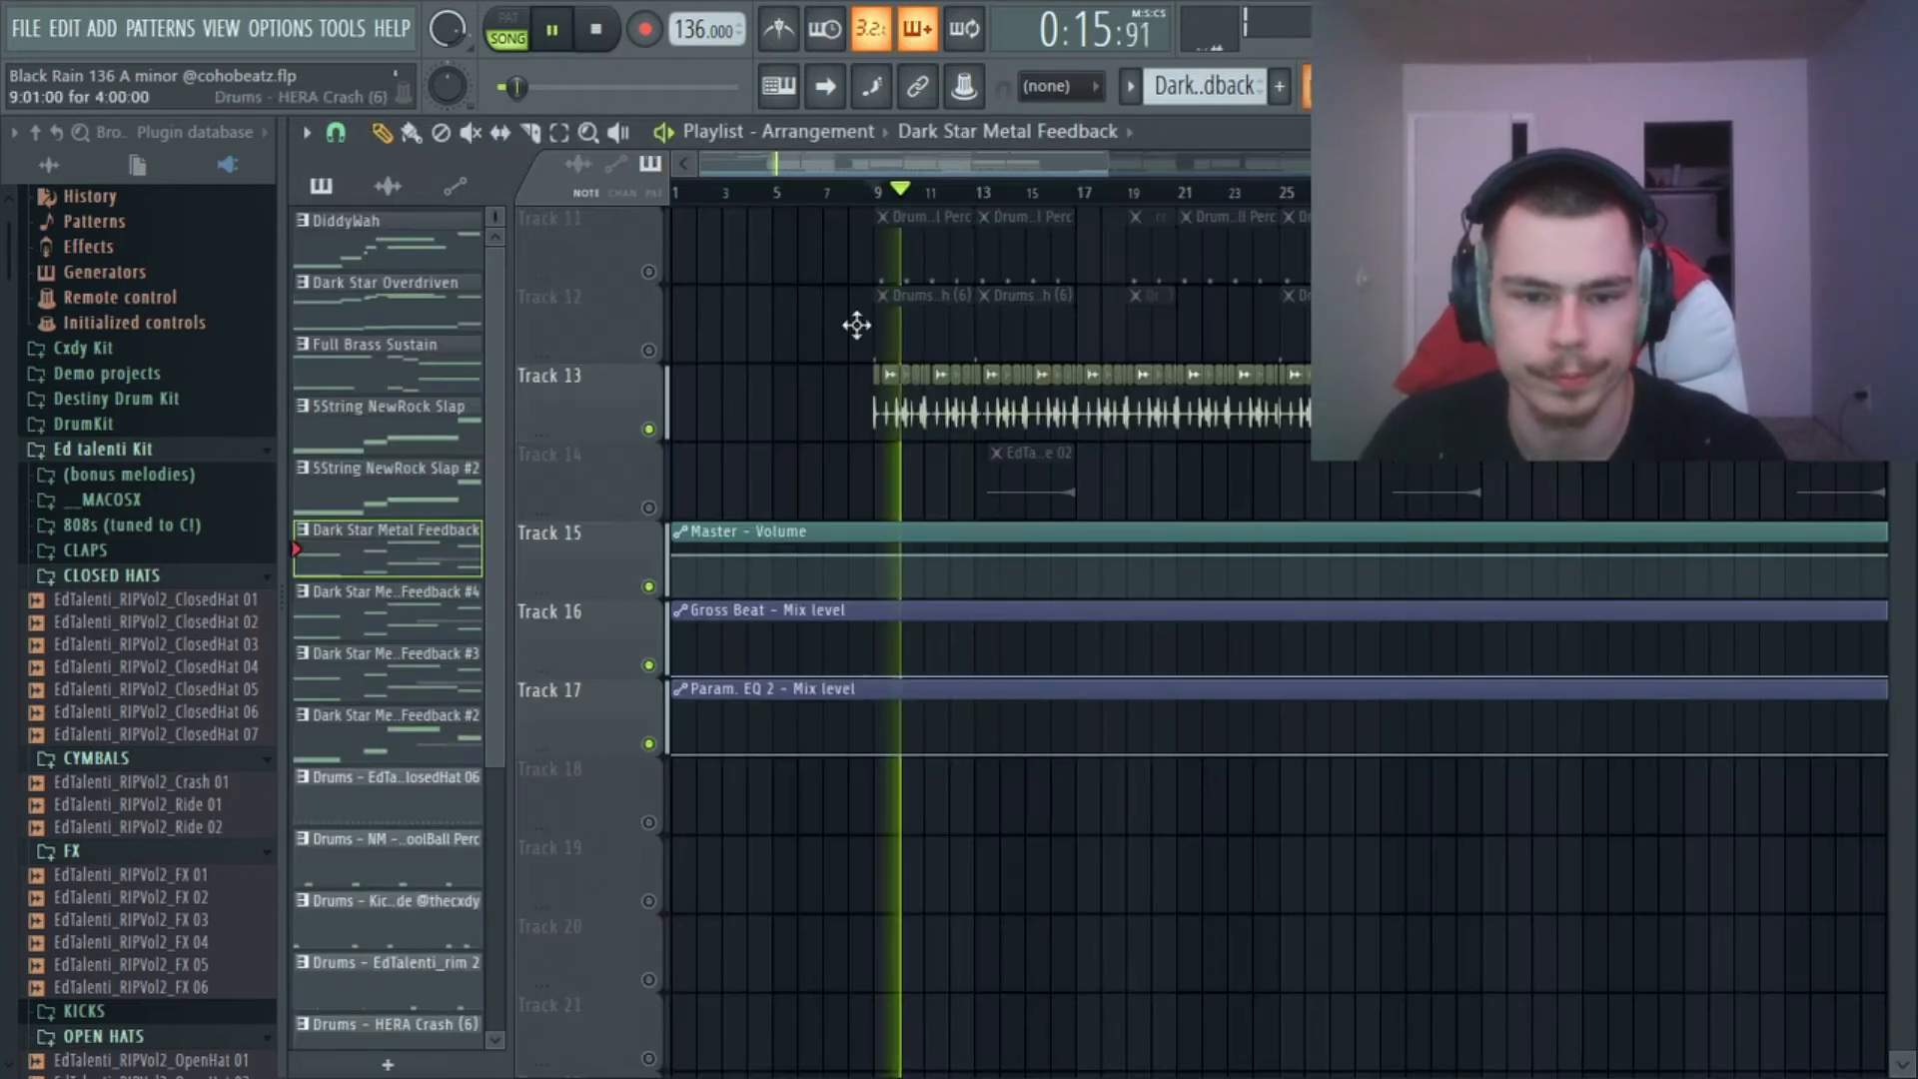
key("space")
scroll(769, 429, "up", 2)
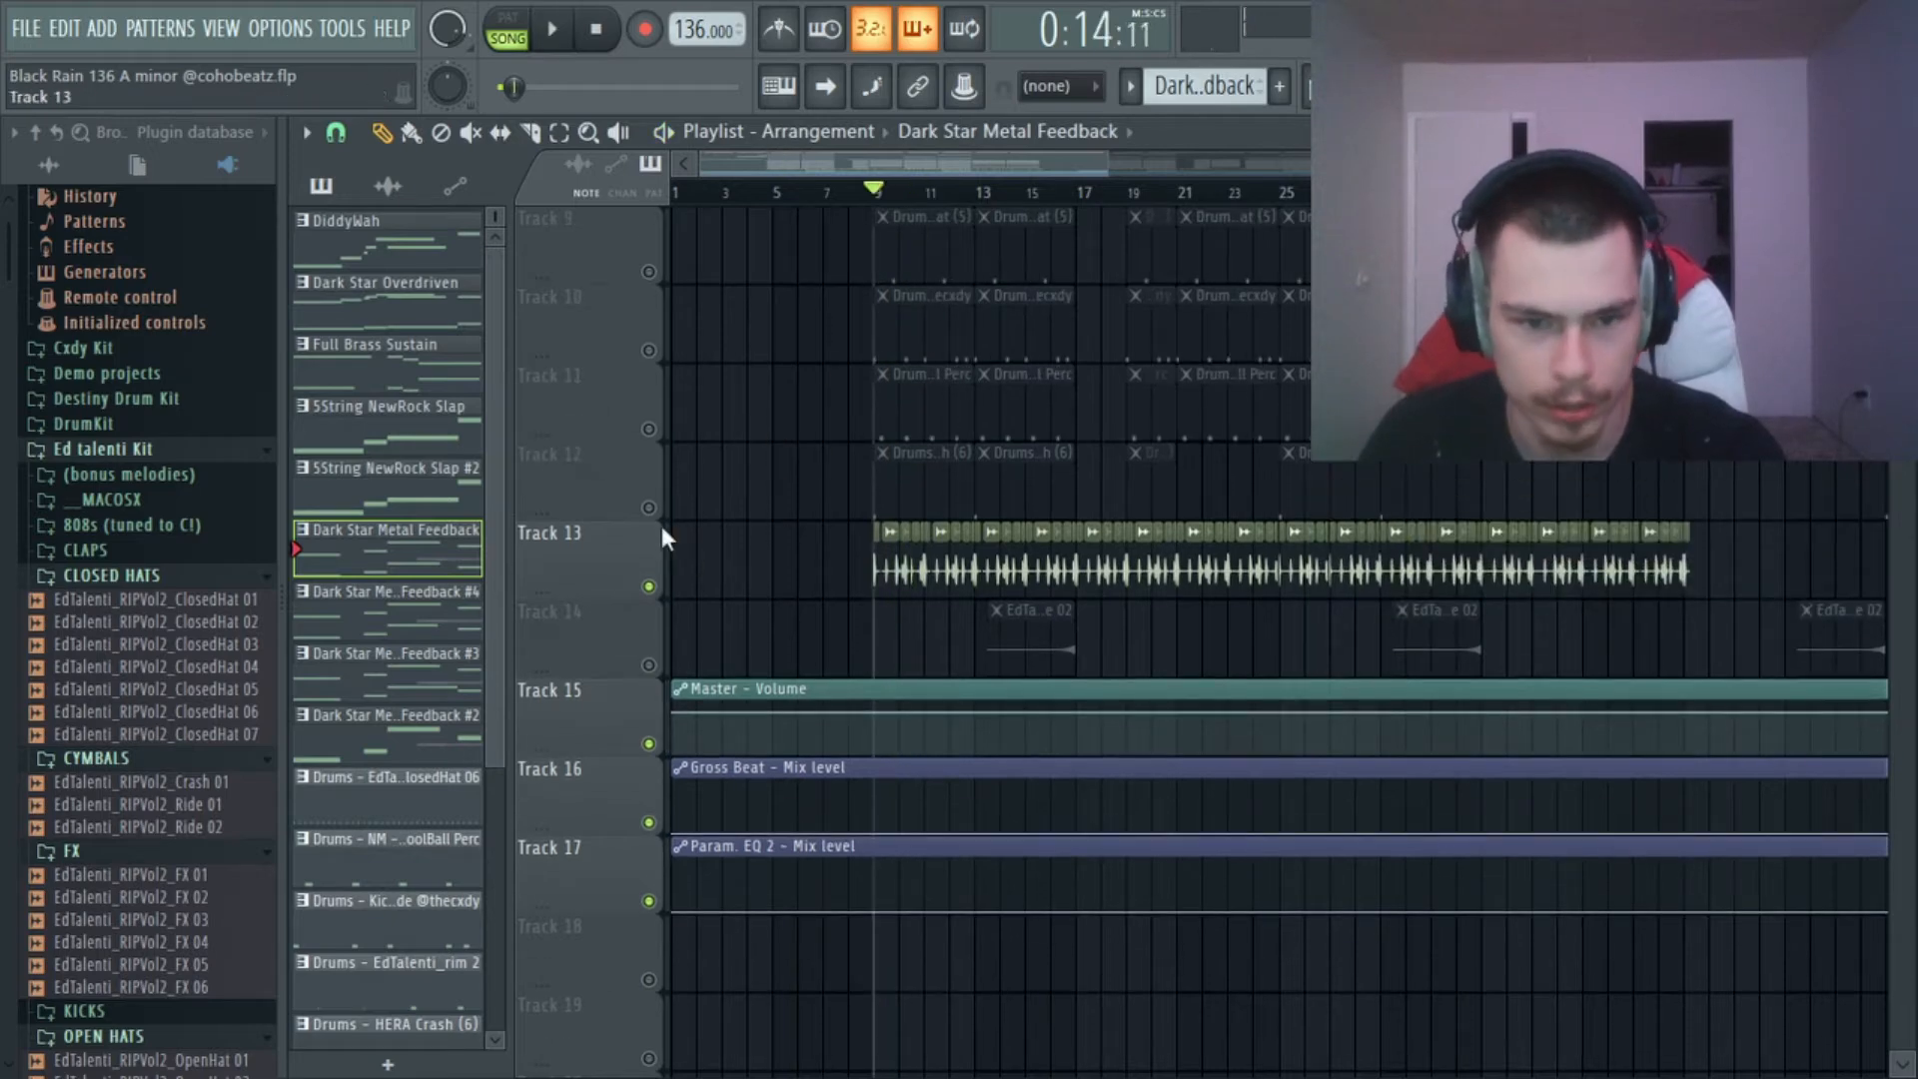
scroll(881, 198, "up", 4)
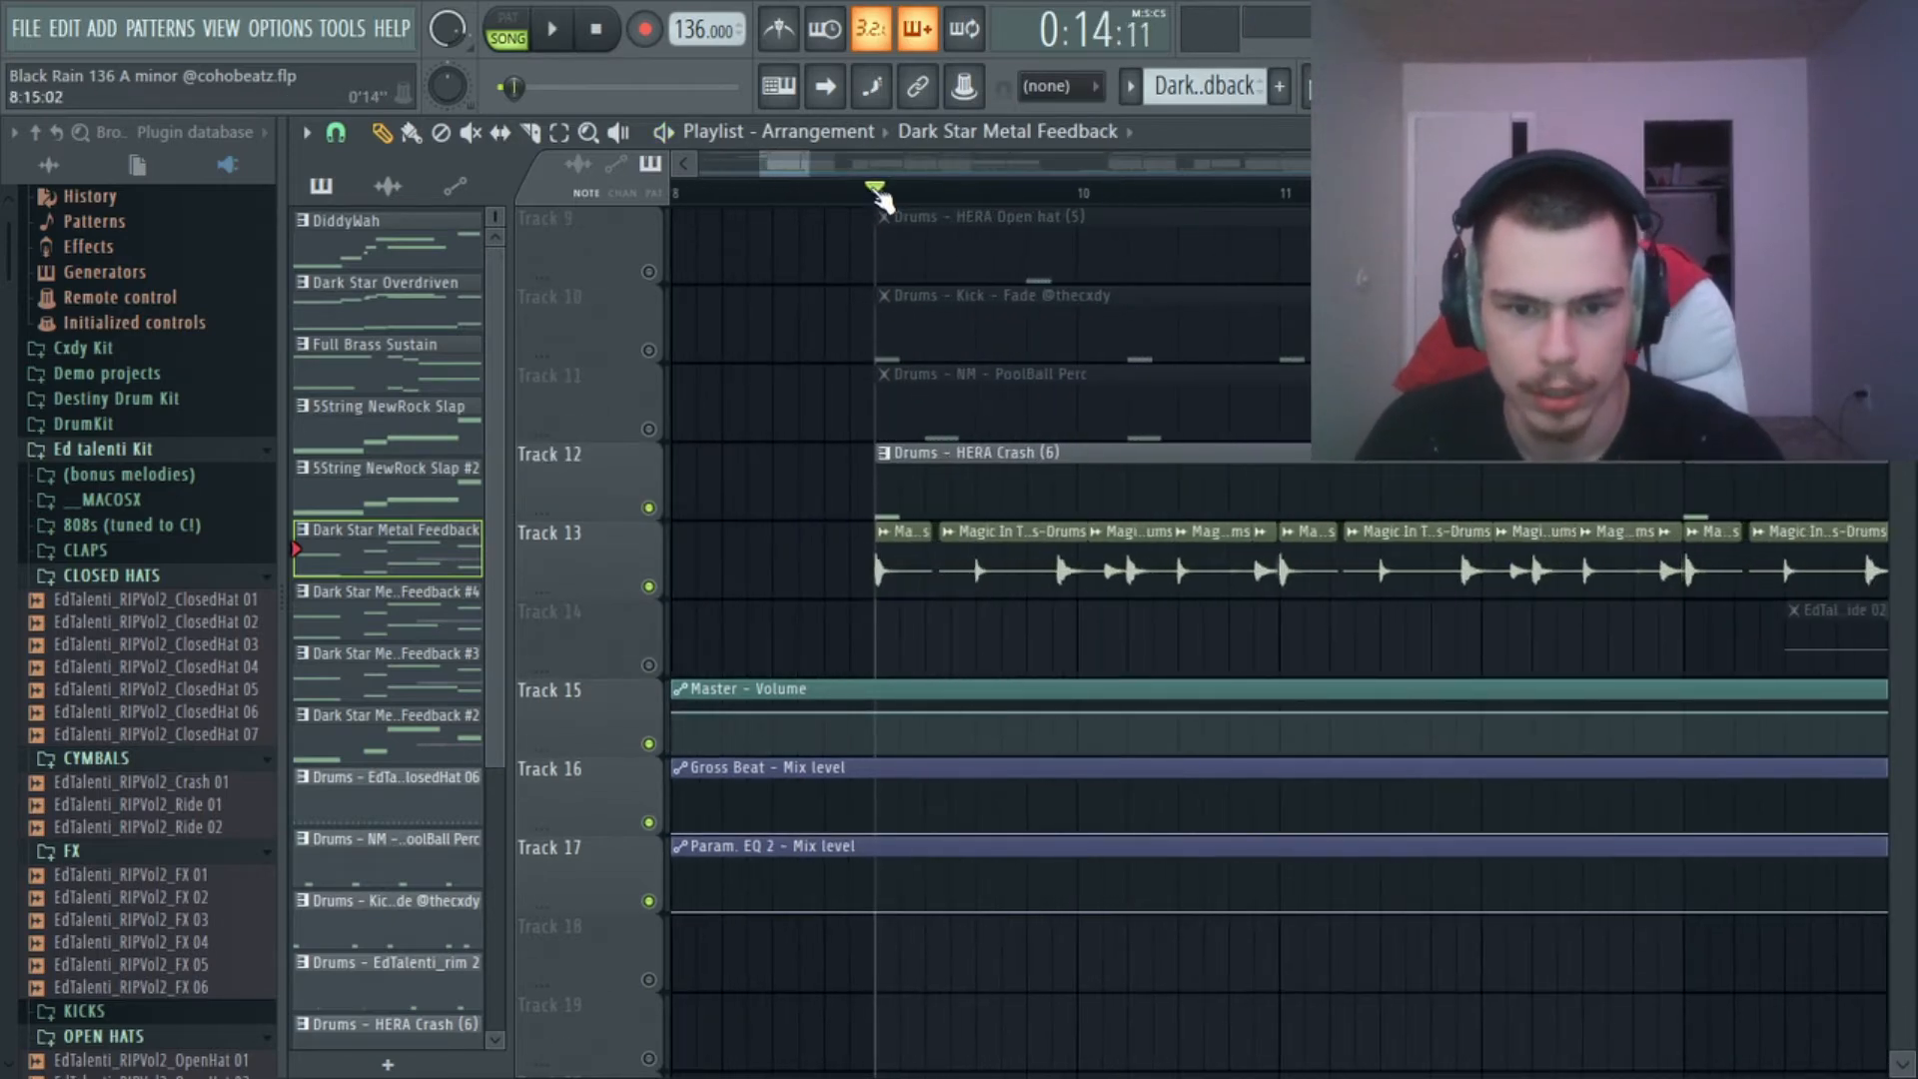
Unmute Track 11 with the NM - PoolBall Perc pattern and play it with the drum loop and crash from bar 9.
scroll(762, 364, "up", 2)
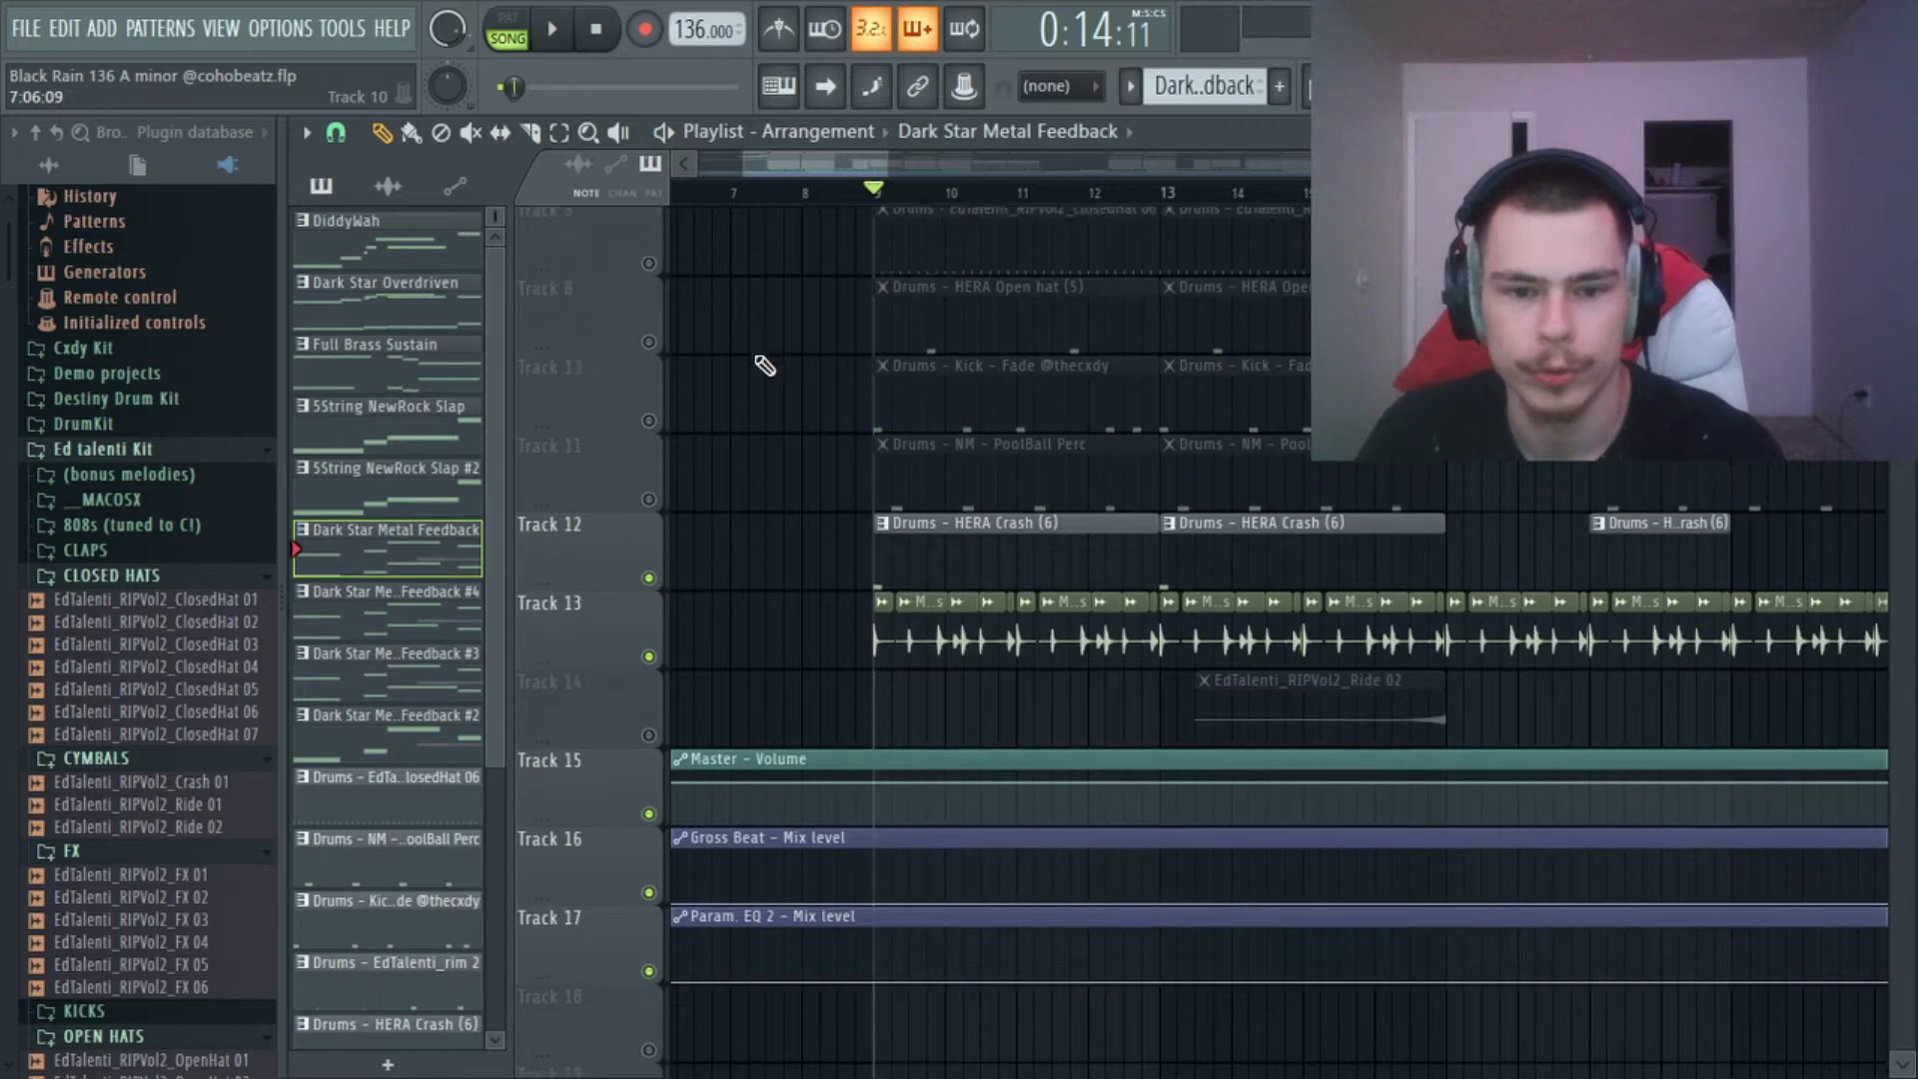
left_click(650, 588)
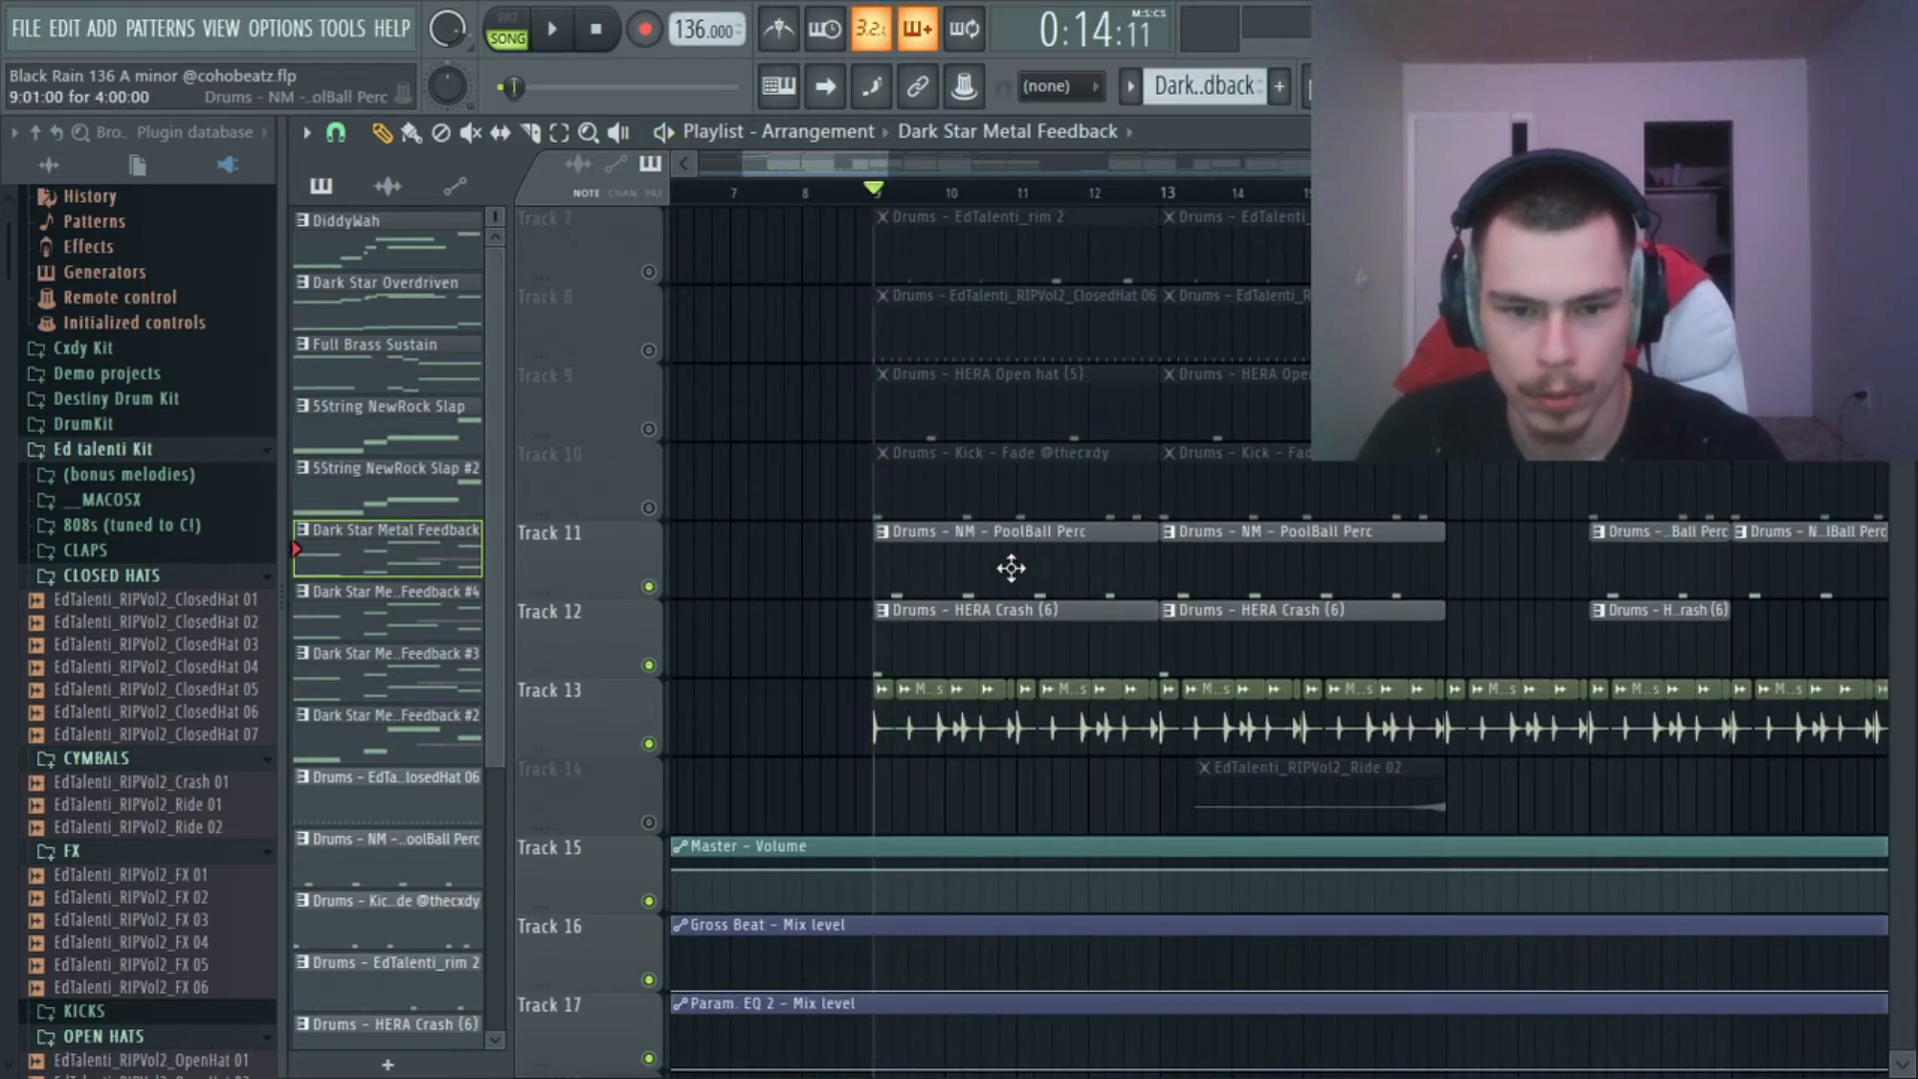
key("space")
key("space")
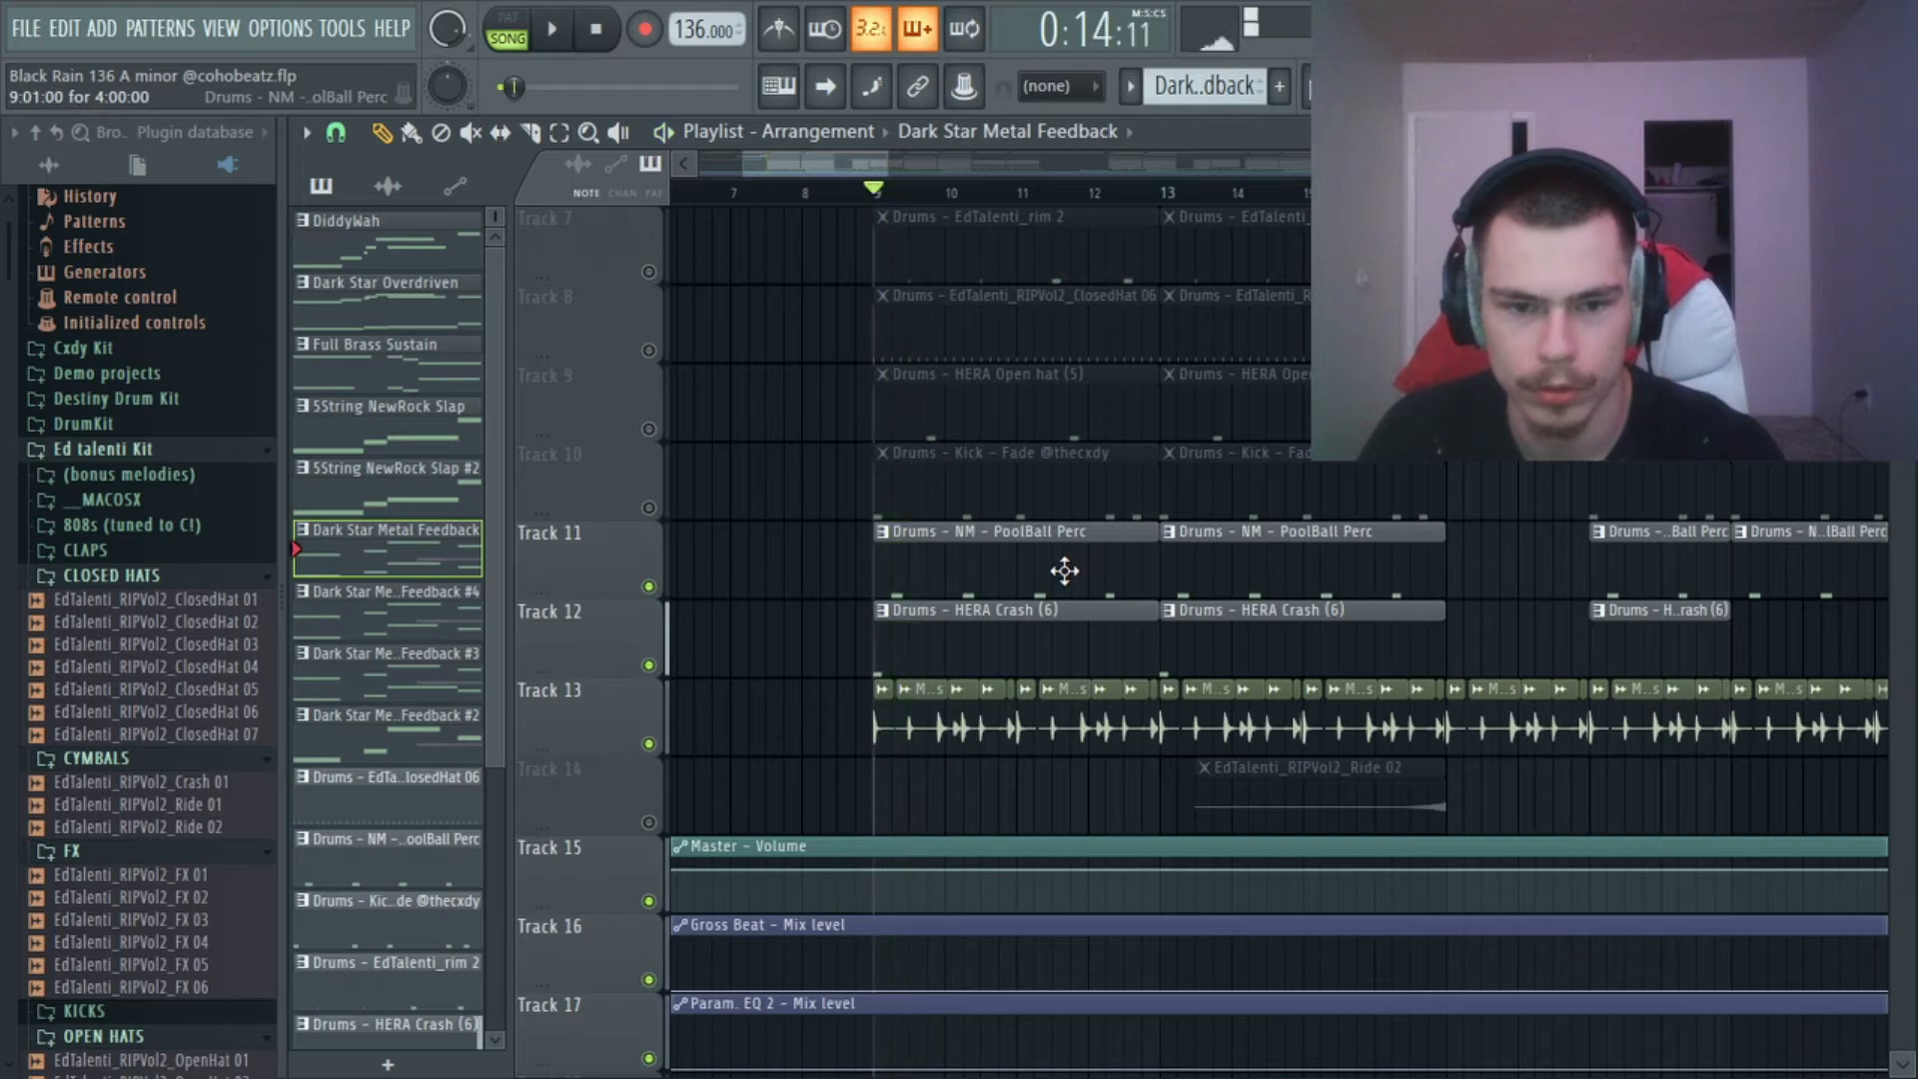
Unmute Track 10 with the Kick - Fade pattern and play the active drum tracks from bar 9.
left_click(649, 508)
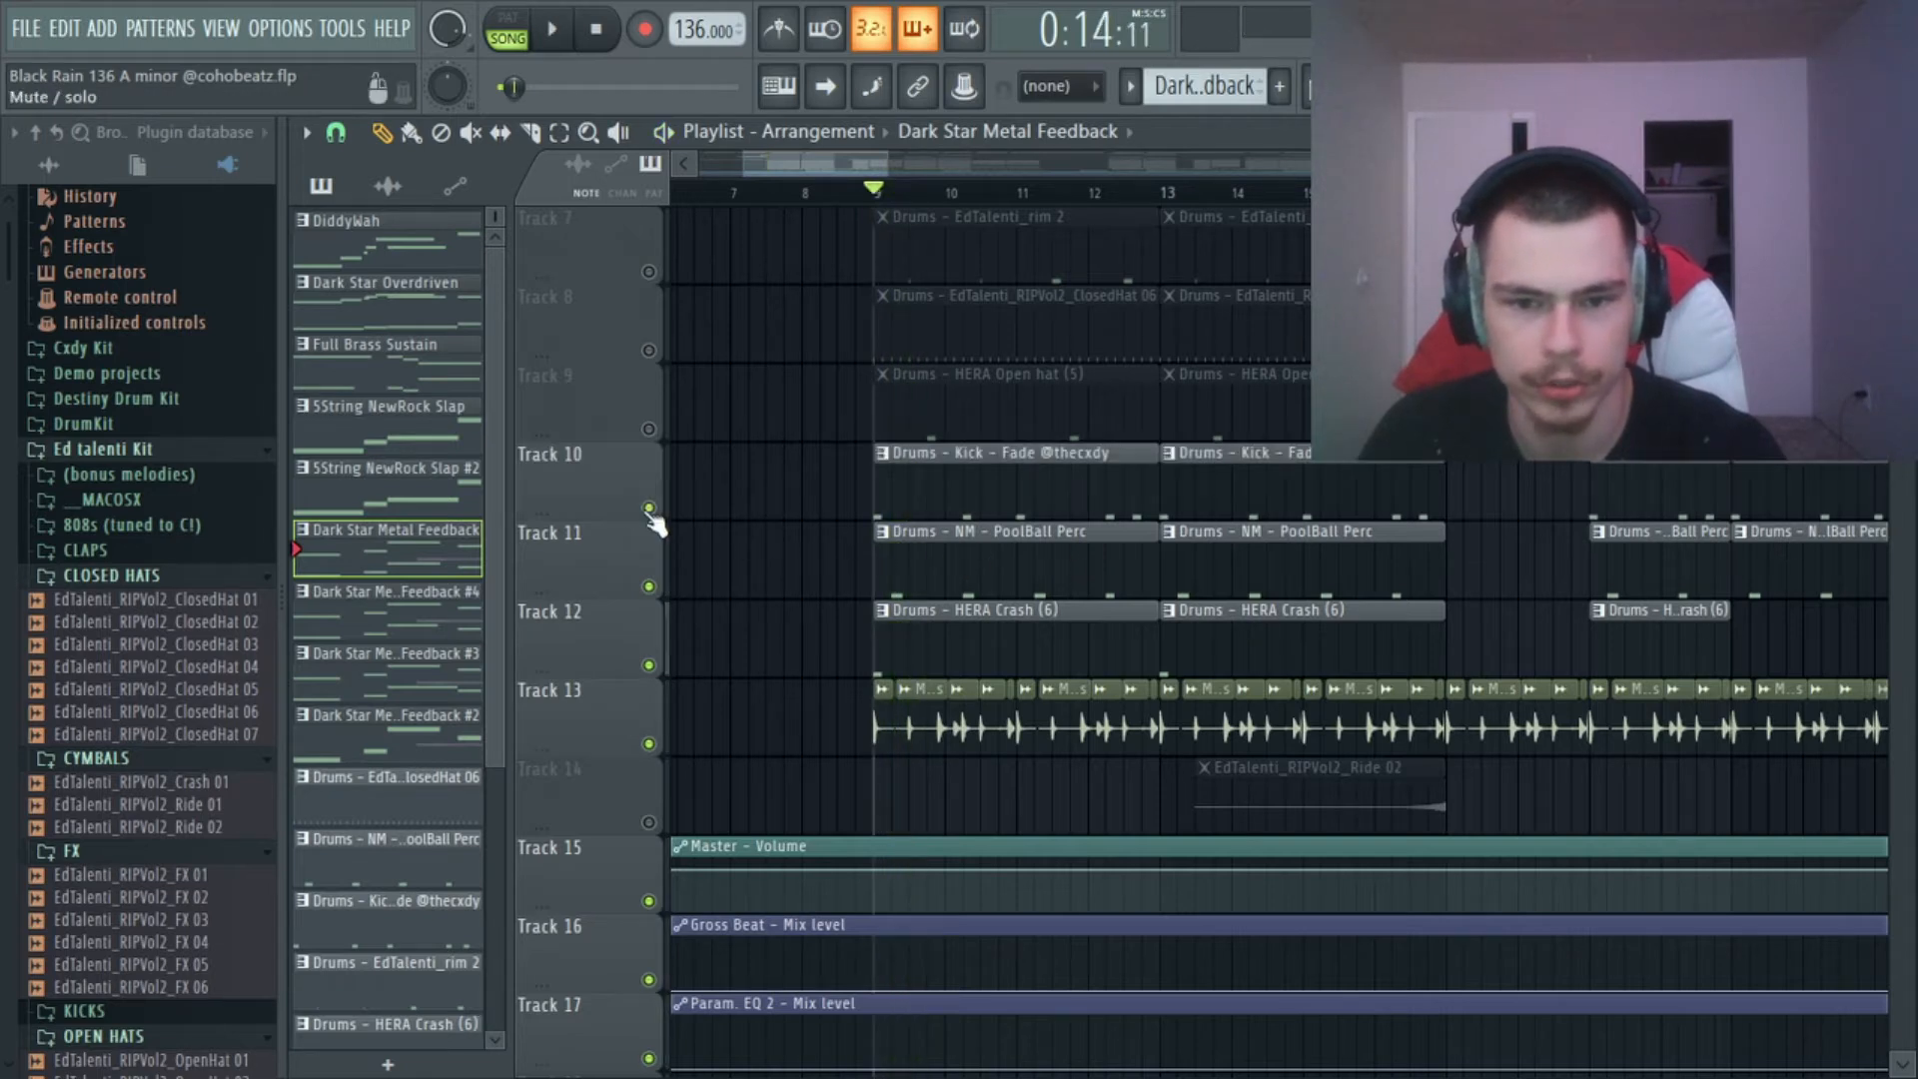
scroll(744, 535, "up", 1)
key("space")
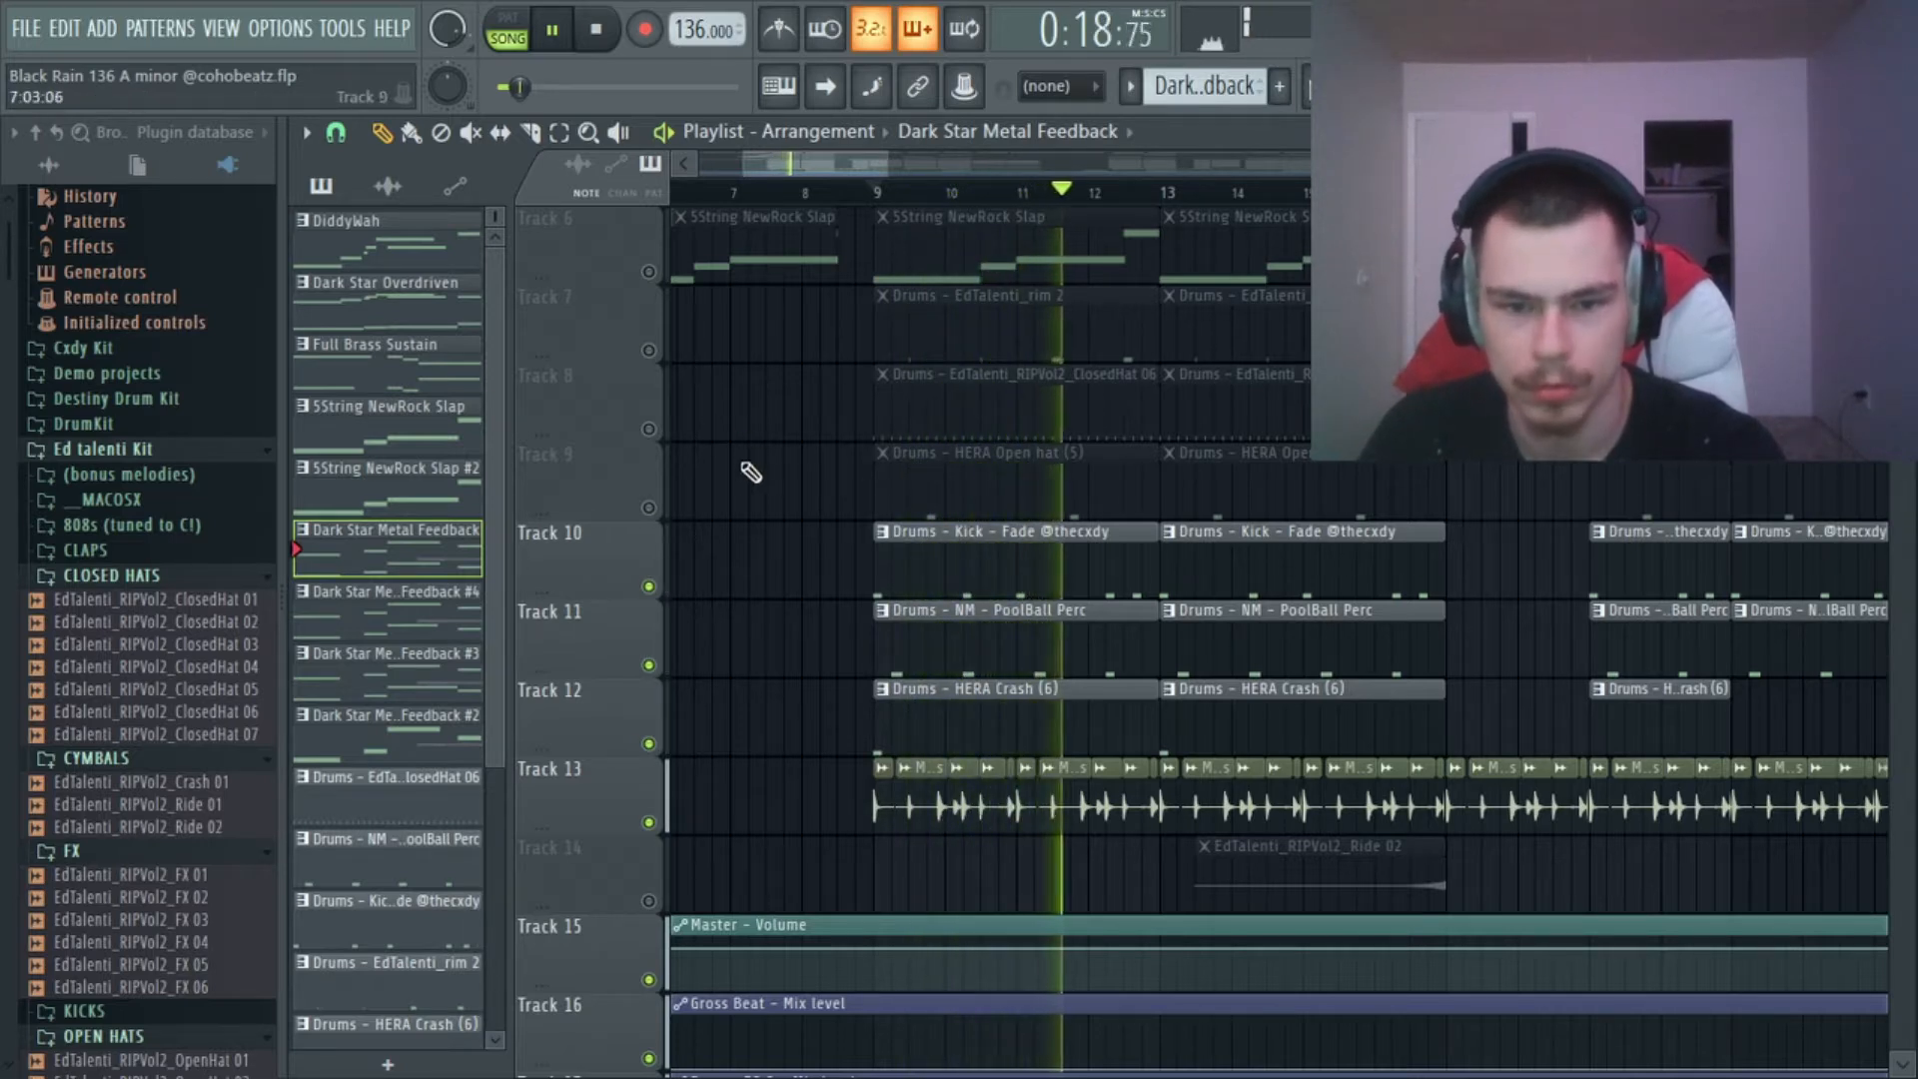
key("space")
Unmute Track 9 with the HERA Open hat (5) pattern and play it together with the other active drums.
left_click(650, 507)
key("space")
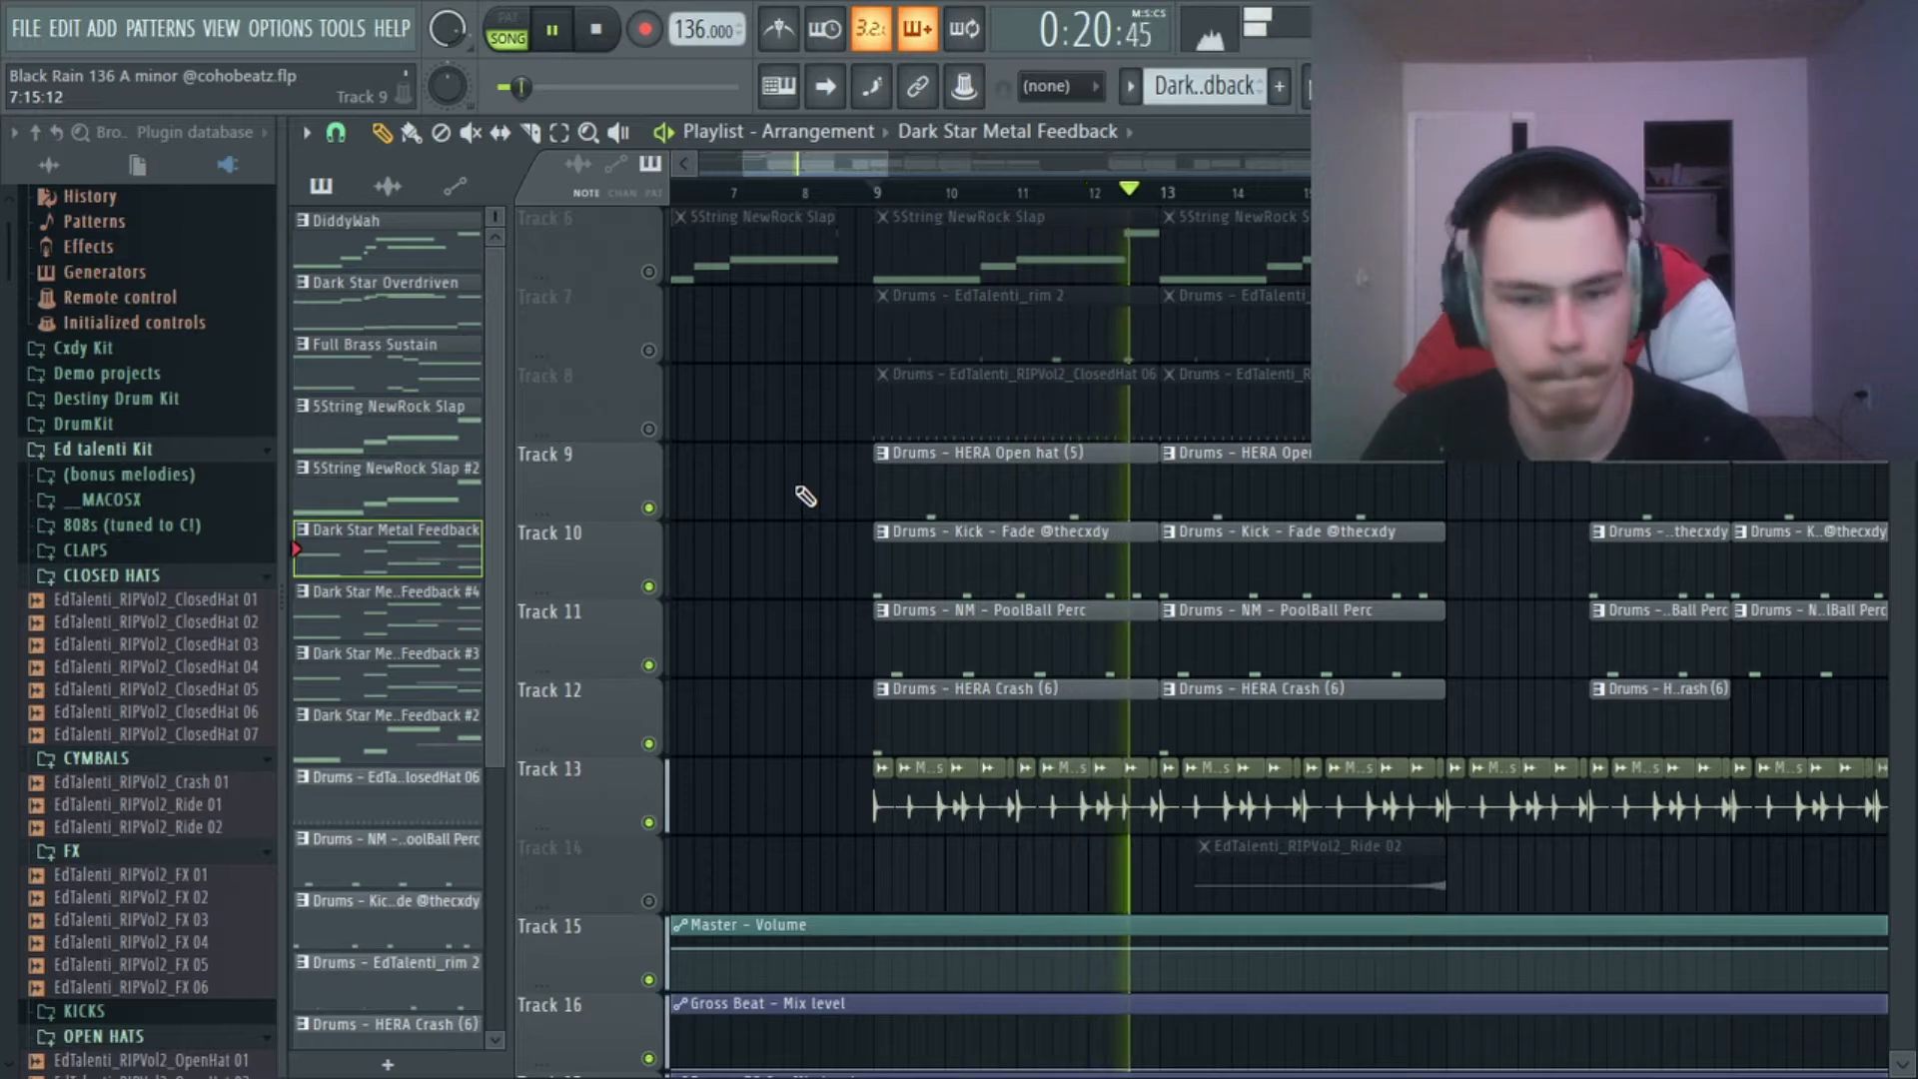
key("space")
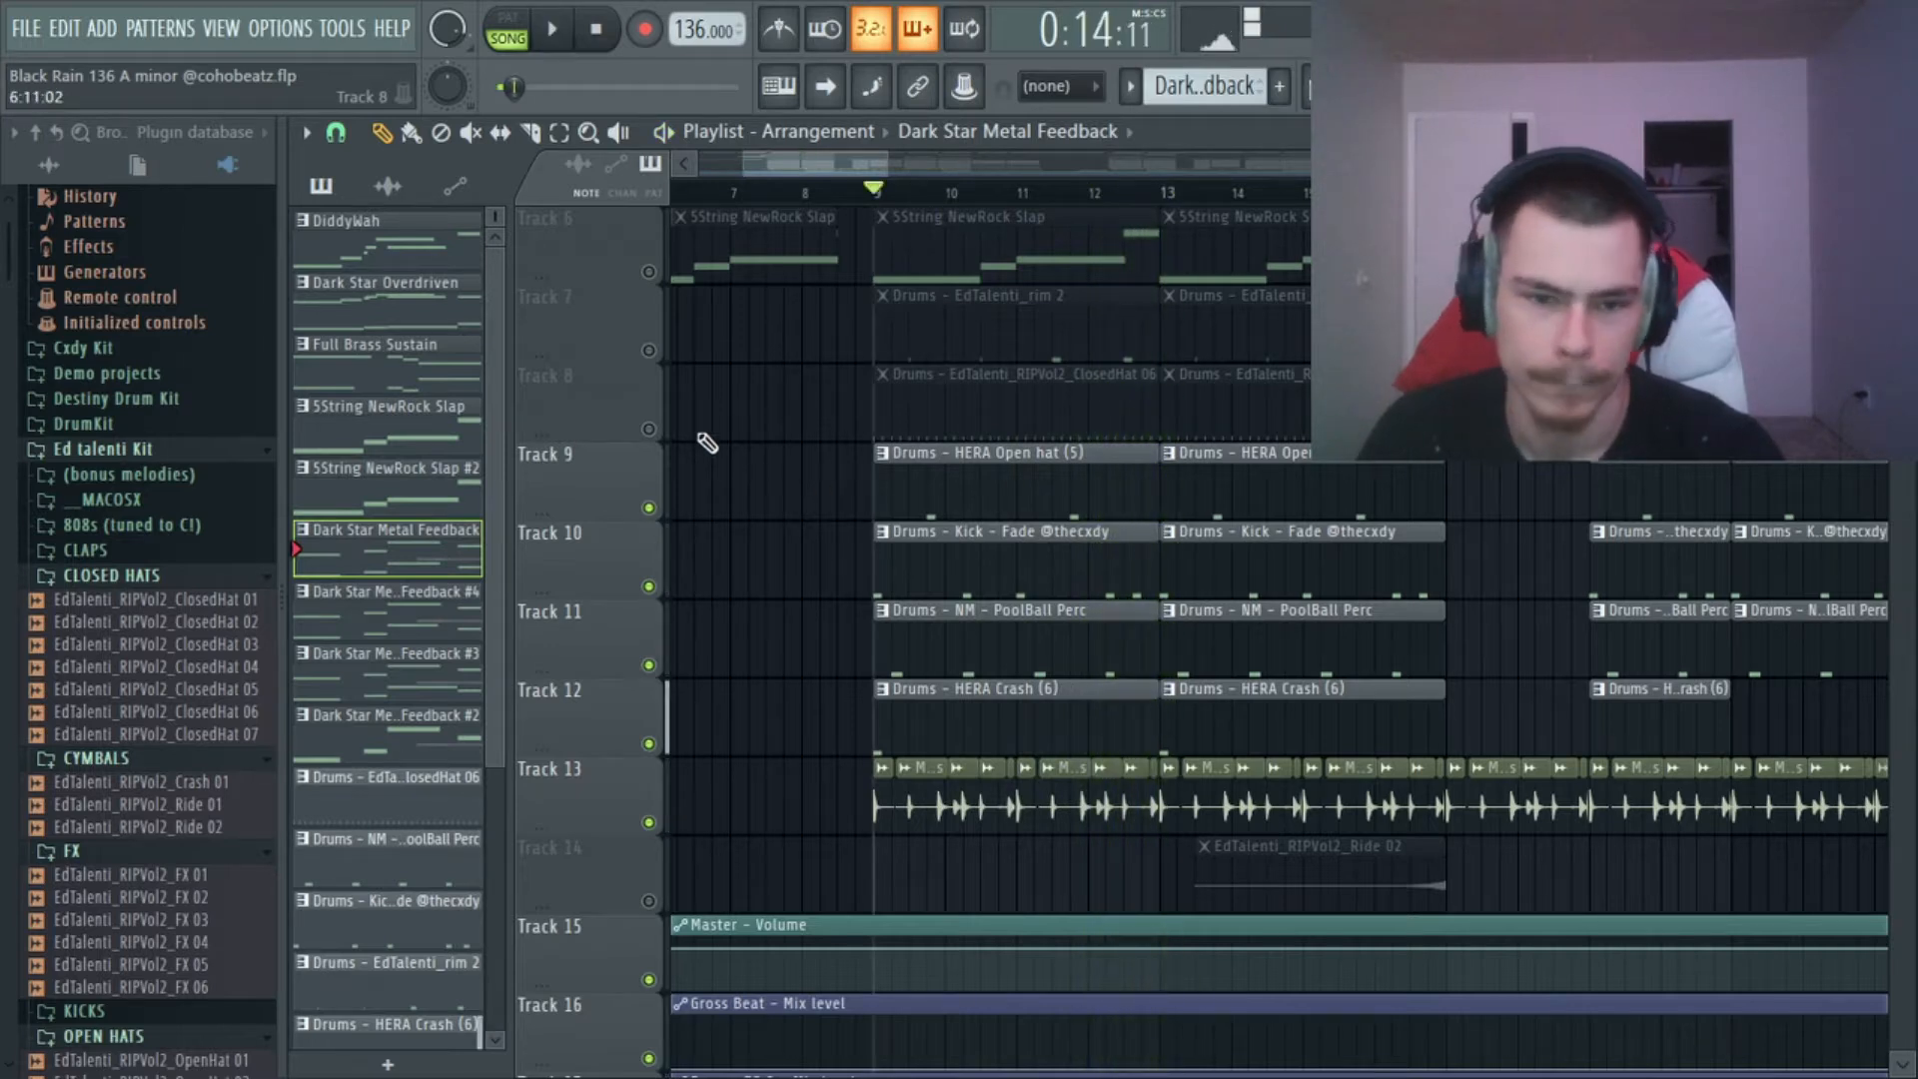
Unmute Track 8, select its EdTalenti_RIPVol2_ClosedHat 06 pattern and open the closed hat's channel settings.
left_click(648, 429)
left_click(1004, 374)
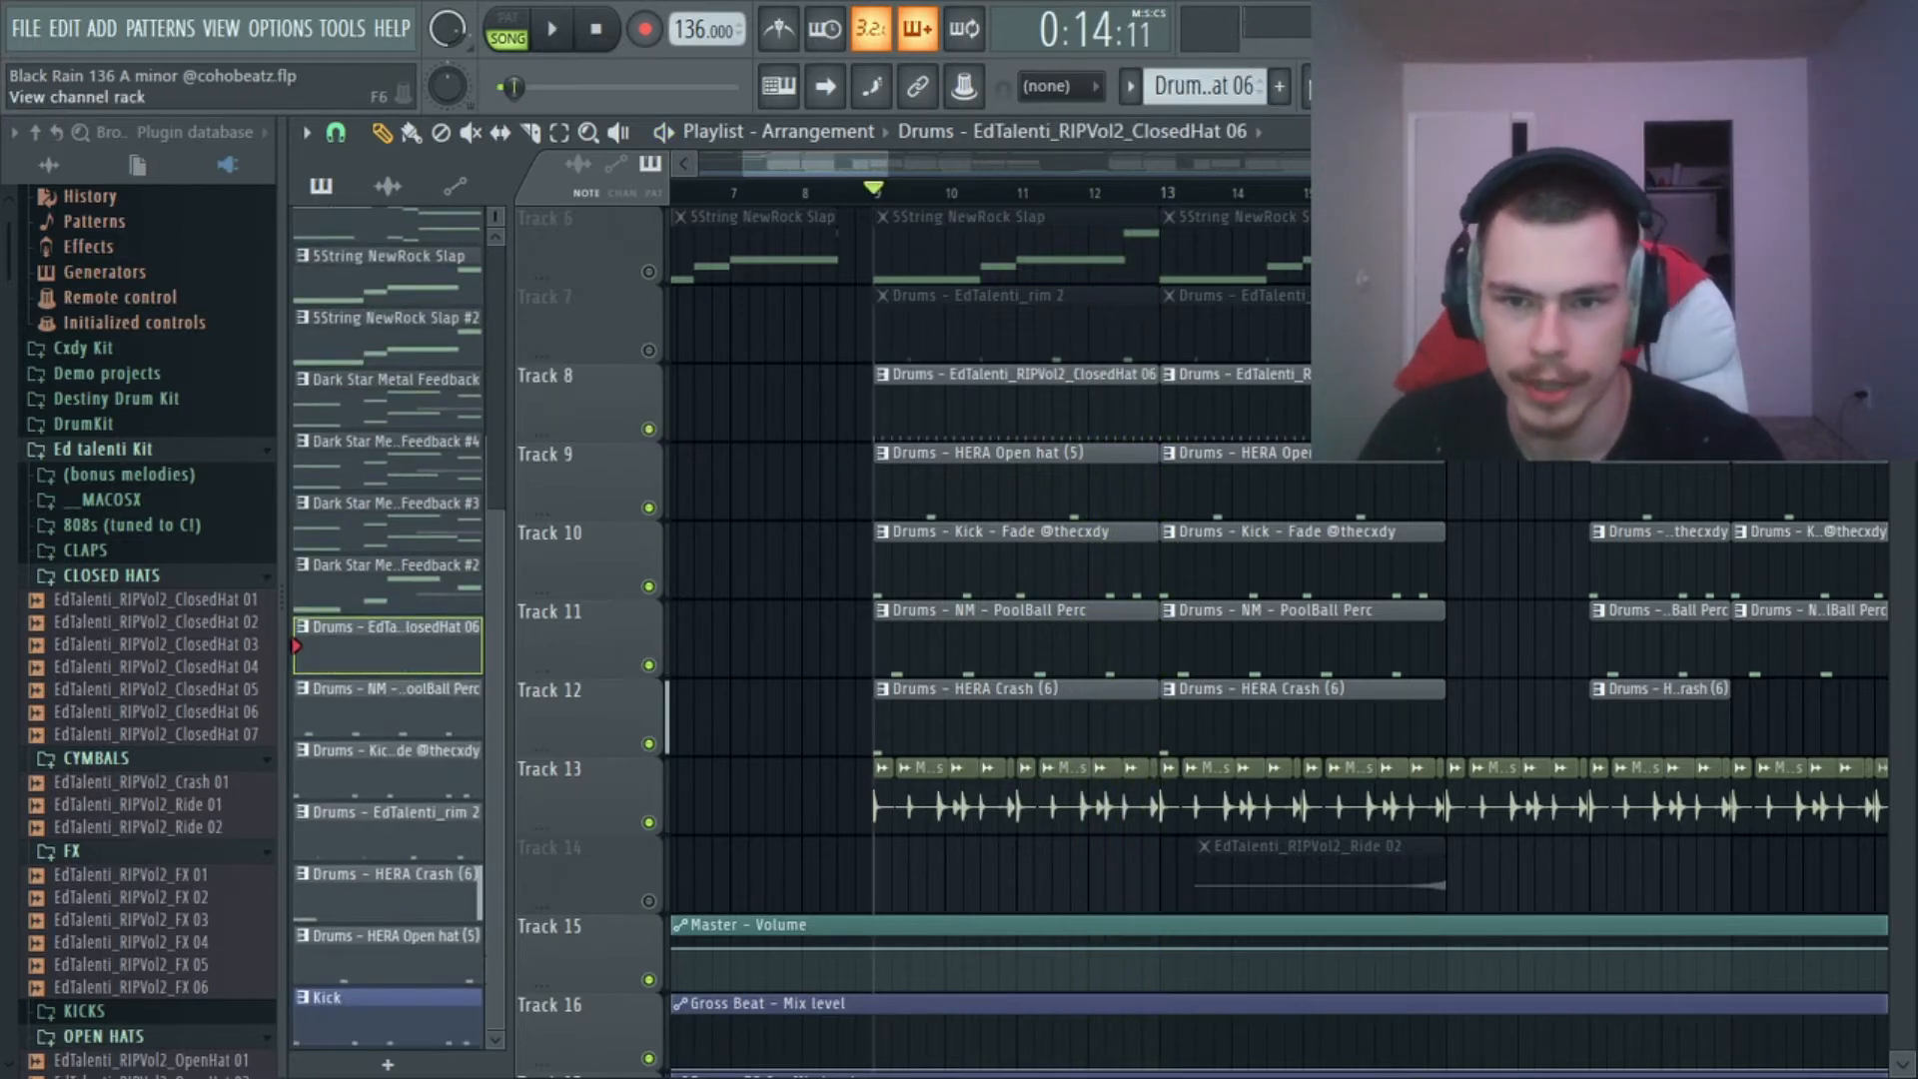
left_click(1427, 86)
left_click(1326, 556)
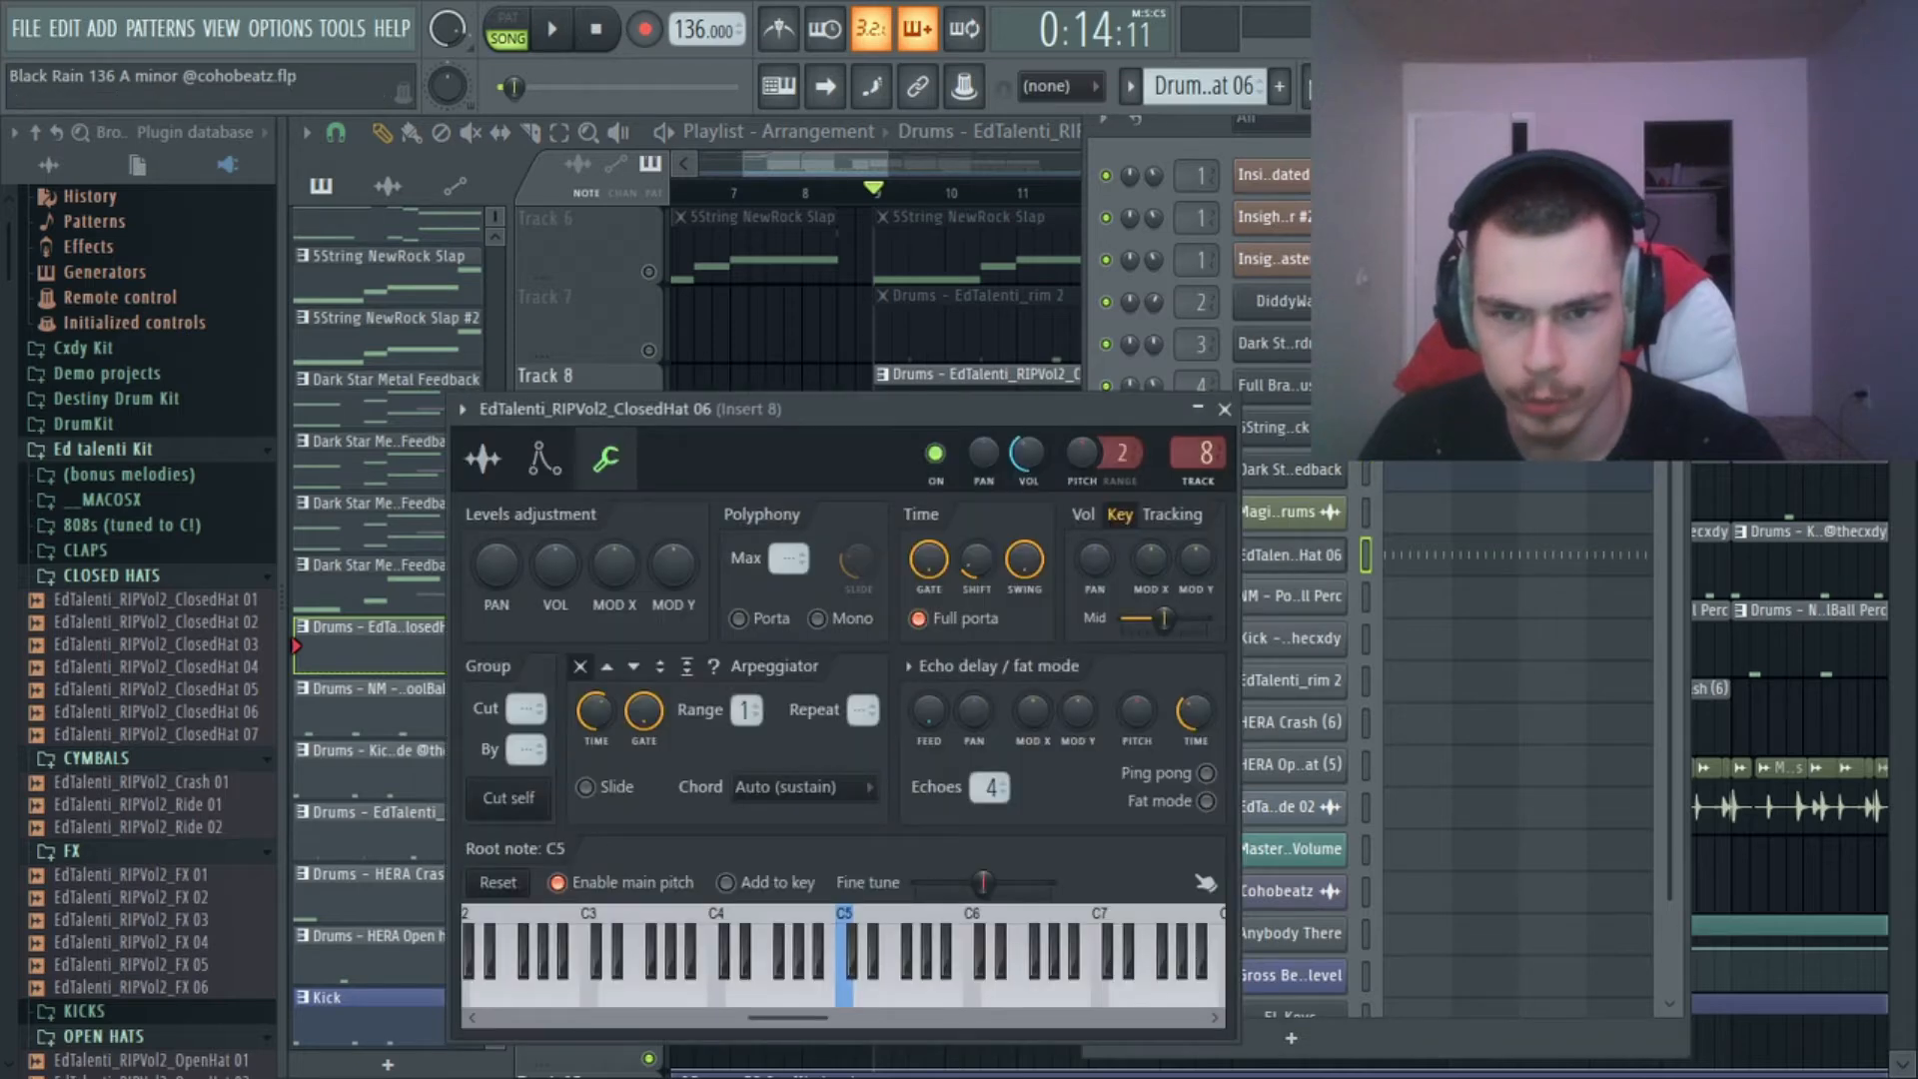
Open the closed hat pattern's piano roll, enlarge the velocity lane to full height to examine it, and return to the playlist.
left_click(1328, 85)
double_click(1126, 372)
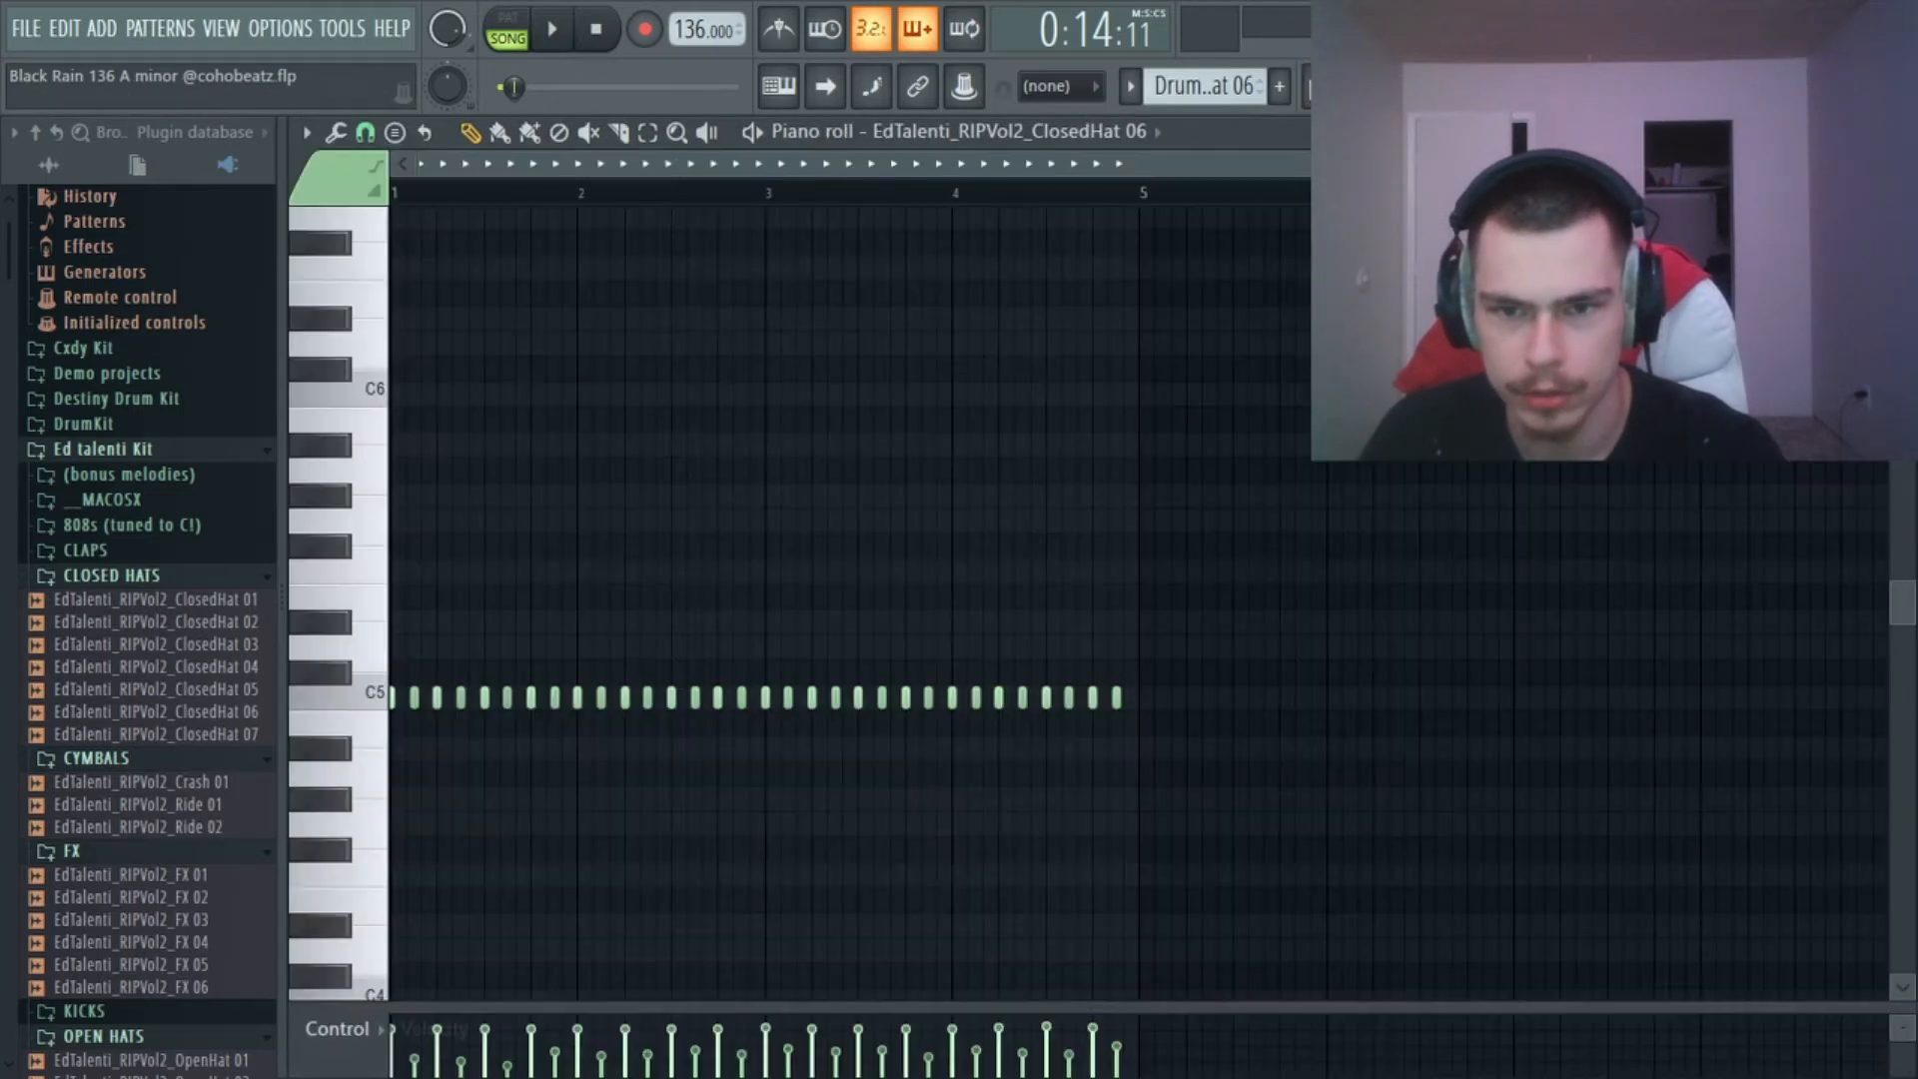
left_click_drag(1375, 1000, 1375, 211)
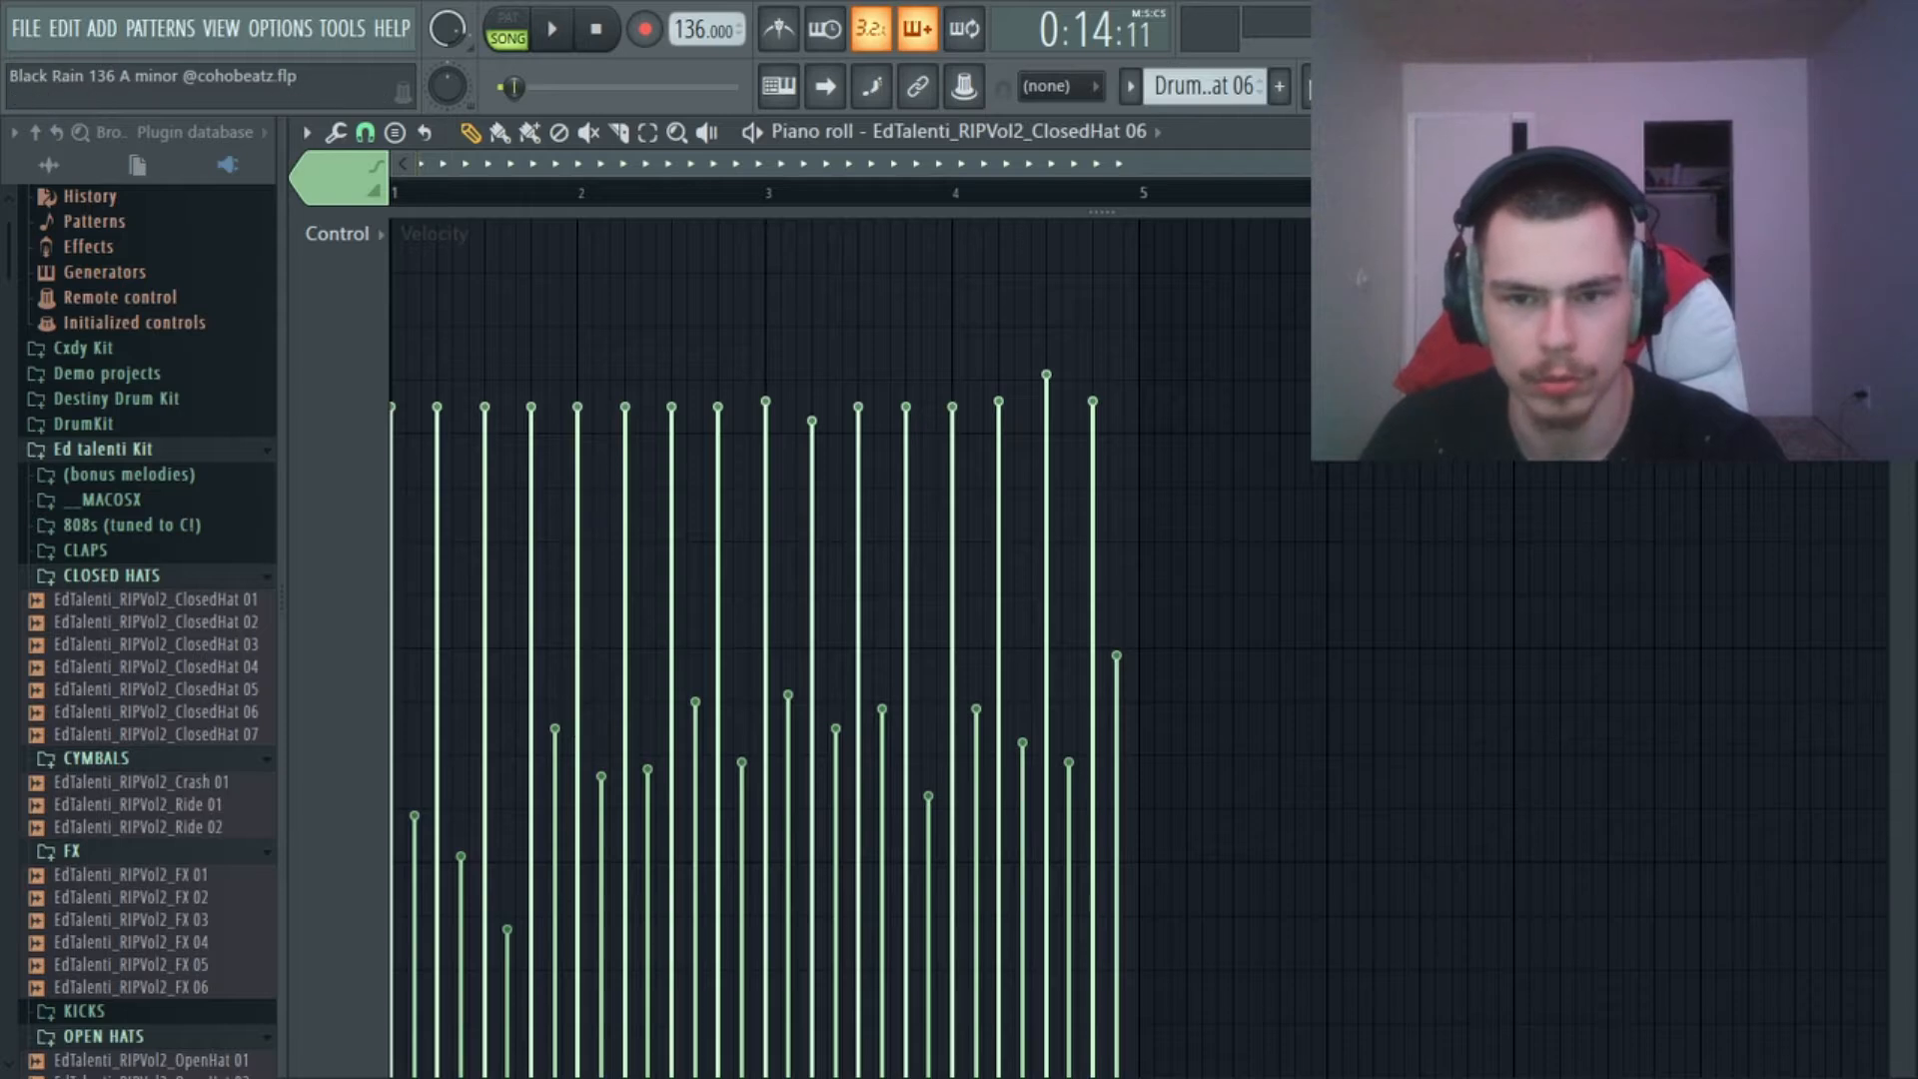
left_click(1324, 87)
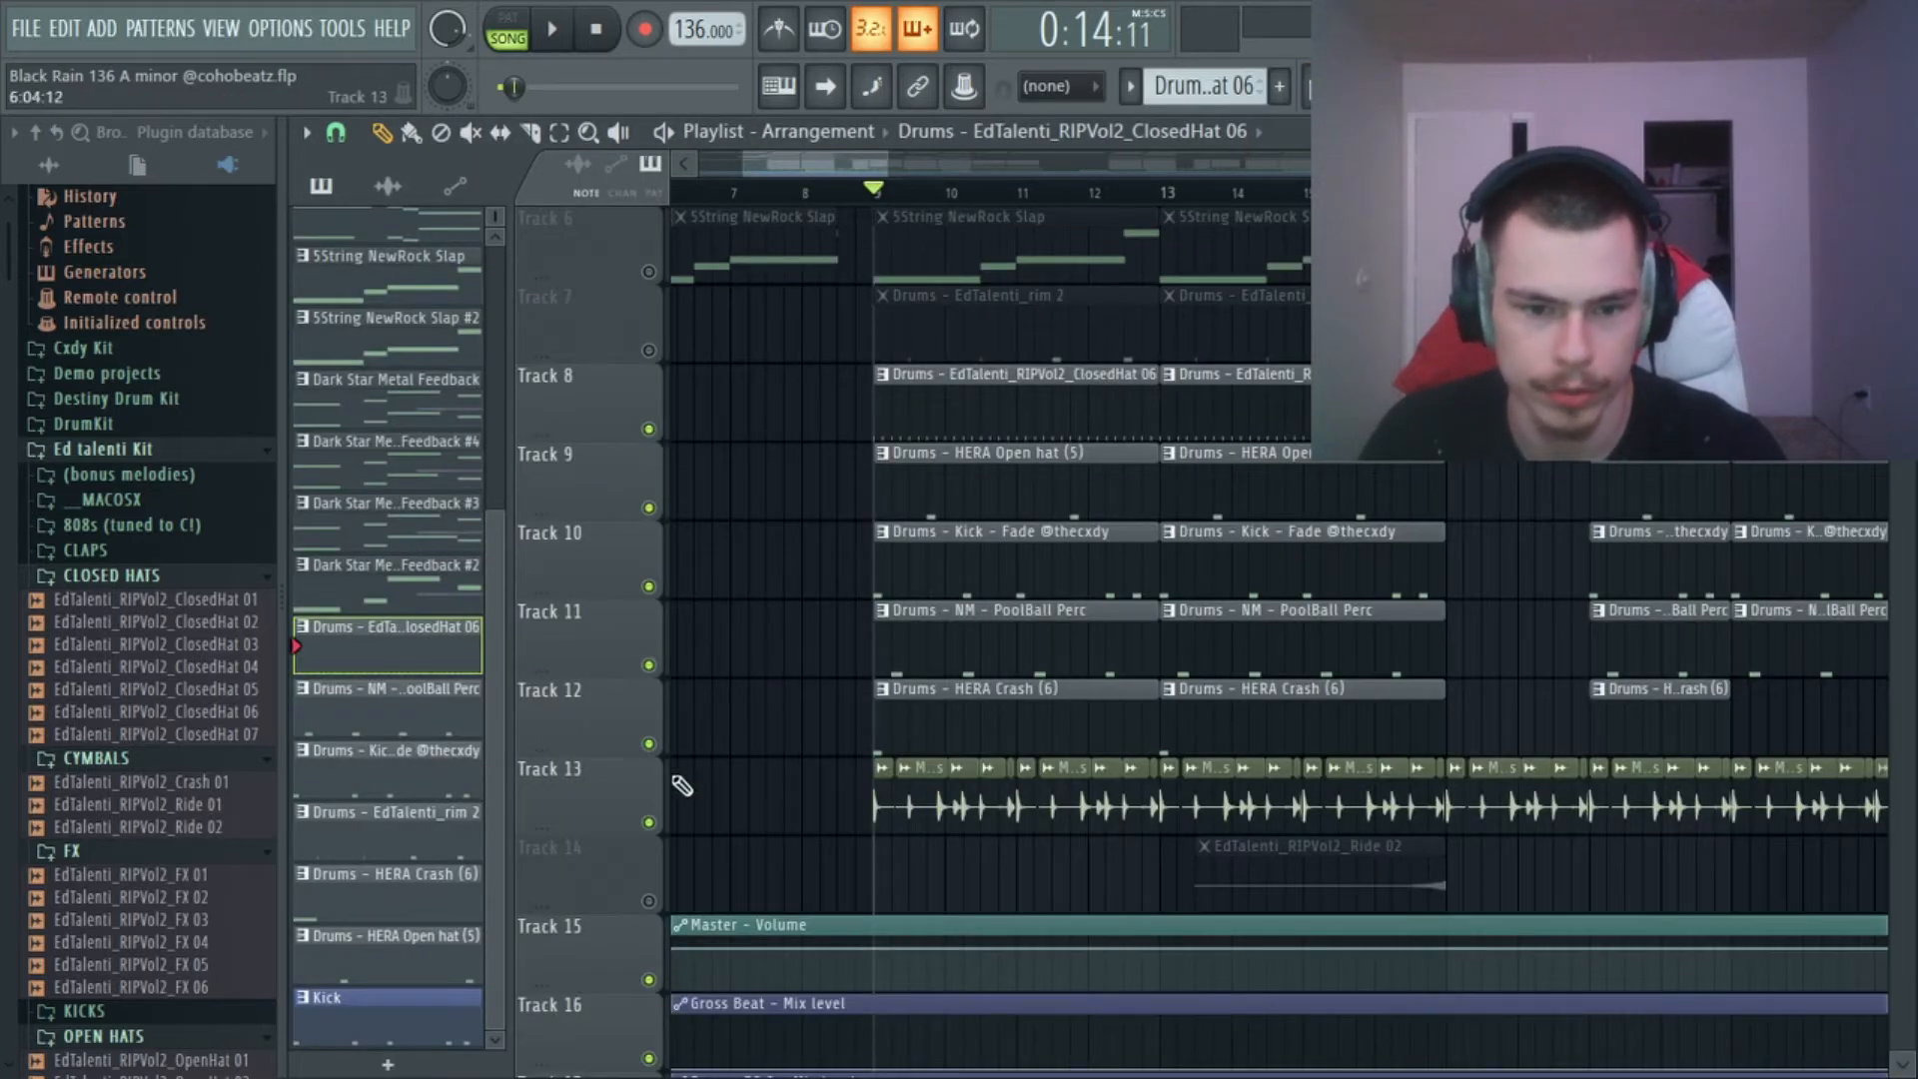
Mute Tracks 9 to 13 so that the closed hat on Track 8 is the only active drum track.
left_click(649, 822)
left_click(648, 743)
left_click(648, 587)
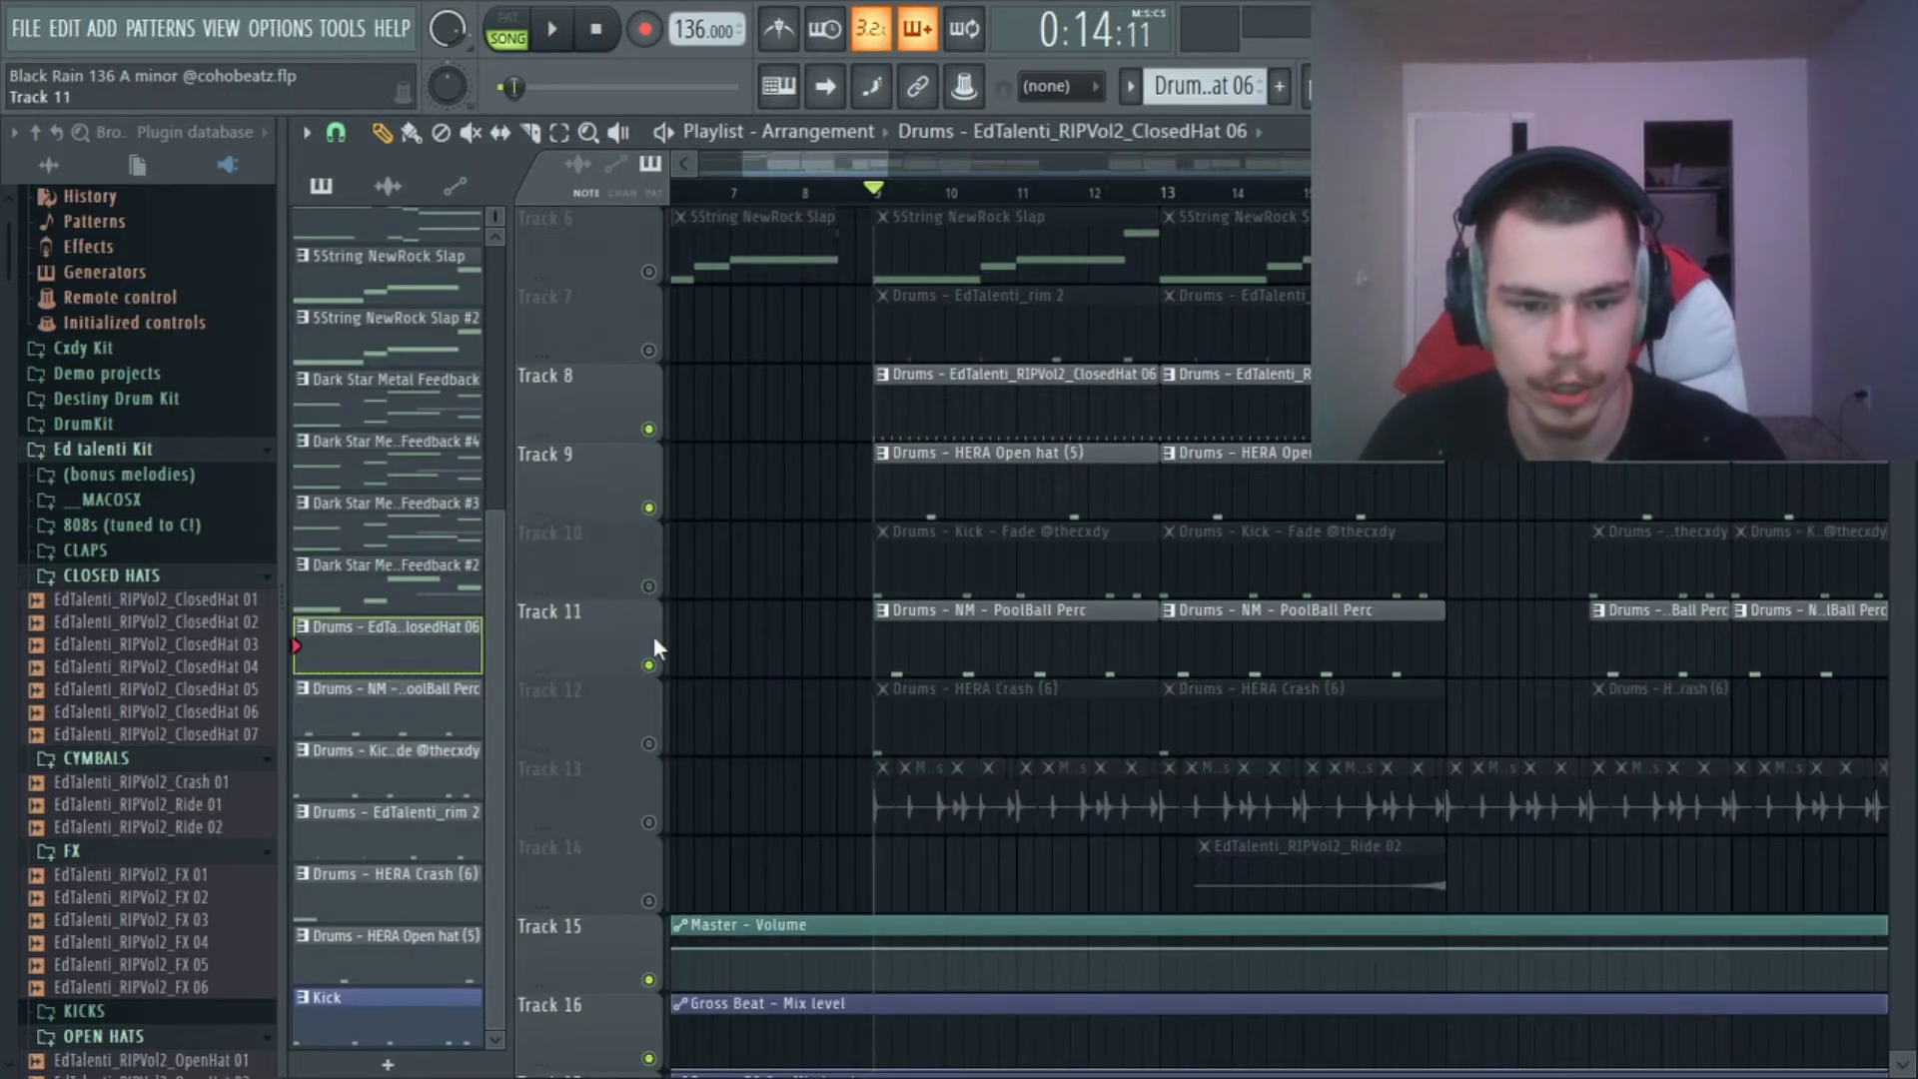
left_click(648, 665)
left_click(648, 508)
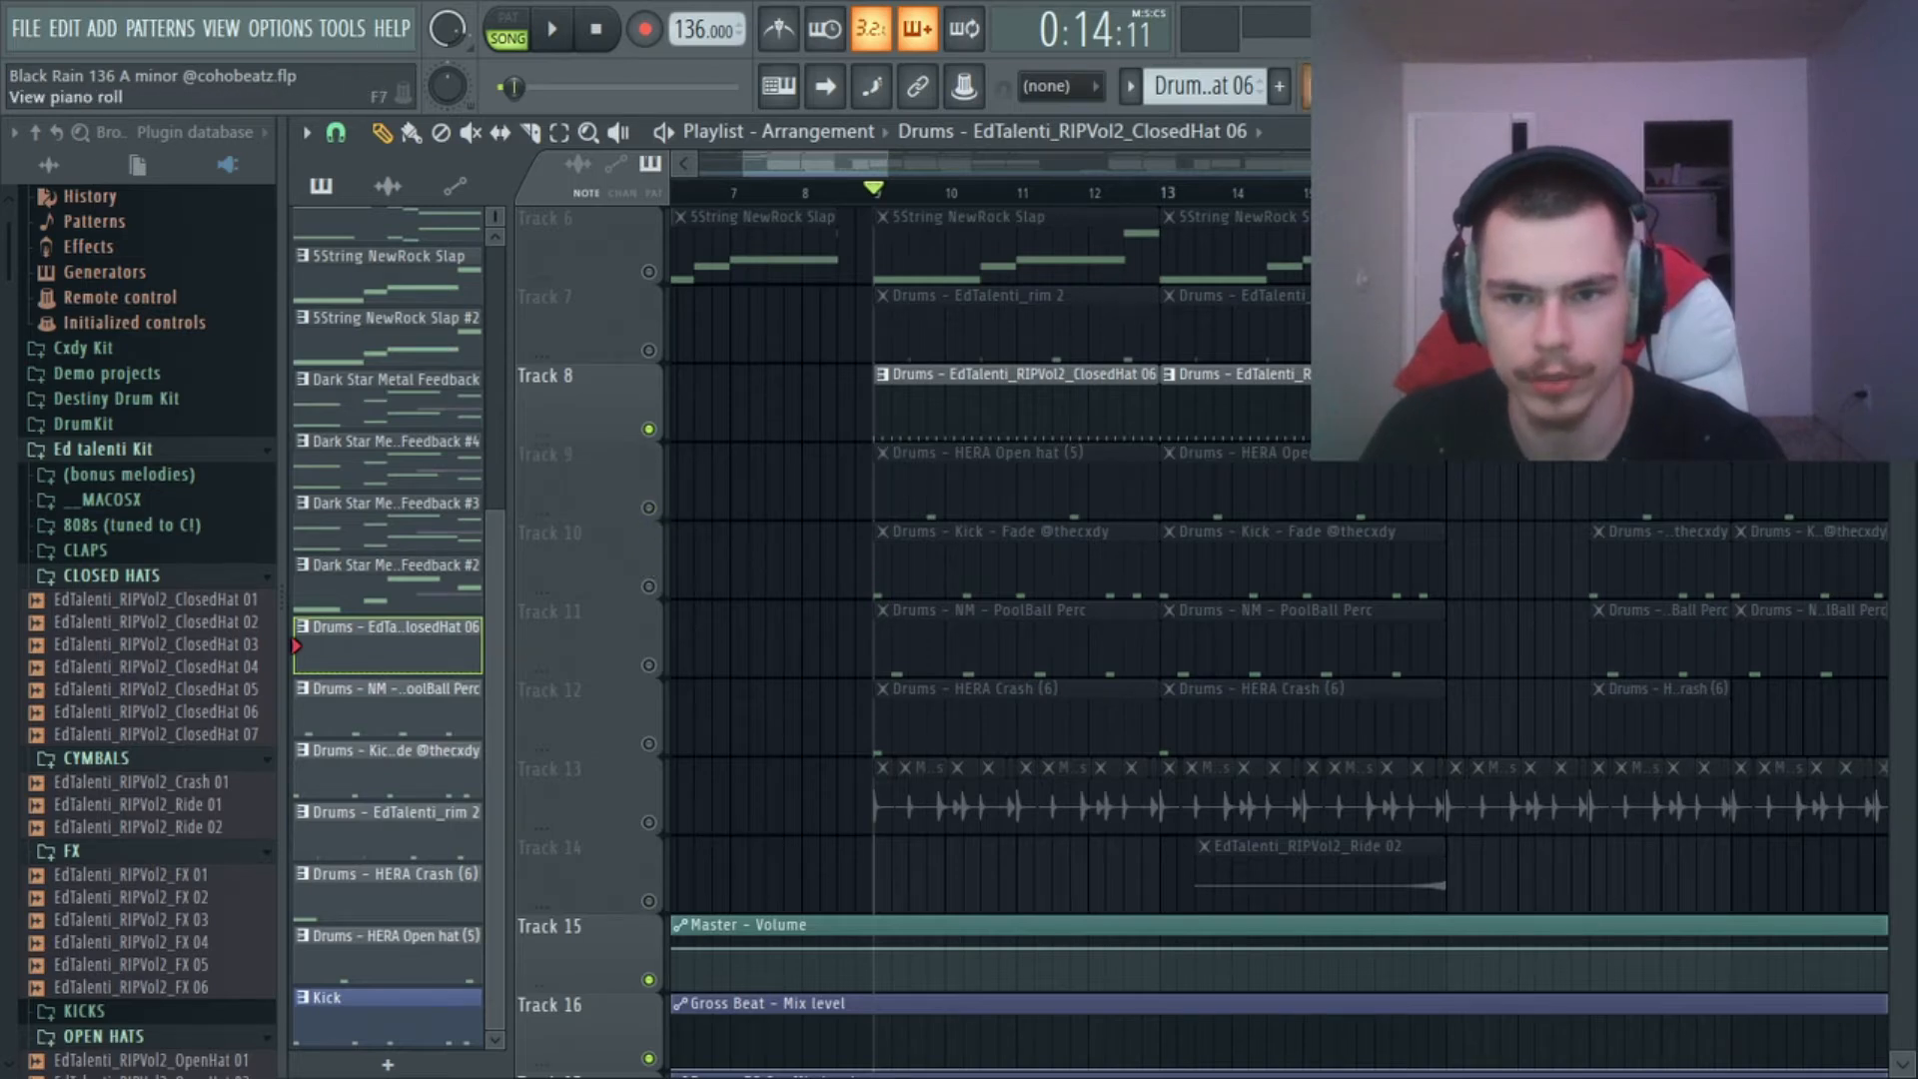
Play the isolated closed hat while viewing its note velocities in the piano roll.
key("F7")
key("space")
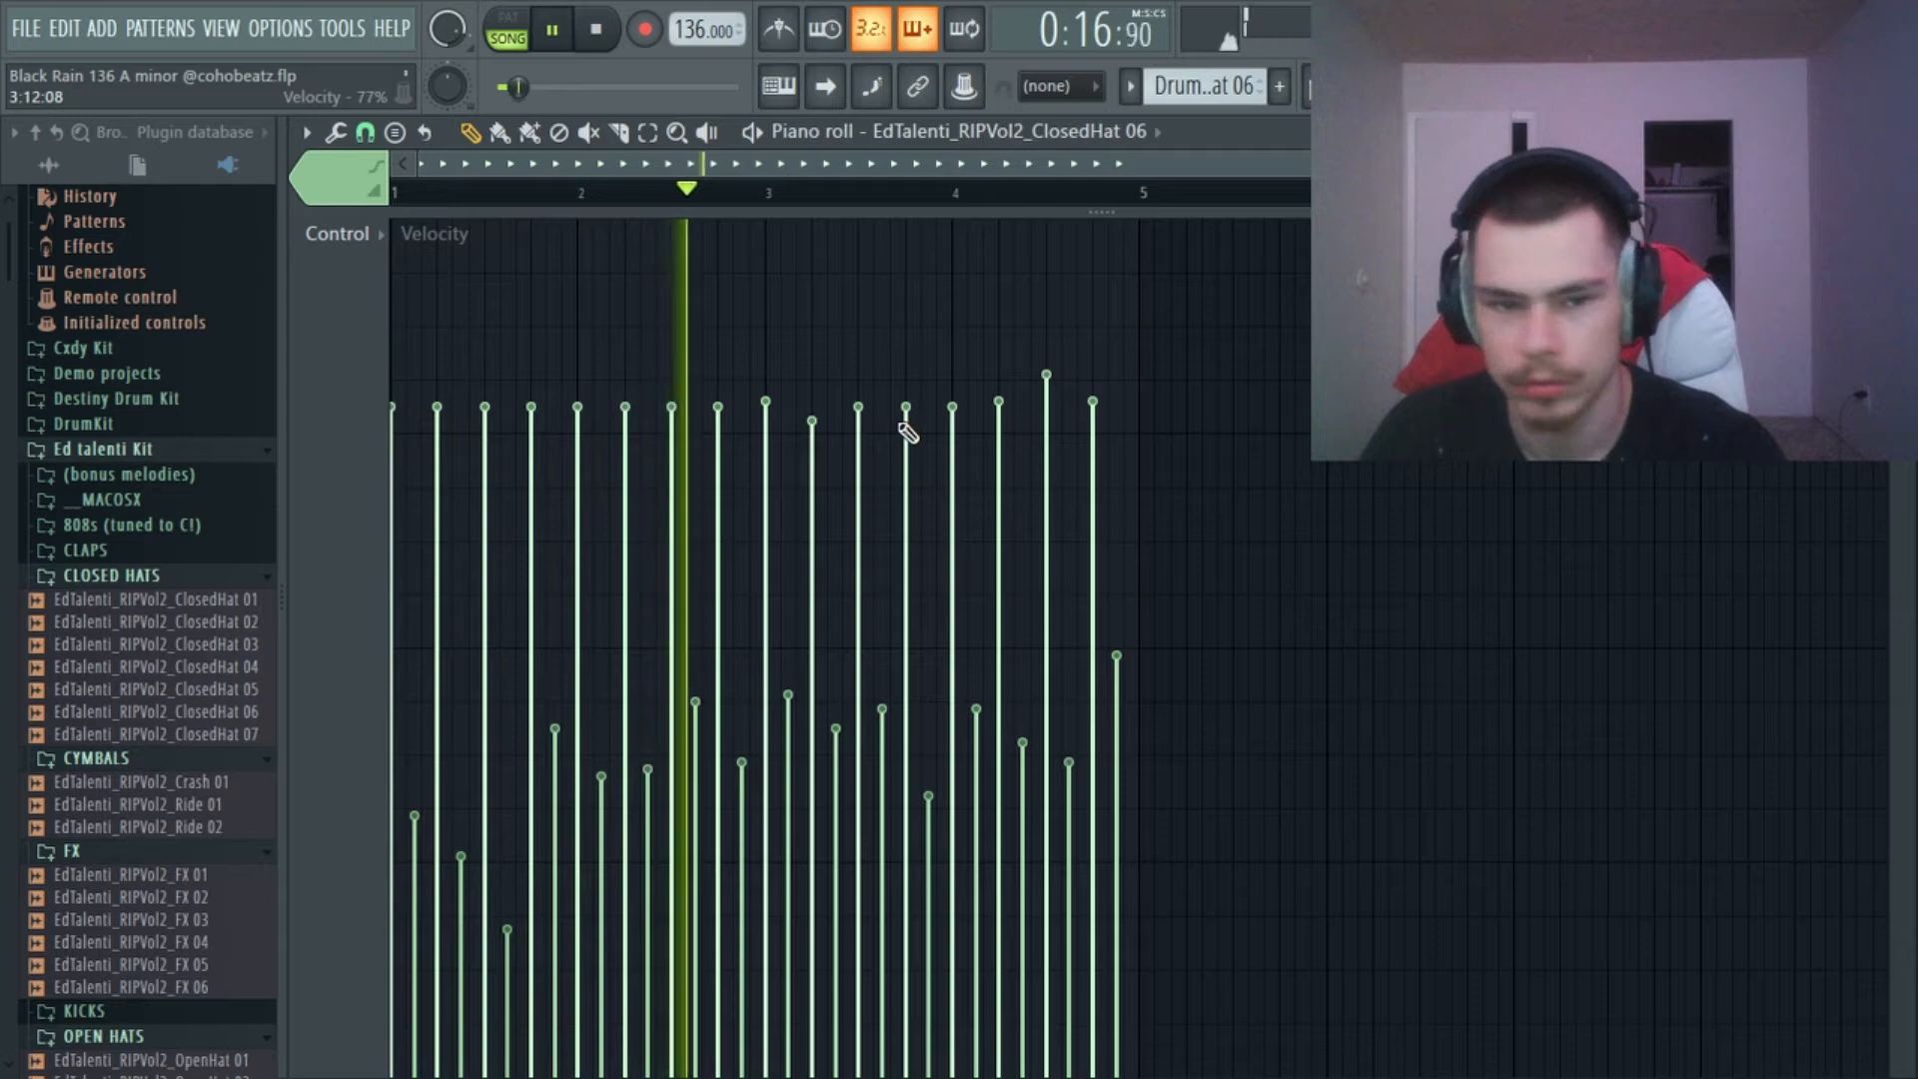
key("space")
Level nearly all closed hat note velocities to the same height and play the pattern for comparison.
mouse_move(1121, 455)
left_mouse_down()
mouse_move(1119, 435)
mouse_move(262, 474)
left_mouse_up()
key("space")
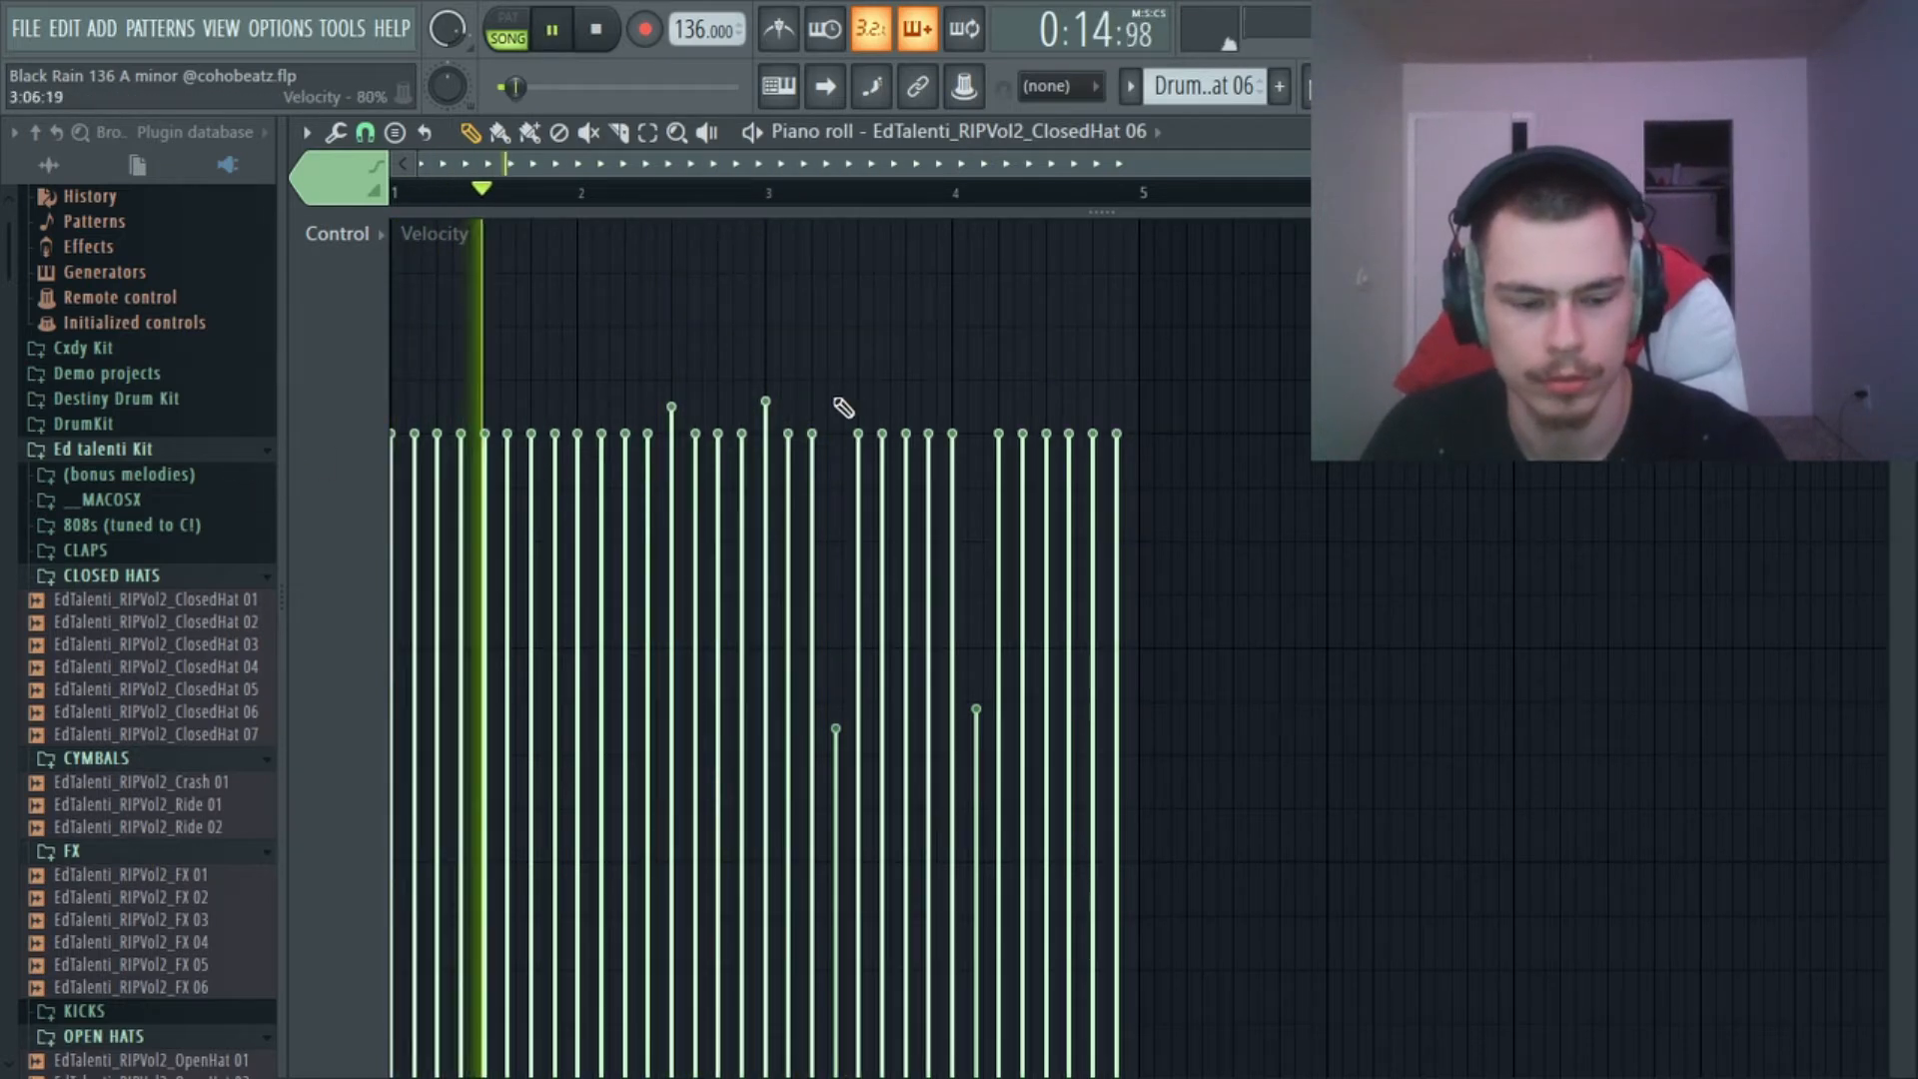
key("space")
Undo the closed hat velocity change and play the pattern with its varied velocities.
key("ctrl+z")
key("space")
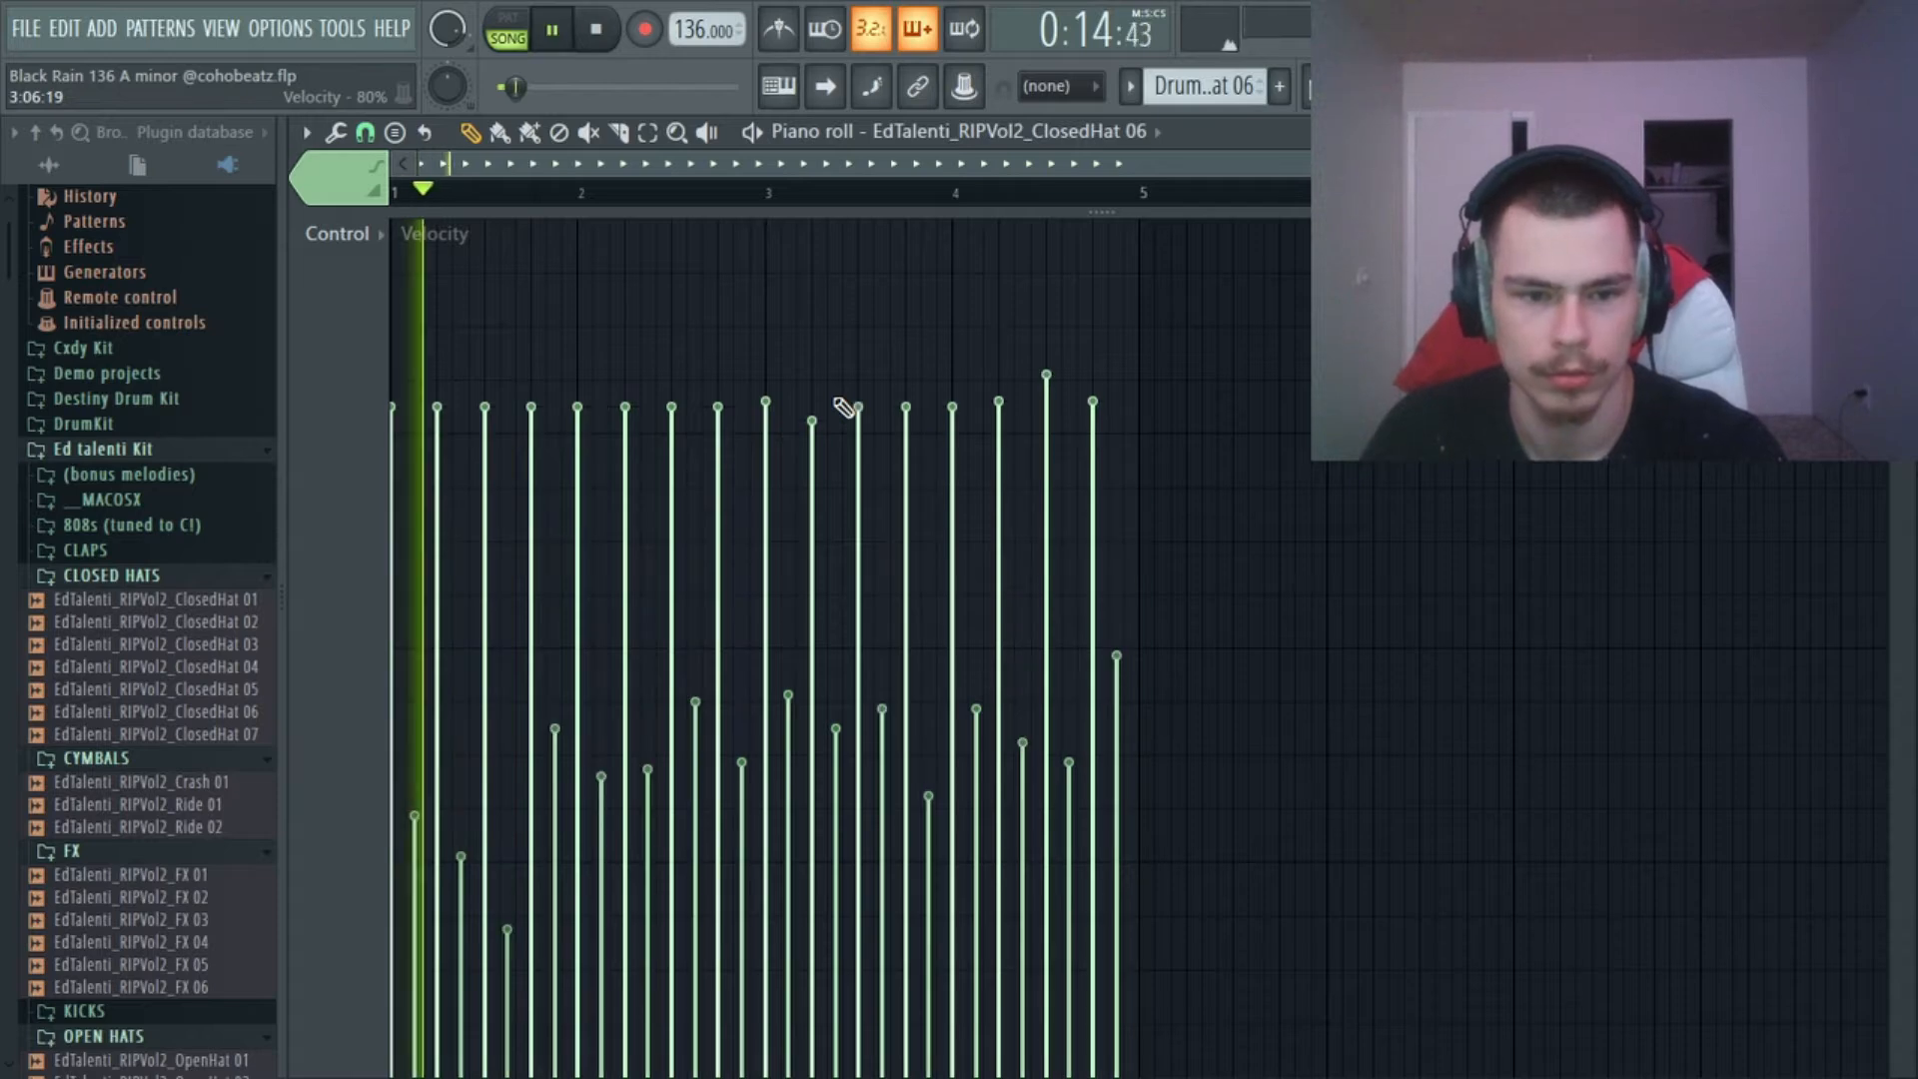
key("space")
Return to the playlist, unmute the open hat, kick and rim tracks, and solo Track 7 with the EdTalenti_rim 2 pattern.
key("F5")
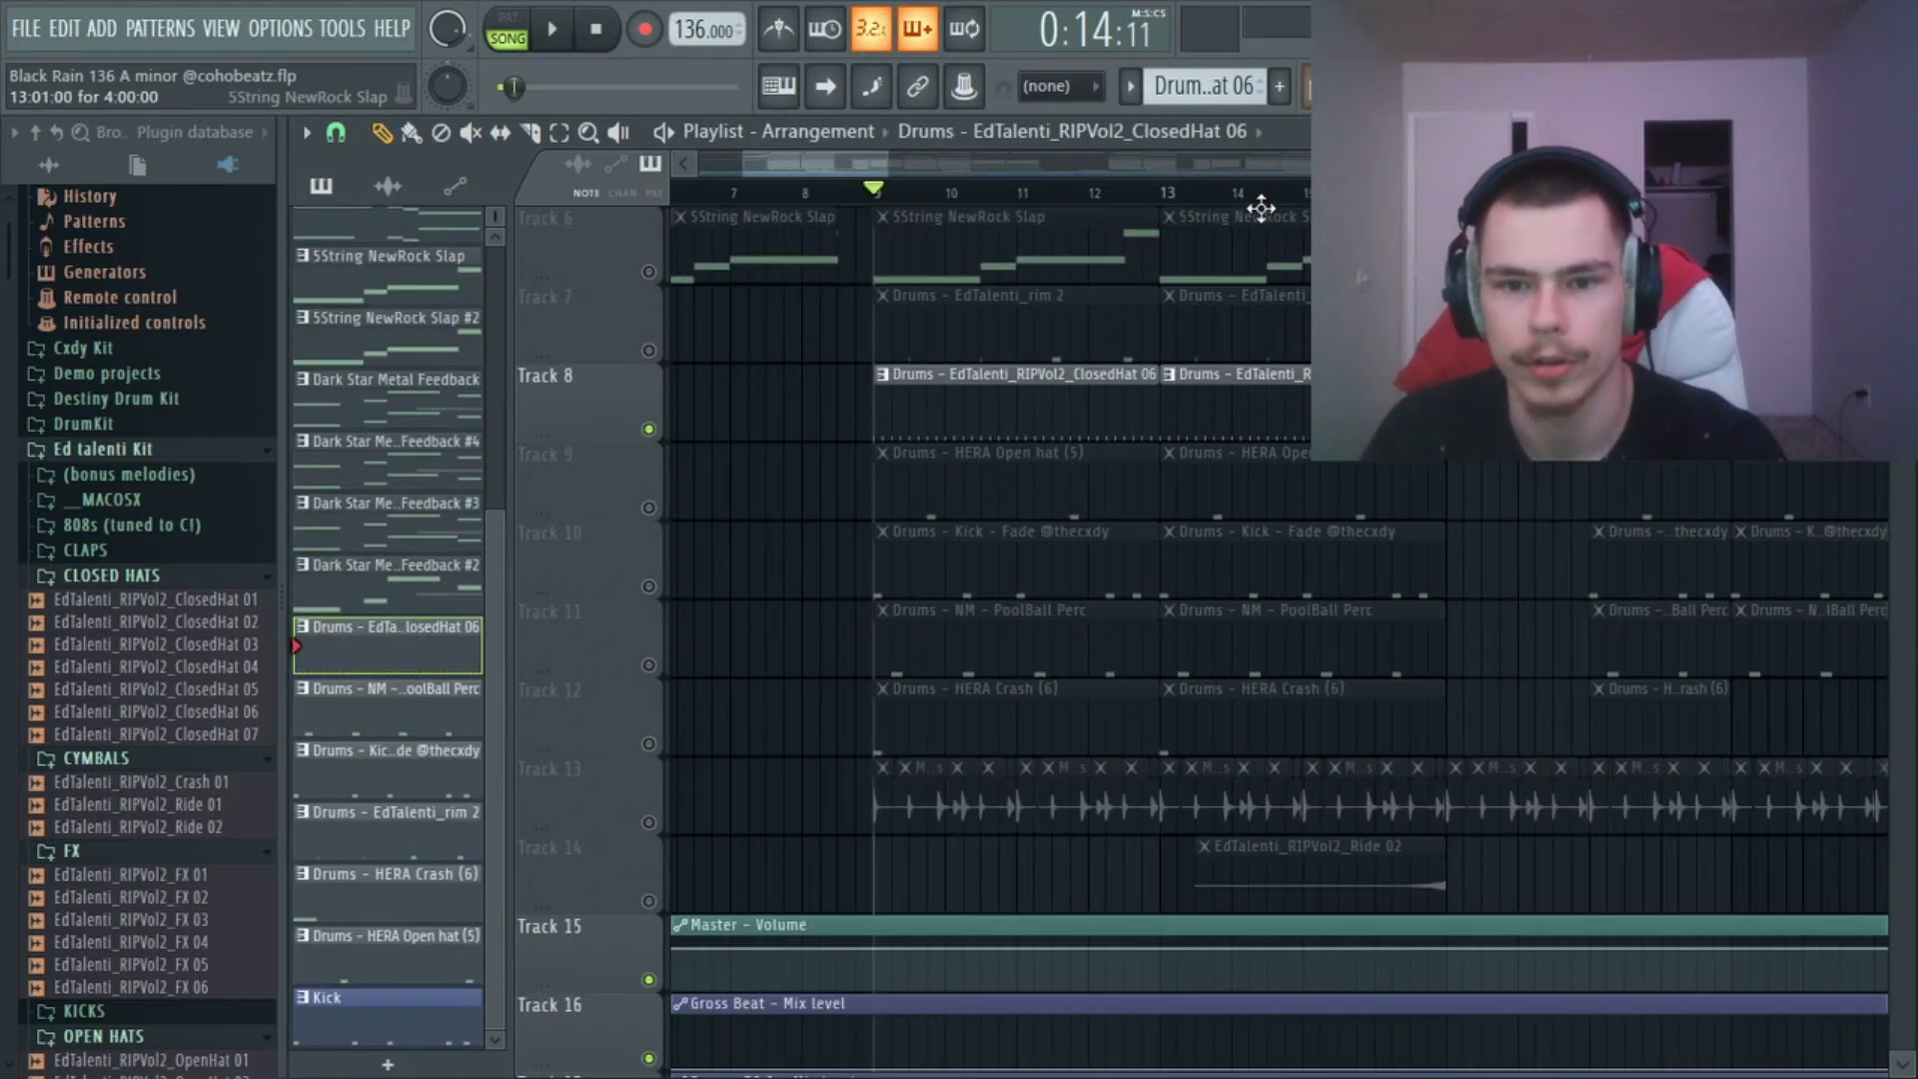
left_click(650, 507)
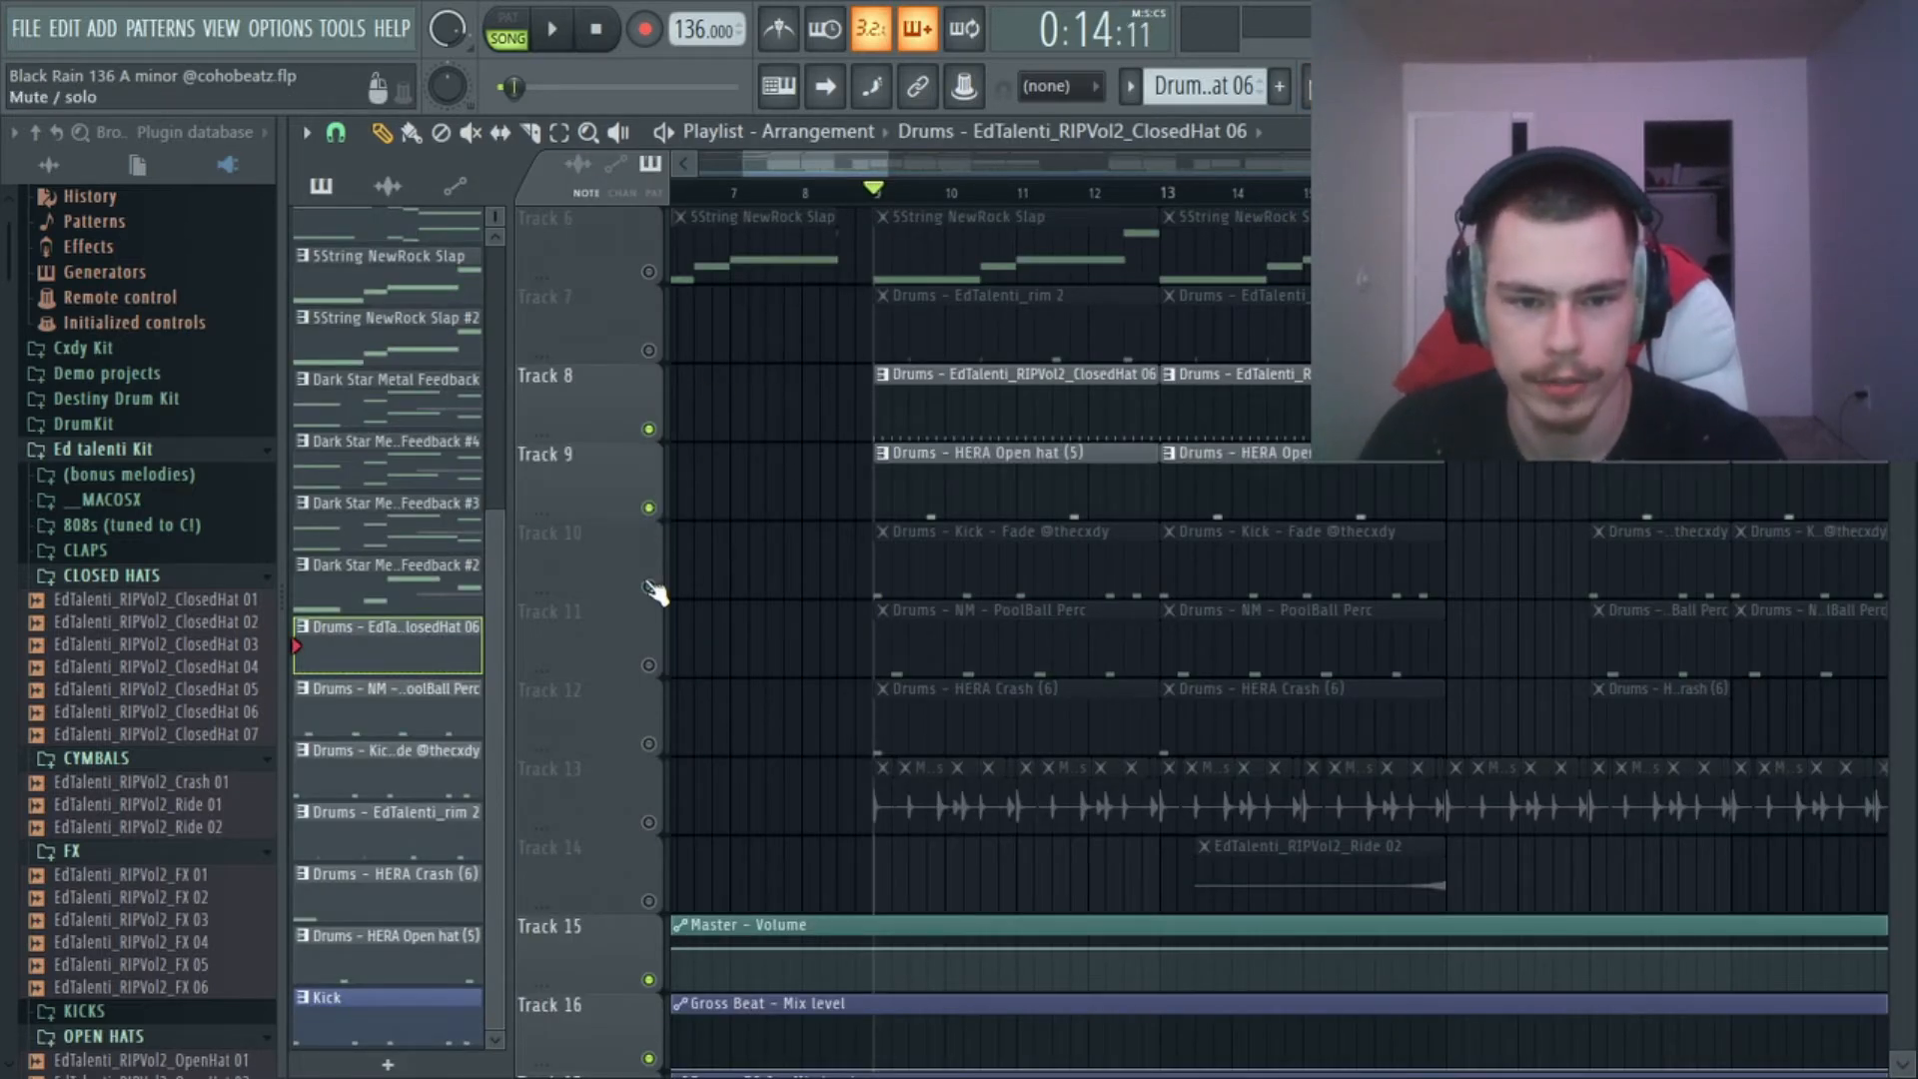
left_click(650, 586)
left_click(649, 351)
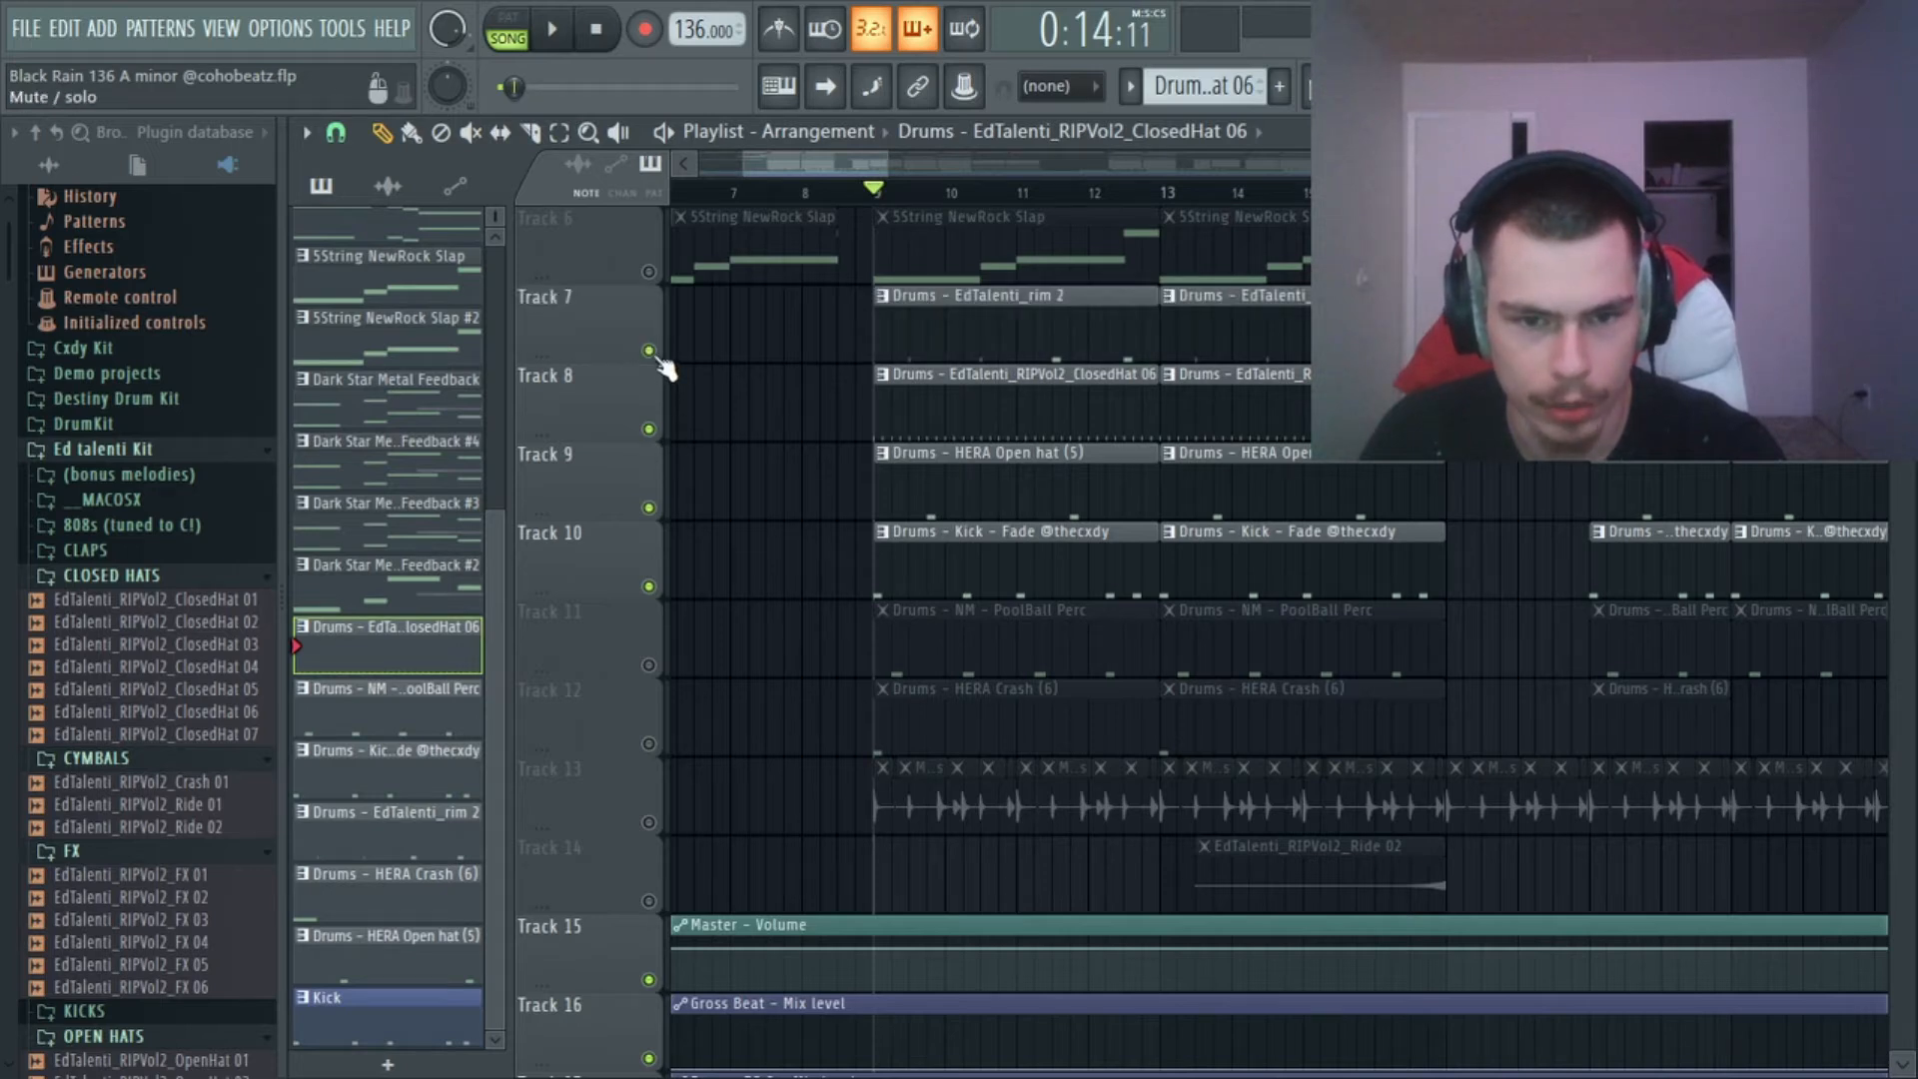
right_click(649, 351)
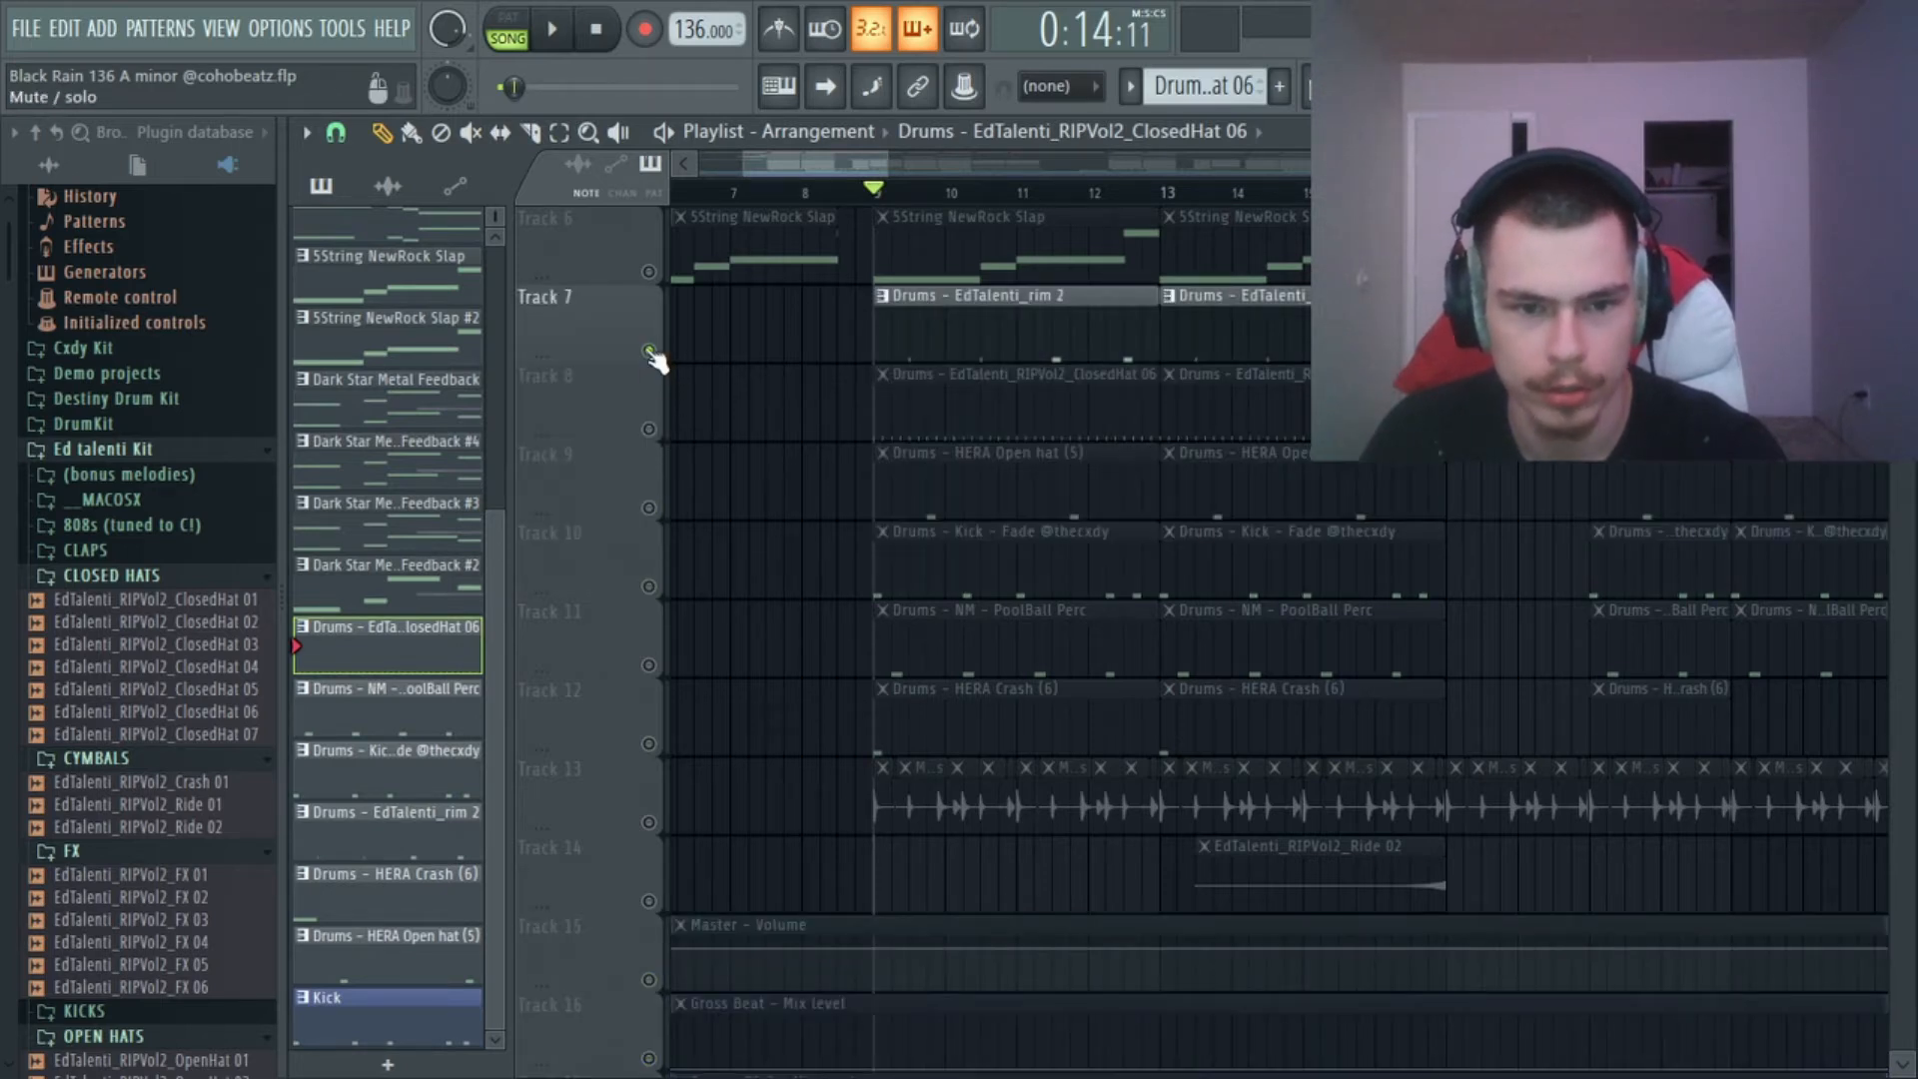
Unmute Tracks 8 to 13 so that all drum patterns and the drum loop are active with the rim.
left_click(650, 430)
left_click(649, 508)
left_click(649, 663)
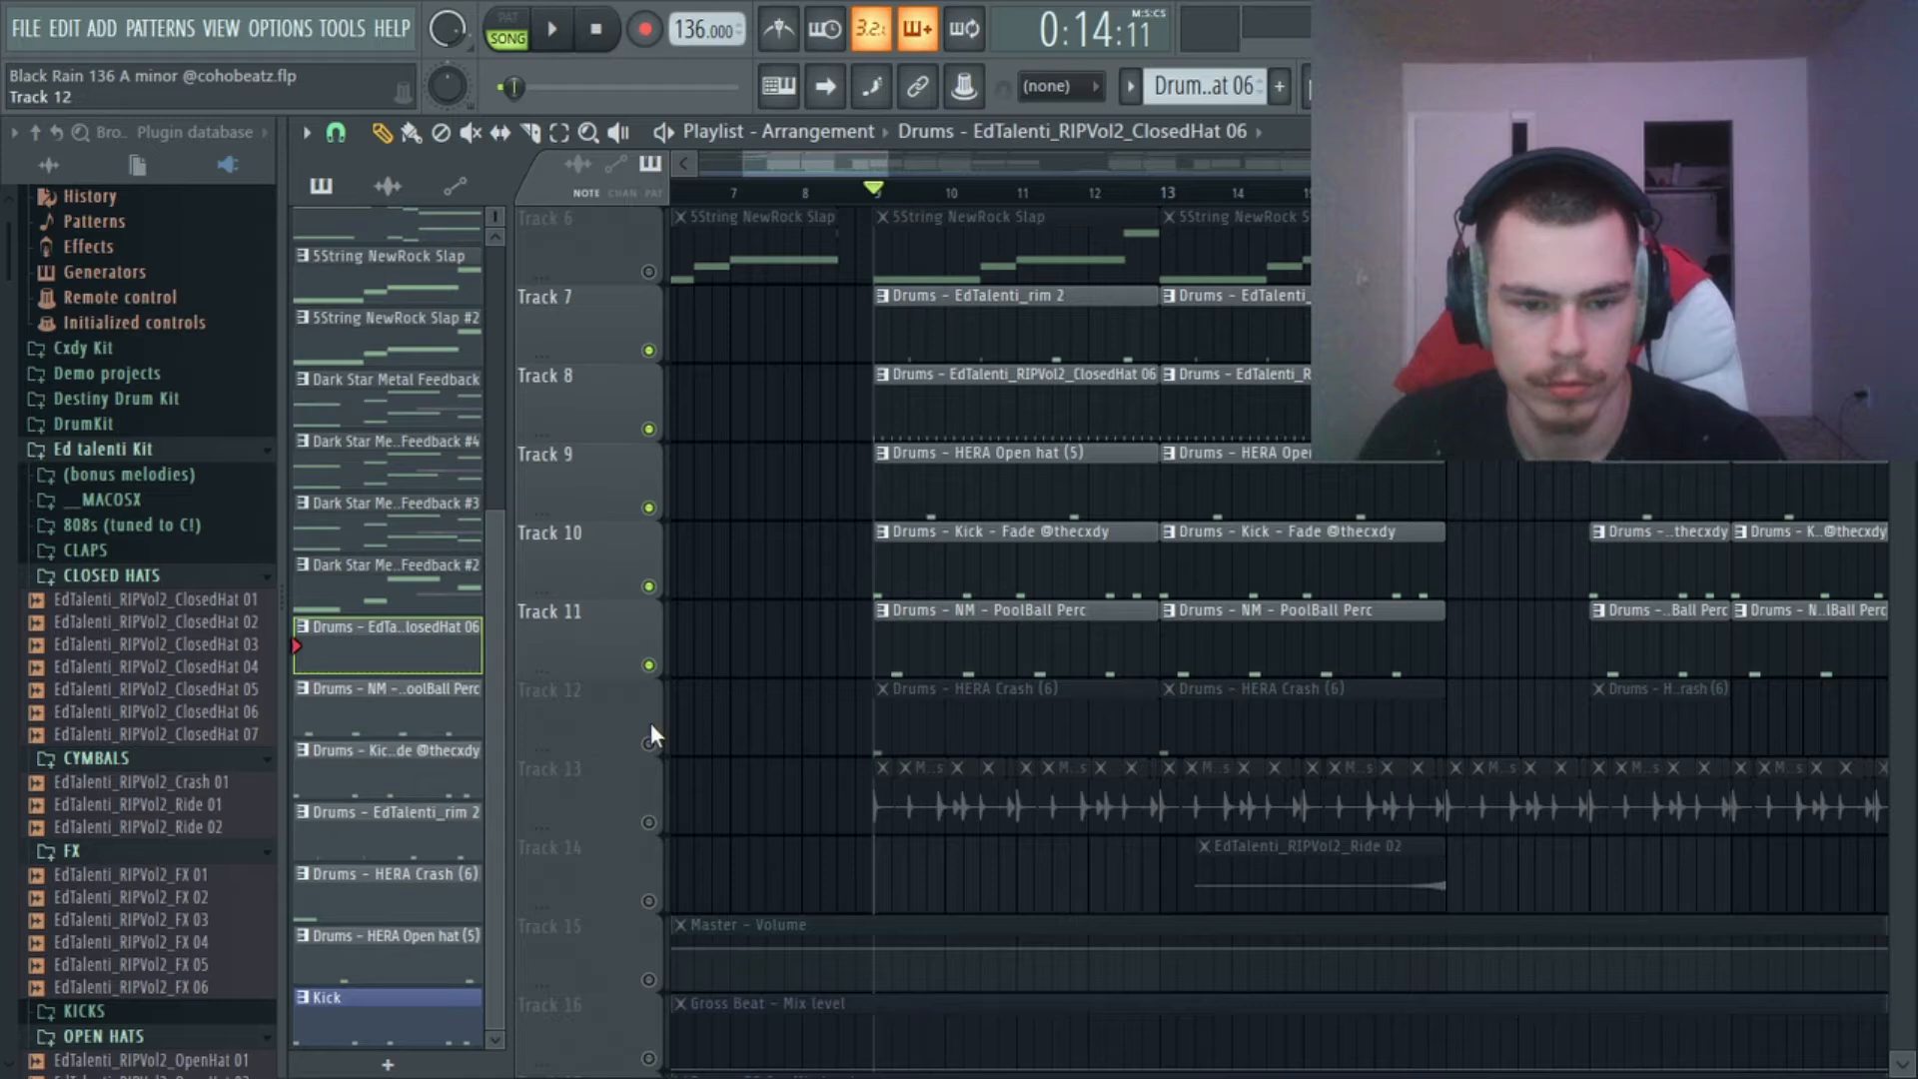
left_click(650, 822)
left_click(649, 743)
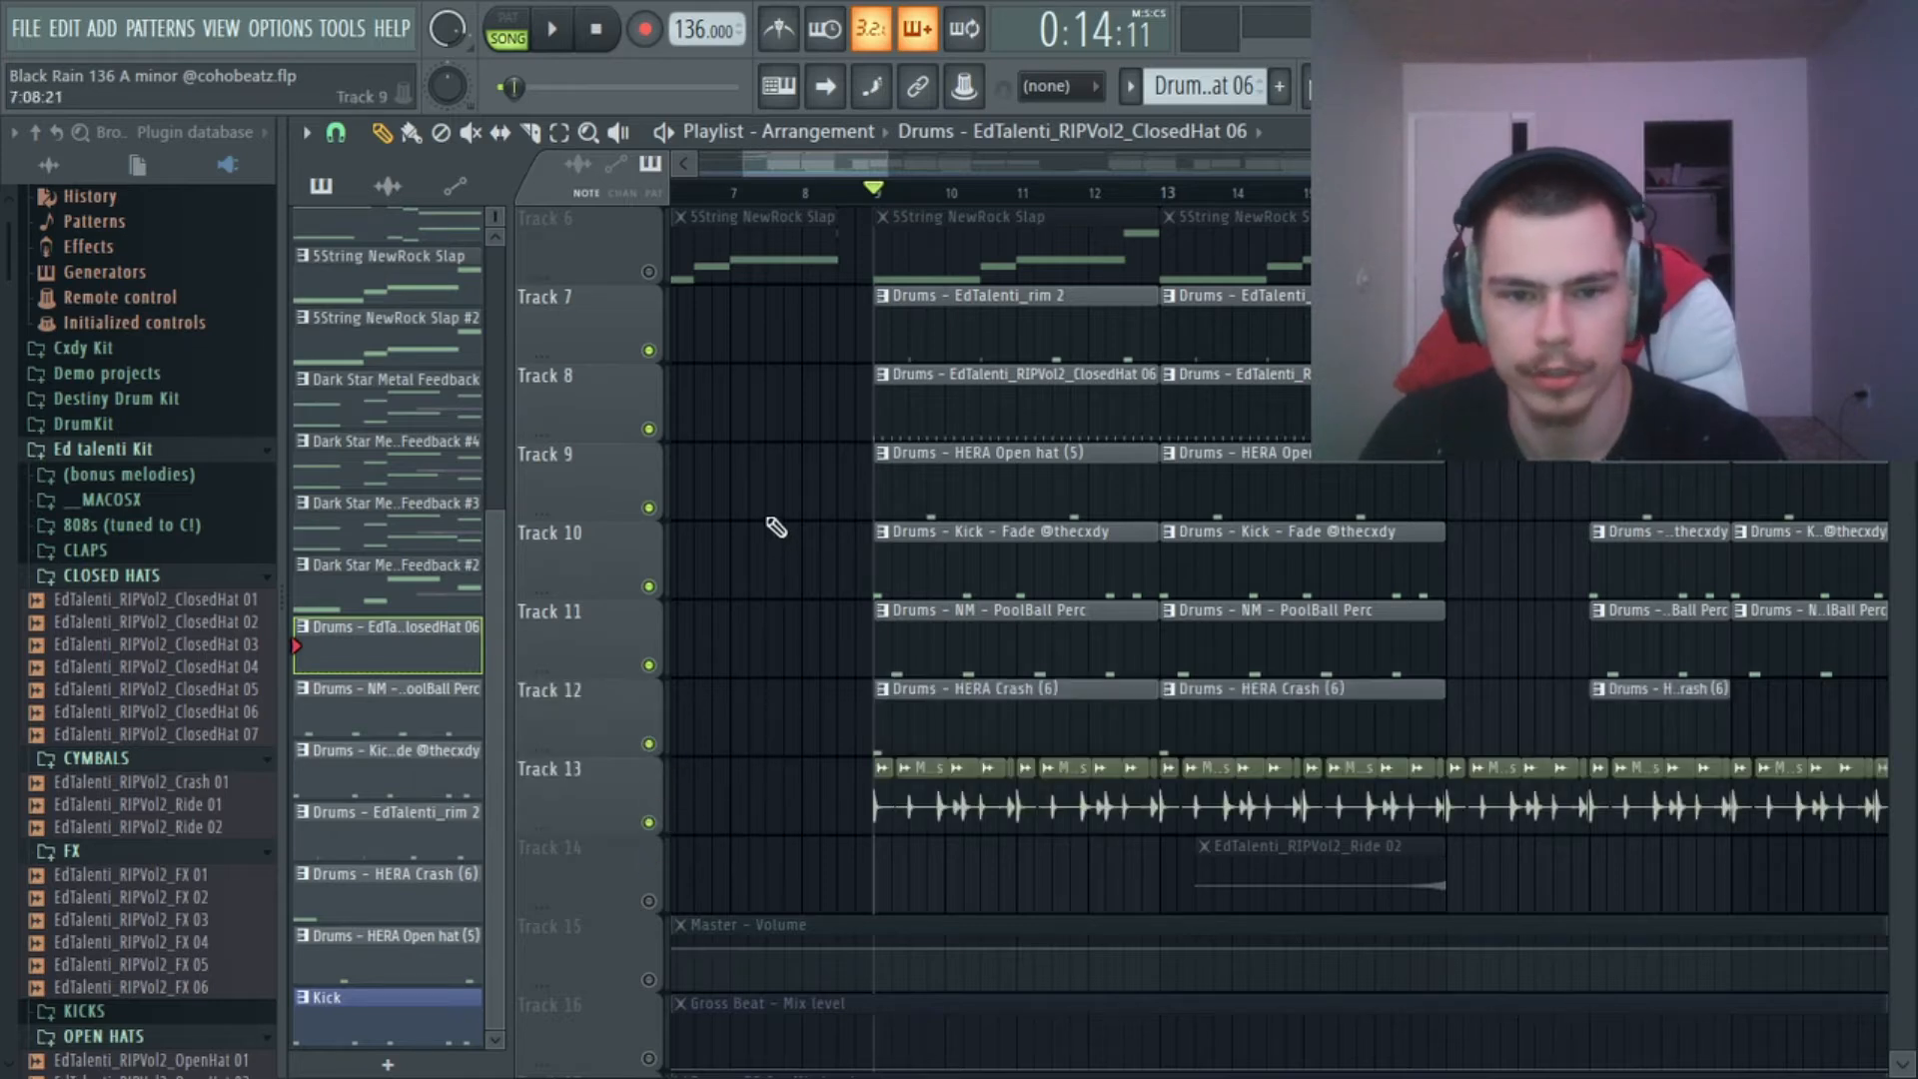
Unmute the Master volume, Gross Beat and Param. EQ 2 automation on Tracks 15 to 17 and play the full drums.
scroll(689, 759, "down", 3)
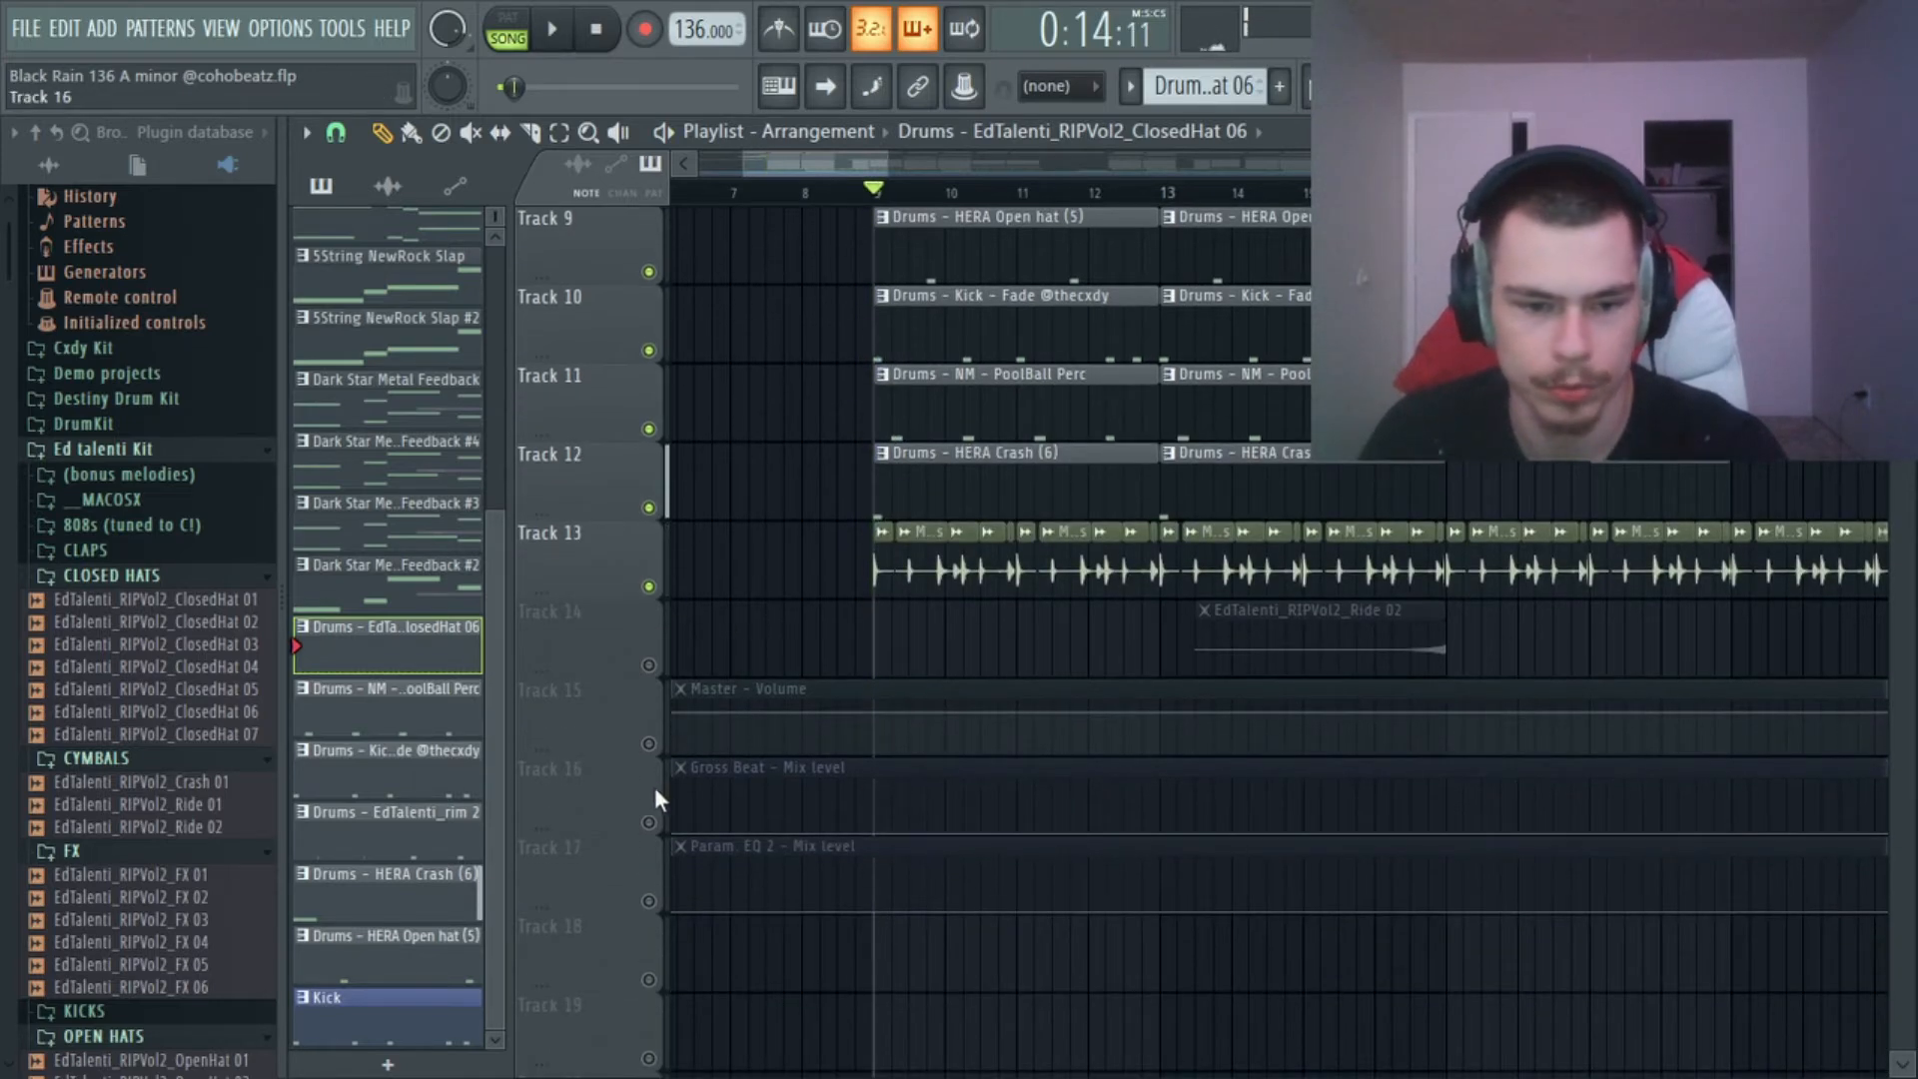
left_click(649, 743)
left_click(650, 822)
left_click(649, 901)
key("space")
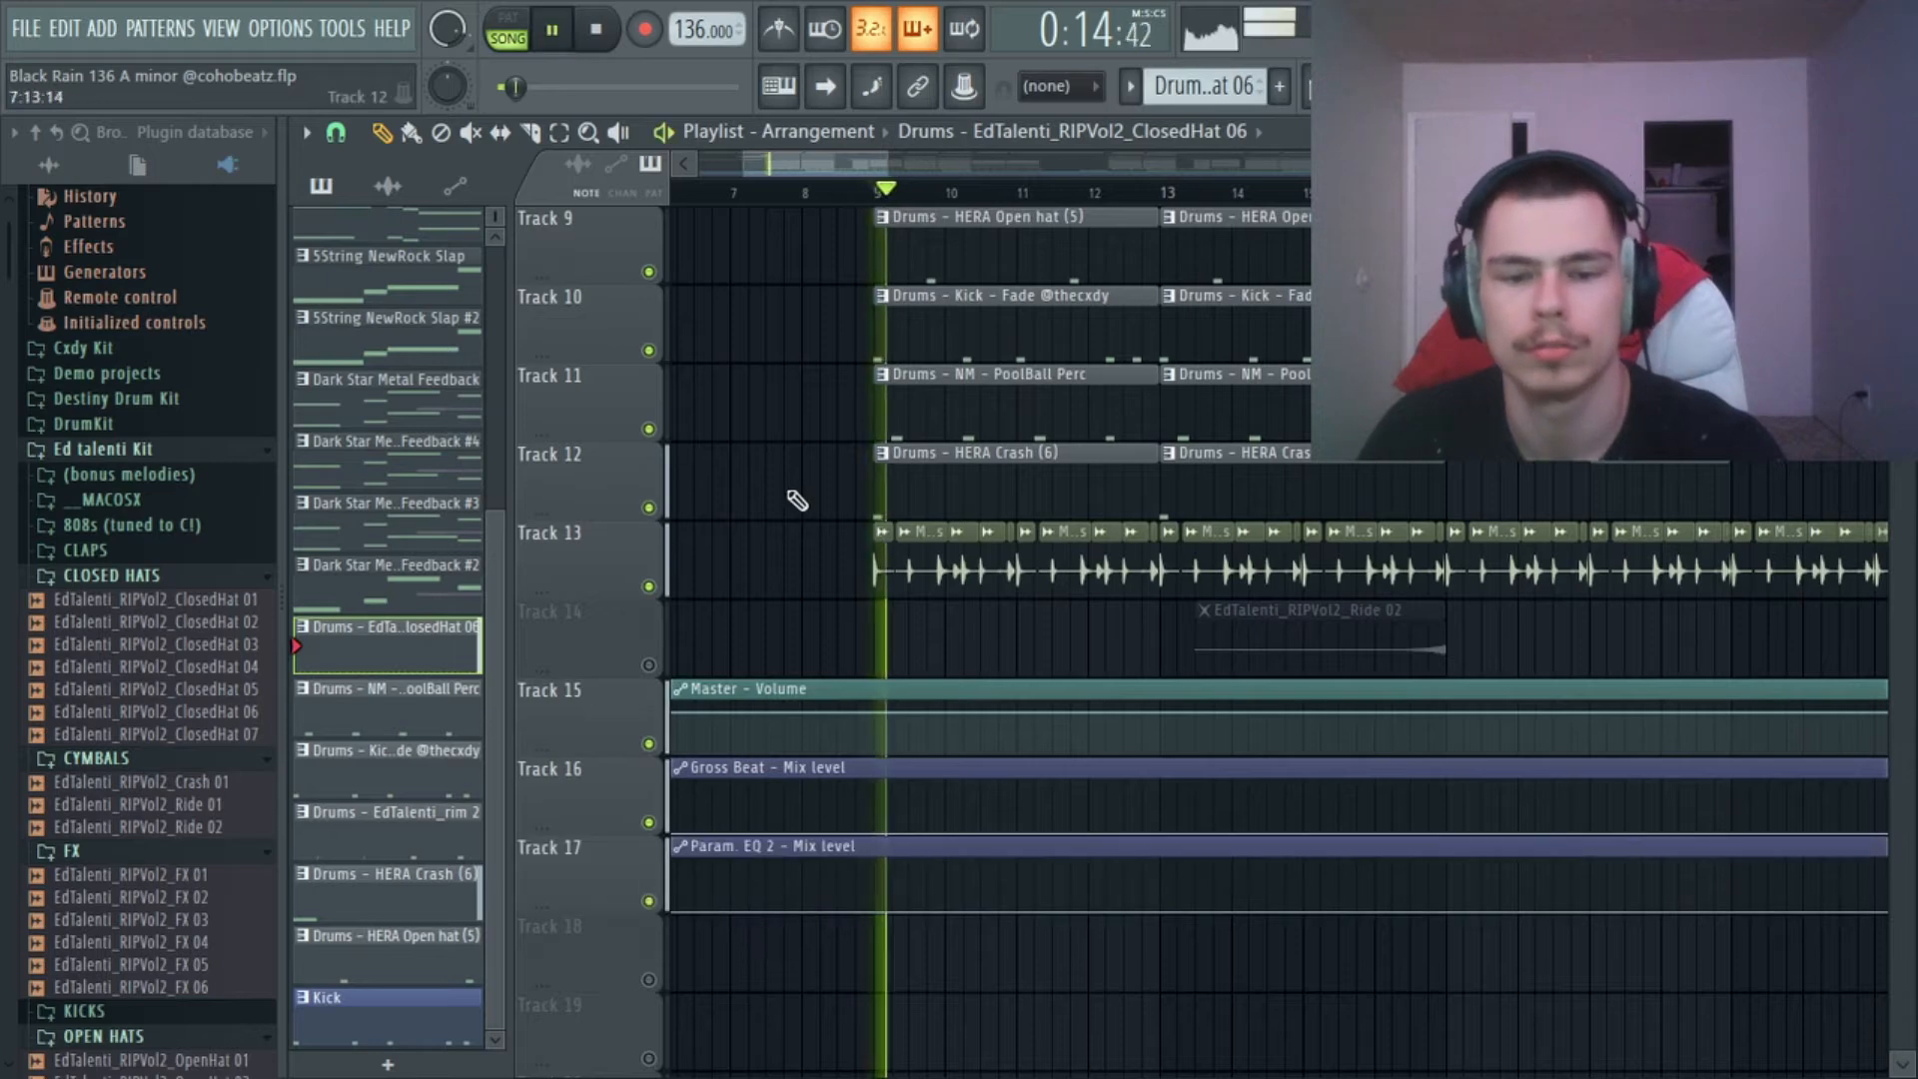
scroll(796, 501, "up", 5)
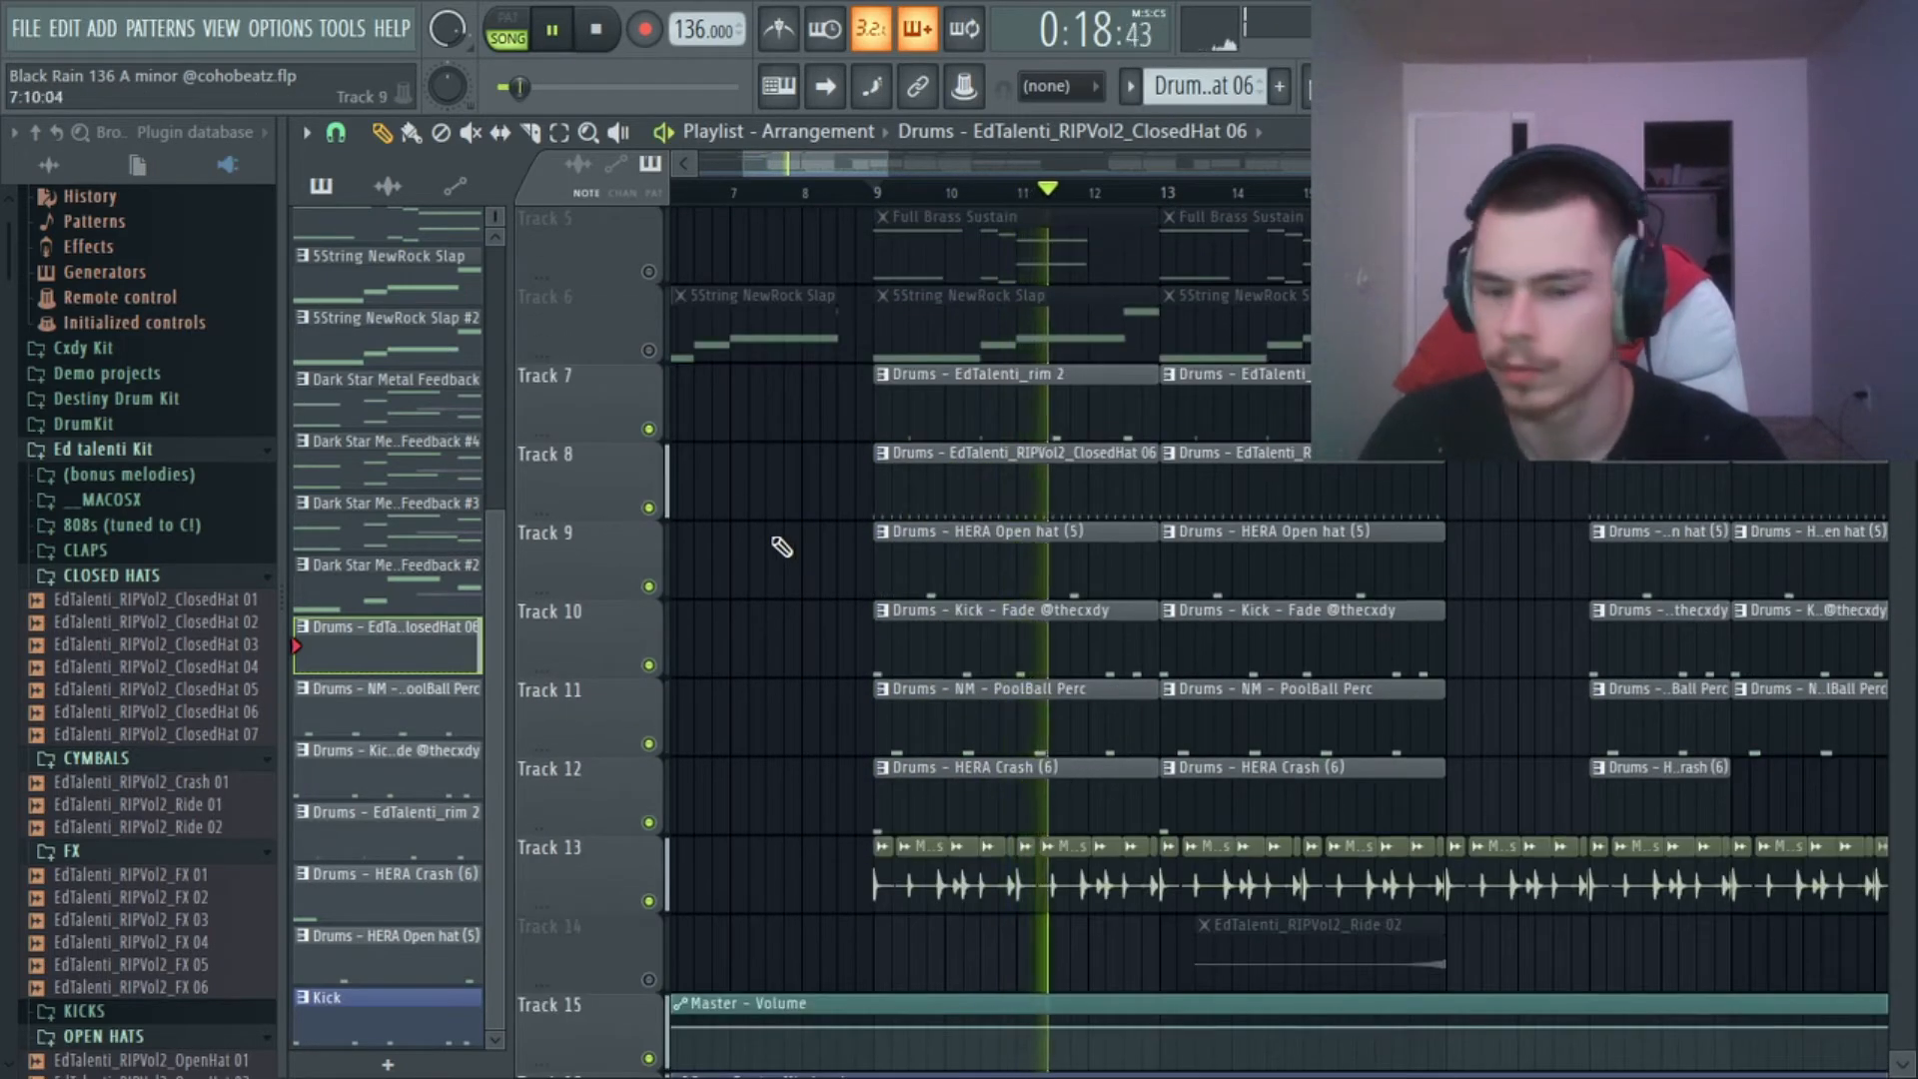
scroll(778, 545, "down", 2)
Stop playback, unmute Track 6 with the 5String NewRock Slap bass and play it with the drums from bar 9.
key("space")
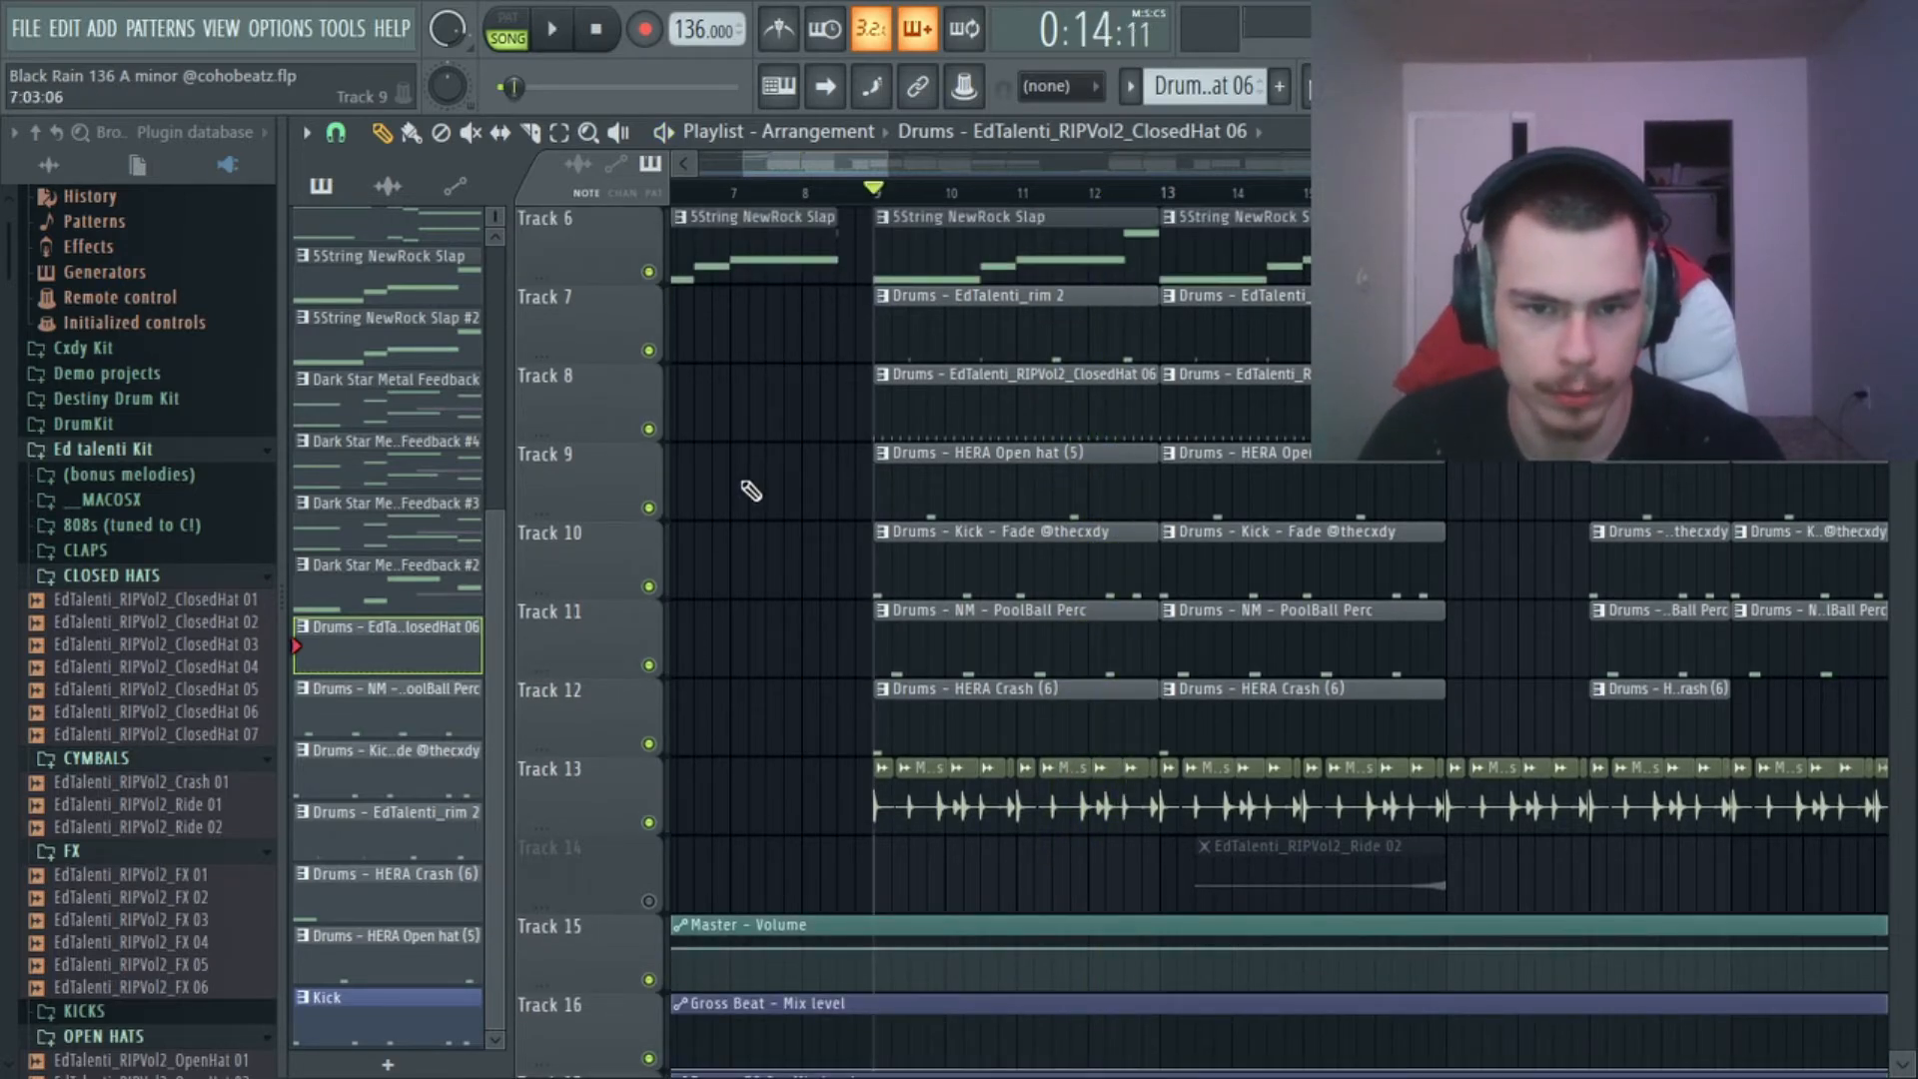
scroll(751, 500, "up", 4)
key("space")
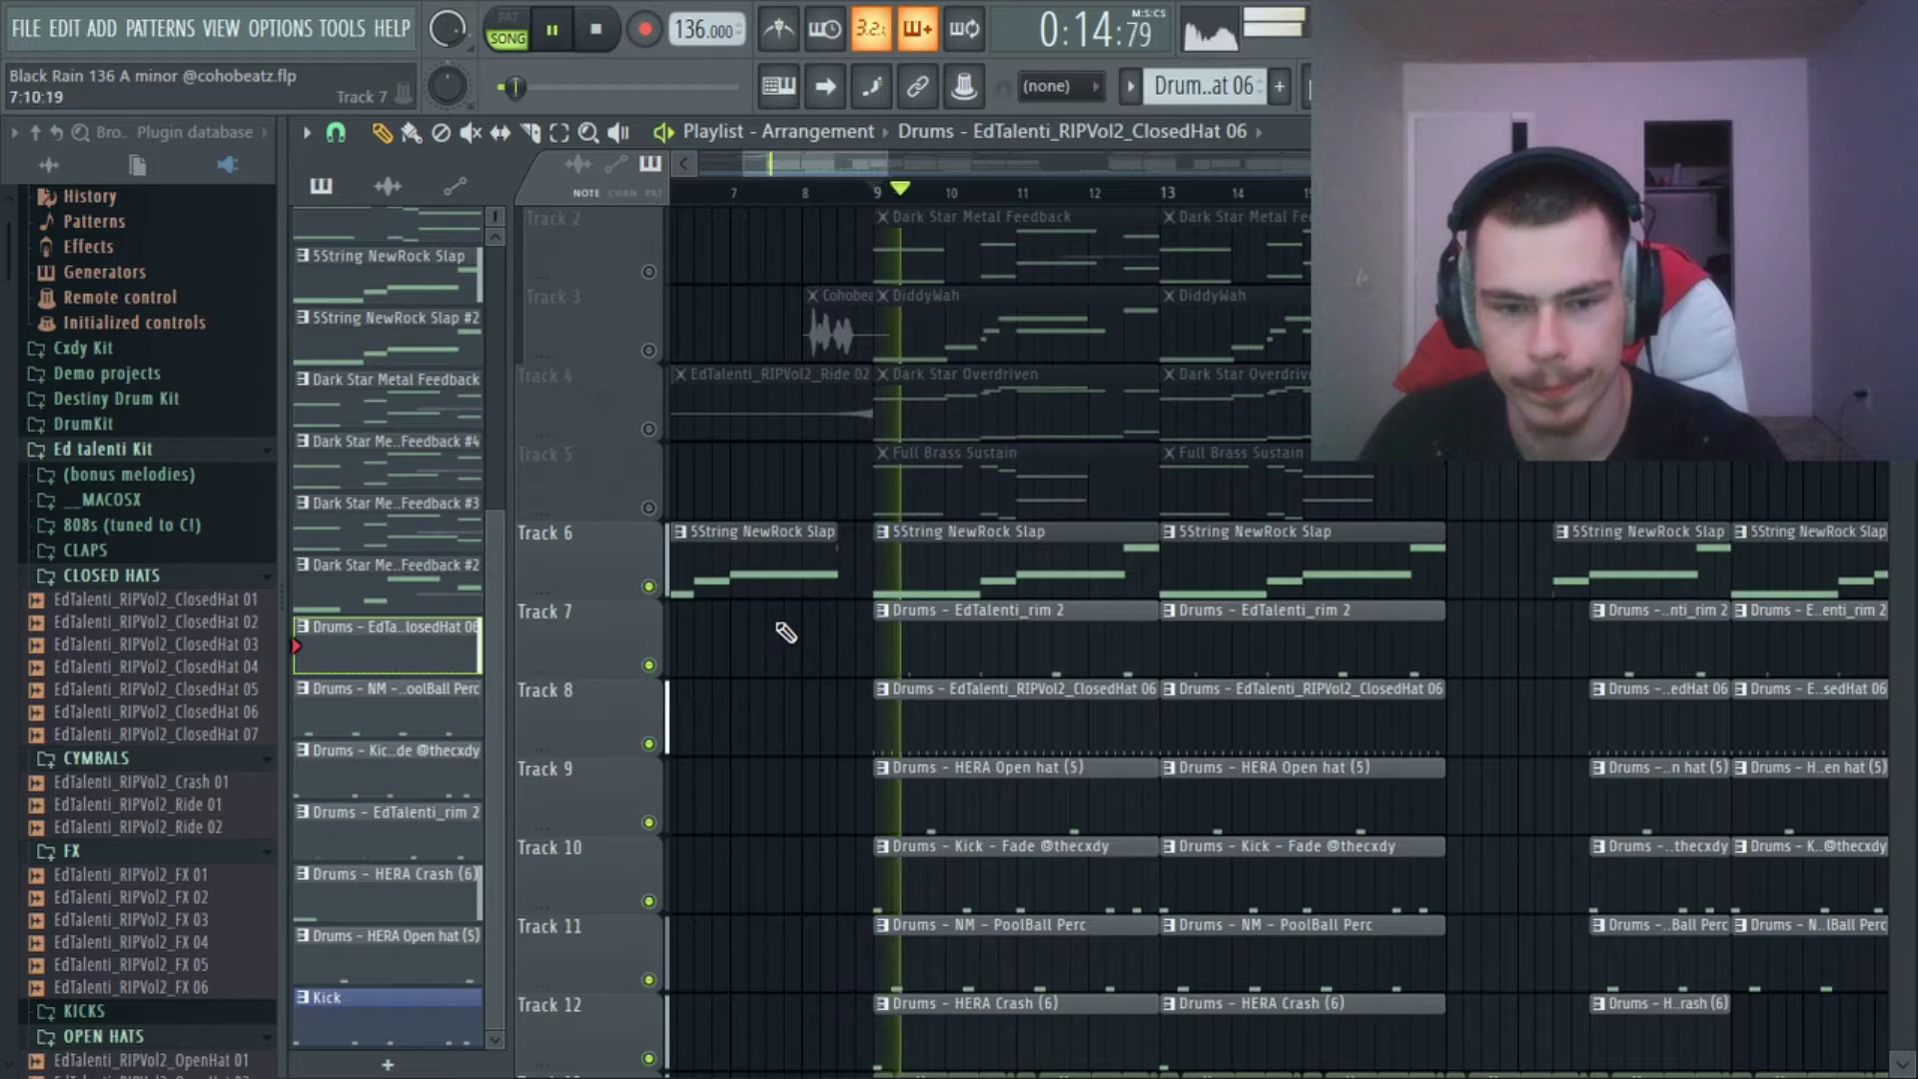
Examine the slap bass's Insert 5 effects in the mixer during playback, then return to the playlist and stop.
key("F6")
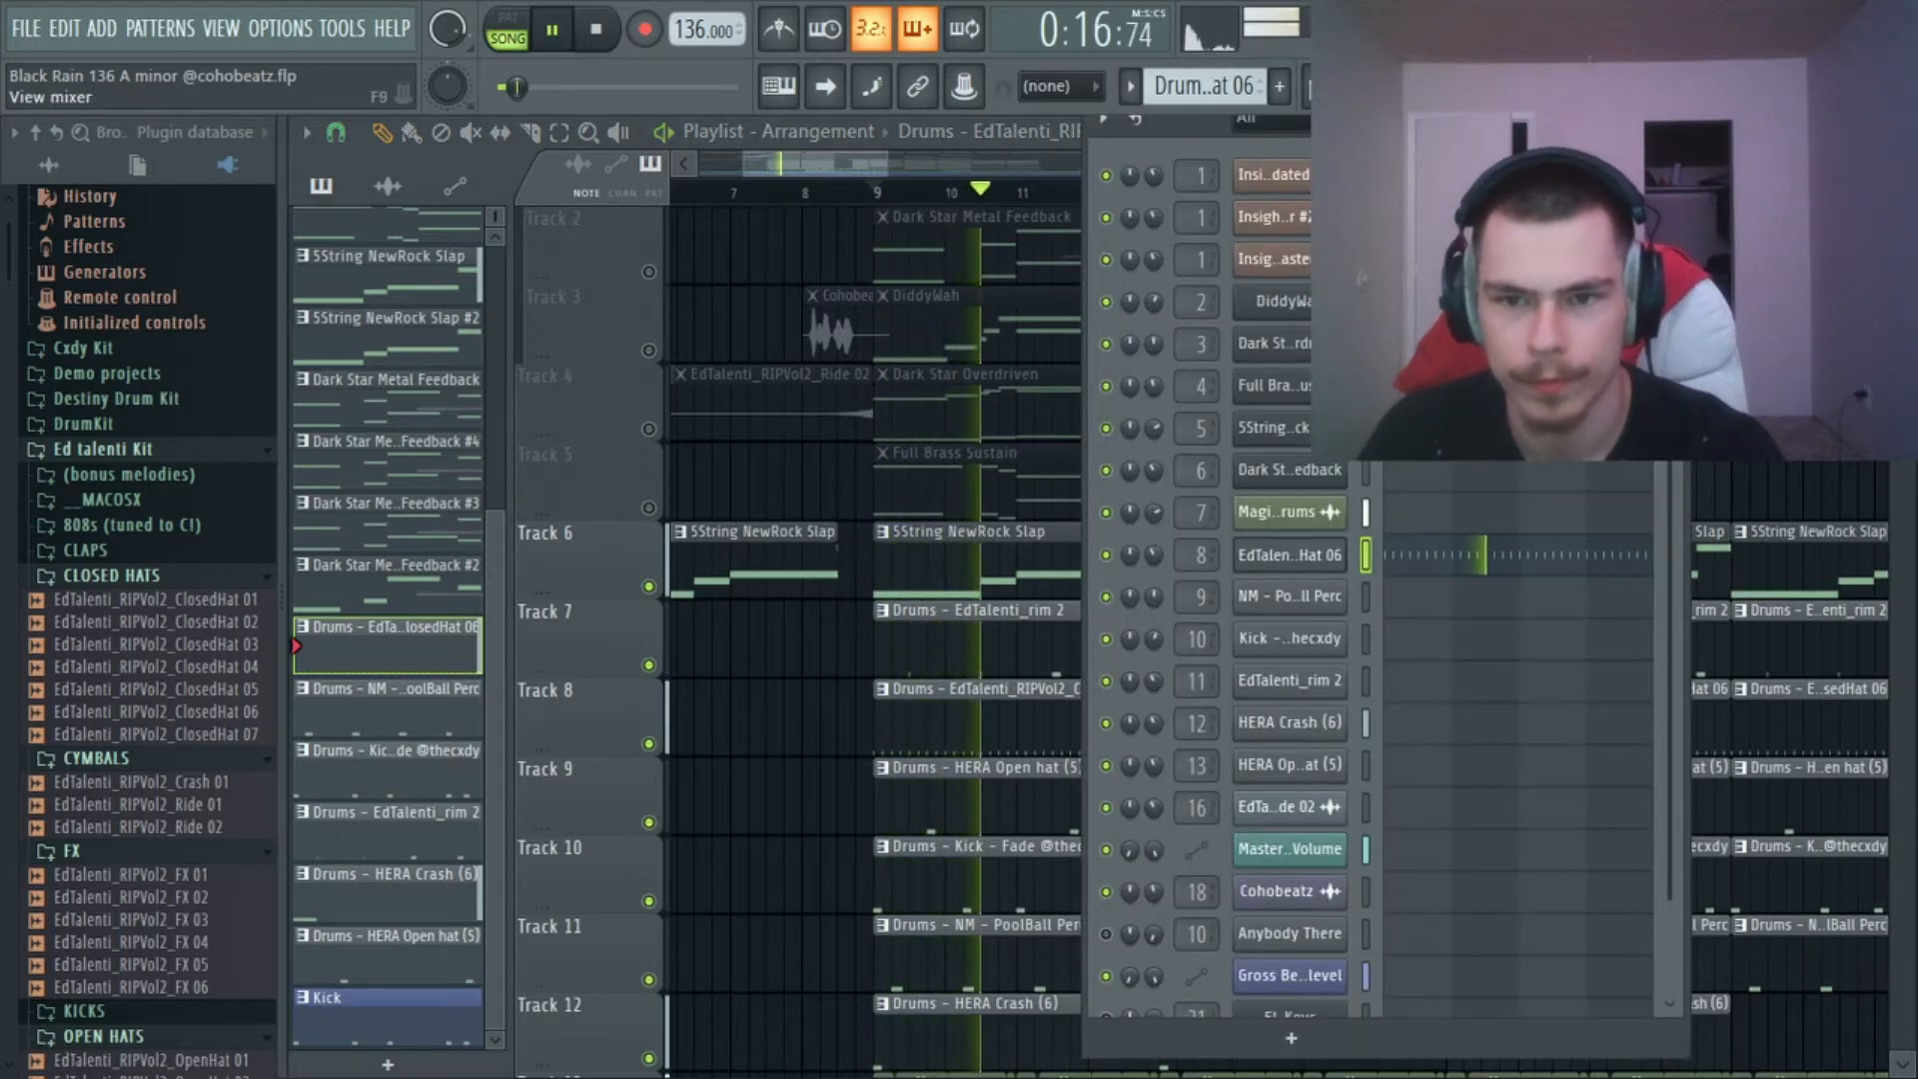
key("F9")
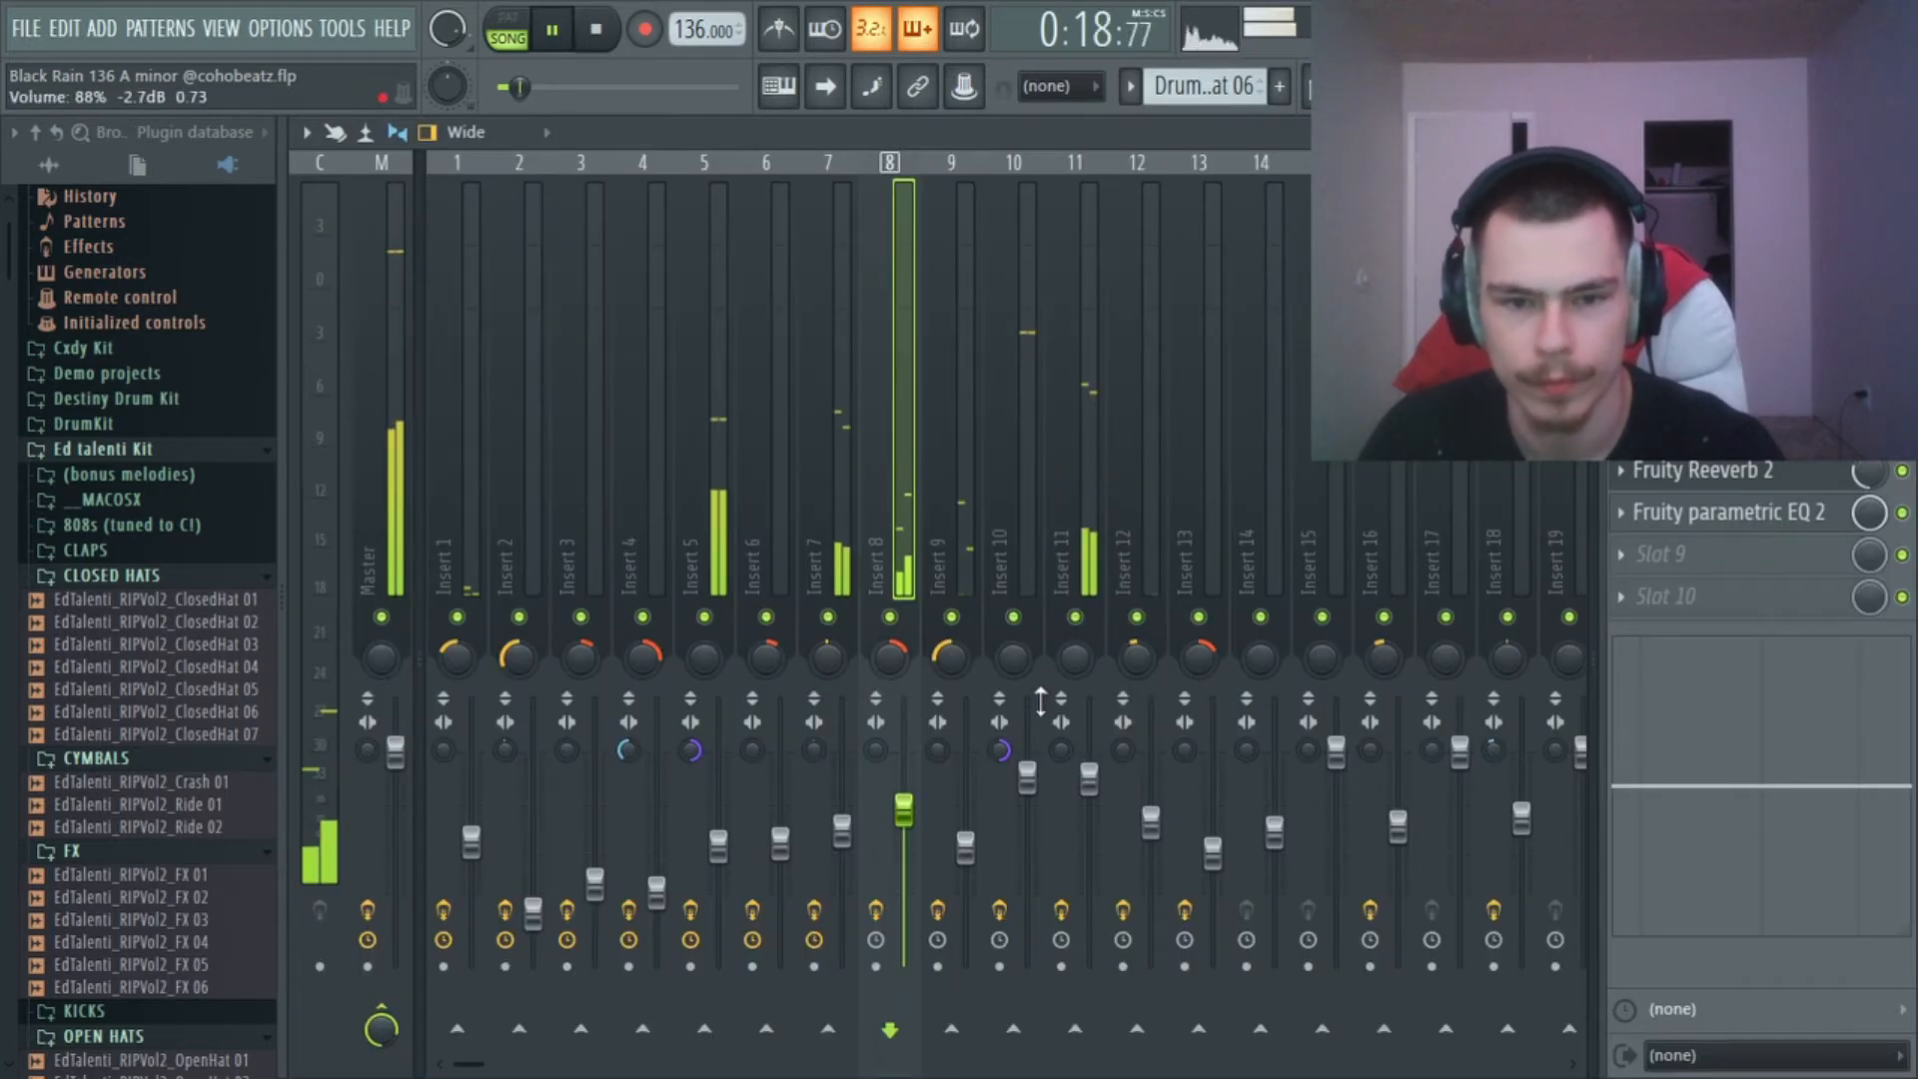
left_click(720, 873)
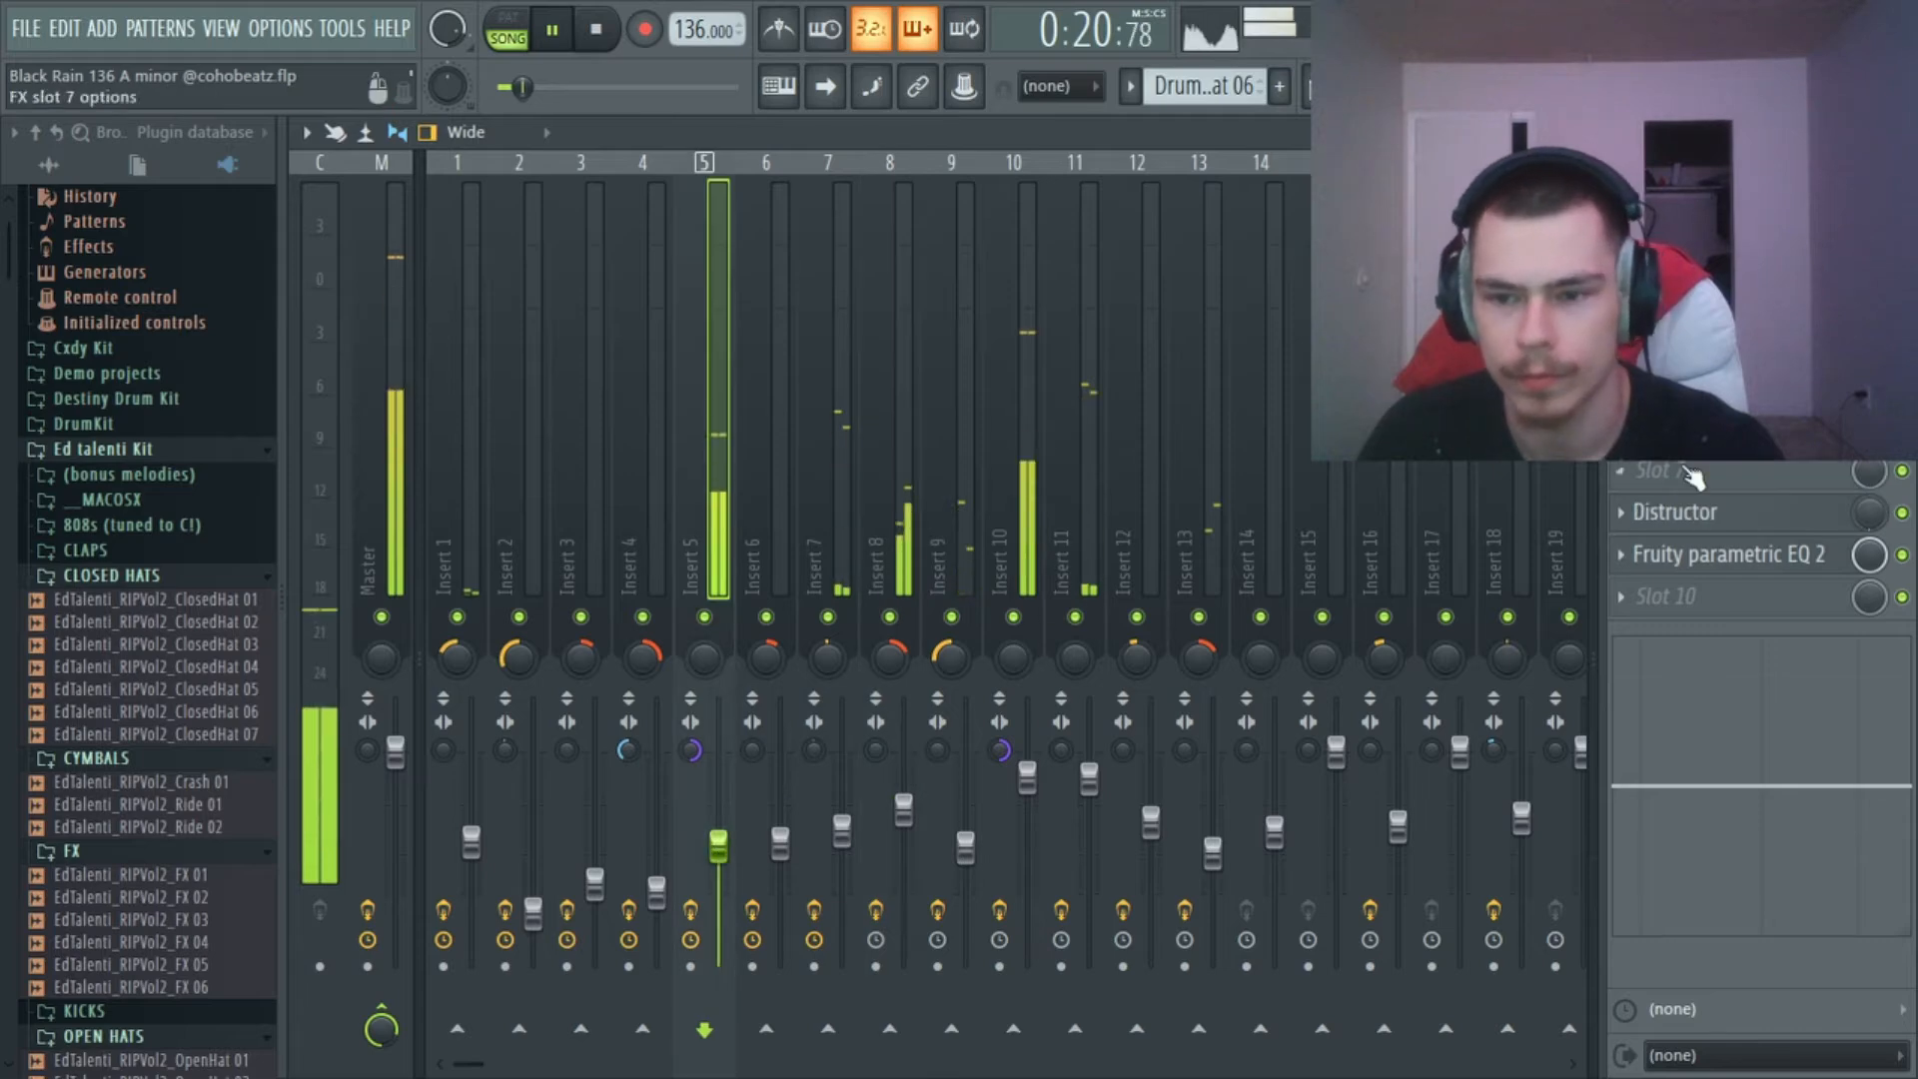
key("F5")
key("space")
Unmute all playlist tracks and play the complete arrangement from bar 9.
scroll(1167, 340, "down", 4)
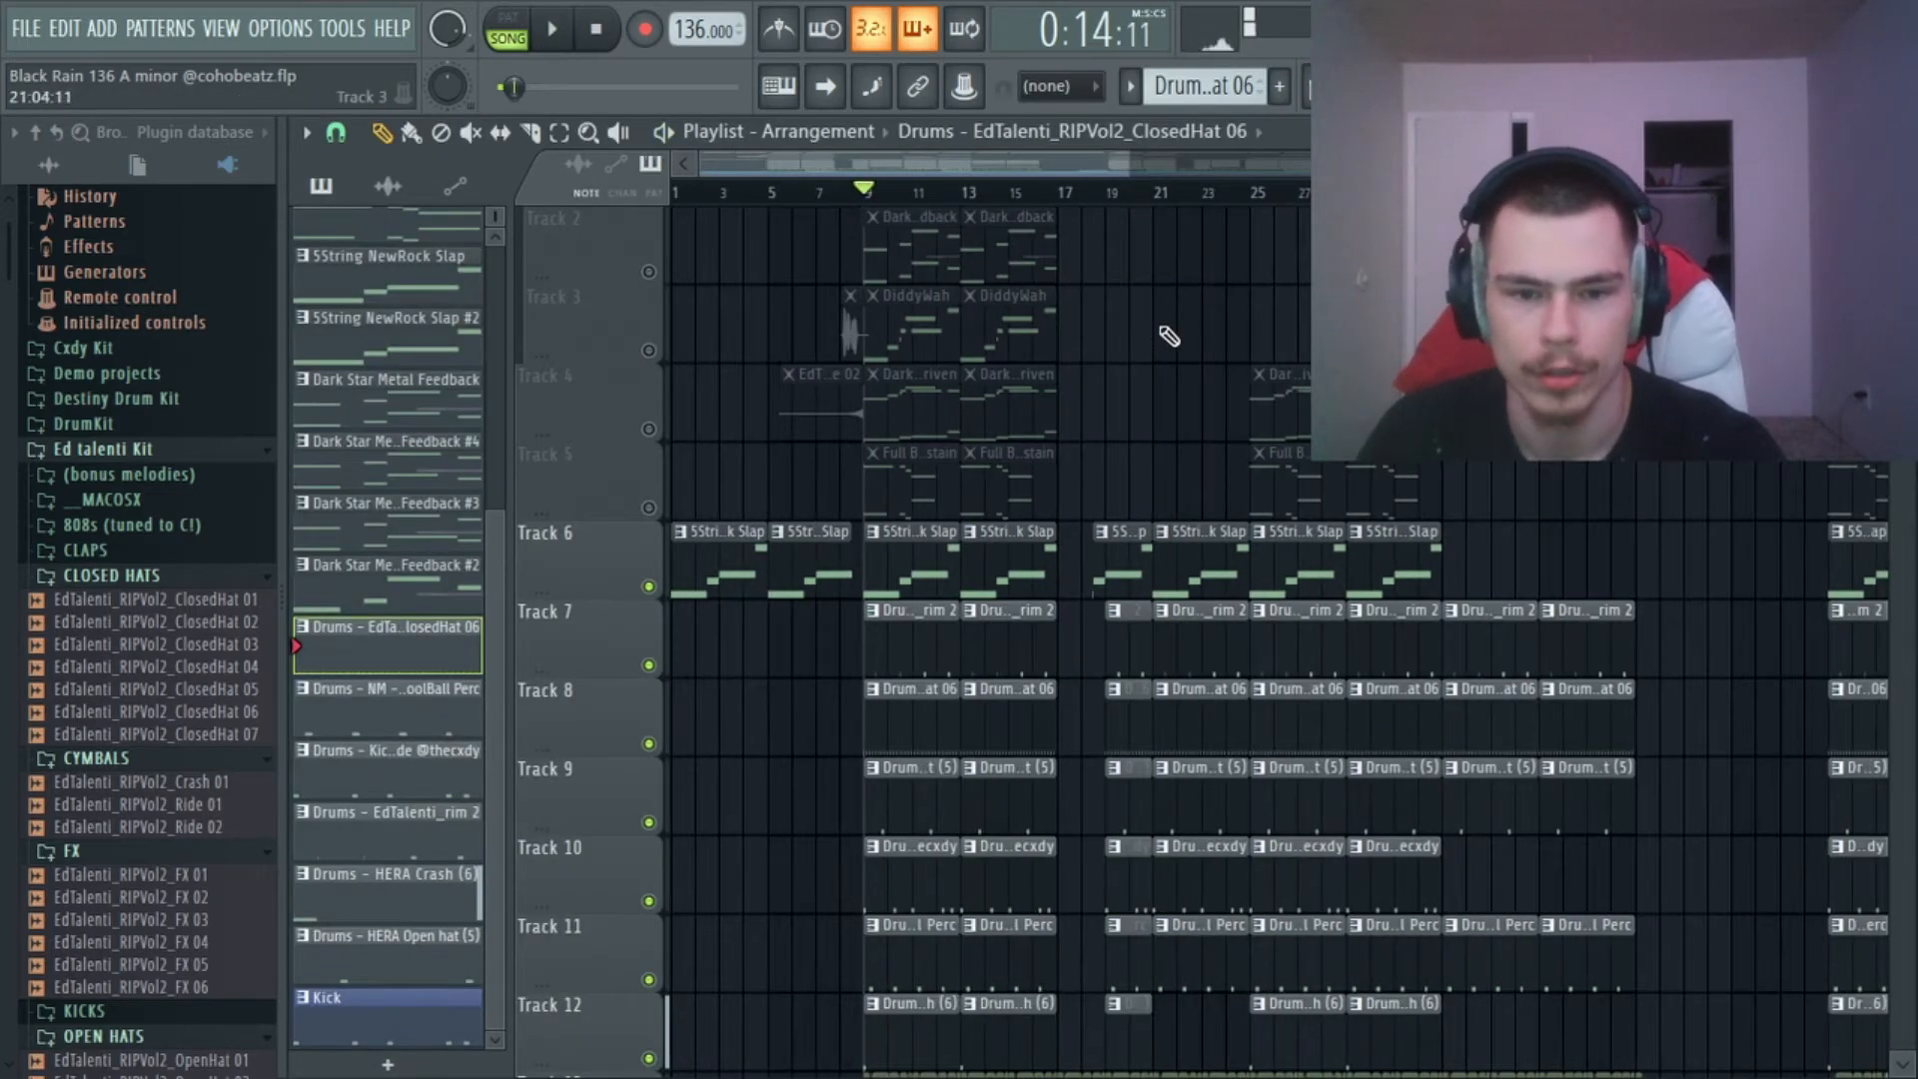
scroll(1165, 342, "up", 1)
right_click(649, 273)
right_click(649, 274)
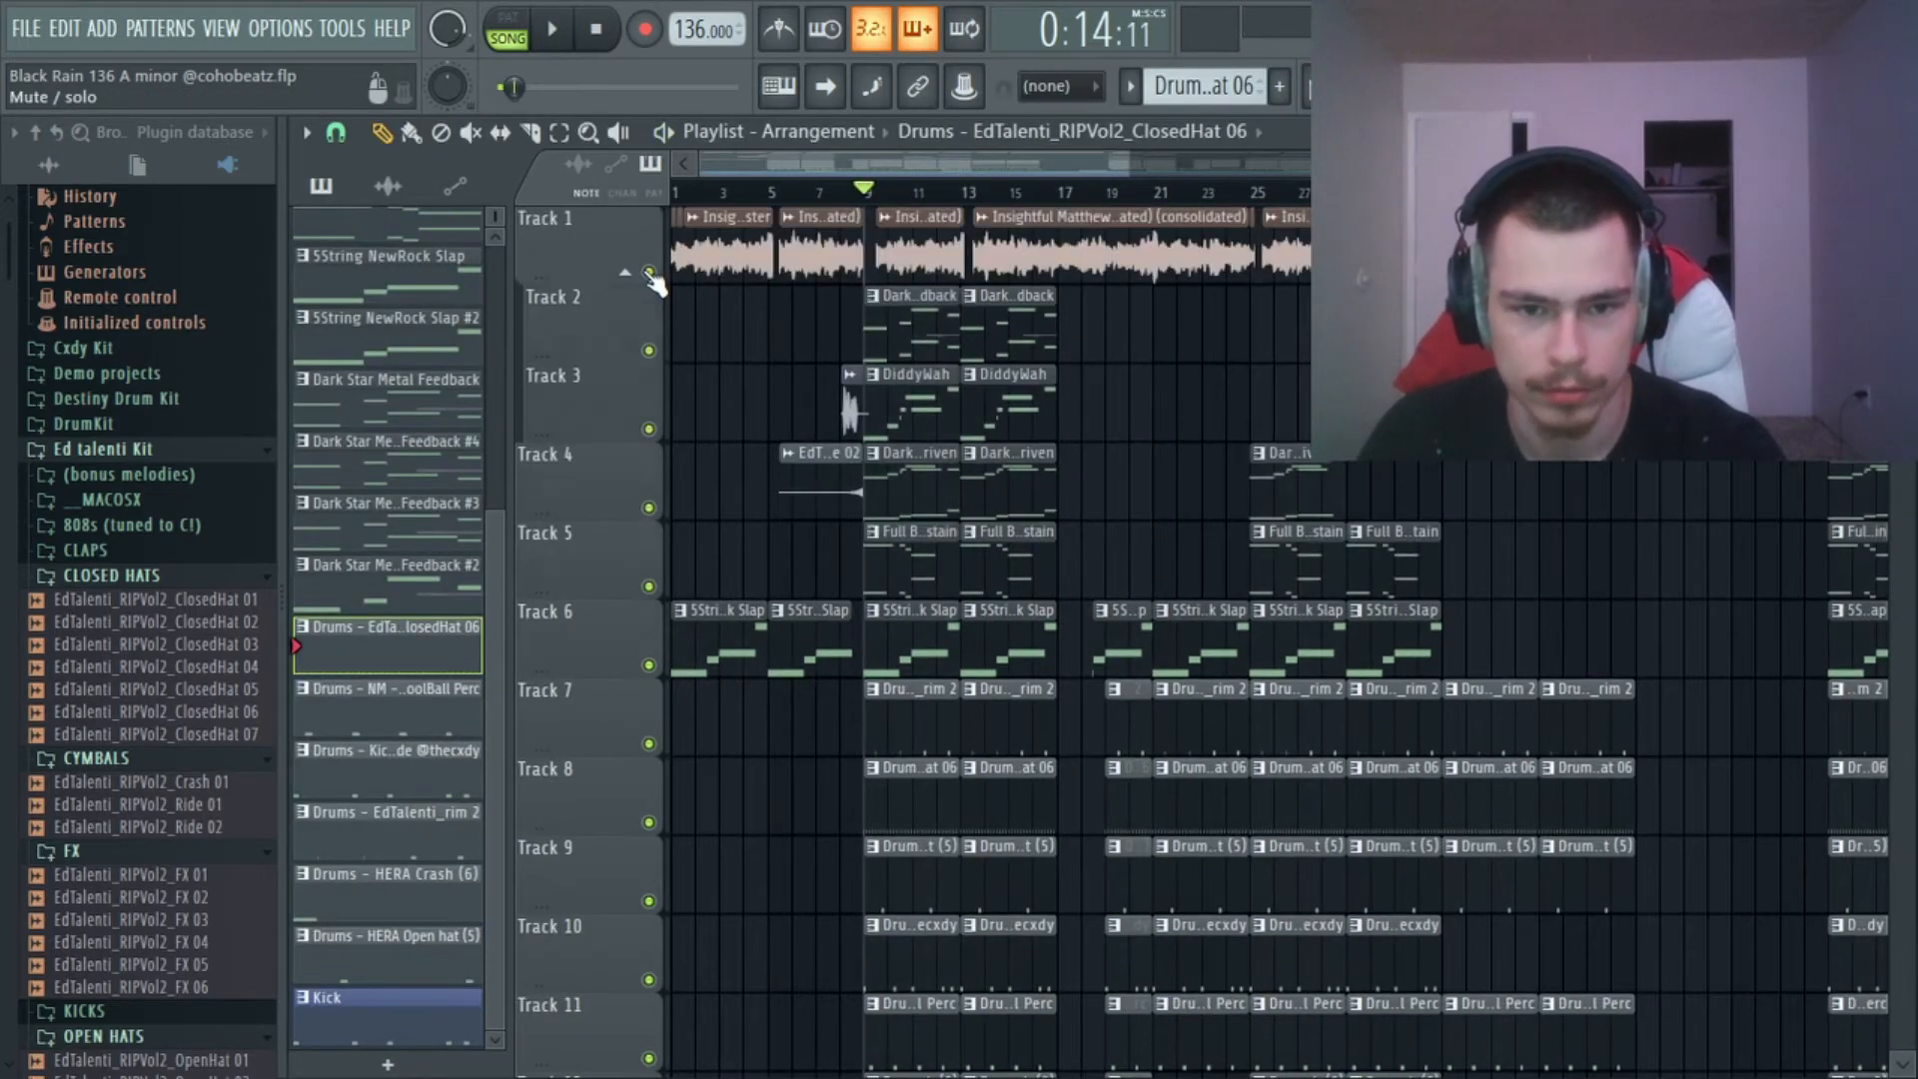
key("space")
scroll(1149, 357, "down", 2)
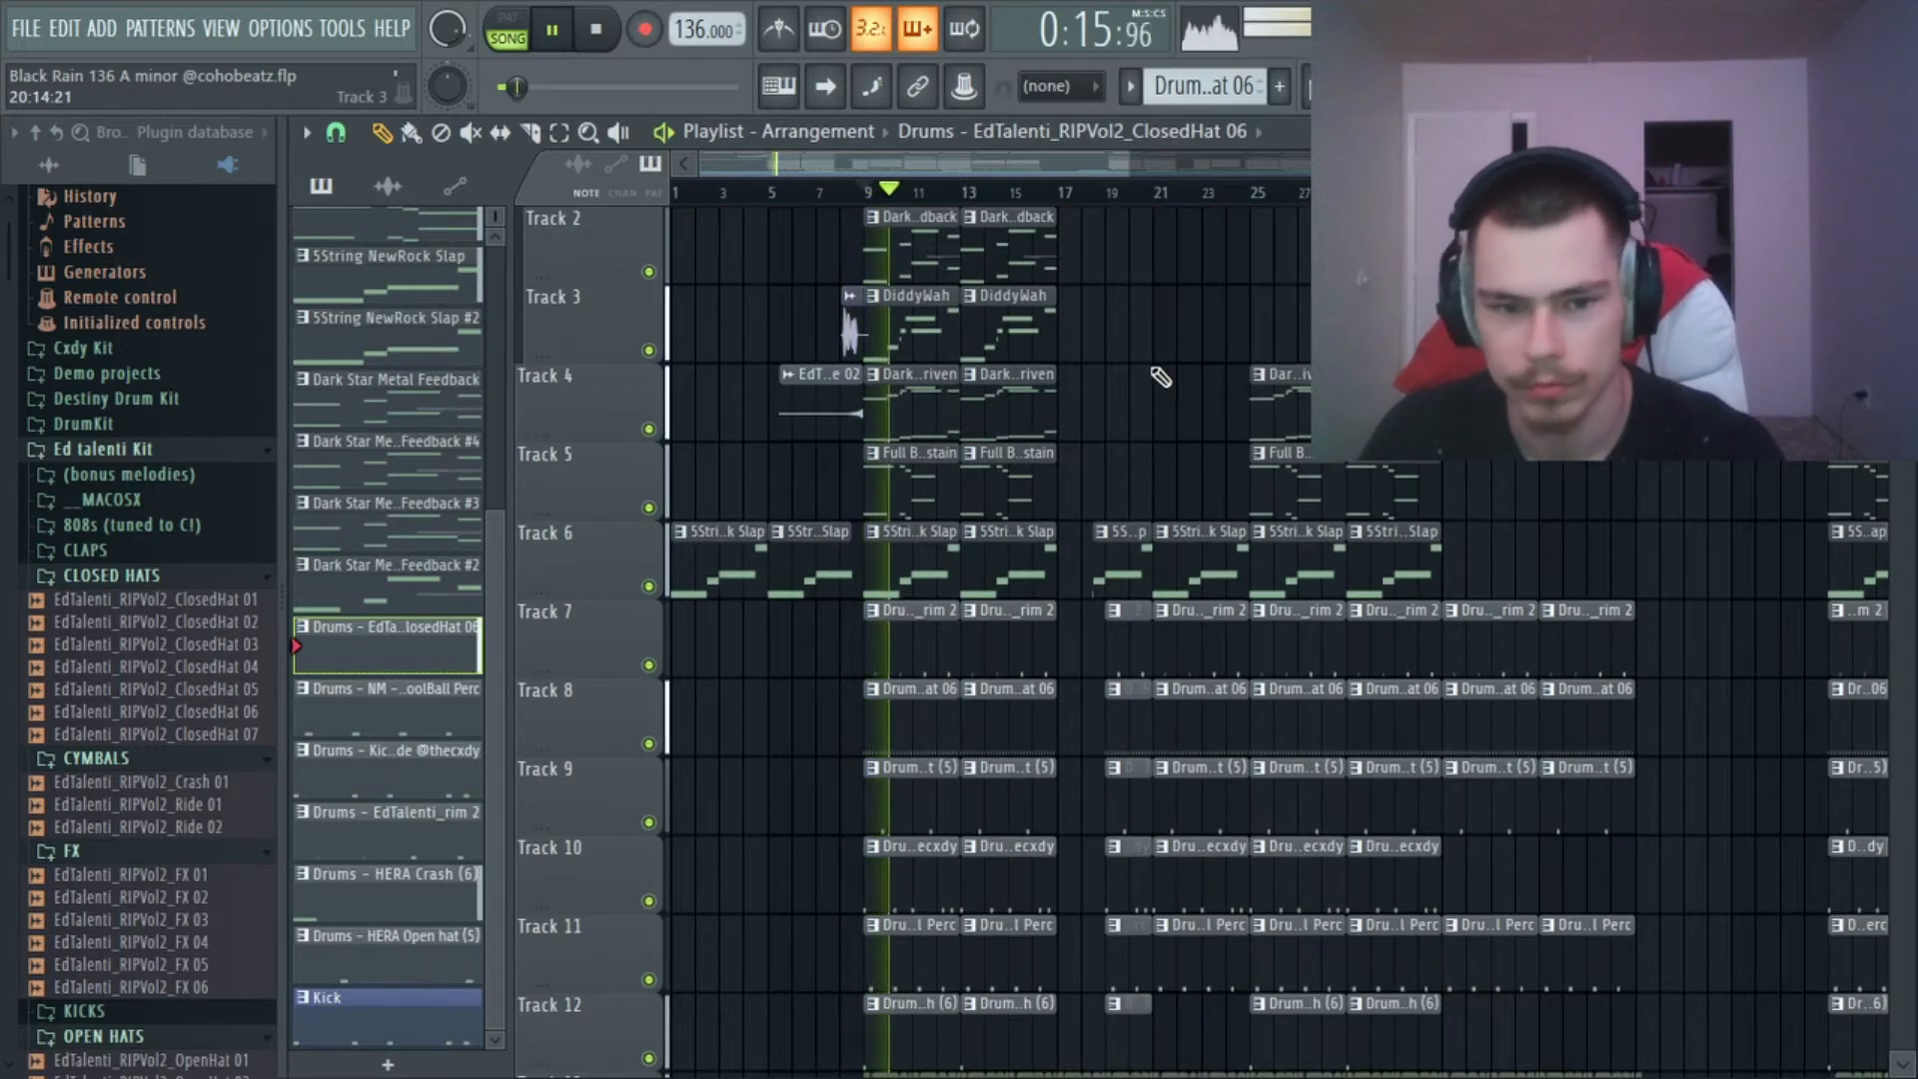
scroll(1179, 267, "up", 1)
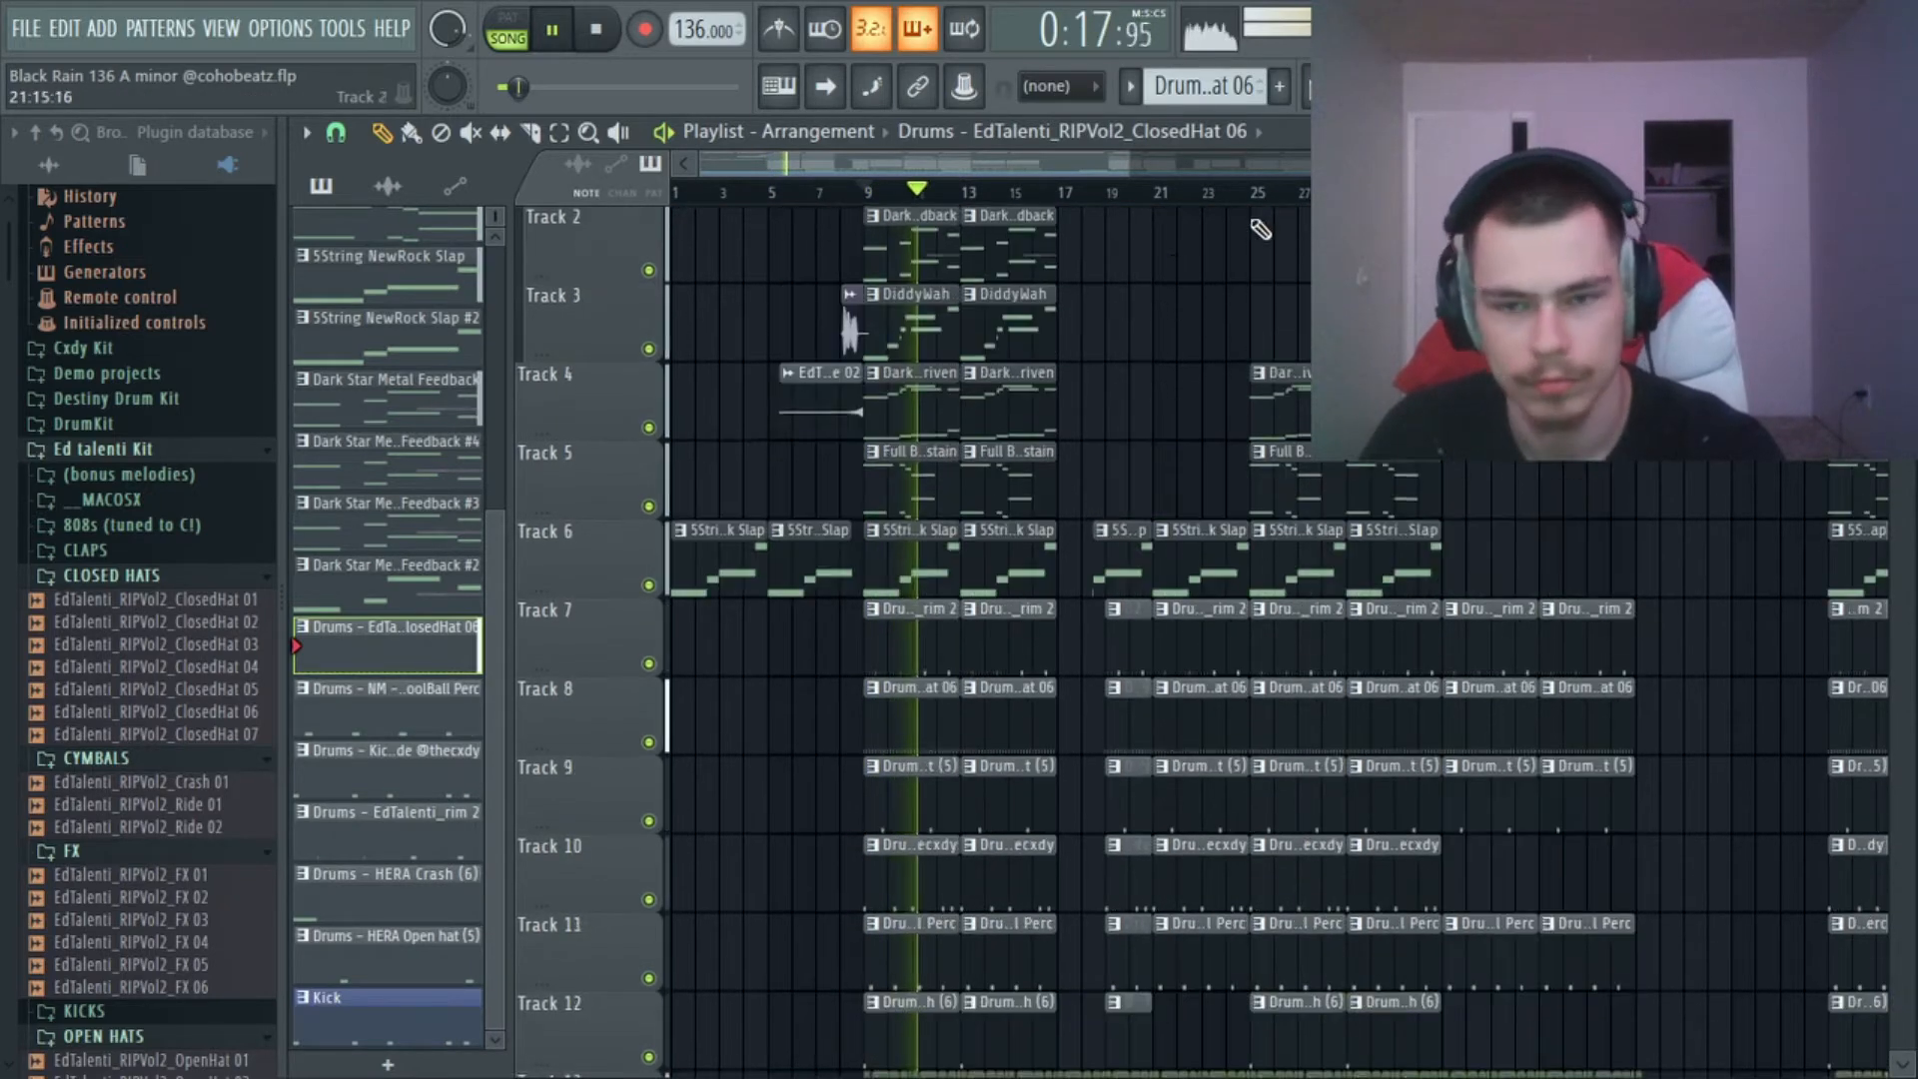
Examine the Master channel's effects in the mixer during playback, return to the playlist and stop the playback.
key("F9")
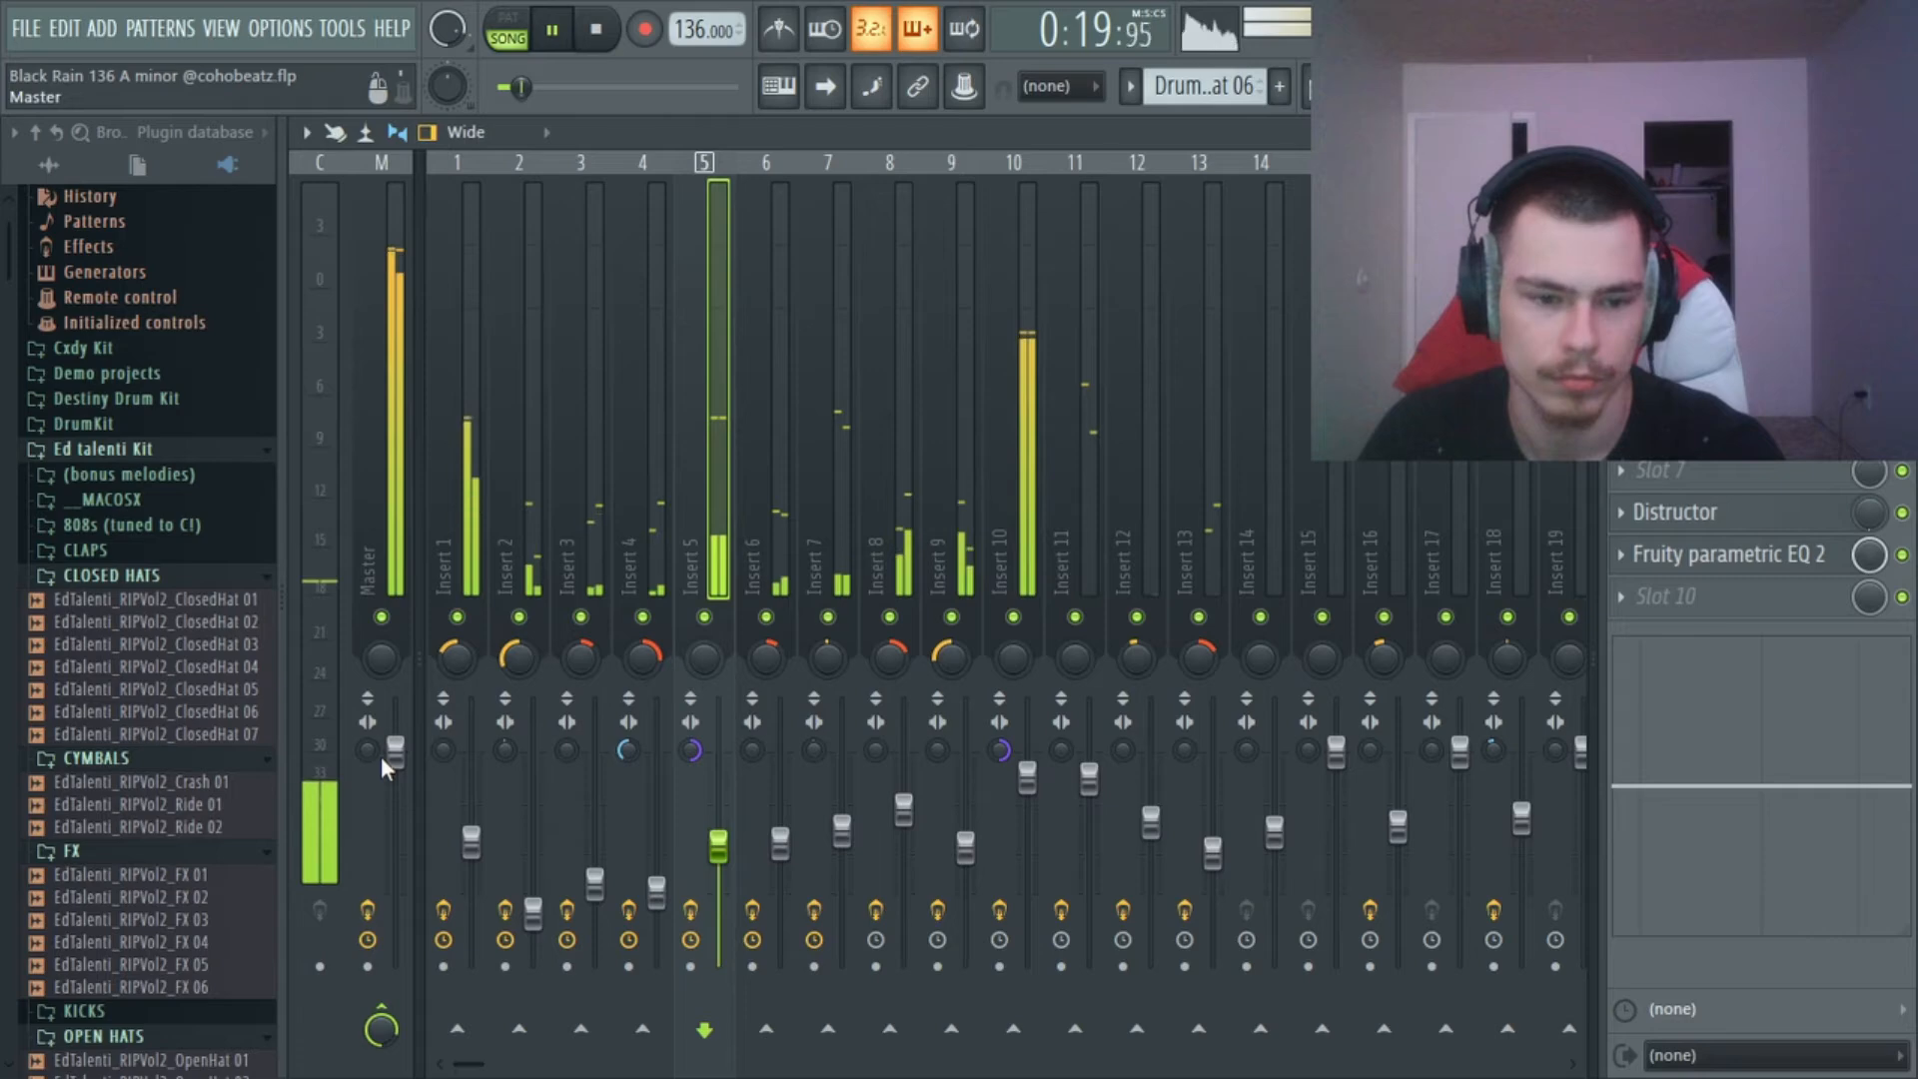
left_click(405, 781)
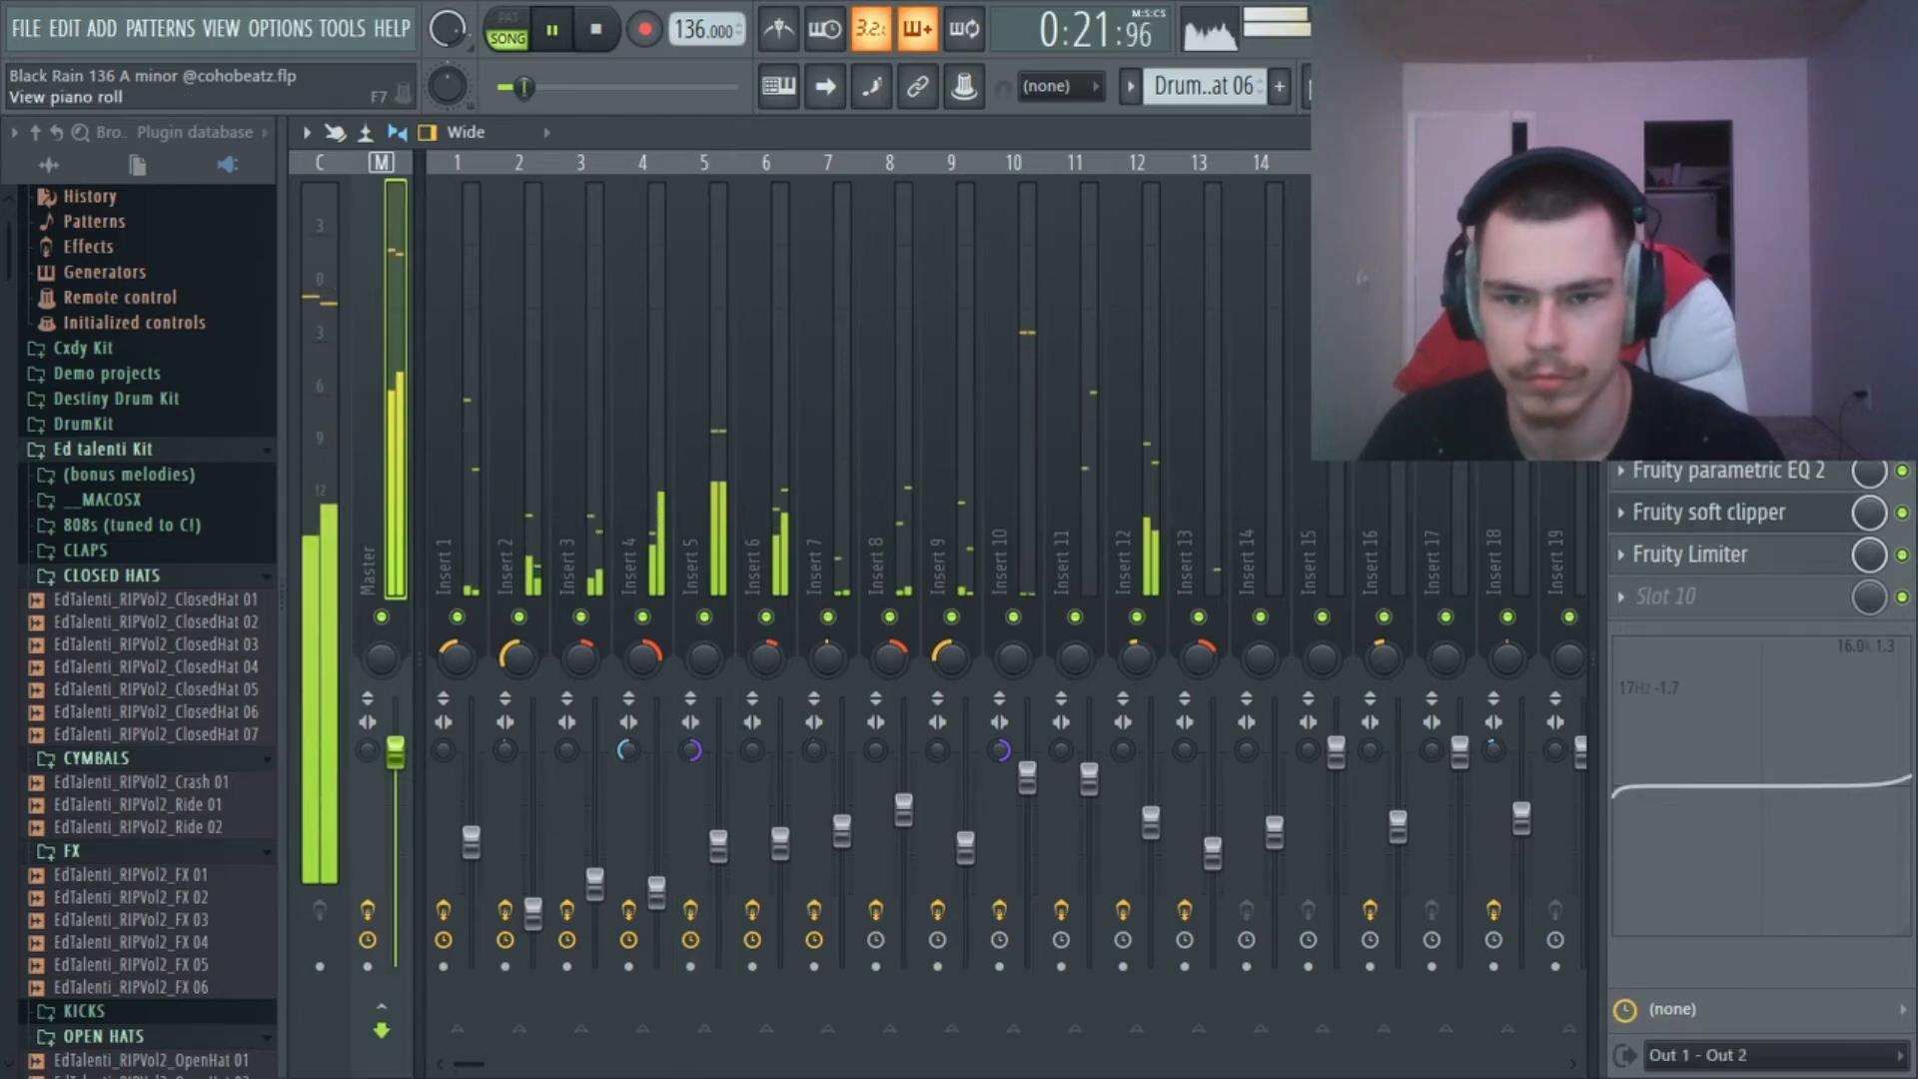
key("F9")
scroll(1013, 197, "down", 10)
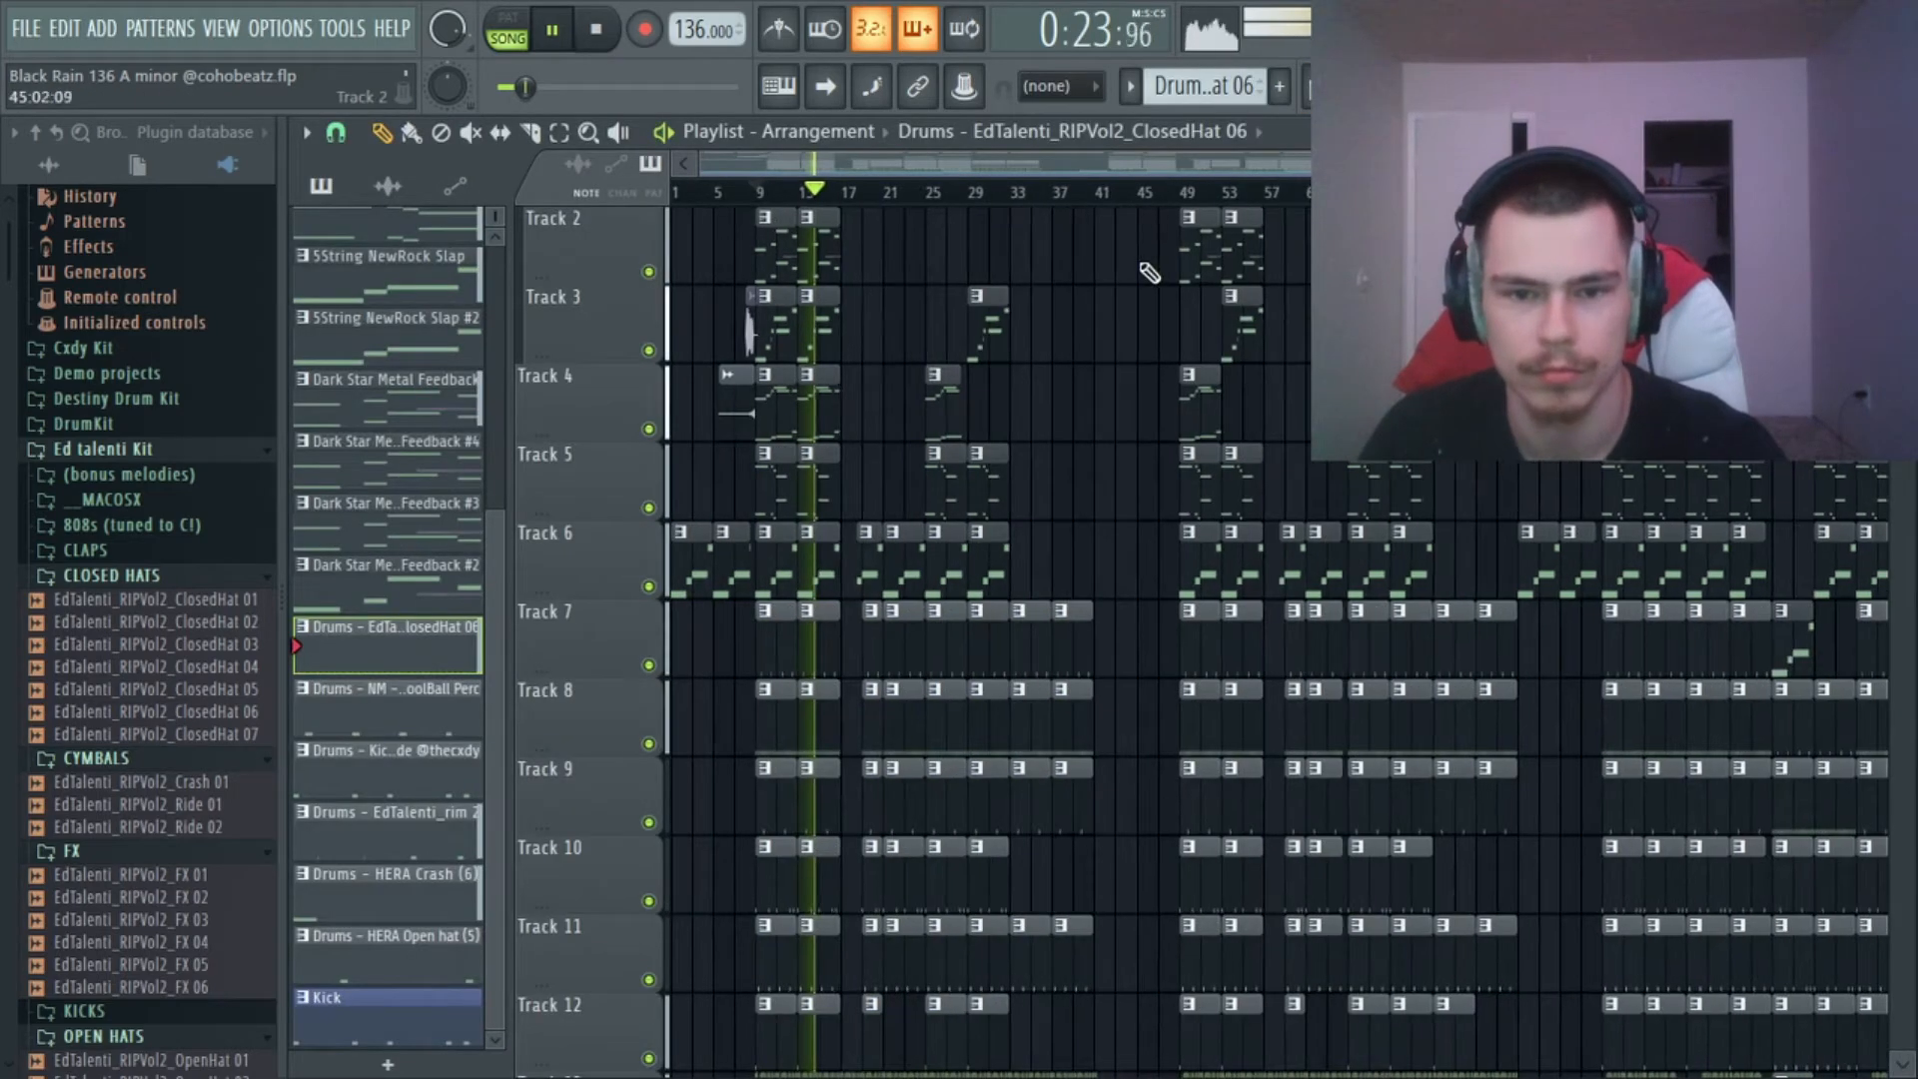
scroll(1009, 275, "up", 1)
scroll(896, 198, "down", 1)
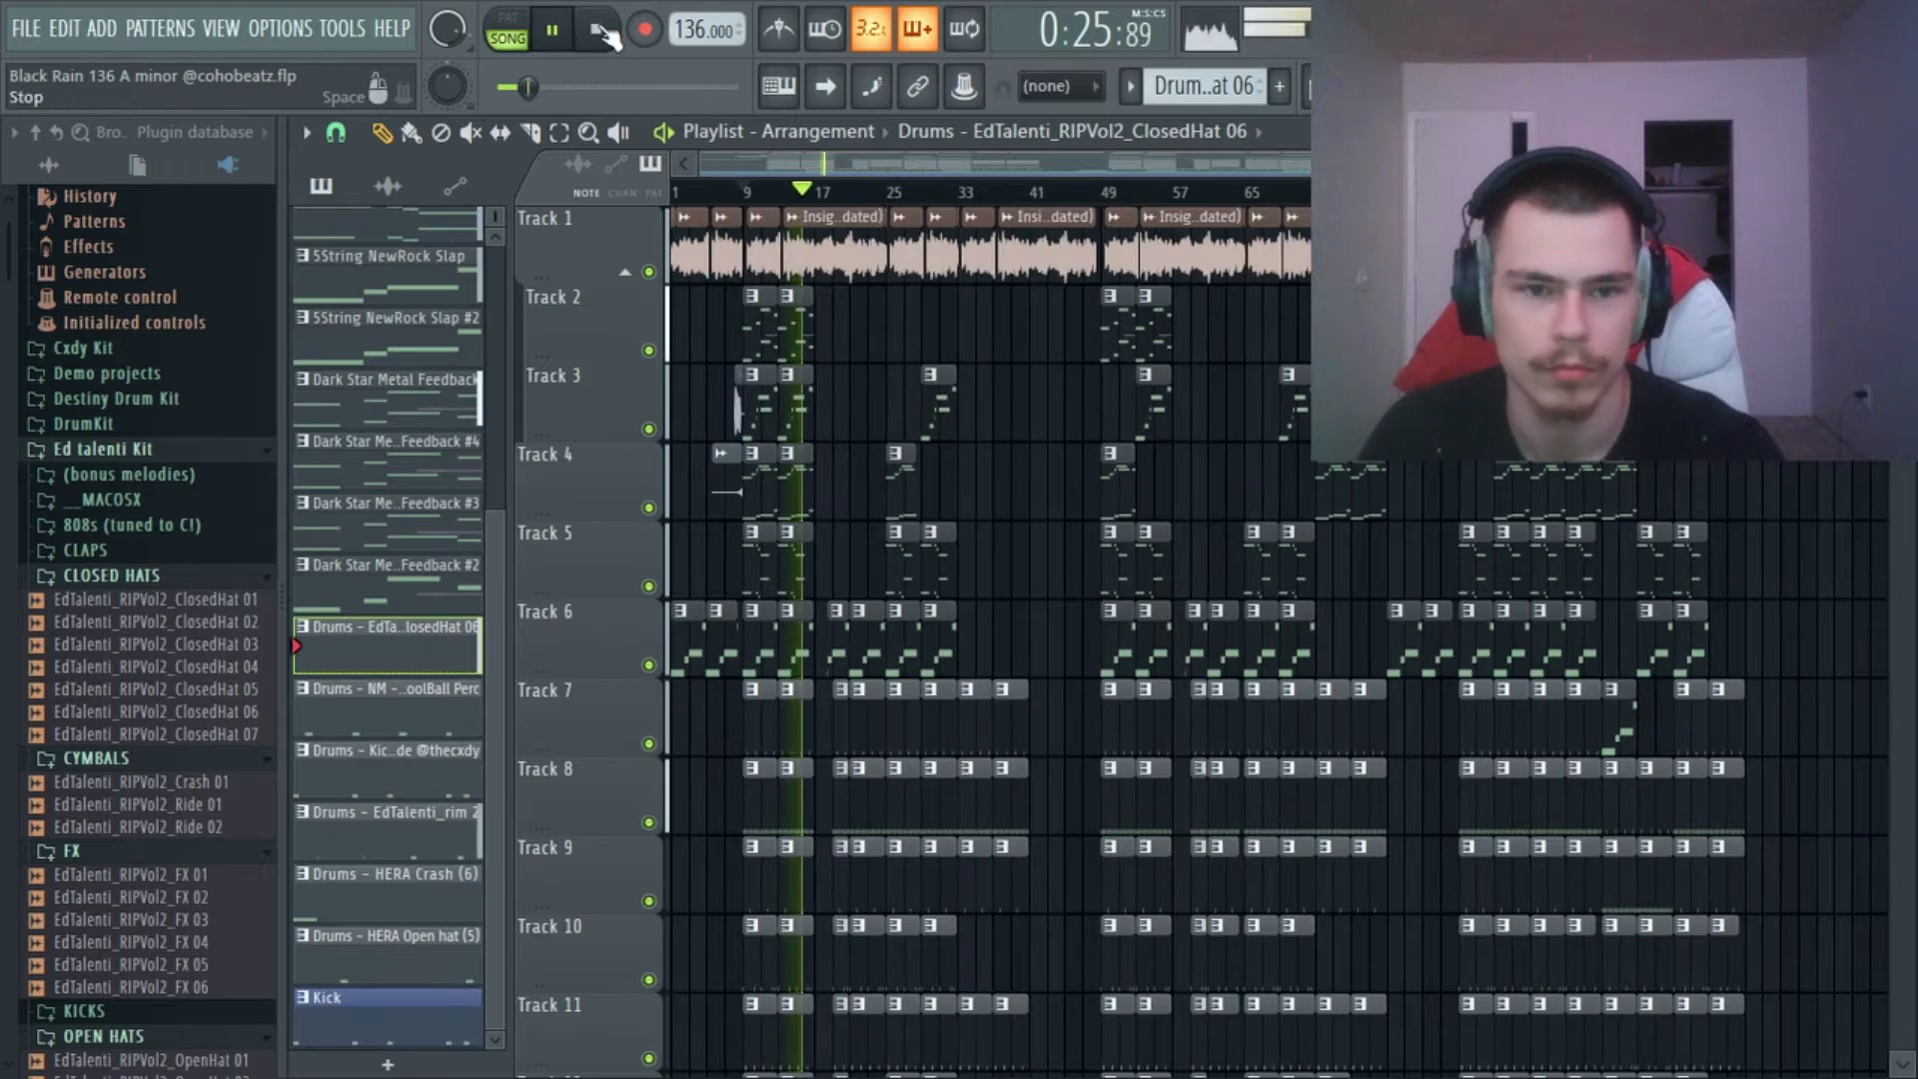
key("space")
Inspect the Reverse effect in the sample settings of the EdTalenti_RIPVol2_Ride 02 clip on Track 14, and close the settings.
scroll(992, 341, "down", 7)
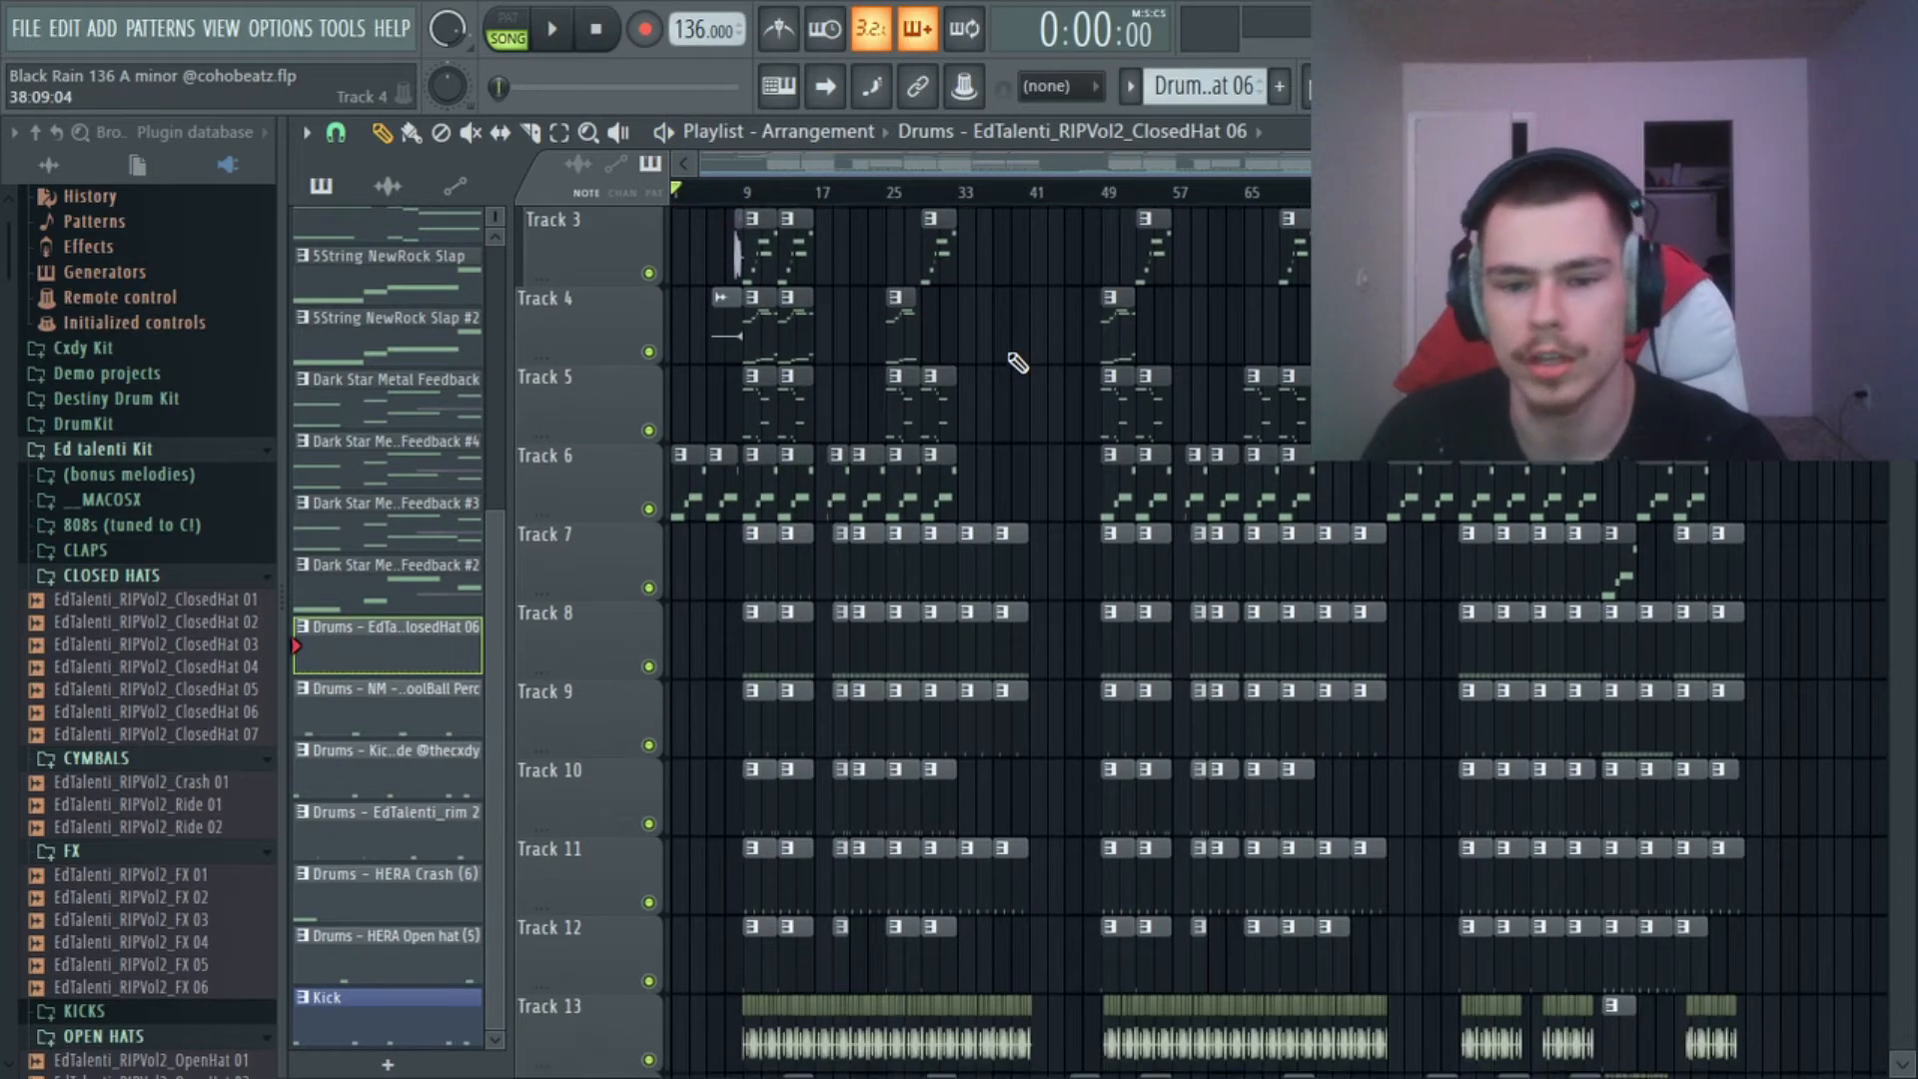
scroll(1007, 353, "down", 2)
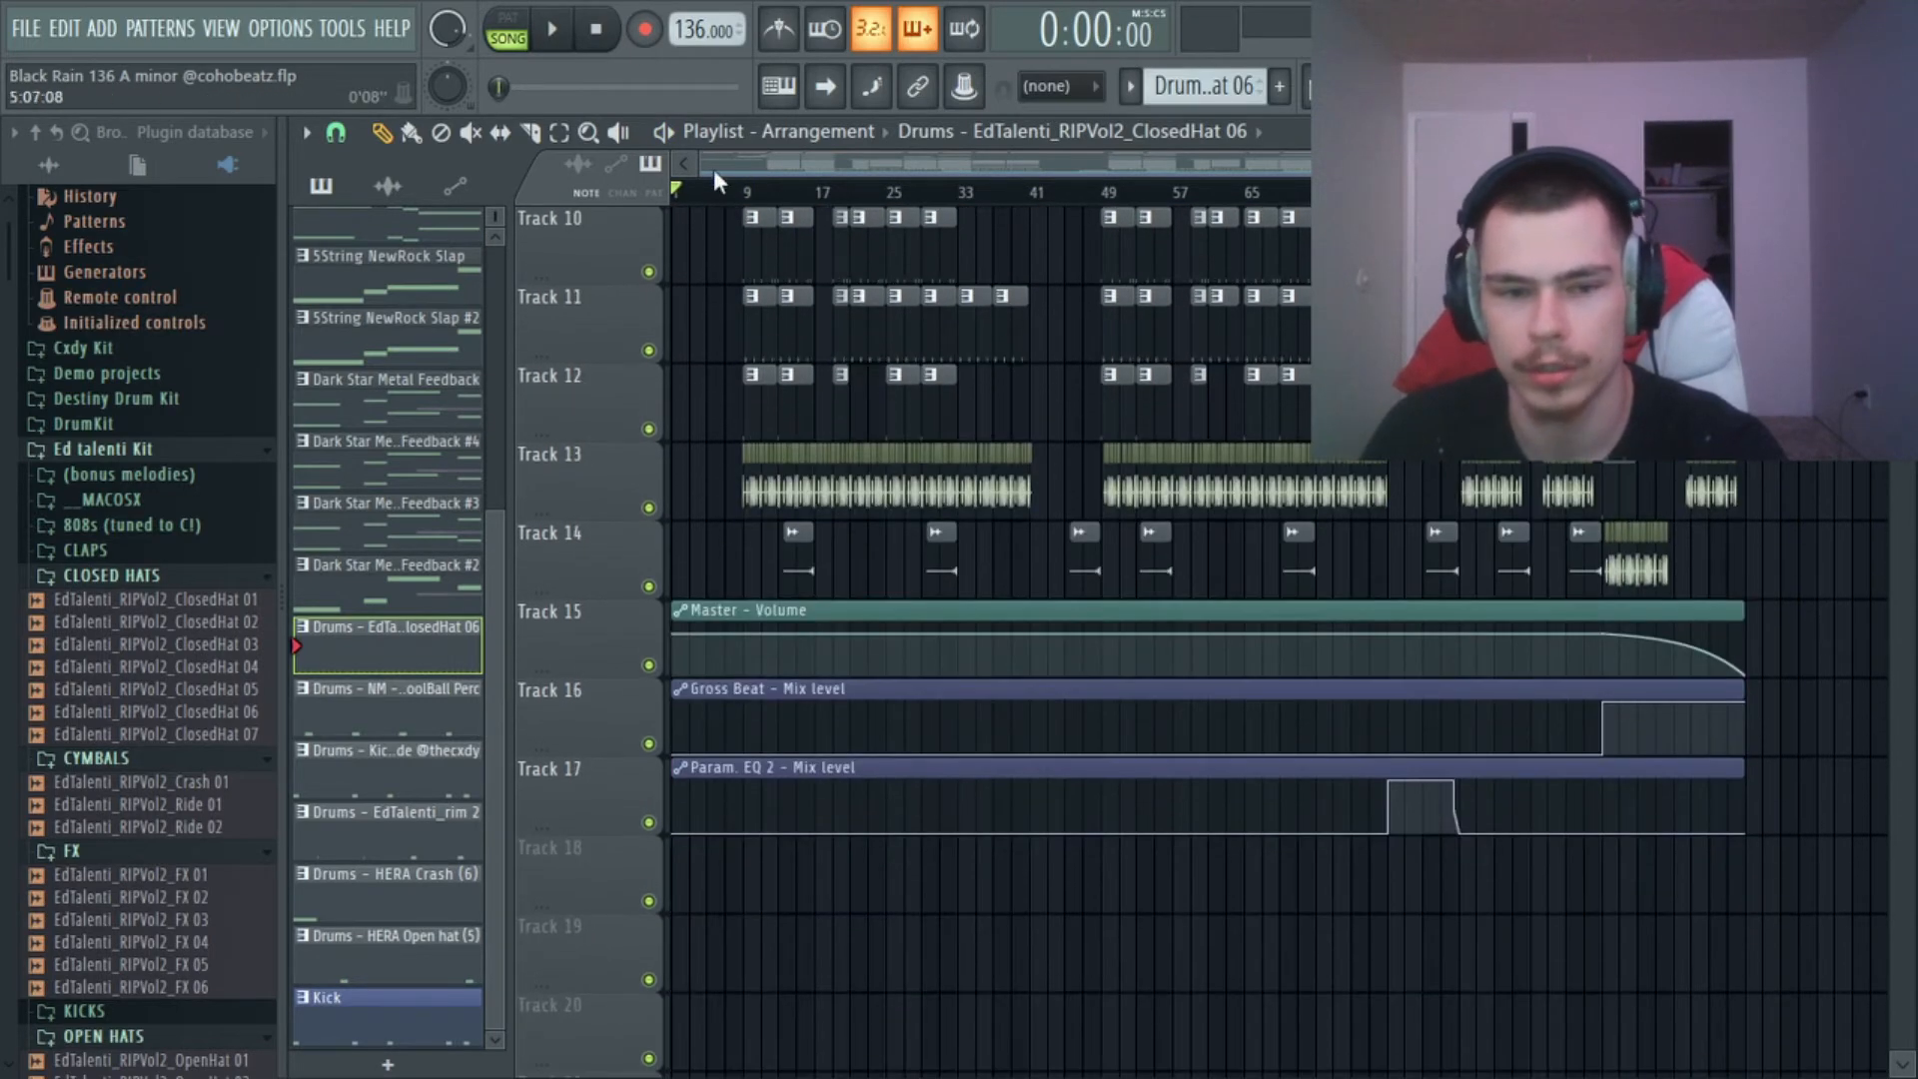
scroll(923, 362, "up", 8)
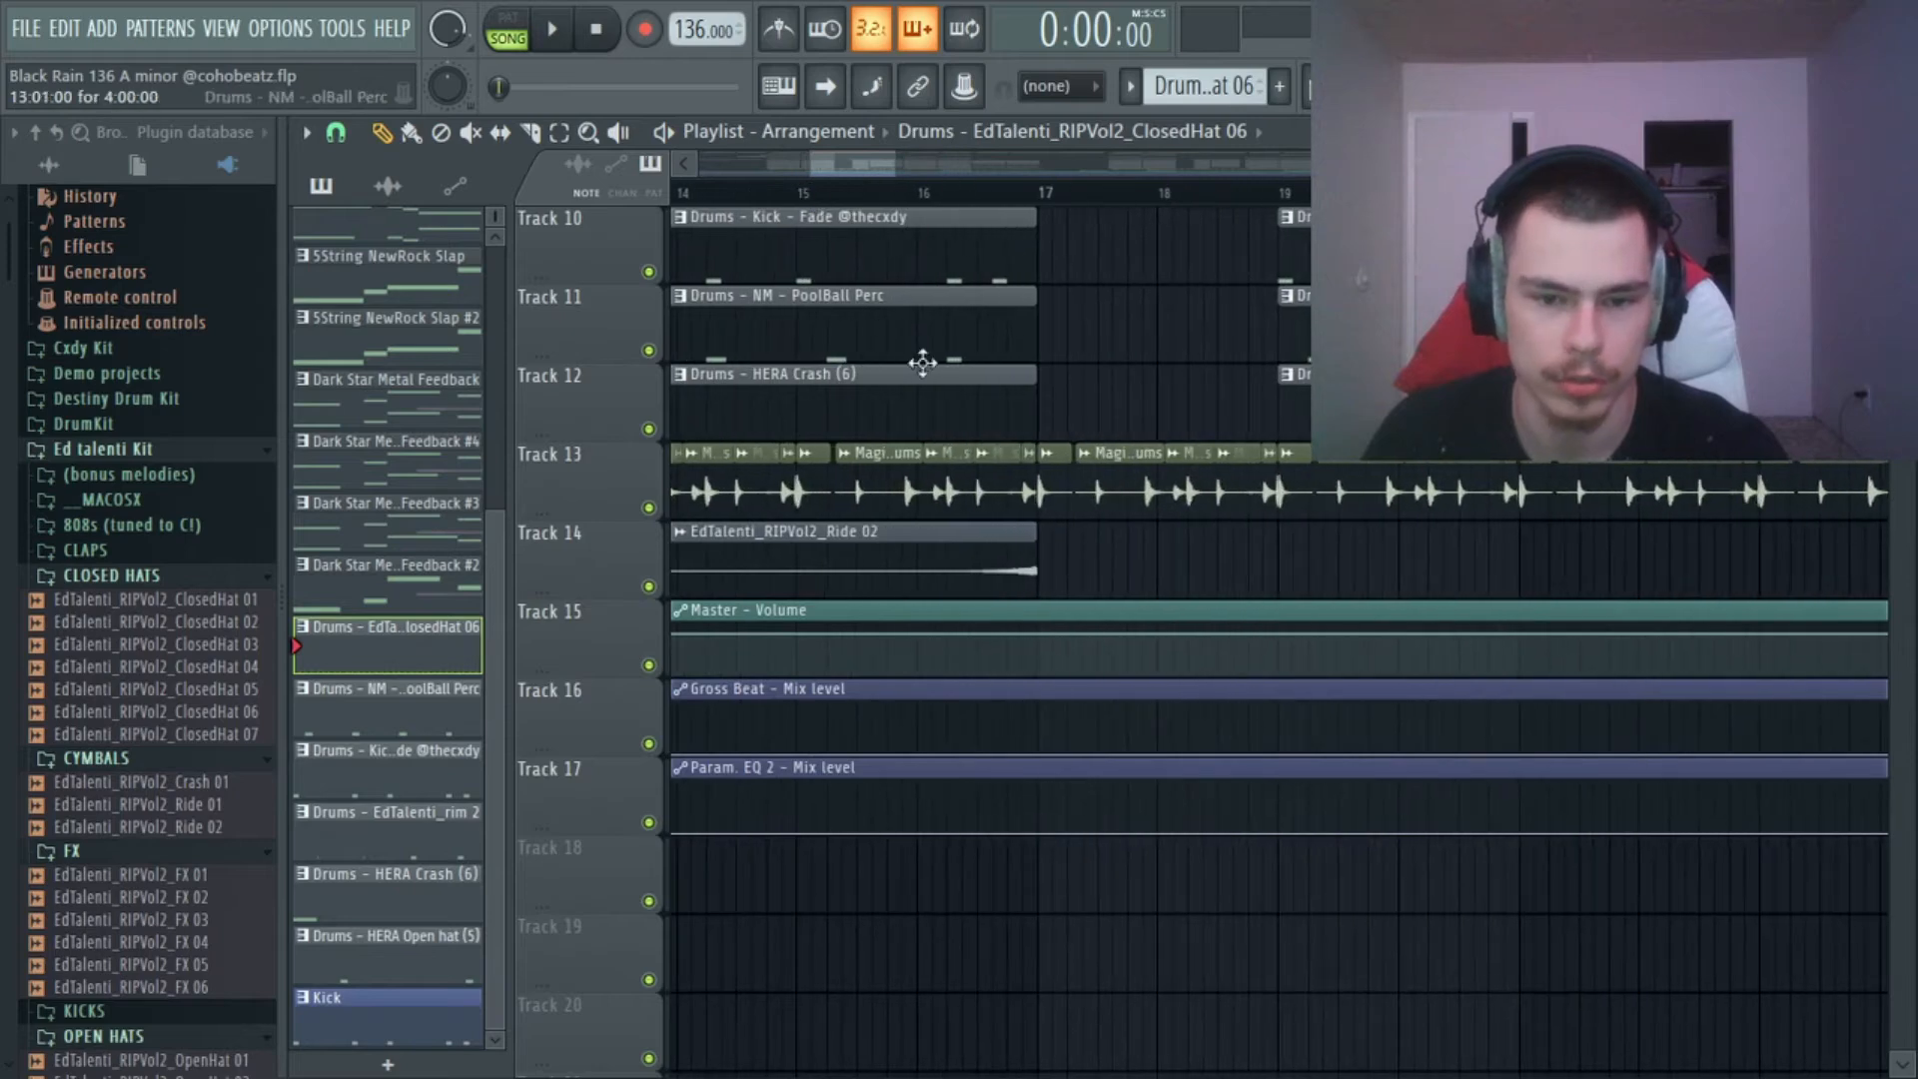
double_click(965, 551)
left_click(1021, 844)
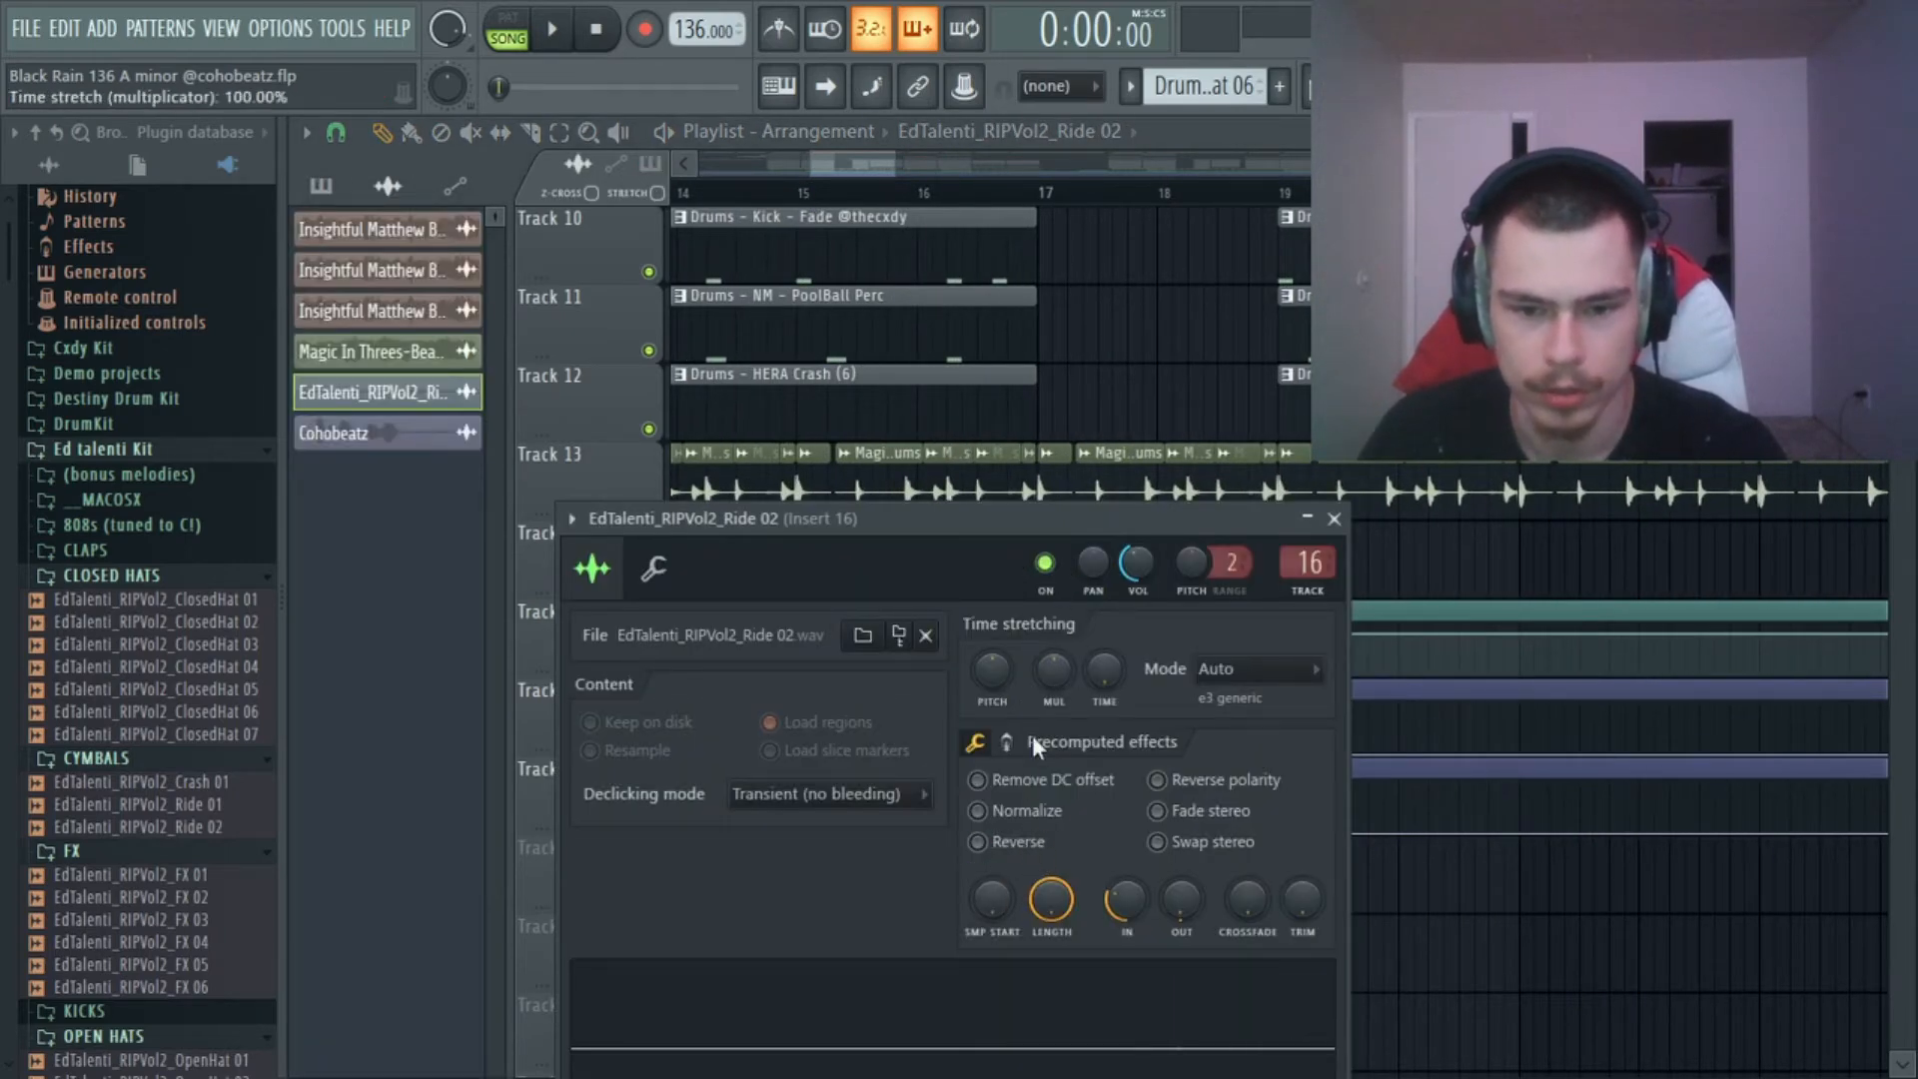
left_click_drag(1109, 508, 1099, 338)
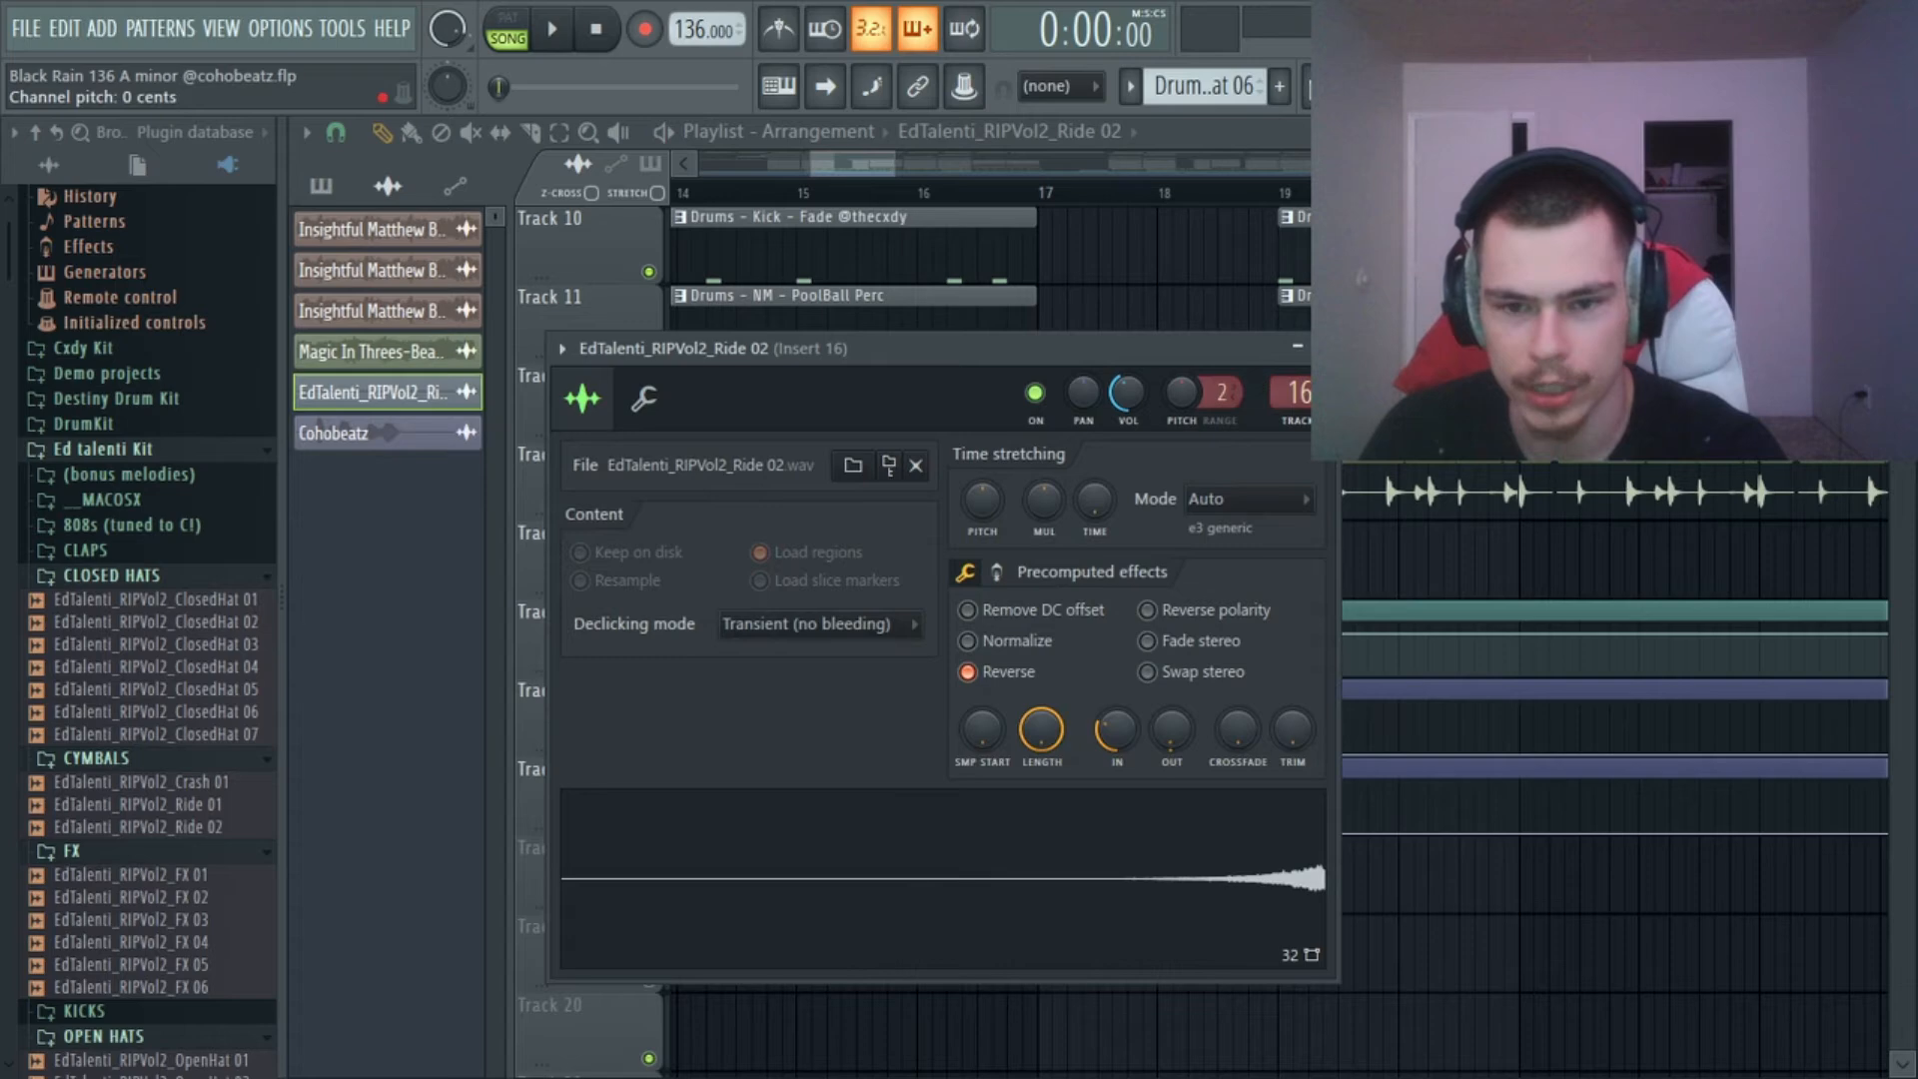
left_click(1322, 348)
scroll(1213, 198, "down", 8)
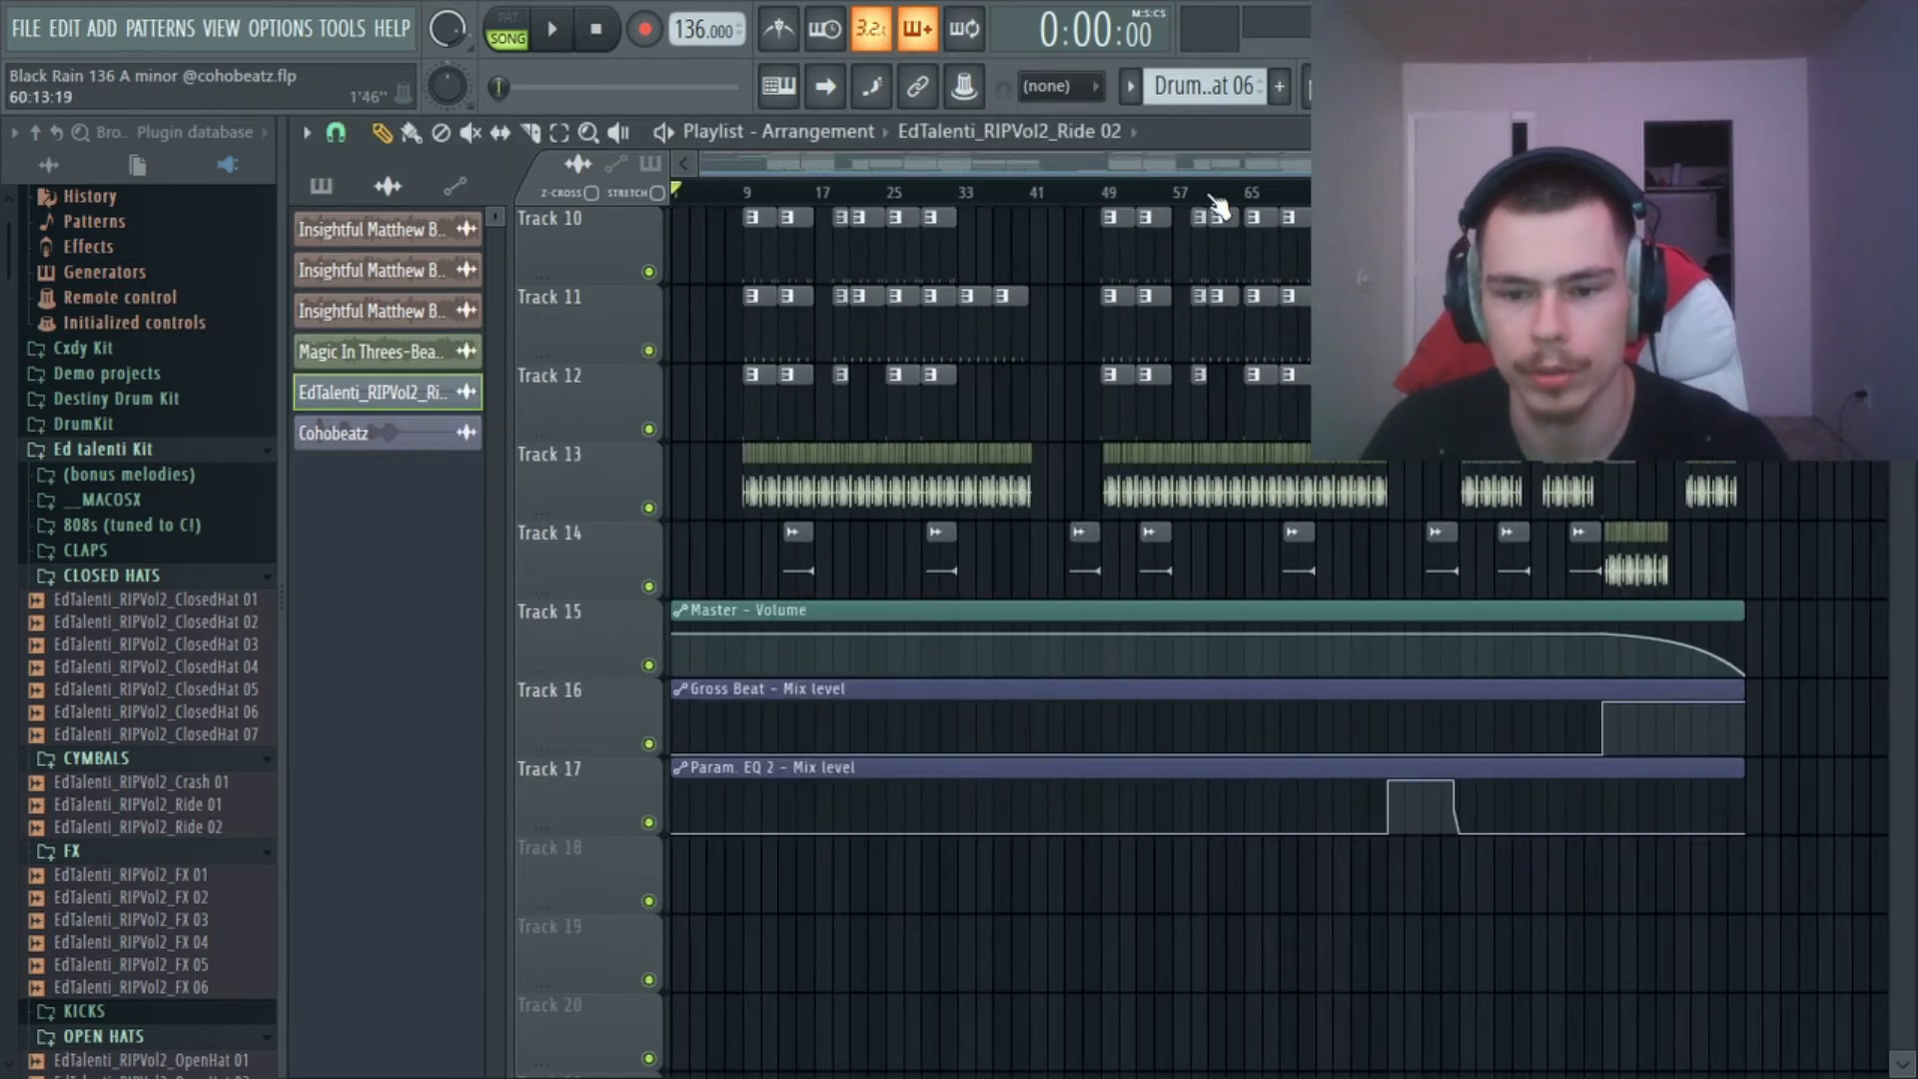
Return to the upper playlist tracks, play the intro from bar 1 and stop.
scroll(1149, 749, "up", 8)
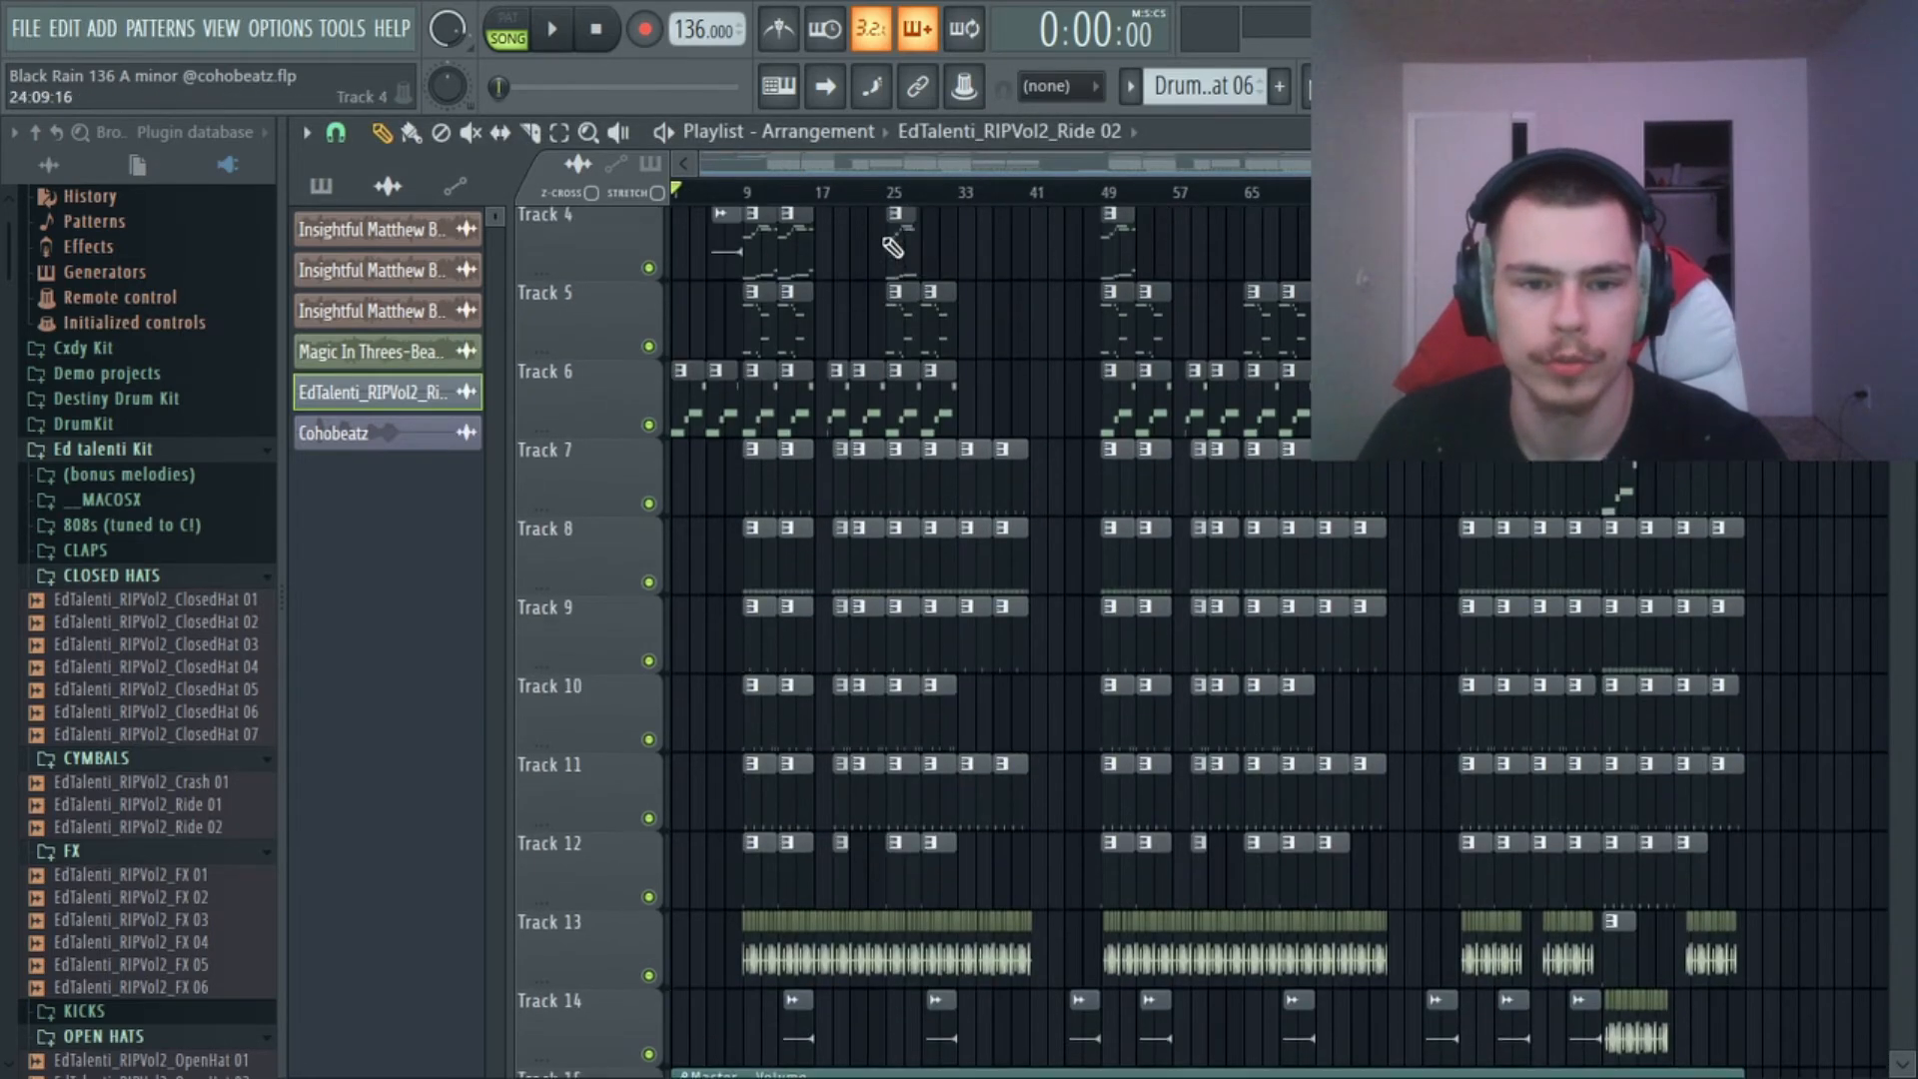
scroll(824, 198, "up", 5)
scroll(779, 329, "up", 1)
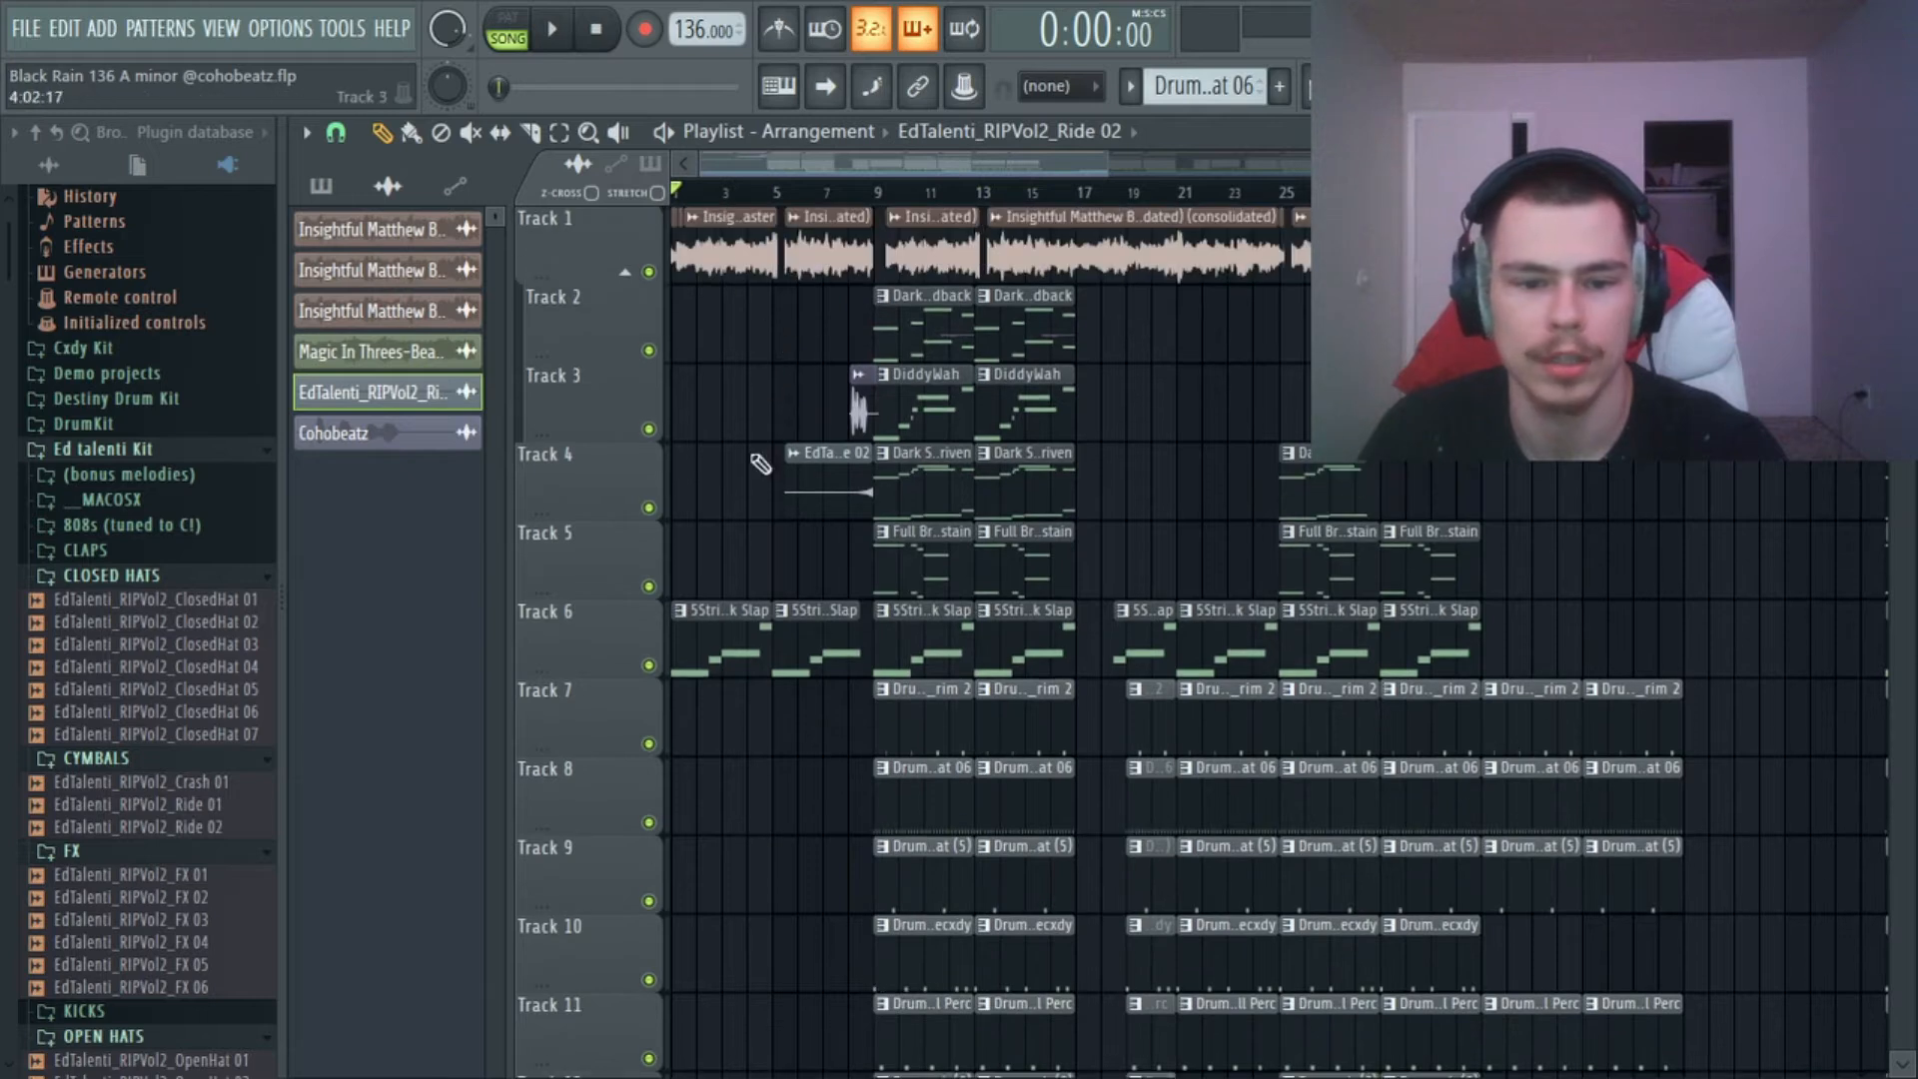
key("space")
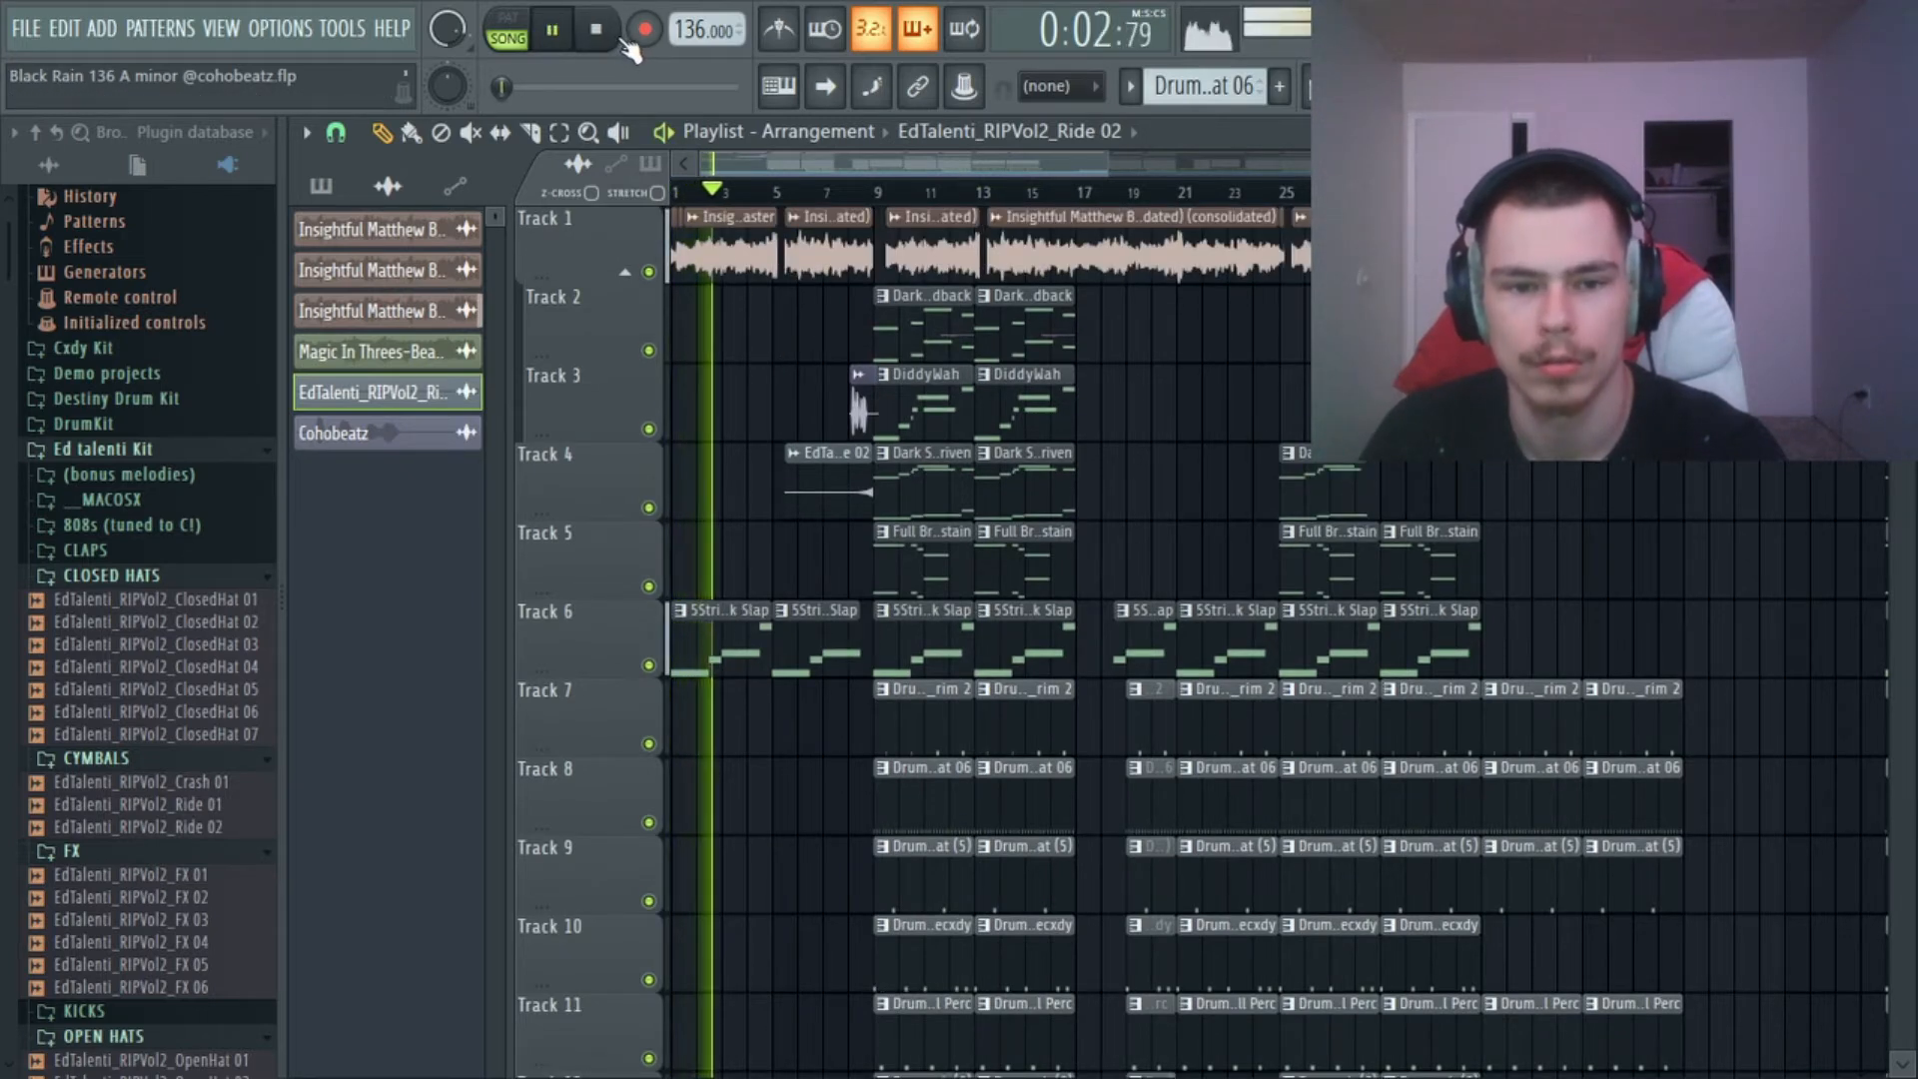
key("space")
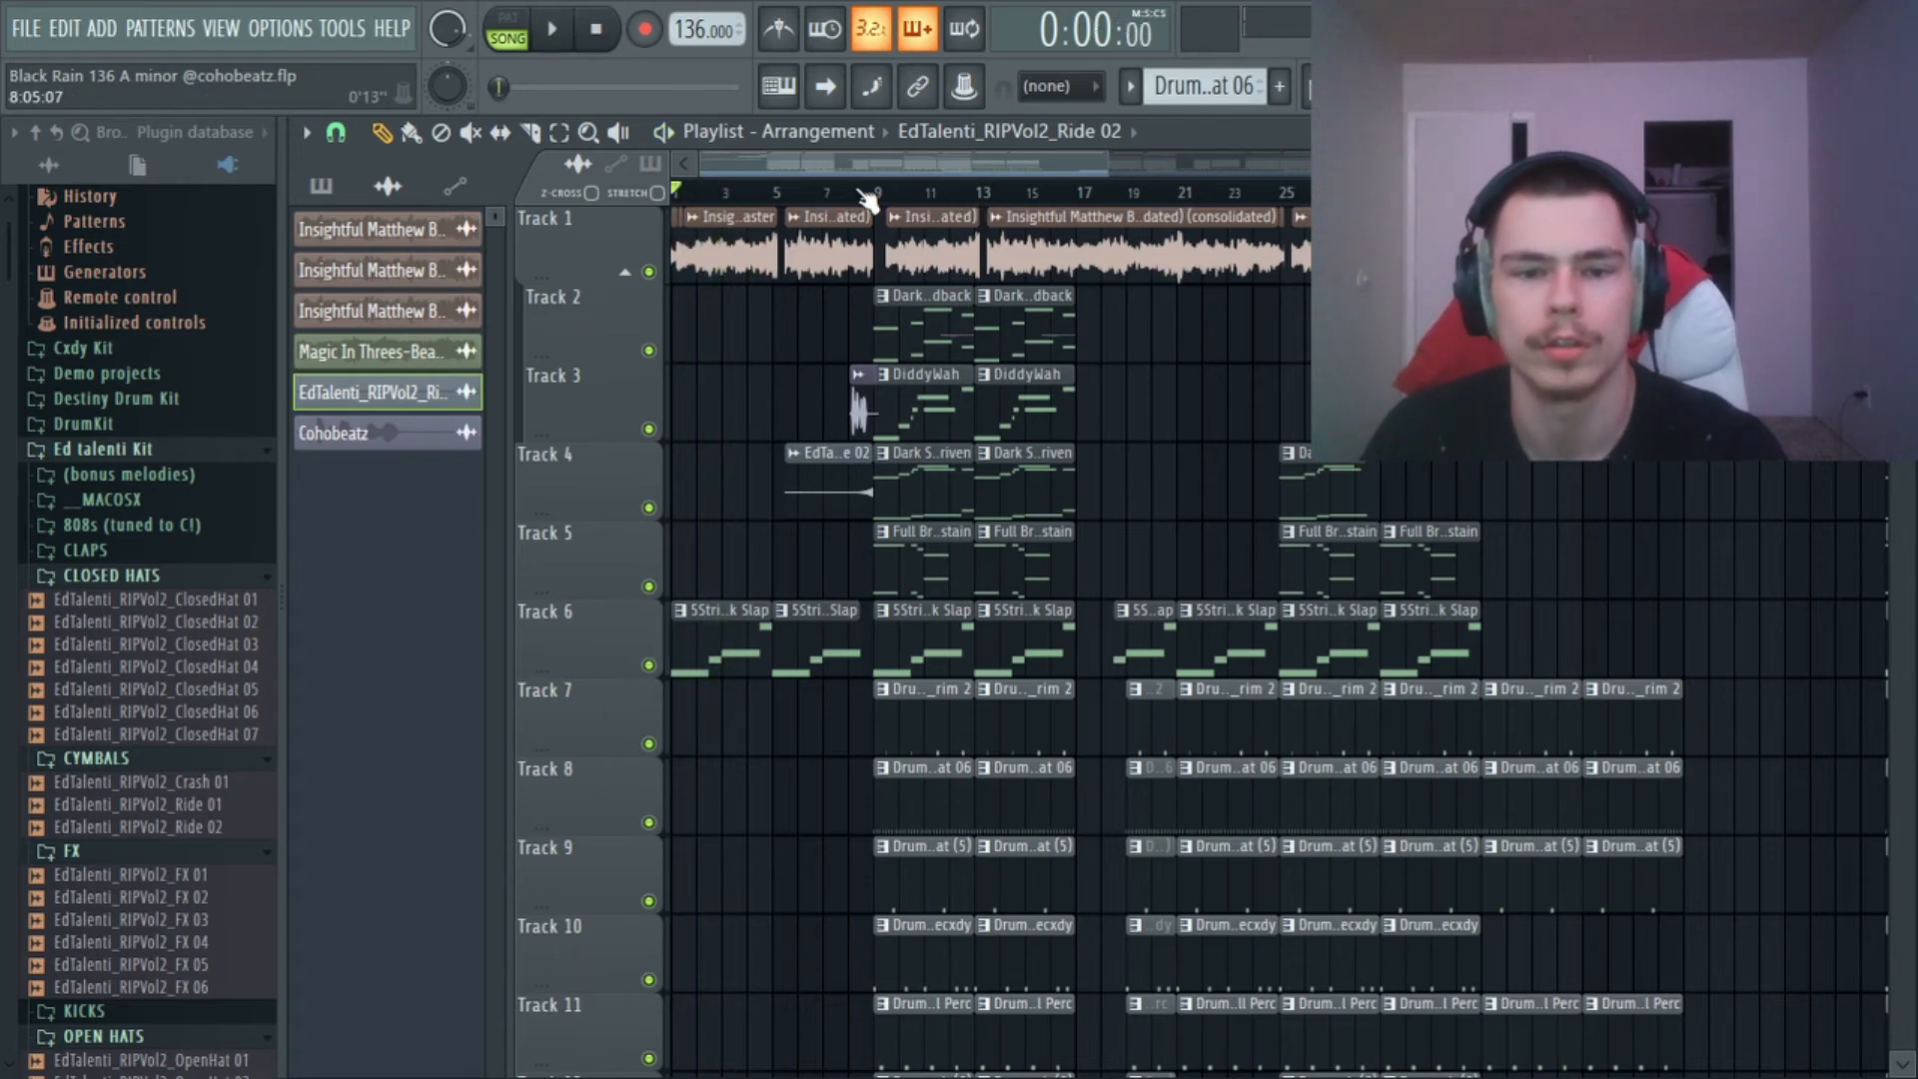
Set the playback position to bar 9, play the section's opening with all tracks and stop.
scroll(884, 210, "up", 3)
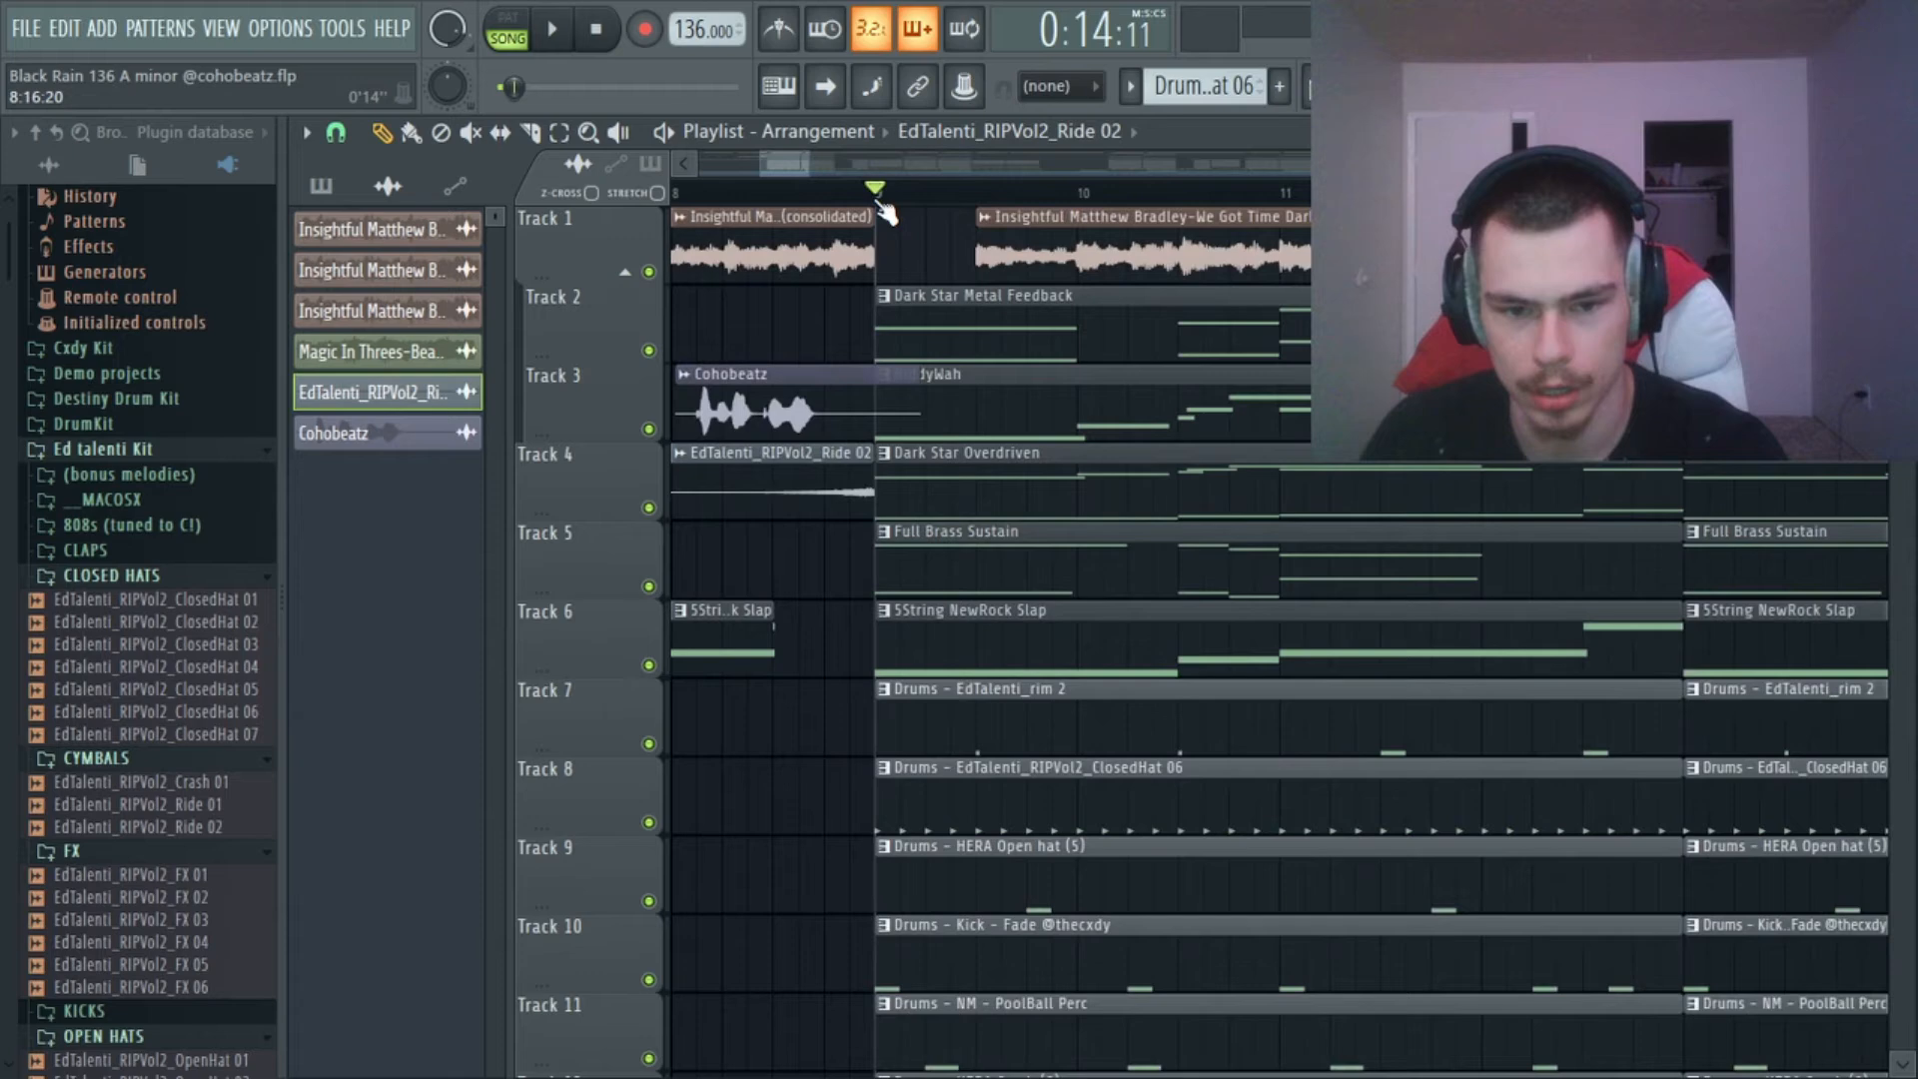
scroll(859, 210, "down", 3)
key("space")
scroll(782, 209, "up", 4)
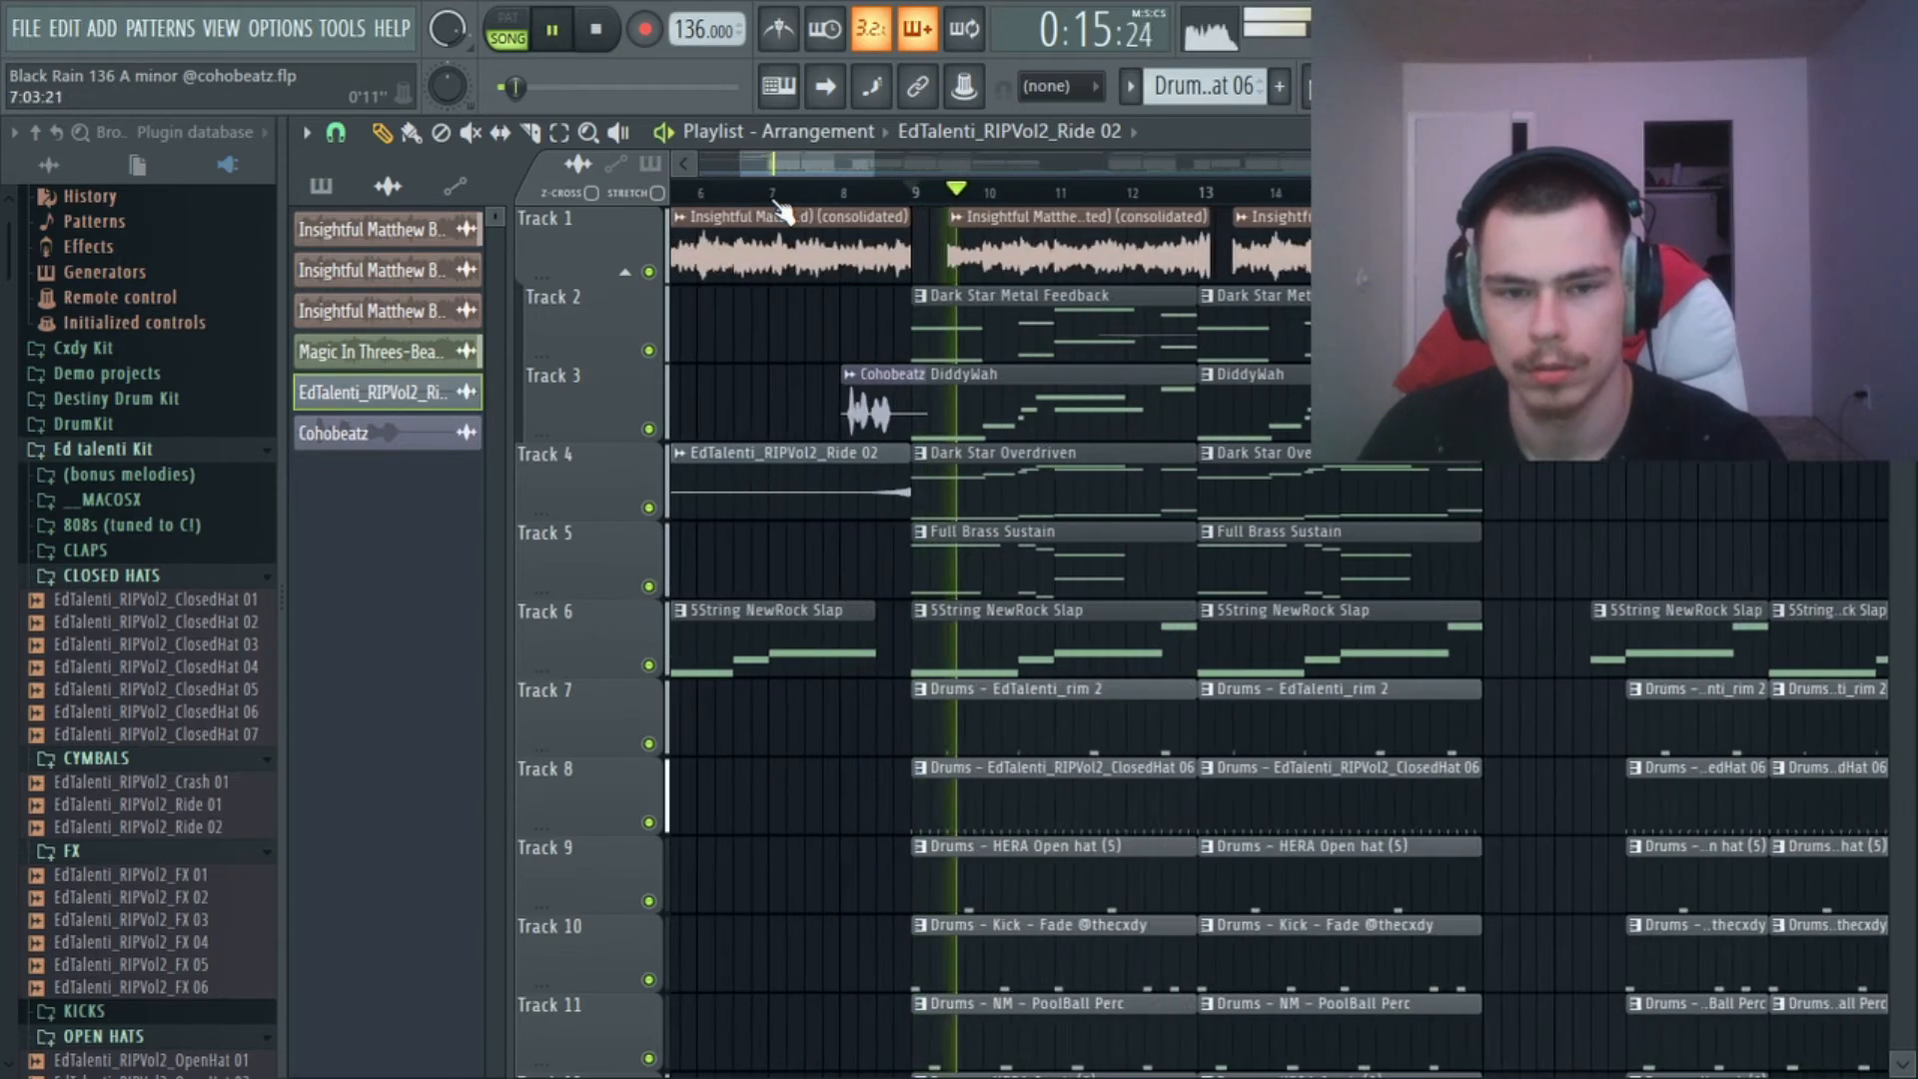
key("space")
scroll(946, 218, "down", 5)
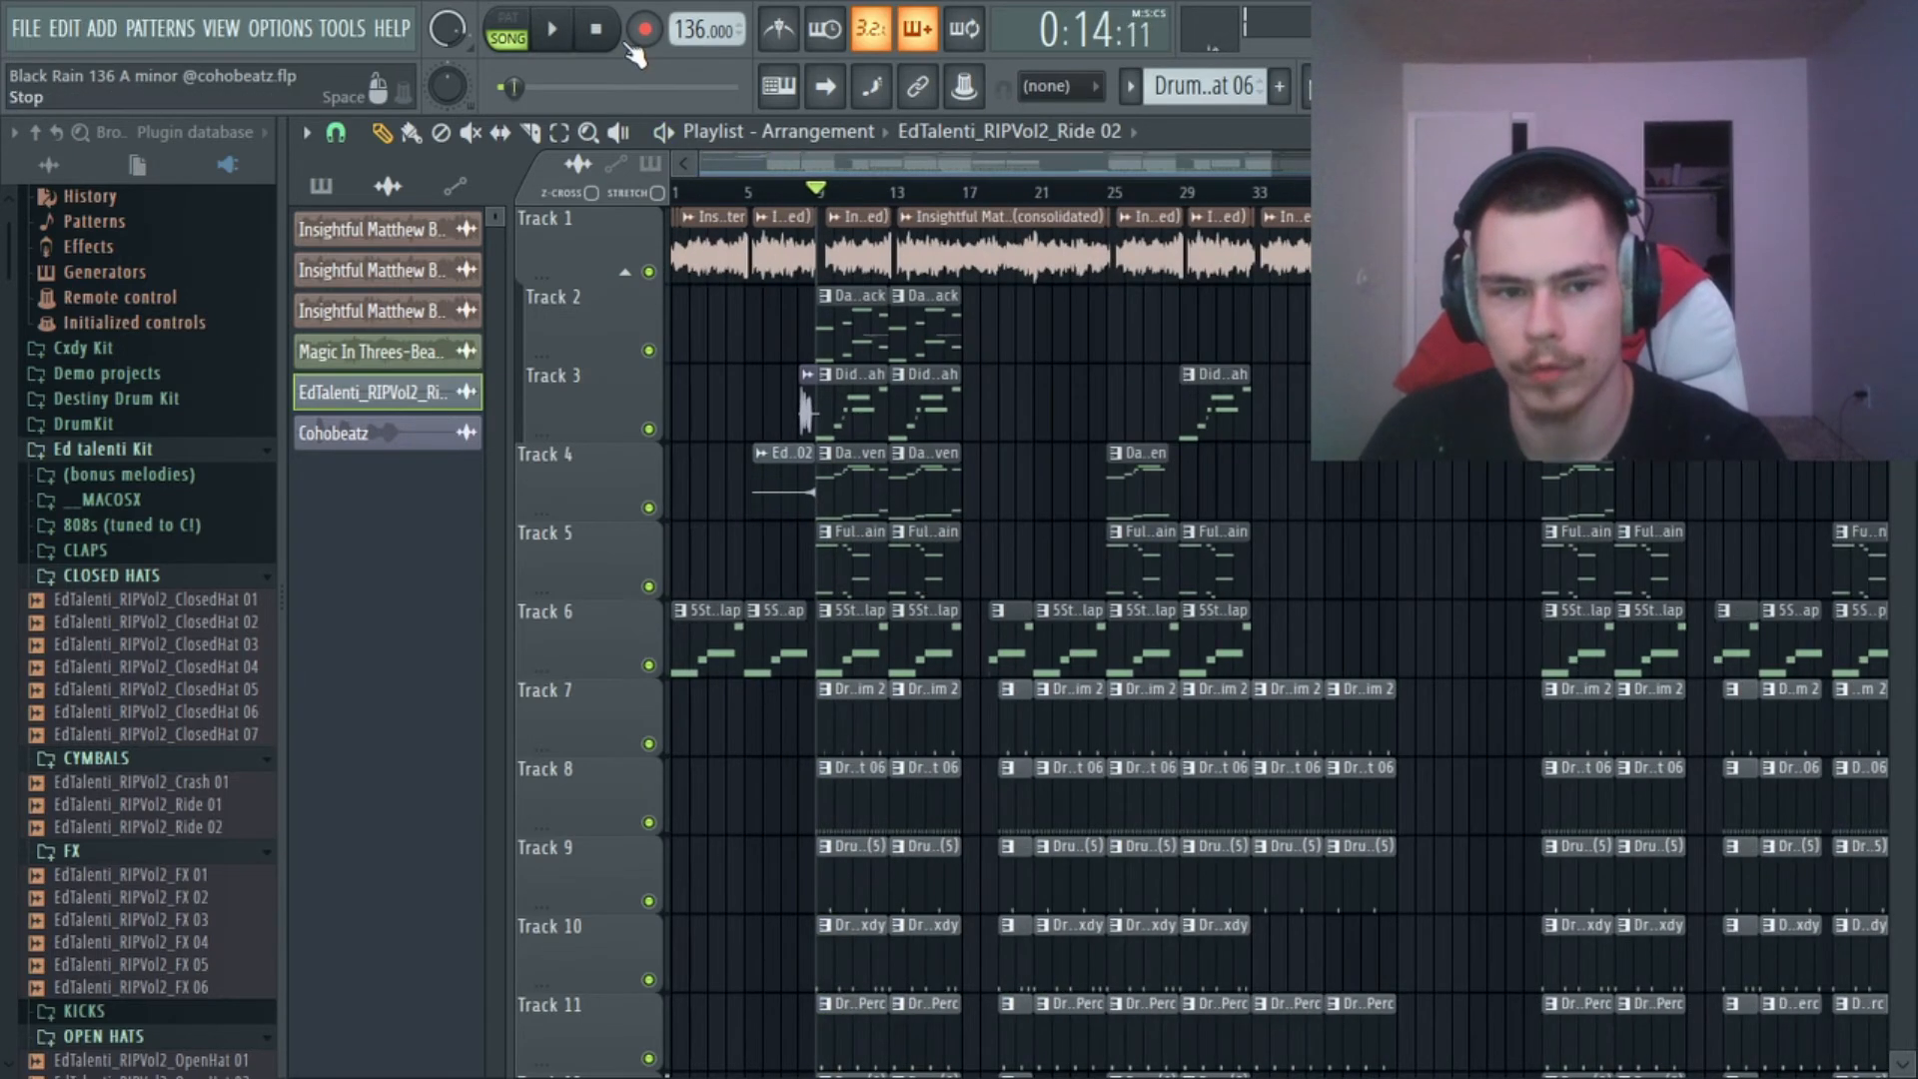
Set the playback position to the middle of bar 16 and play the transition into bar 17.
scroll(834, 208, "up", 3)
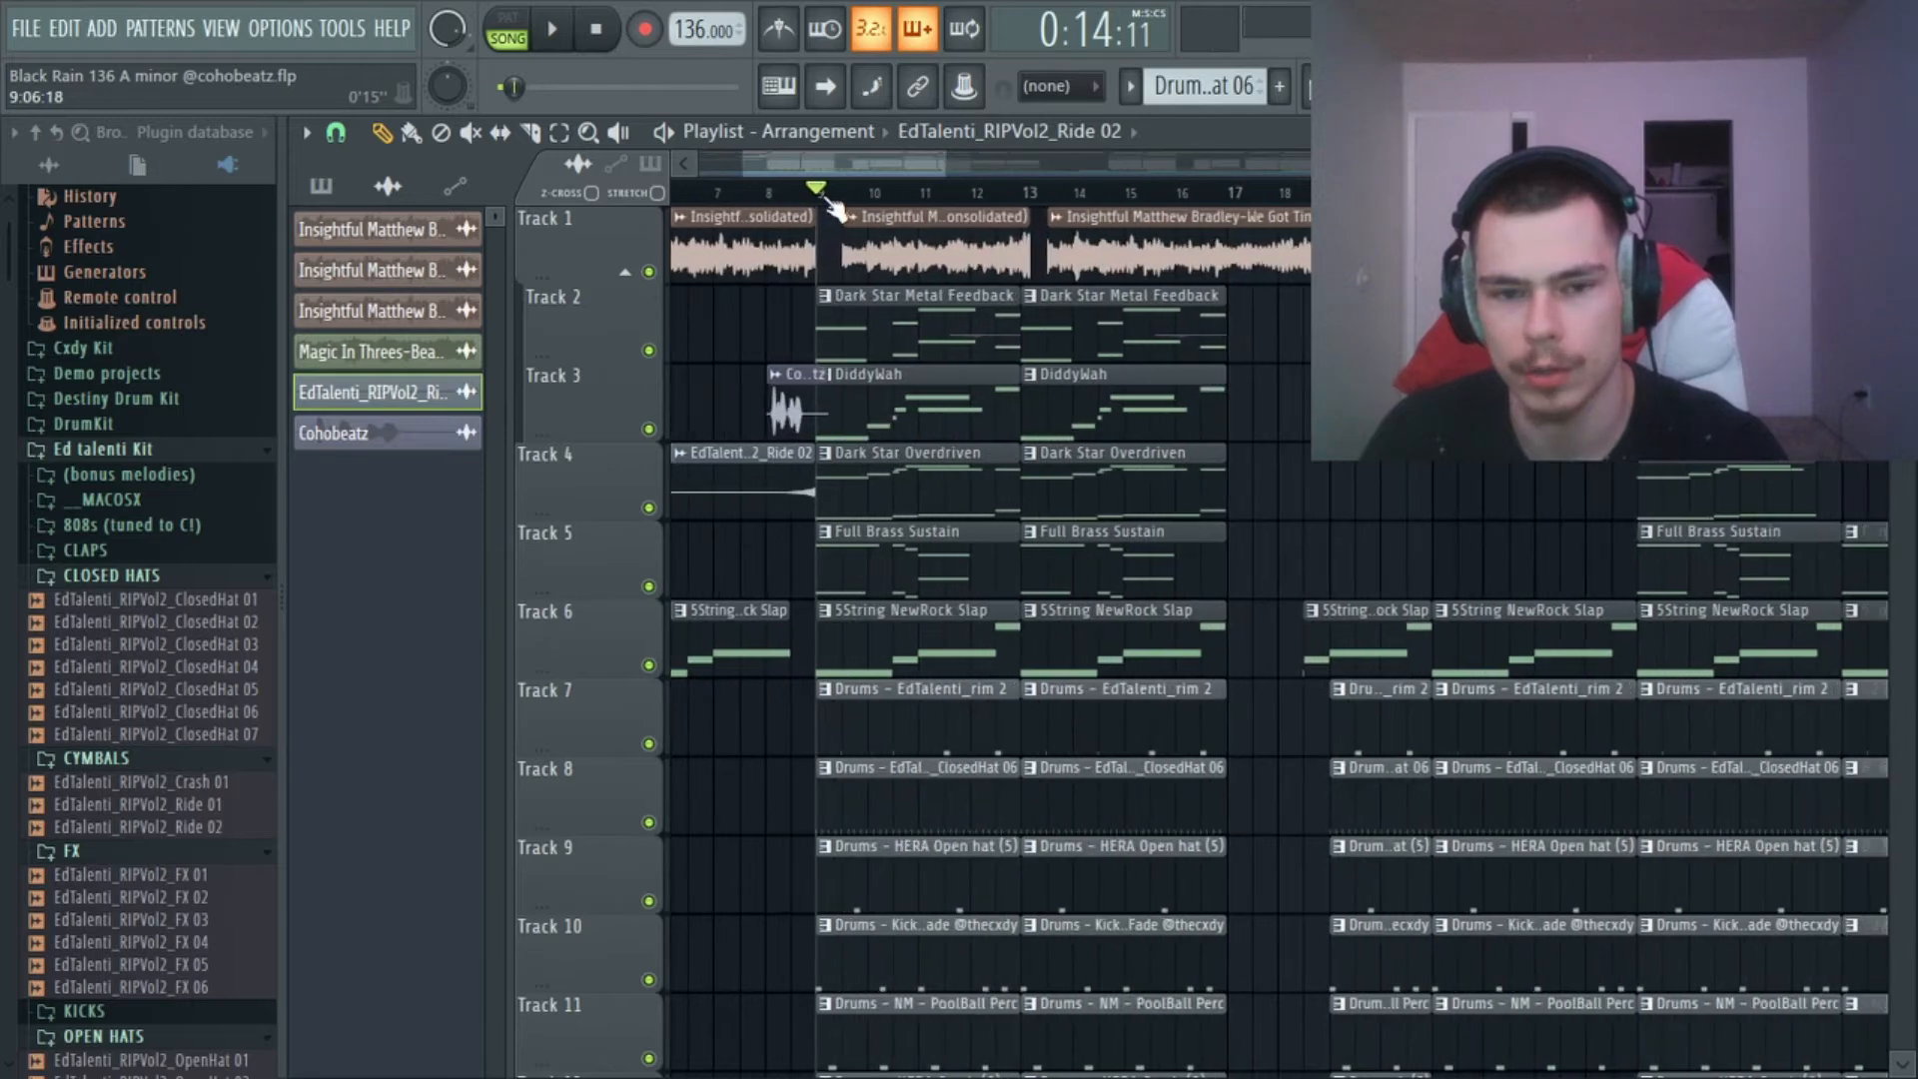
scroll(834, 207, "down", 3)
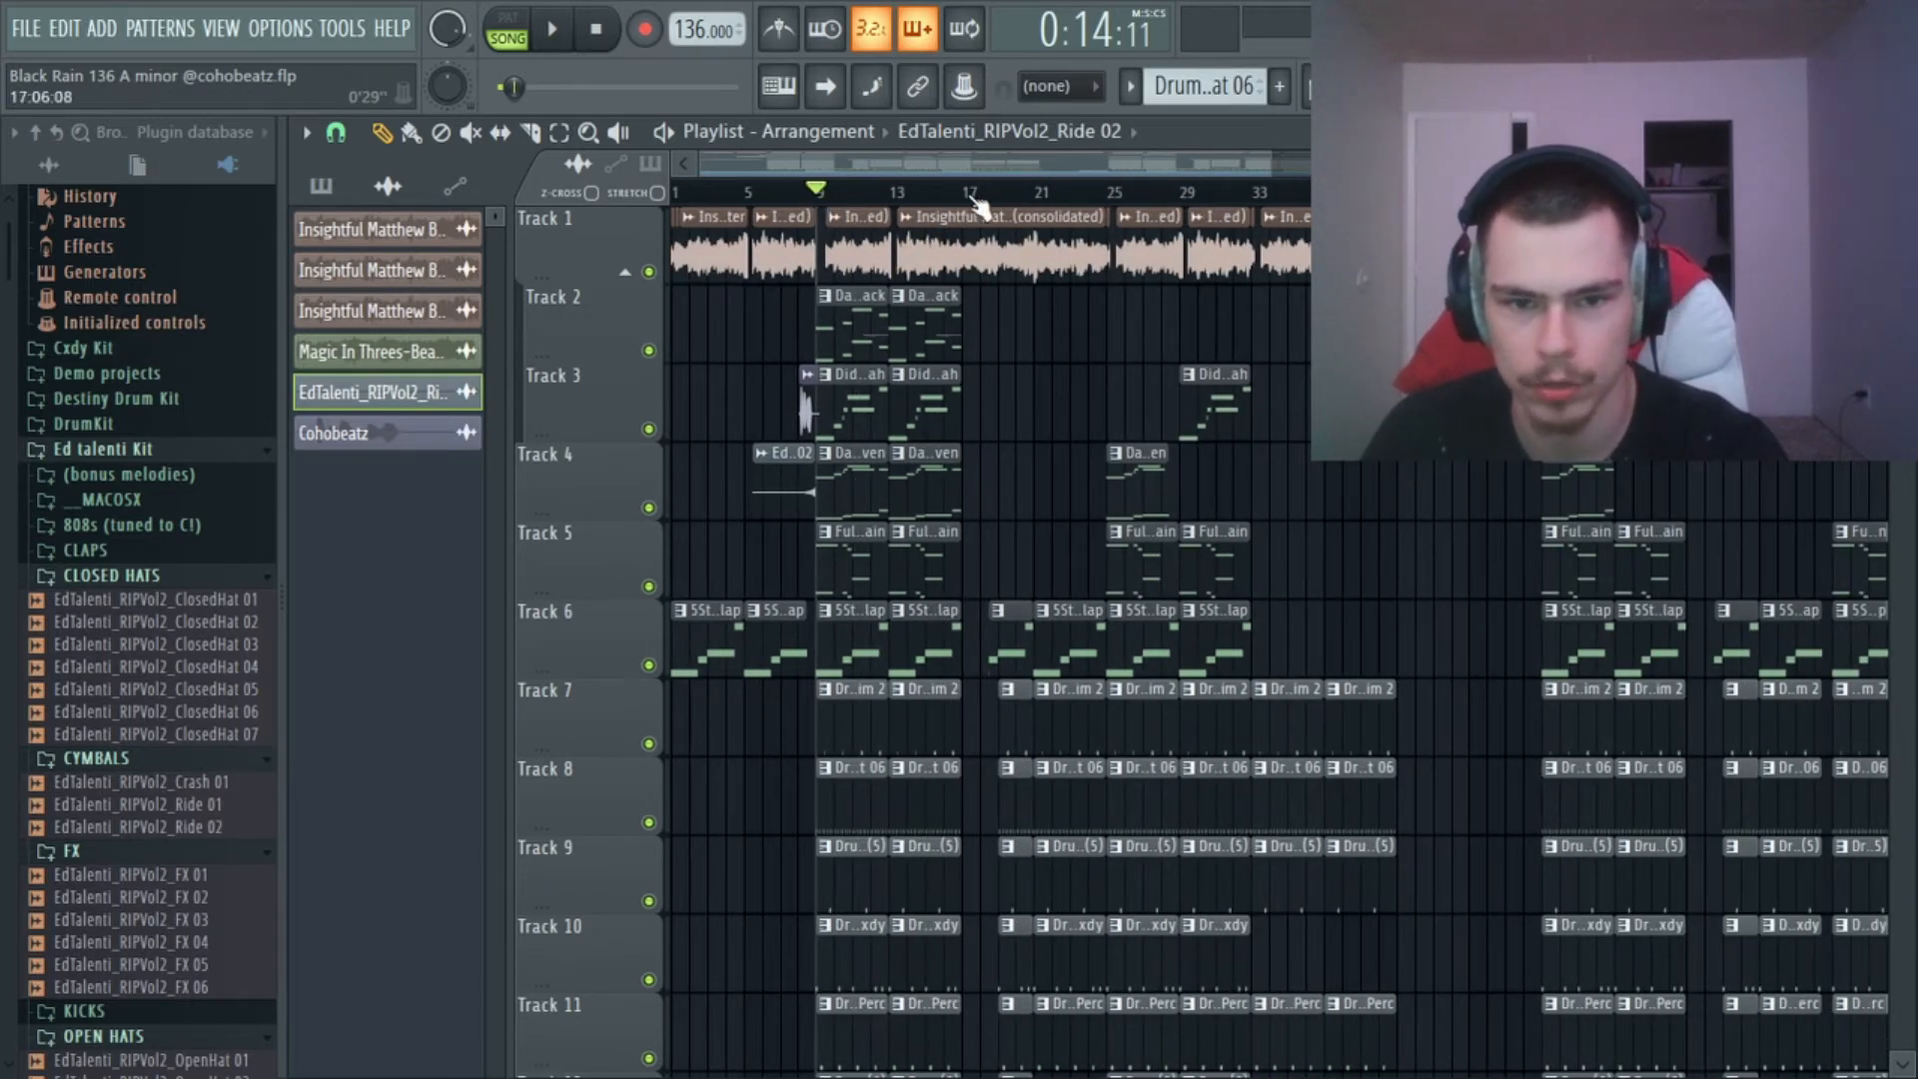
scroll(964, 207, "up", 5)
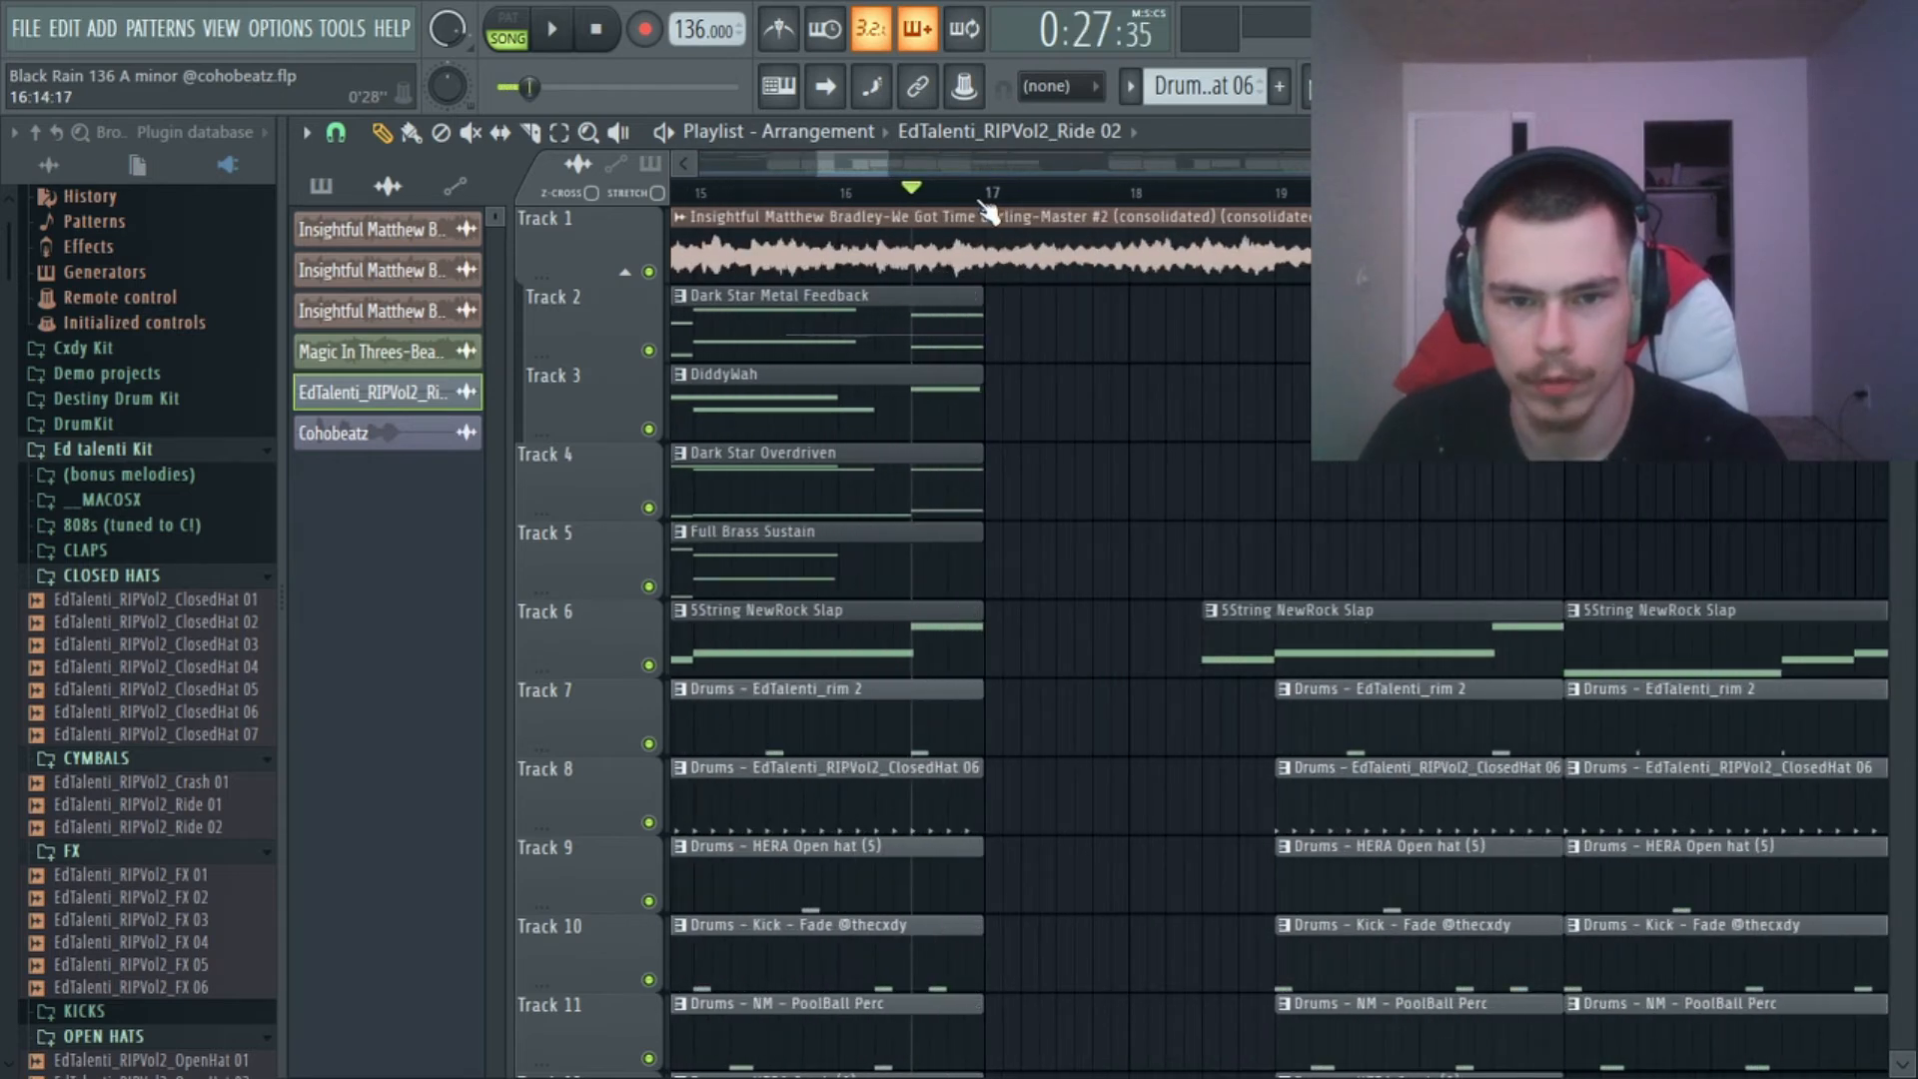
scroll(989, 205, "down", 5)
scroll(1023, 266, "down", 4)
key("space")
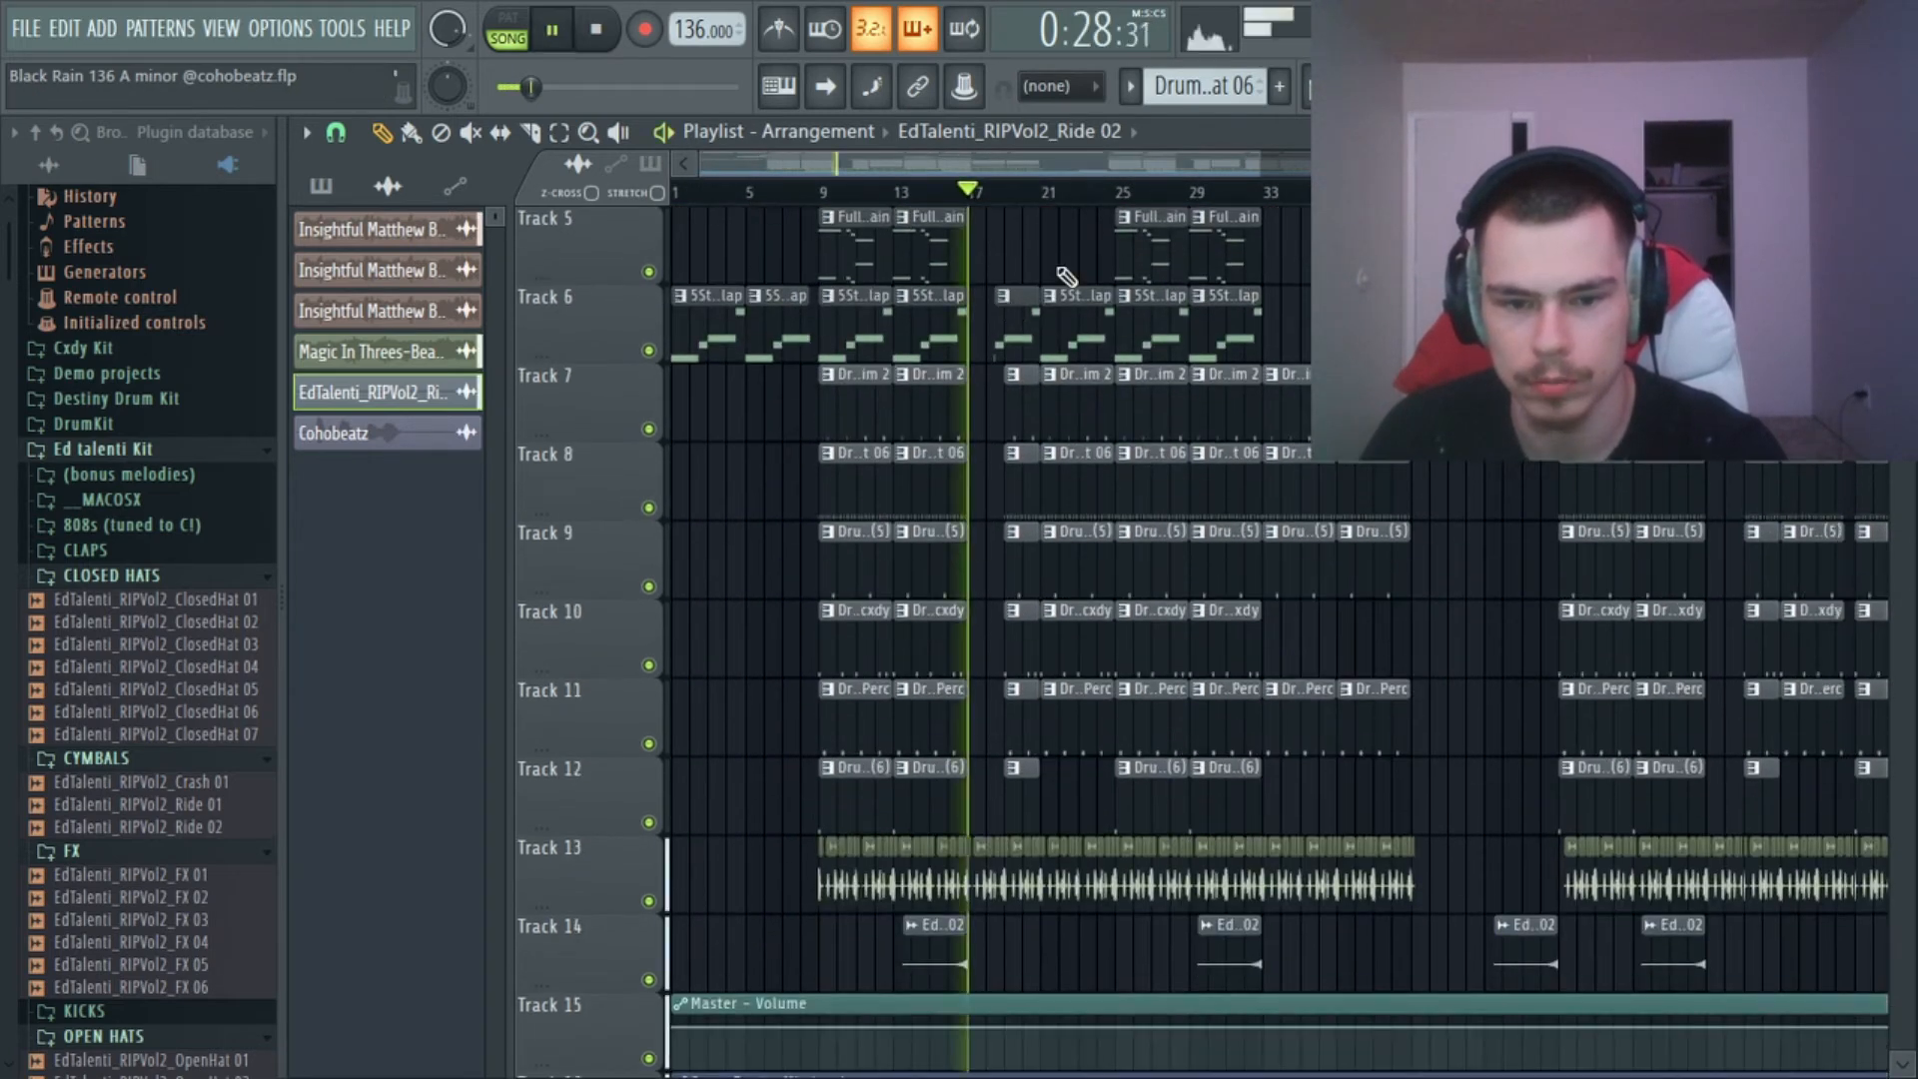
Examine how the melody, bass and drum tracks are arranged from bar 17 during playback, and stop.
scroll(1049, 258, "up", 3)
scroll(1014, 207, "up", 4)
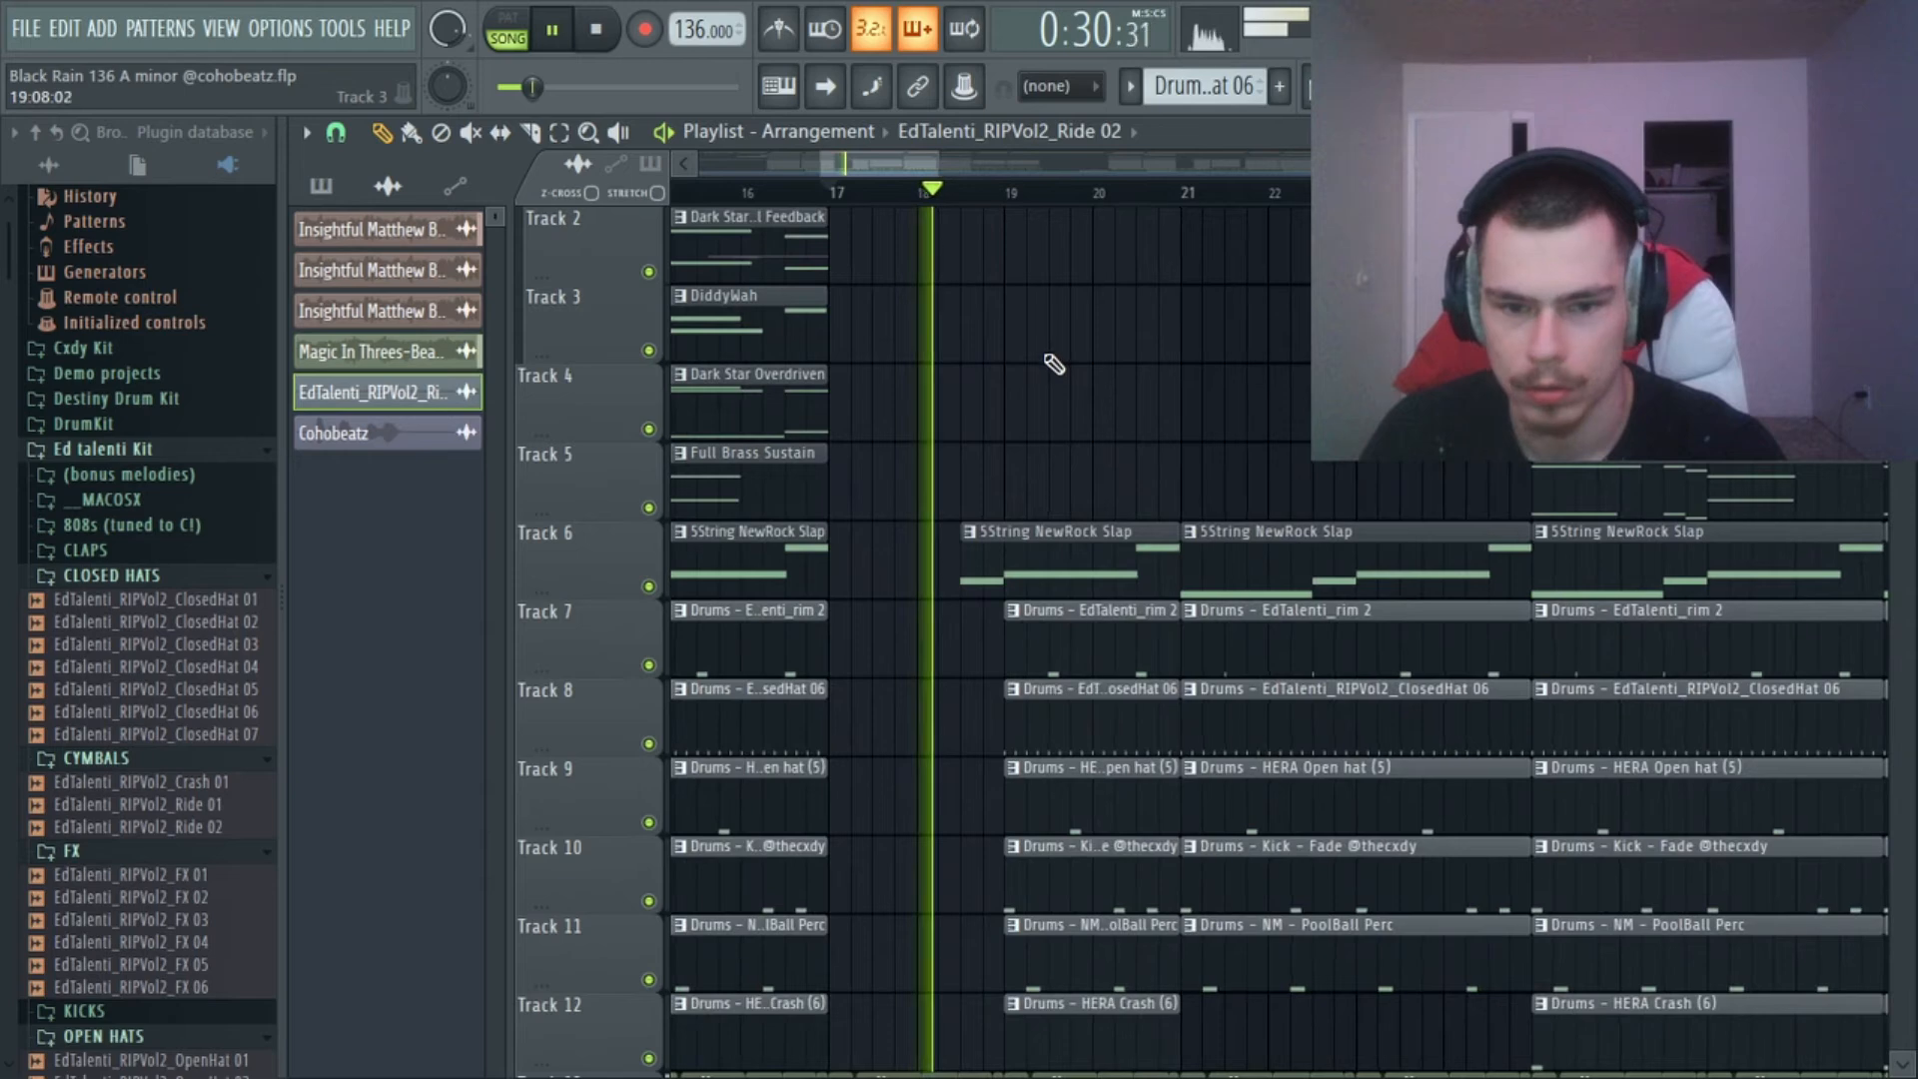
scroll(1053, 361, "down", 4)
scroll(1096, 210, "down", 4)
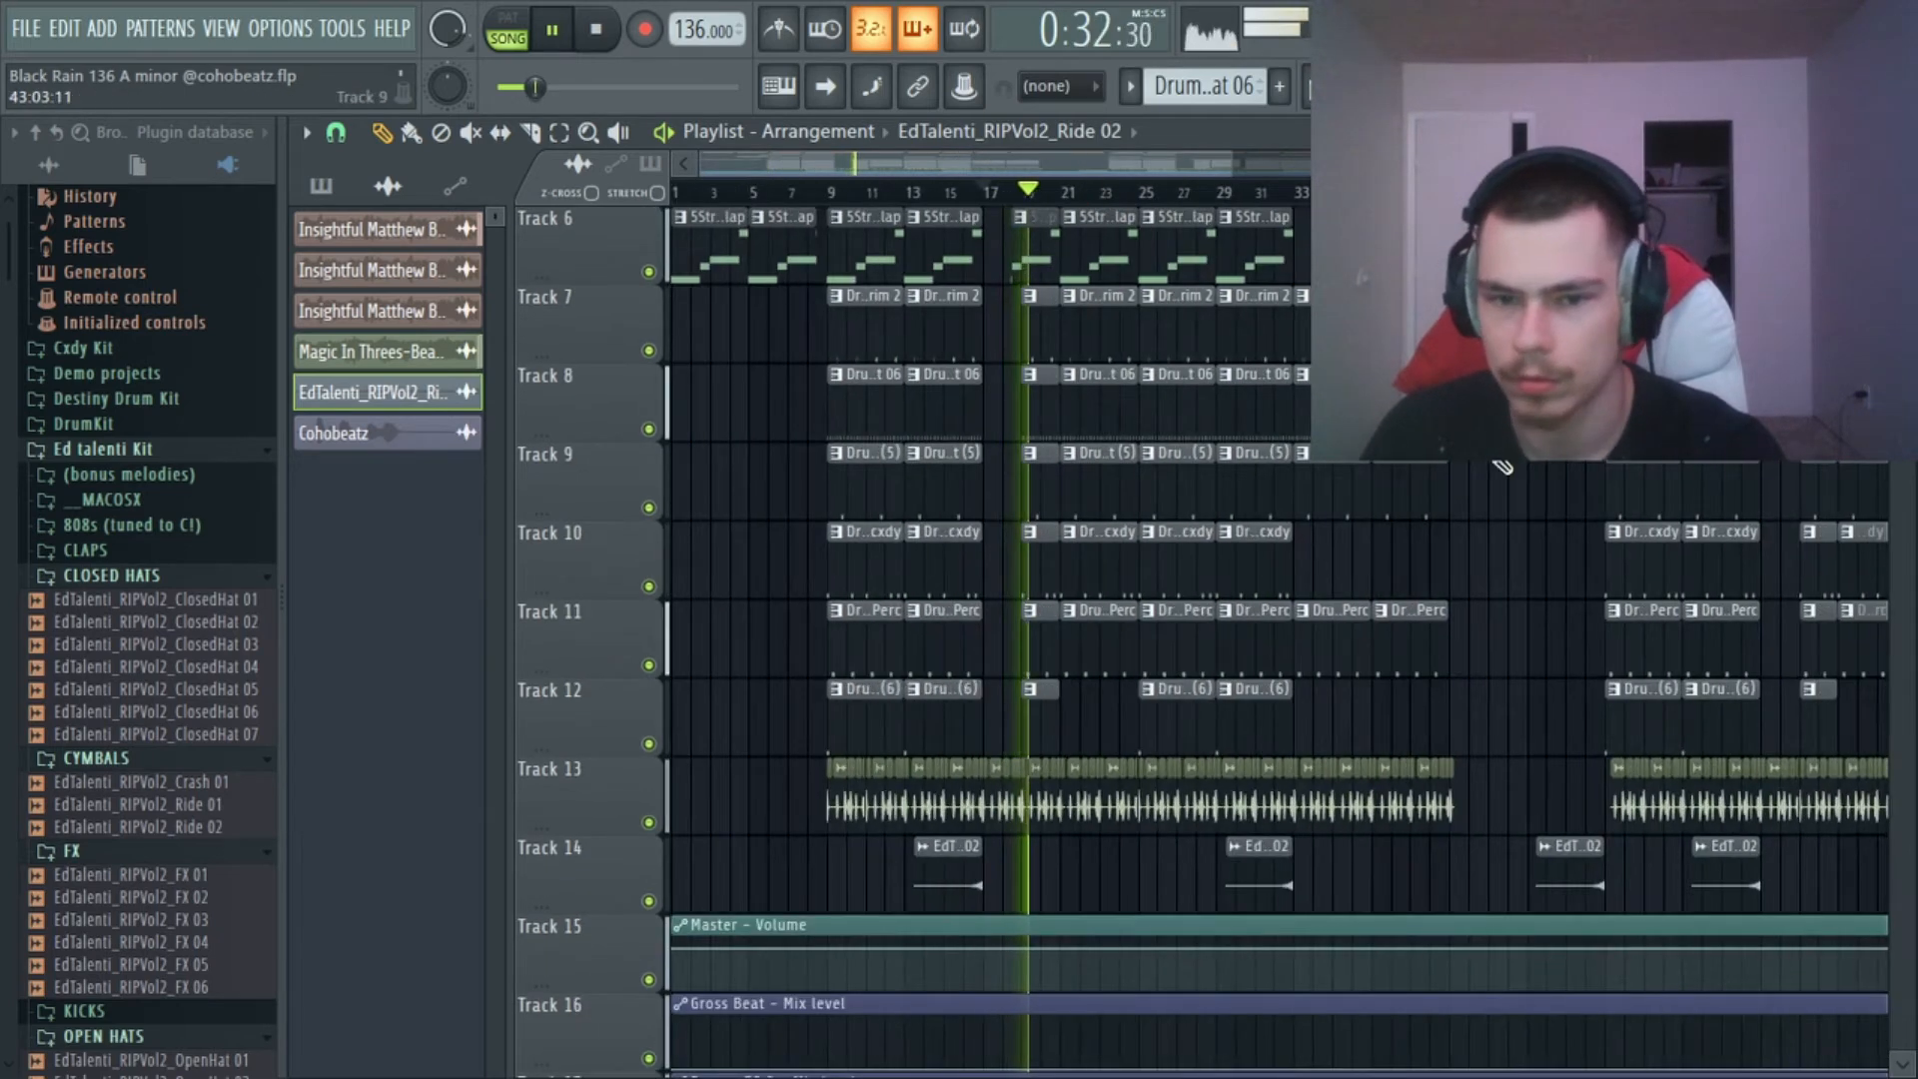
scroll(1506, 463, "up", 4)
scroll(1507, 462, "up", 1)
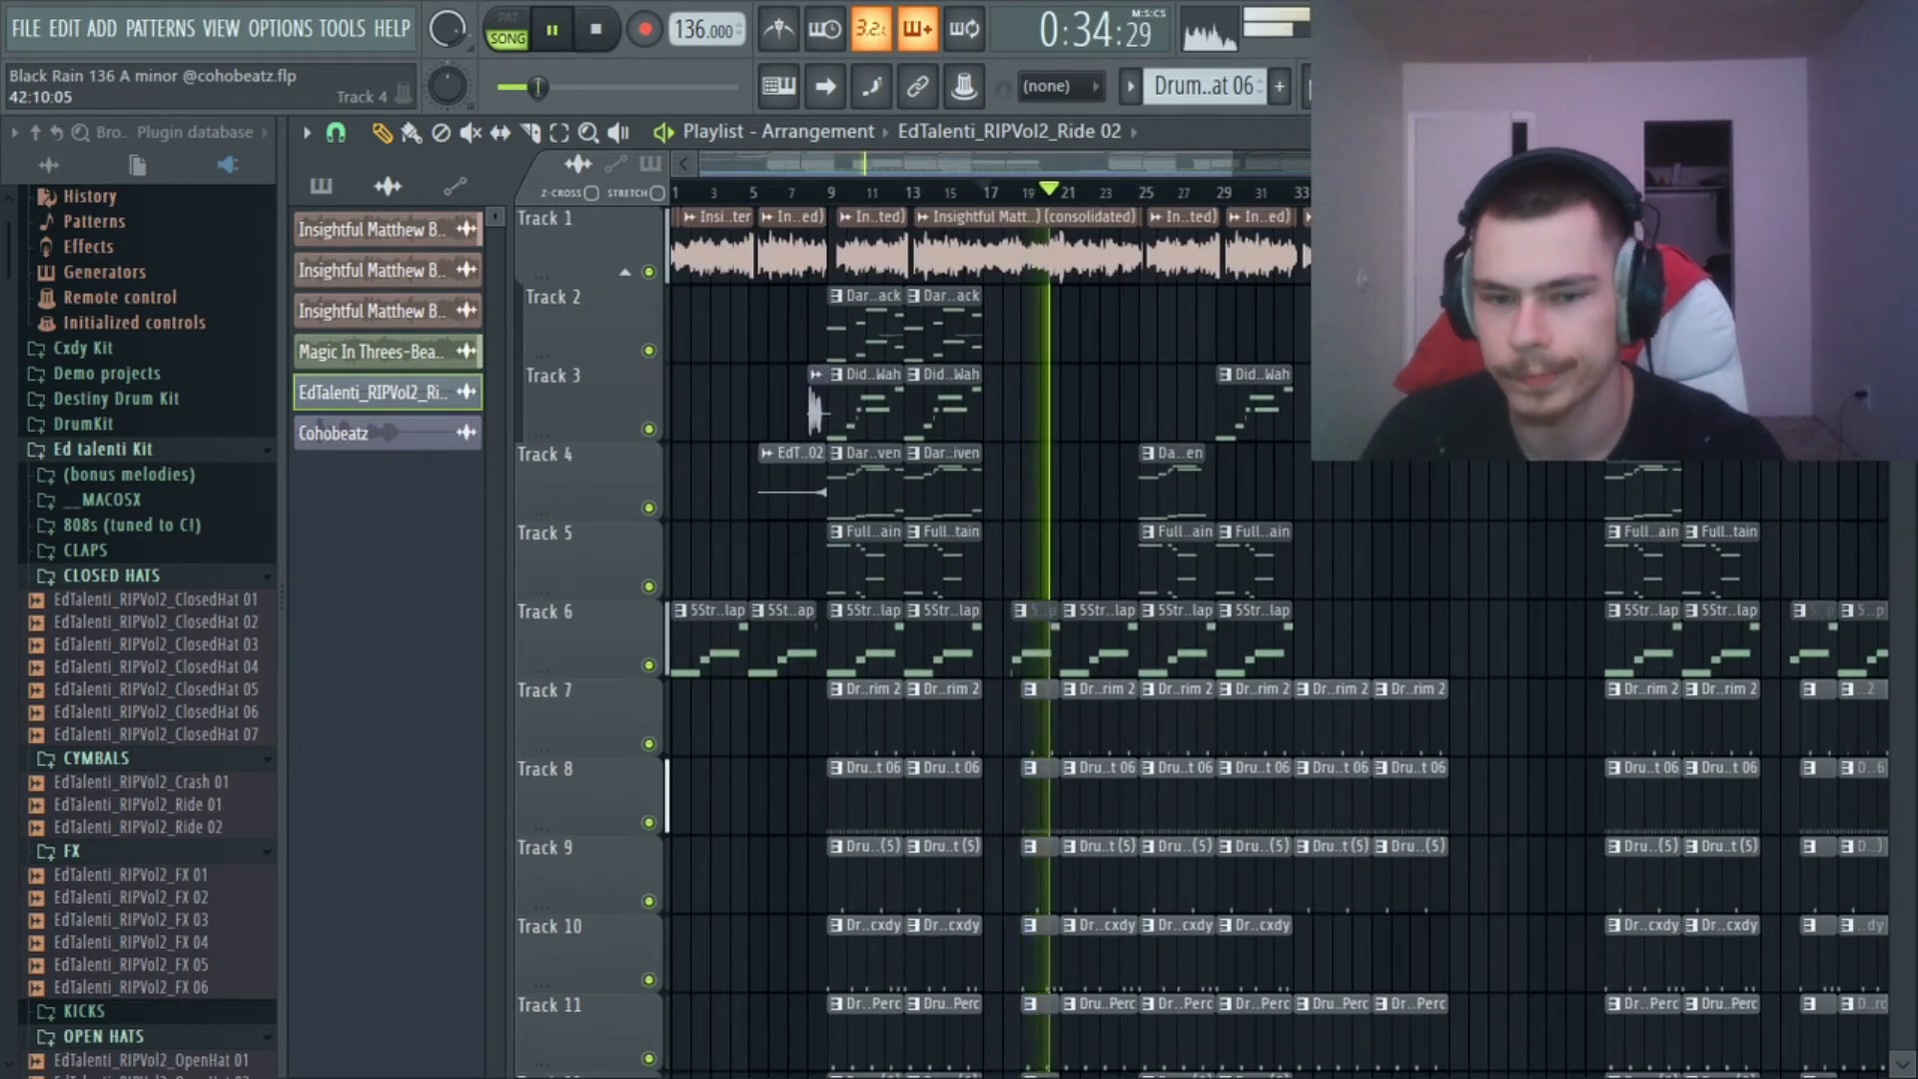
scroll(999, 639, "down", 3)
scroll(999, 639, "up", 3)
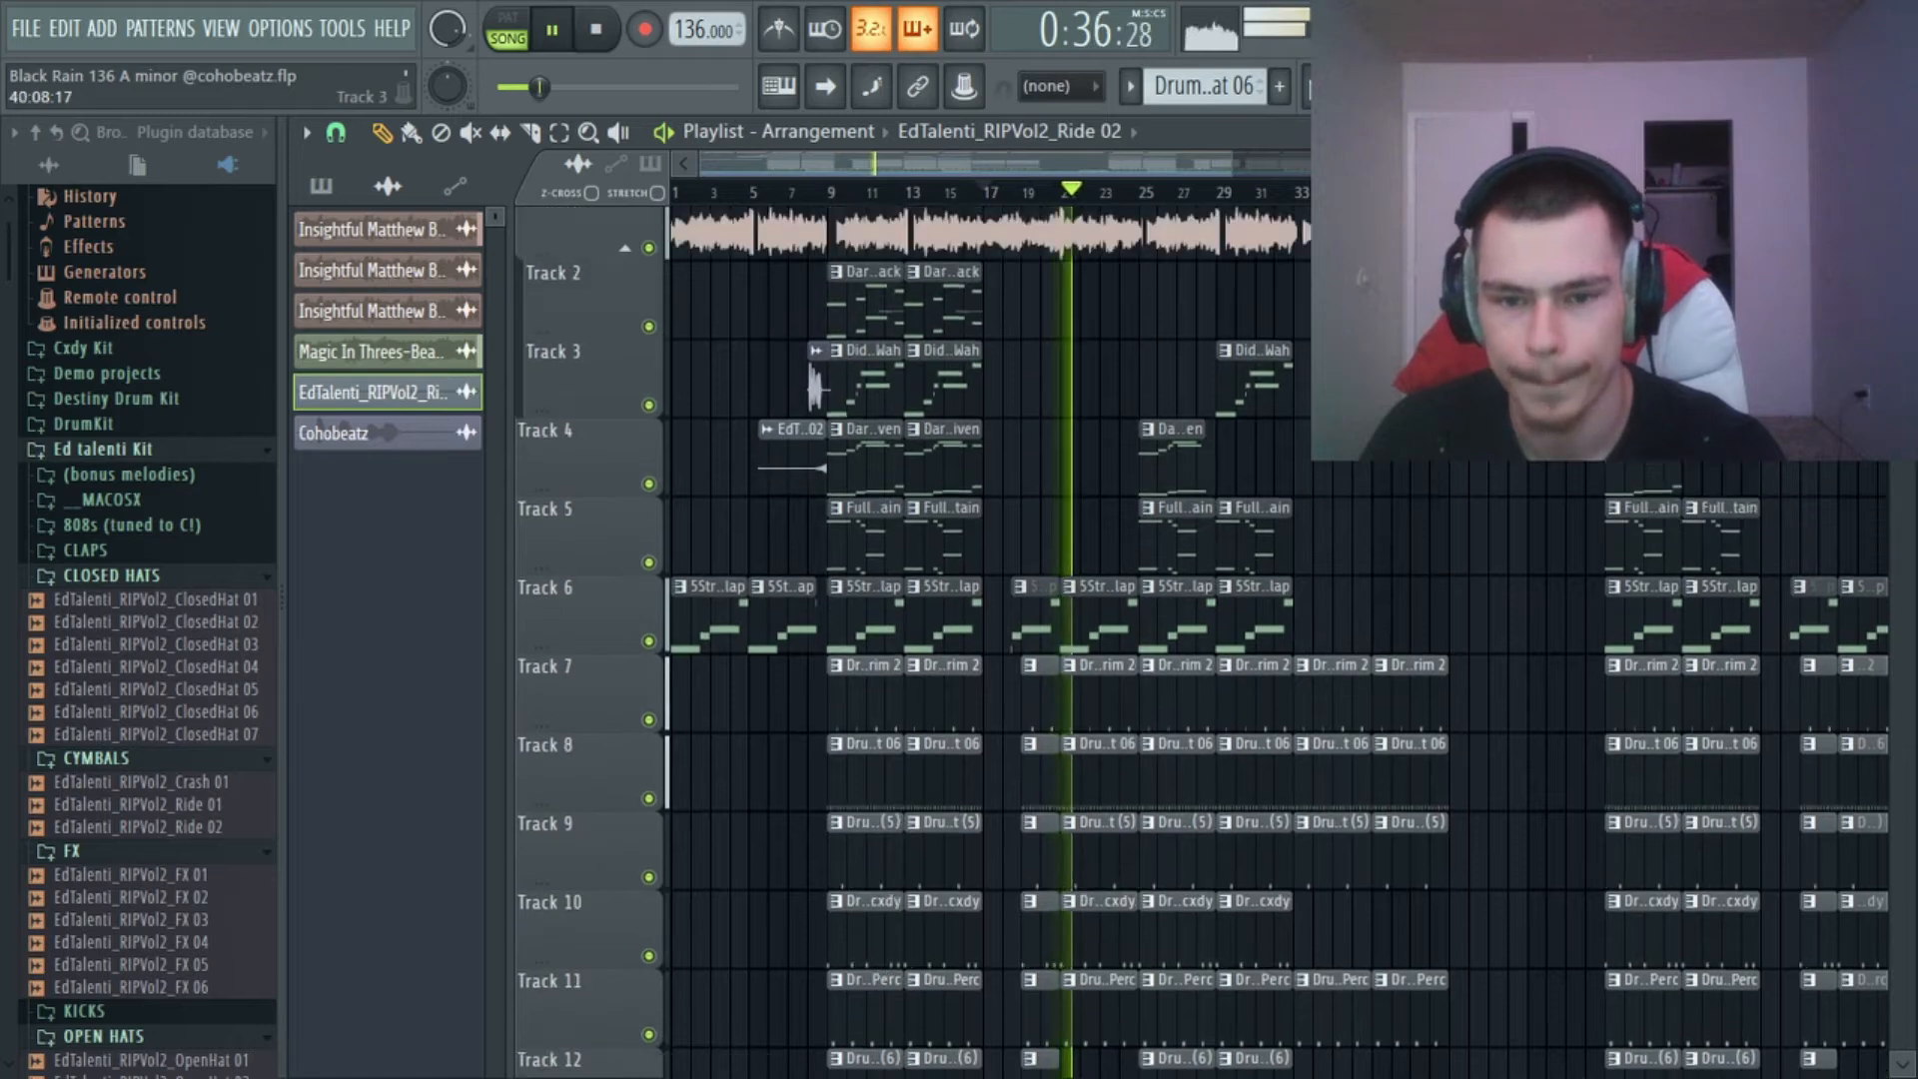
scroll(999, 640, "up", 1)
scroll(999, 639, "down", 1)
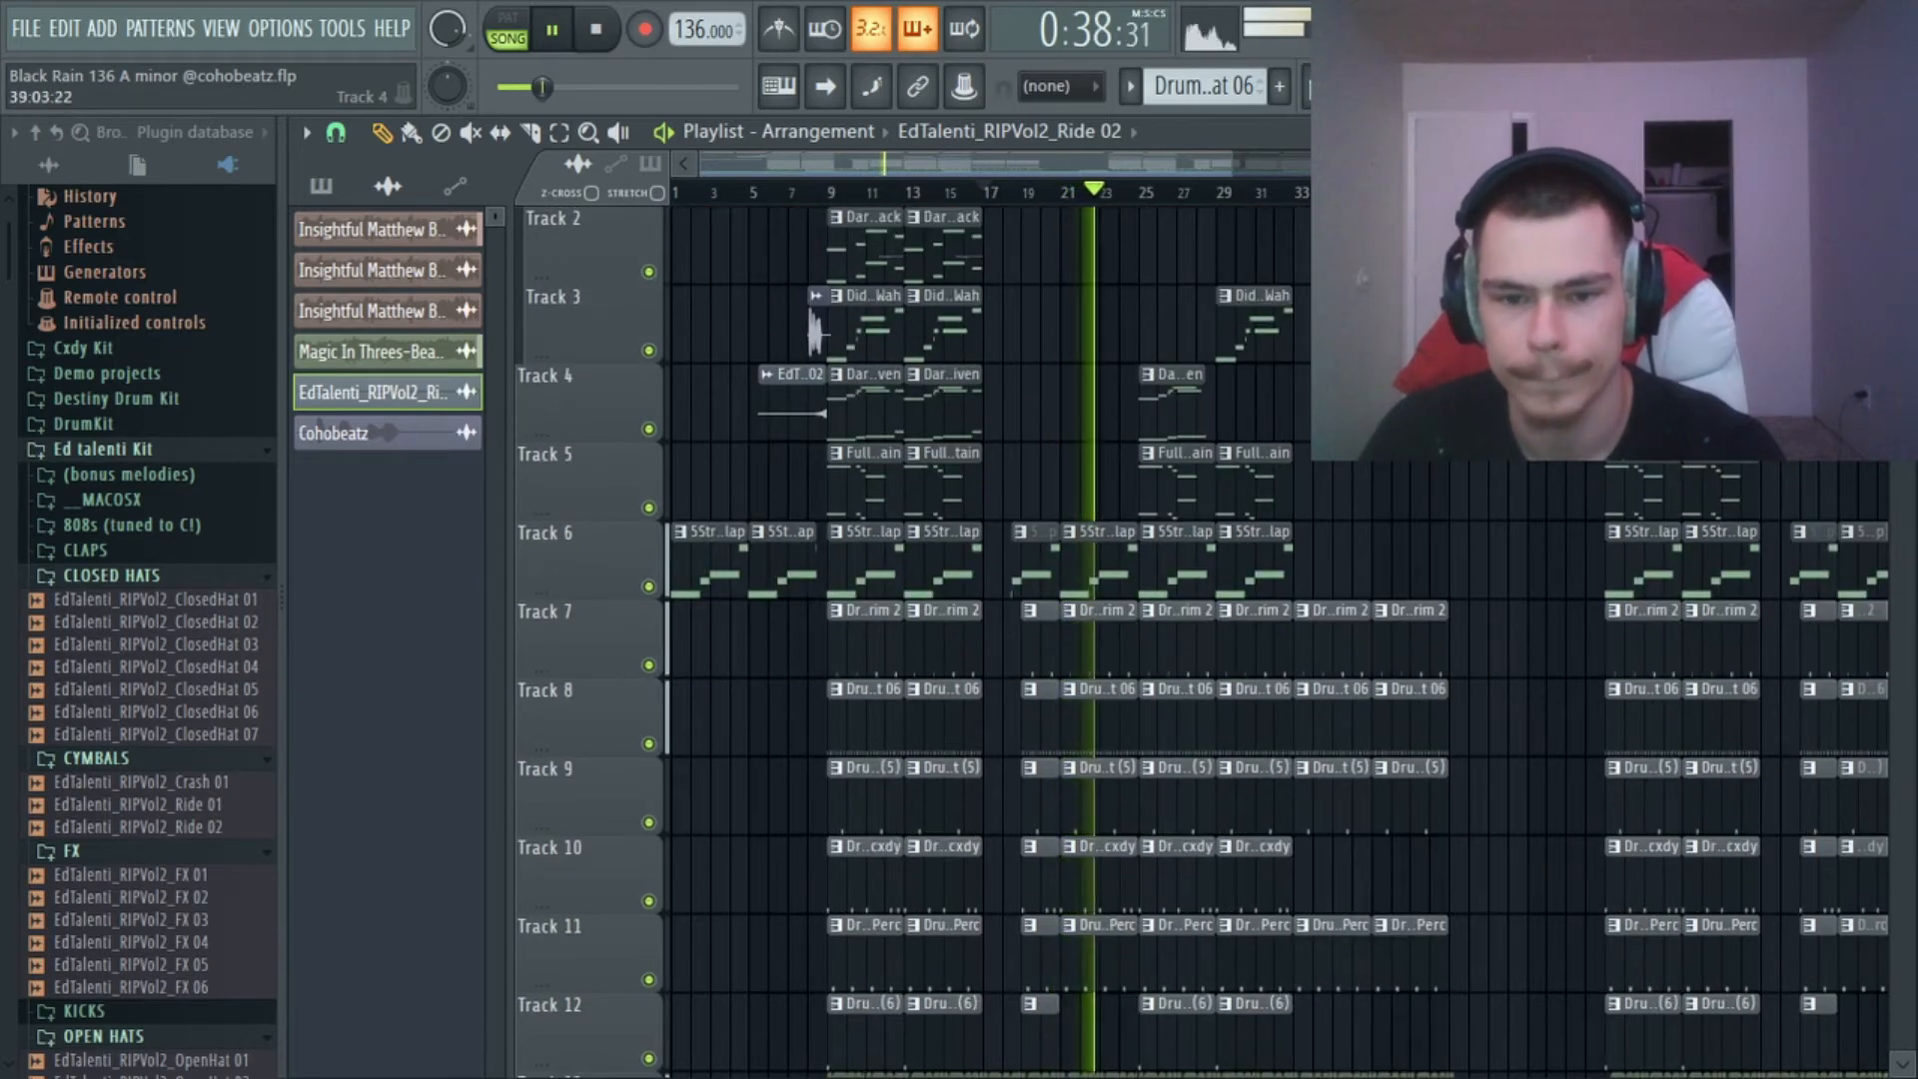
scroll(999, 640, "down", 1)
scroll(1140, 219, "up", 1)
scroll(1140, 220, "down", 2)
key("space")
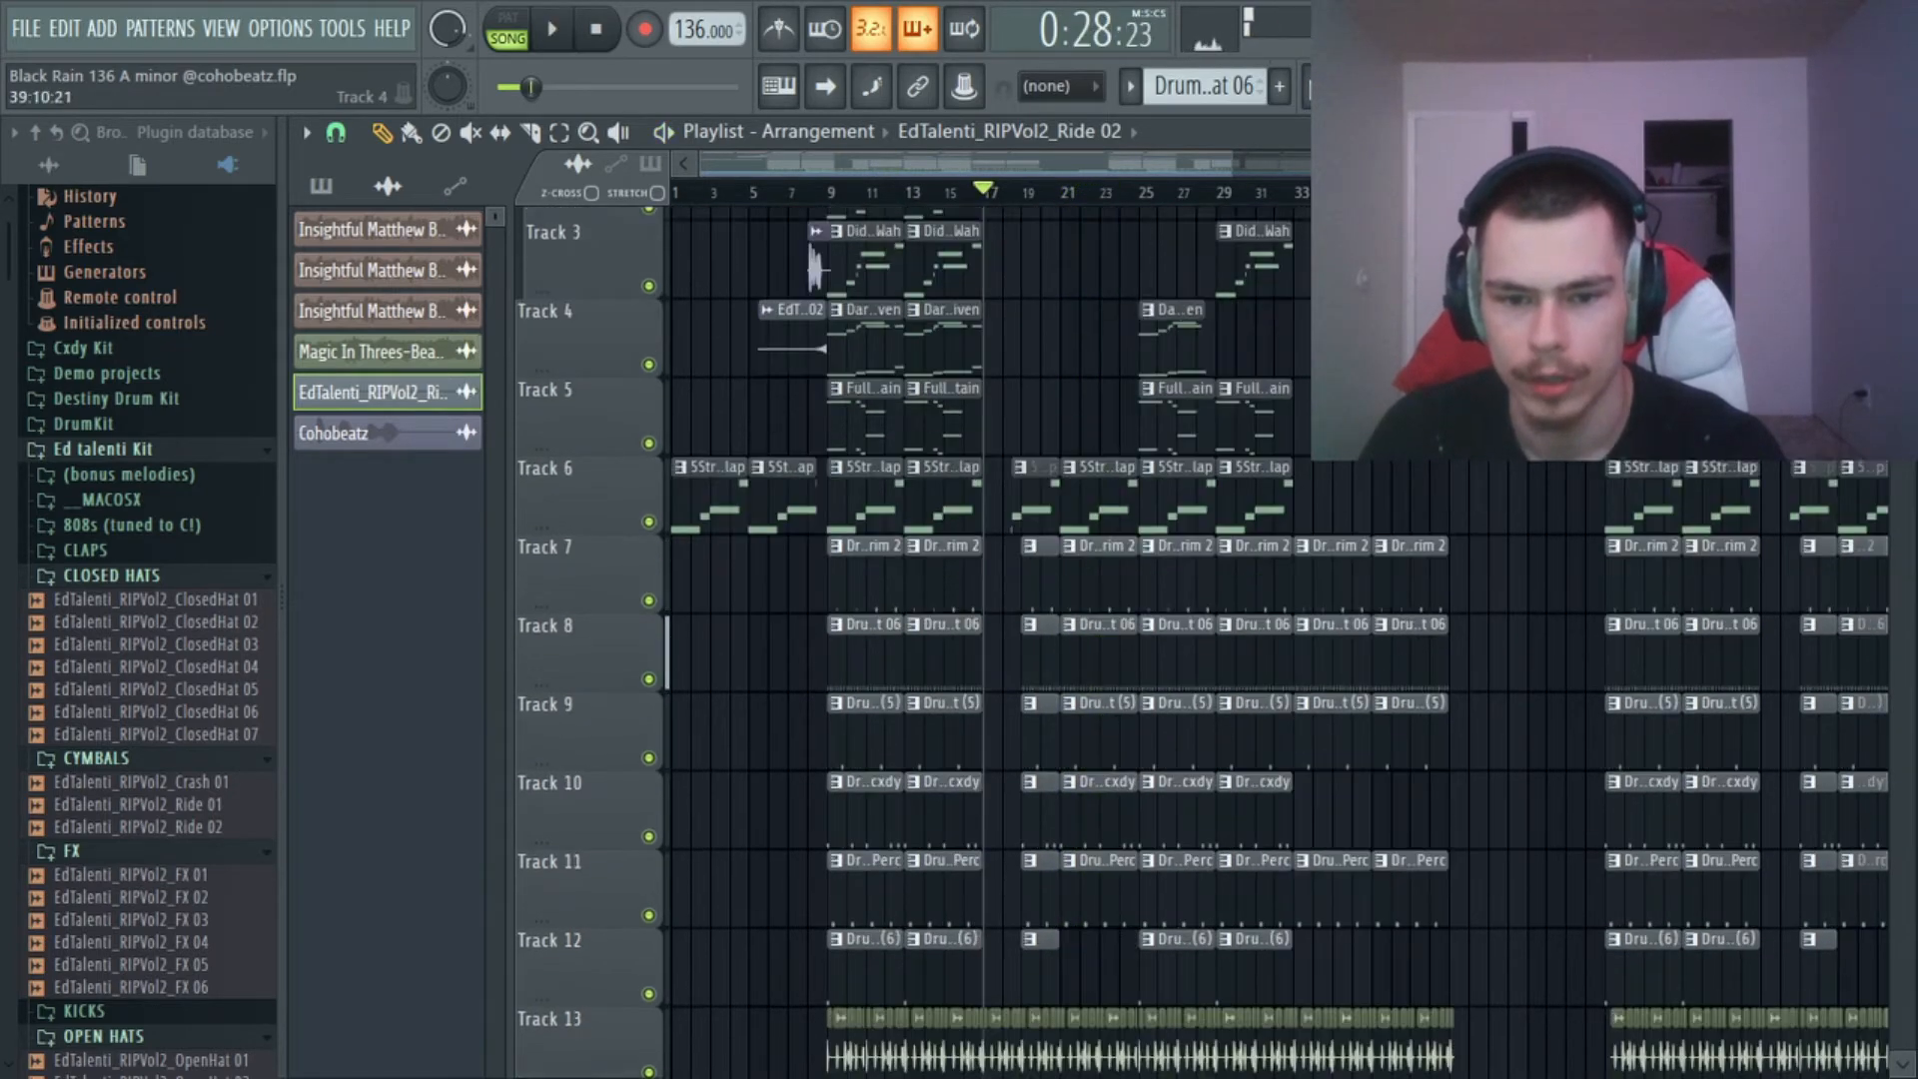
Move the playback position to bar 25, play the section with the overdriven guitar and brass, and stop.
scroll(1099, 640, "up", 3)
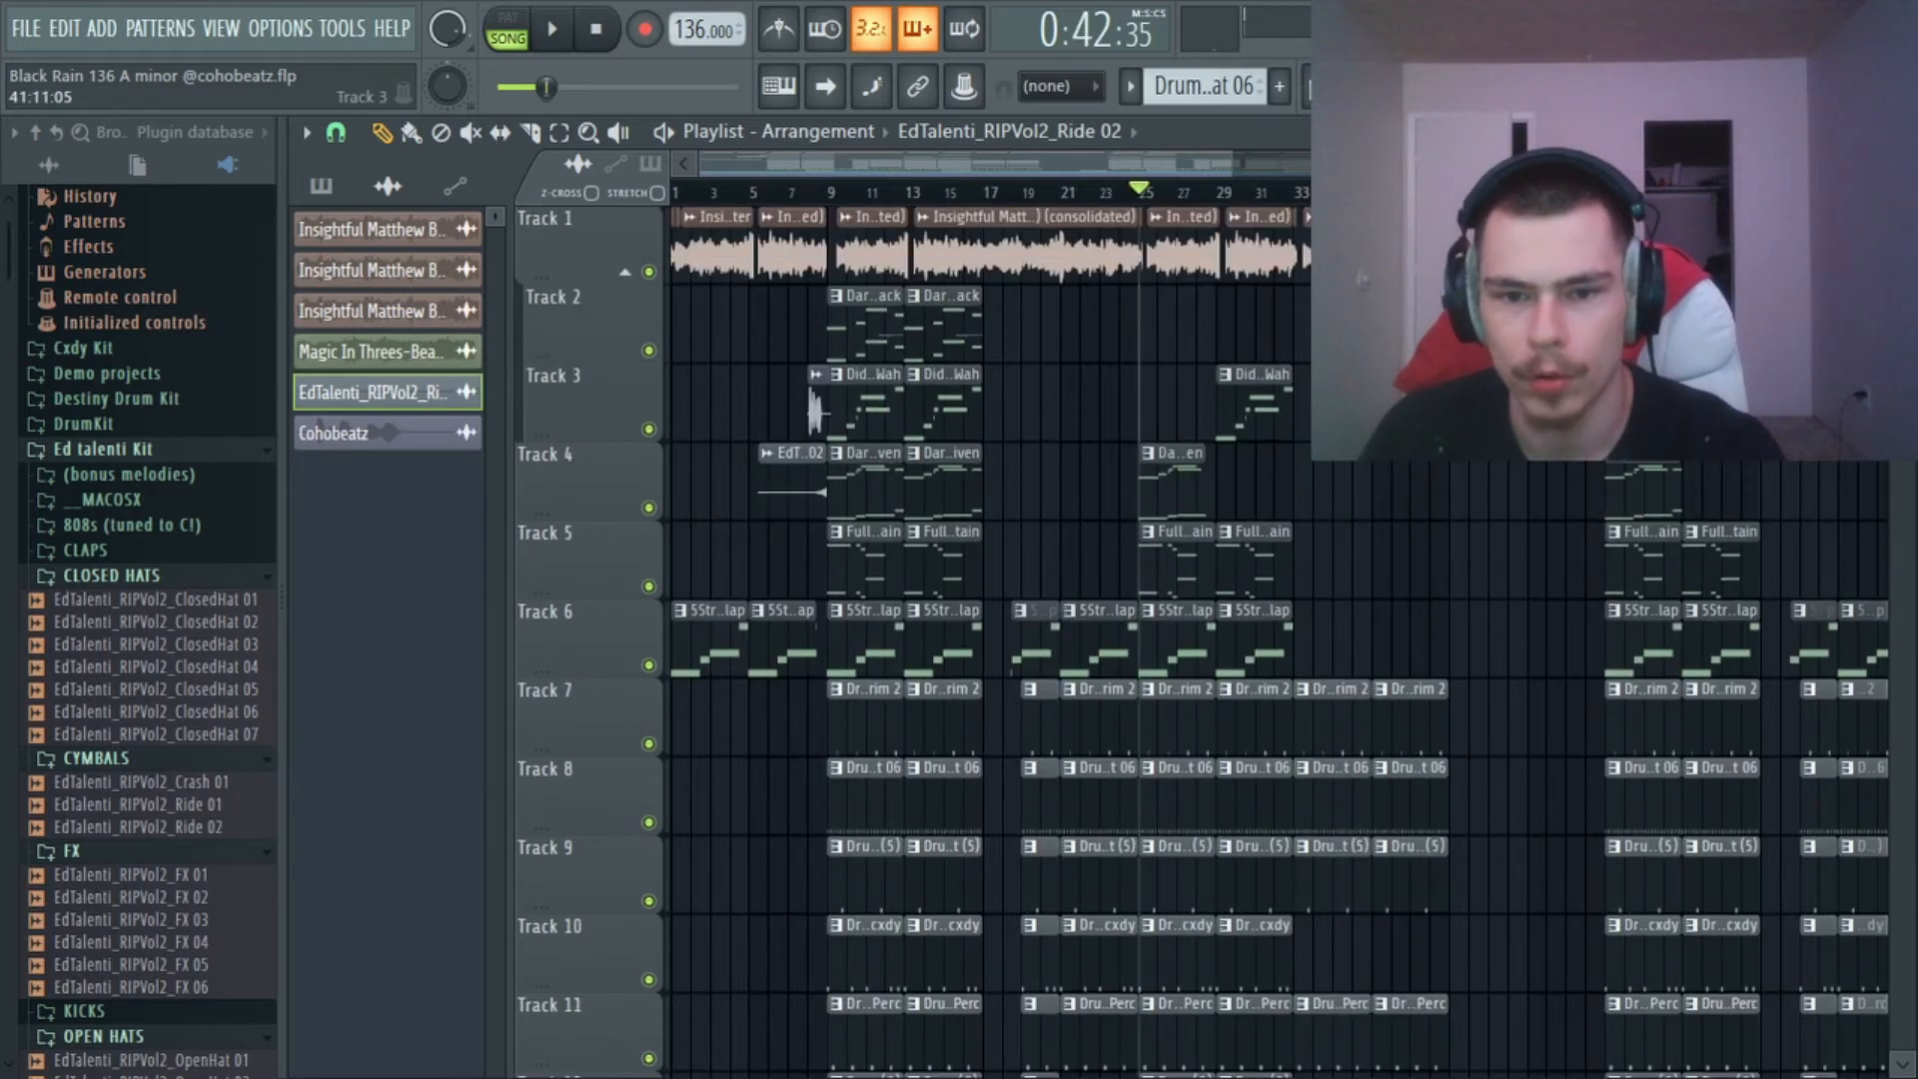
scroll(1199, 200, "up", 5)
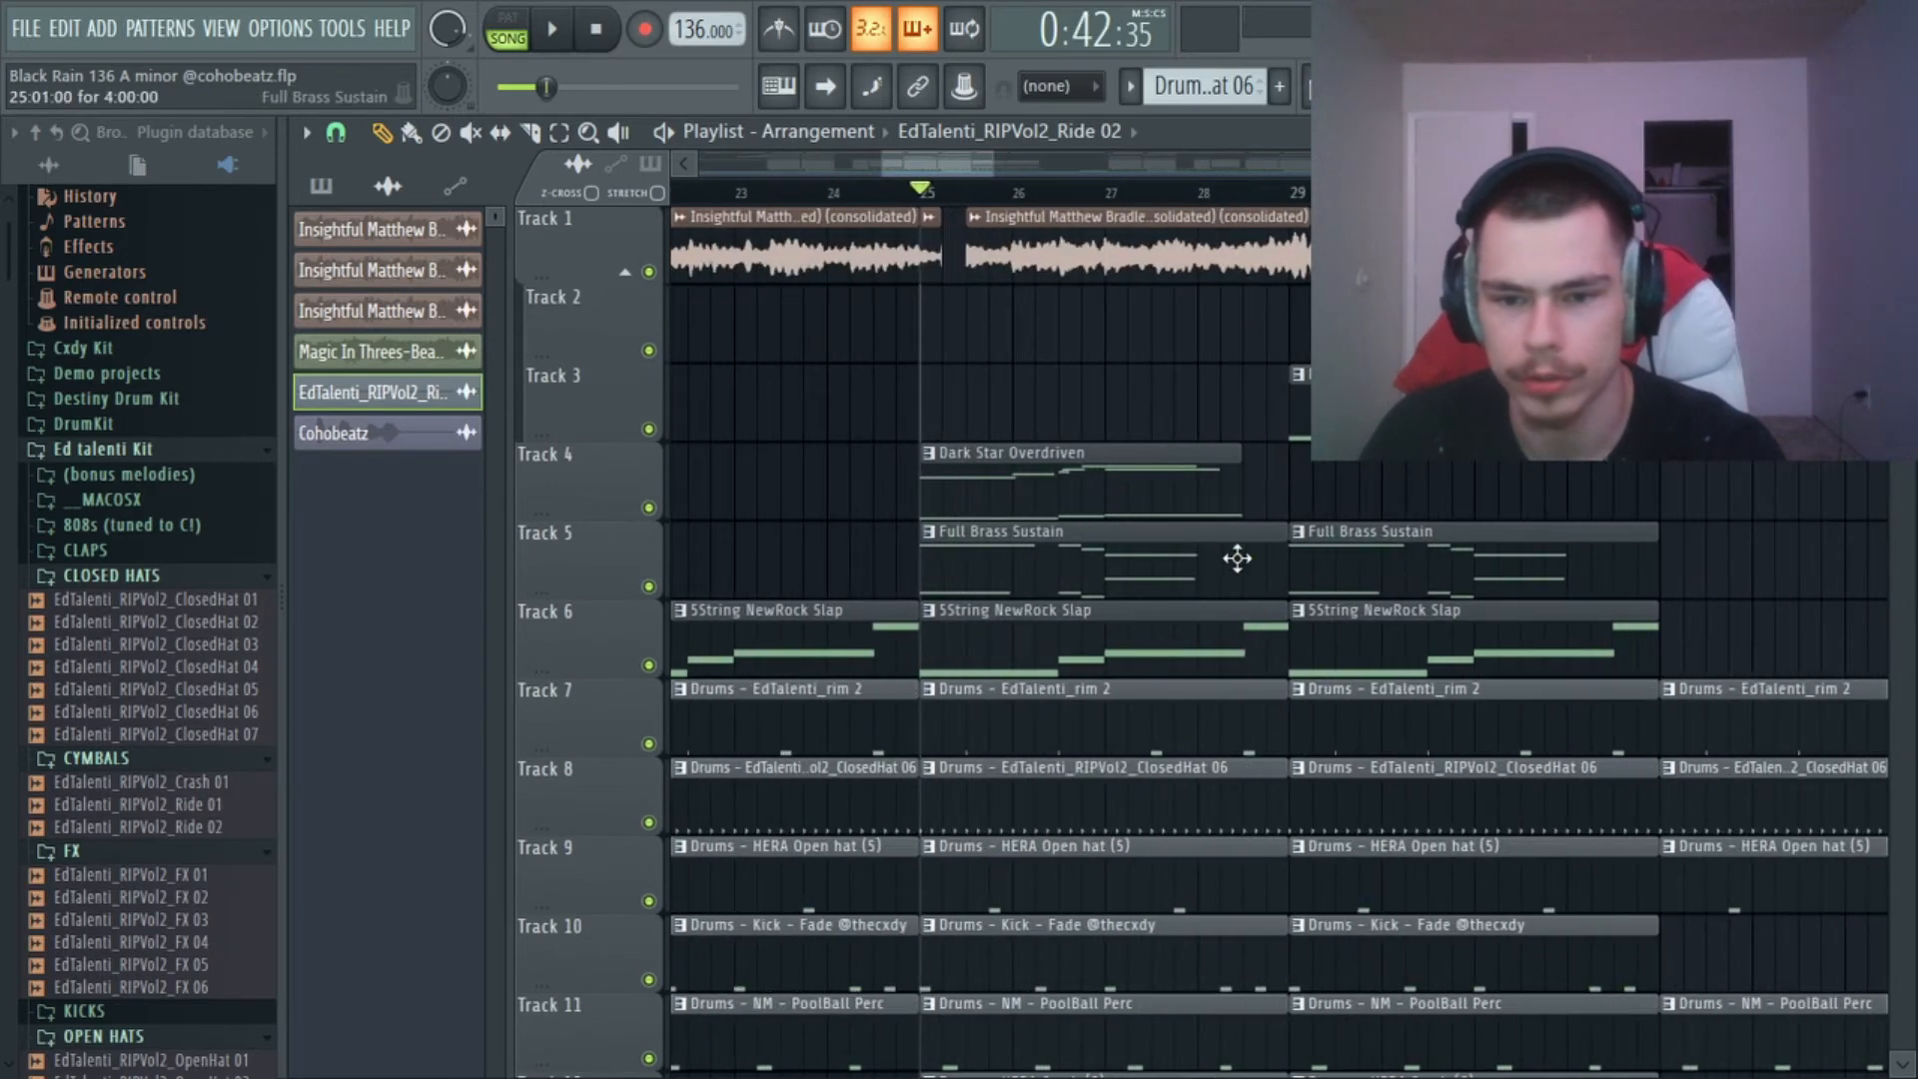
scroll(1275, 211, "down", 5)
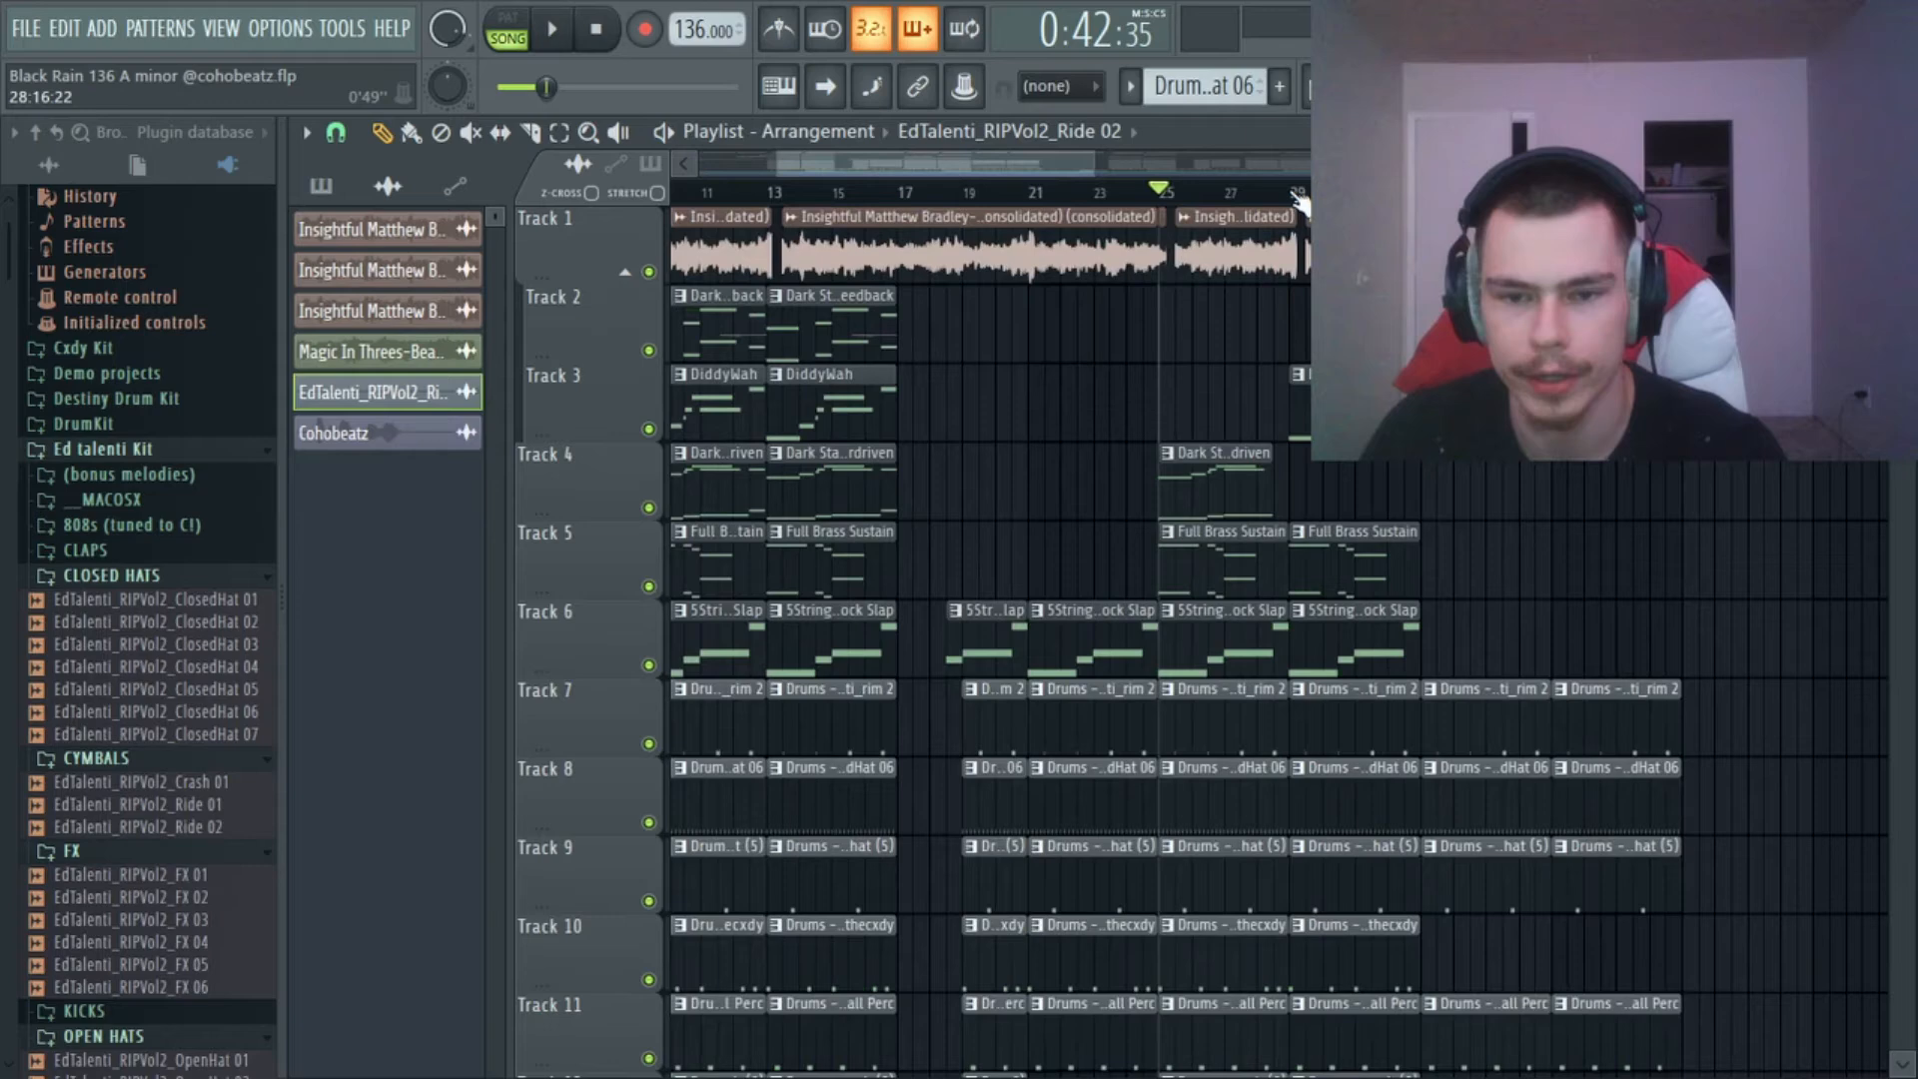
key("space")
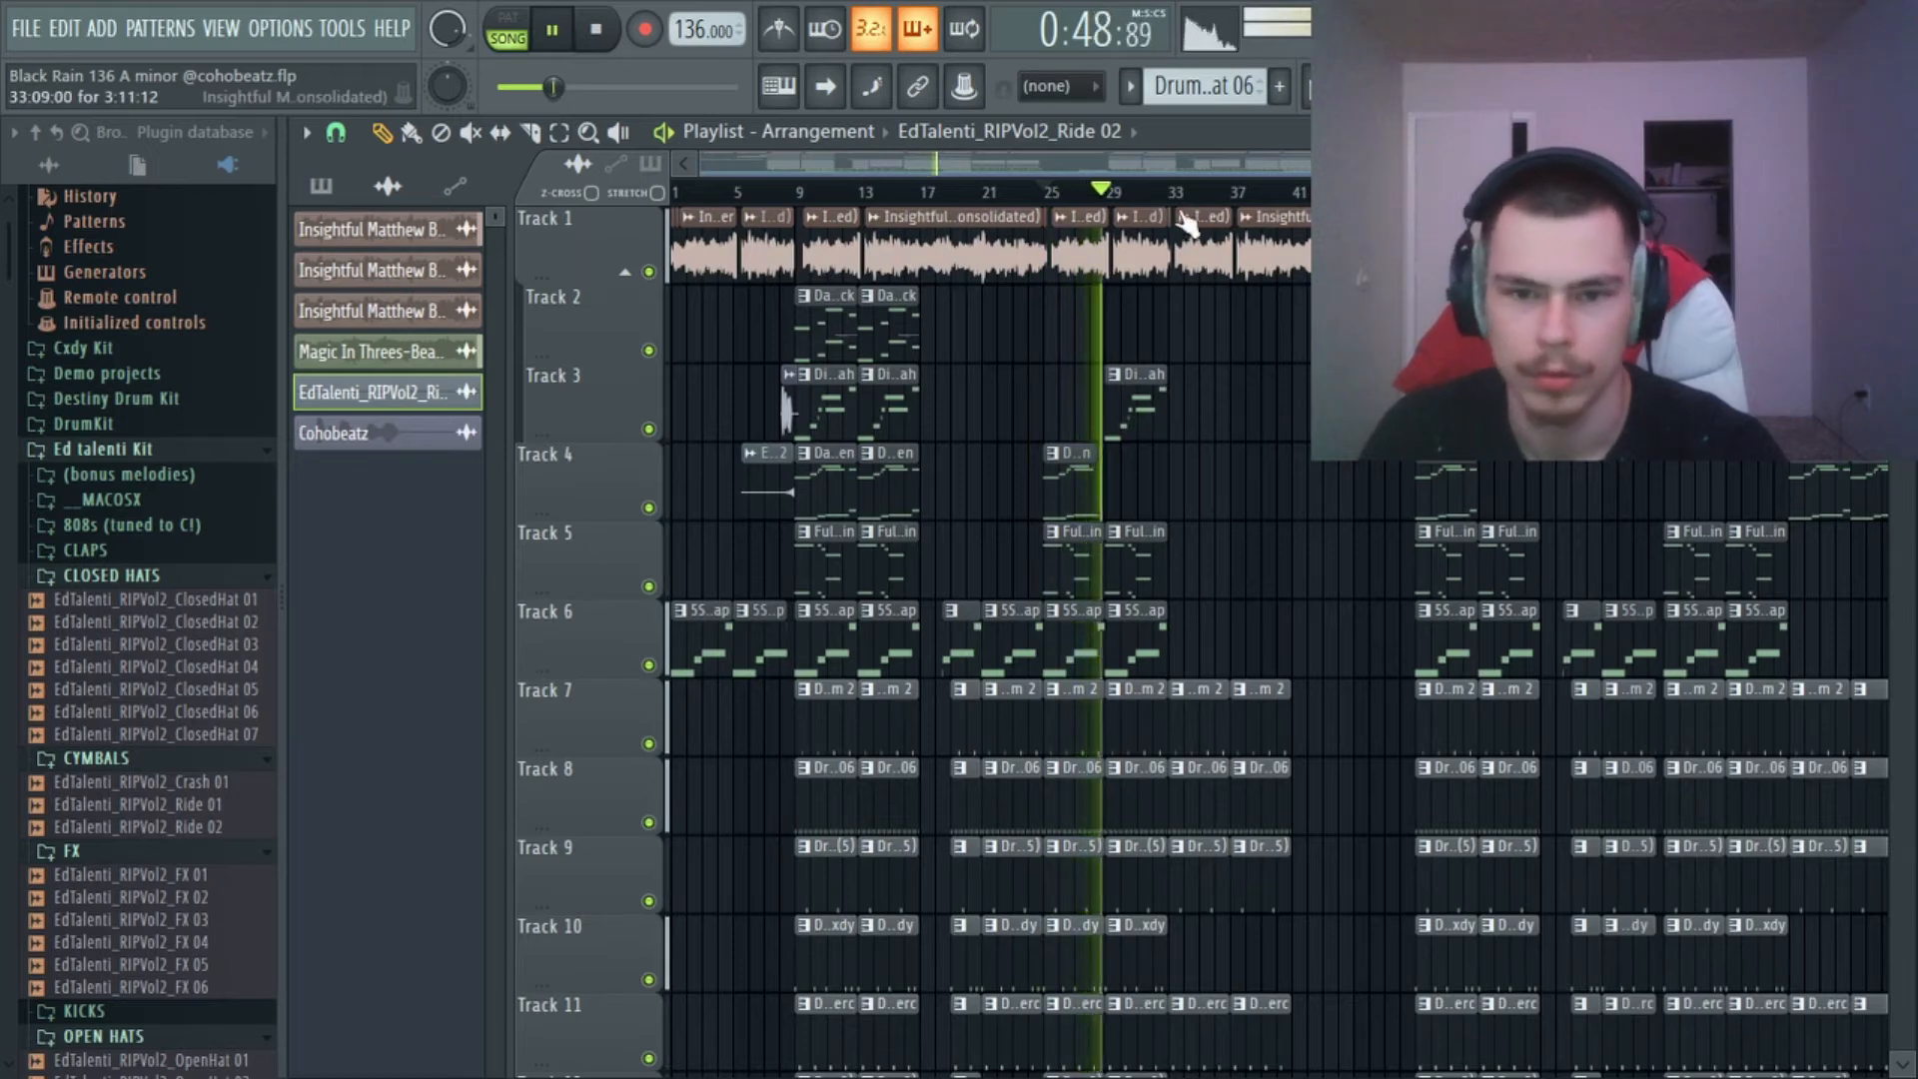
key("space")
Play the section from bar 33, check which drum tracks continue there, and stop.
left_click(1179, 192)
scroll(1217, 200, "up", 5)
scroll(1216, 204, "down", 3)
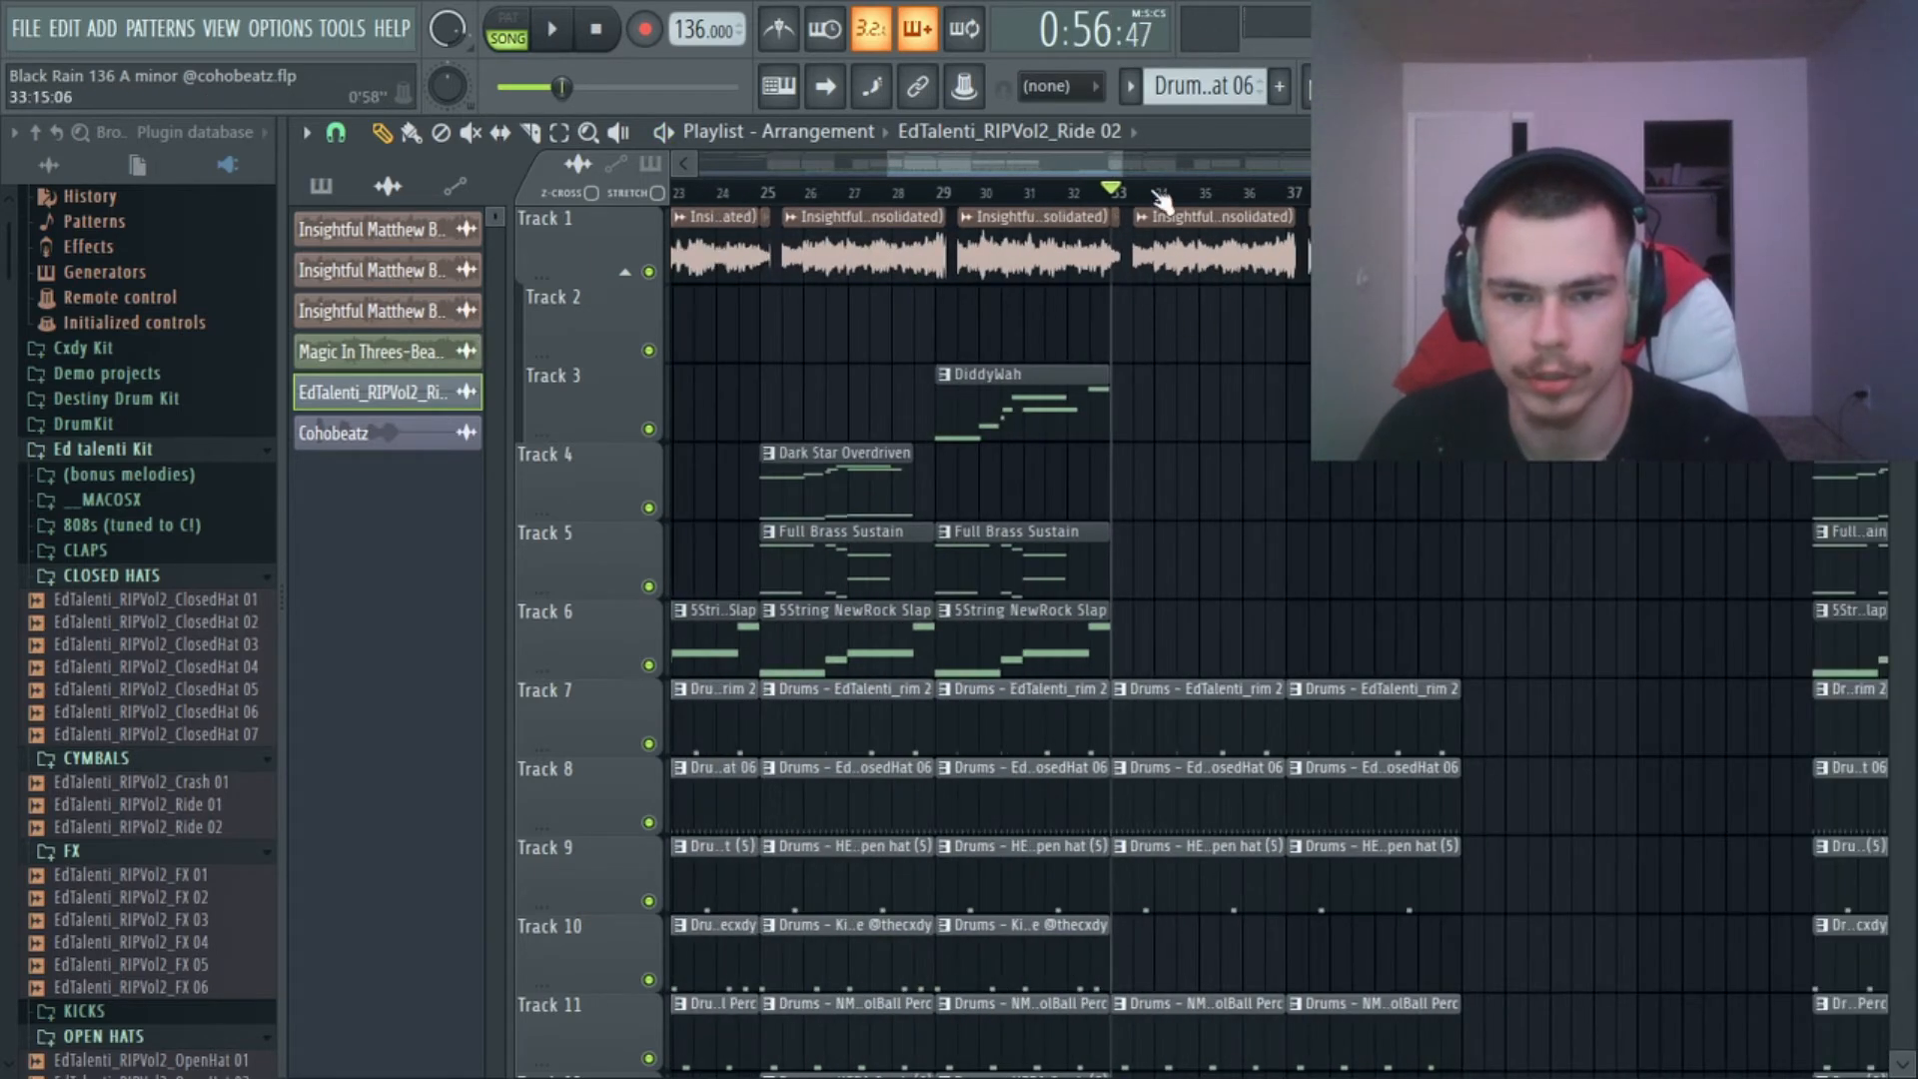
scroll(1214, 340, "down", 5)
key("space")
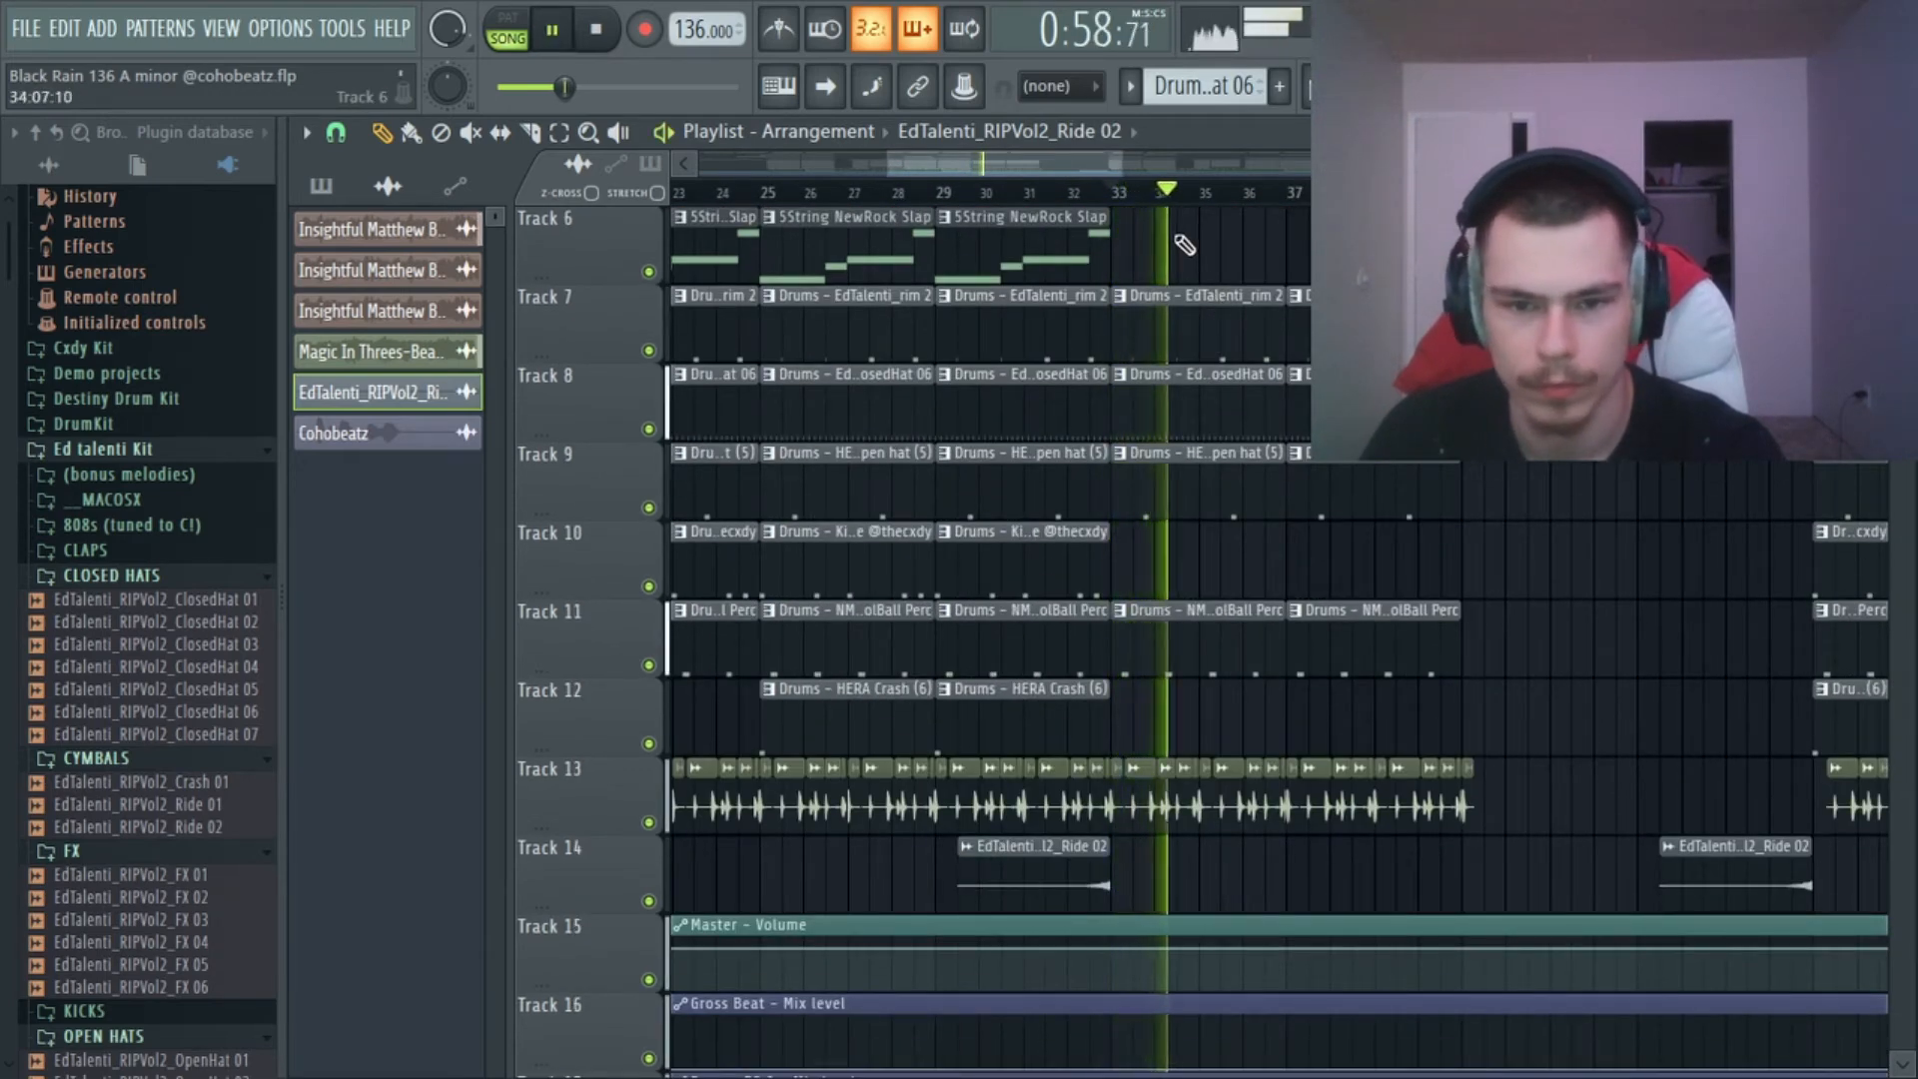
scroll(1183, 245, "down", 2)
key("space")
Try to lengthen the short sample clip on Track 1 just after bar 33 into the following gap.
scroll(1272, 263, "down", 5)
scroll(1045, 354, "up", 7)
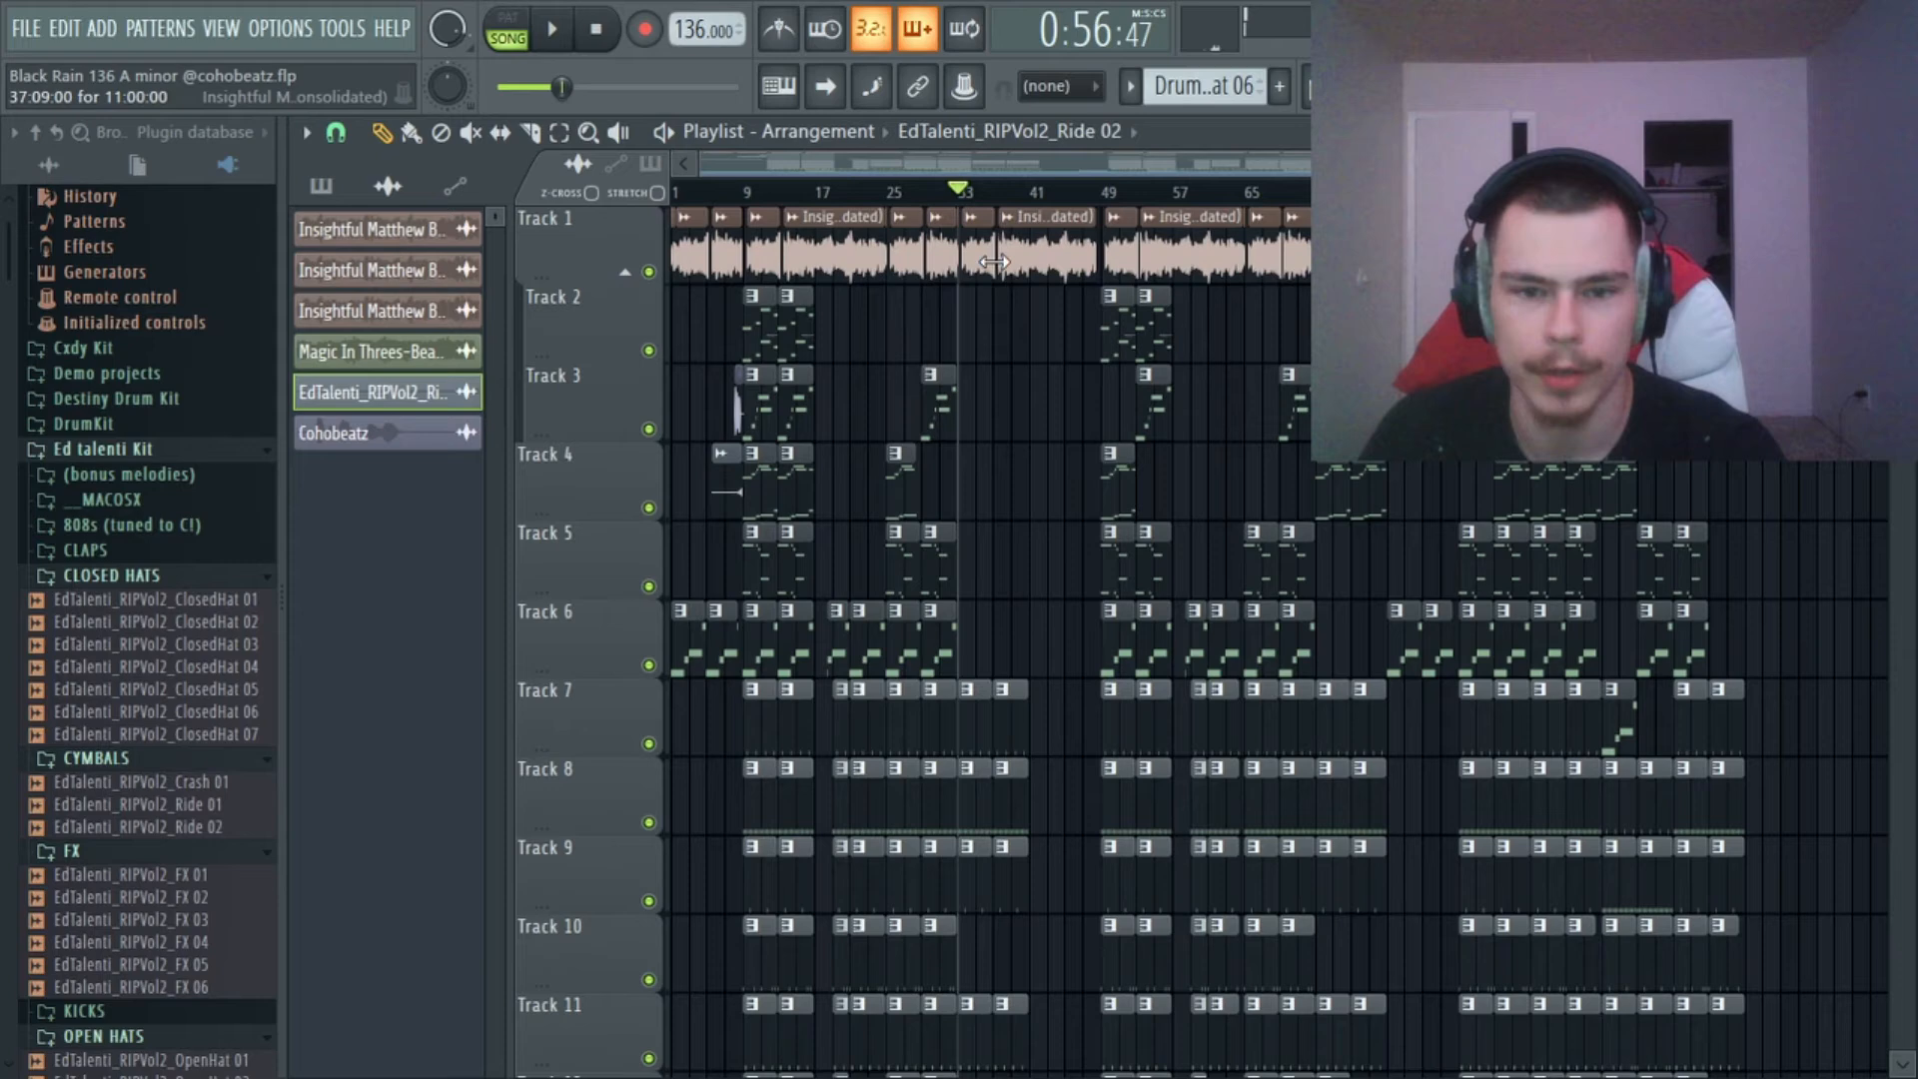
scroll(1001, 272, "up", 10)
left_click_drag(810, 269, 854, 274)
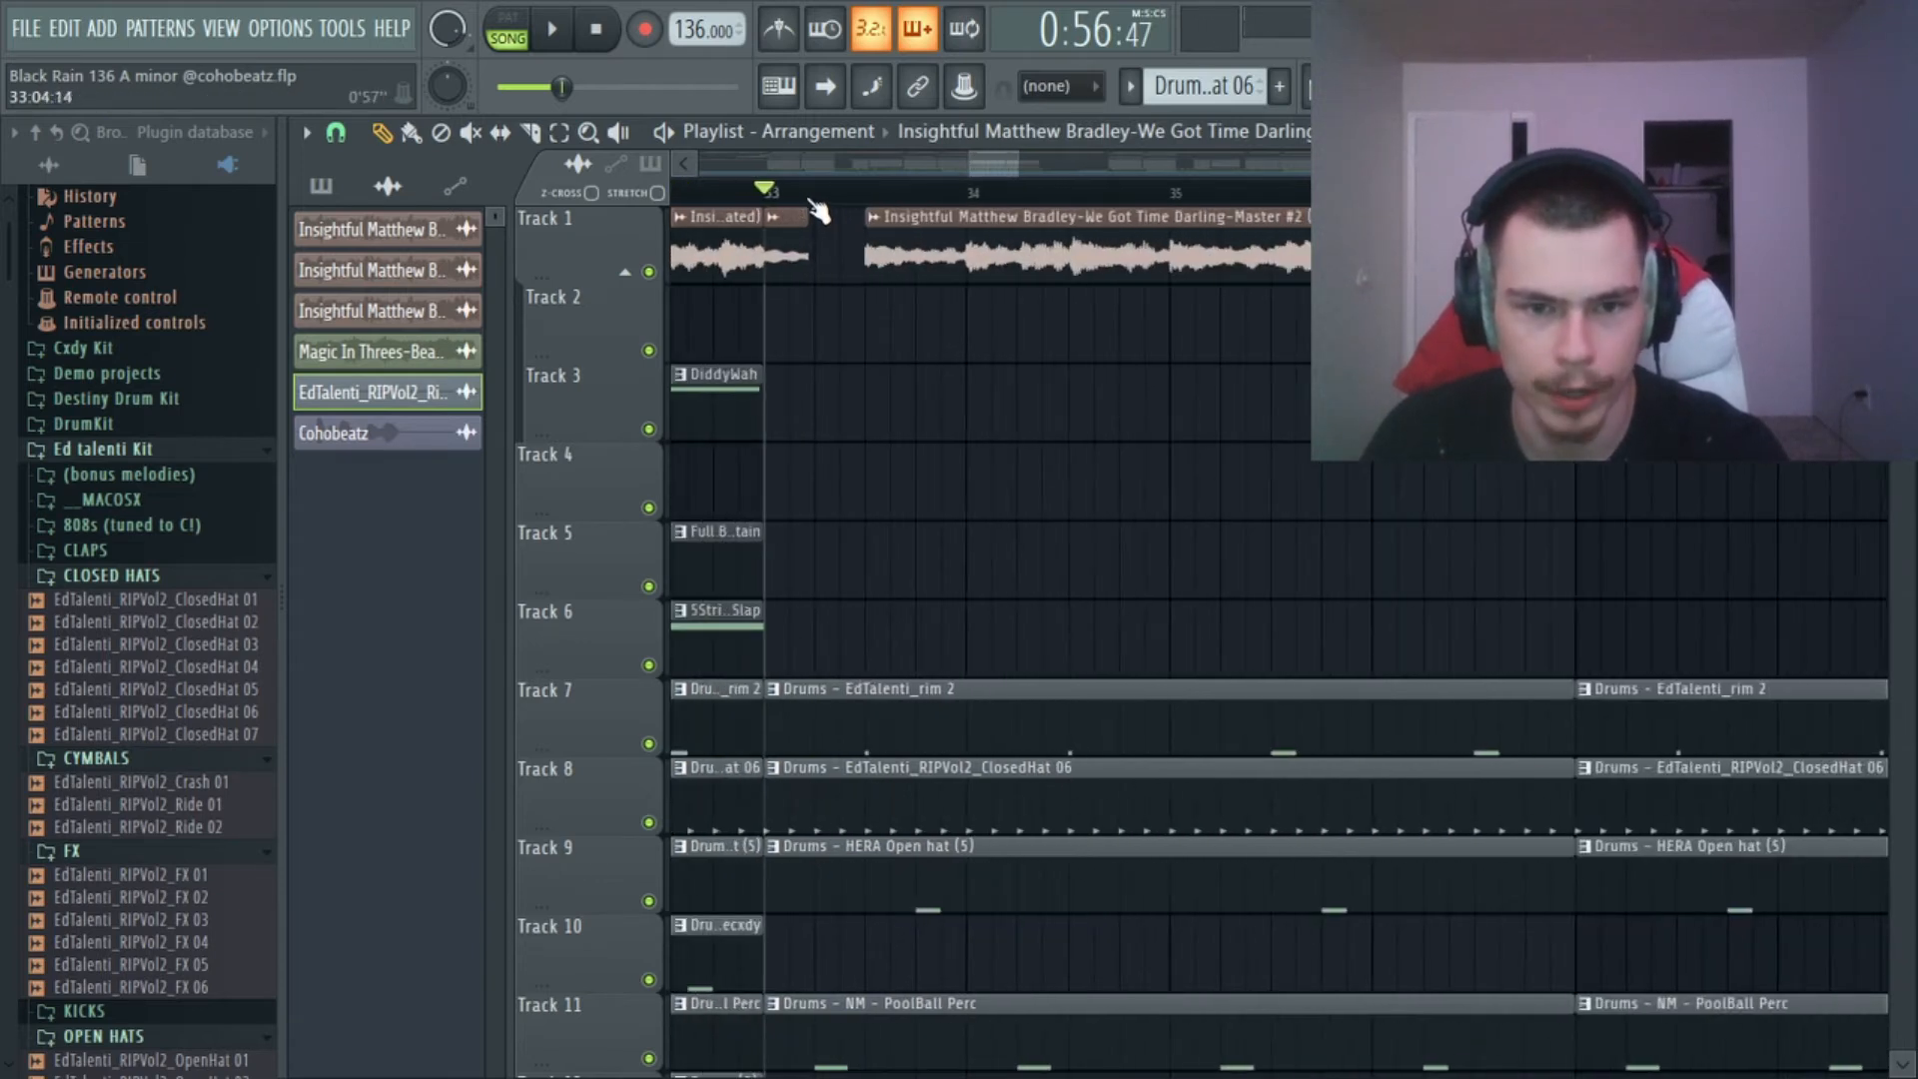
Play the gap between the sample clips on Track 1 just after bar 33 twice, viewing it up close, and stop.
key("space")
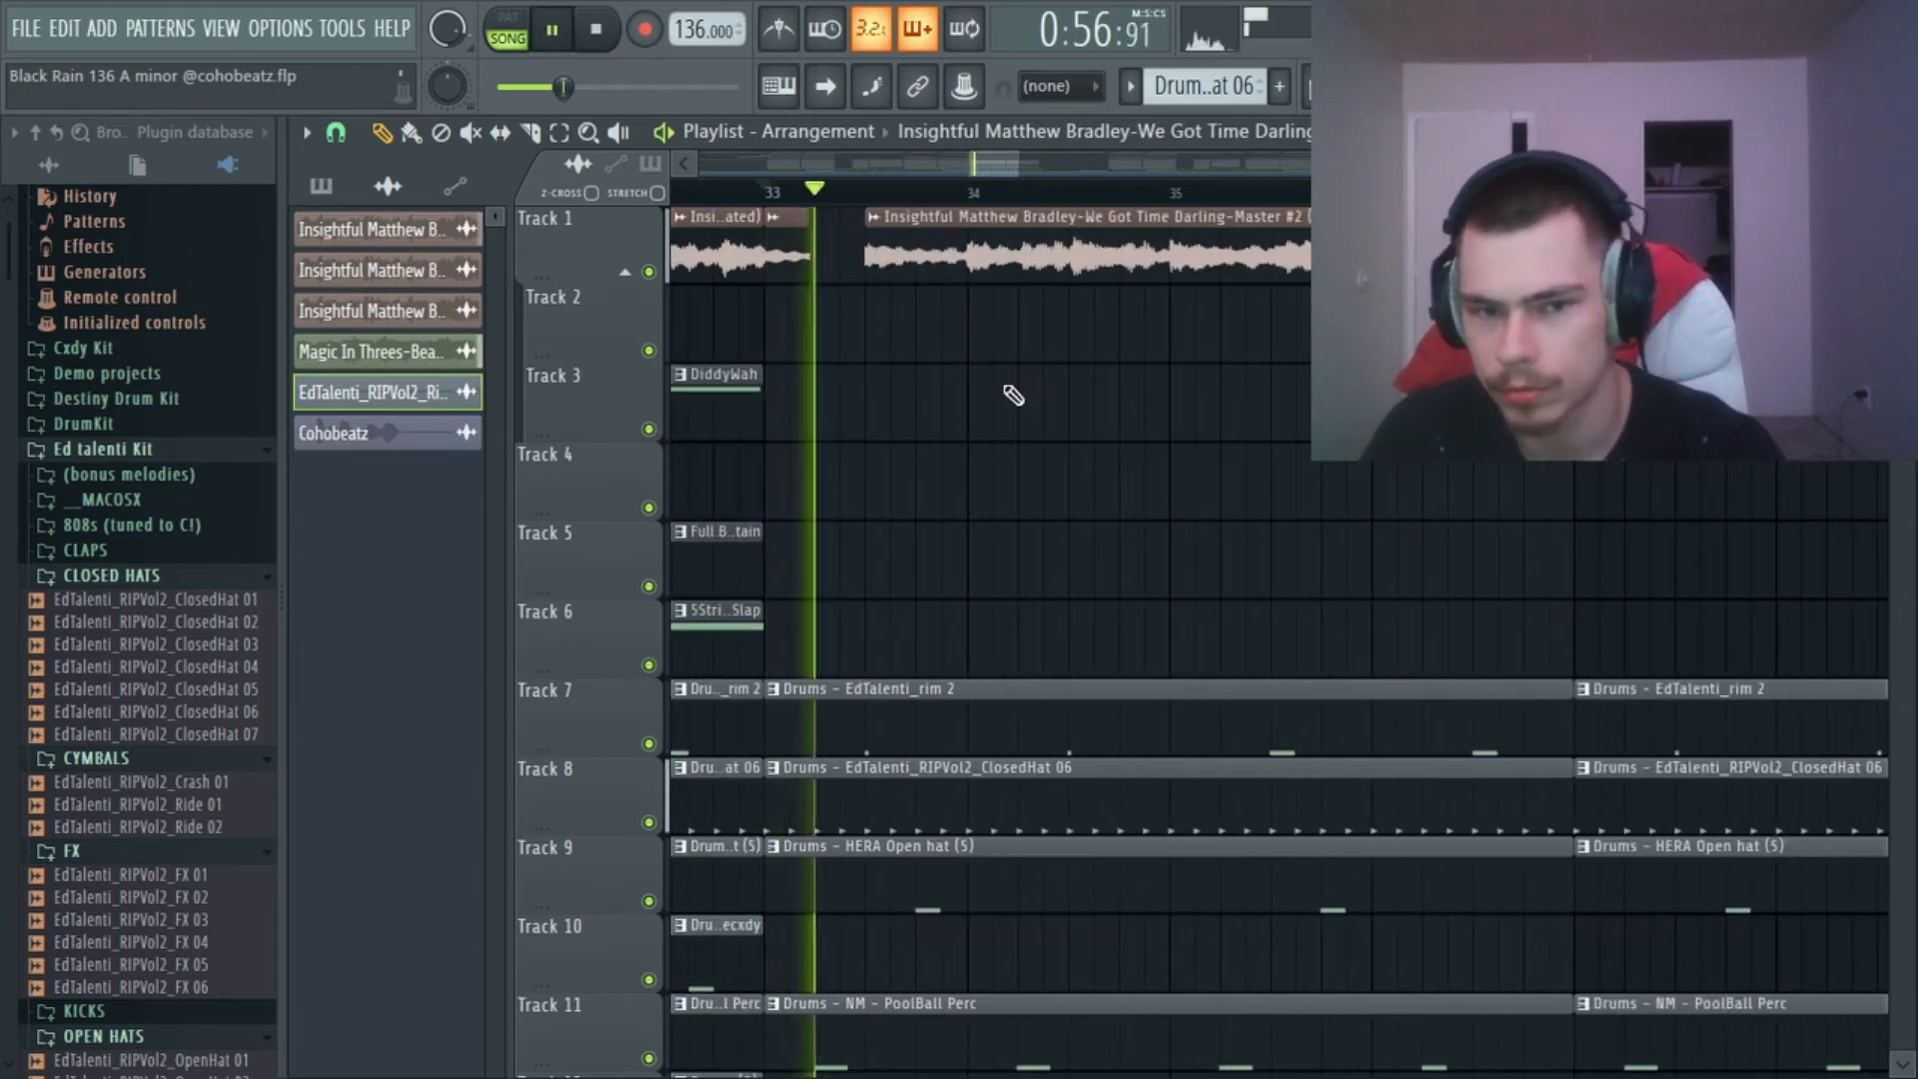
key("space")
scroll(868, 194, "up", 4)
scroll(867, 194, "down", 4)
scroll(867, 194, "up", 4)
scroll(924, 245, "down", 3)
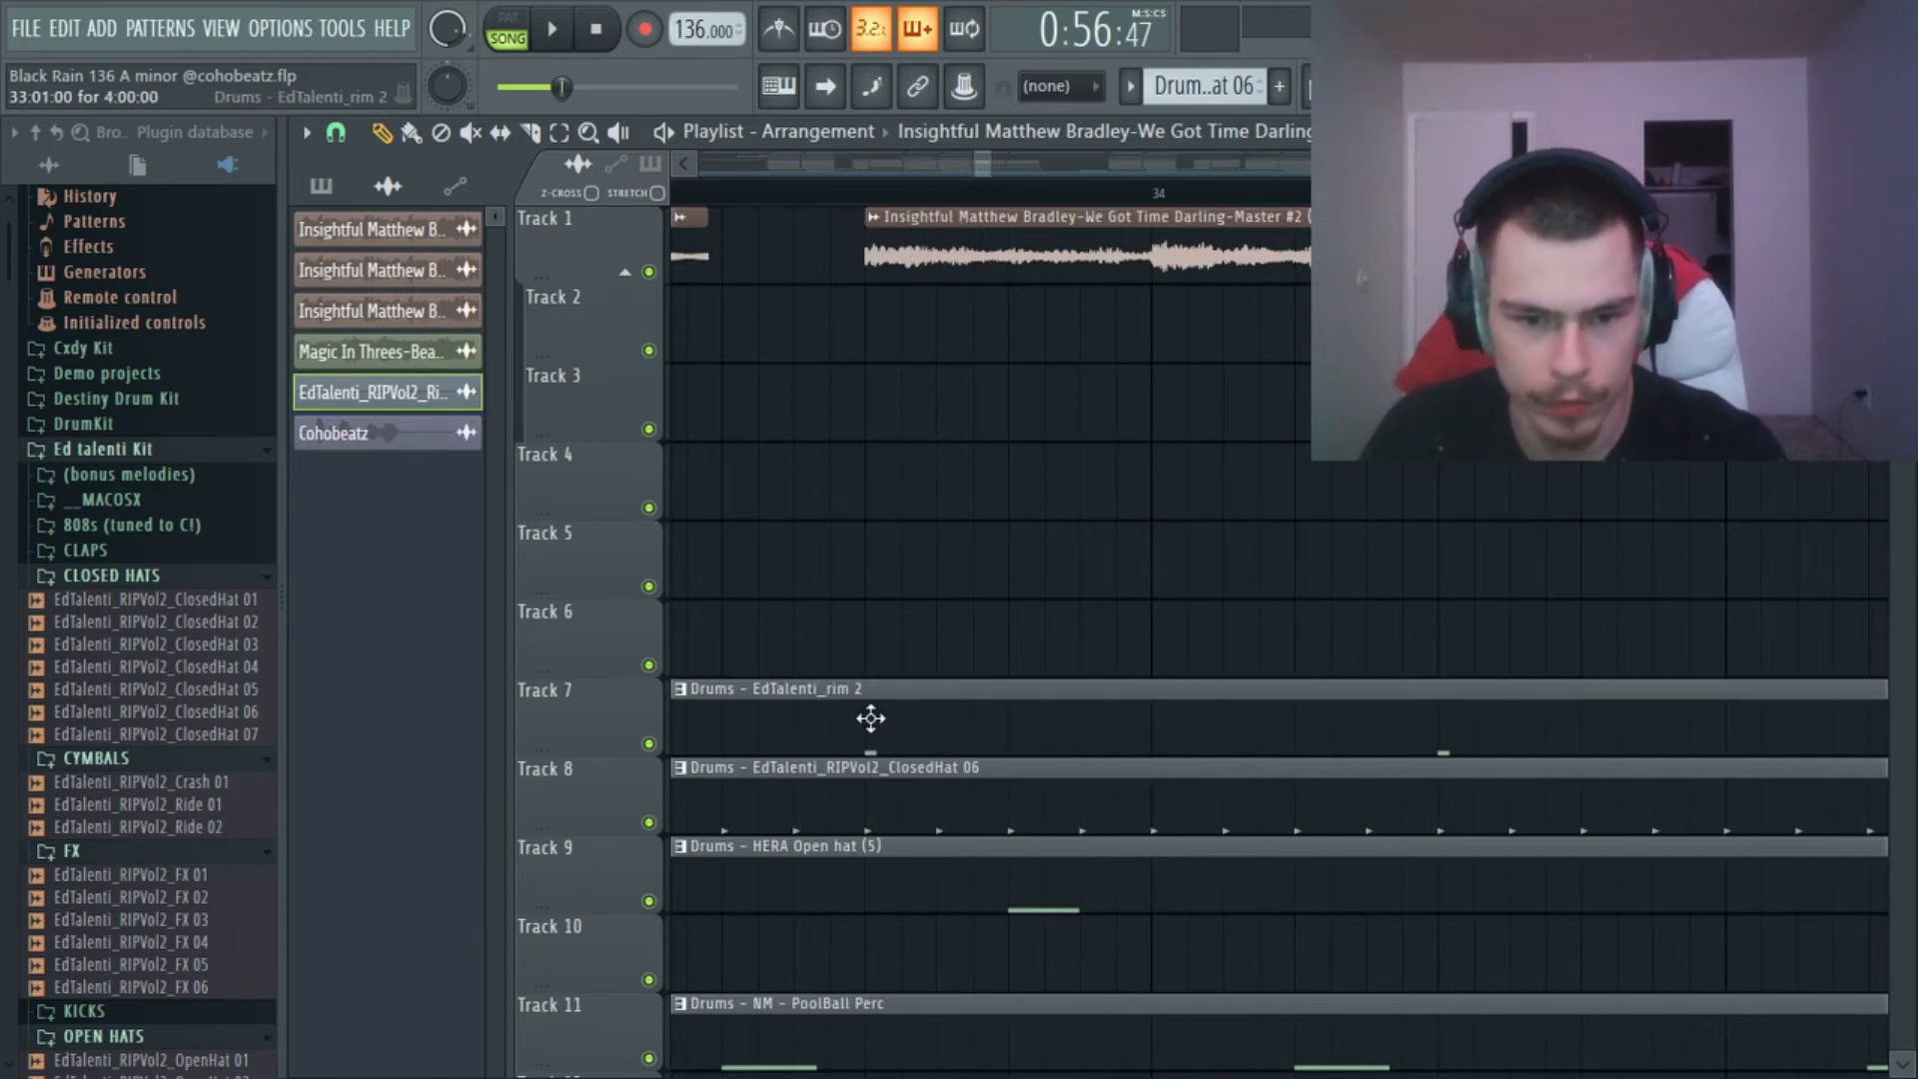
key("space")
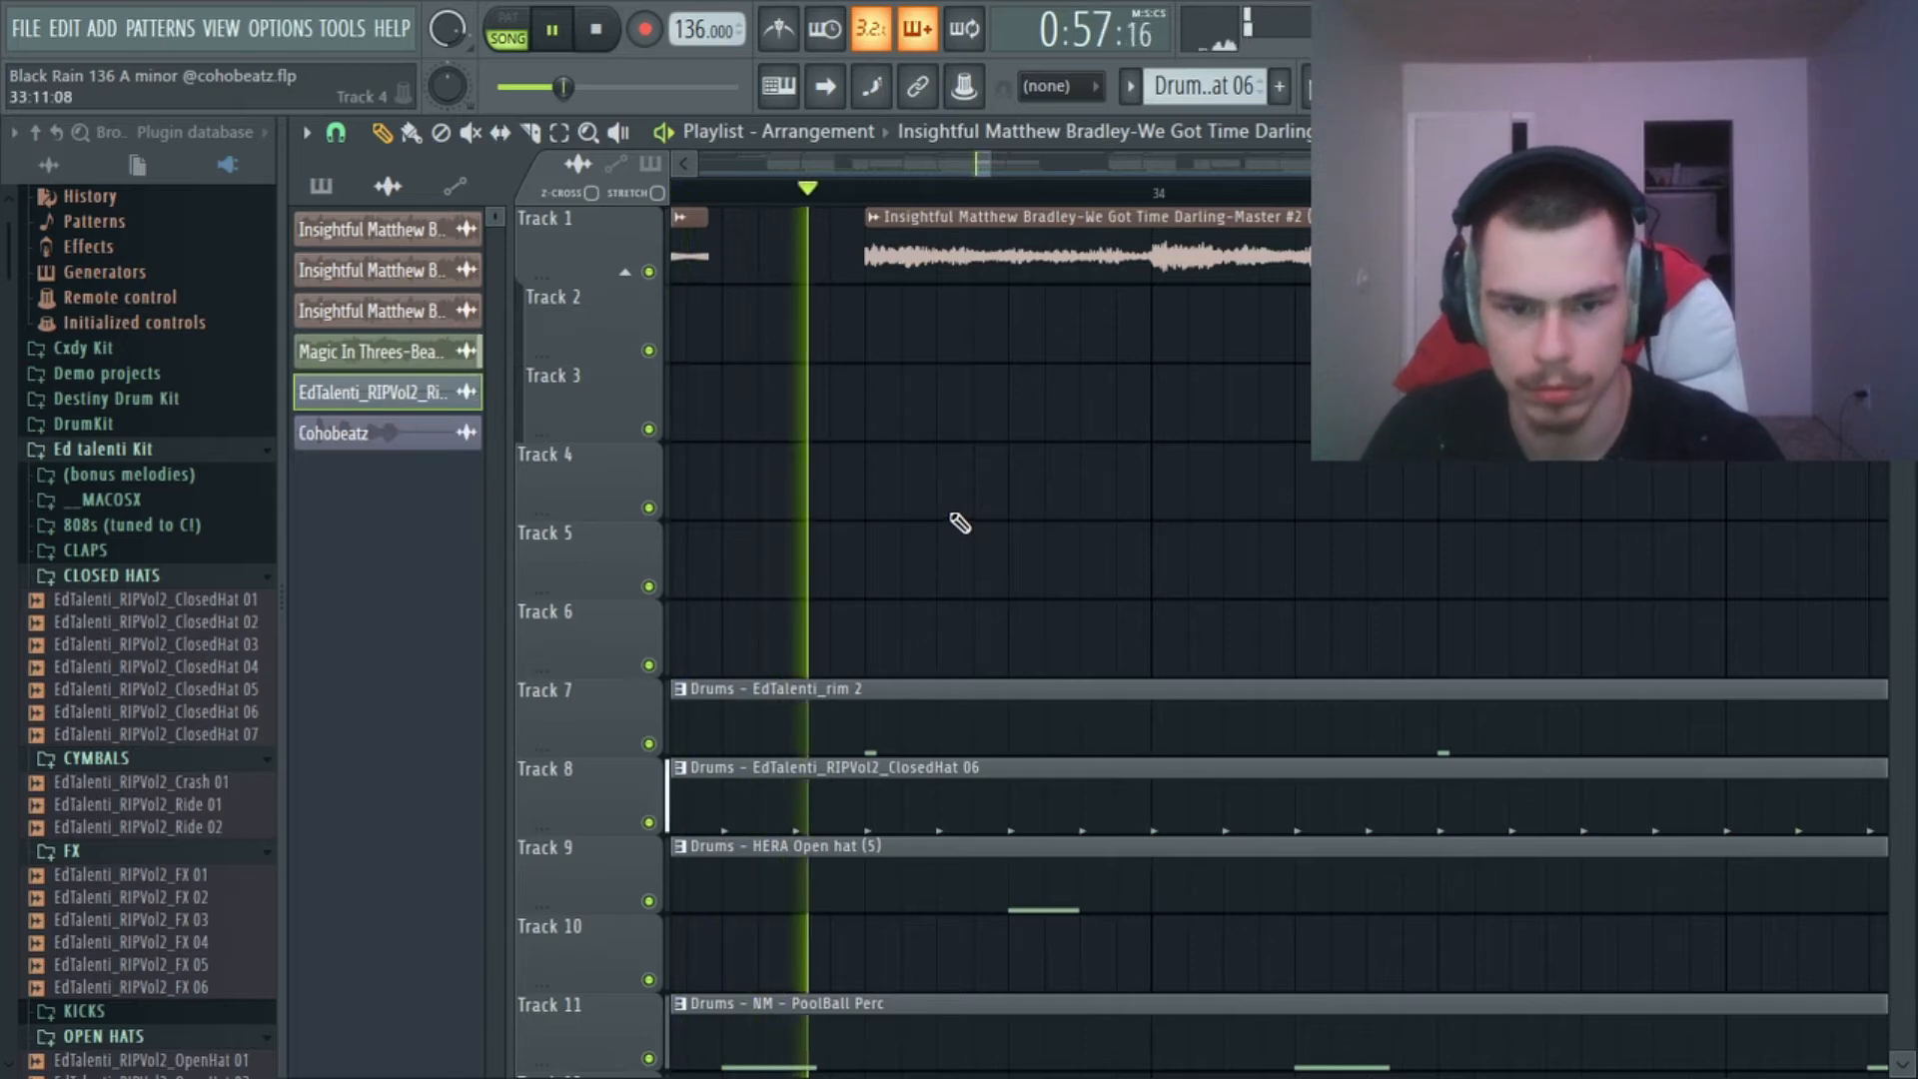
key("space")
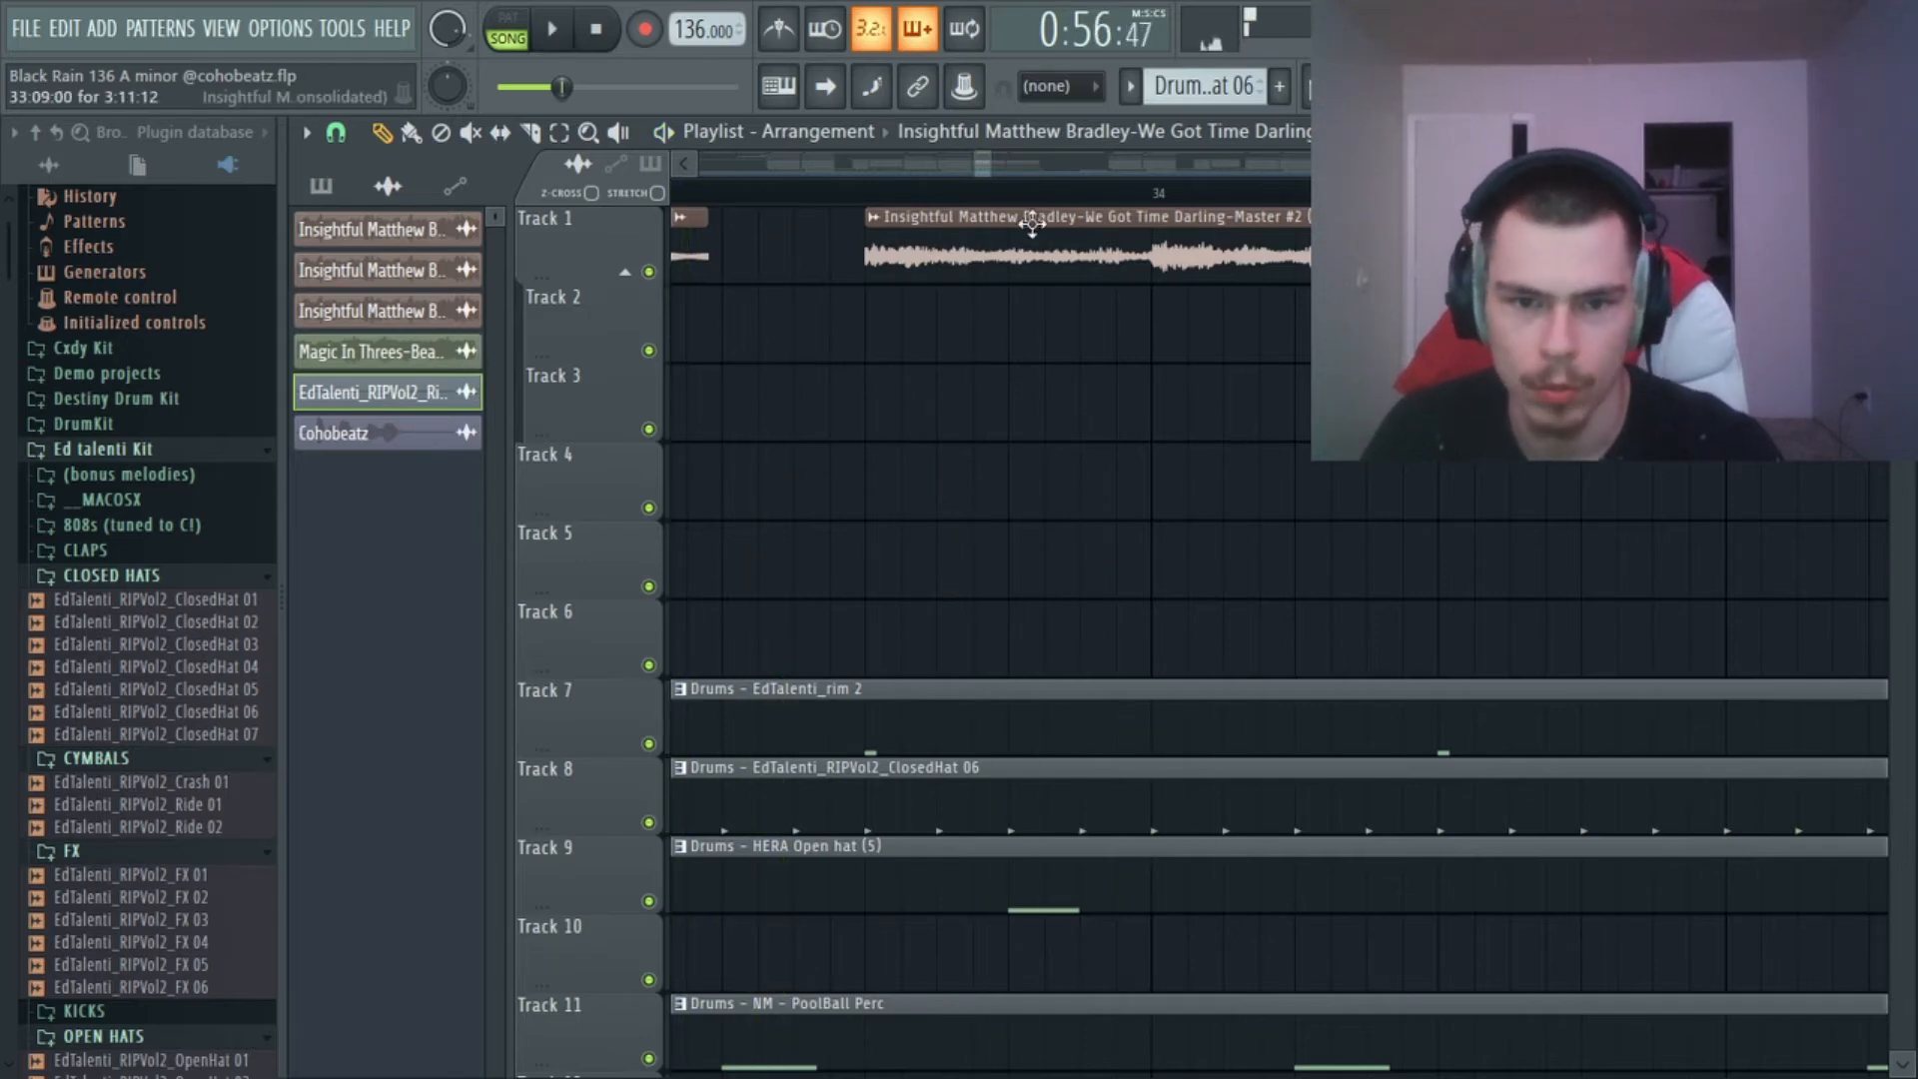
Move the playback position to bar 41, play the section without drums while checking all tracks, and stop.
scroll(1056, 207, "down", 4)
left_click(1142, 189)
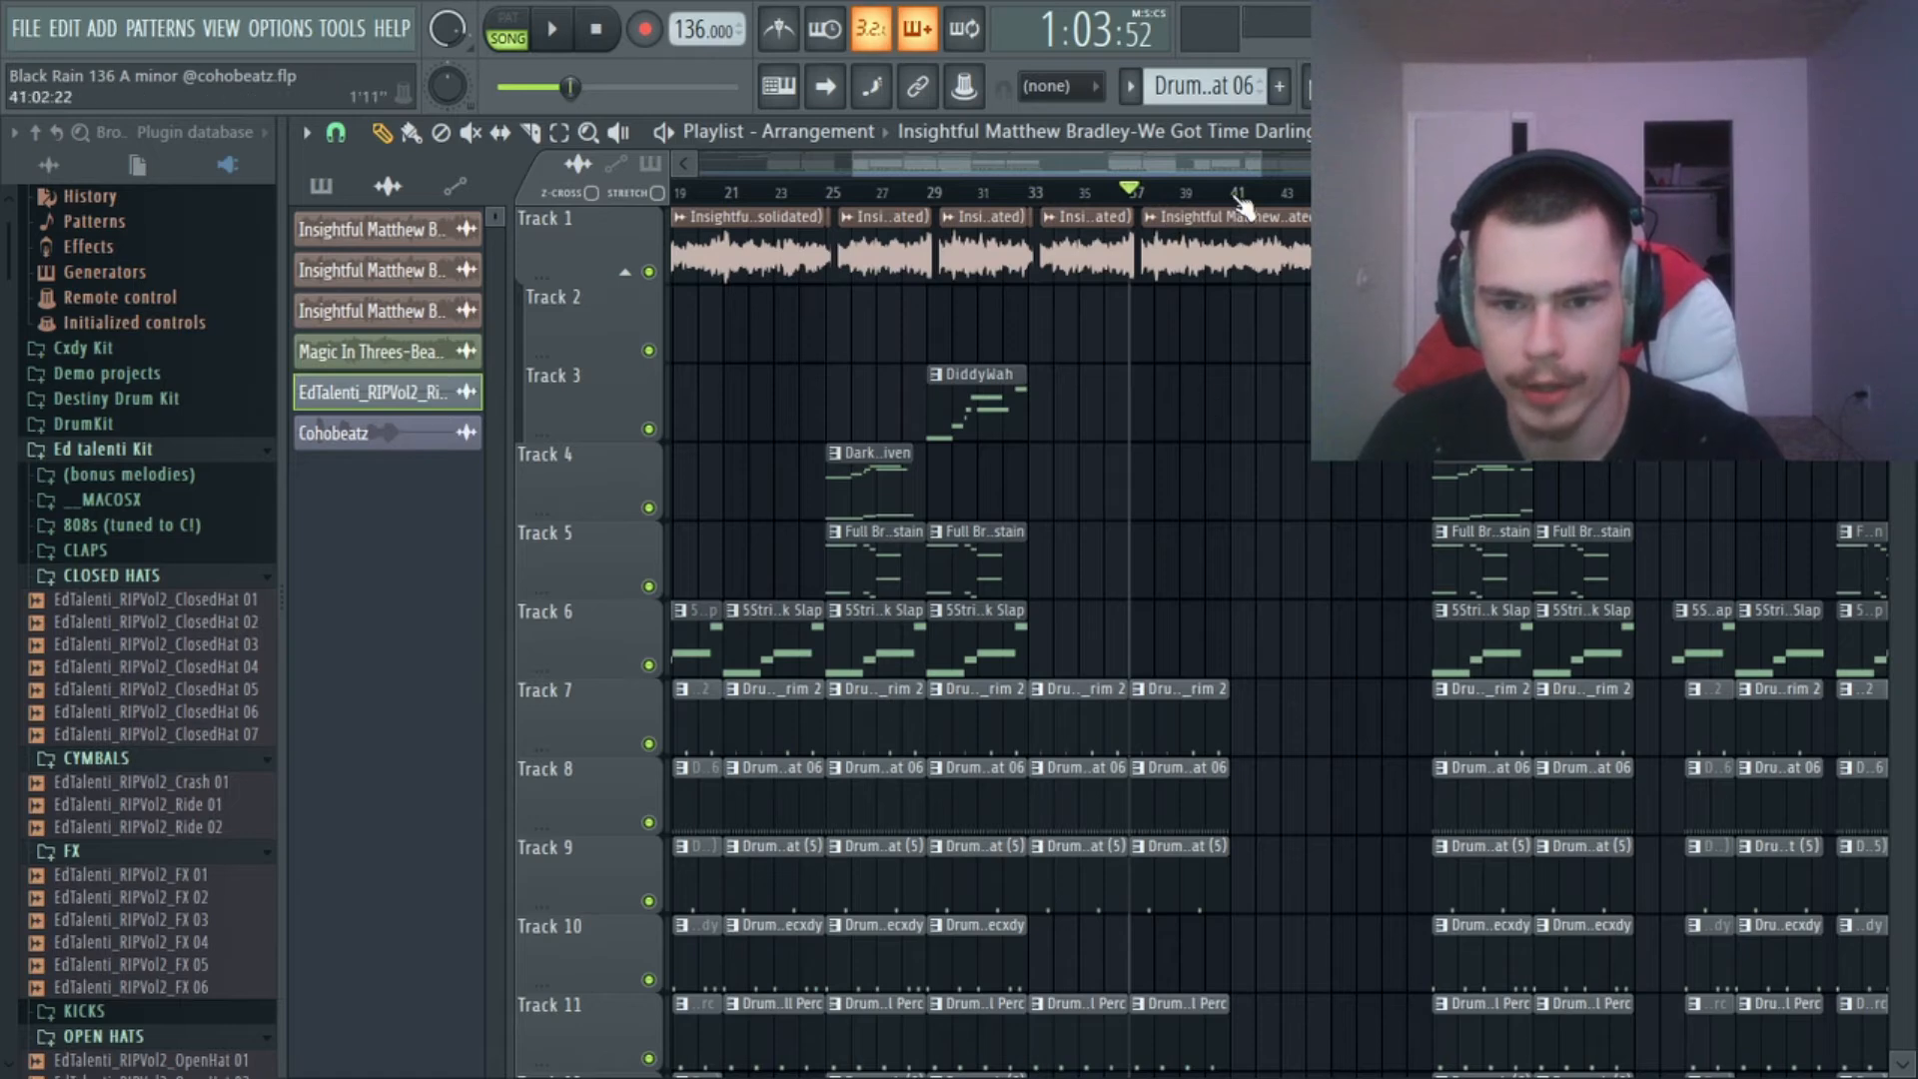
left_click(1240, 196)
scroll(1289, 433, "down", 7)
scroll(1353, 200, "down", 4)
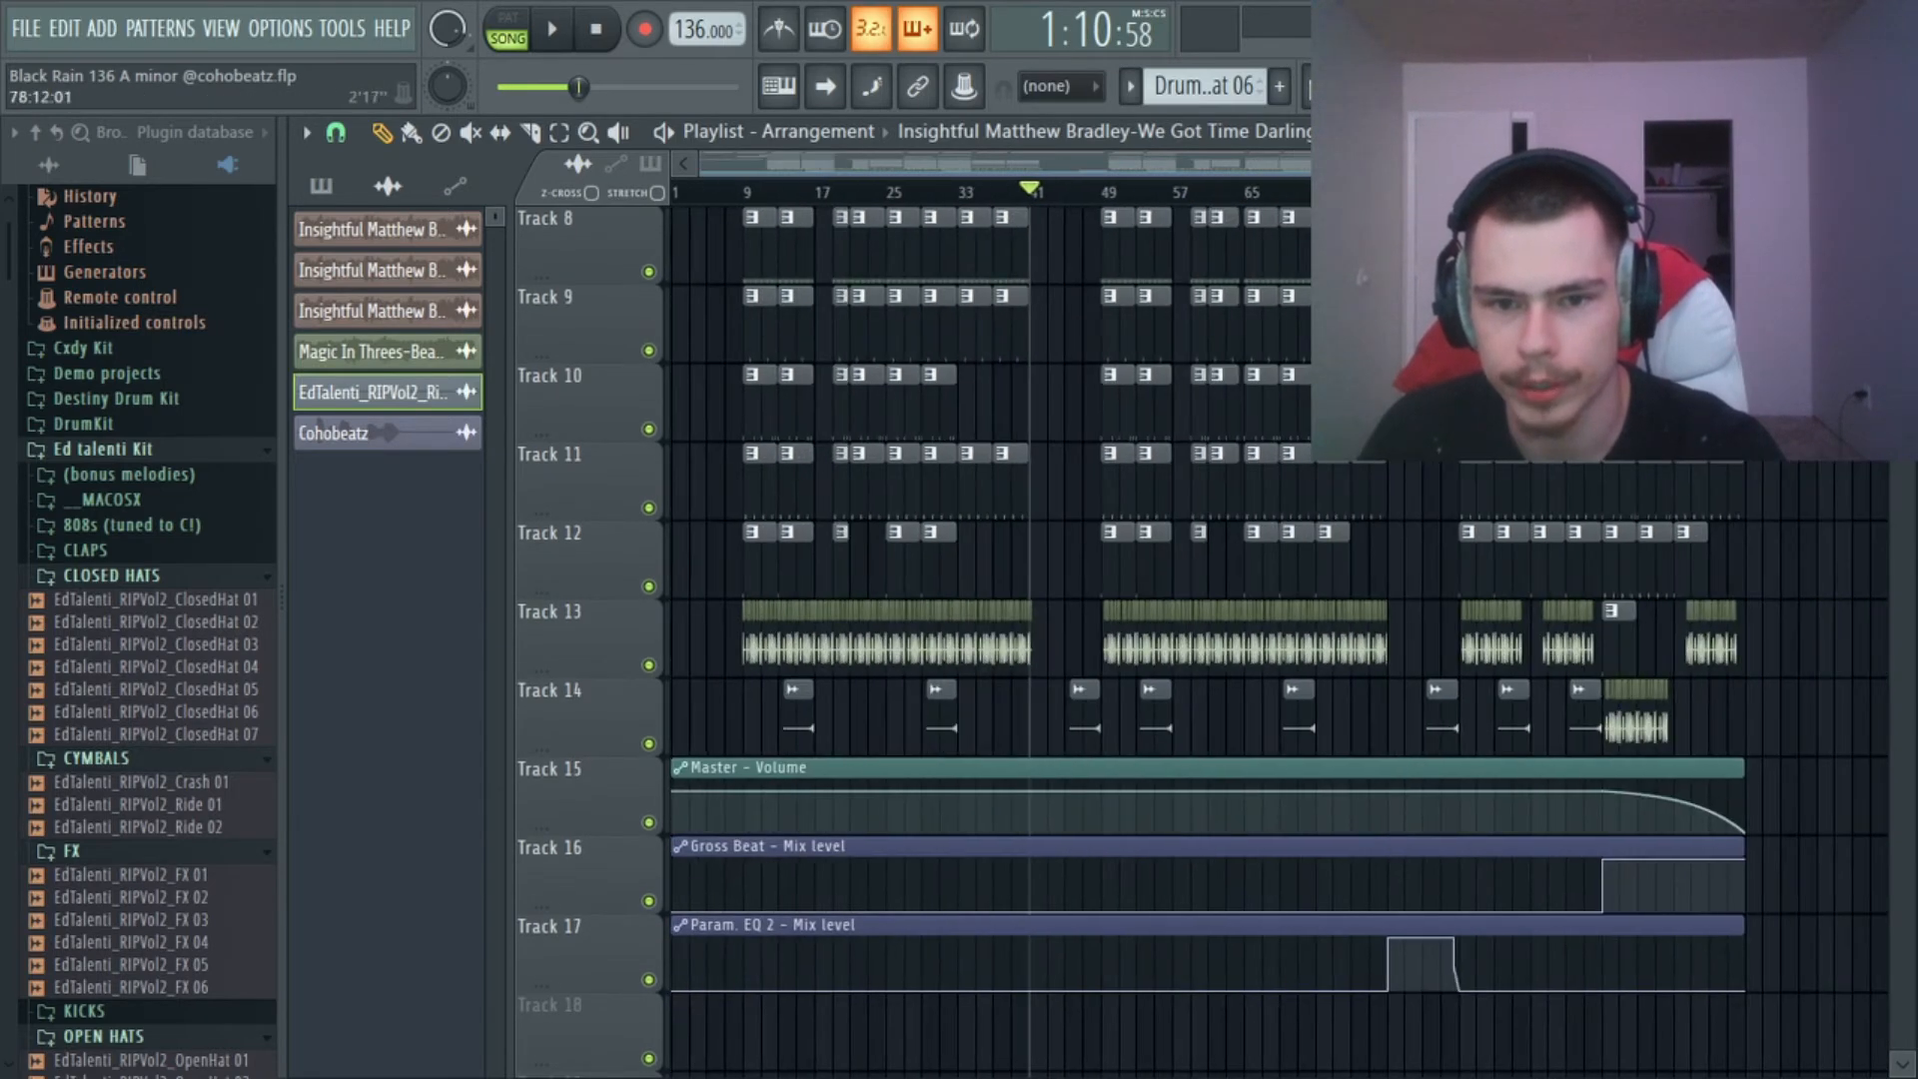
scroll(1092, 369, "up", 7)
key("space")
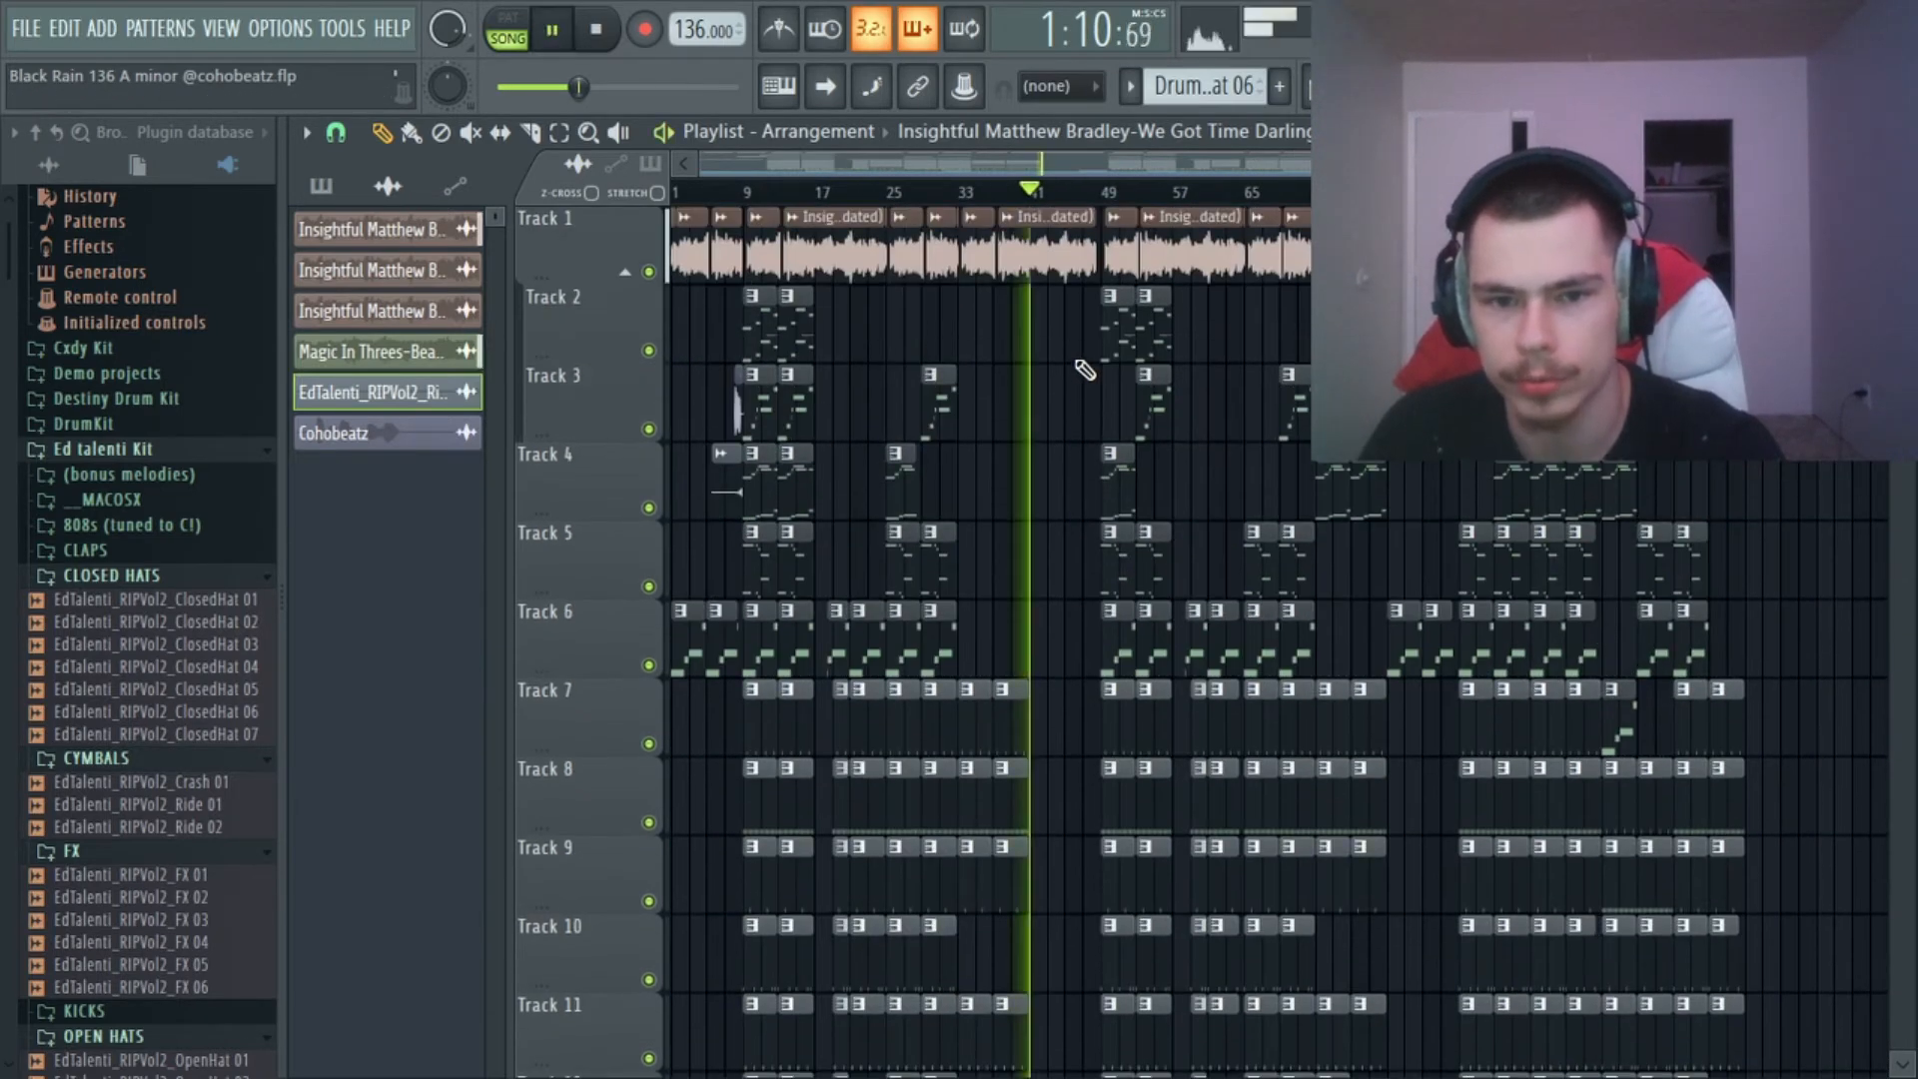
scroll(1085, 370, "down", 5)
scroll(1099, 300, "up", 5)
key("space")
Play the start of the section from bar 49 briefly and stop.
left_click(1105, 196)
key("space")
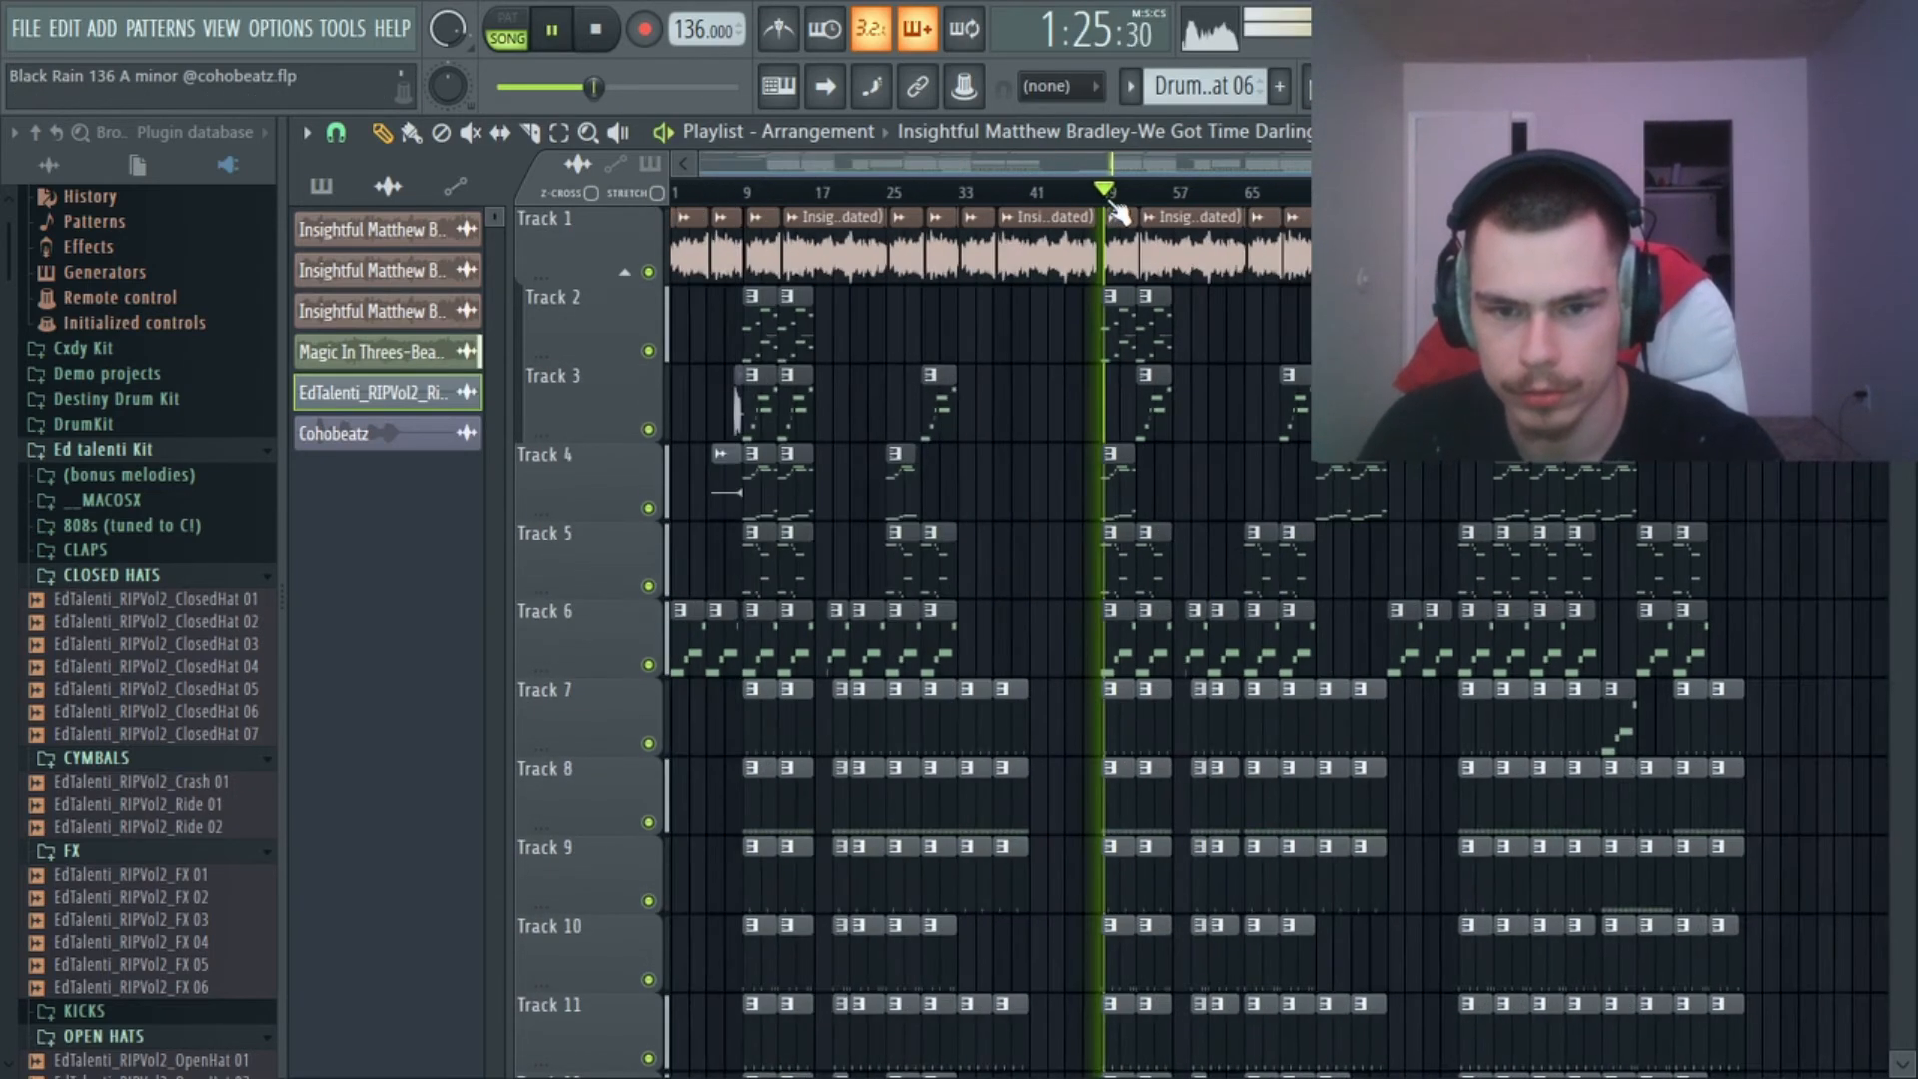
key("space")
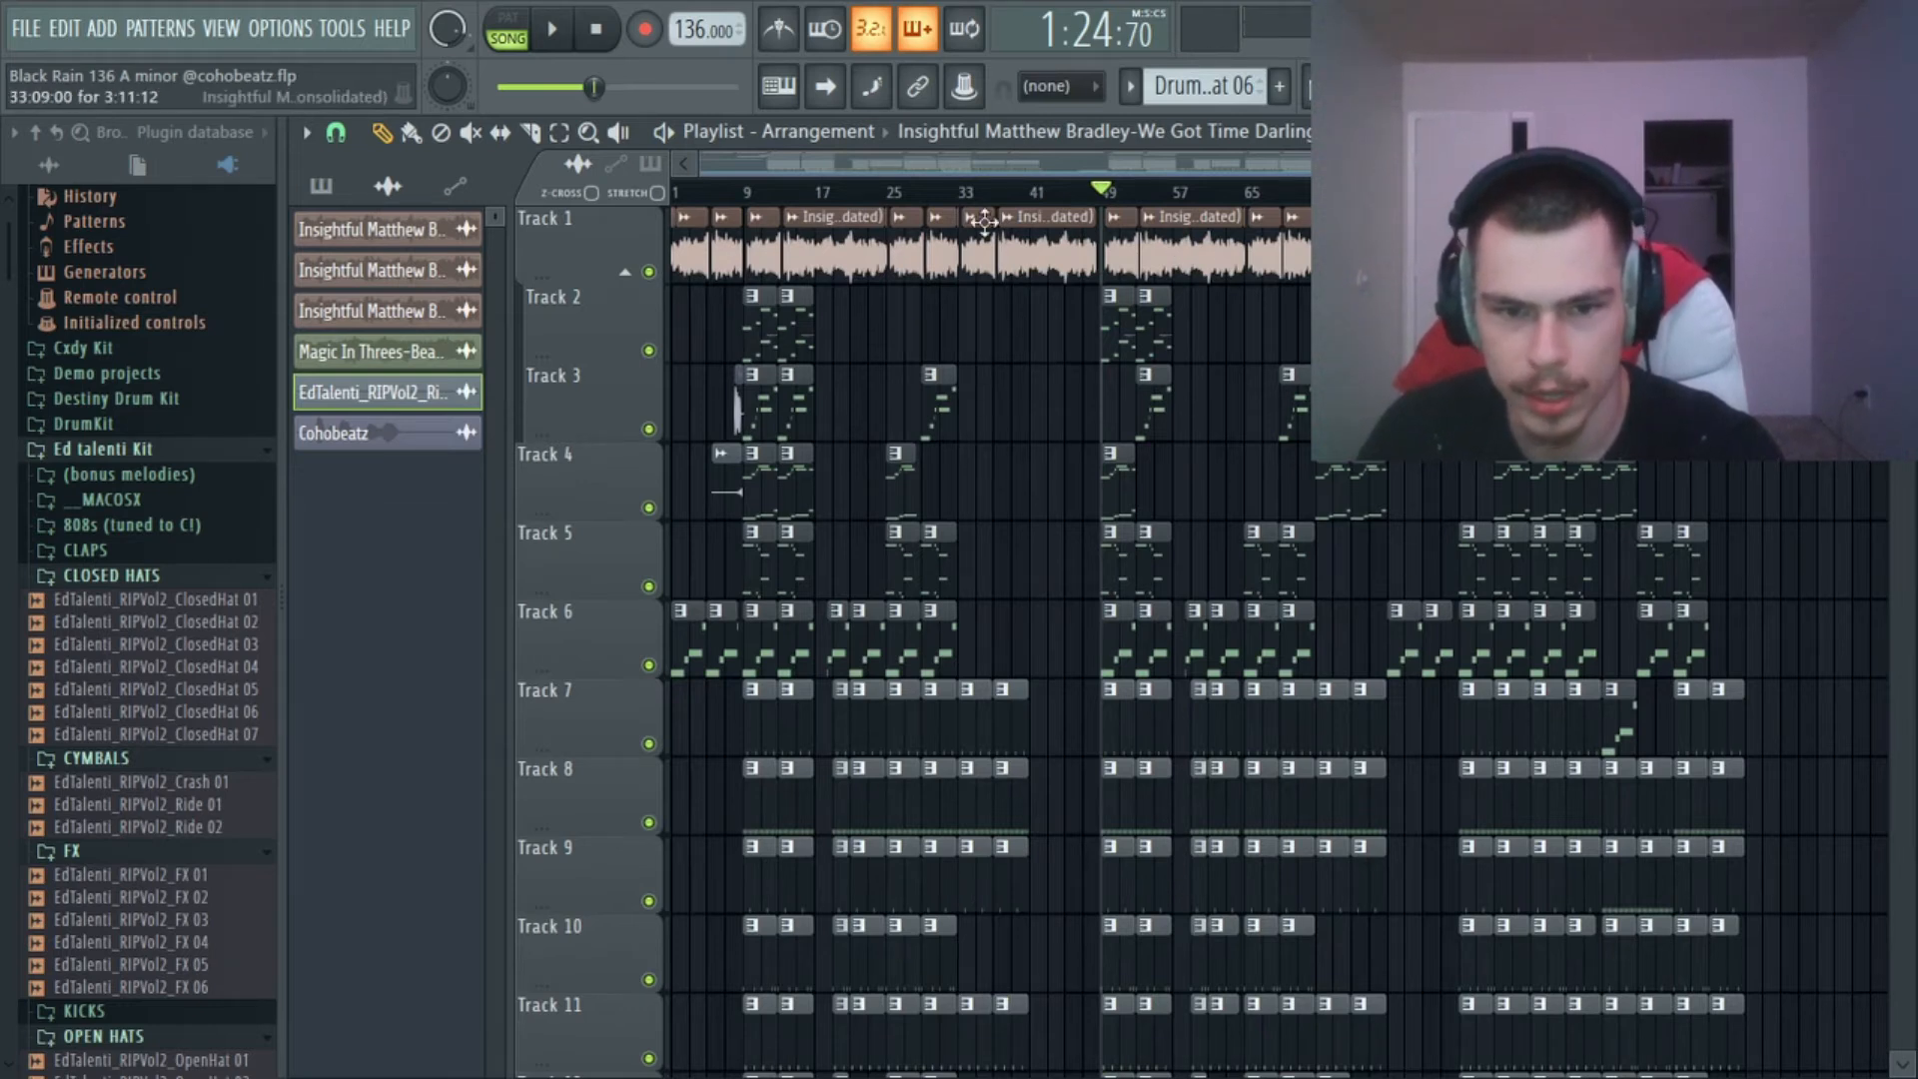
Examine the clips after bar 88 and move the playback position to bar 97.
left_click(1452, 193)
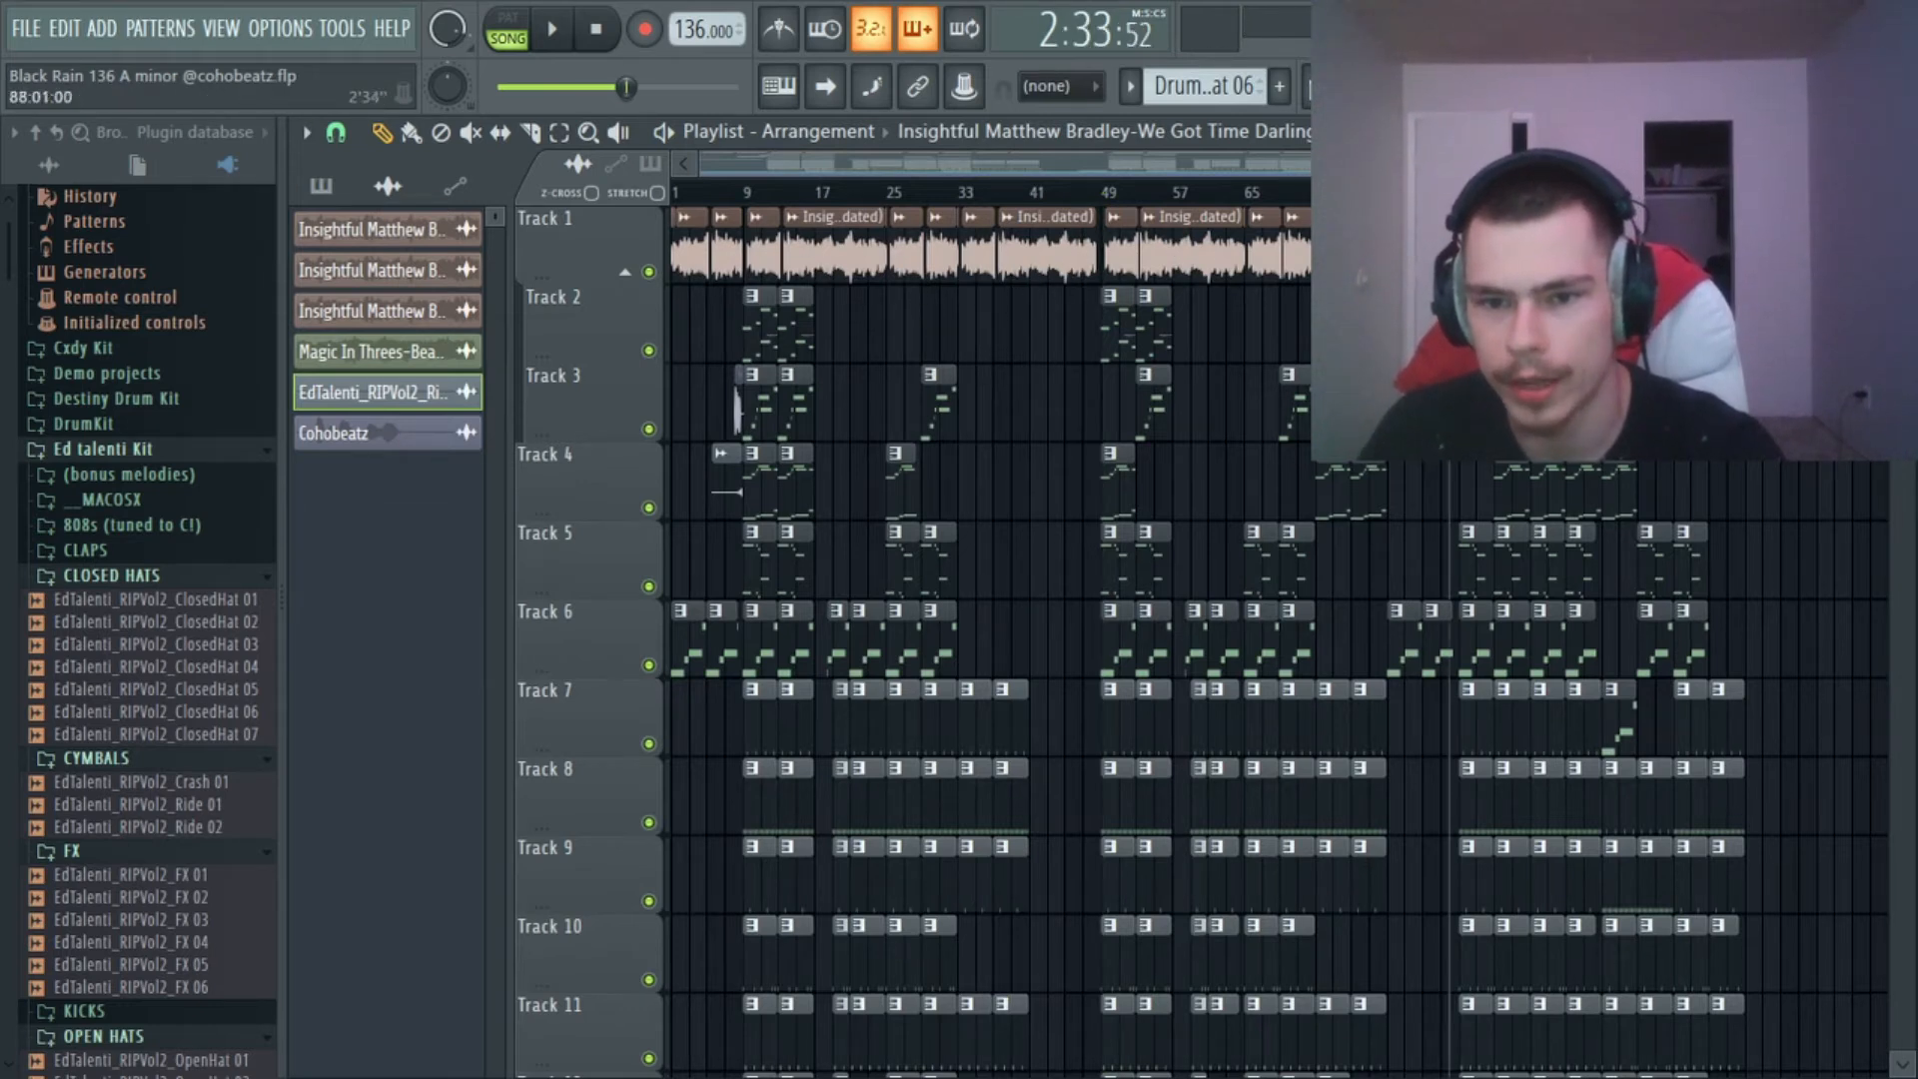
scroll(1548, 250, "up", 5)
scroll(1549, 250, "down", 5)
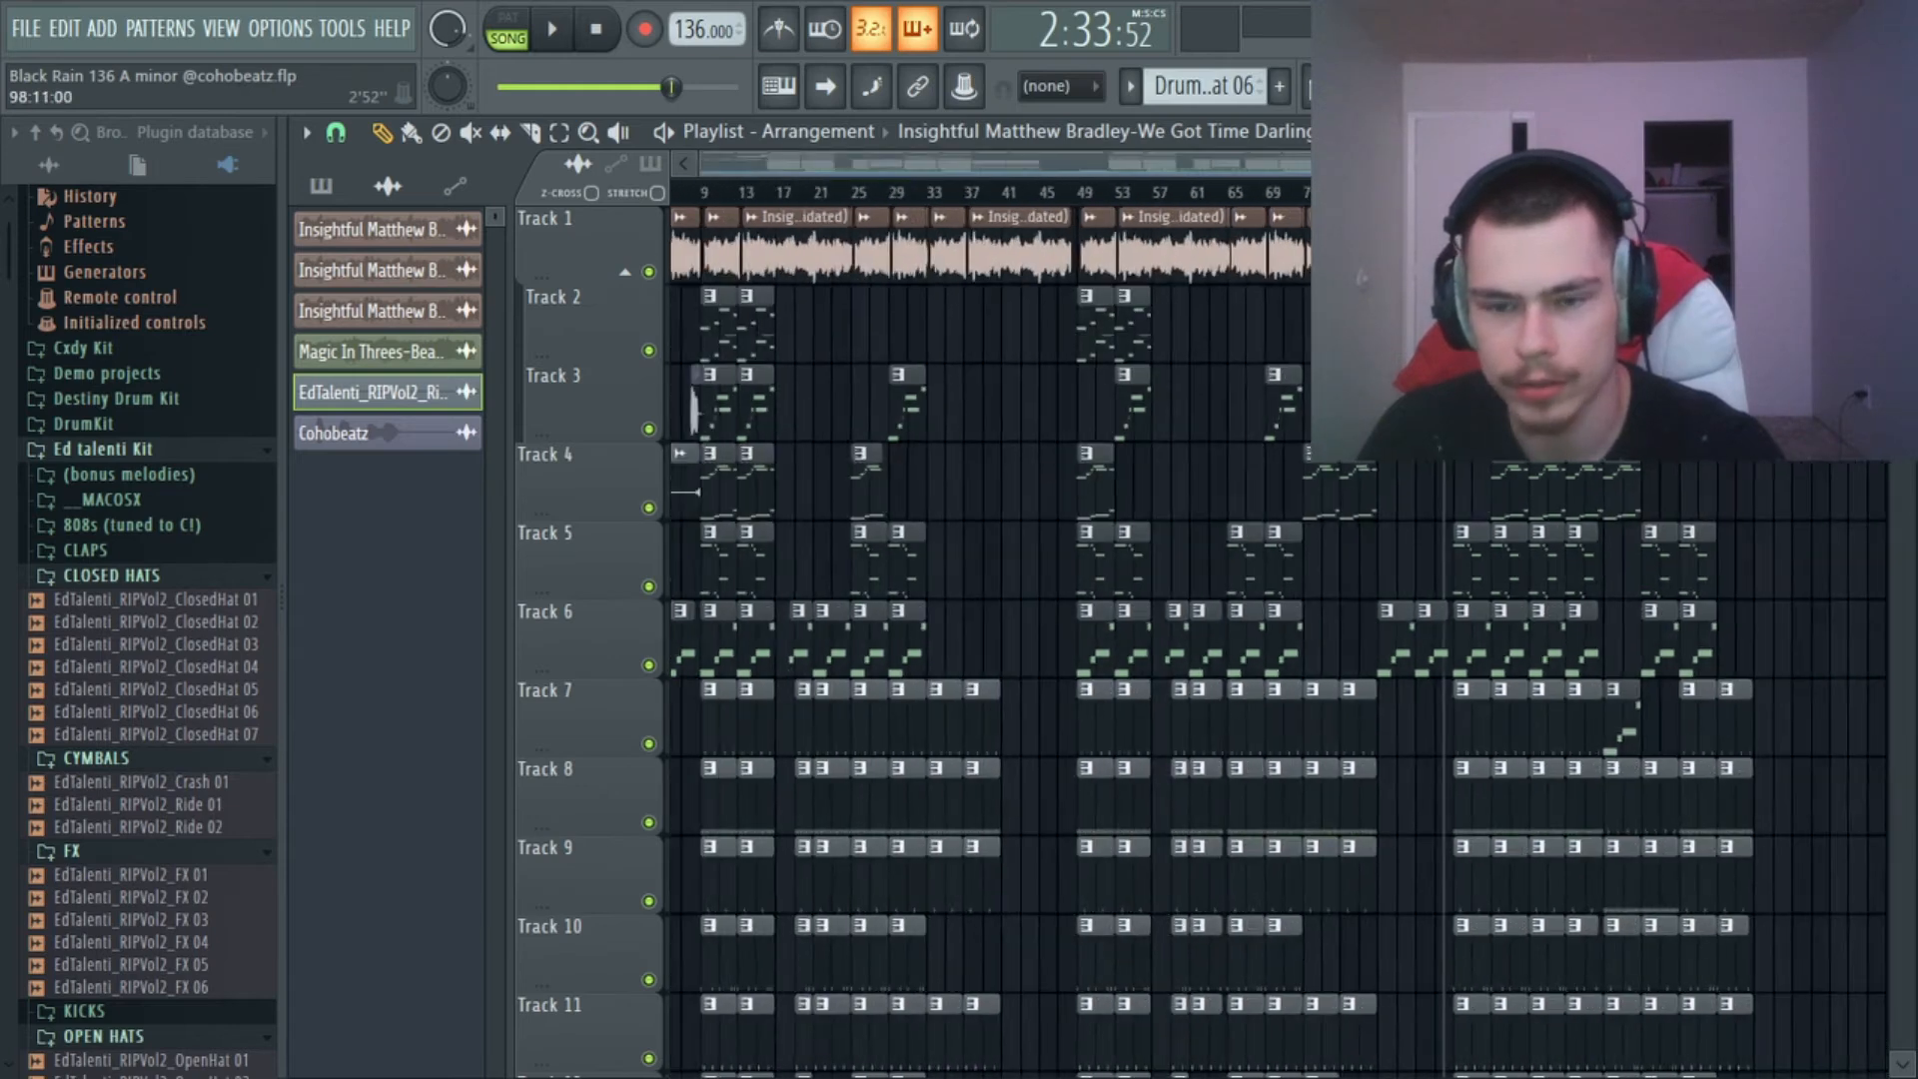
scroll(1548, 250, "up", 3)
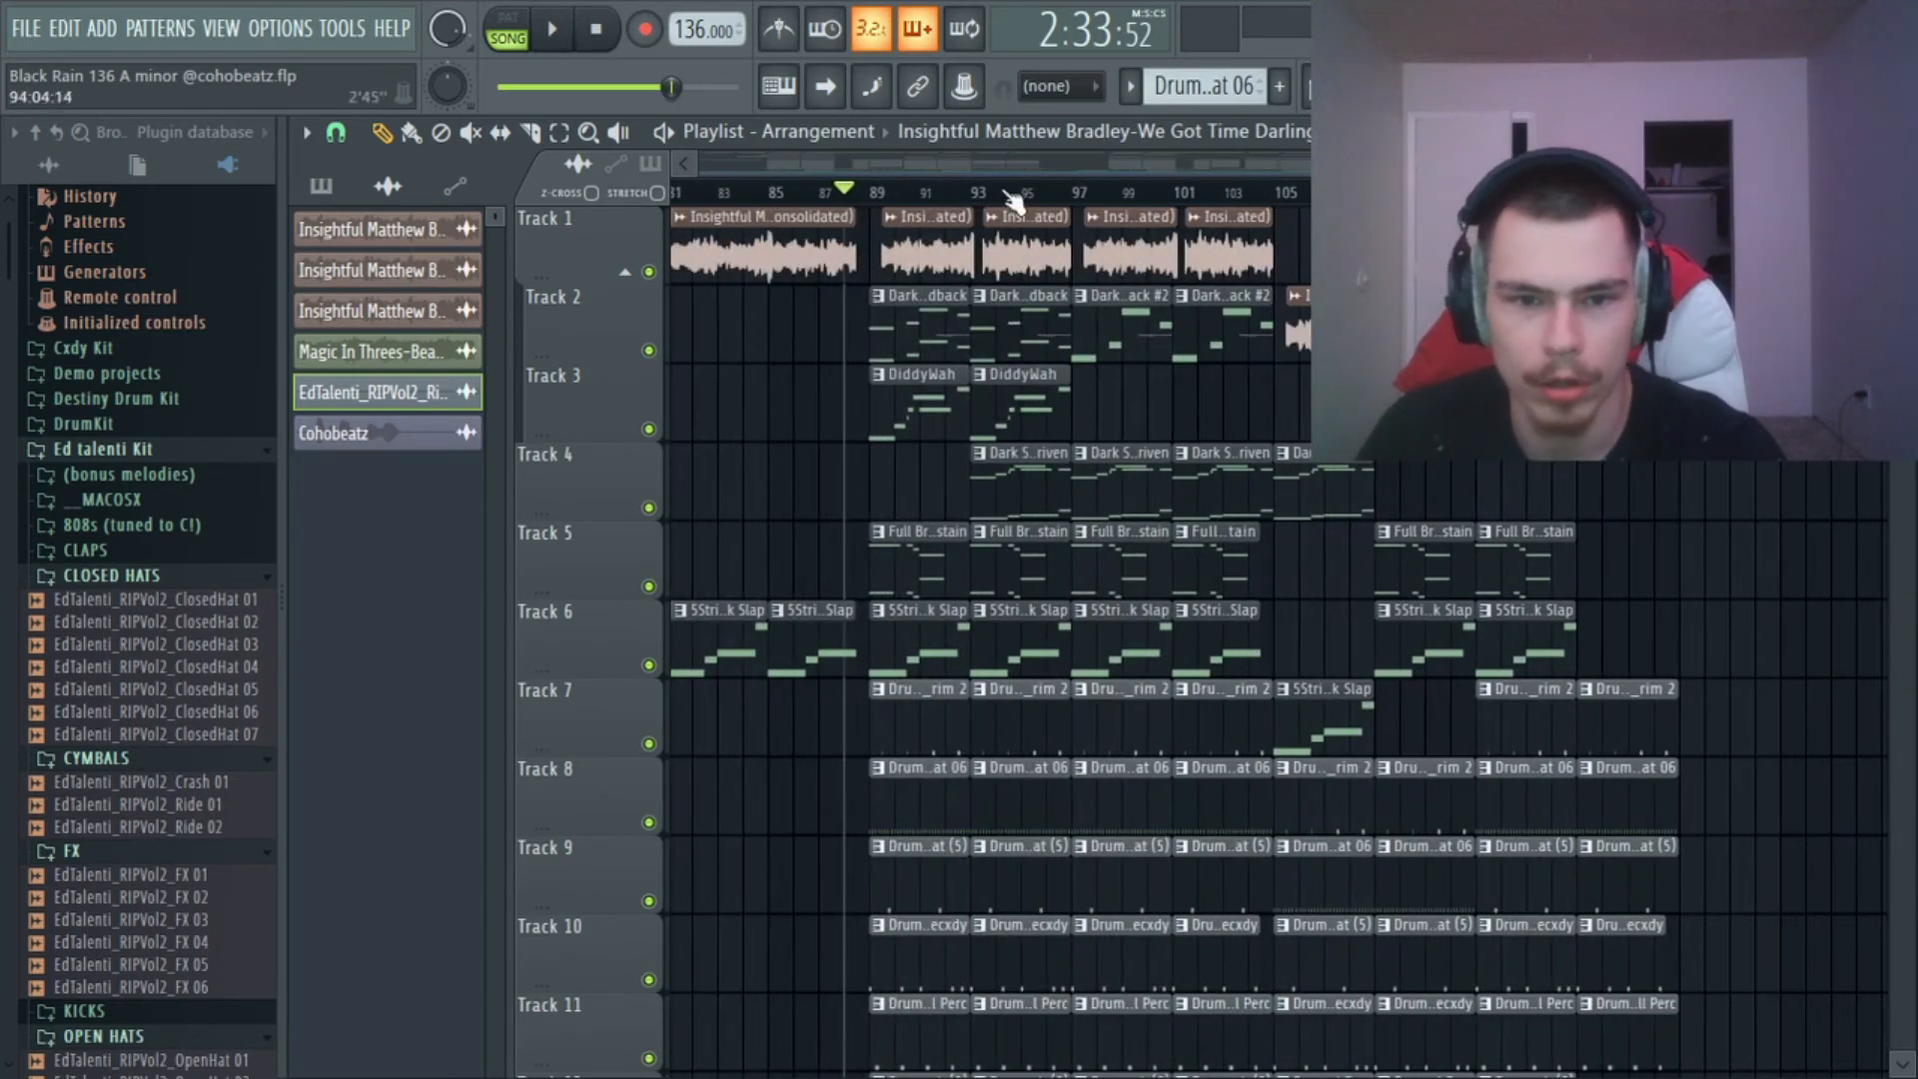
left_click(1079, 195)
Examine the final section's layers around bars 89 to 105 and the volume and mix level automation on Tracks 15 to 17.
scroll(1217, 197, "down", 3)
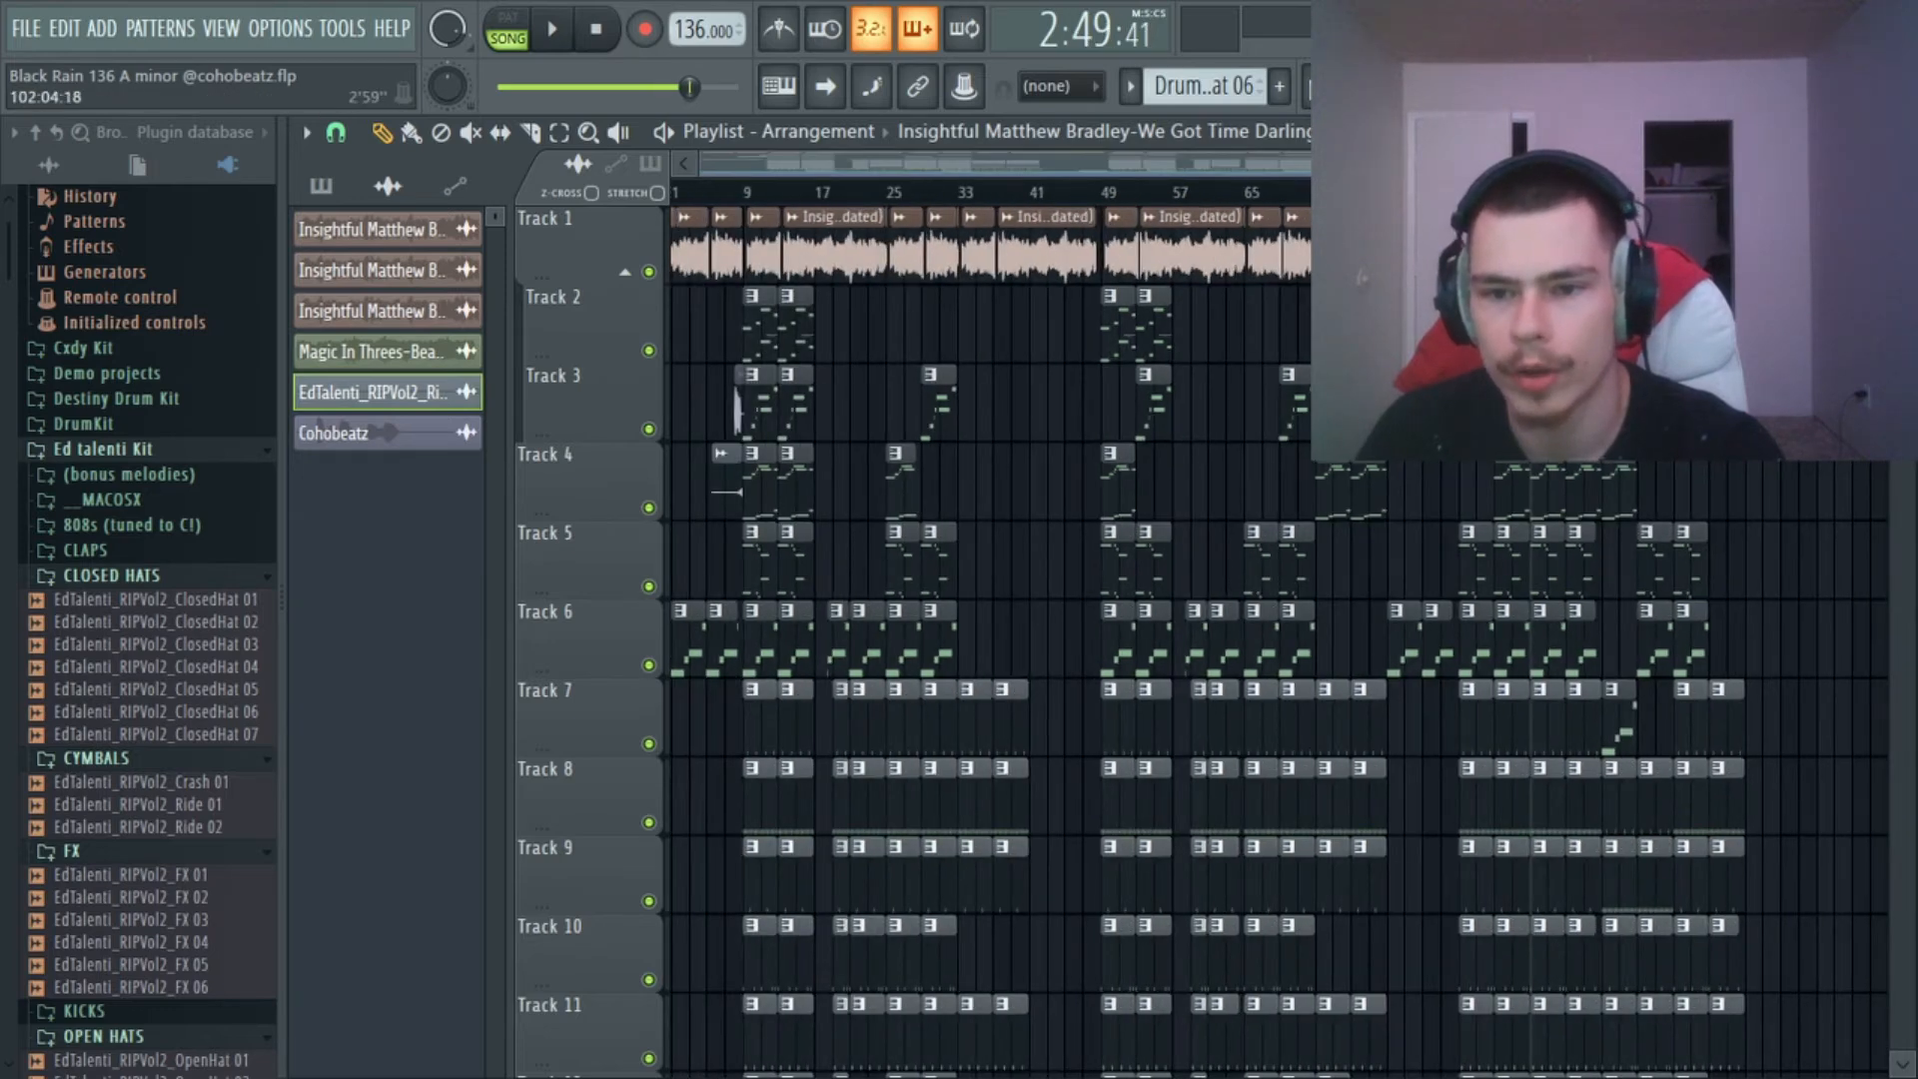
scroll(1558, 230, "up", 3)
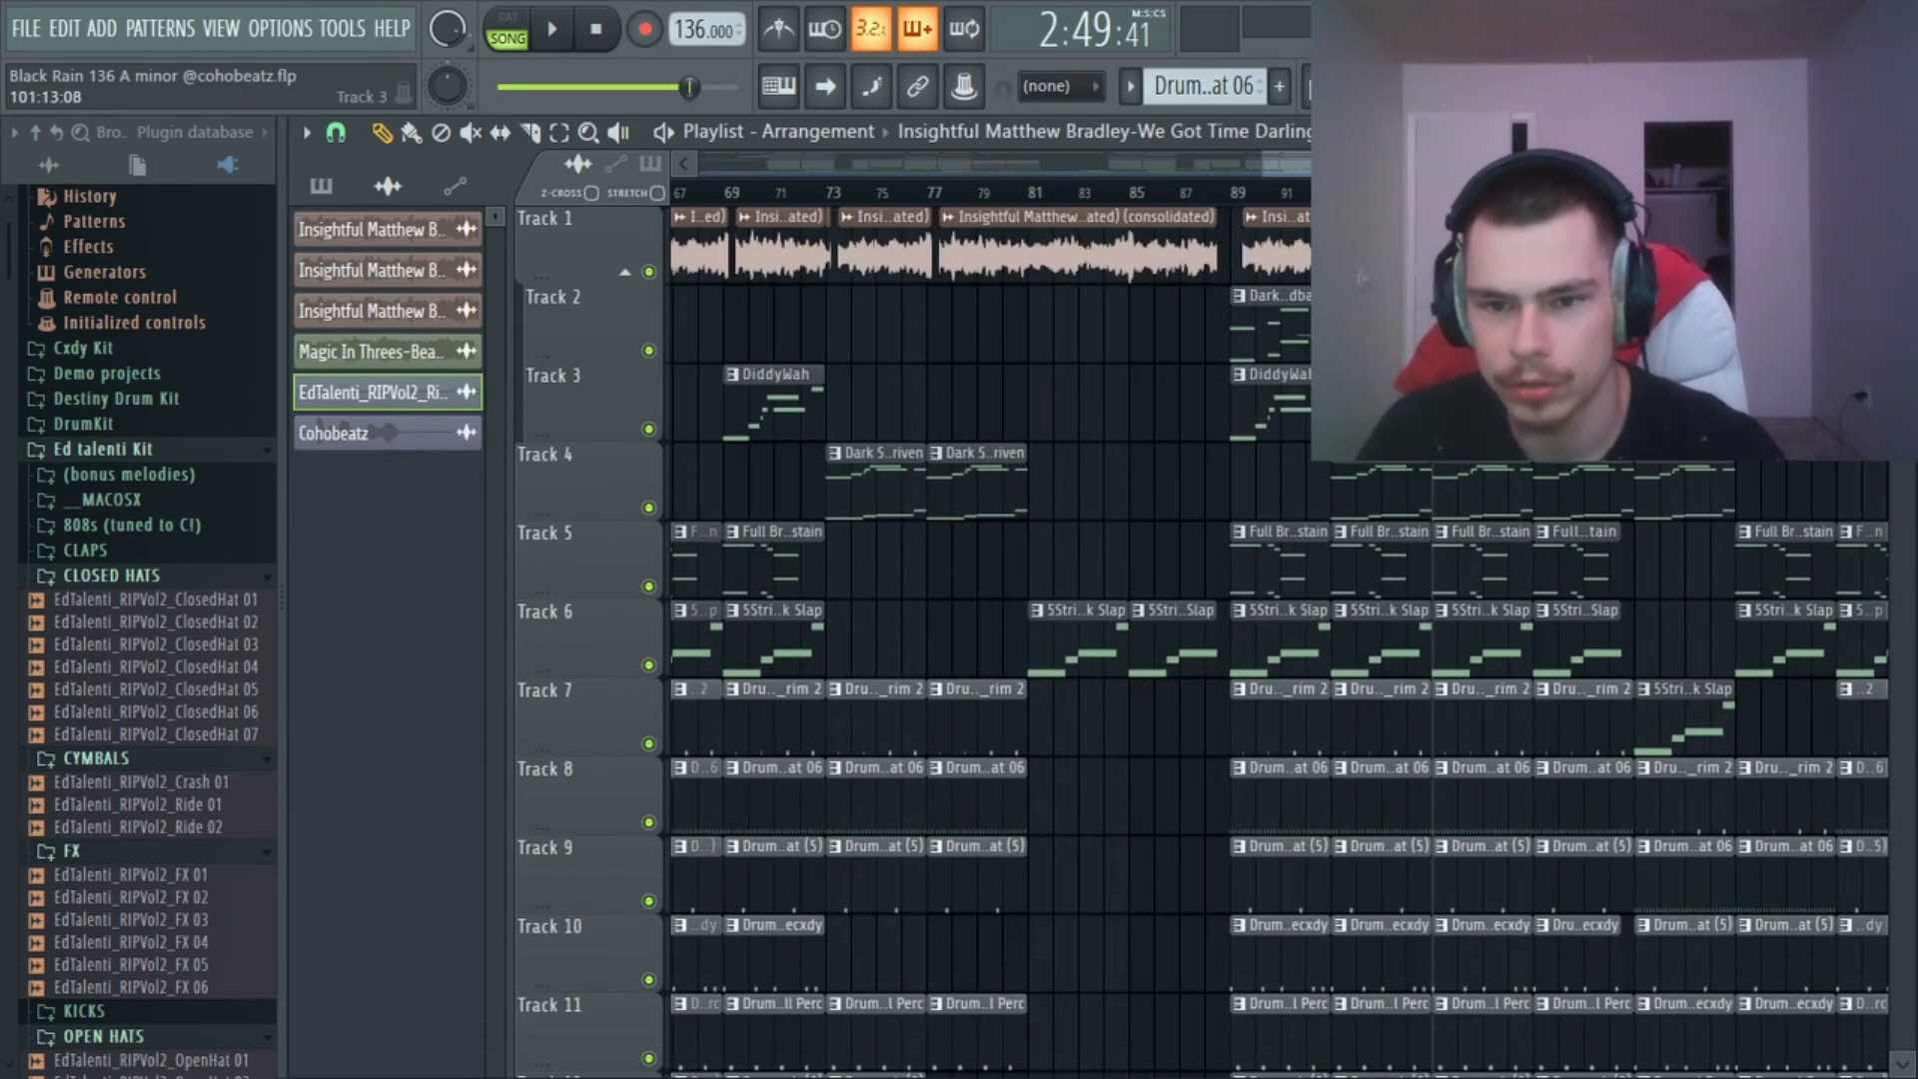
scroll(1549, 250, "up", 3)
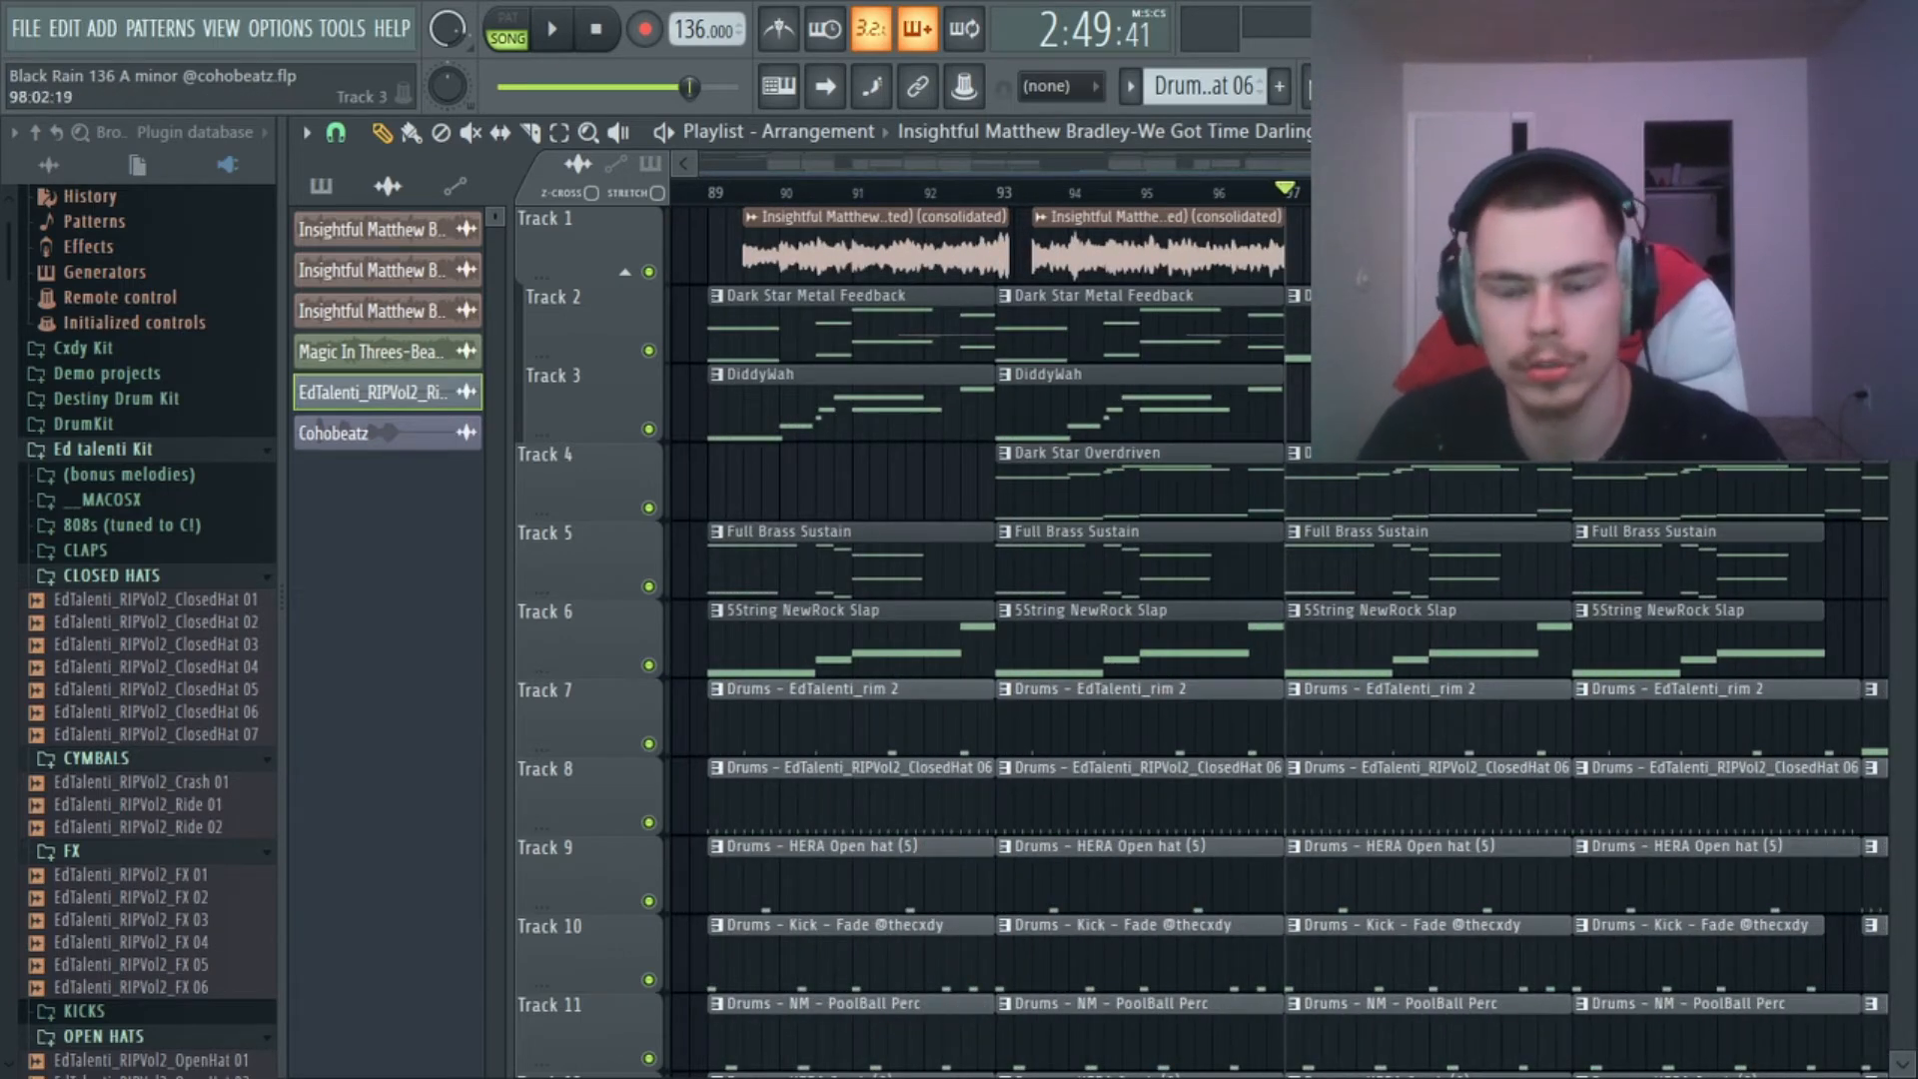
scroll(1598, 250, "down", 3)
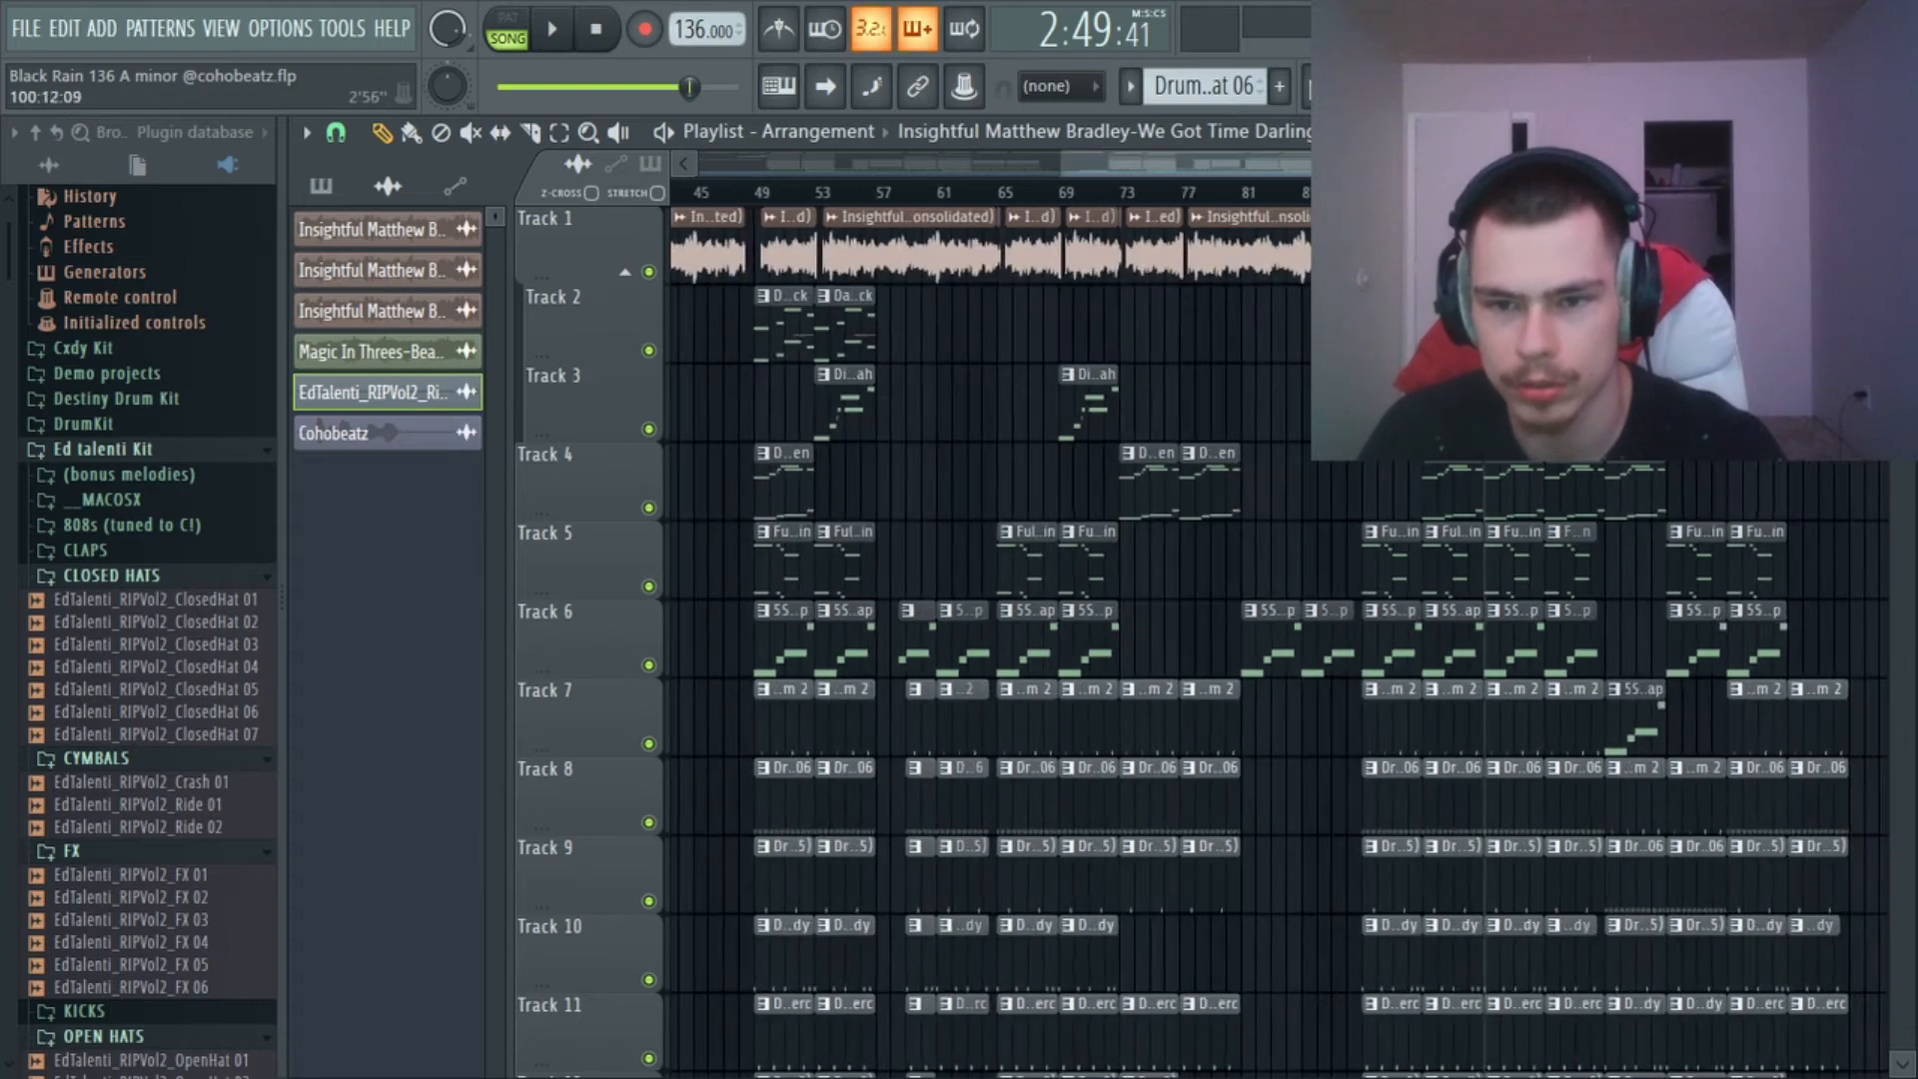
scroll(1657, 249, "down", 3)
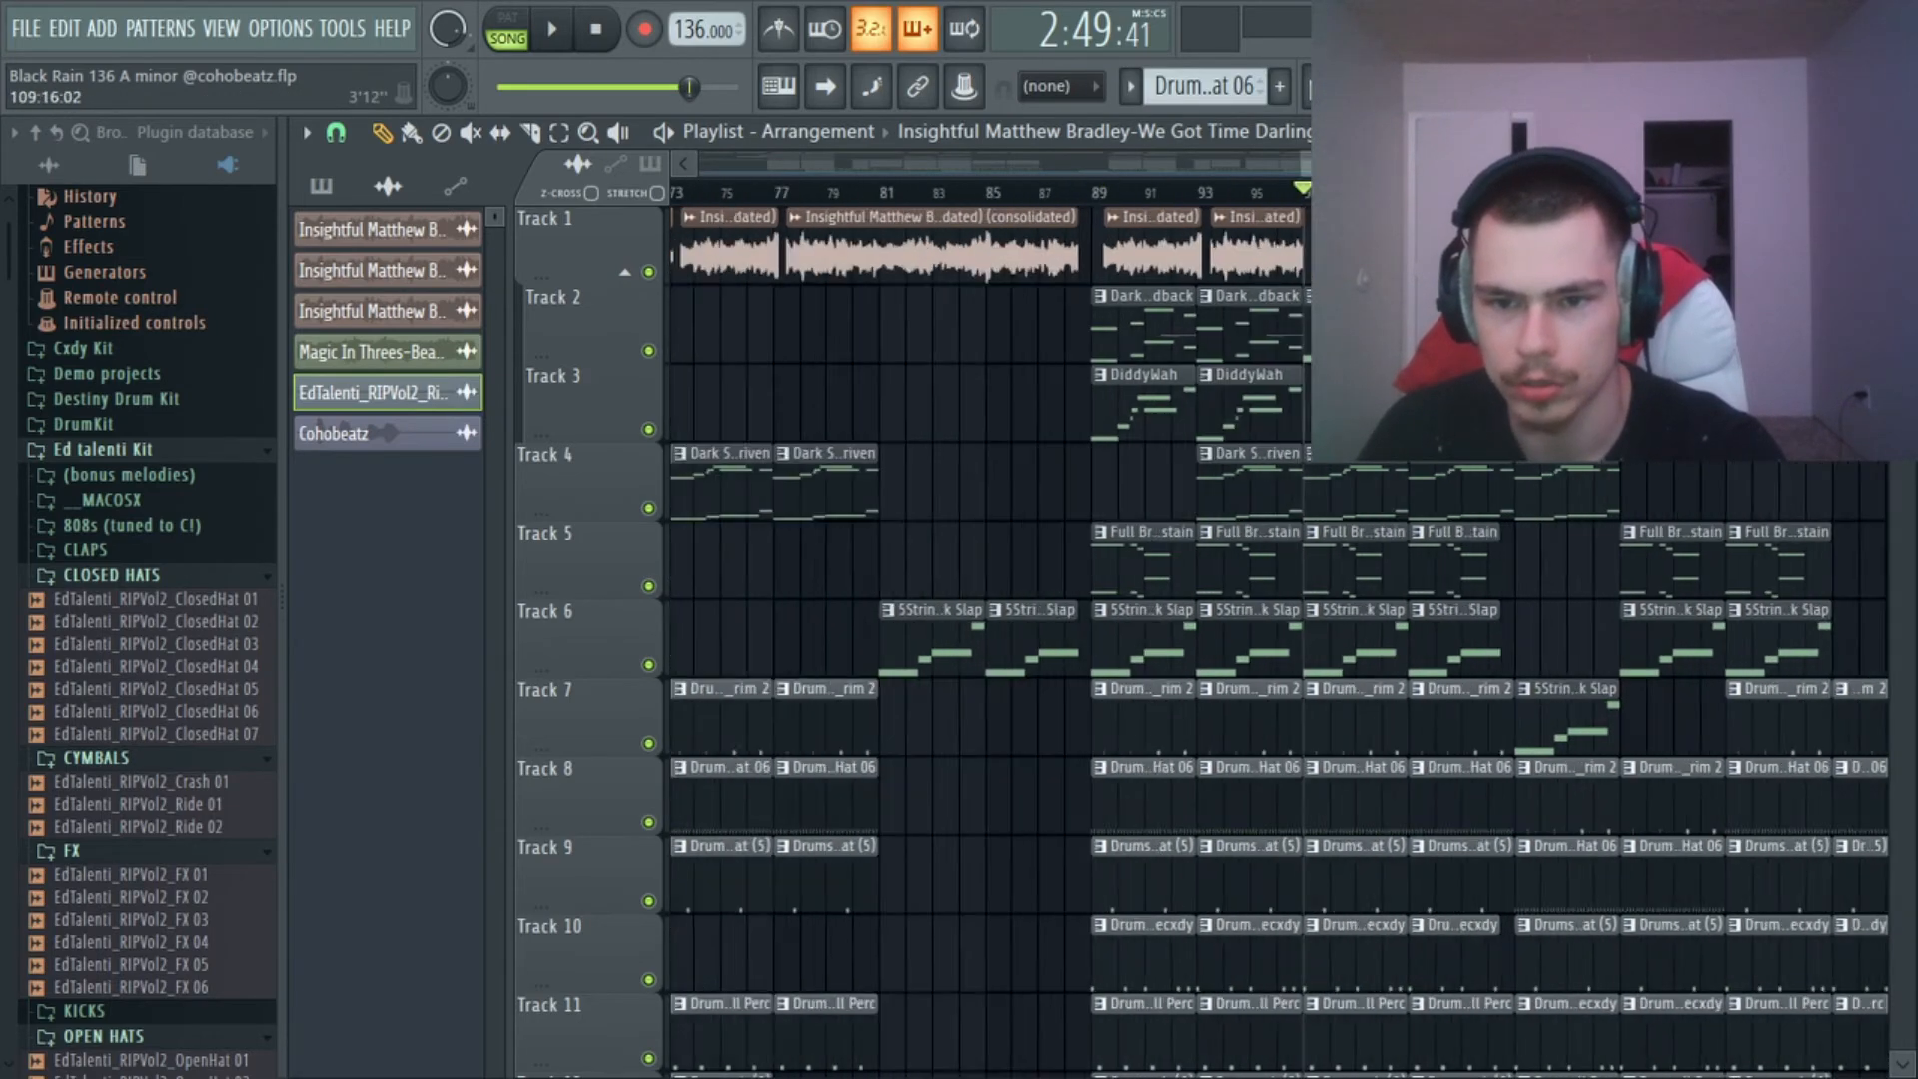
scroll(1657, 249, "down", 5)
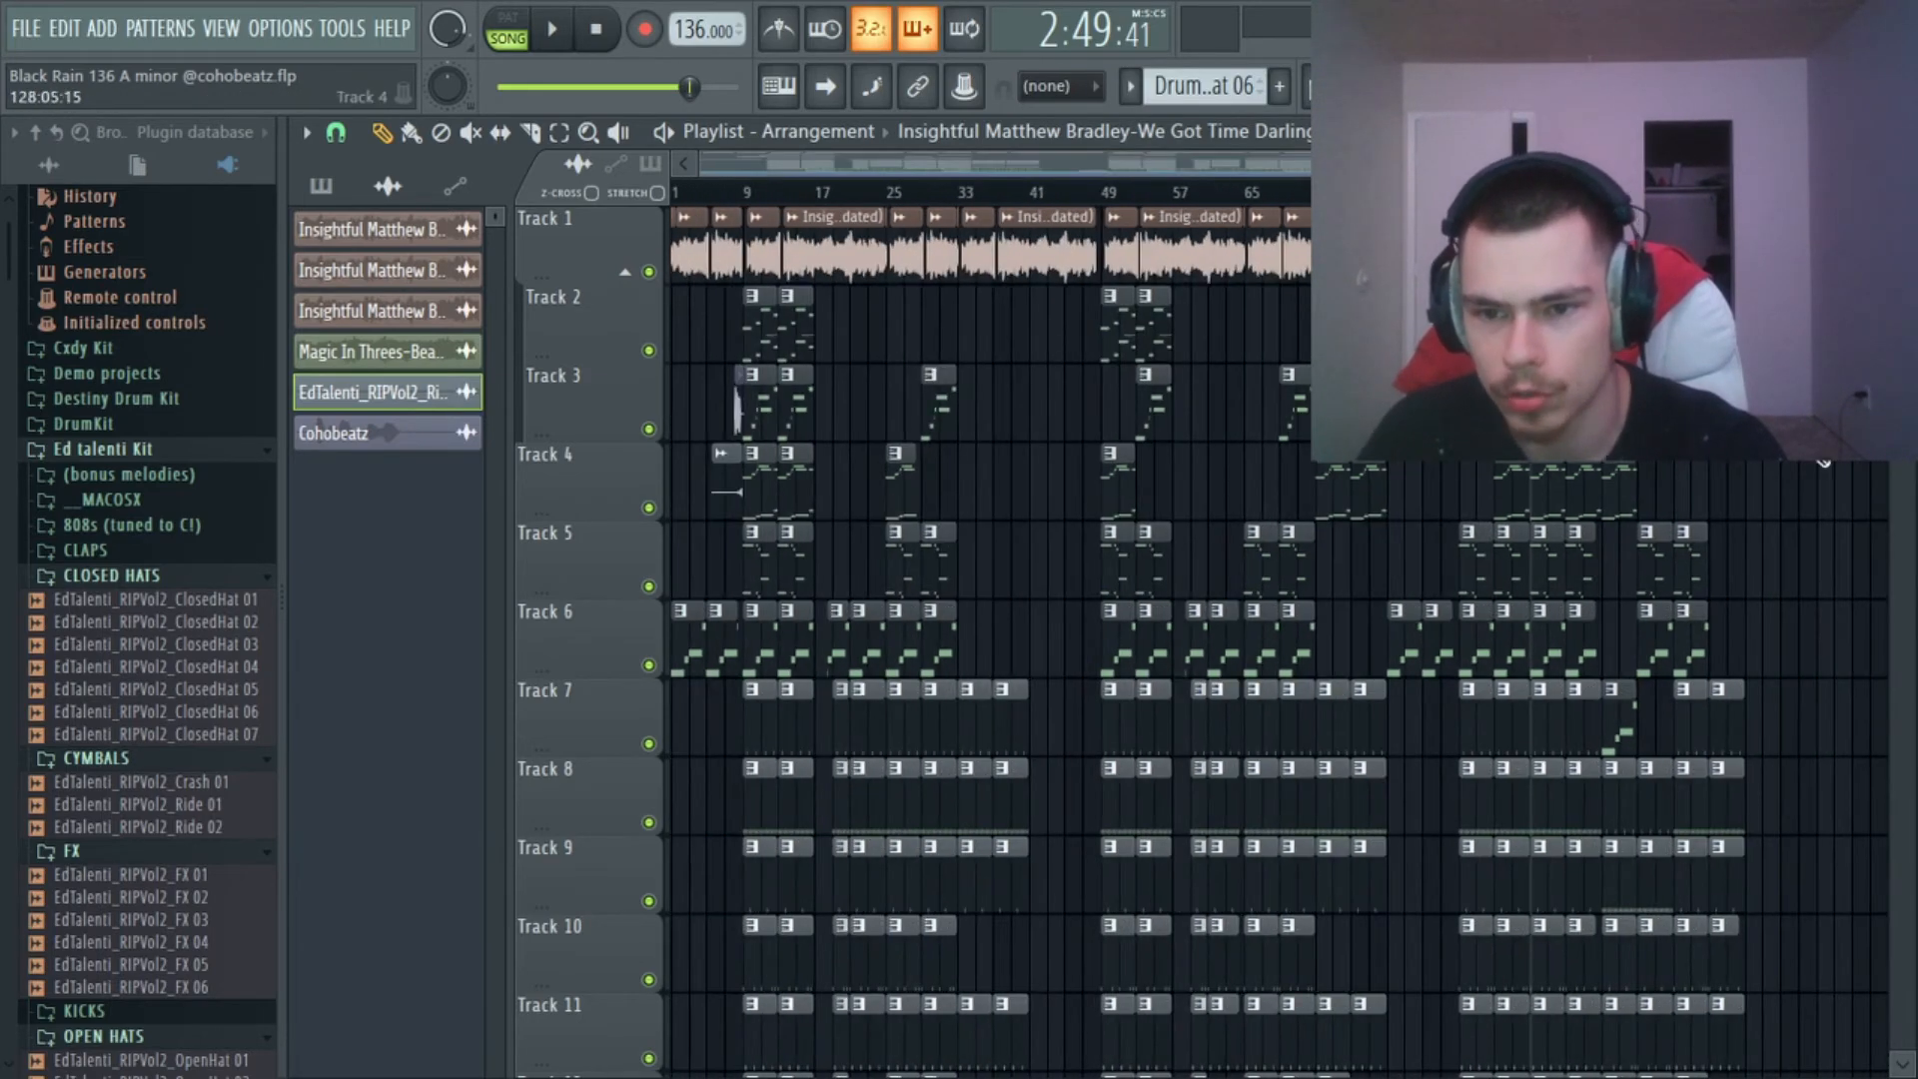
scroll(1682, 681, "down", 6)
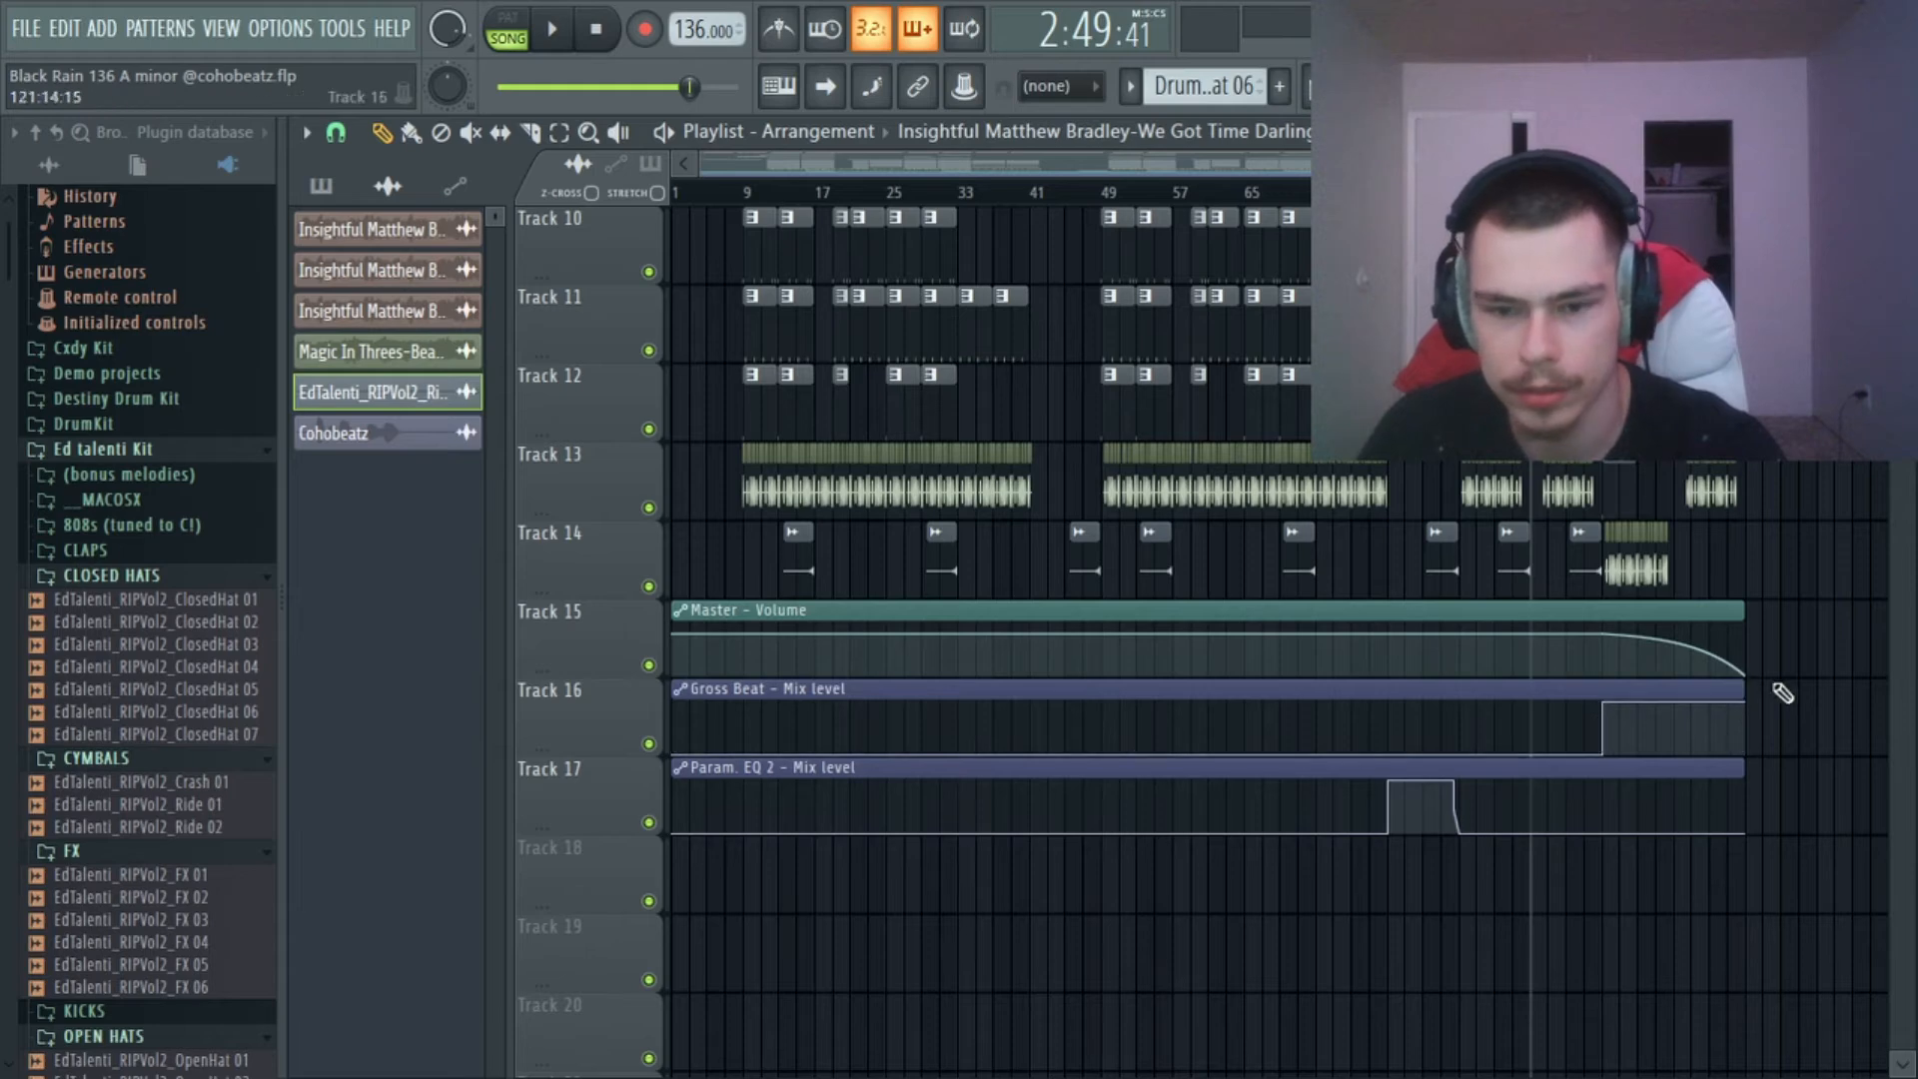
Play the final section from bar 89 into the fade-out, checking the instrument, drum and automation tracks, and stop.
scroll(1820, 685, "up", 6)
left_click(1468, 192)
key("space")
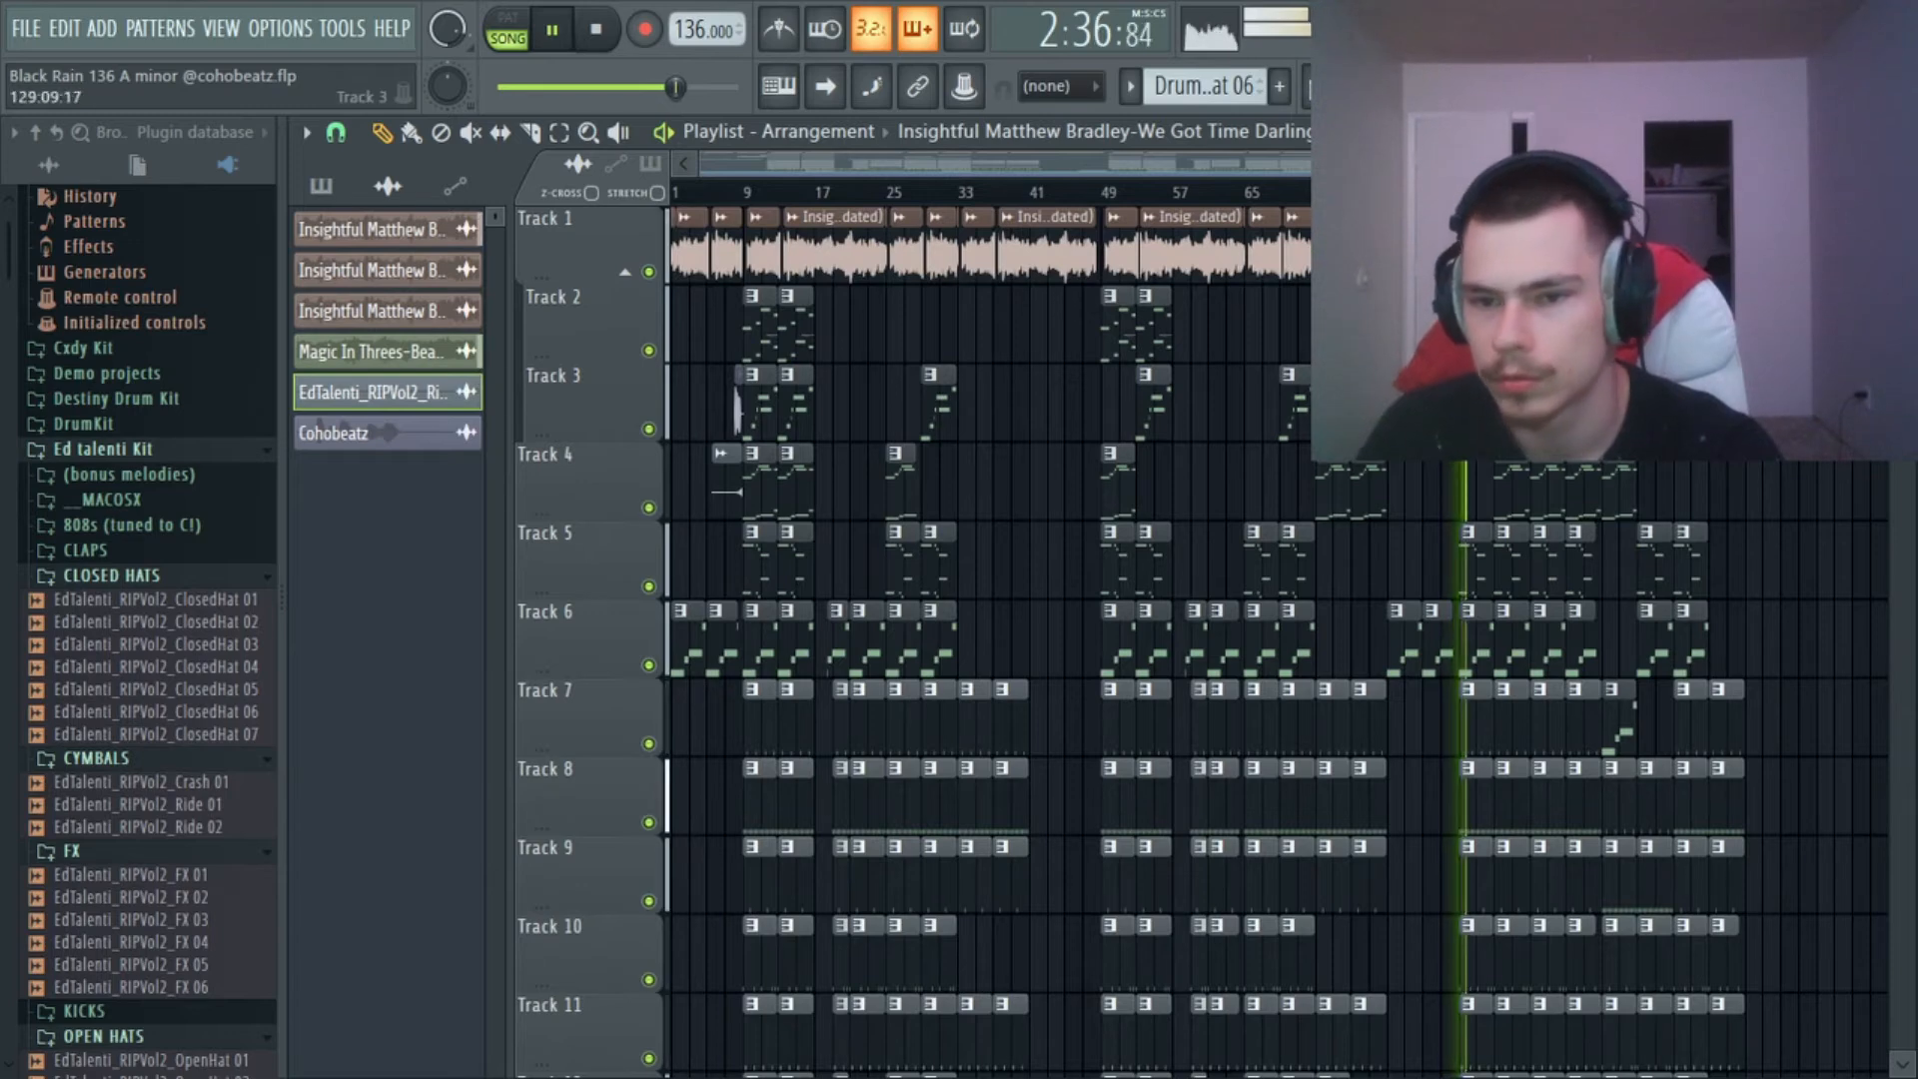
scroll(1808, 400, "down", 3)
scroll(1807, 399, "up", 3)
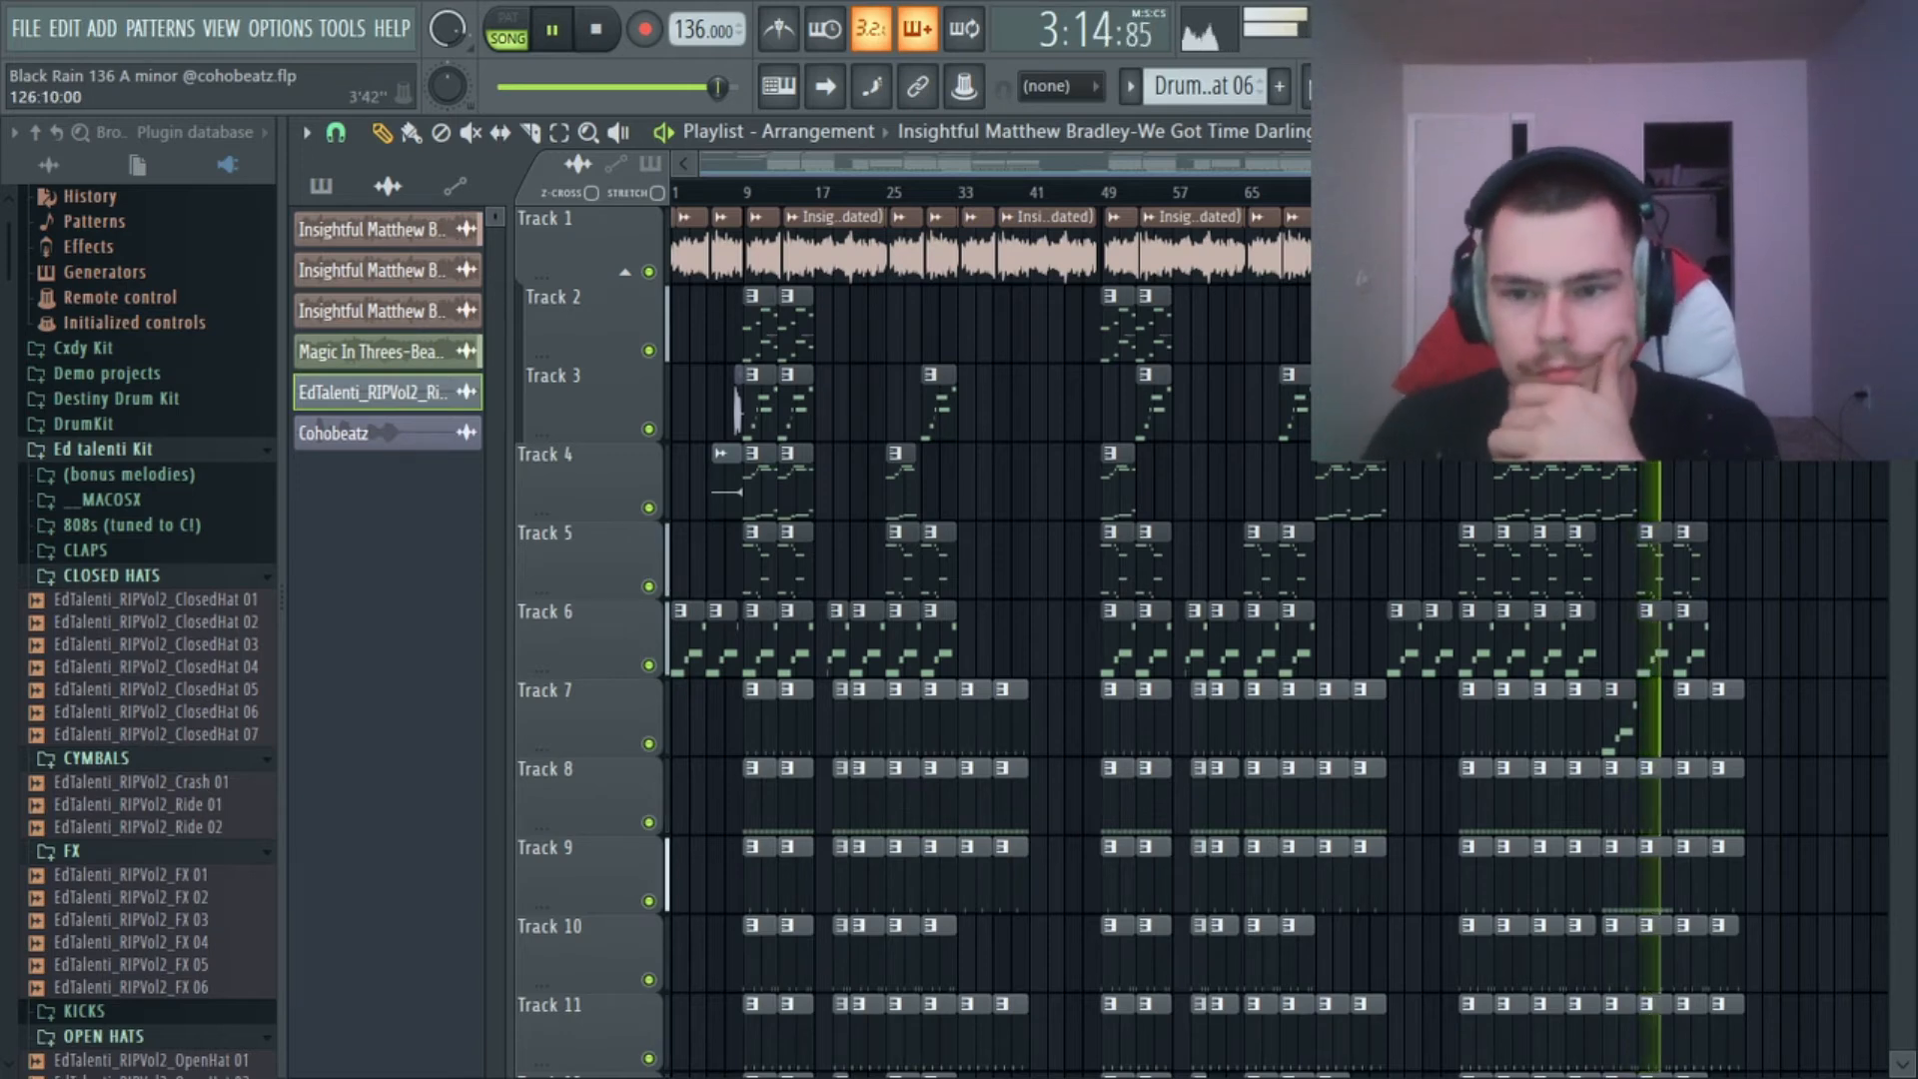
scroll(900, 400, "down", 5)
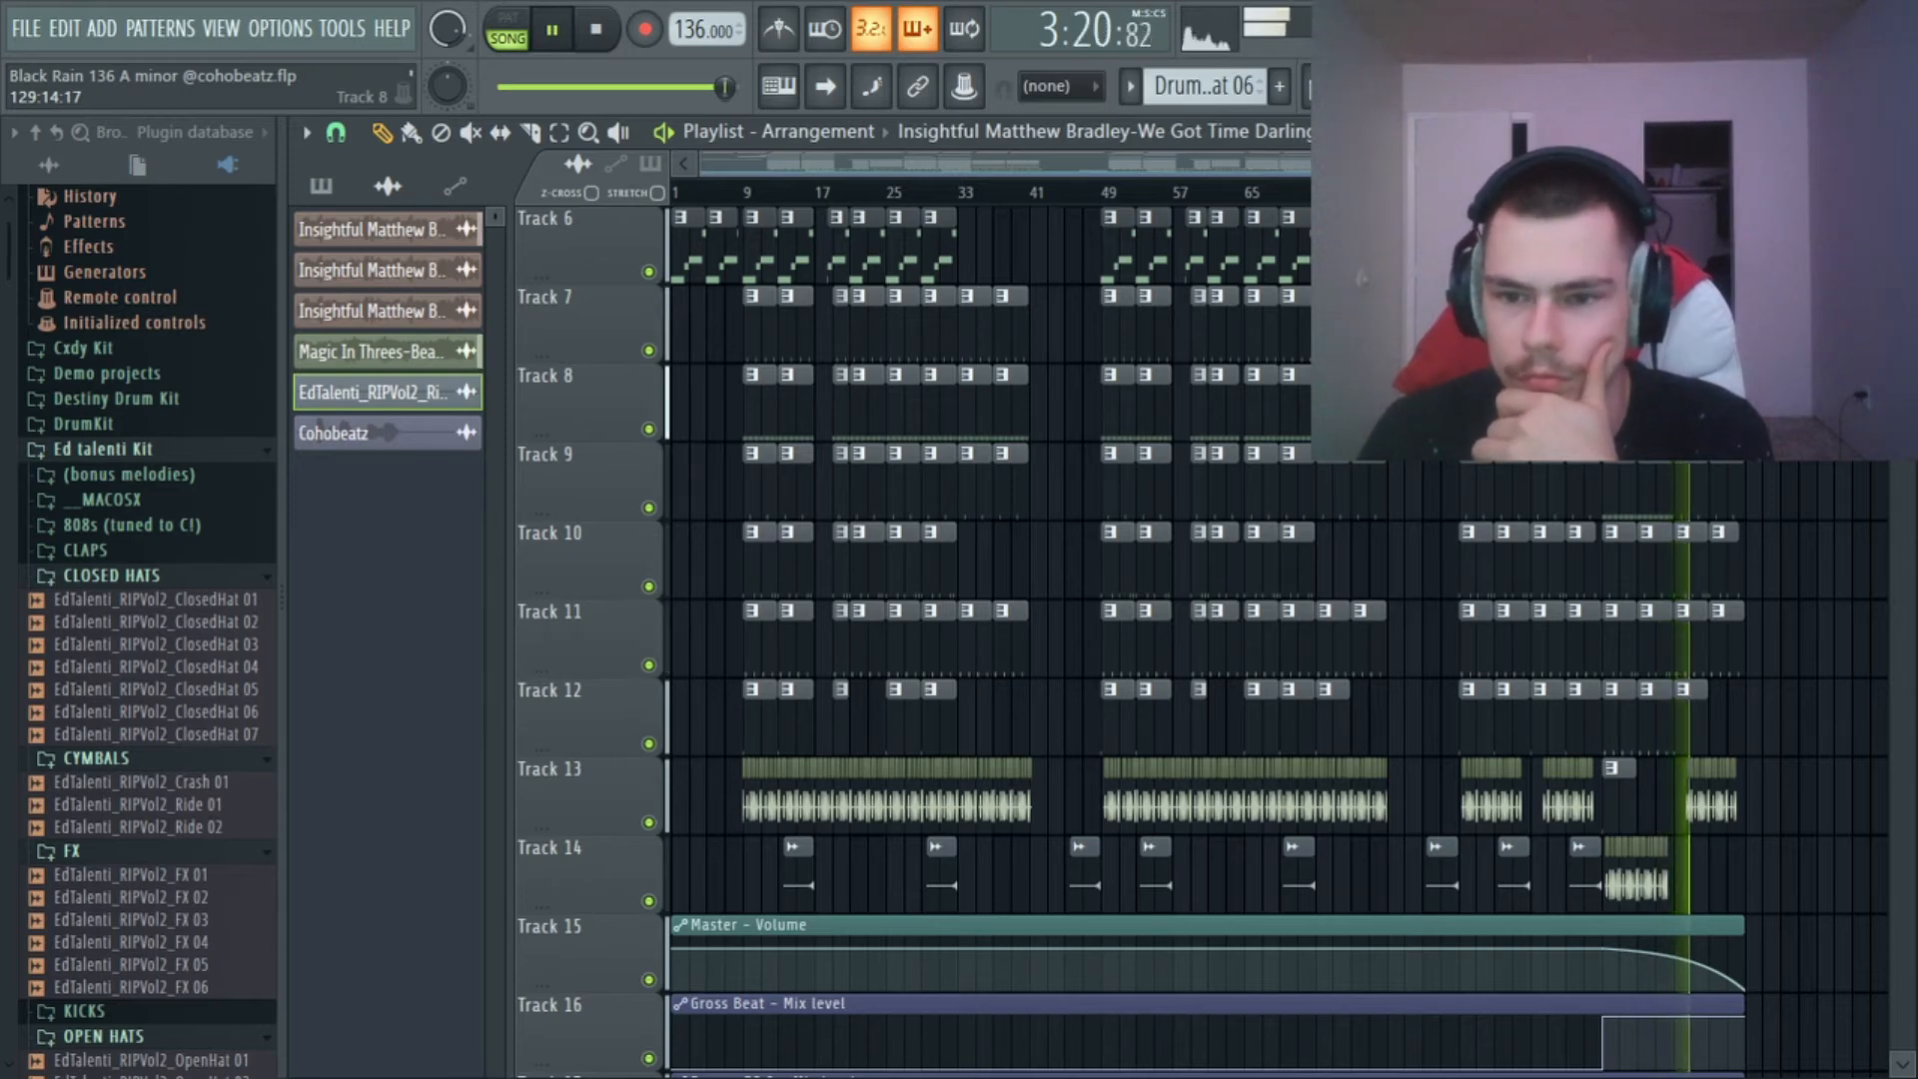
scroll(1099, 640, "up", 4)
scroll(1099, 639, "up", 1)
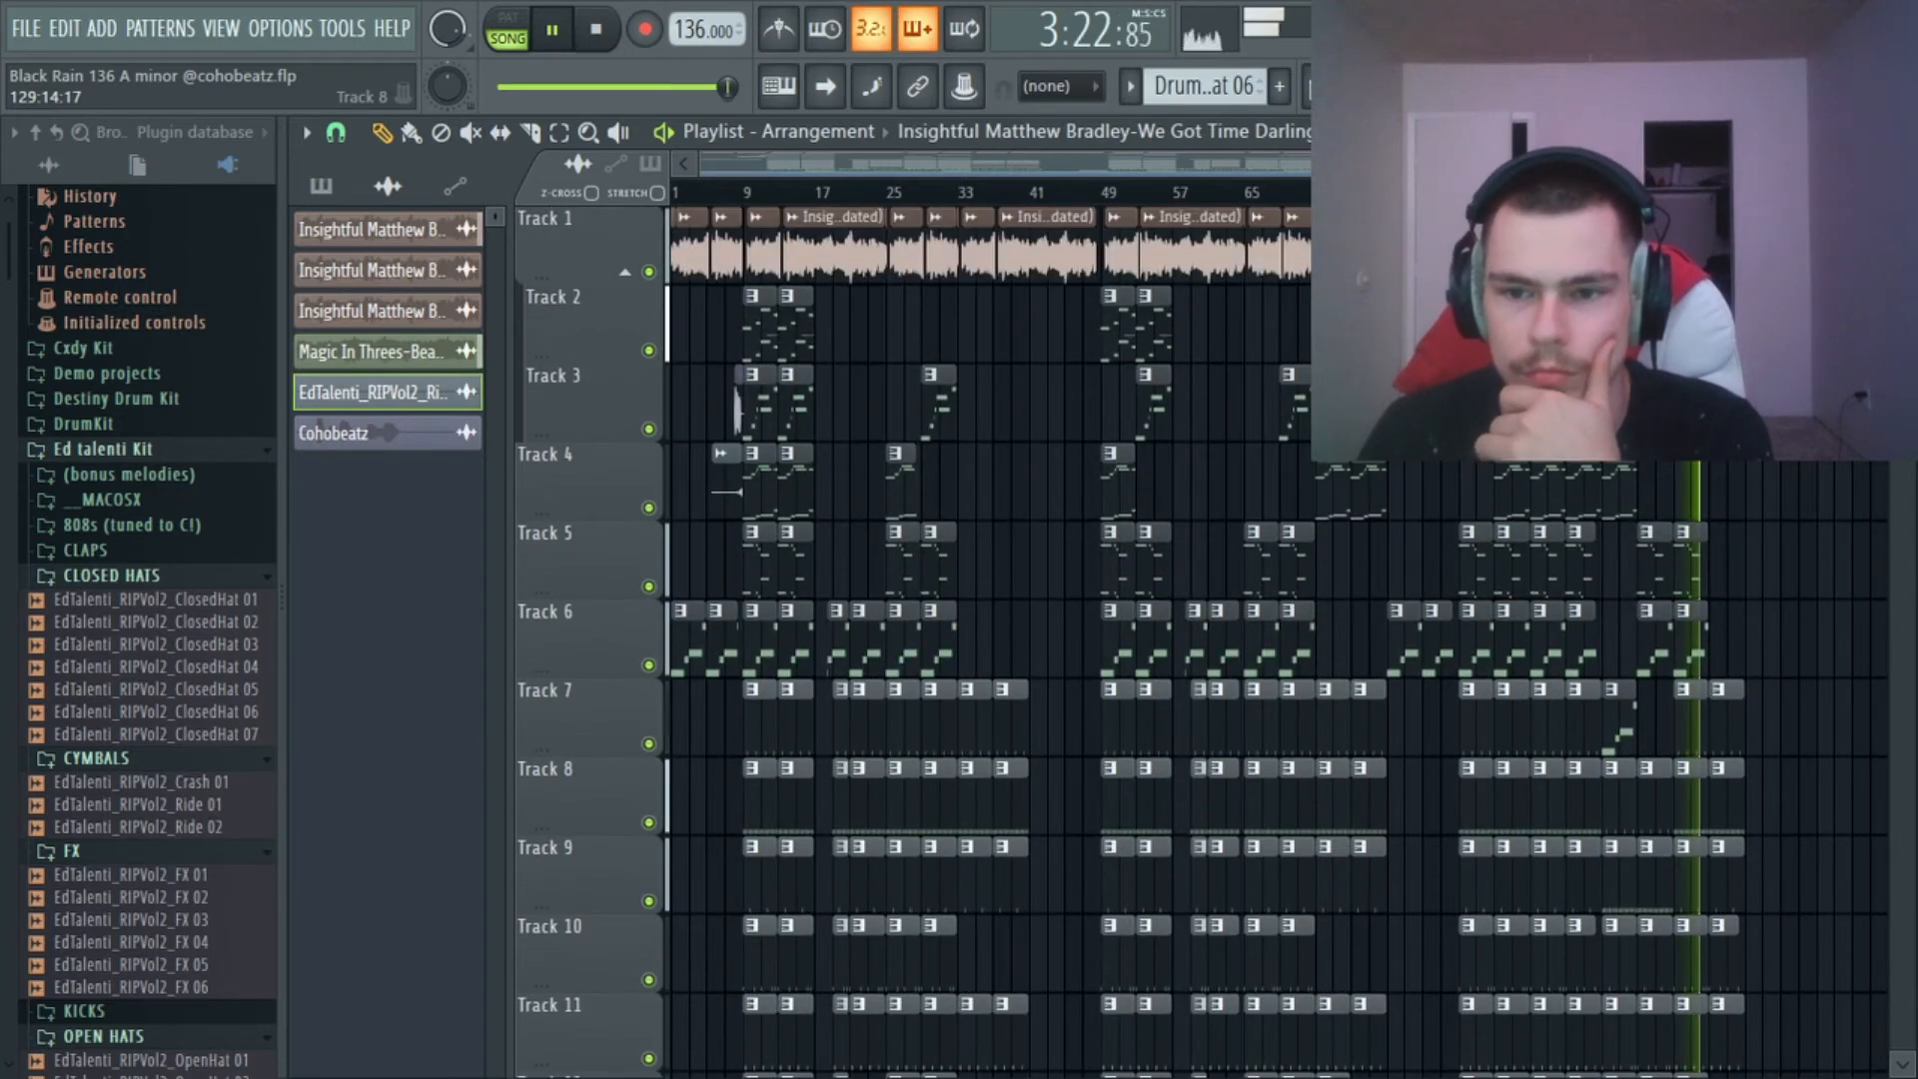
scroll(1099, 639, "down", 2)
scroll(1099, 639, "down", 4)
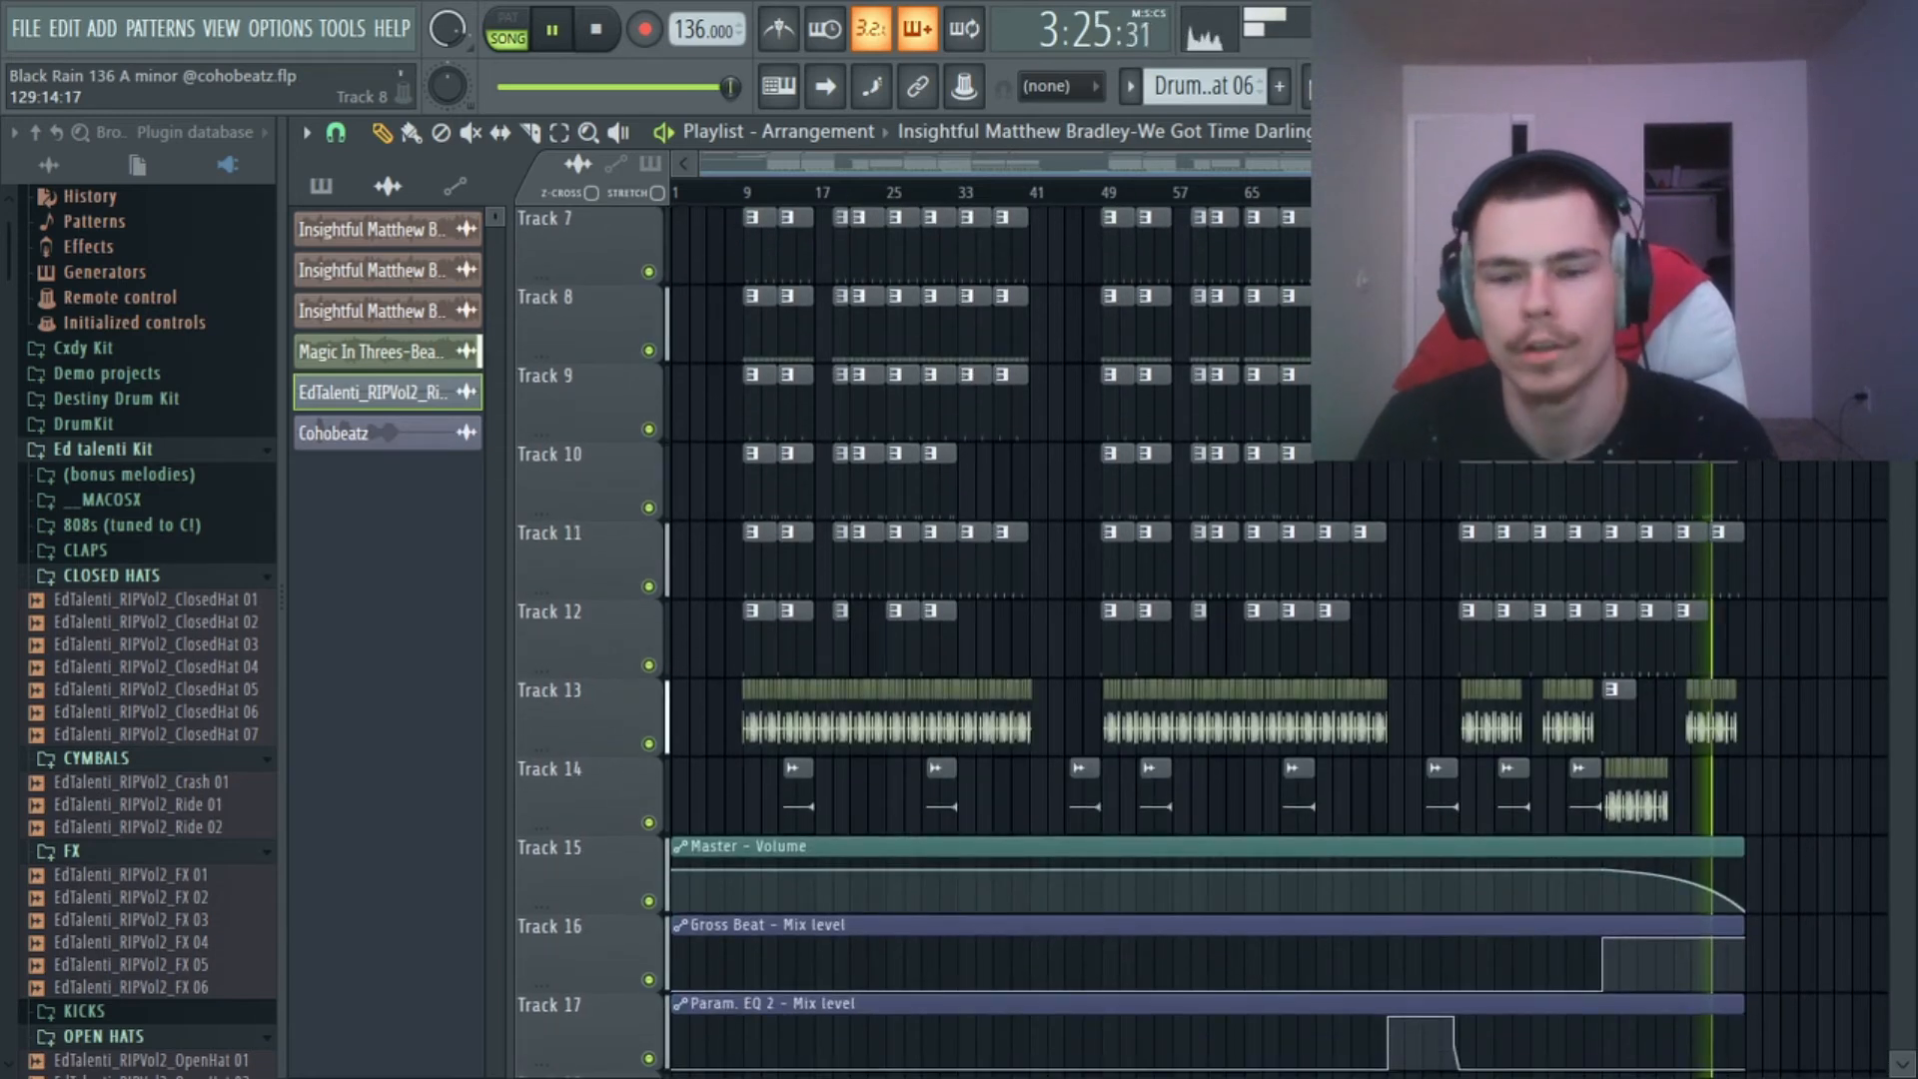
key("space")
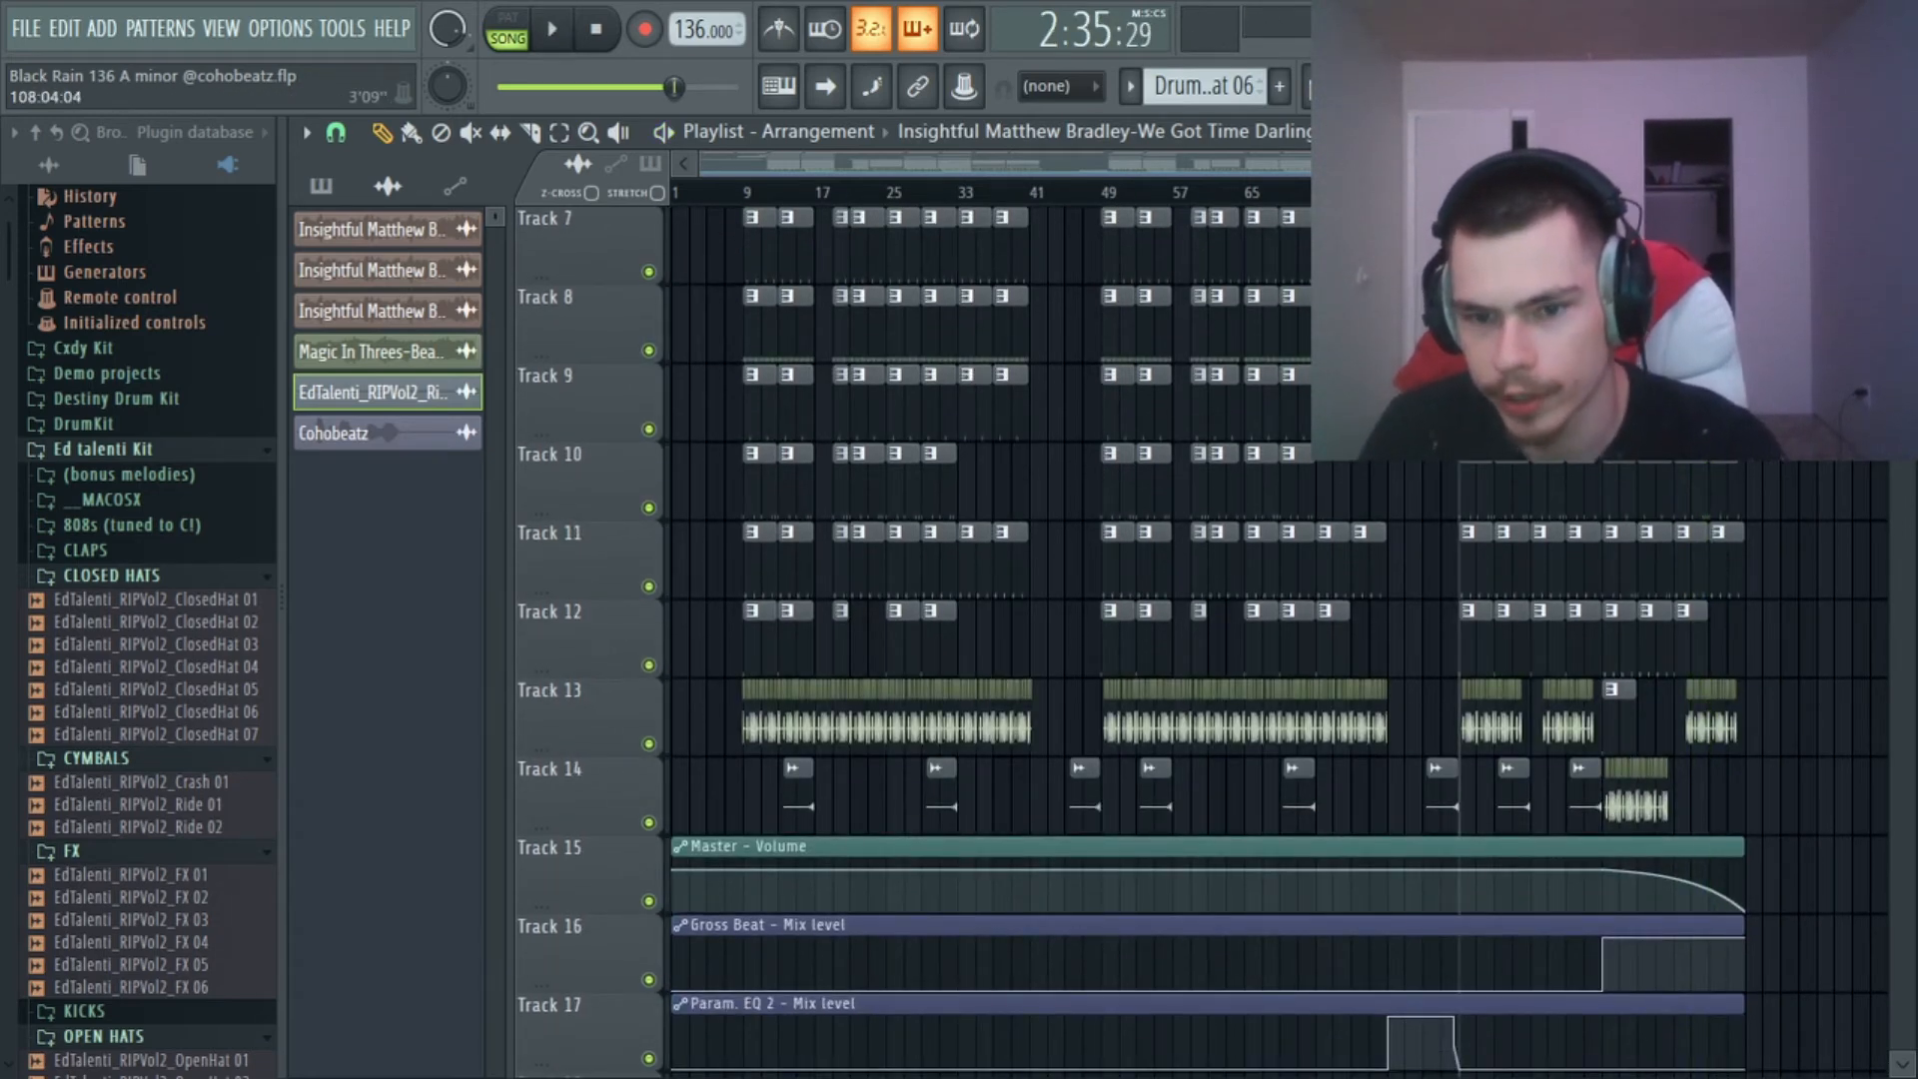
Return the playback position to the start of the song and bring the opening bars into close view.
scroll(999, 600, "up", 6)
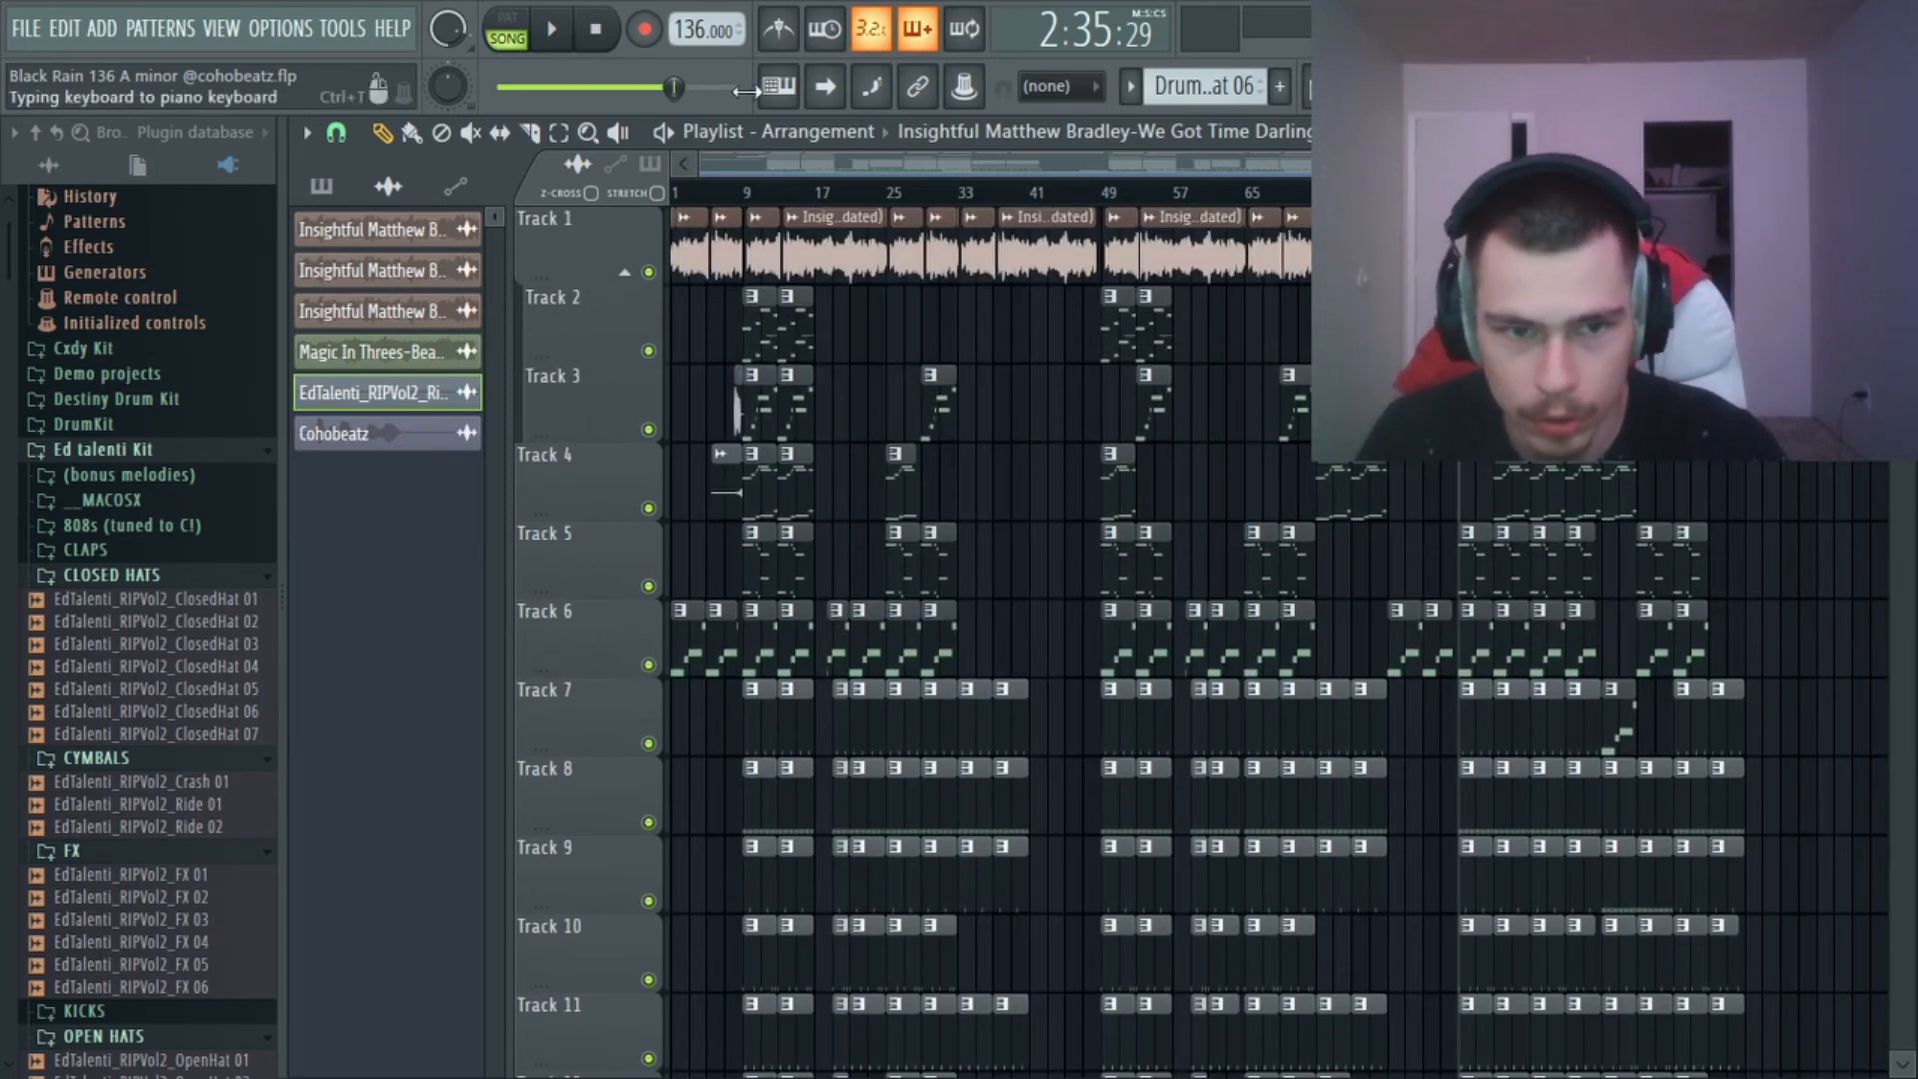
key("space")
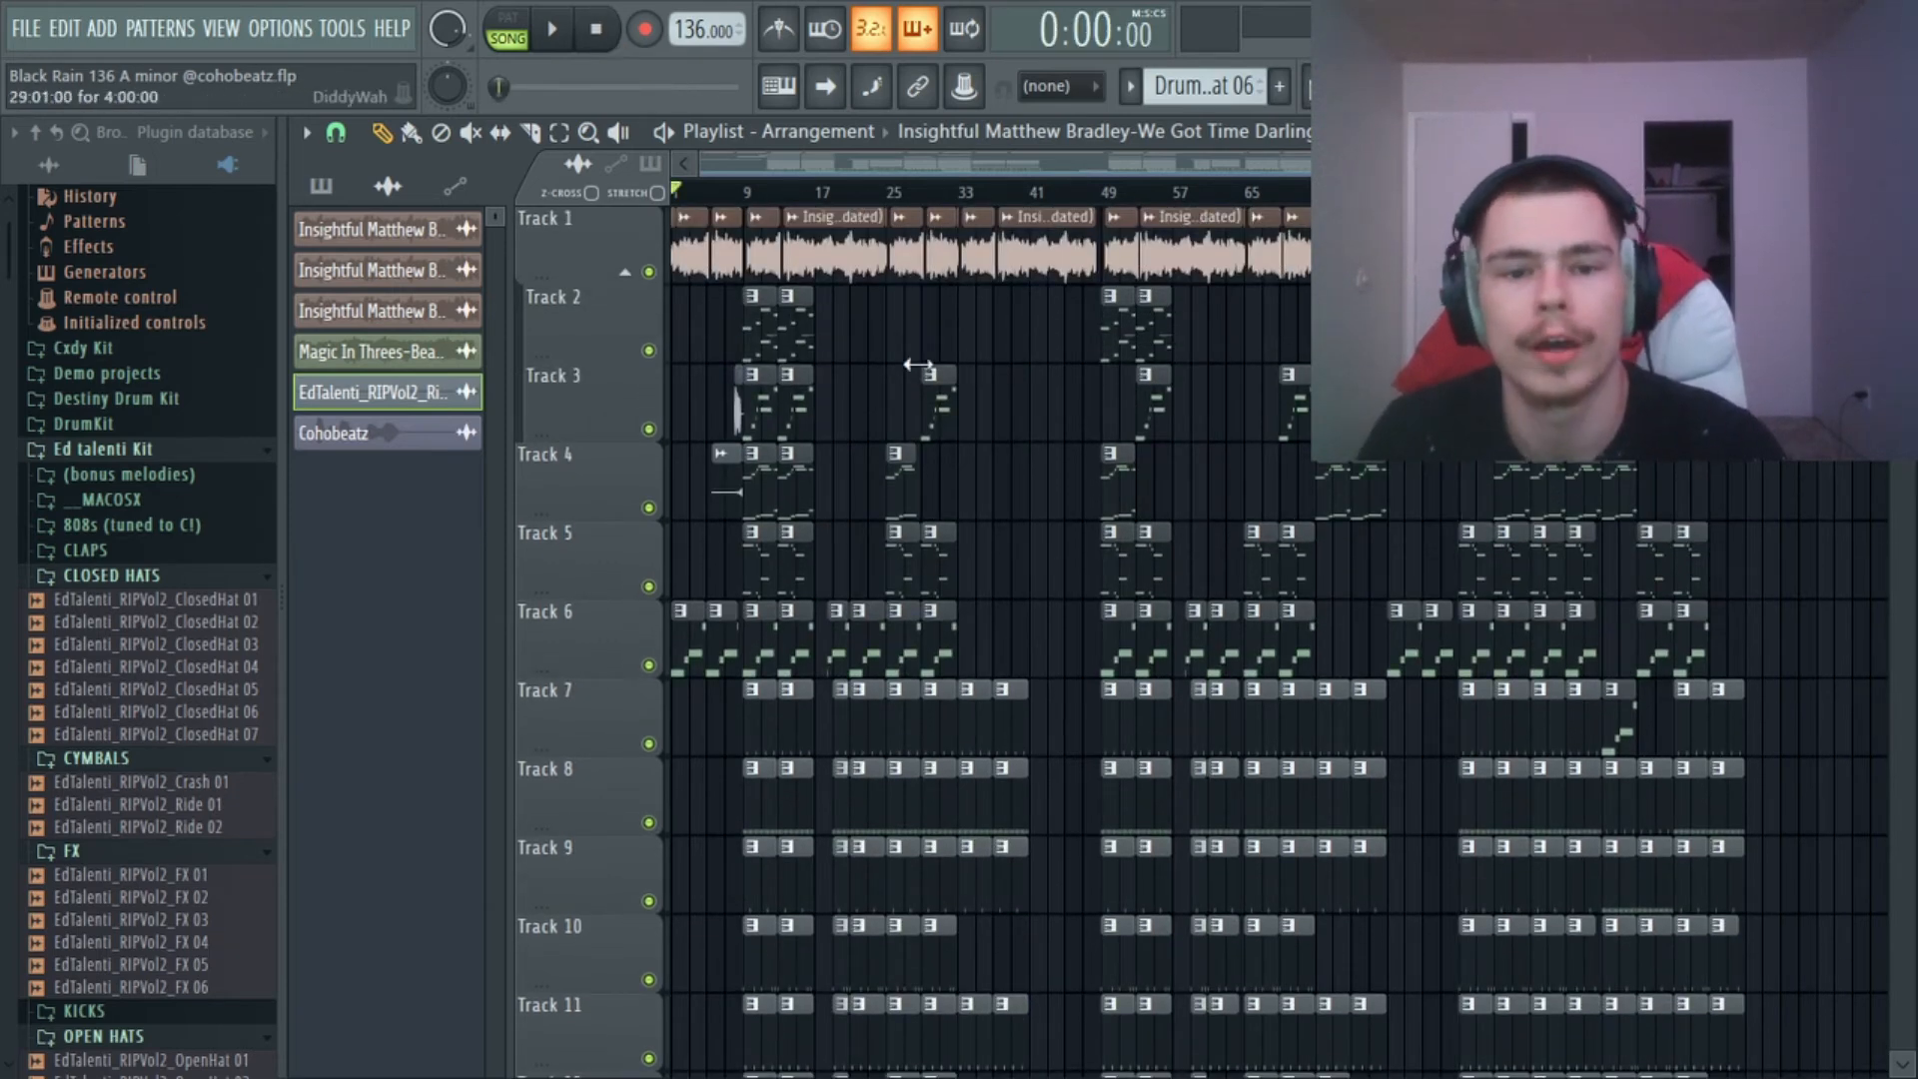
scroll(989, 160, "up", 5)
left_click_drag(998, 159, 702, 158)
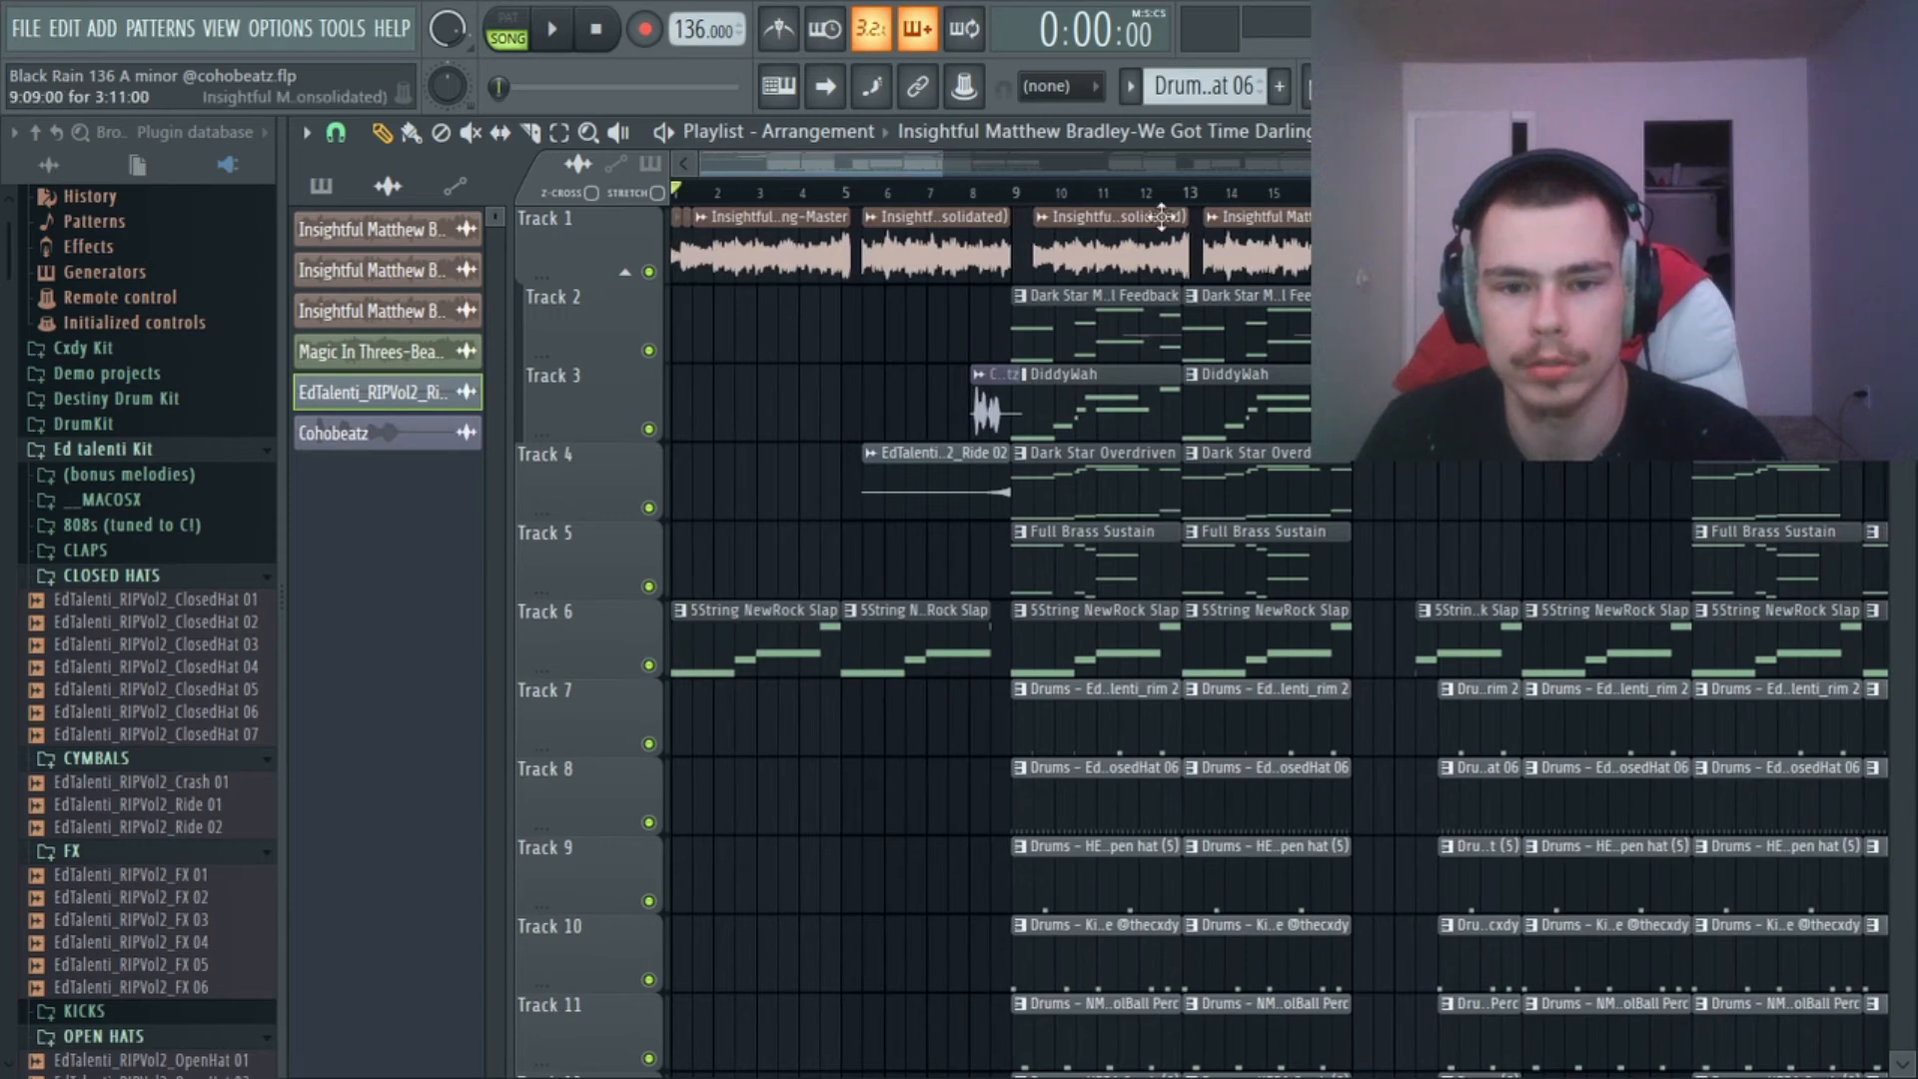
Show the mixer, select Insert 1 and inspect its Fruity parametric EQ 2 effects in slots 7 and 8.
left_click(1468, 86)
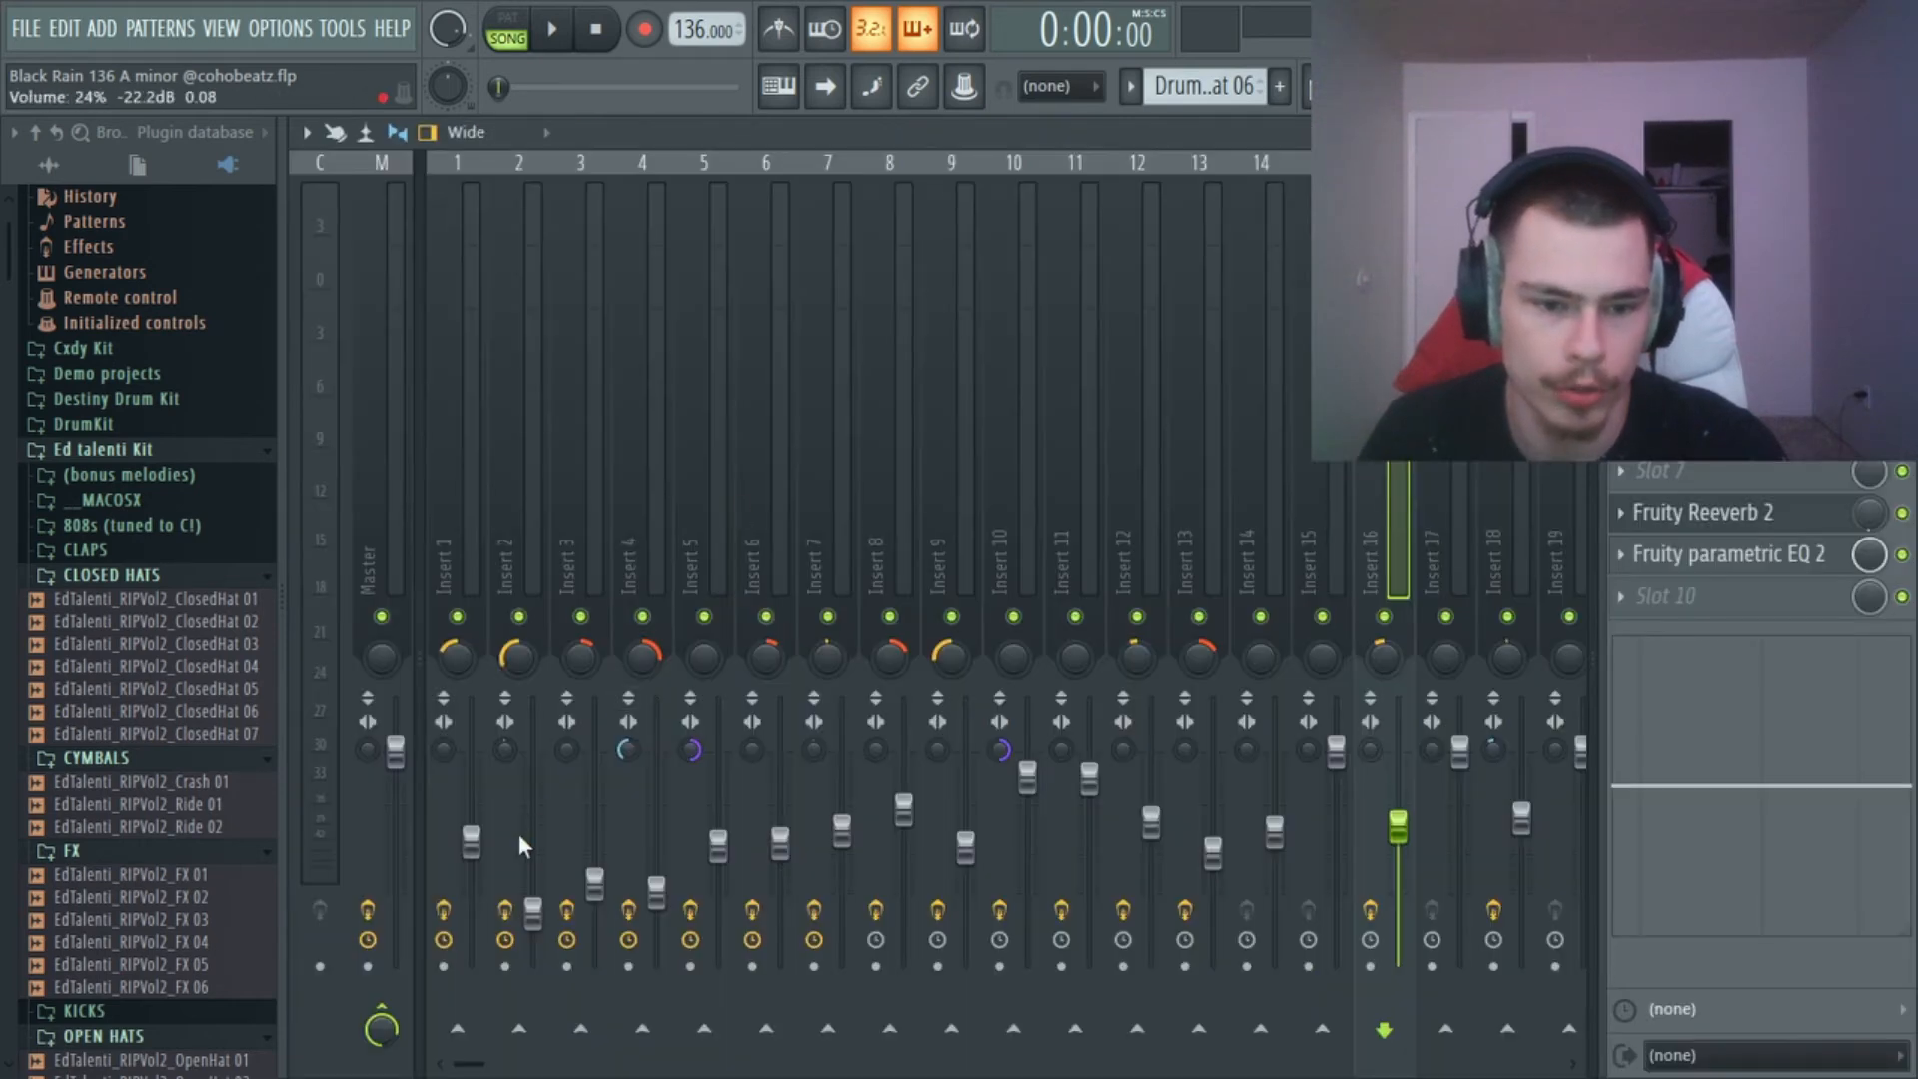
left_click(476, 844)
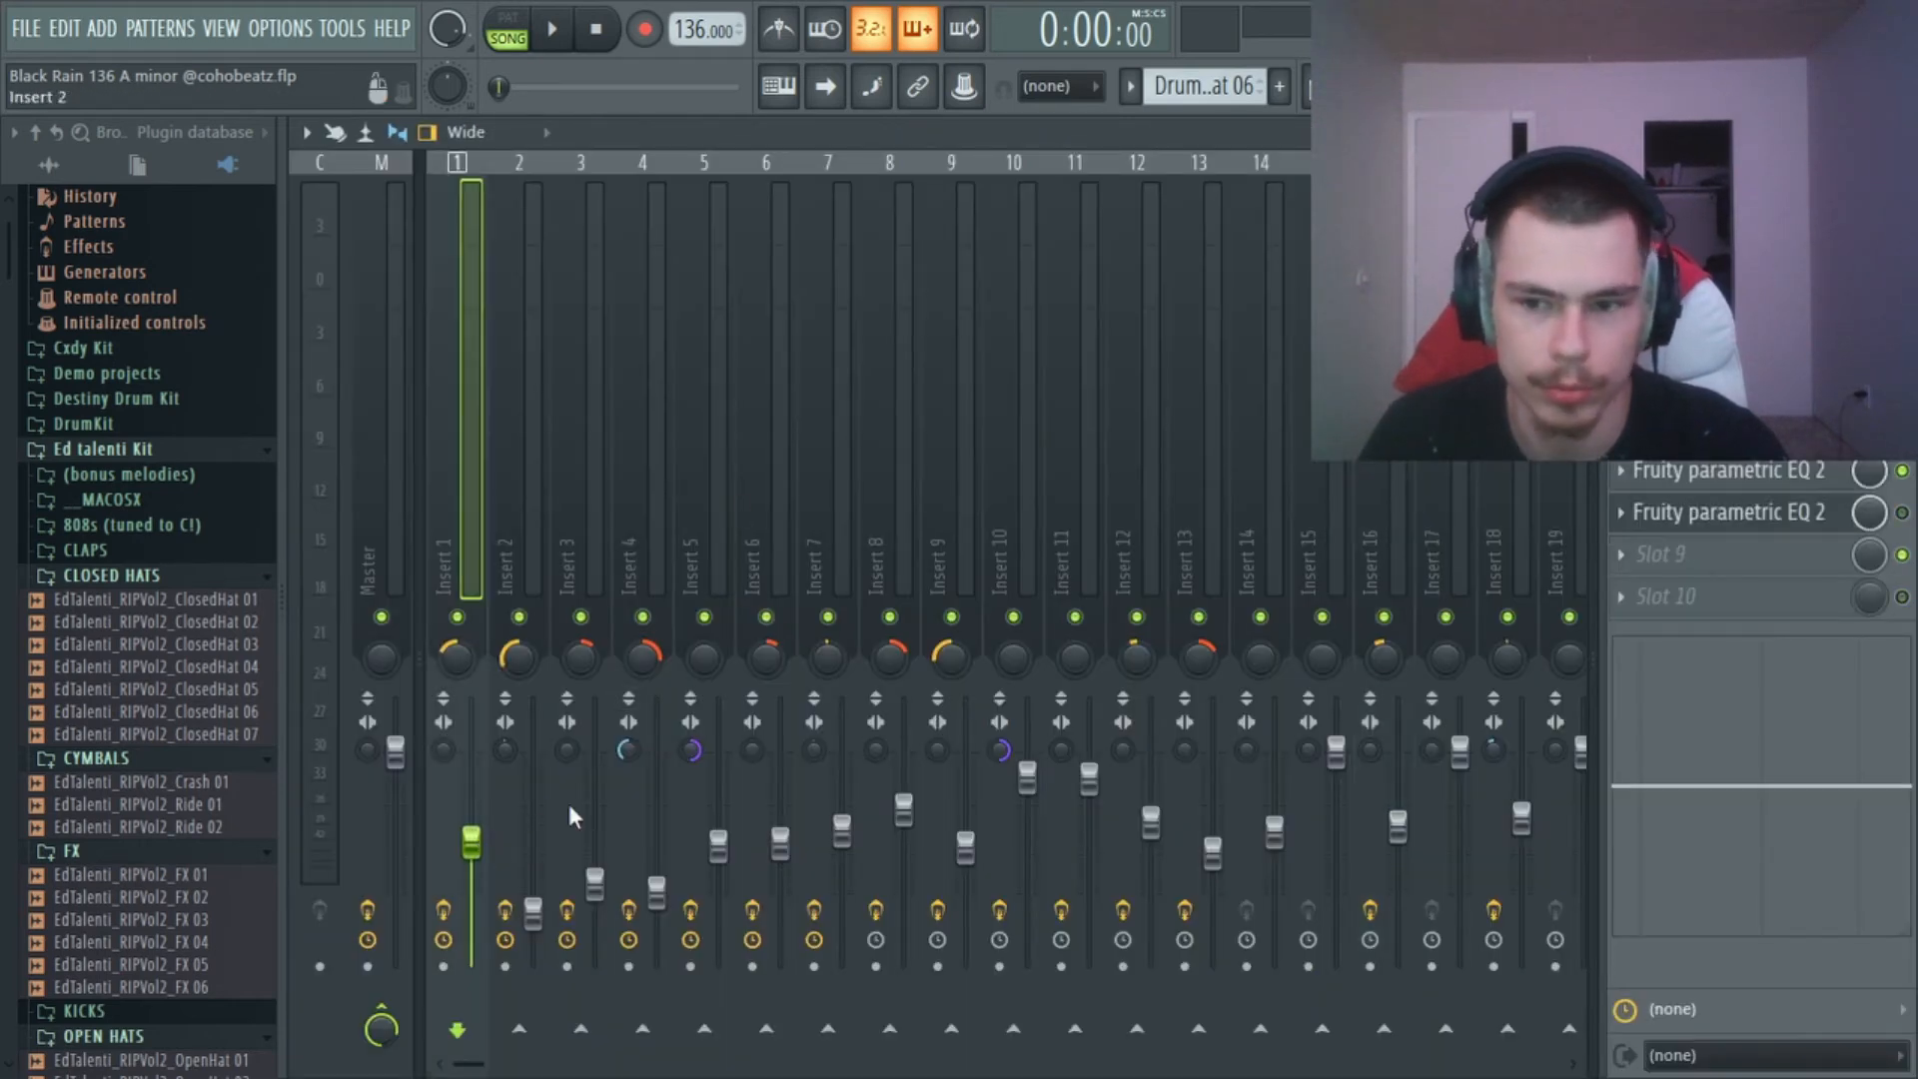
left_click(1750, 517)
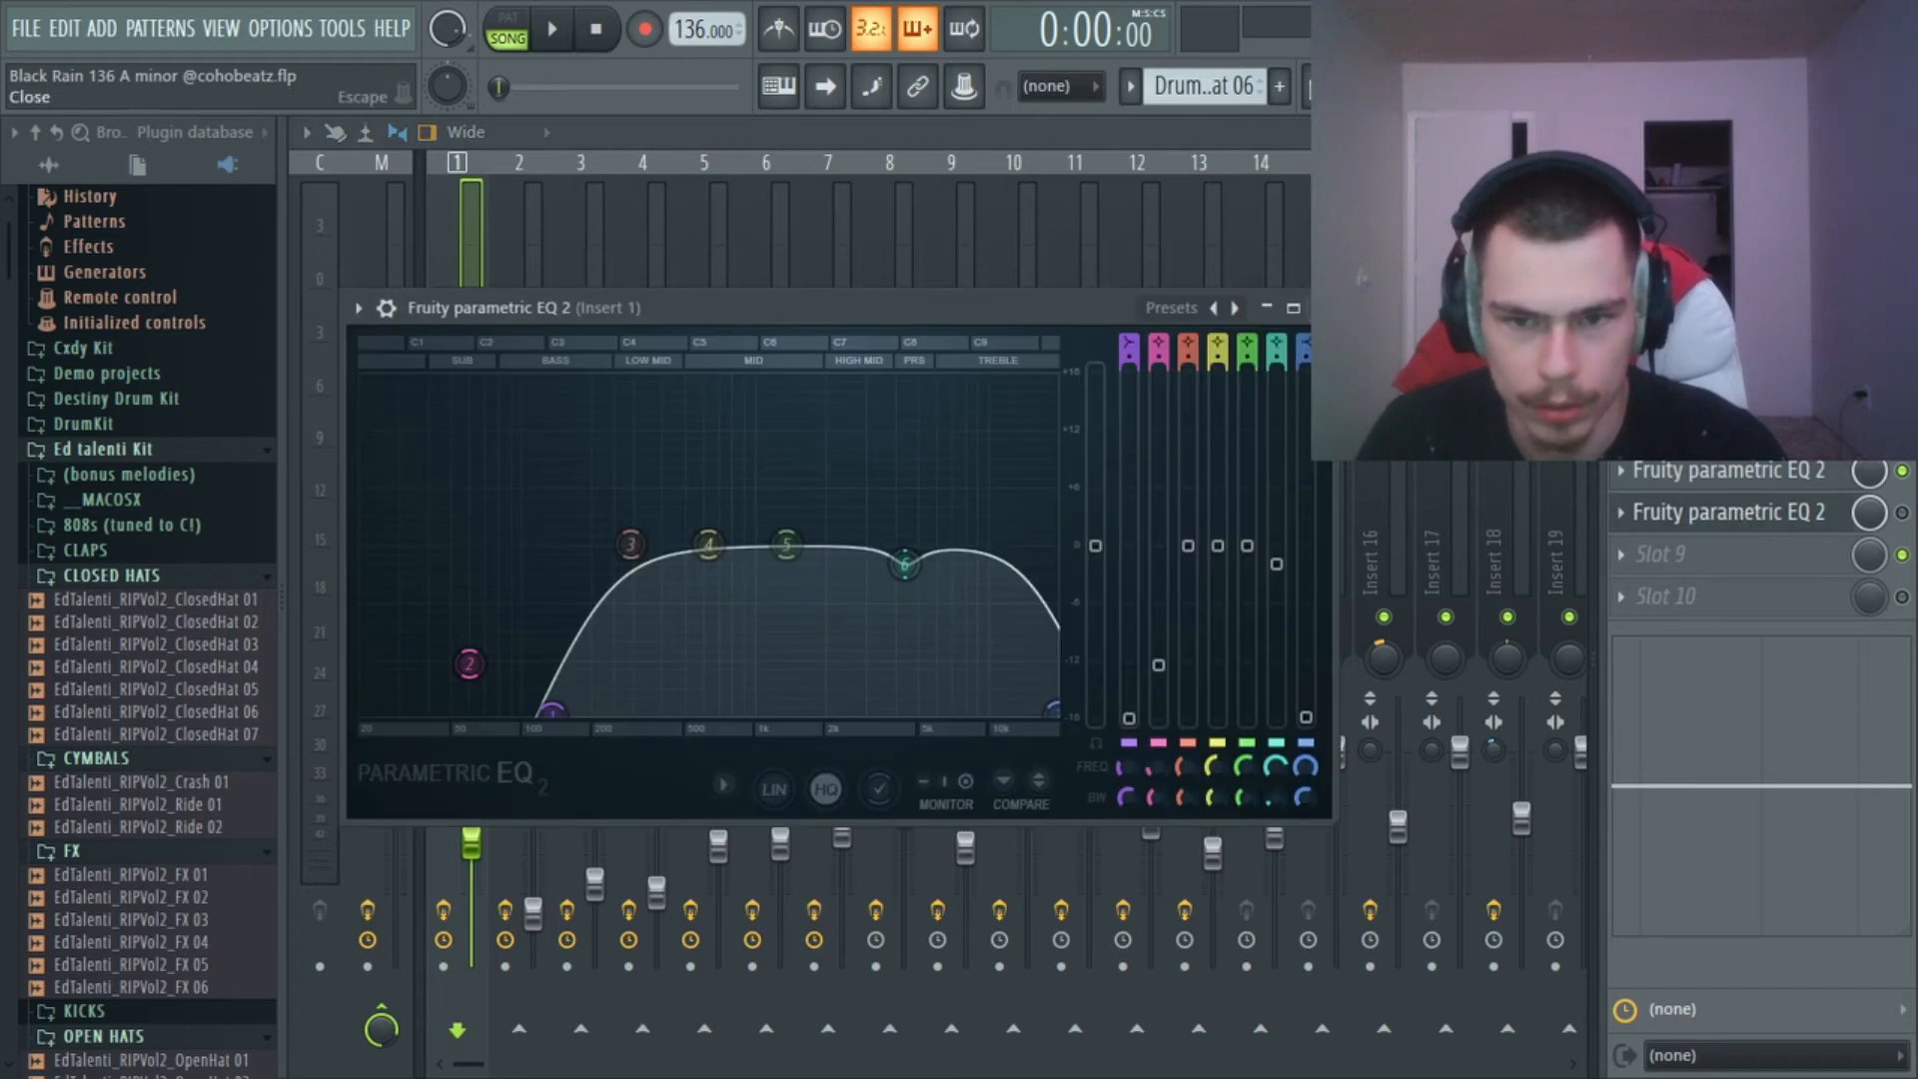
left_click(1749, 516)
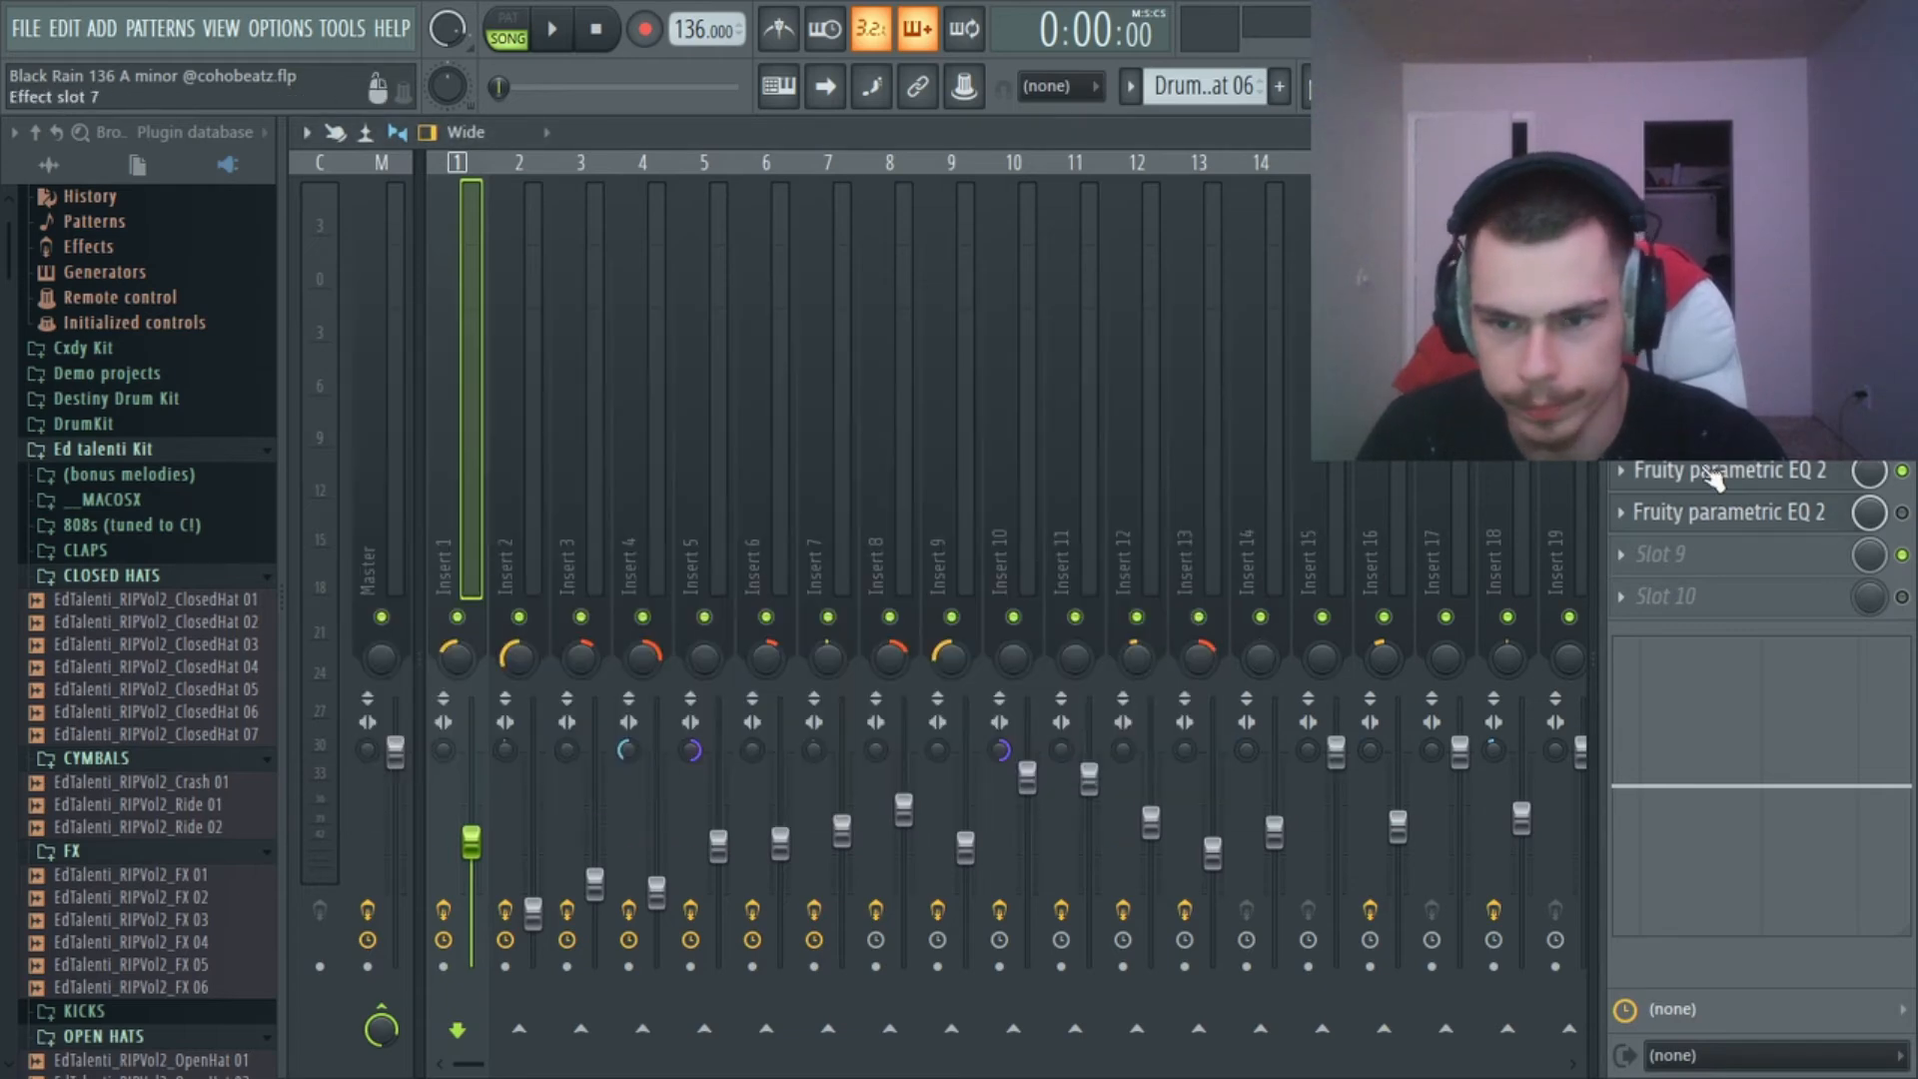
left_click(1810, 518)
left_click(1814, 502)
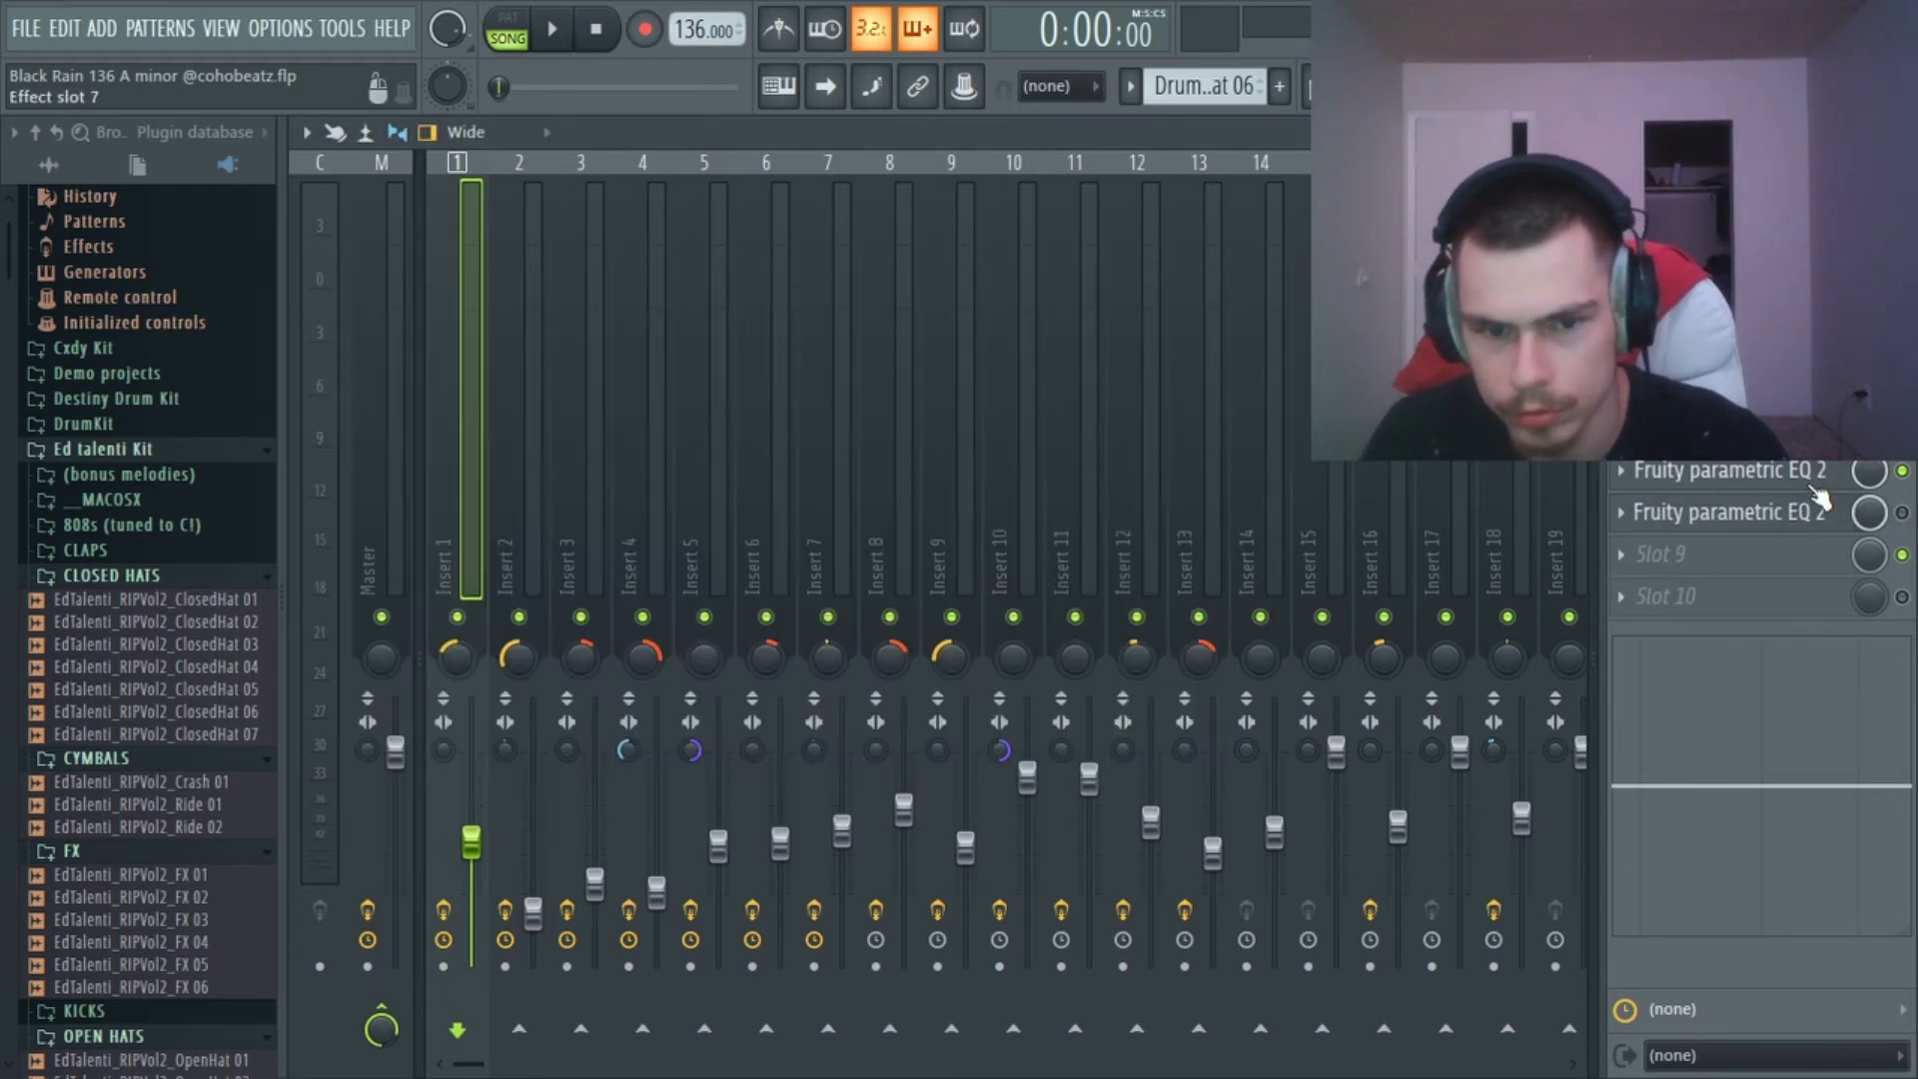
left_click(1811, 486)
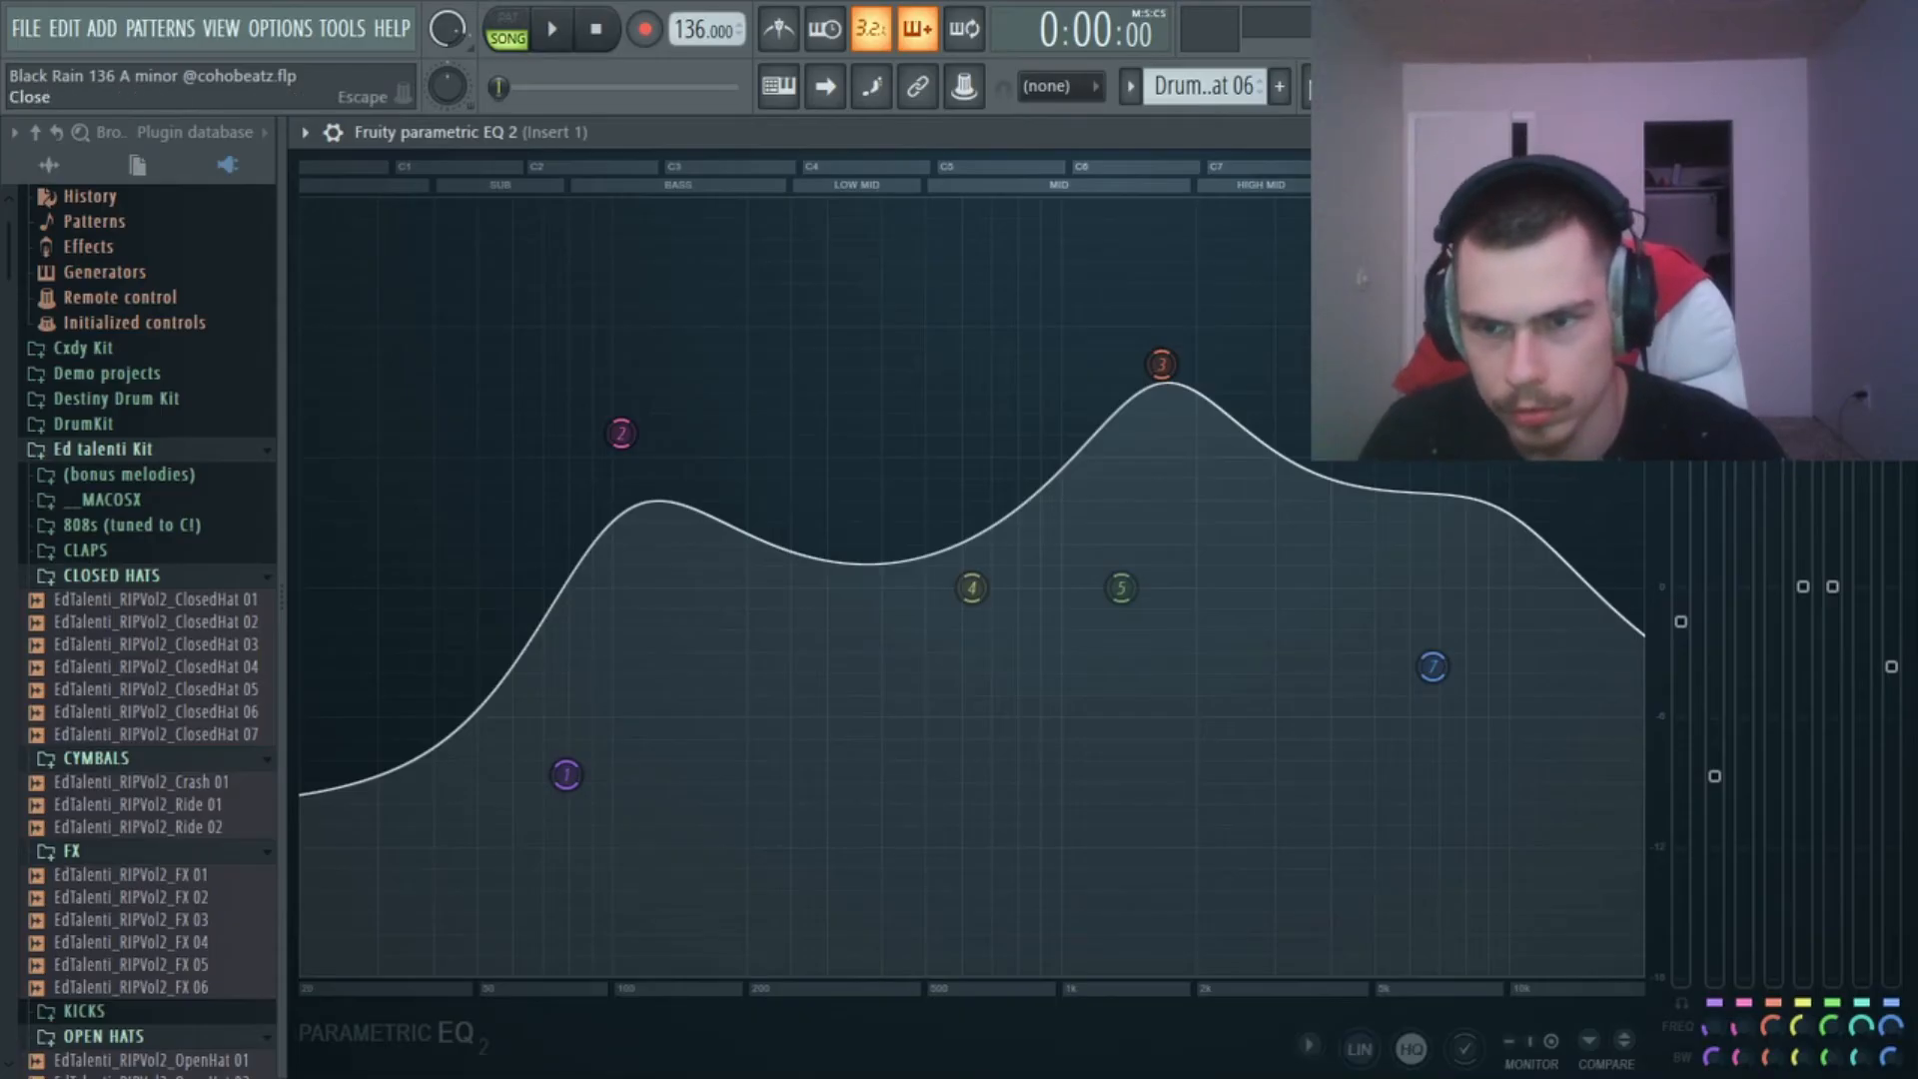
key("Escape")
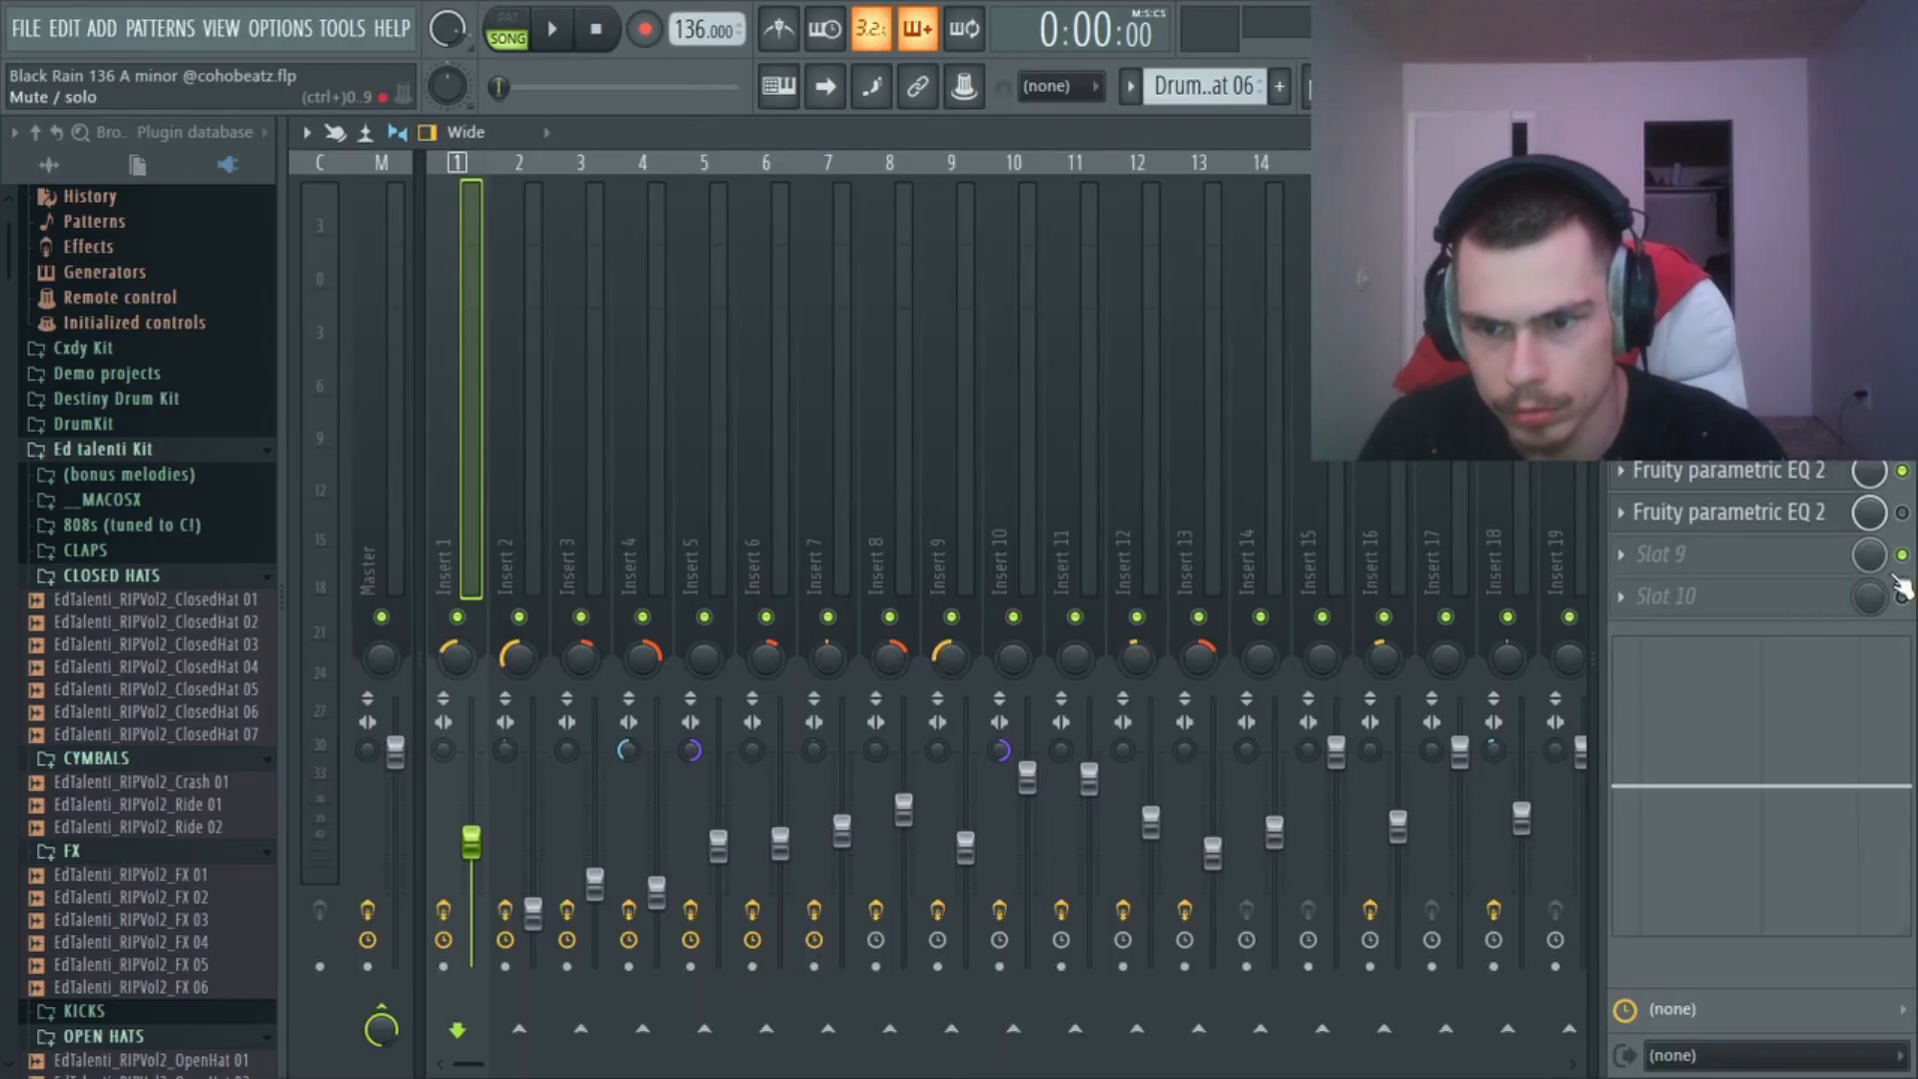
Solo Insert 1 in the mixer, play the intro and enable the Fruity parametric EQ 2 in slot 8.
key("space")
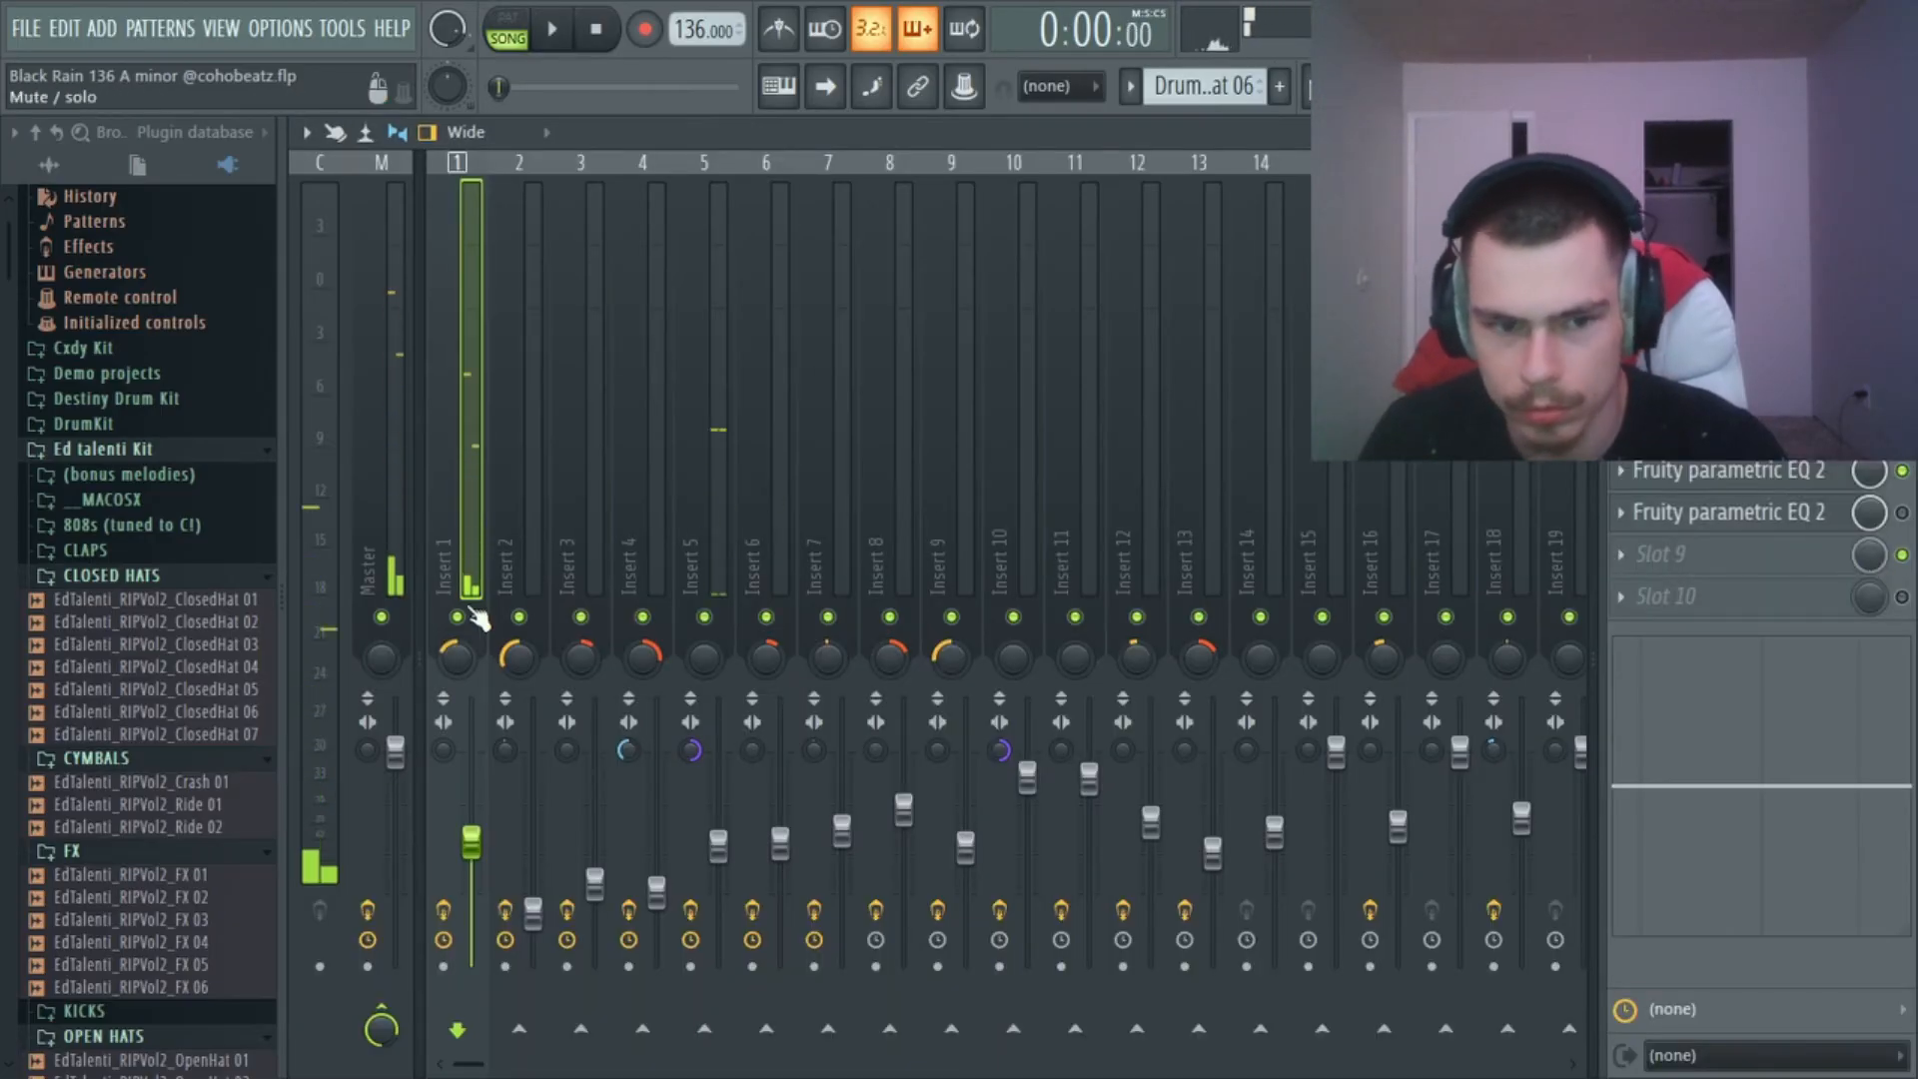
right_click(457, 617)
left_click(1901, 512)
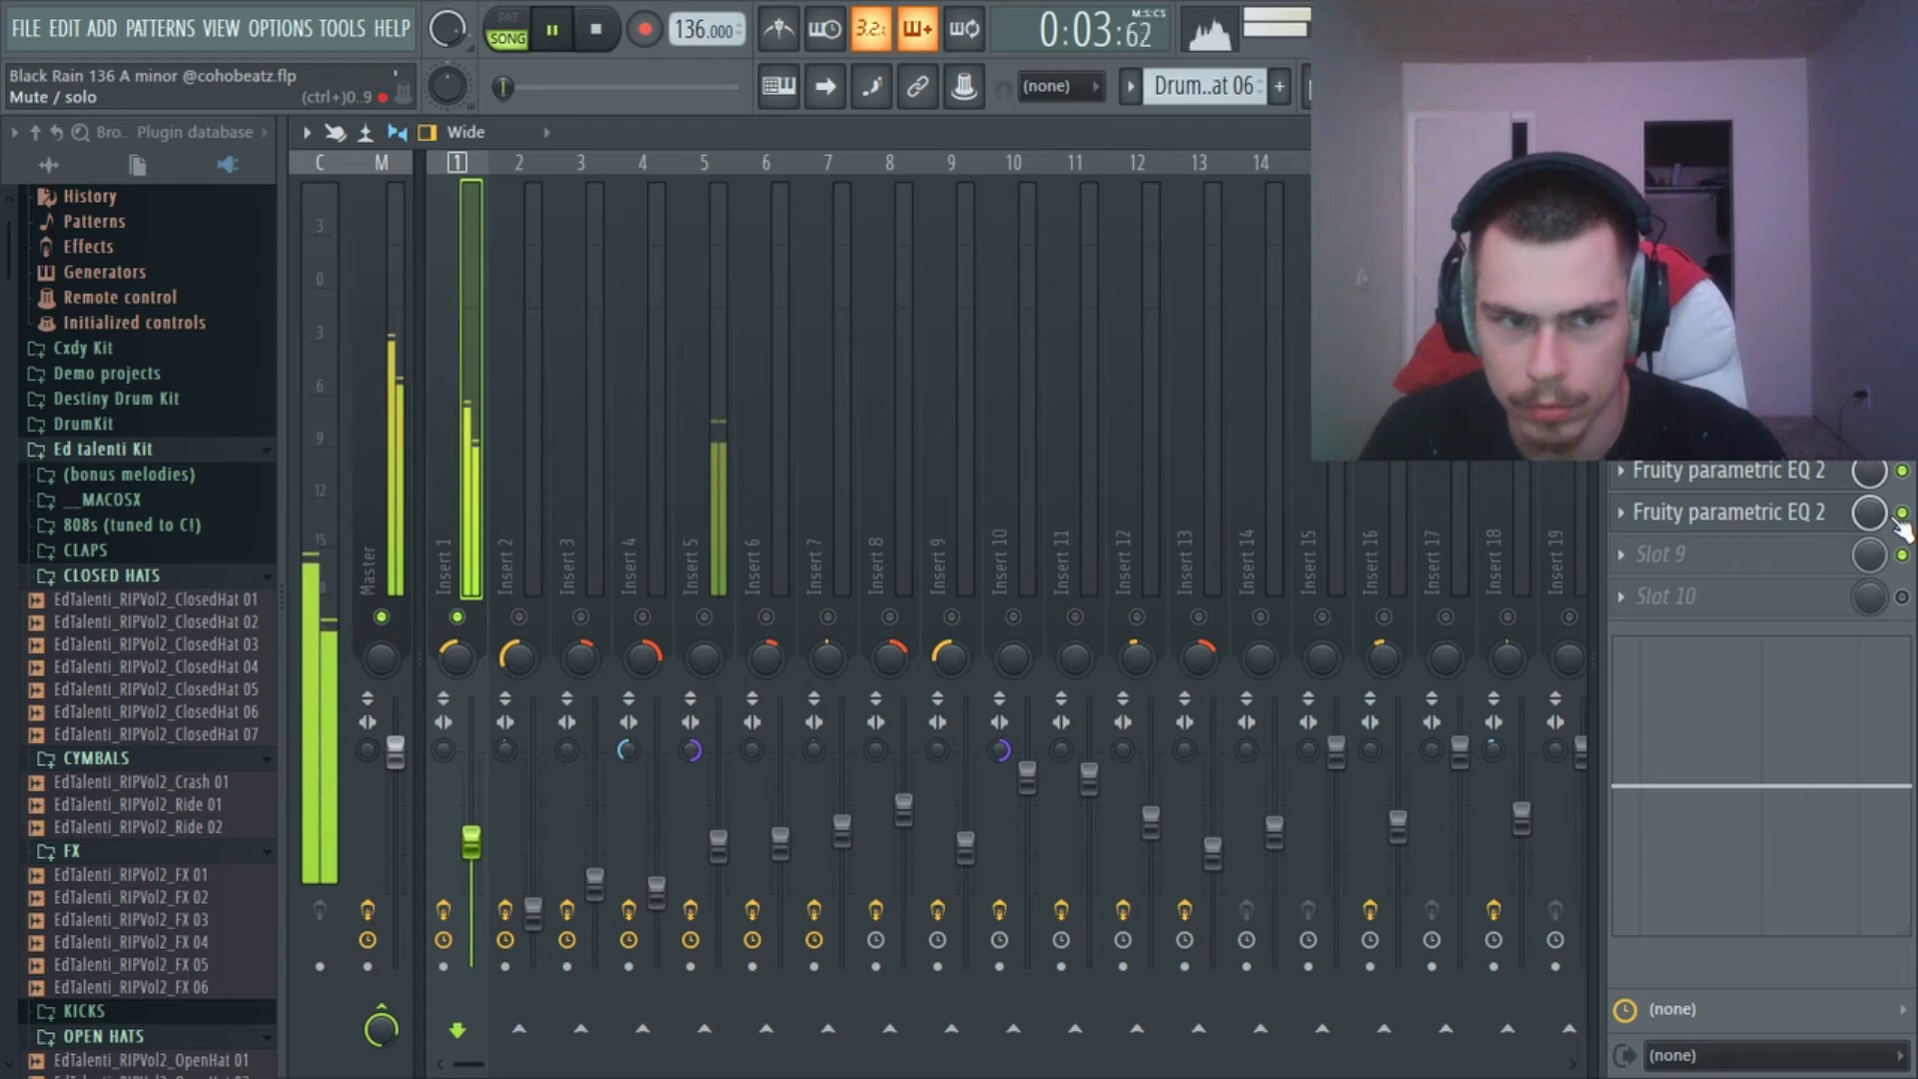
key("space")
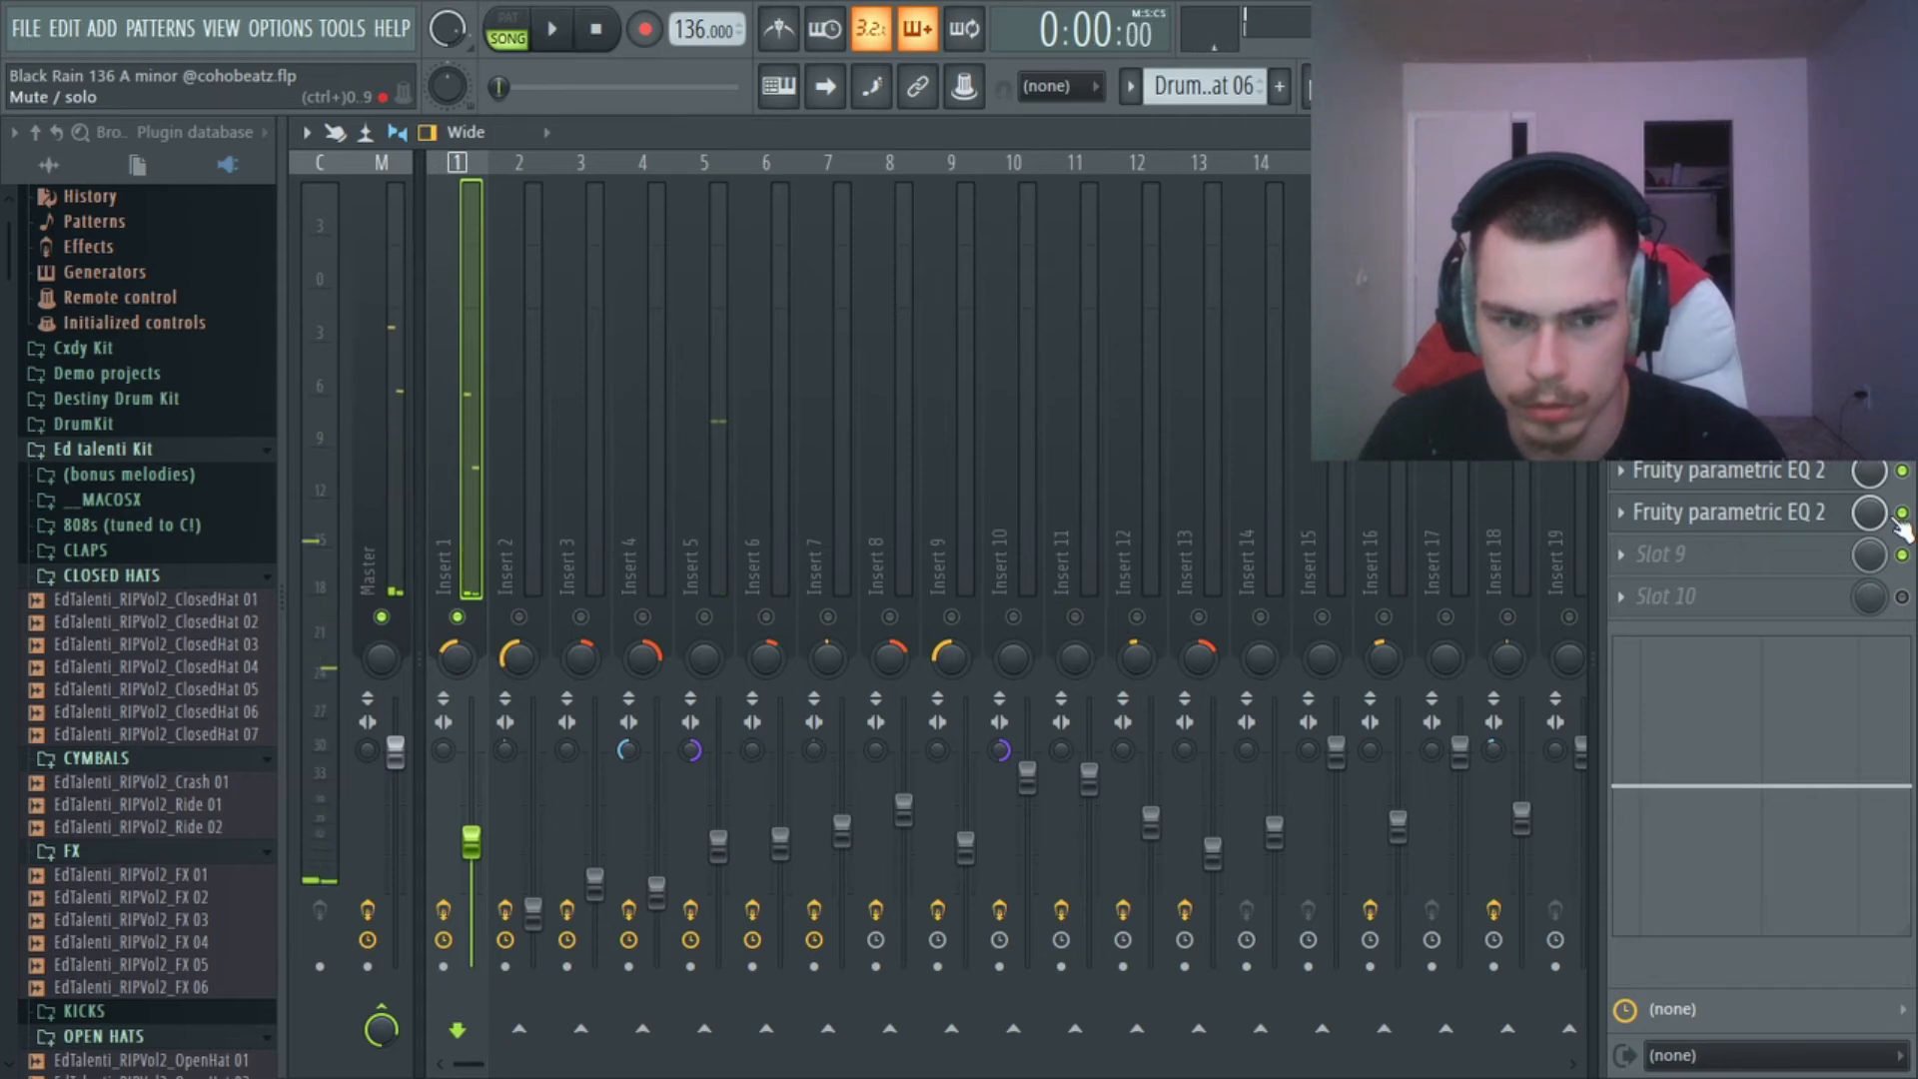
key("space")
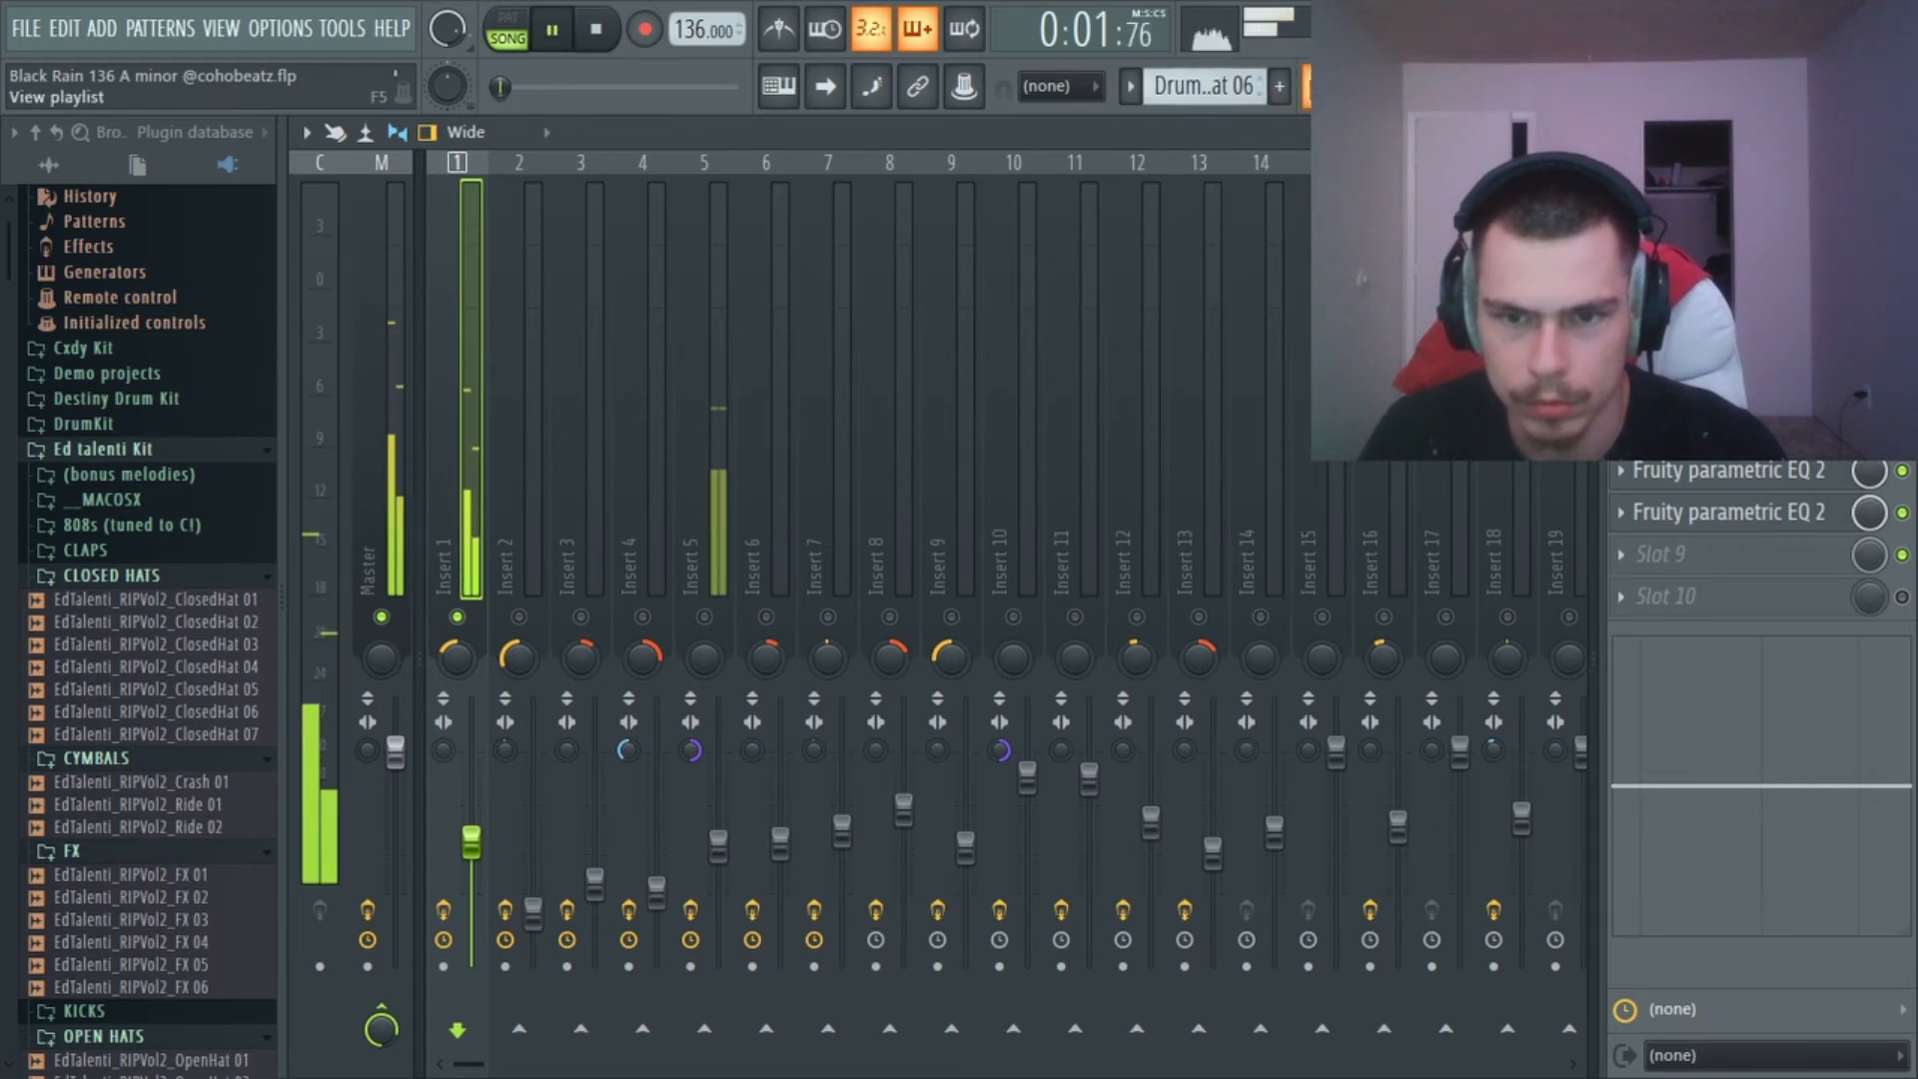
Move playback to bar 9 in the playlist, solo Track 6 and enable Track 1 alongside it.
key("F5")
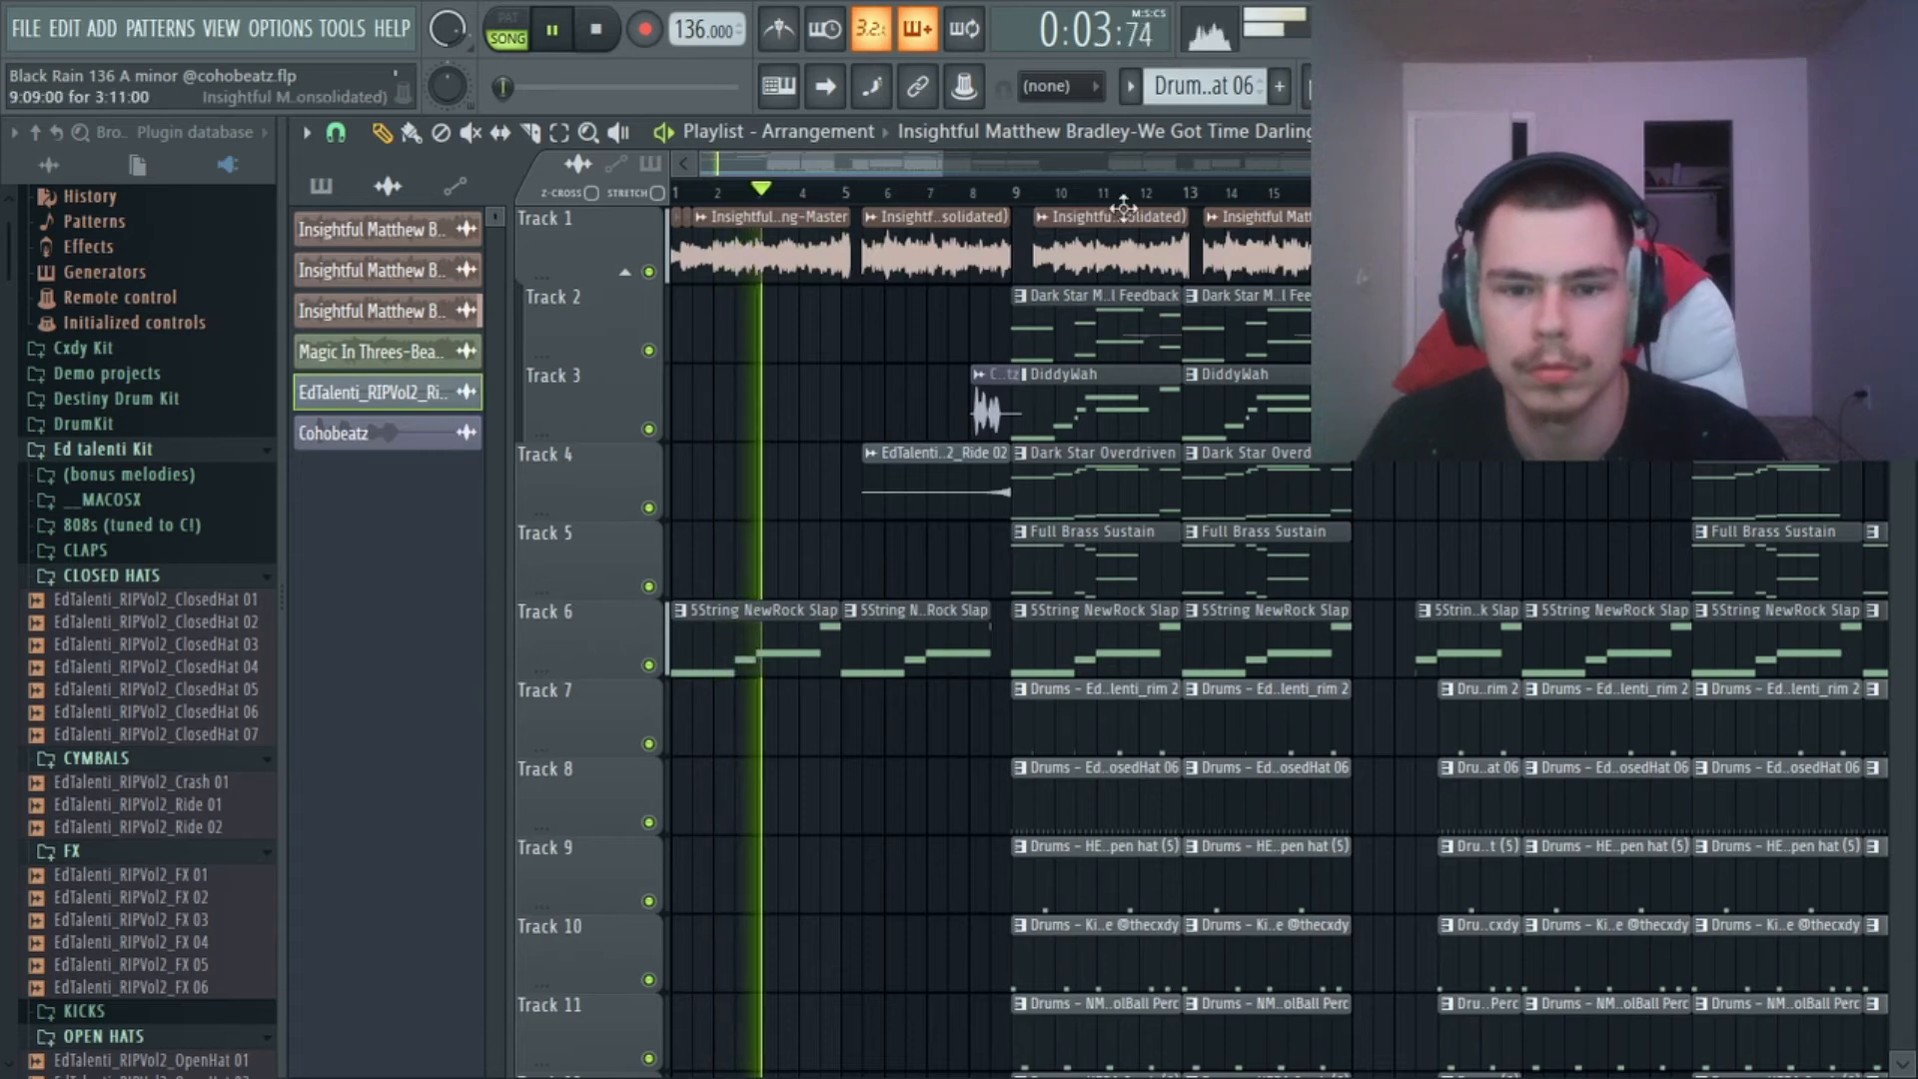
left_click(1016, 195)
key("space")
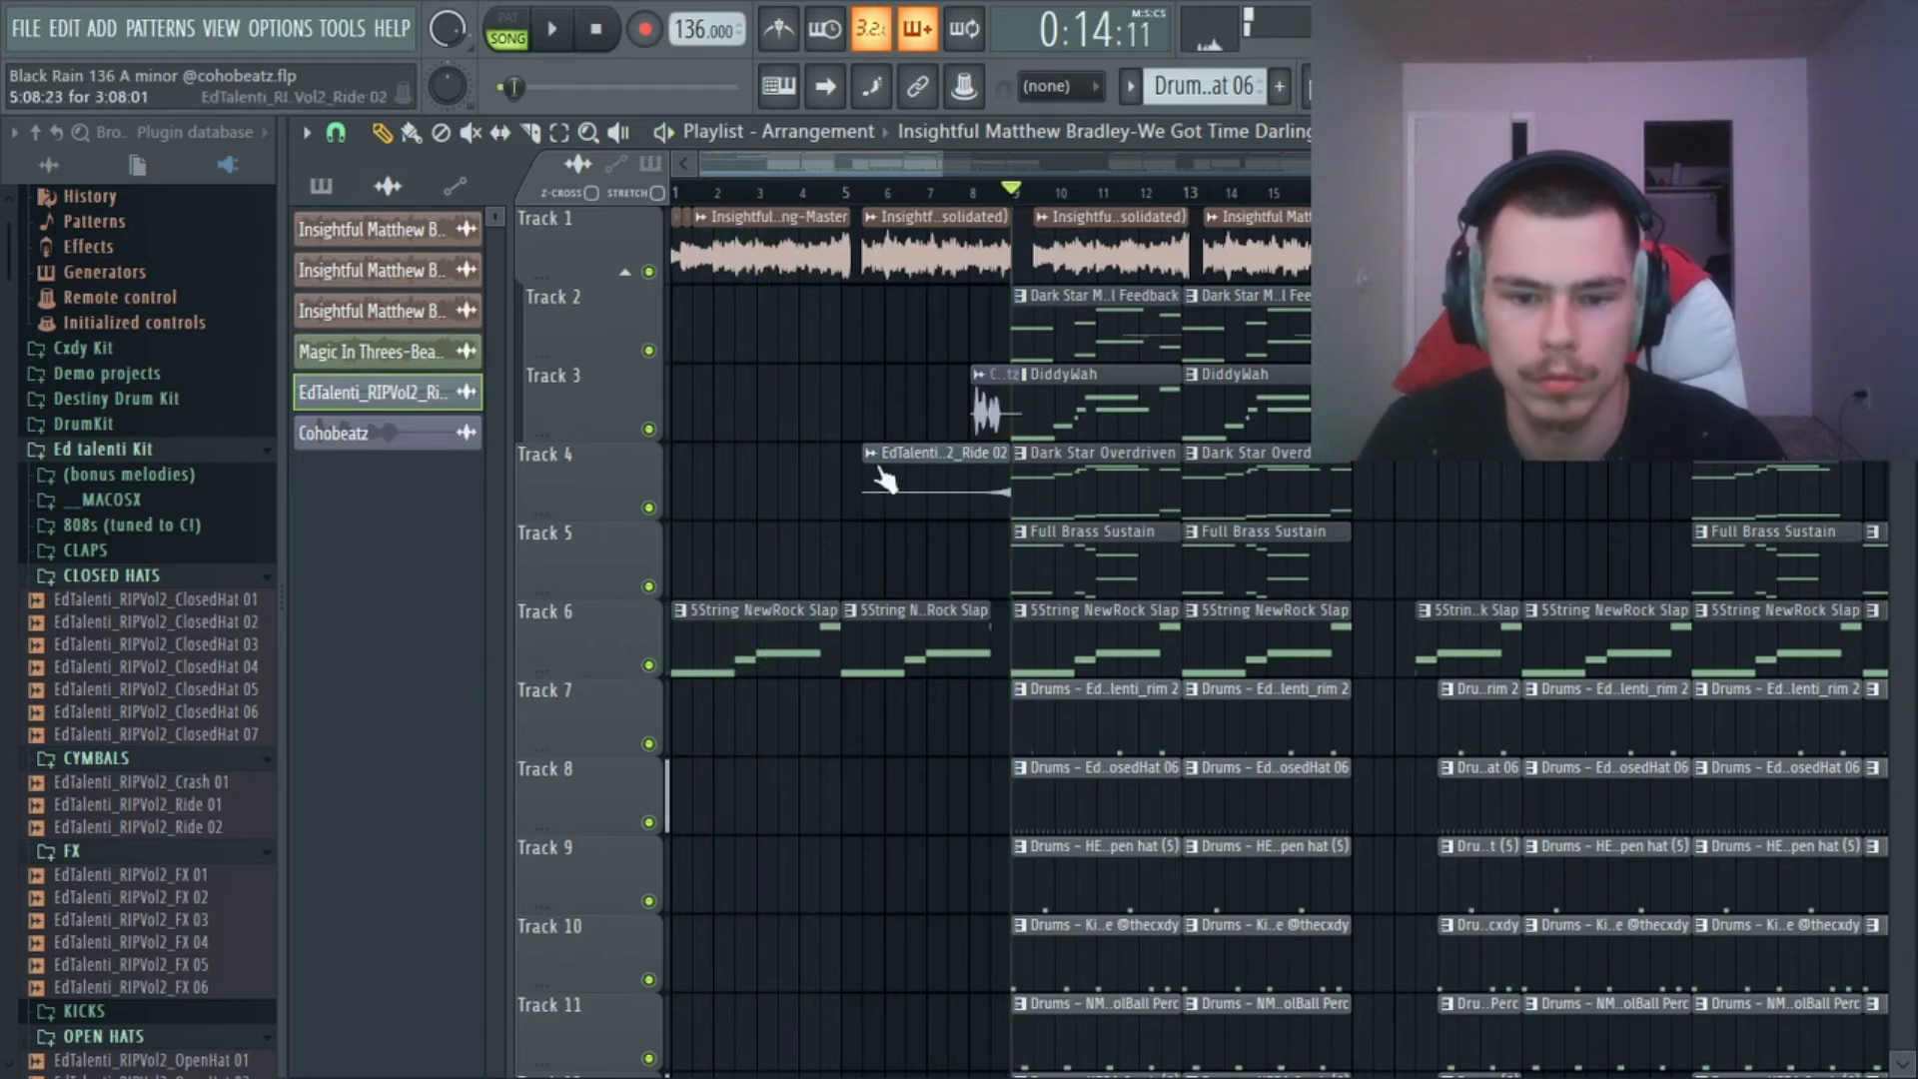
right_click(648, 665)
left_click(649, 273)
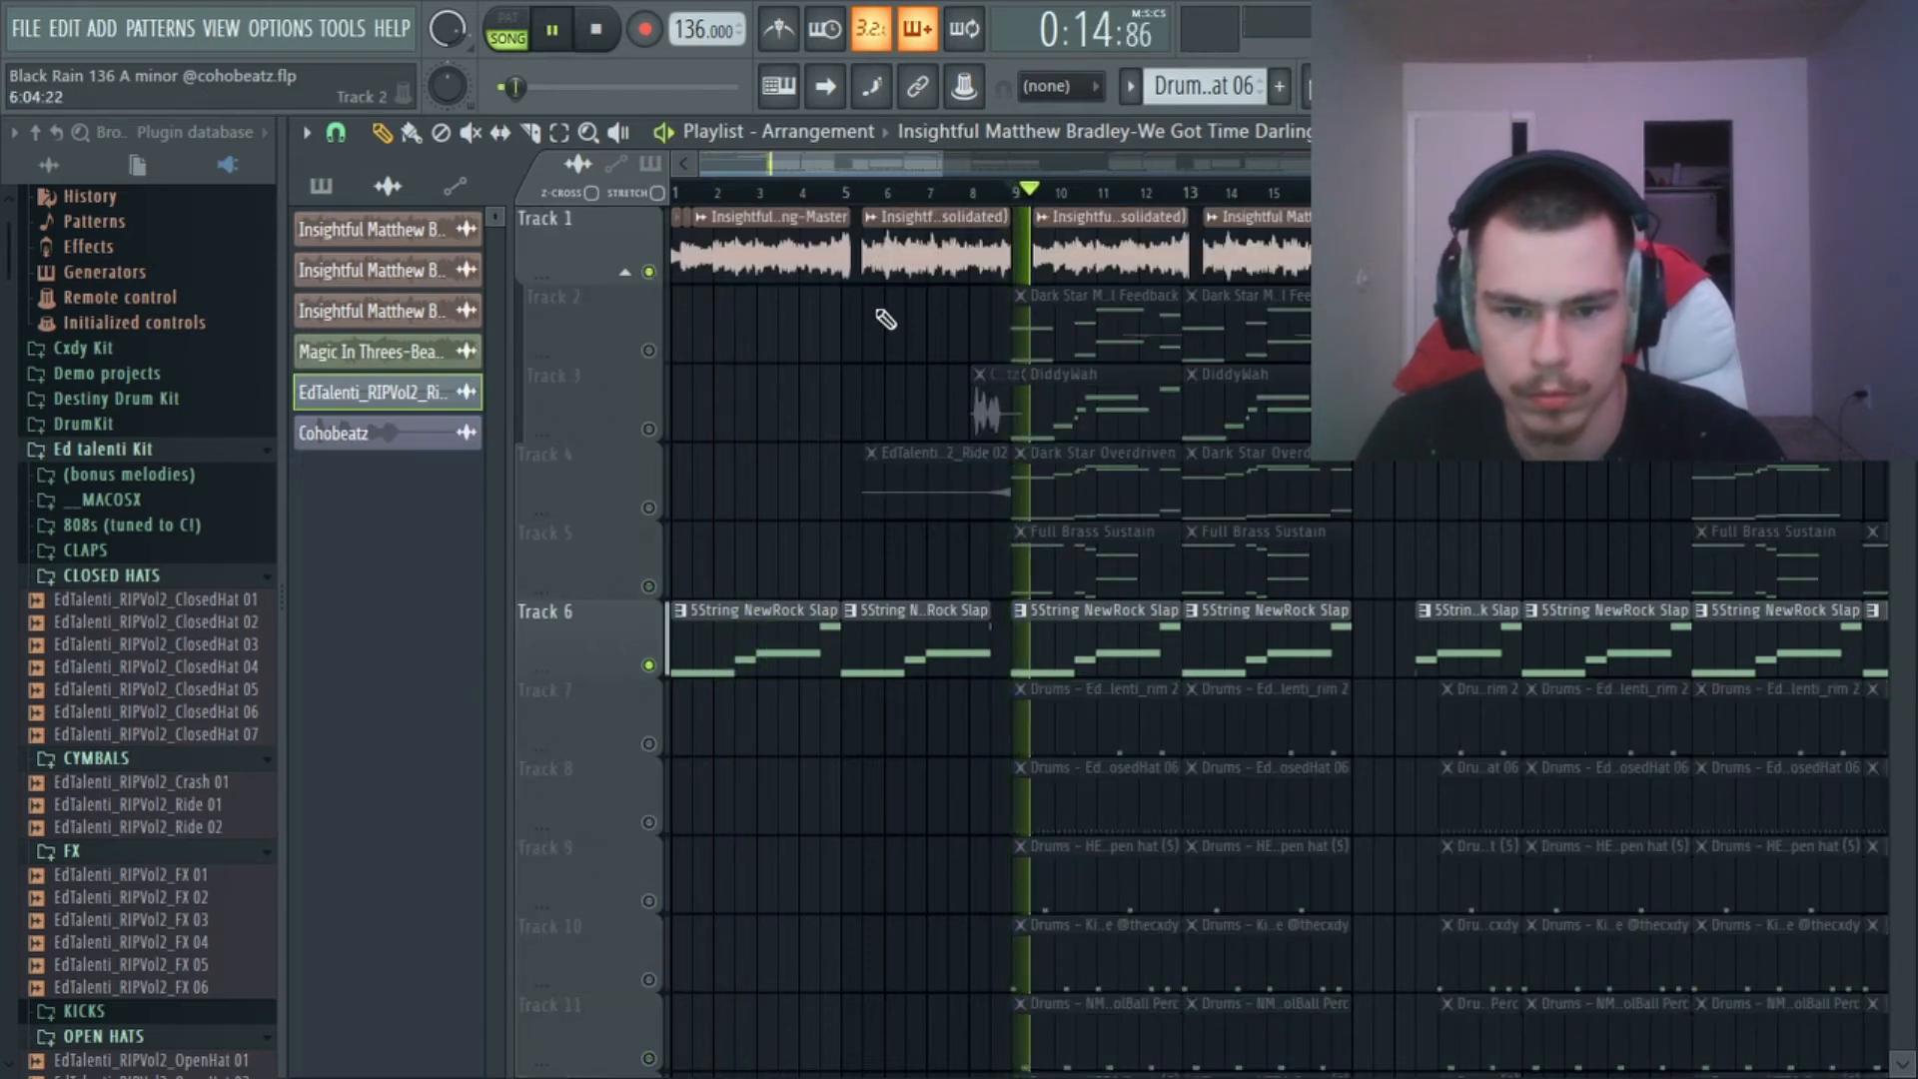
key("space")
Enable the Master volume, Gross Beat and Param. EQ 2 automation on Tracks 15, 16 and 17, and play from bar 9.
scroll(774, 420, "down", 8)
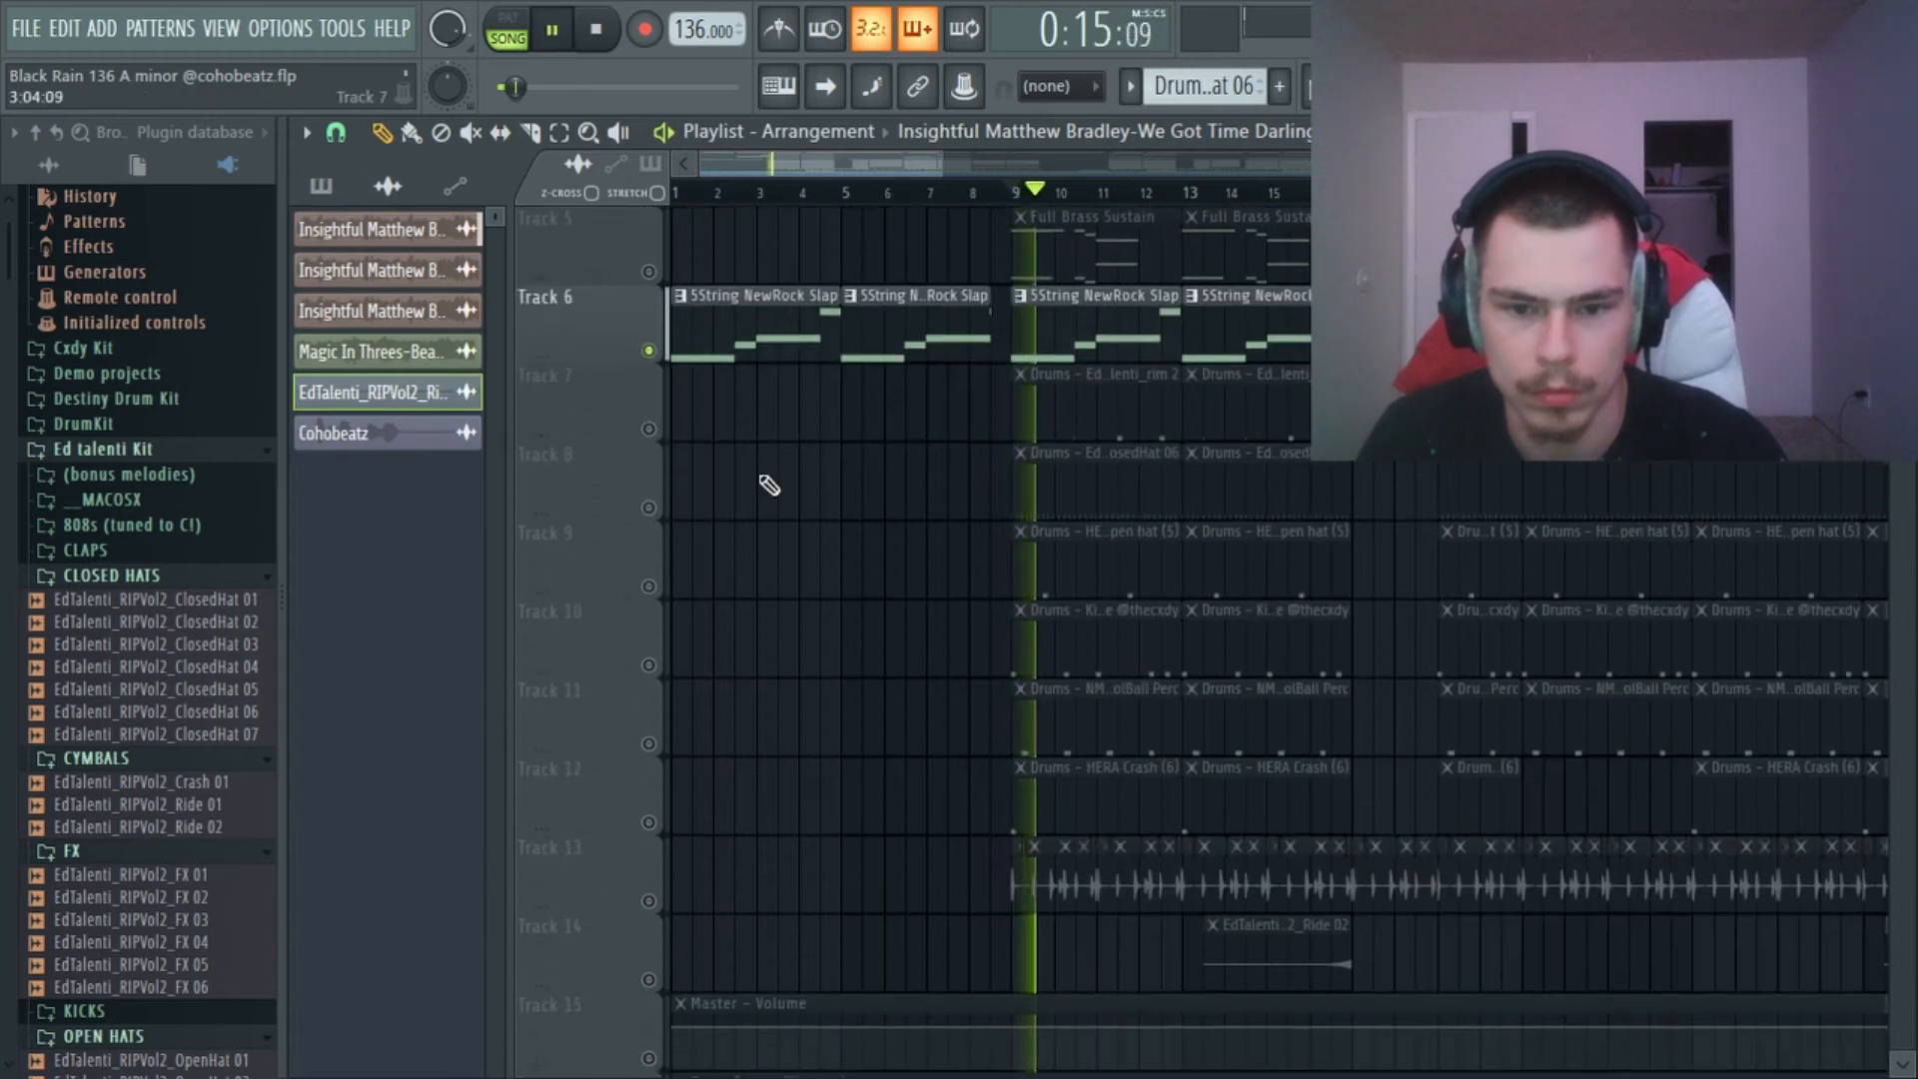
key("space")
left_click(649, 744)
left_click(648, 822)
left_click(649, 901)
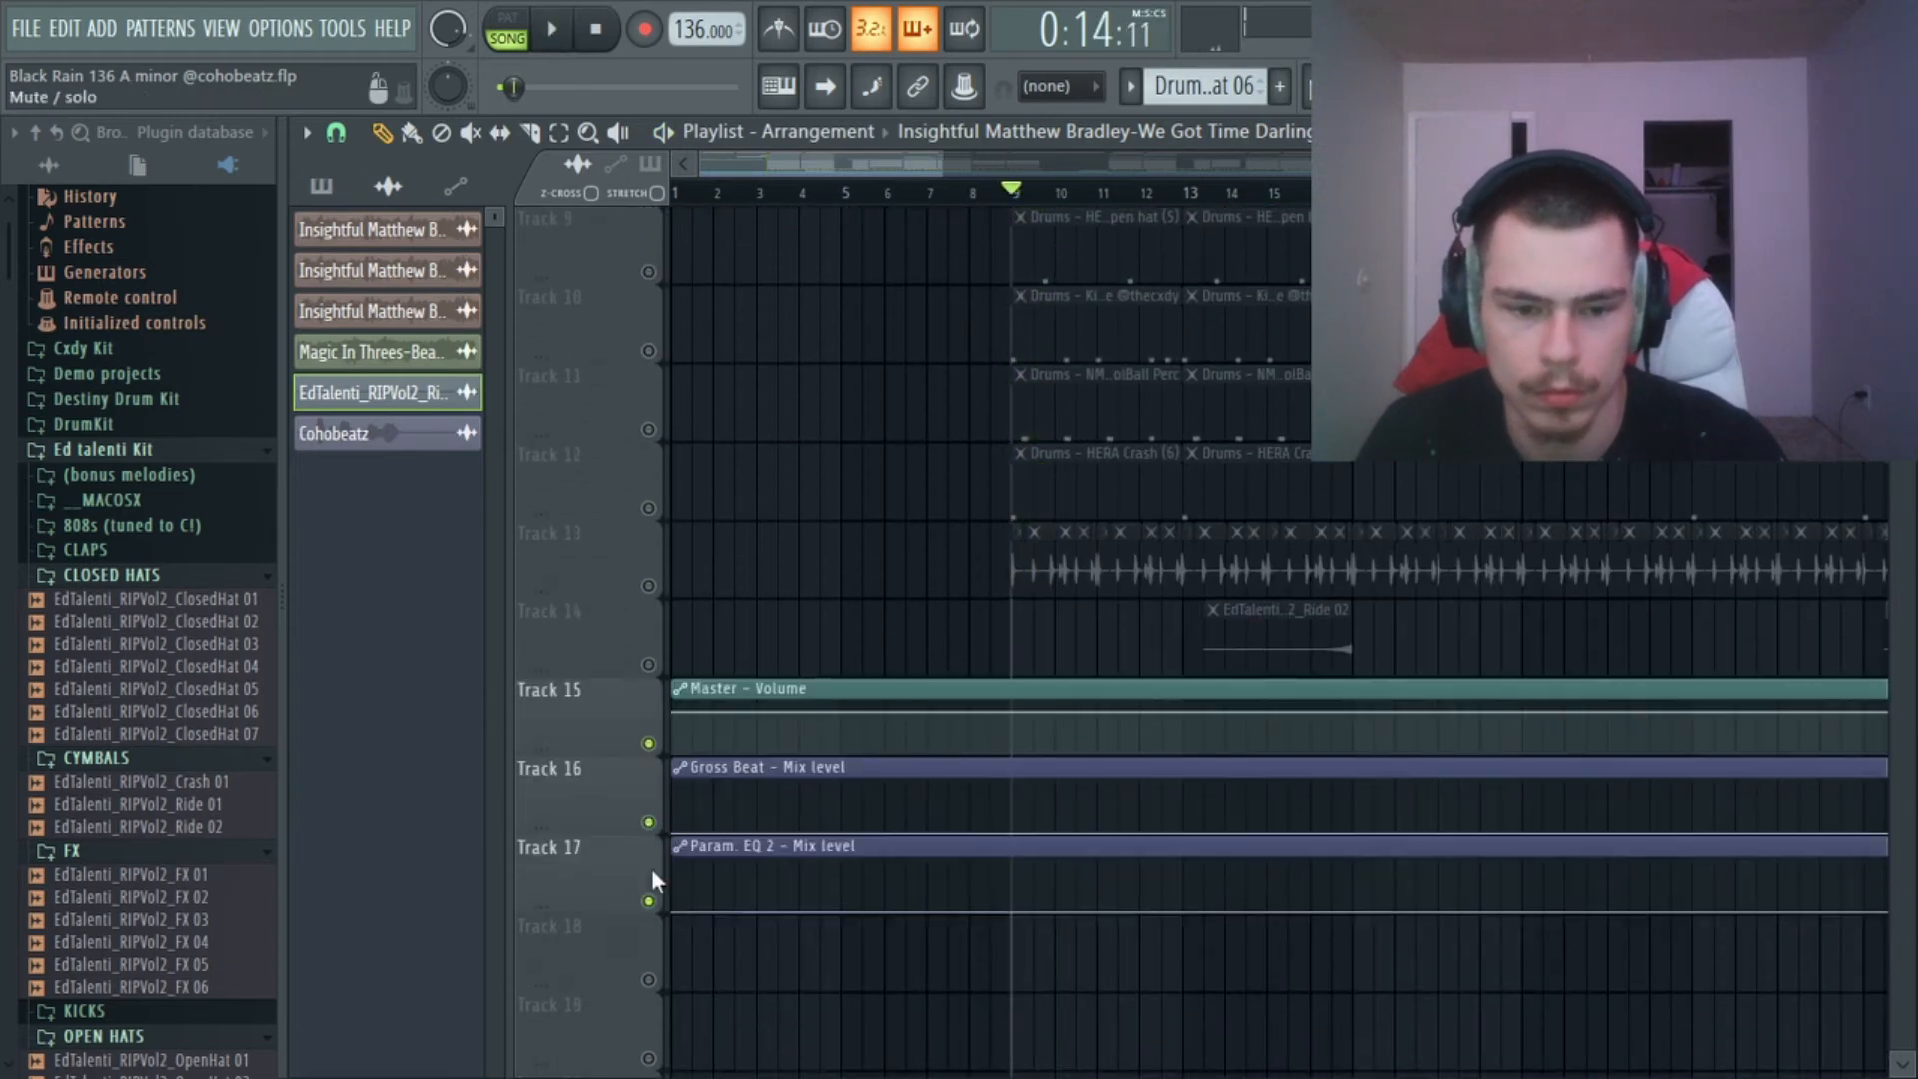
key("space")
scroll(823, 486, "up", 8)
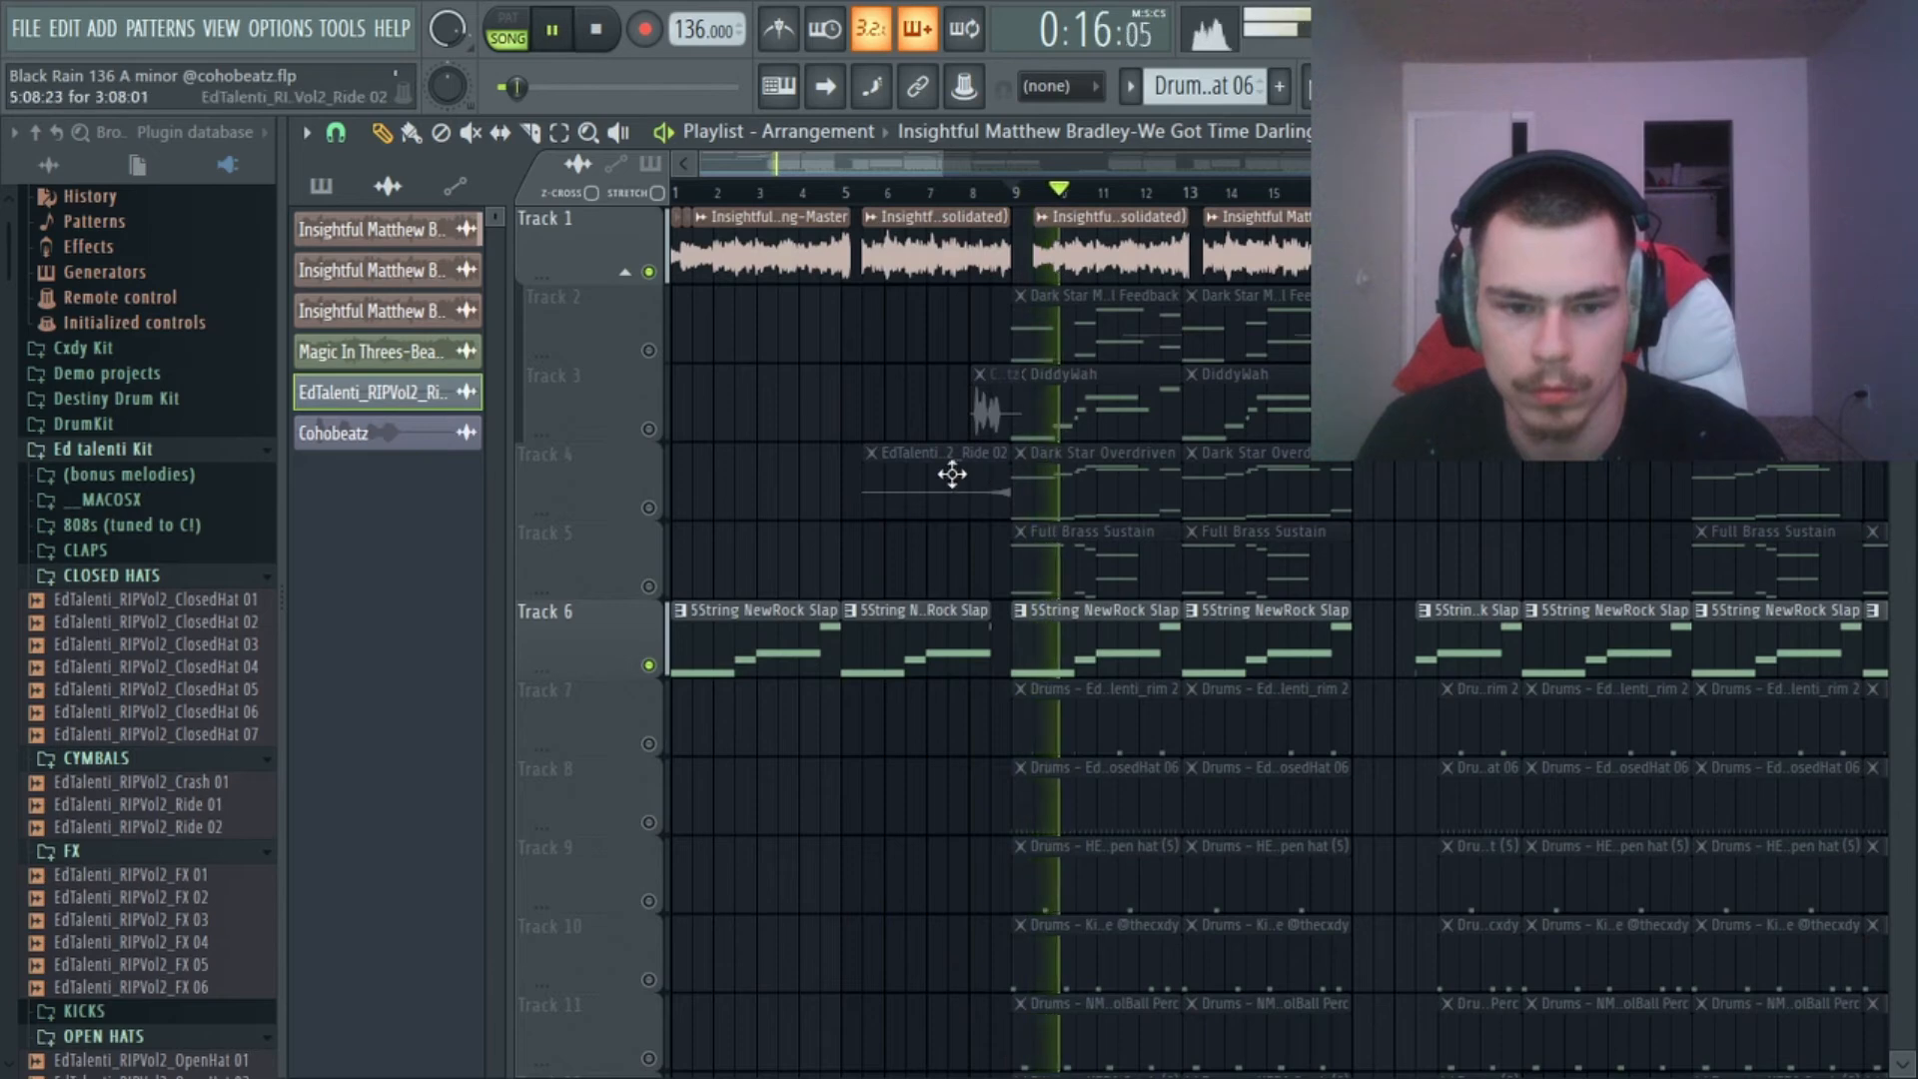
Unmute Inserts 5 and 6 alongside Insert 1 in the mixer, play the sample and bass from bar 9, and stop.
key("F9")
key("space")
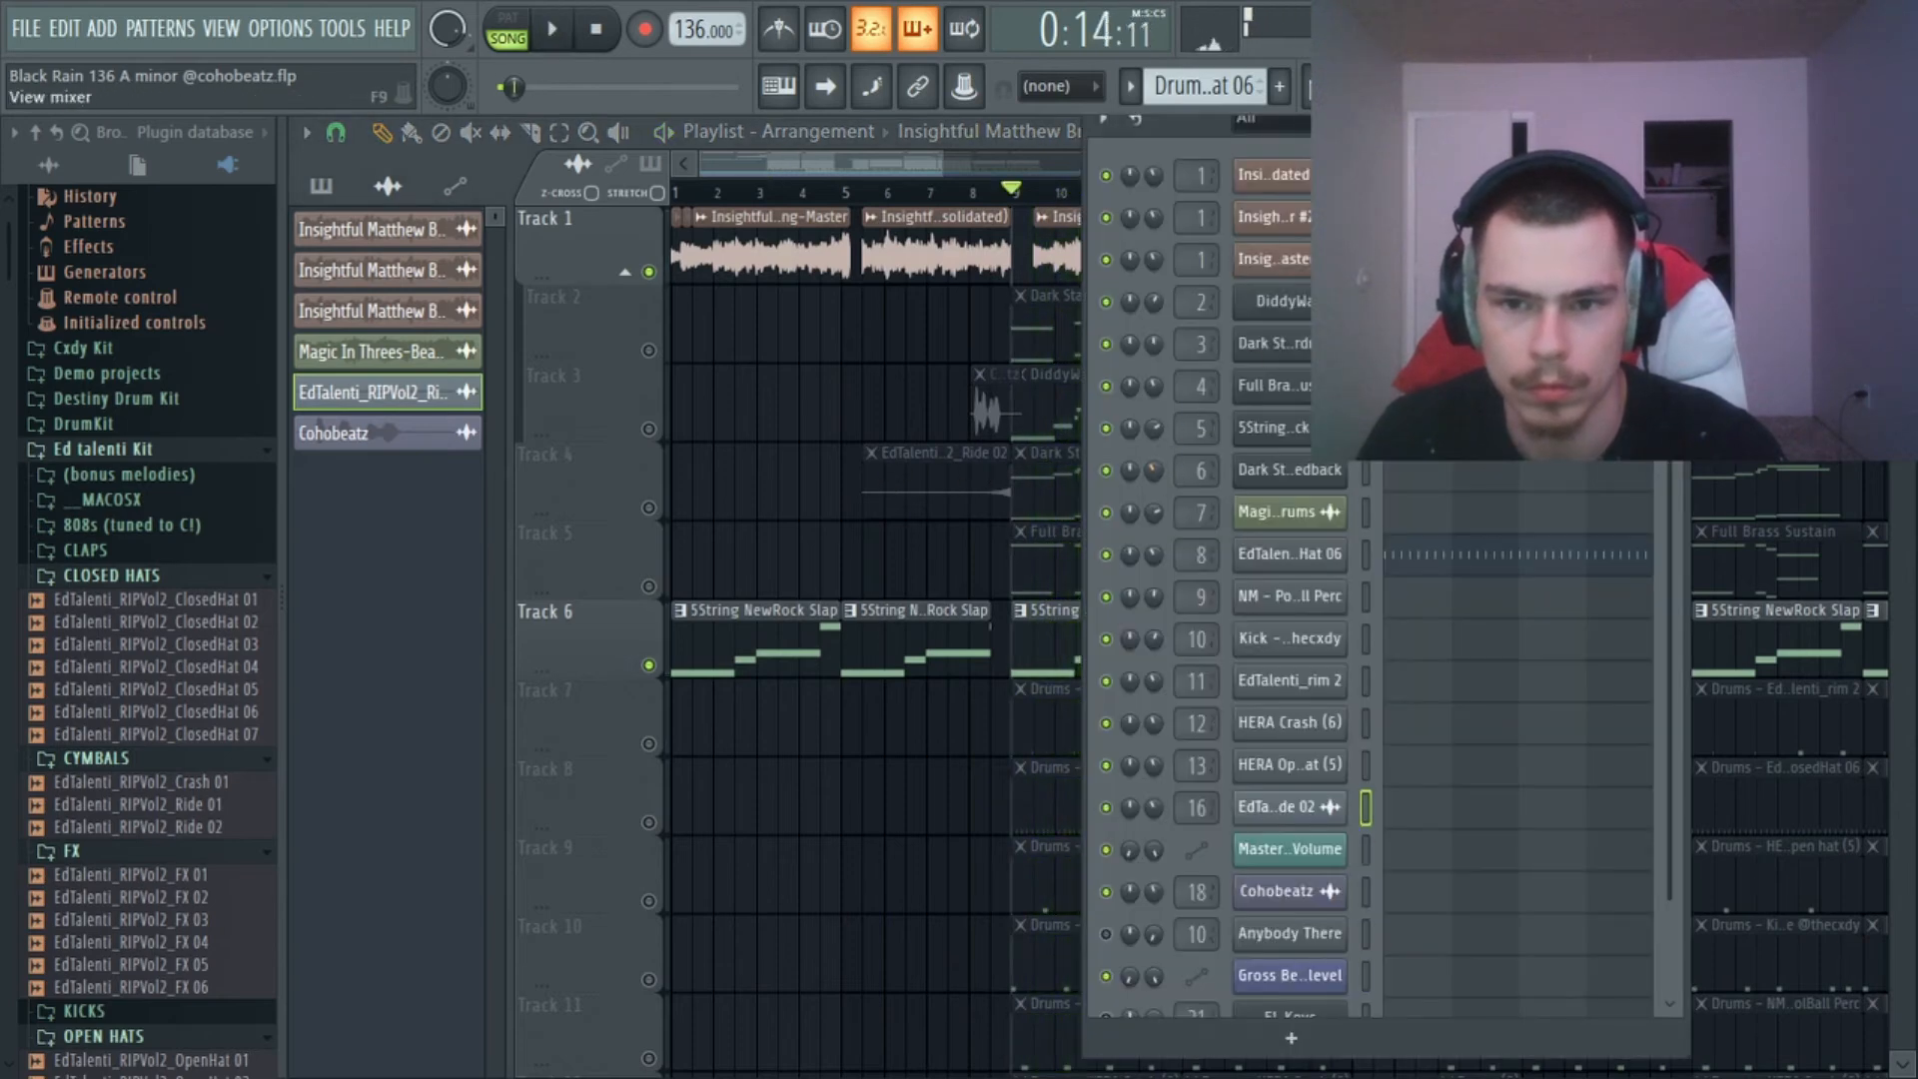
key("F9")
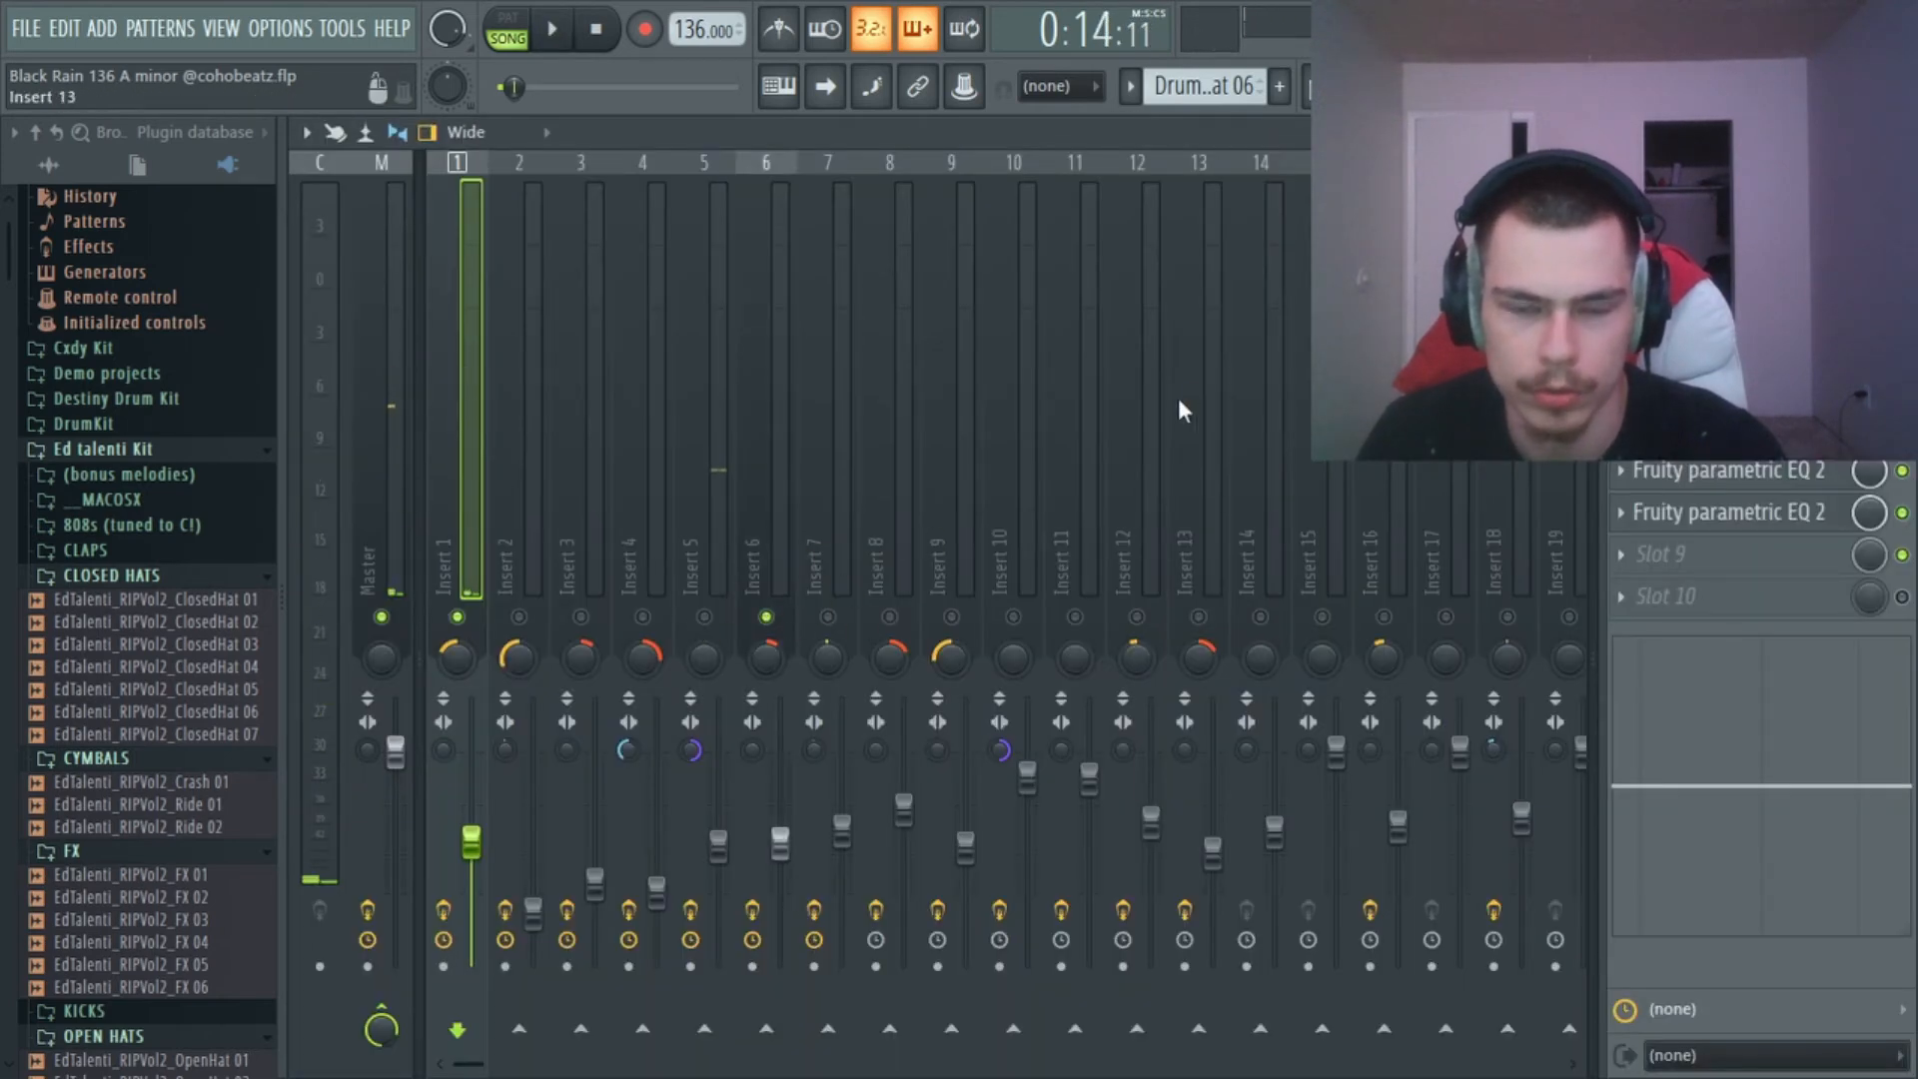
key("space")
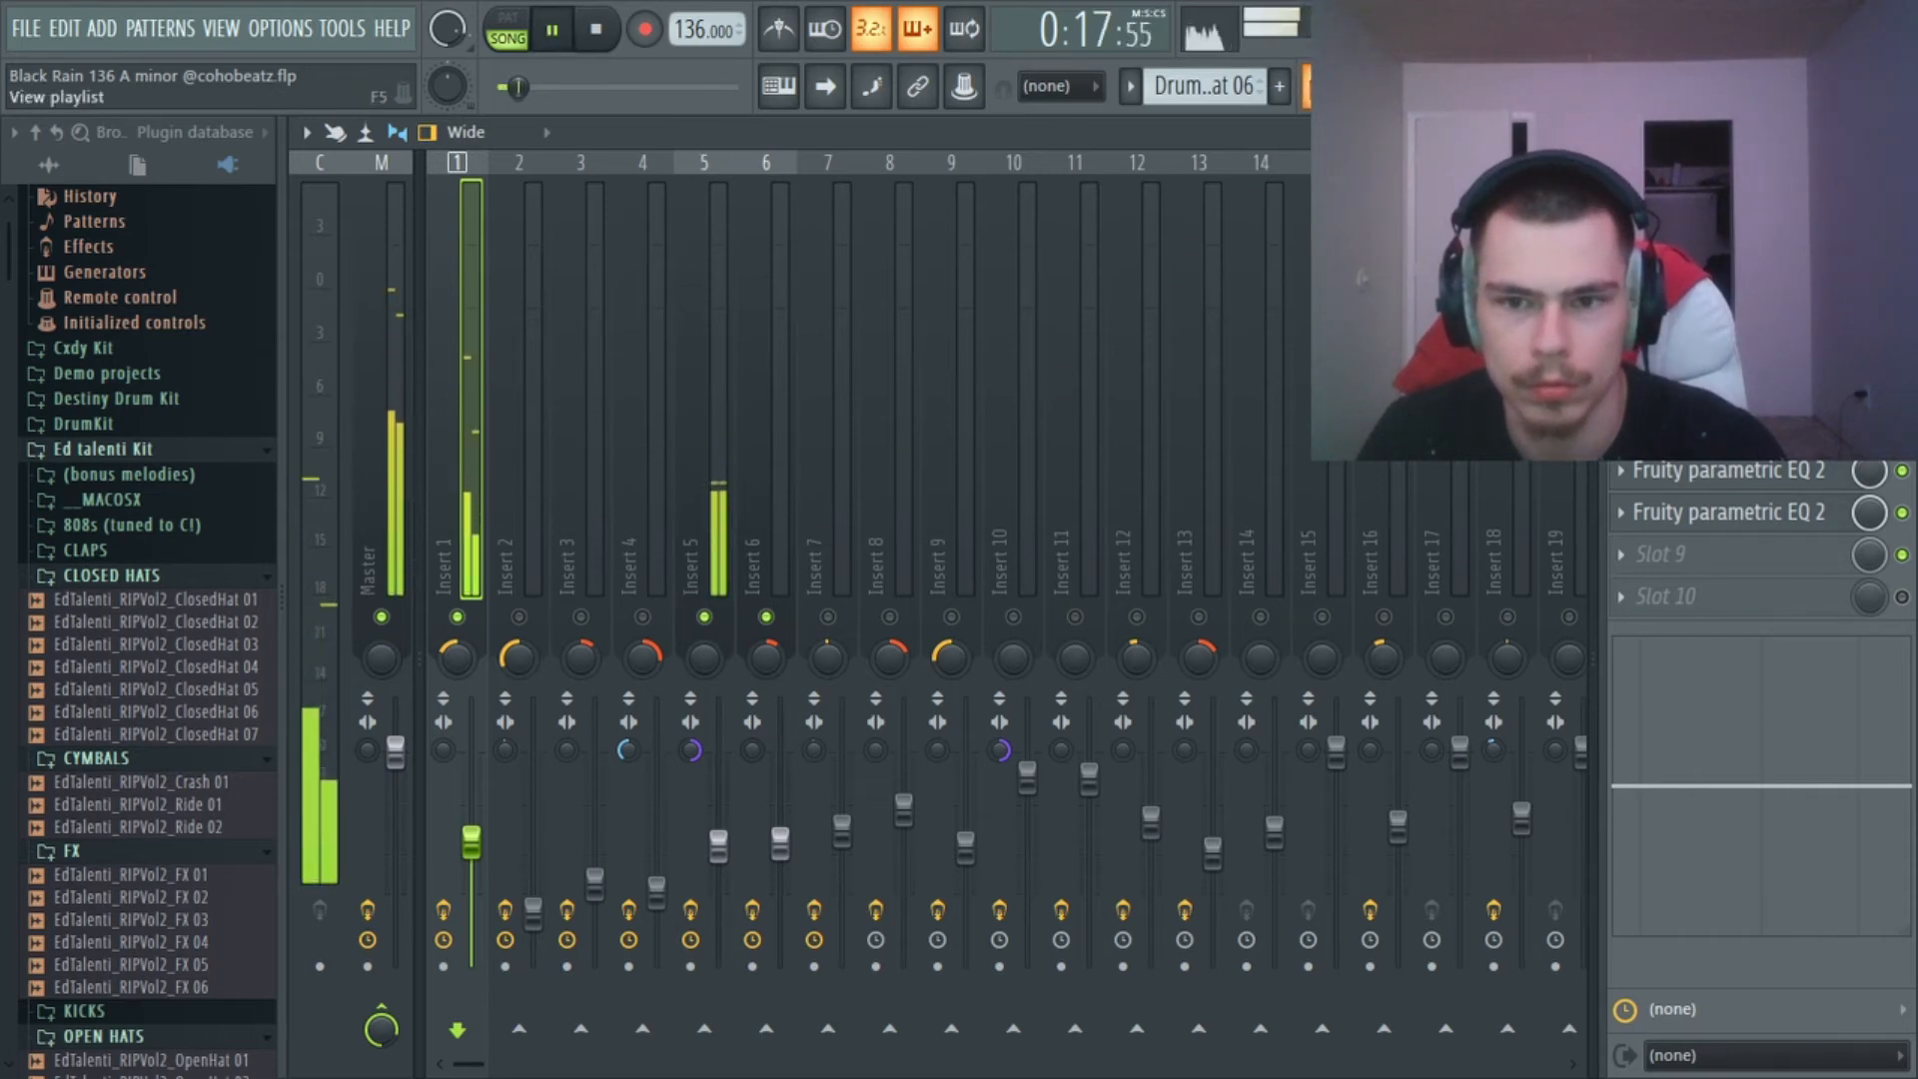
key("F9")
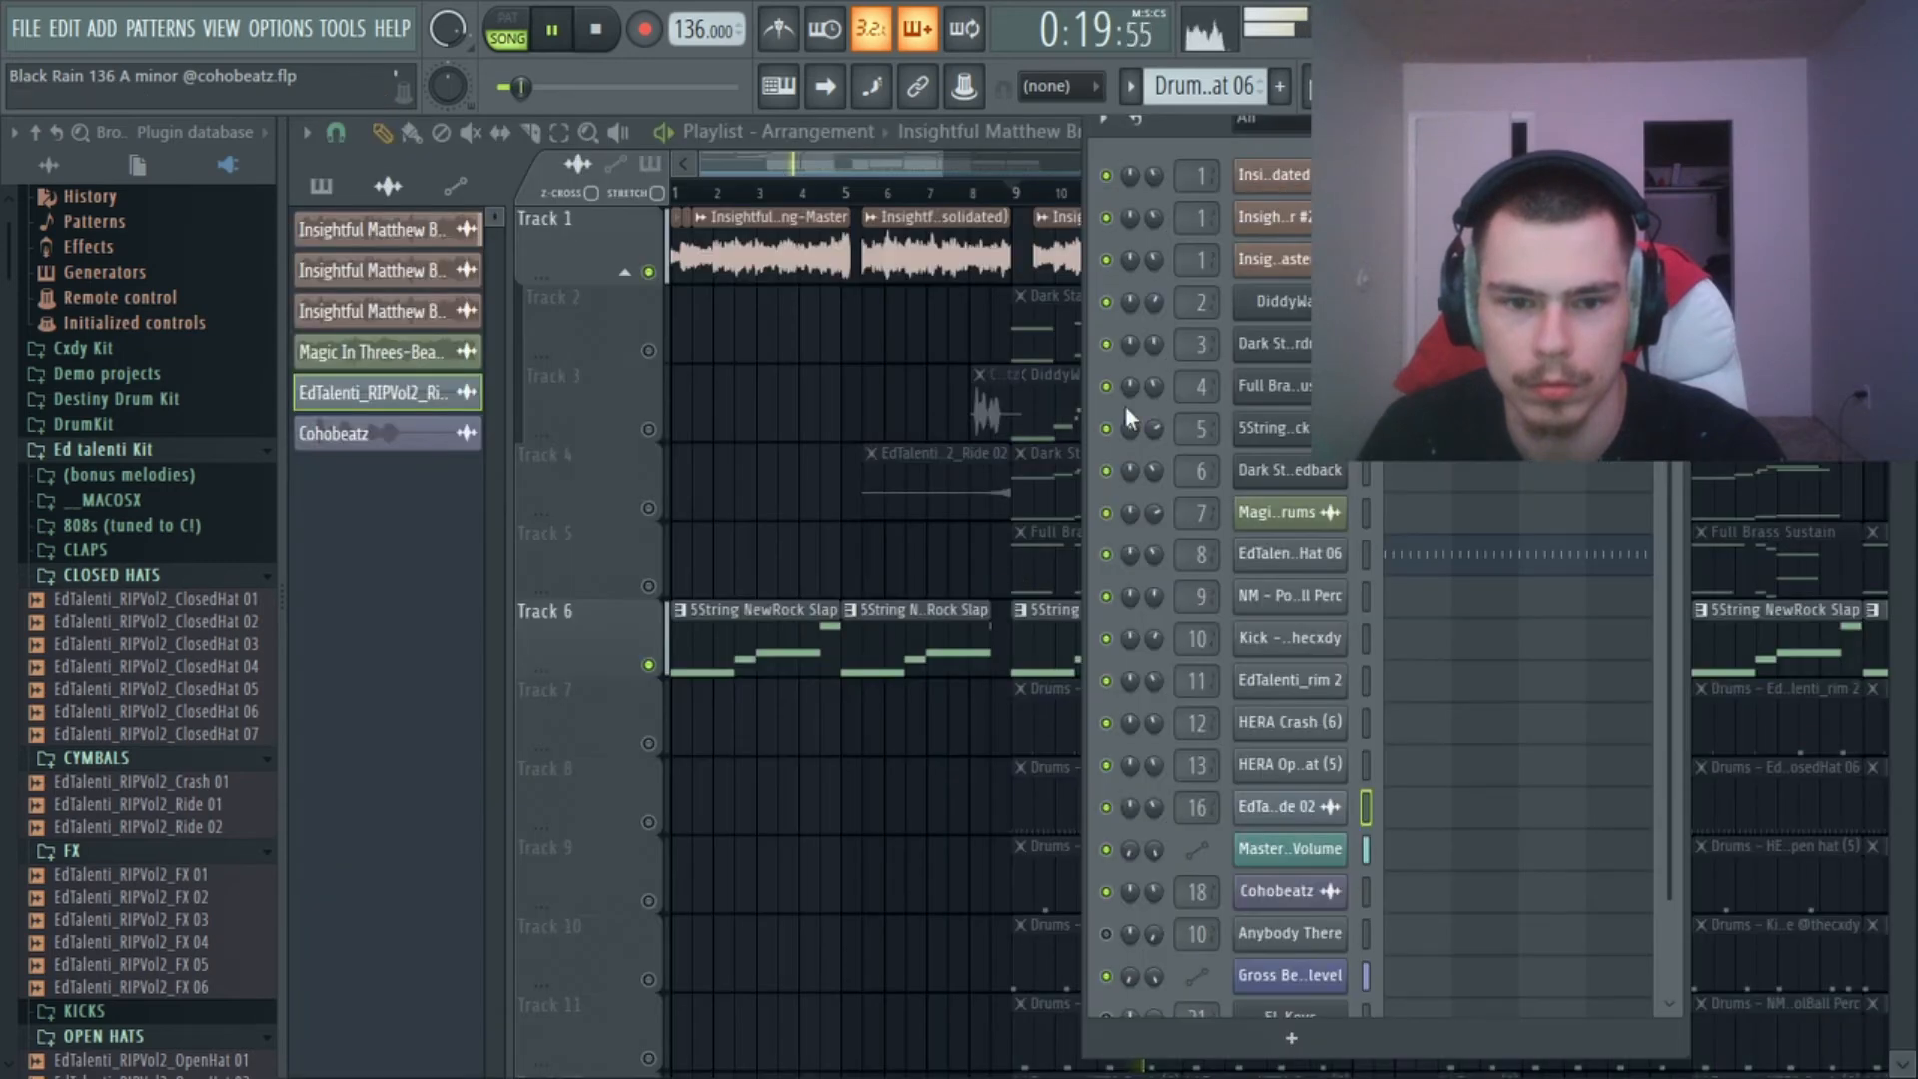
key("F6")
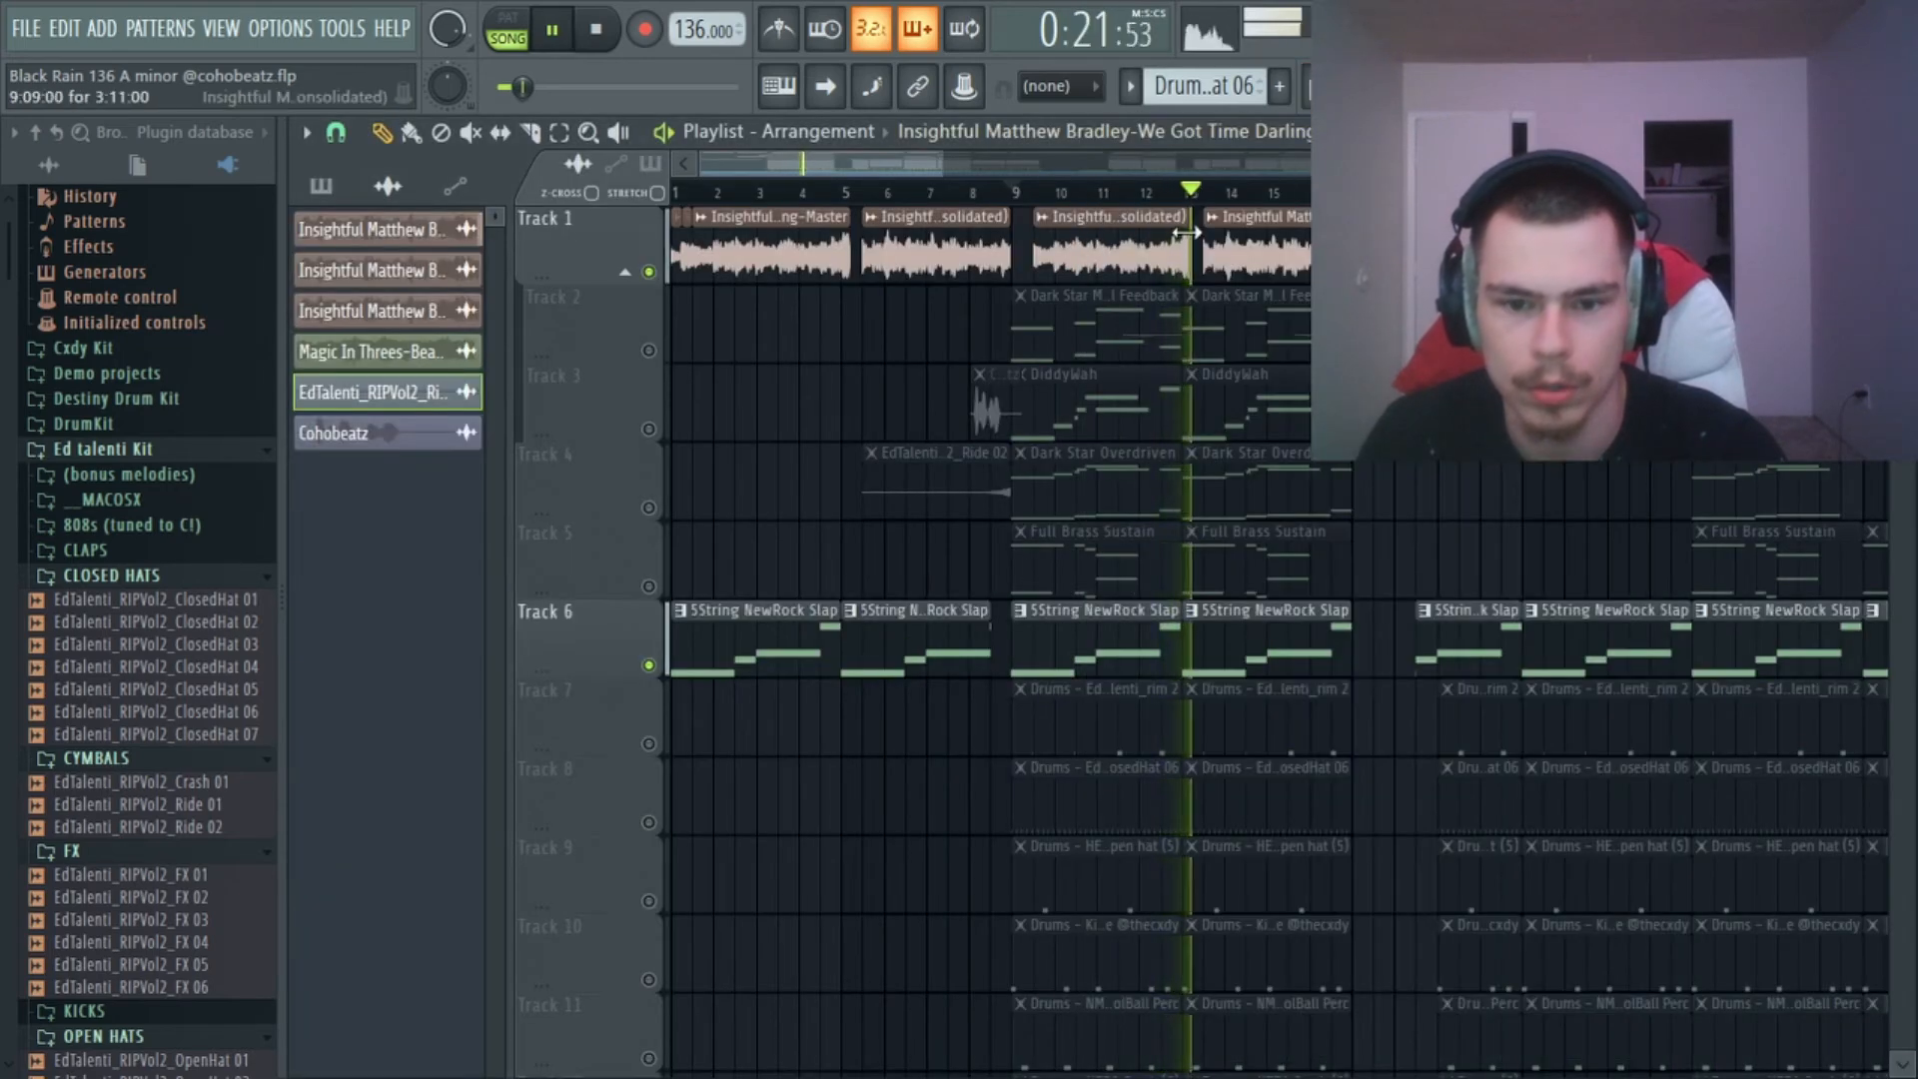
key("space")
key("F9")
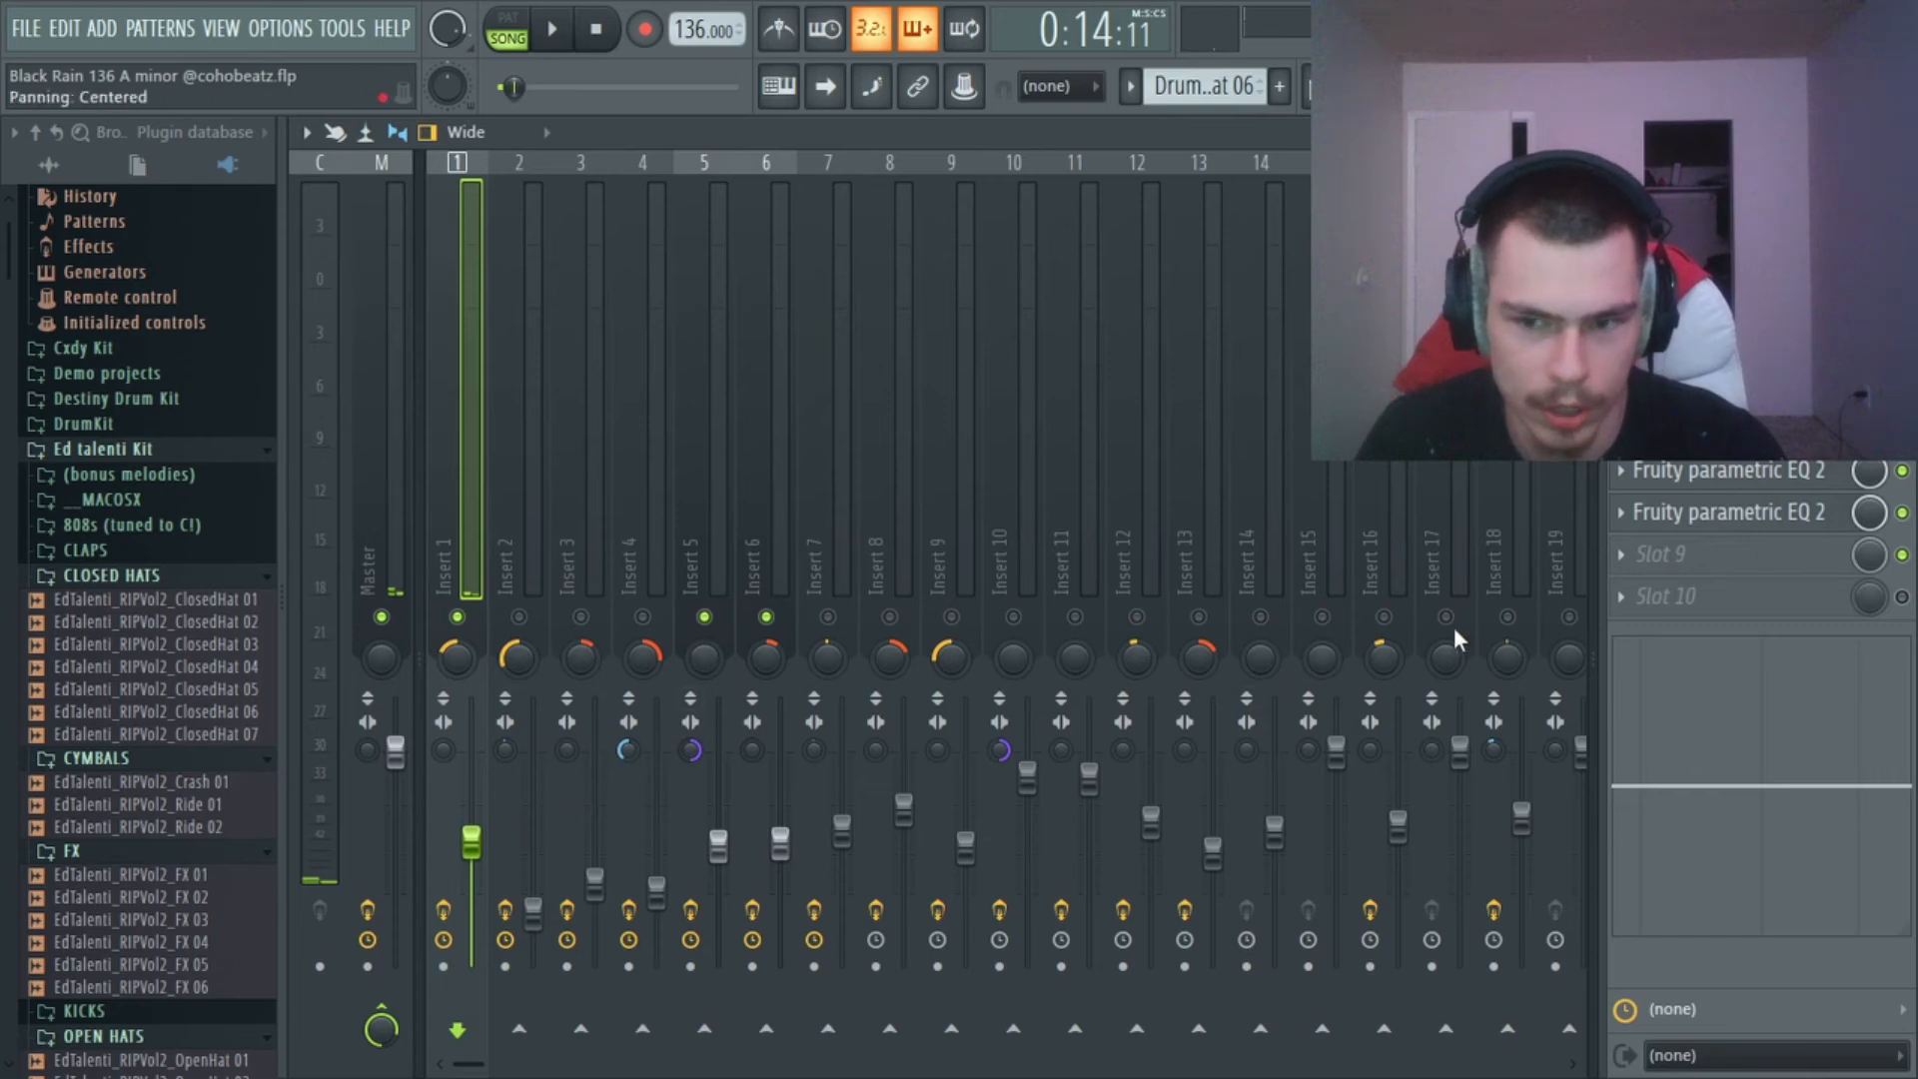
Inspect the Fruity parametric EQ 2 curves in slots 8 and 7 of Insert 1, and bypass slot 7.
left_click(1713, 514)
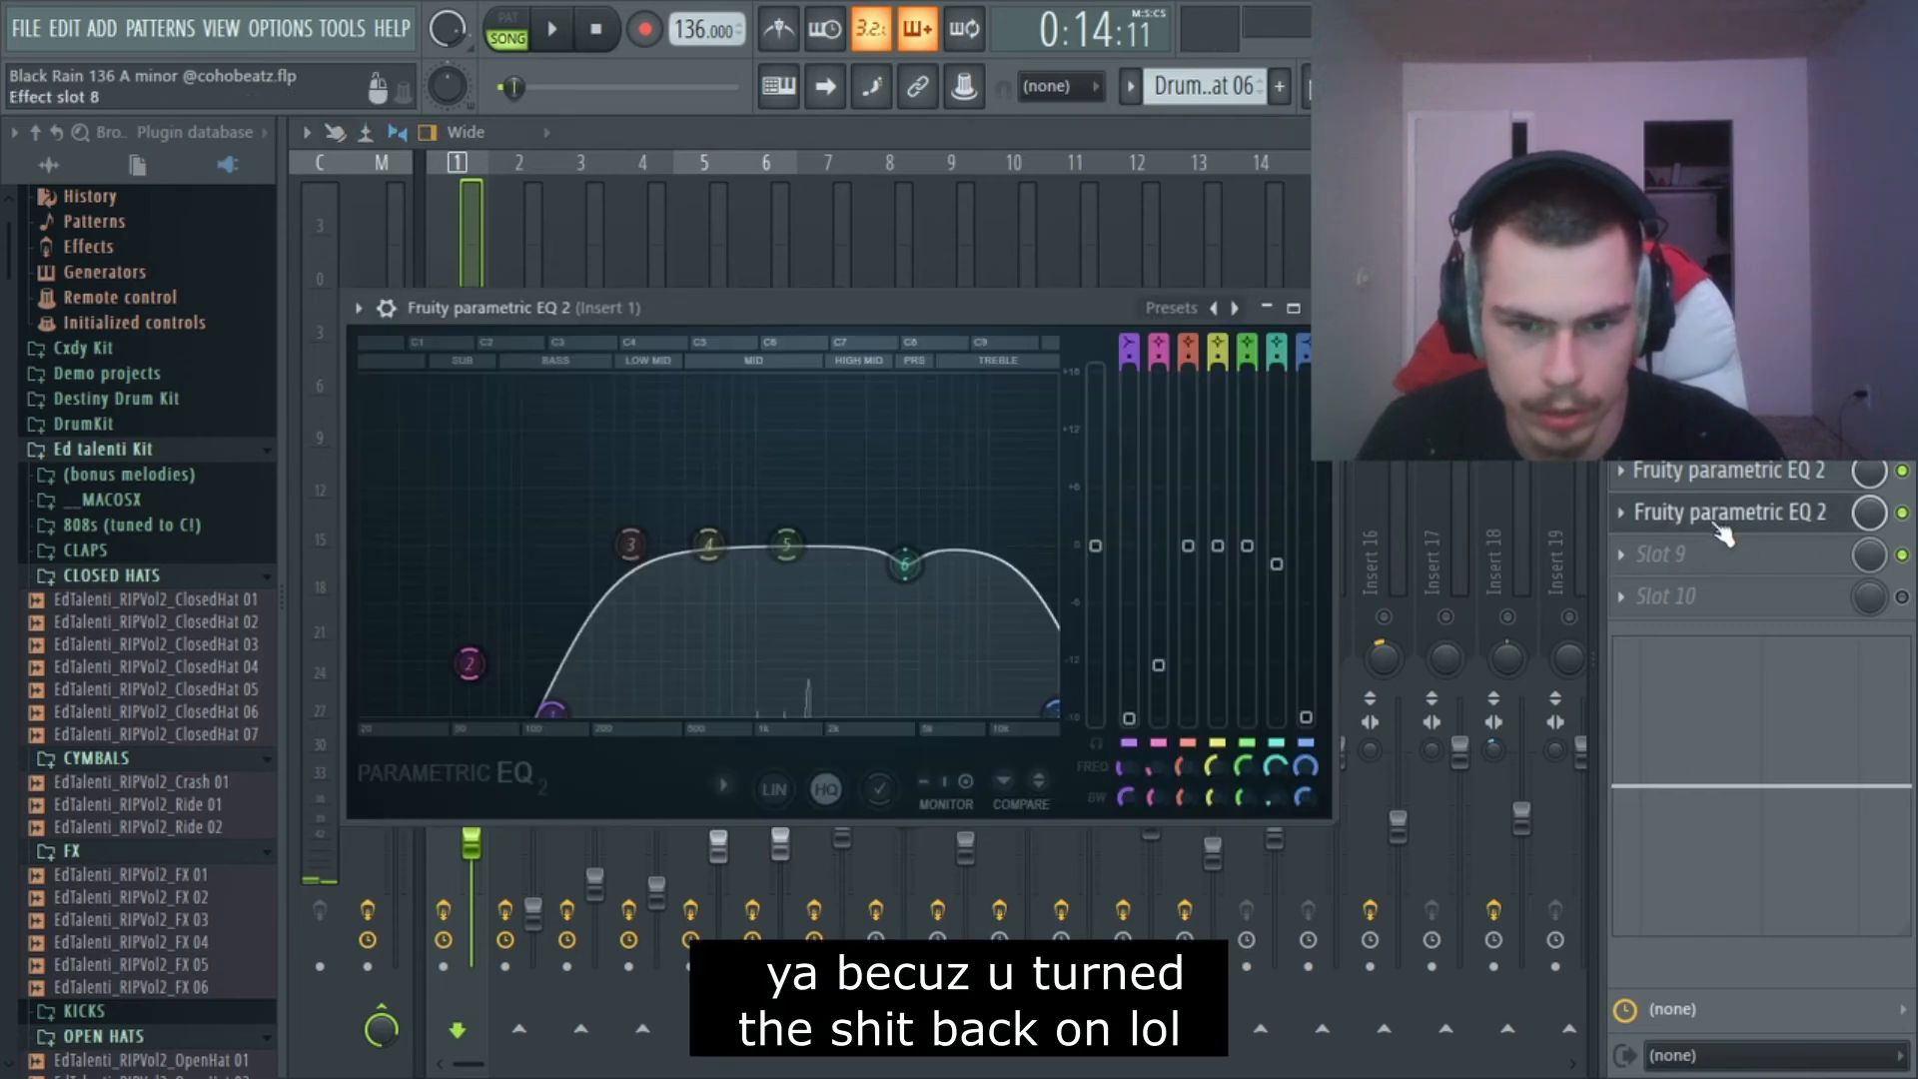
left_click(1767, 486)
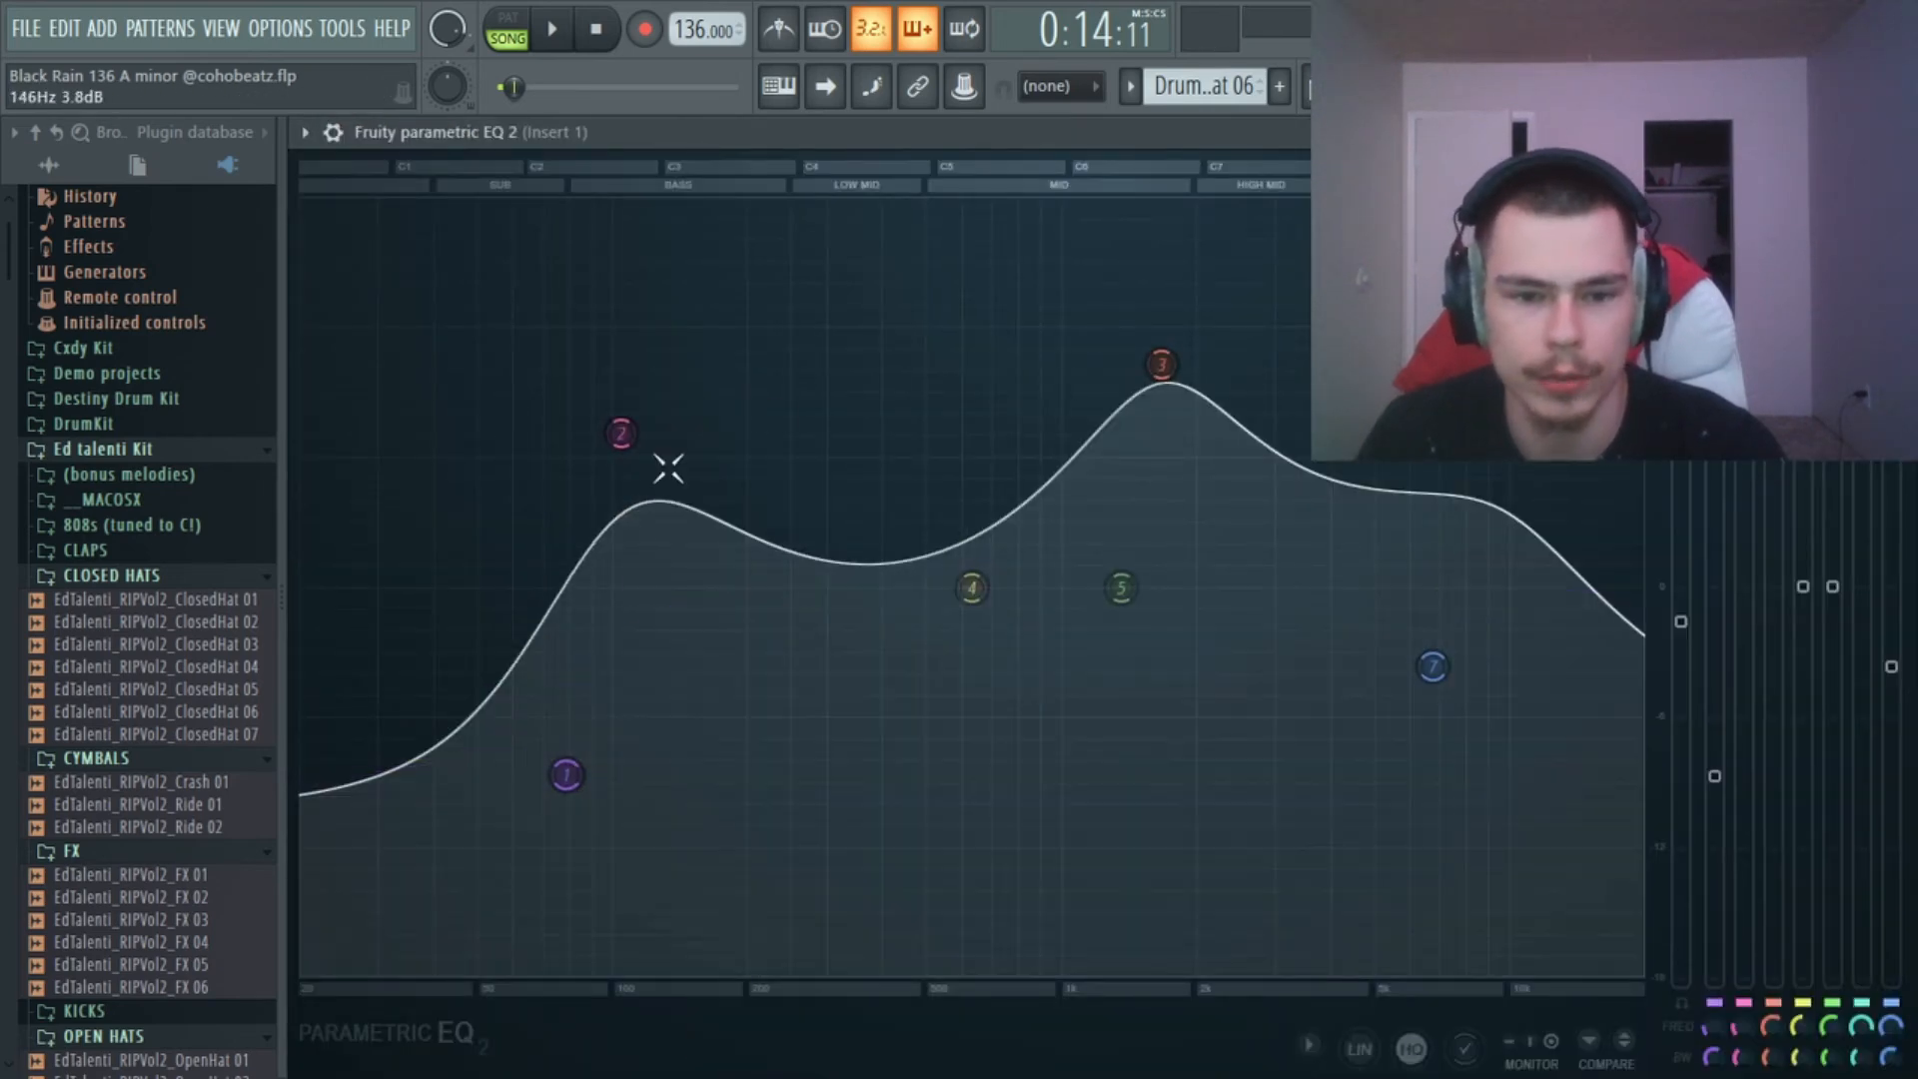
key("Escape")
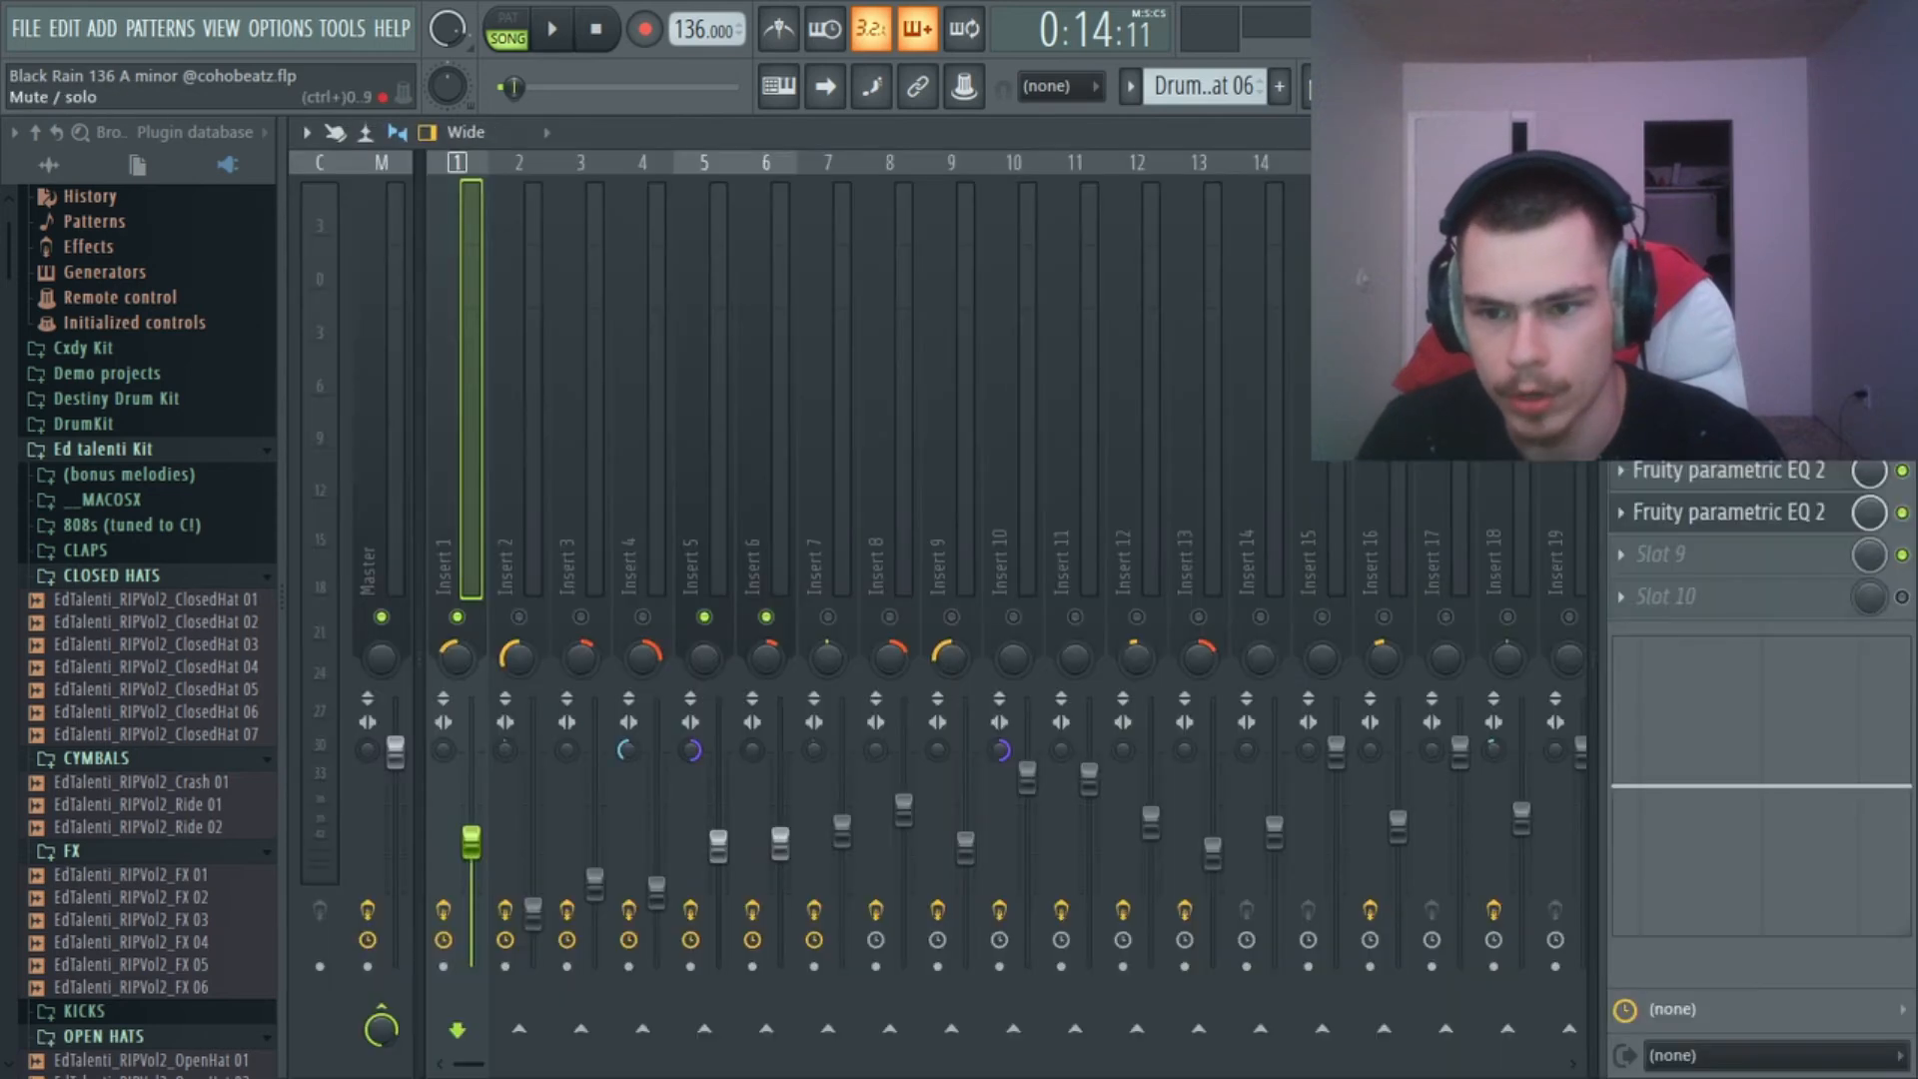
Mute Inserts 6 and 5 and play Insert 1 briefly from bar 9.
left_click(765, 615)
left_click(716, 615)
key("space")
Compare Insert 1's sound from bar 9 without and with the slot 7 Fruity parametric EQ 2, leaving it enabled.
key("space")
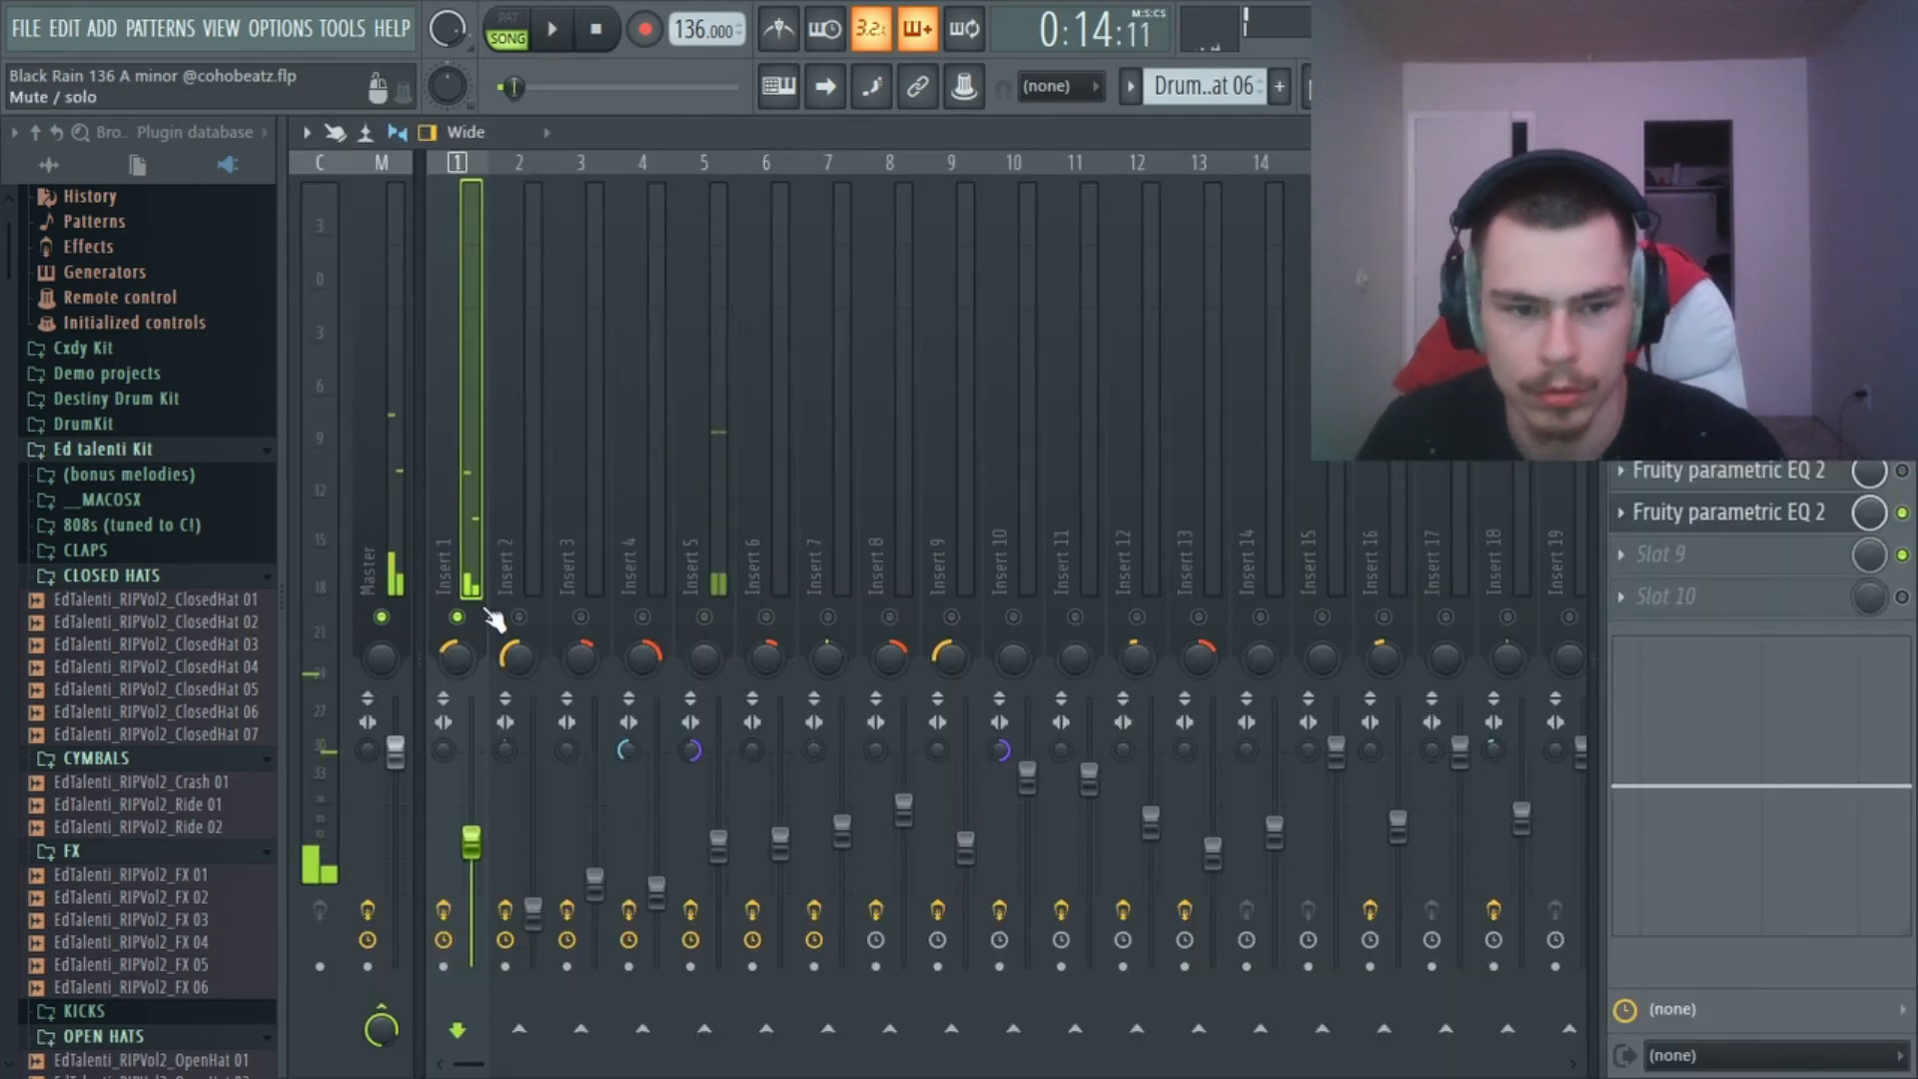
key("space")
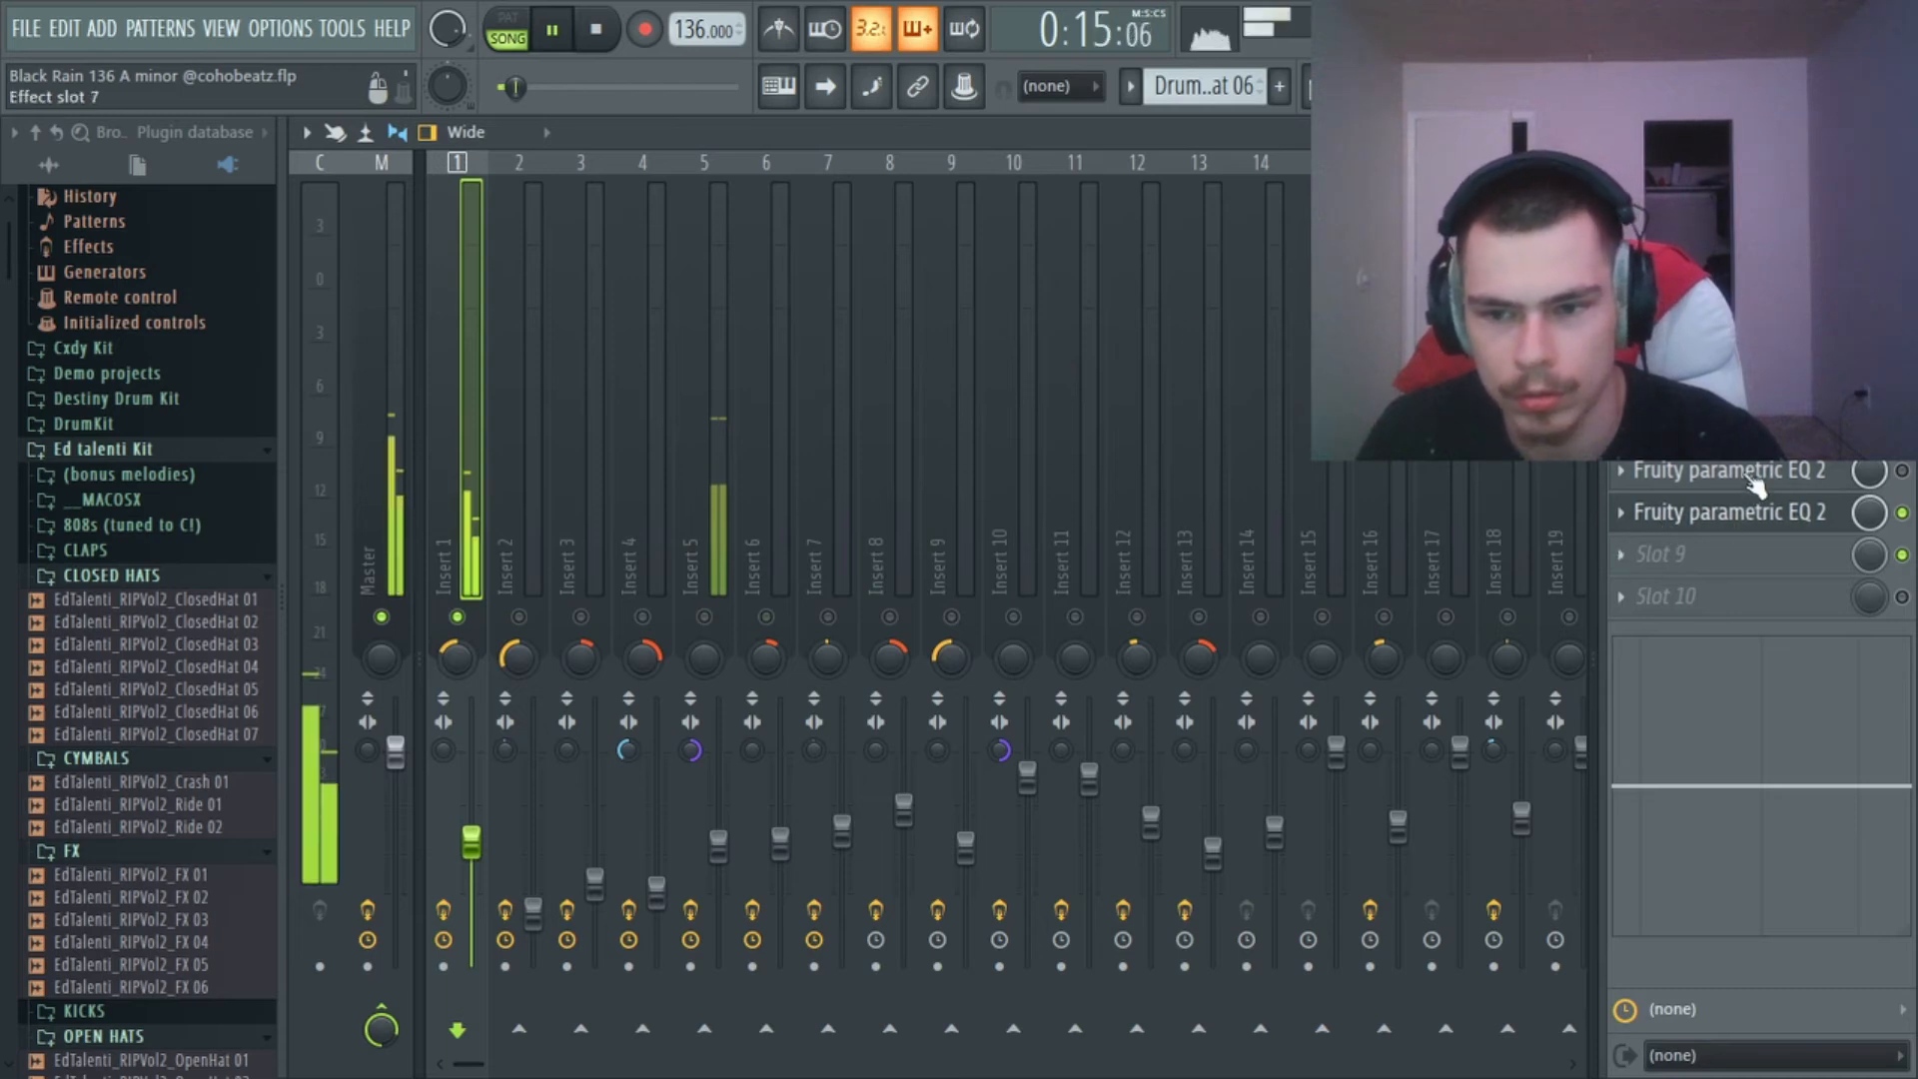
left_click(1902, 471)
key("space")
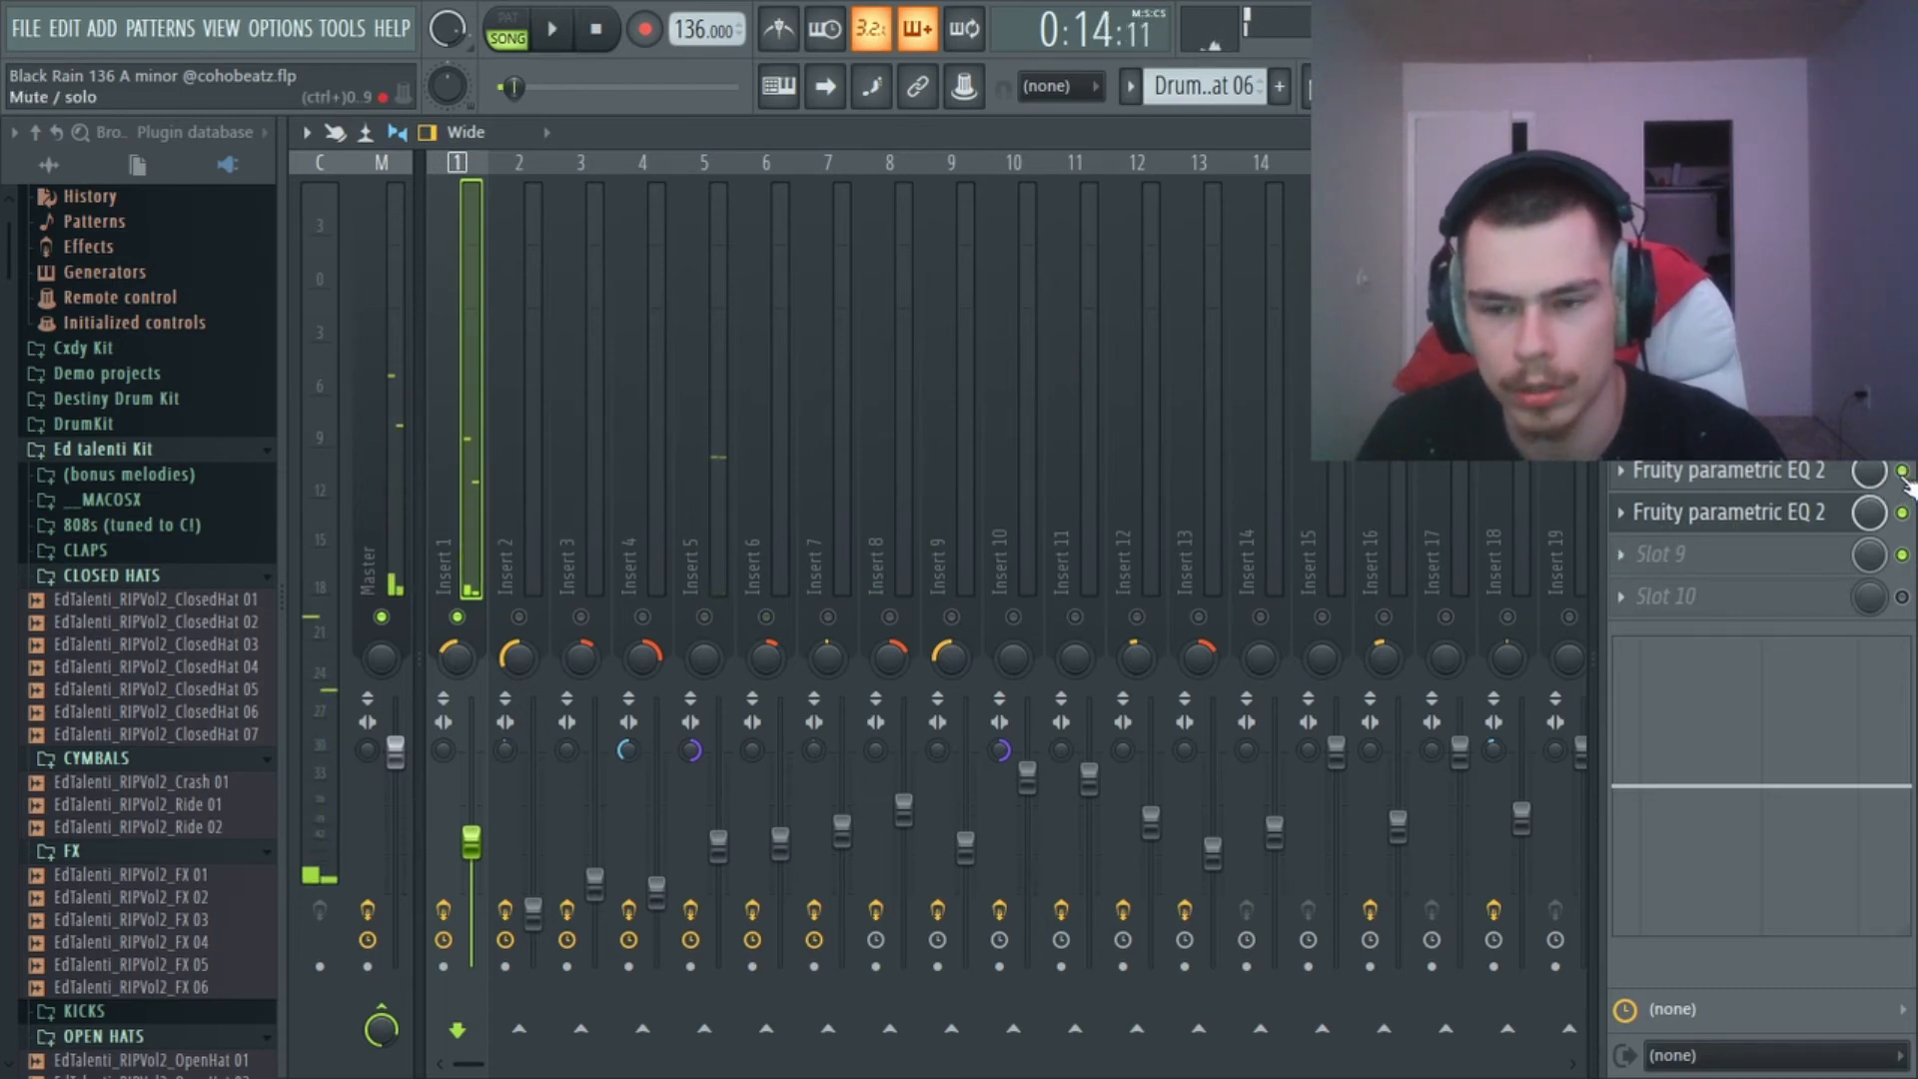
key("space")
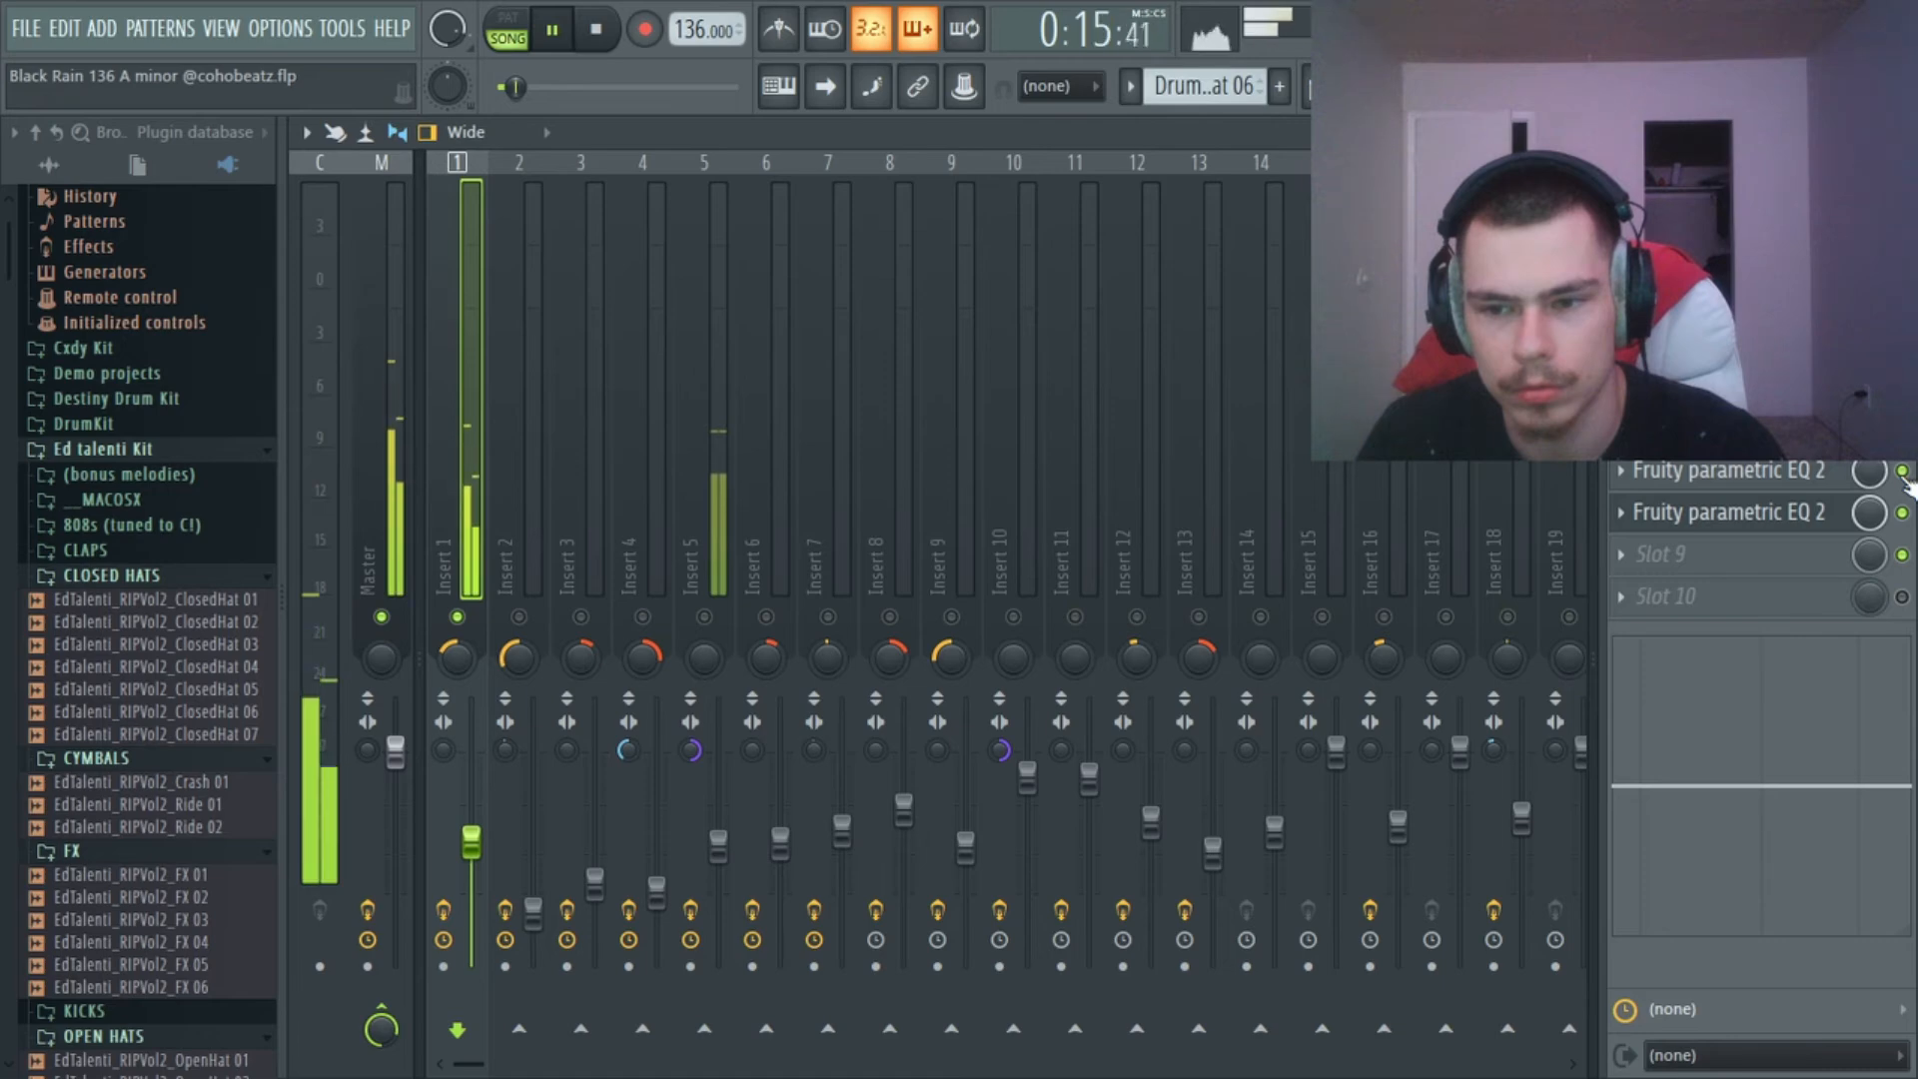
key("space")
Inspect Insert 1's slot 7 Fruity parametric EQ 2 curve and its Soundgoodizer setting, then close both.
left_click(1738, 471)
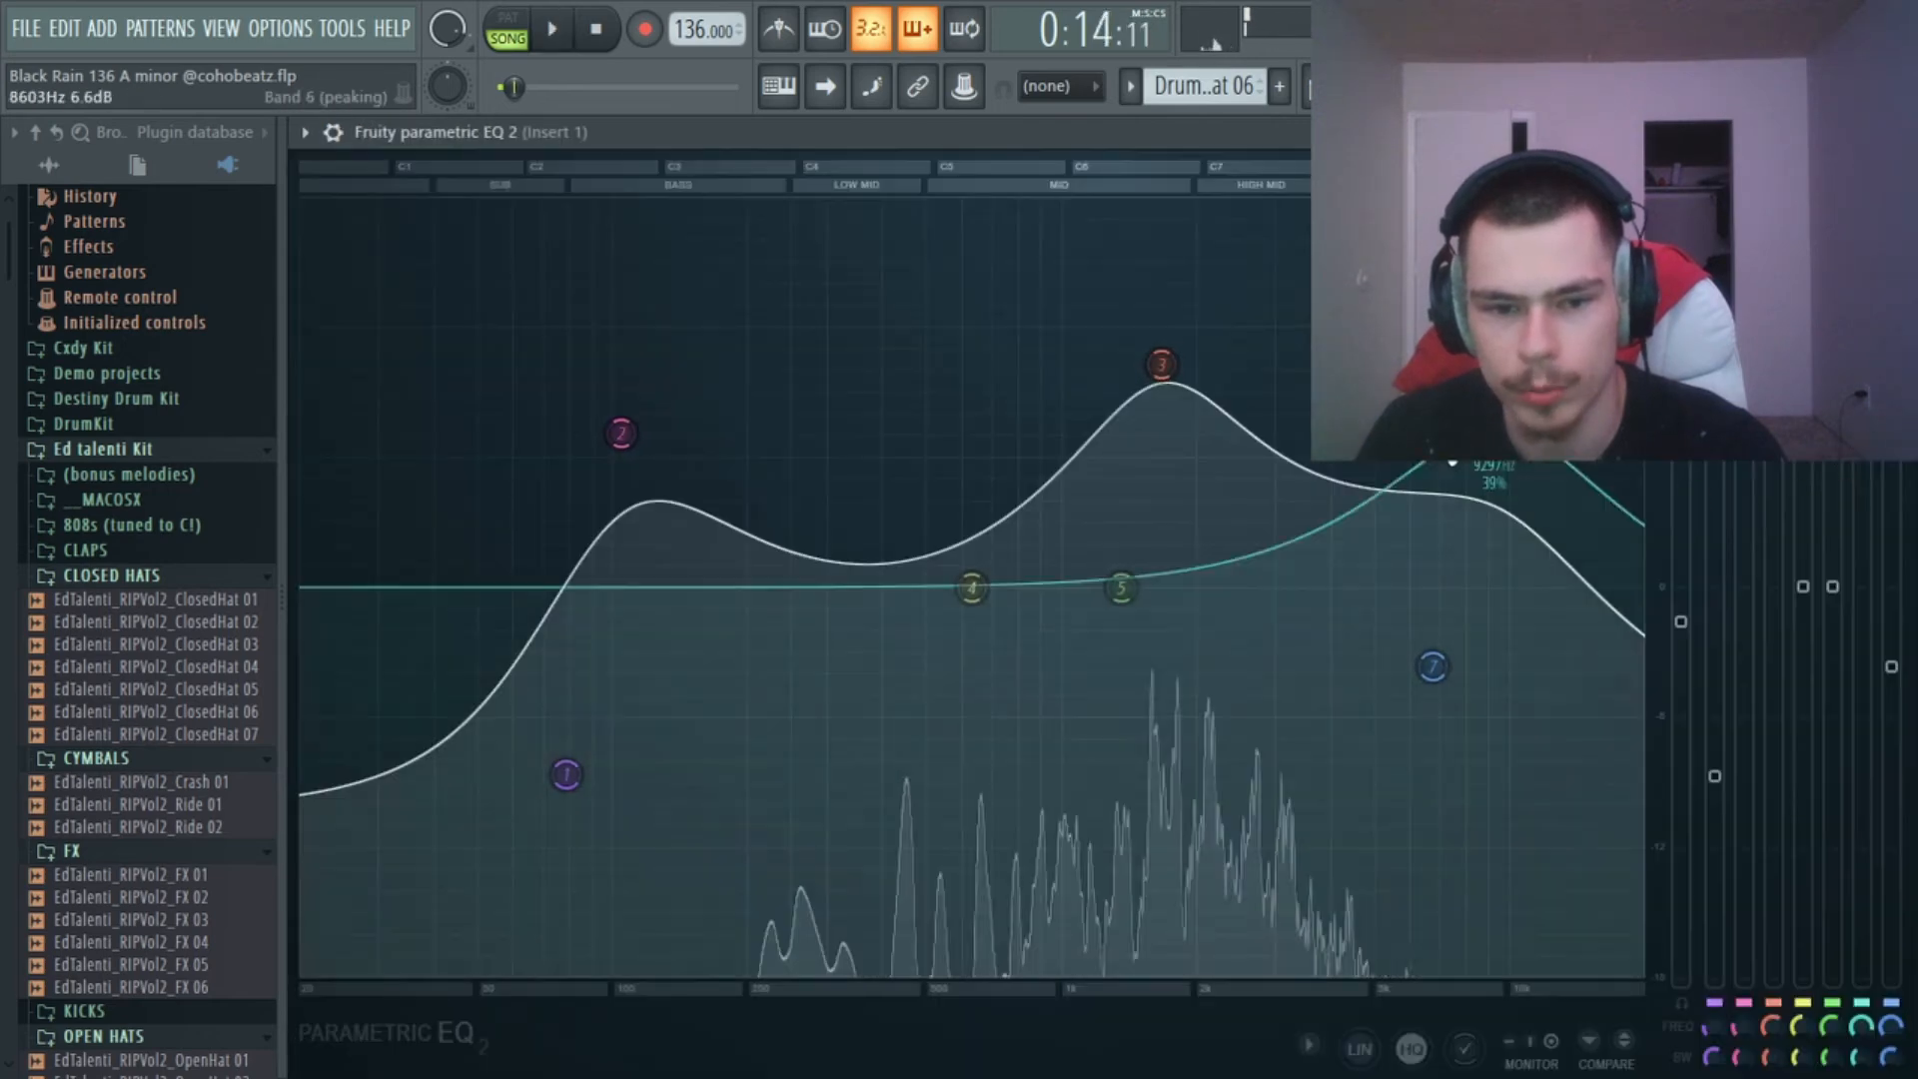
key("Escape")
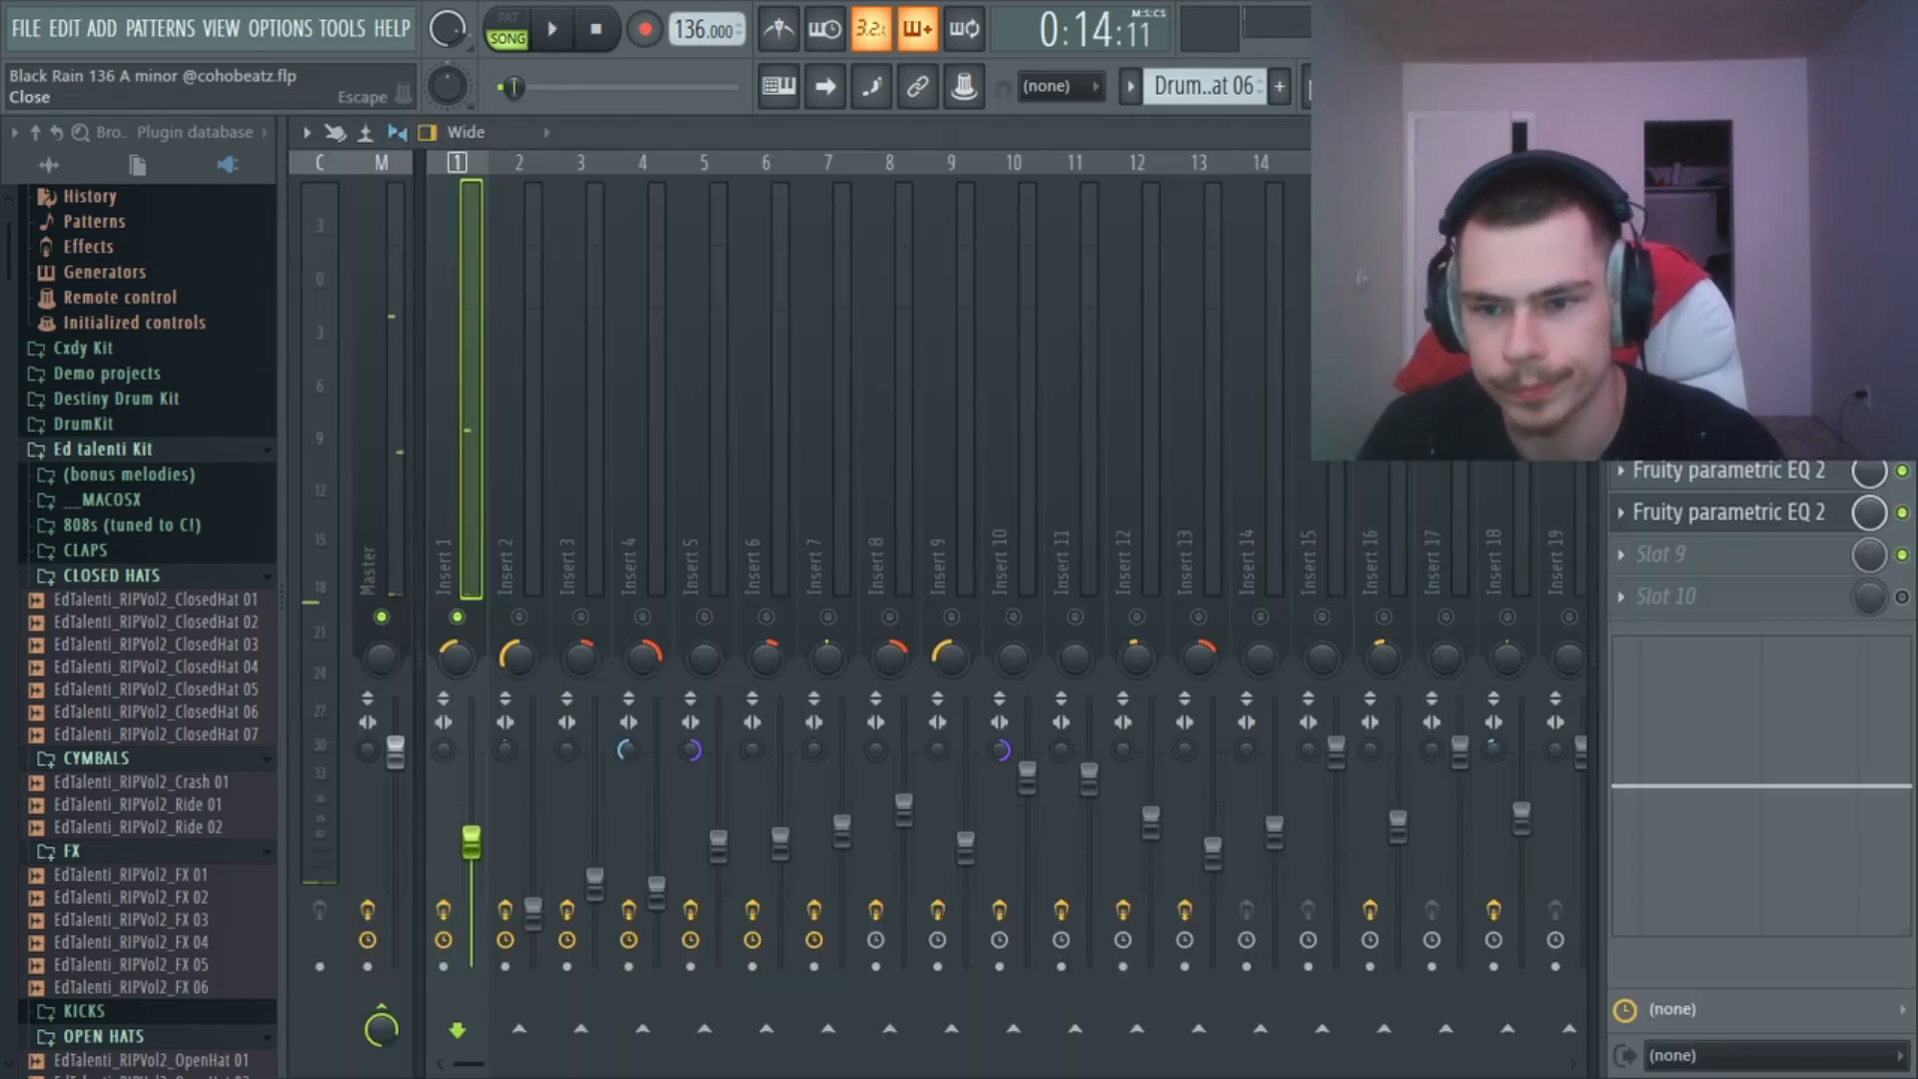
left_click(1773, 429)
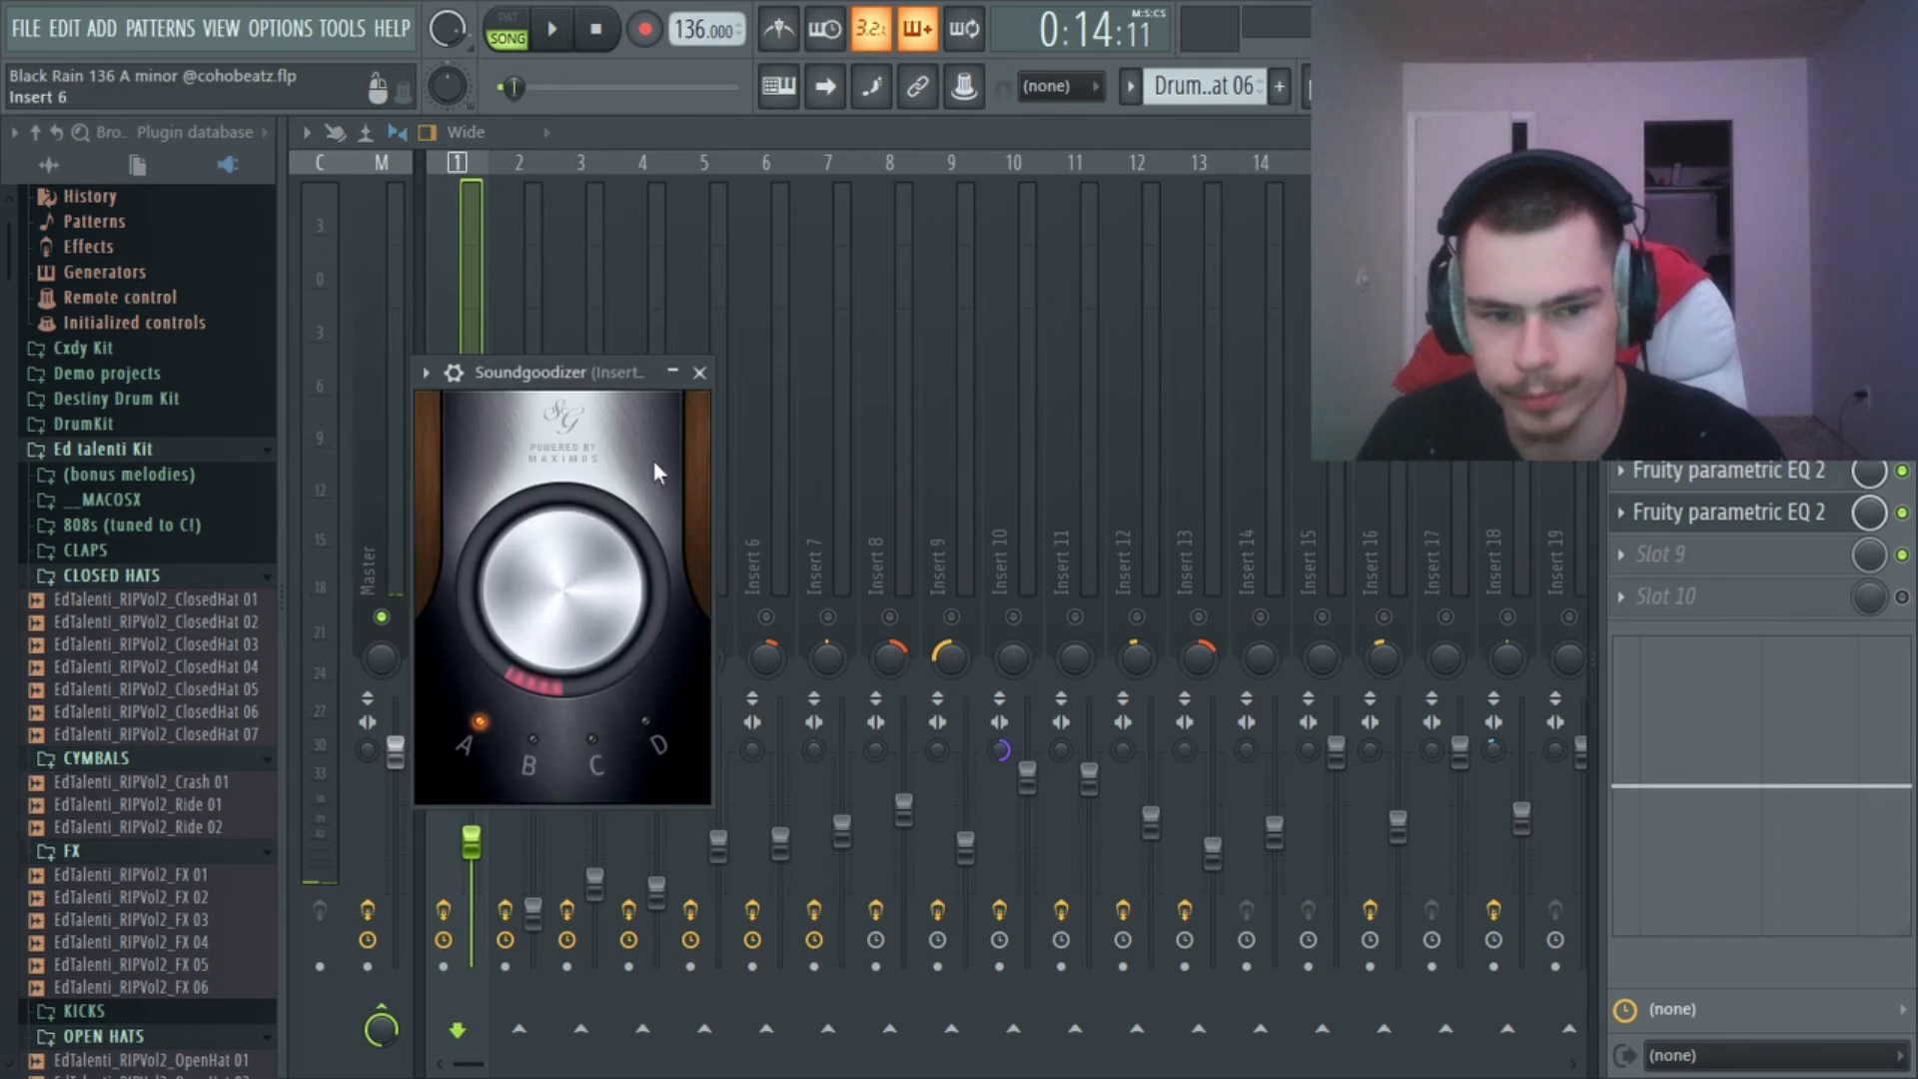
left_click(700, 374)
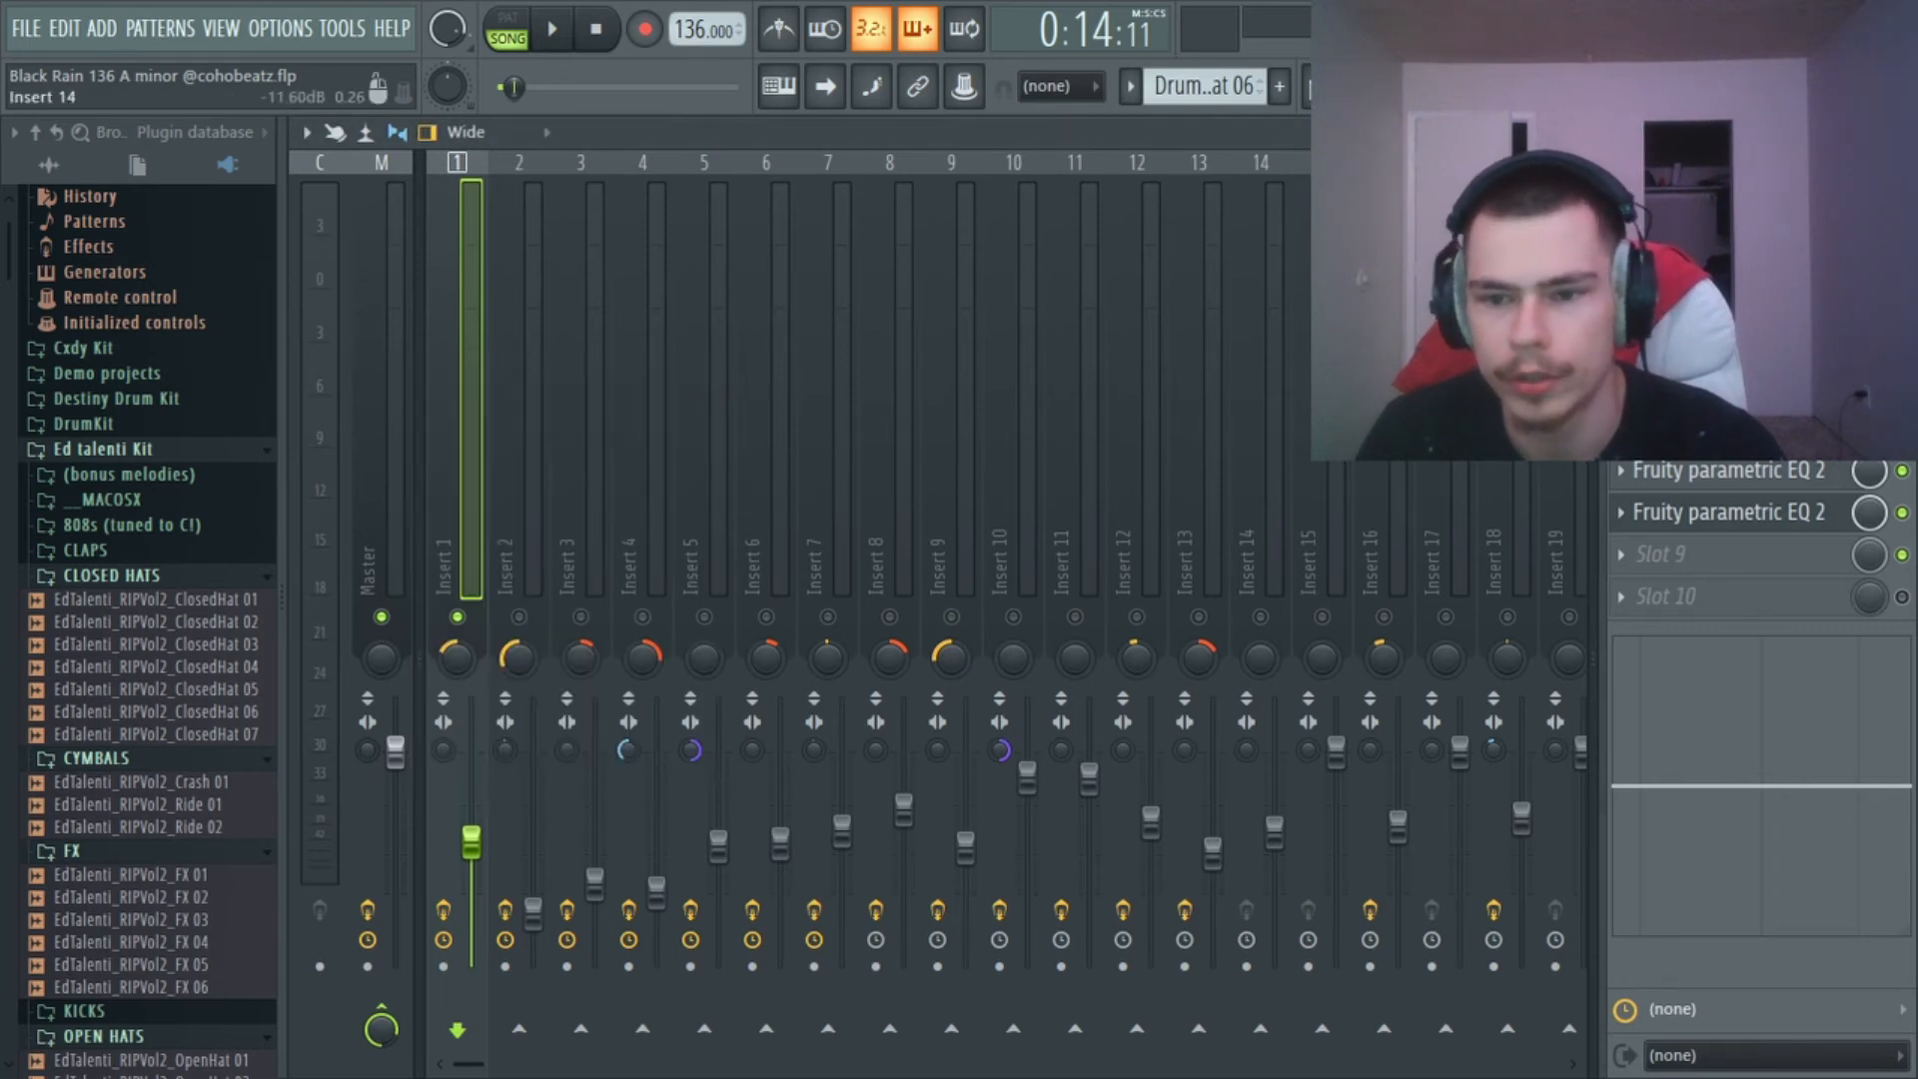
Select Insert 2 and inspect its Fruity parametric EQ 2 effects in slots 9 and 6.
left_click(598, 880)
left_click(535, 909)
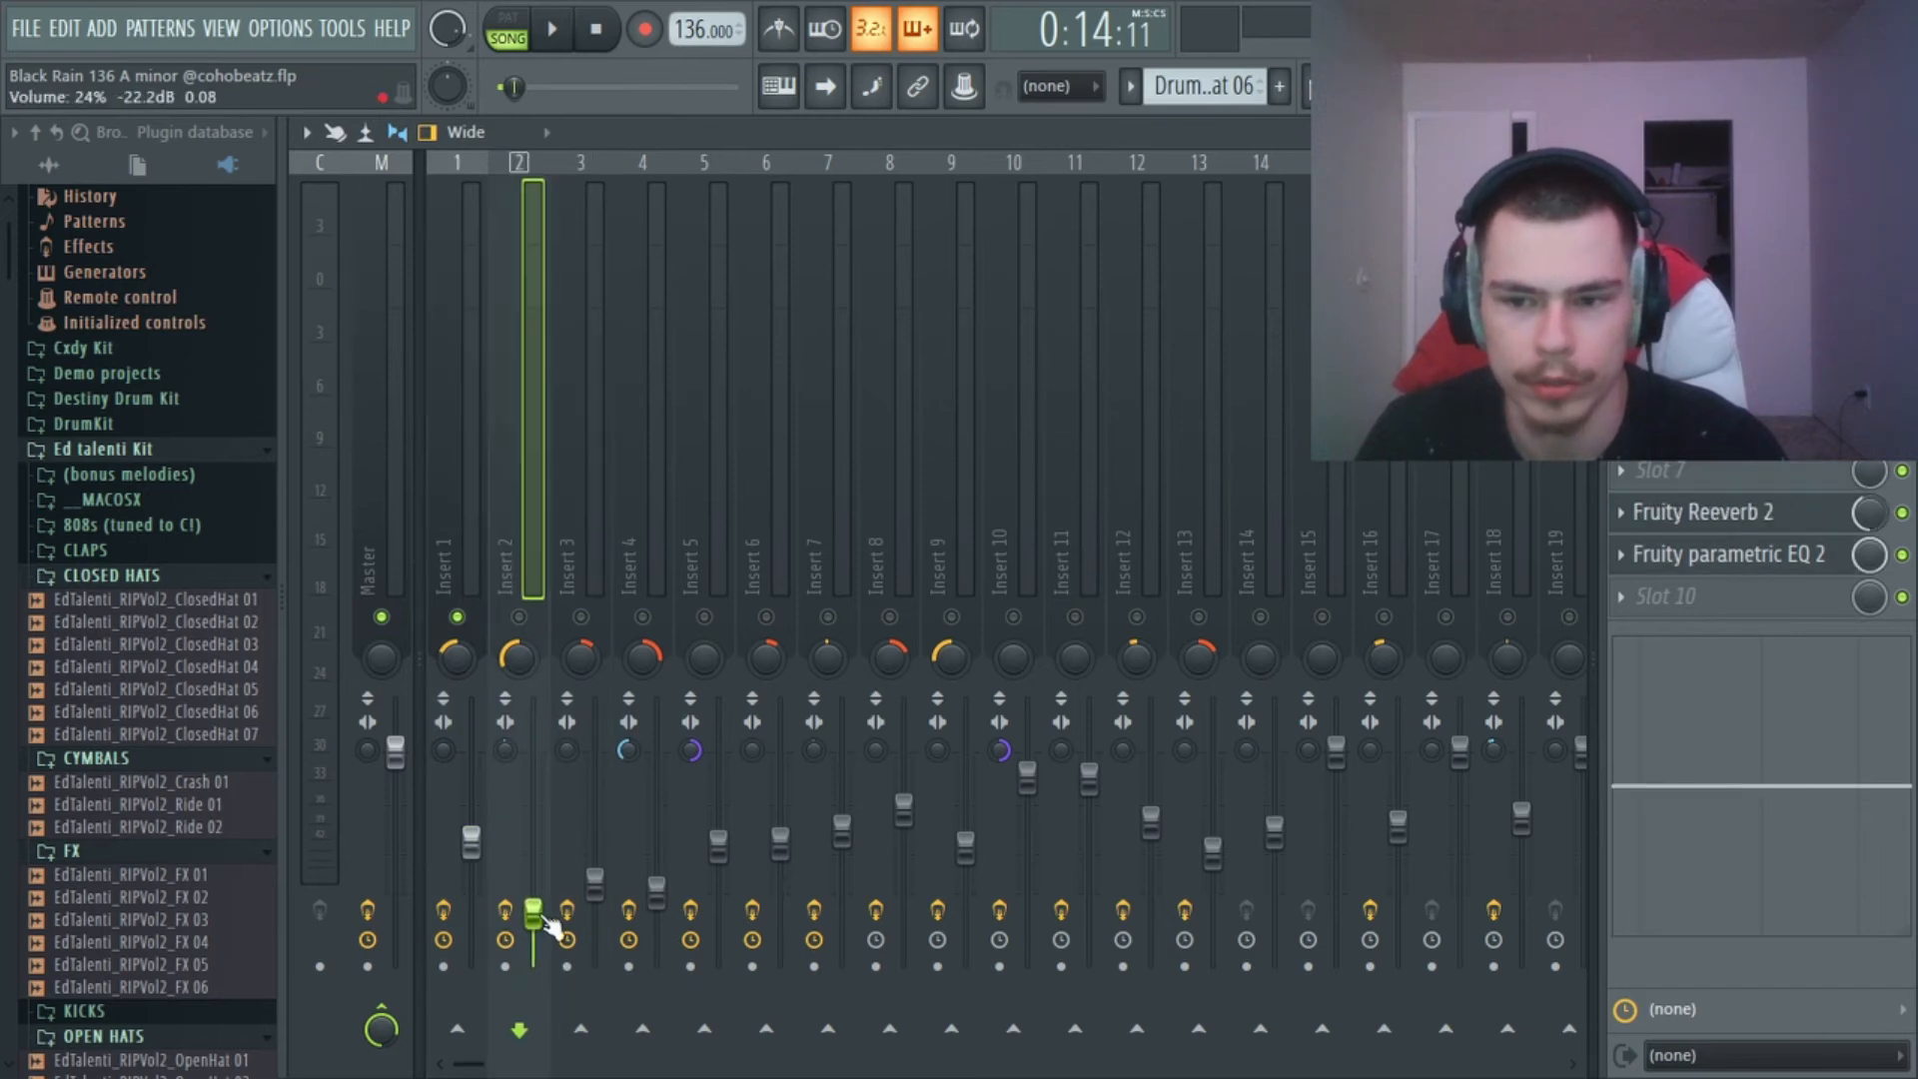
left_click(1744, 567)
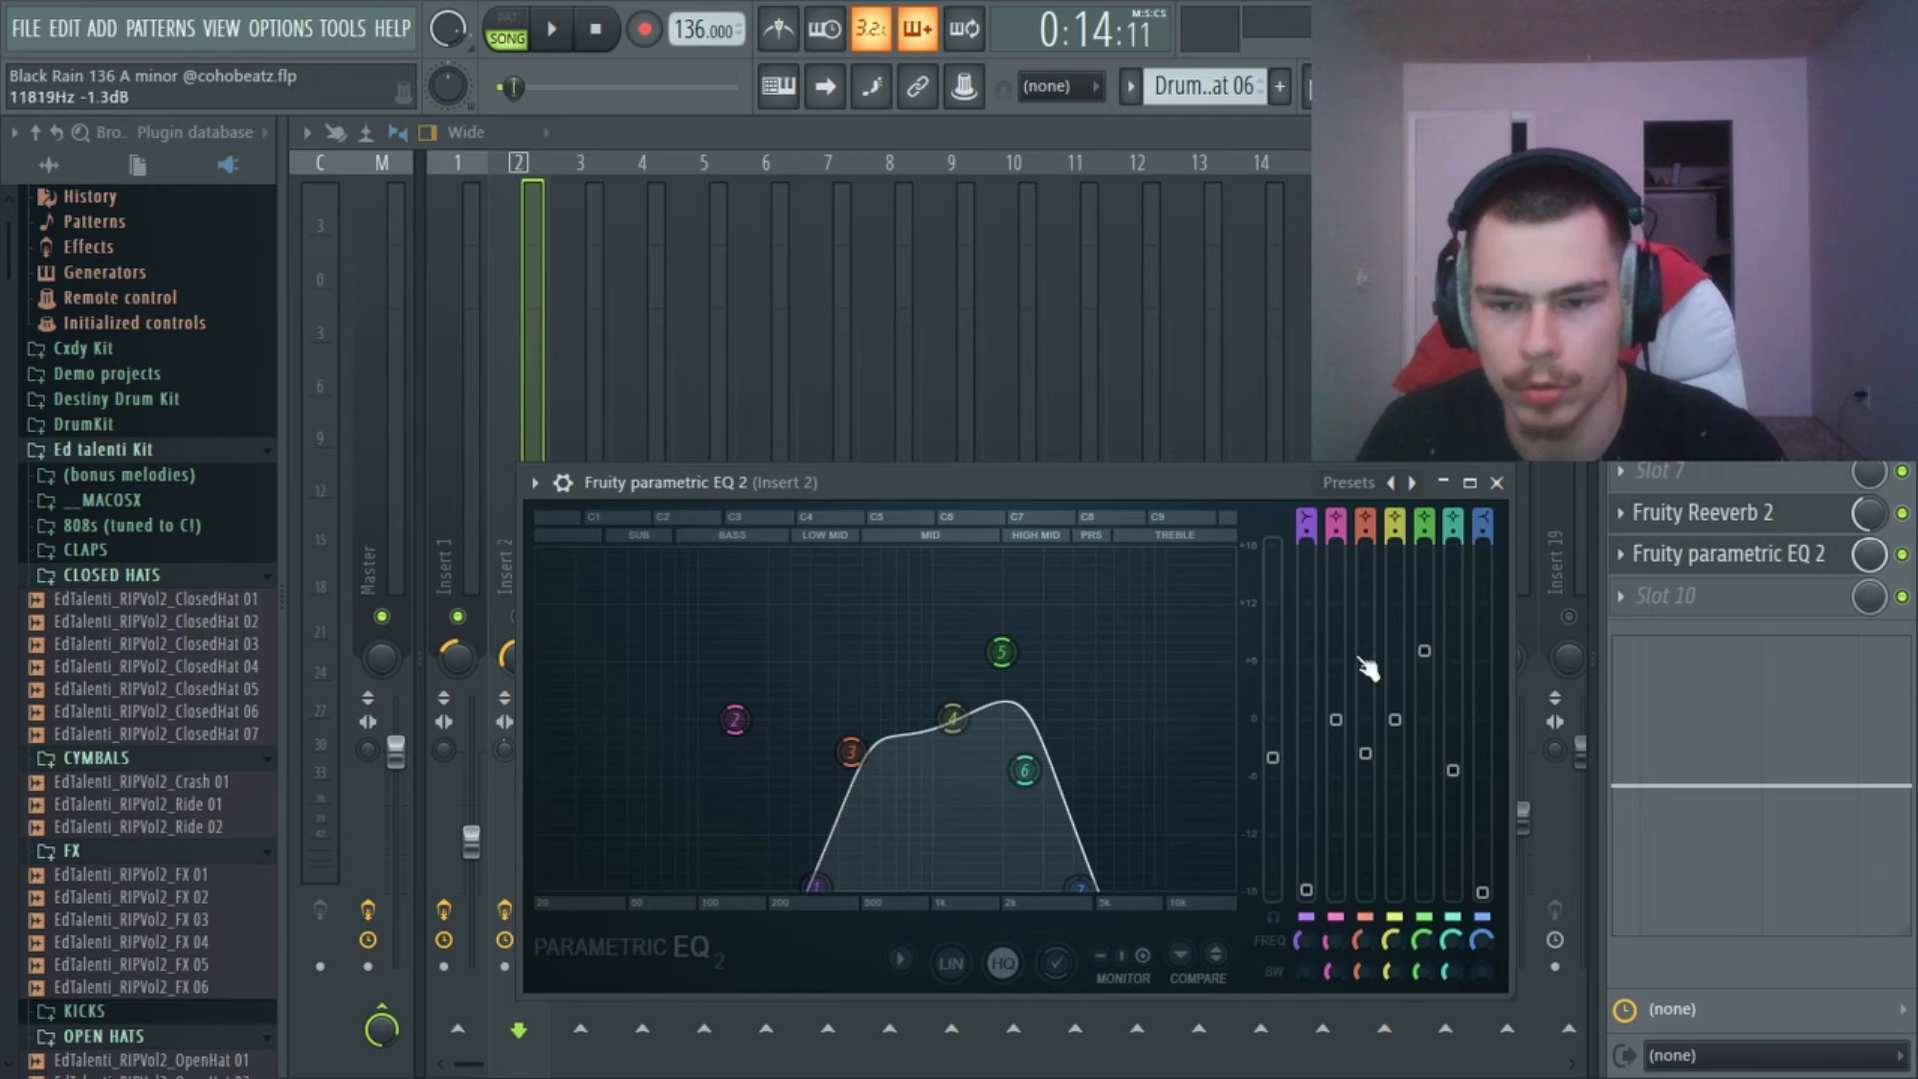
left_click(1729, 428)
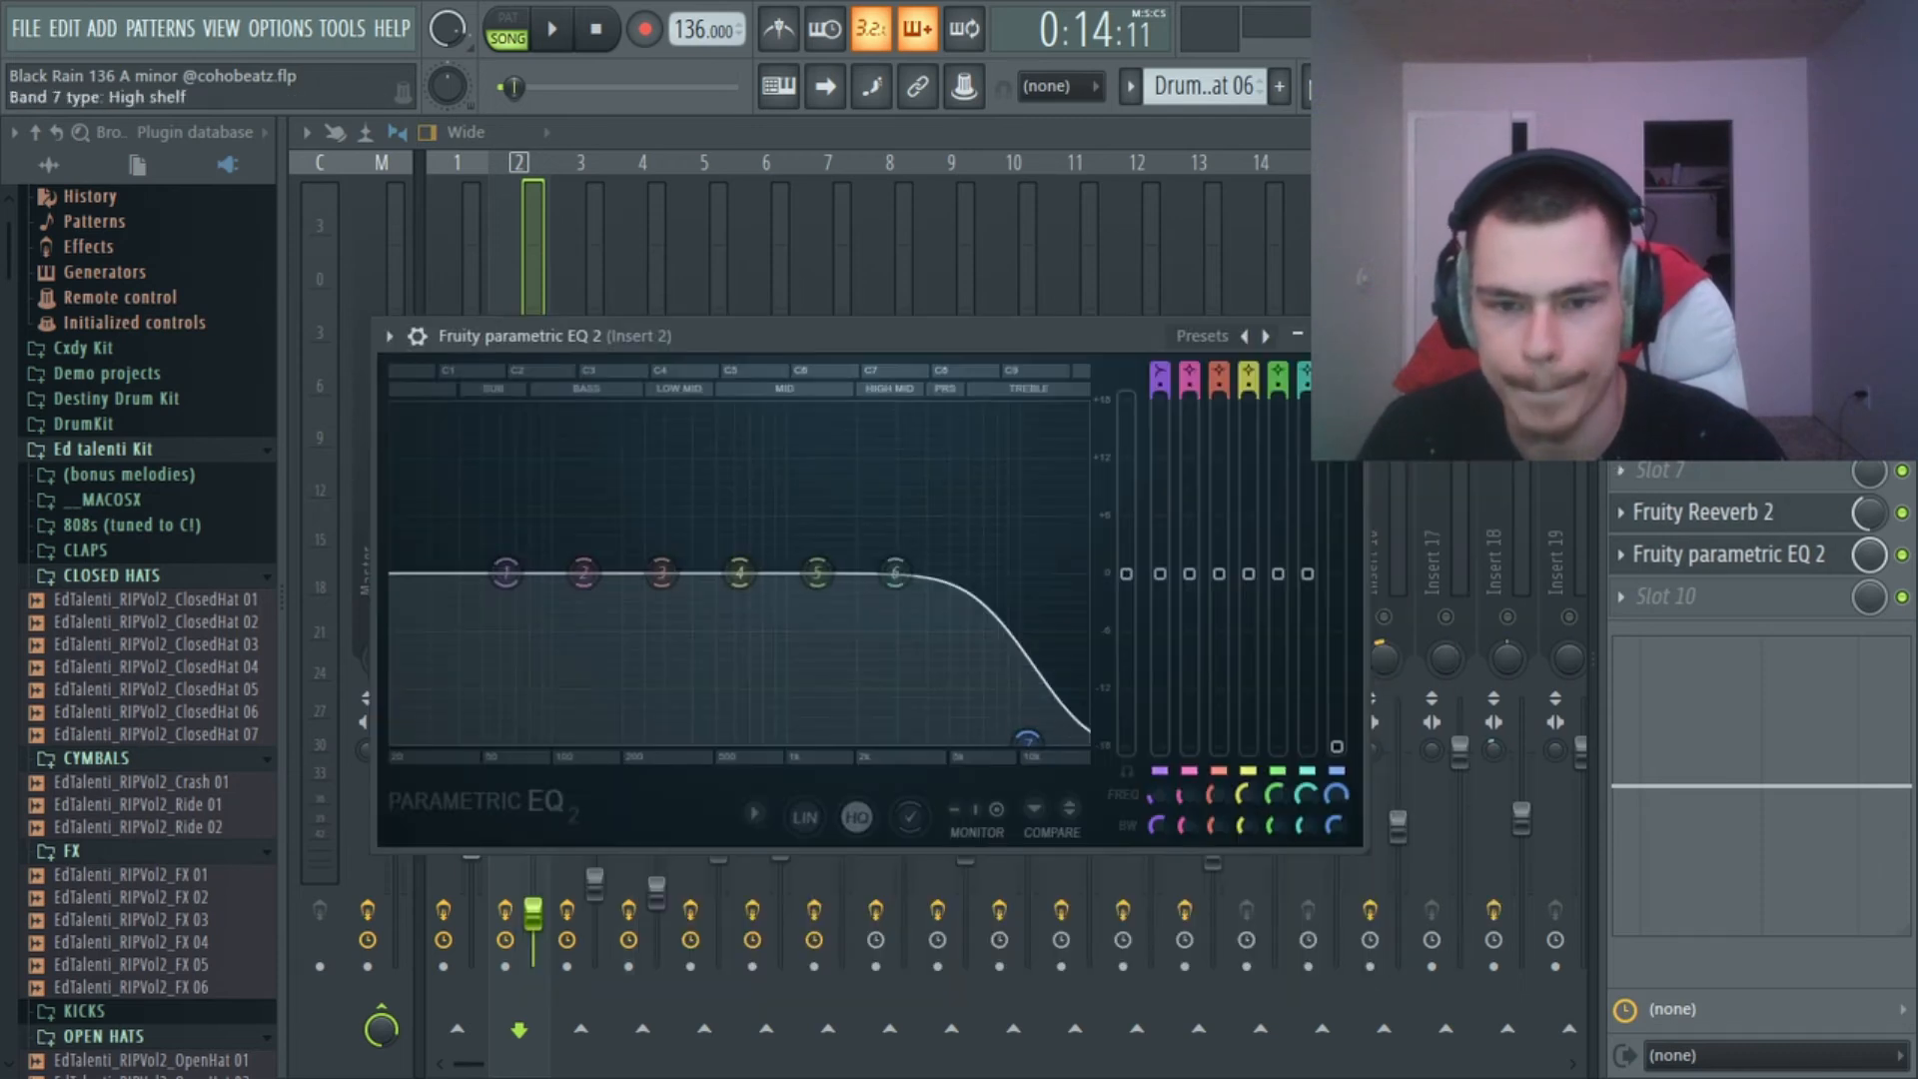
left_click(1337, 336)
Select Insert 3 and inspect its slot 9 Fruity parametric EQ 2 curve and slot 3 effect.
left_click(595, 883)
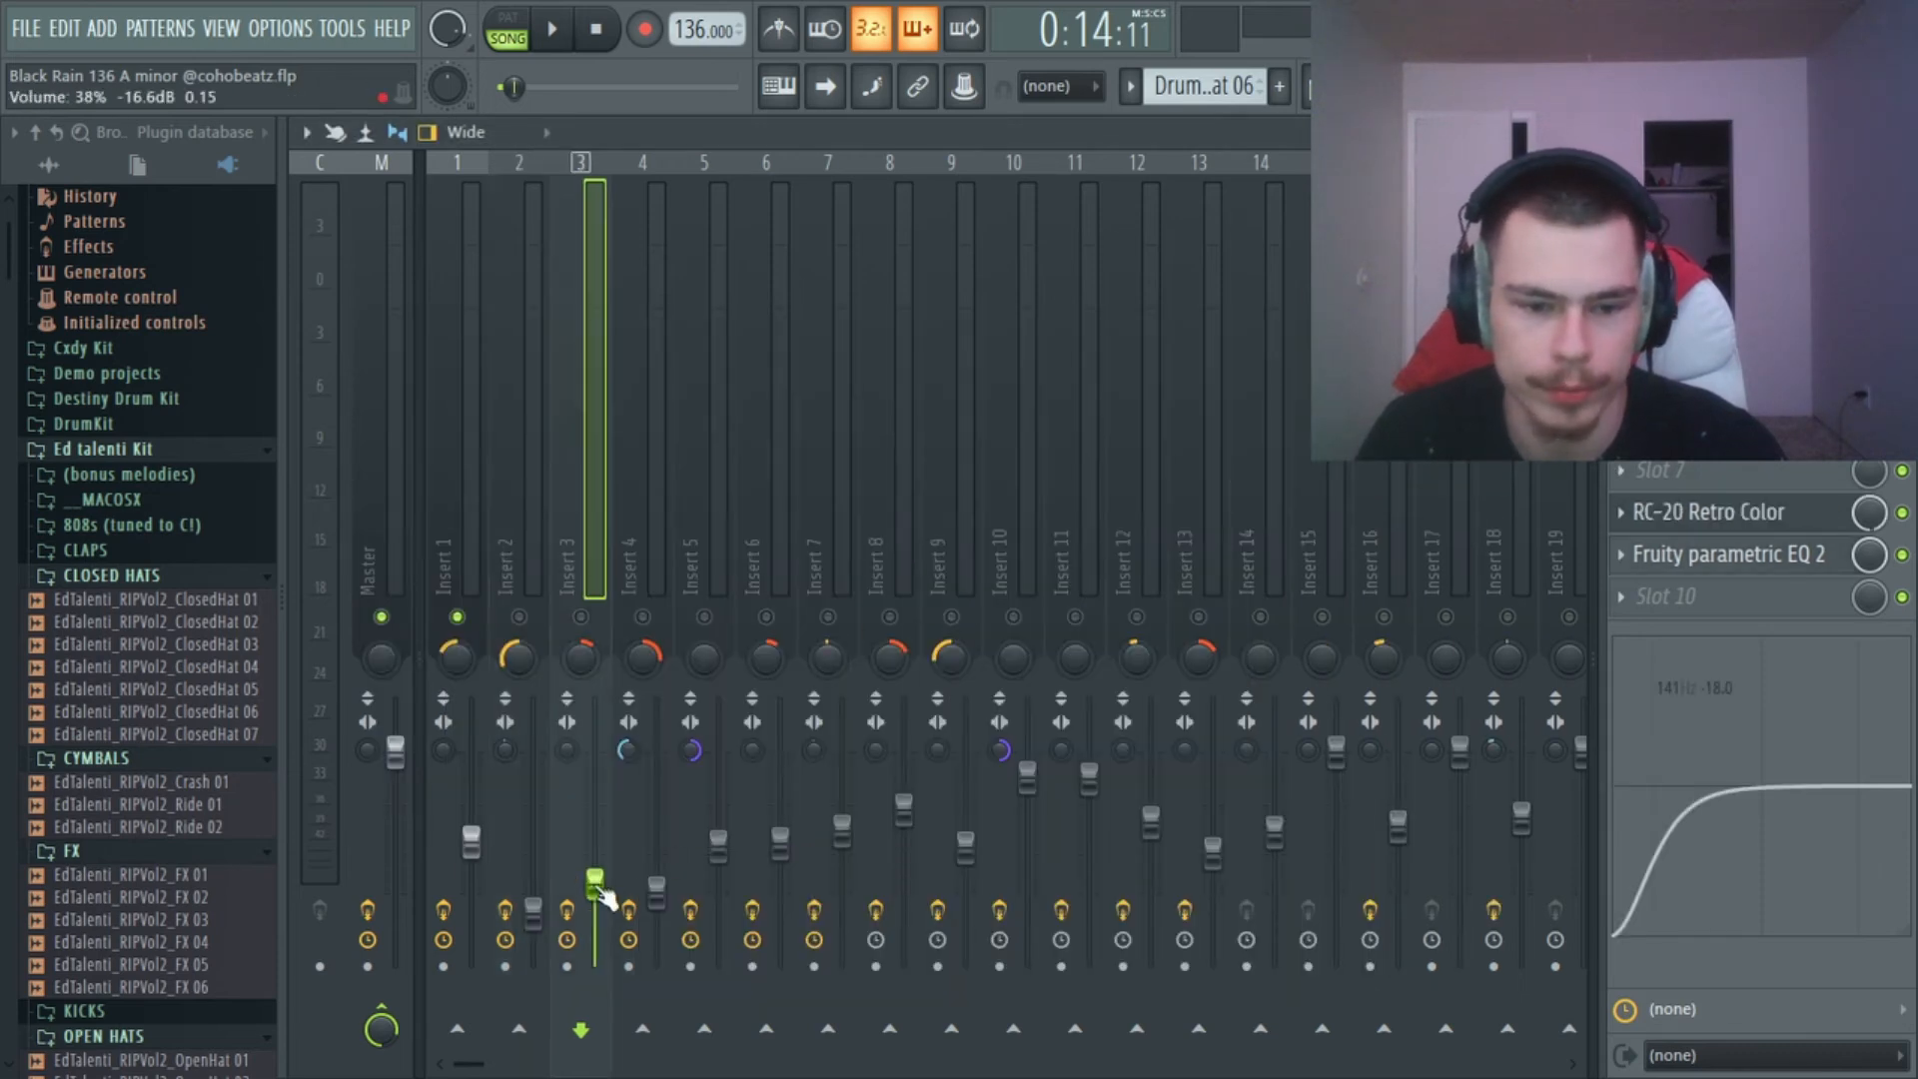
left_click(1727, 556)
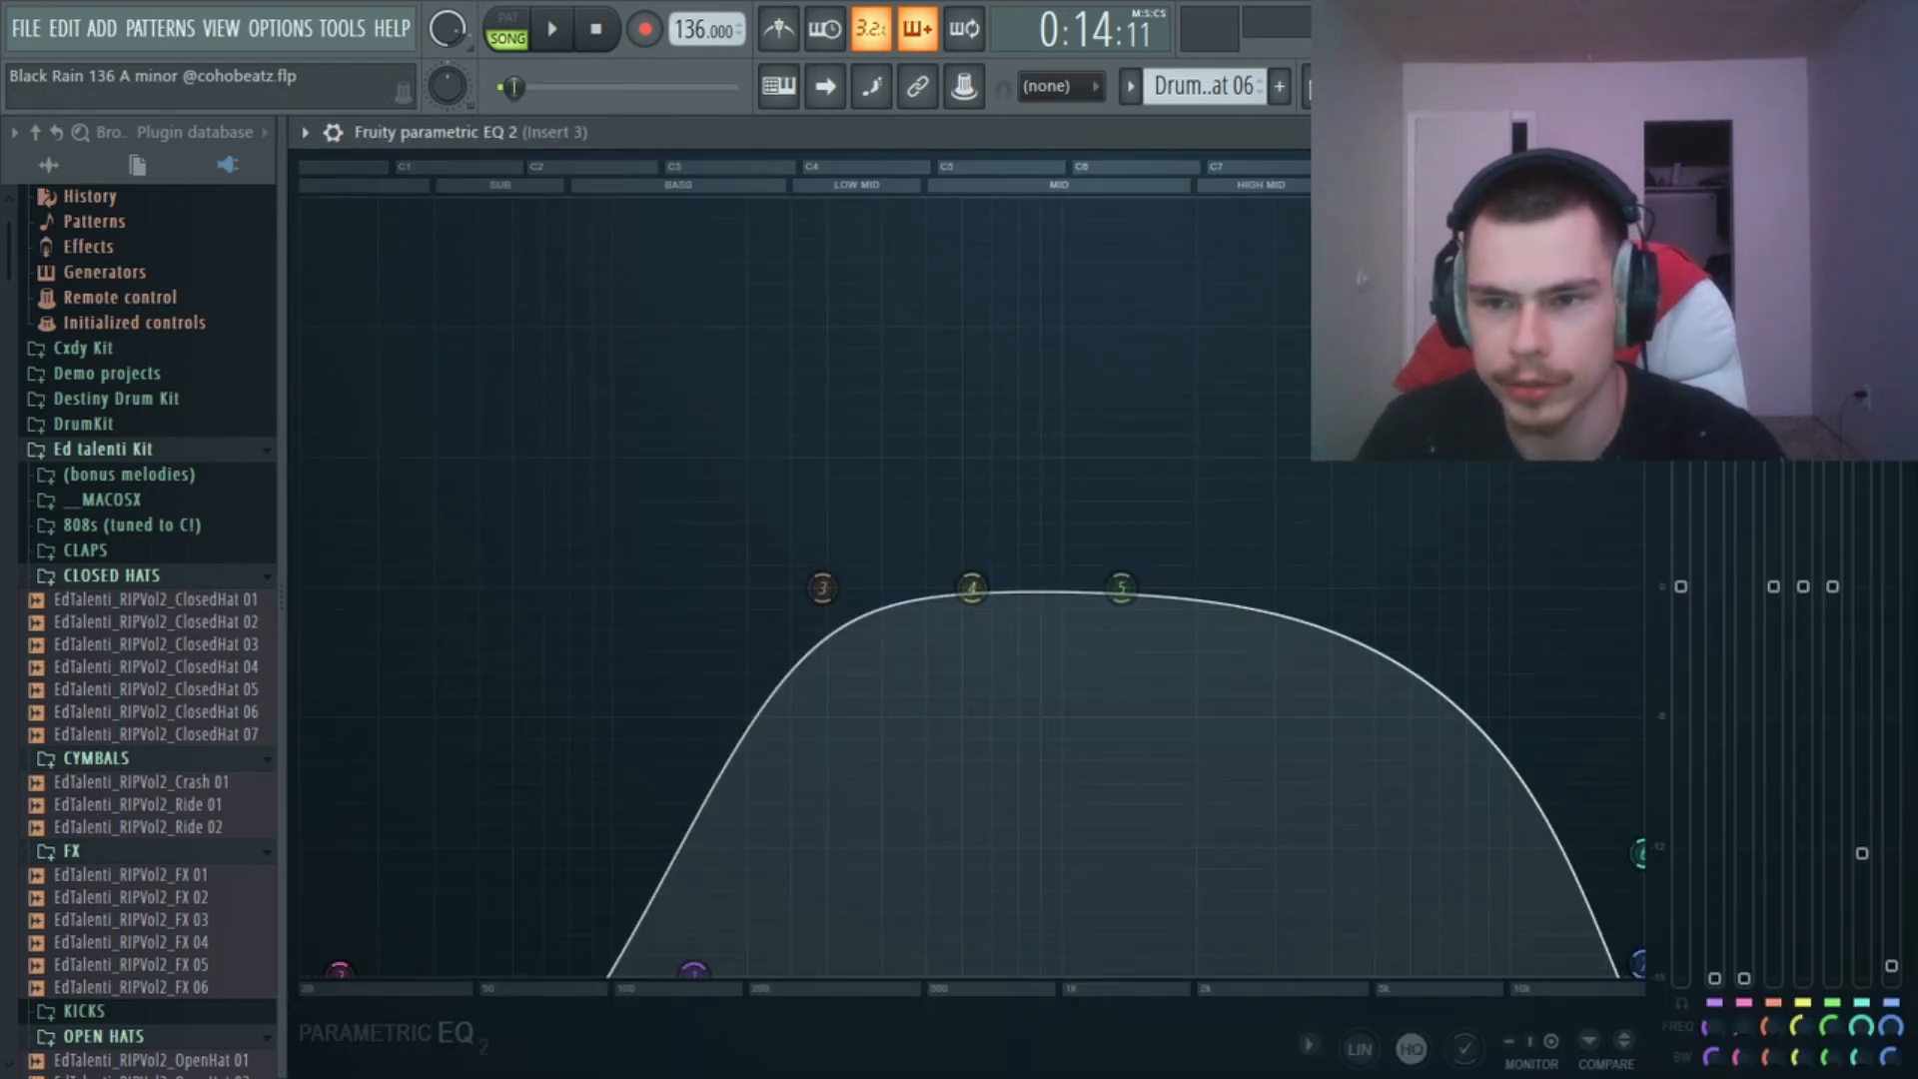
key("Escape")
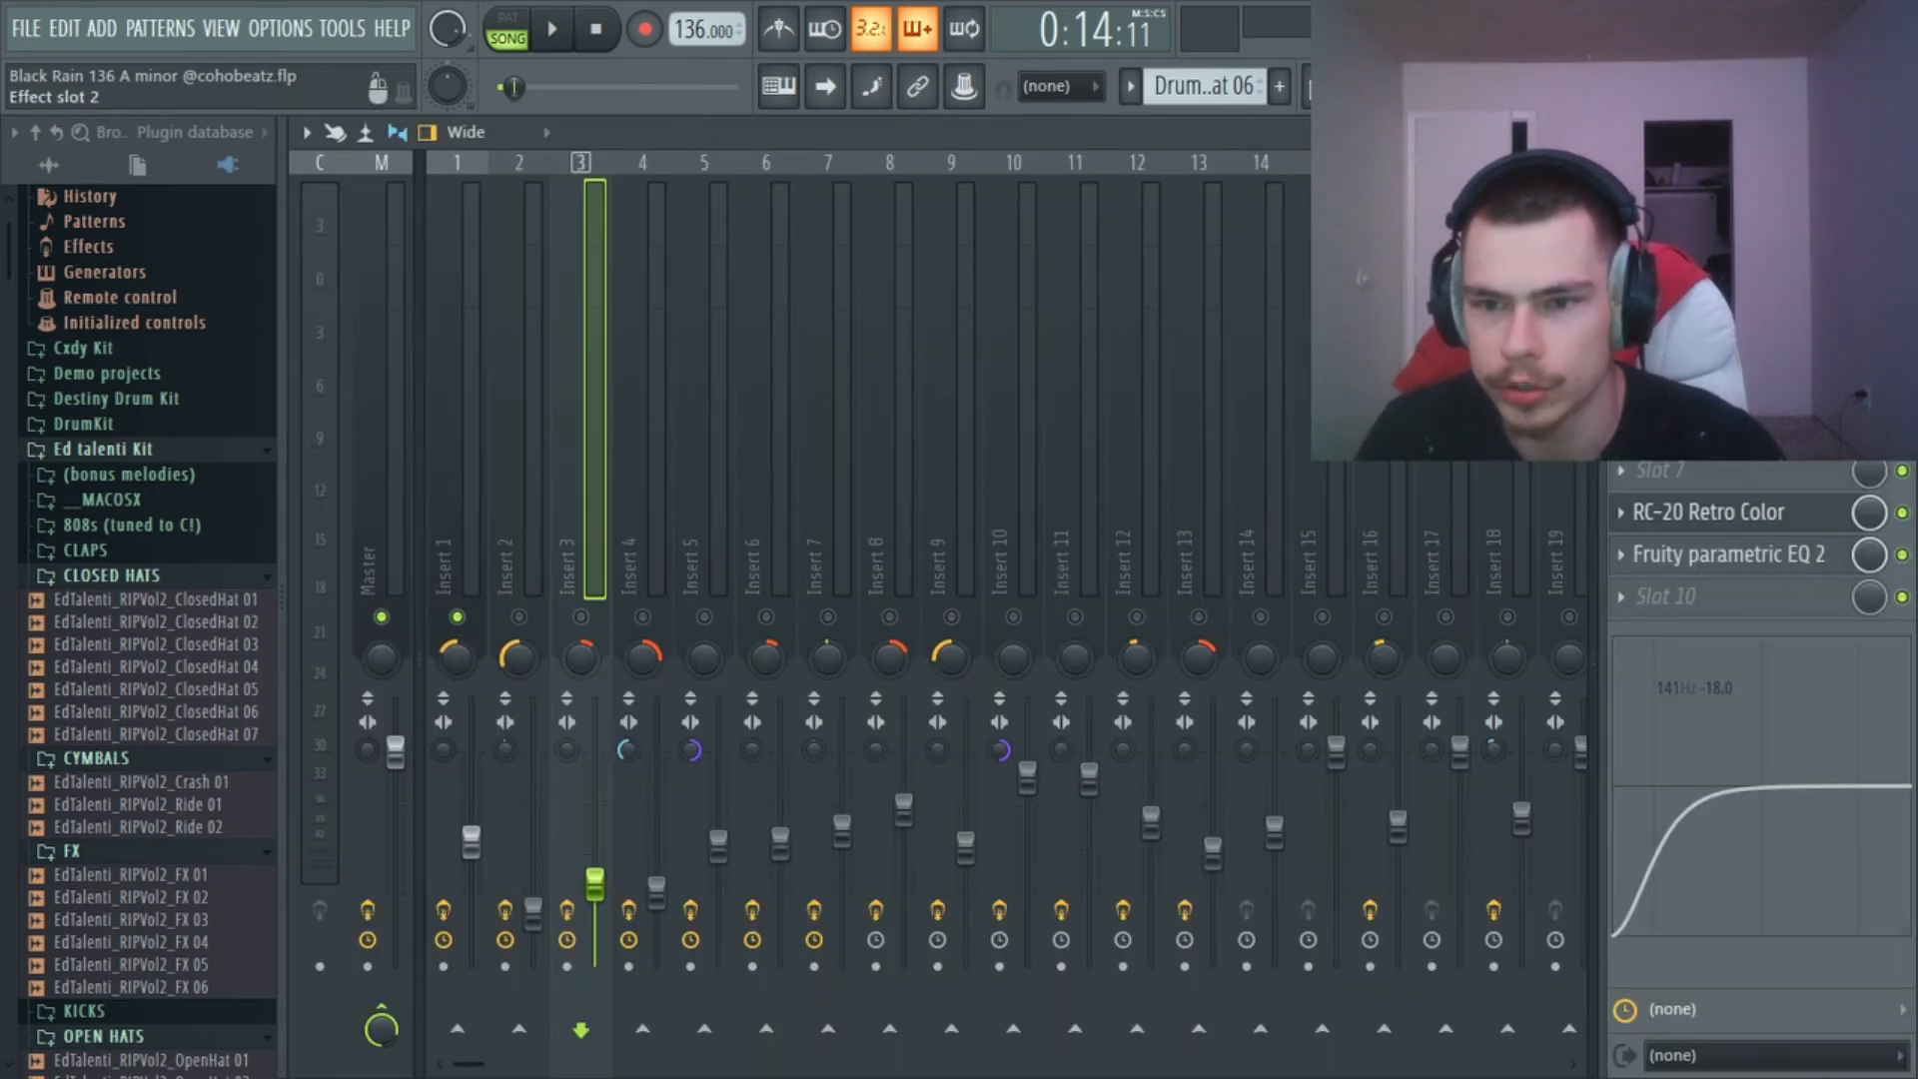
left_click(1727, 302)
key("Escape")
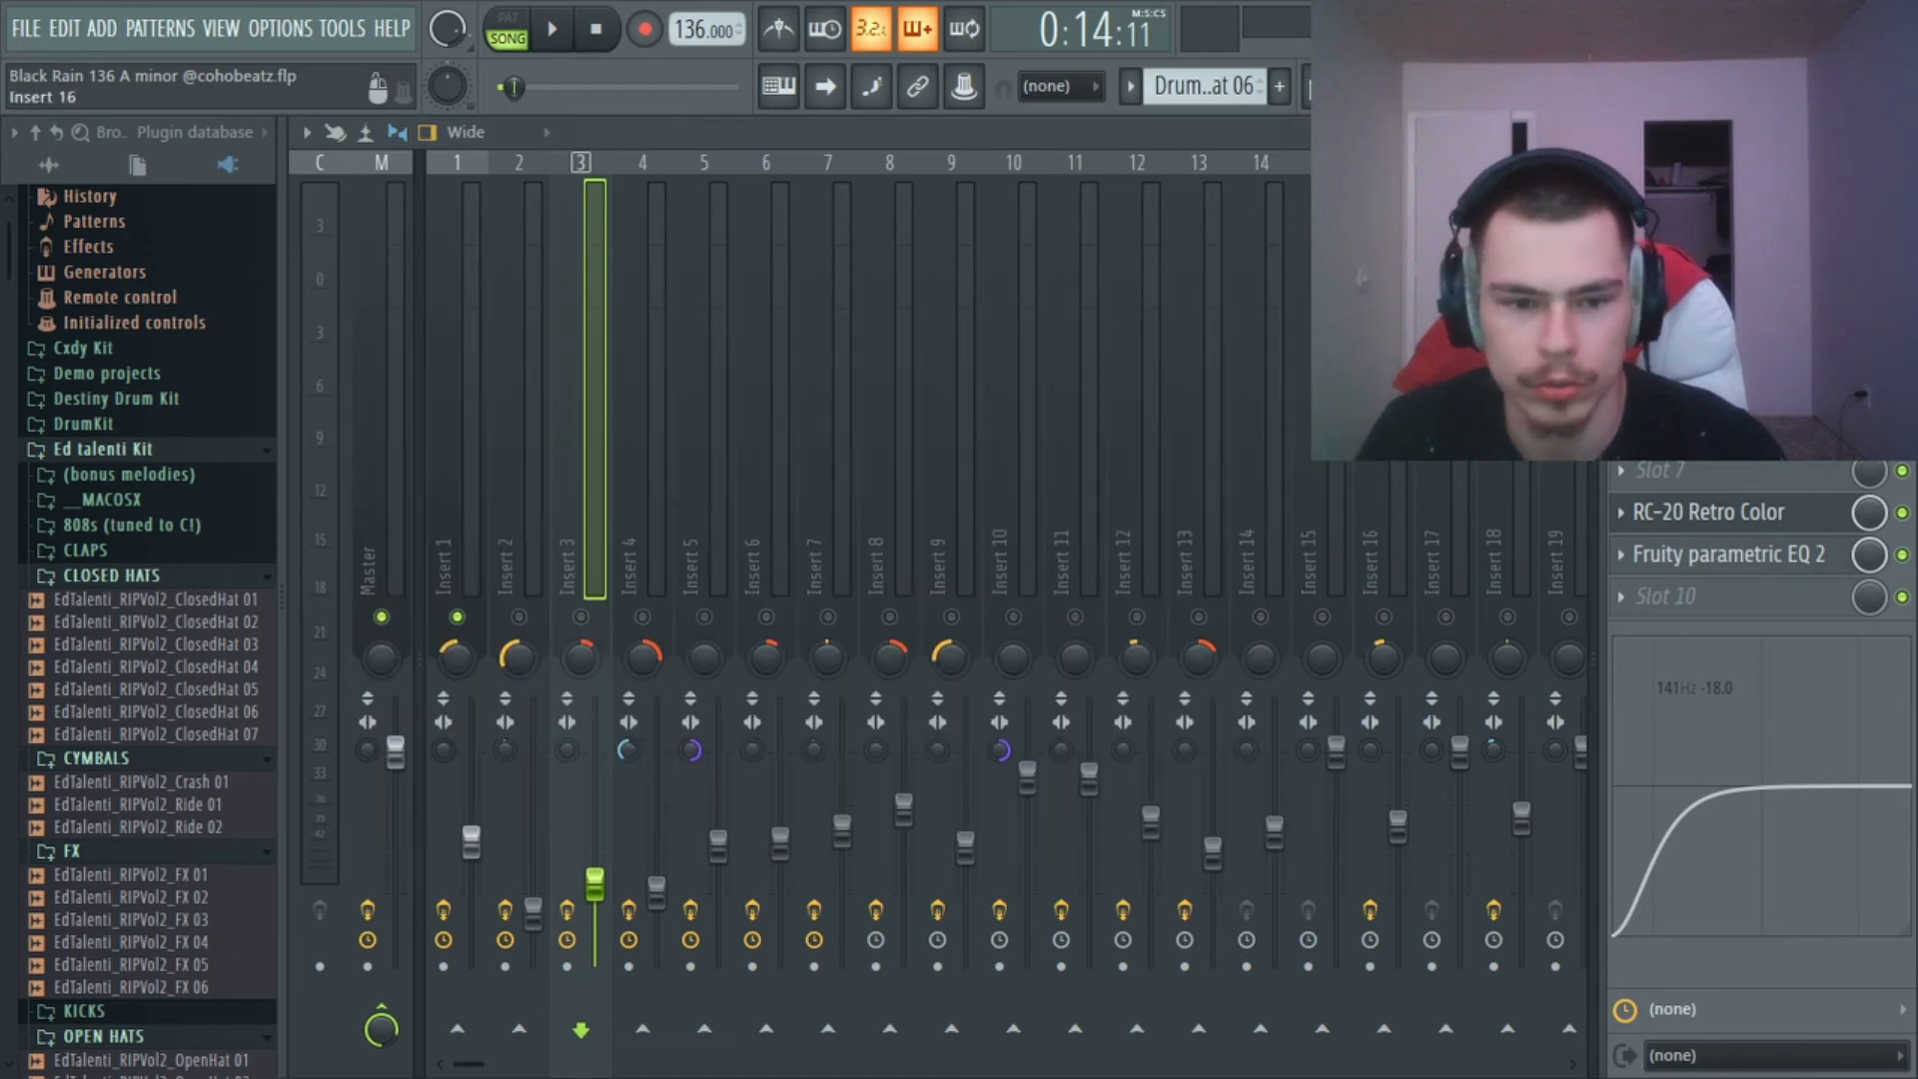
Look through the effect chains of mixer inserts 4, 5, 8 and 10 to 15, ending on the Master track.
left_click(668, 892)
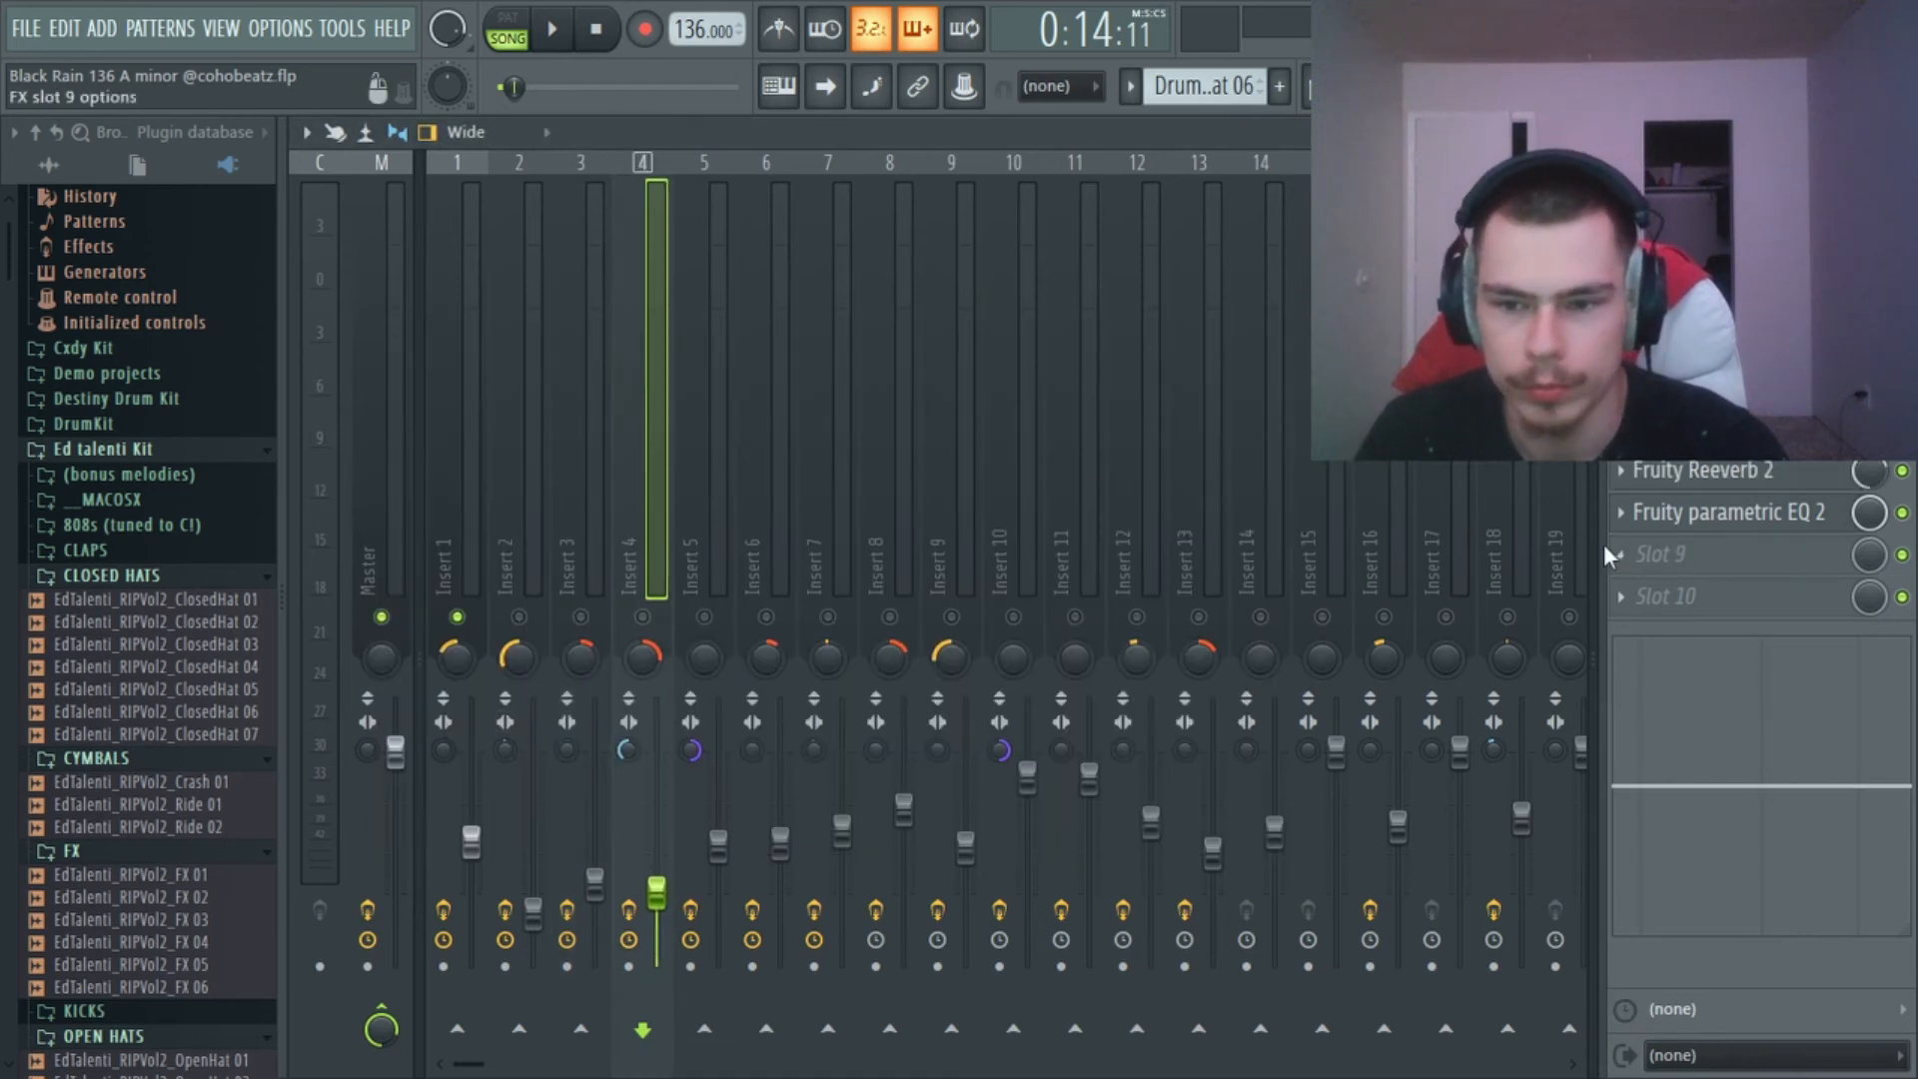
left_click(718, 847)
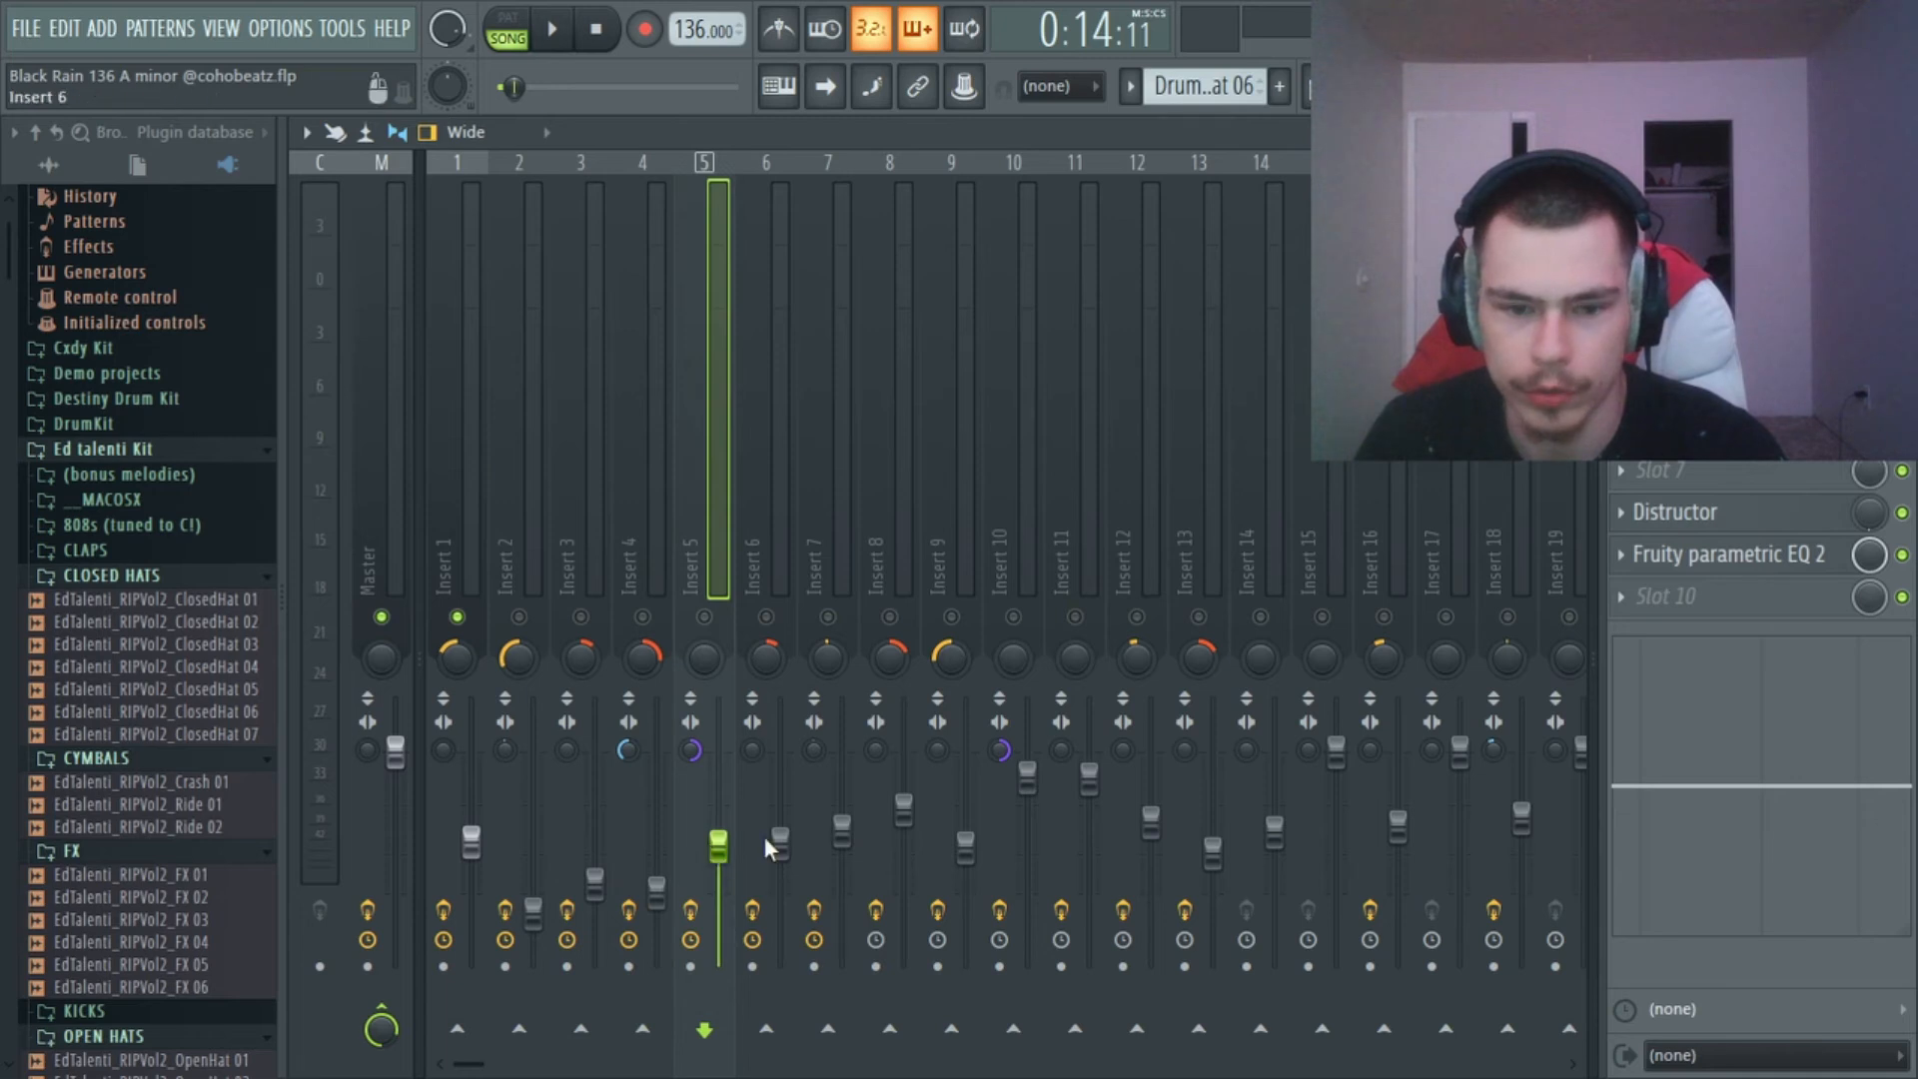
left_click(903, 811)
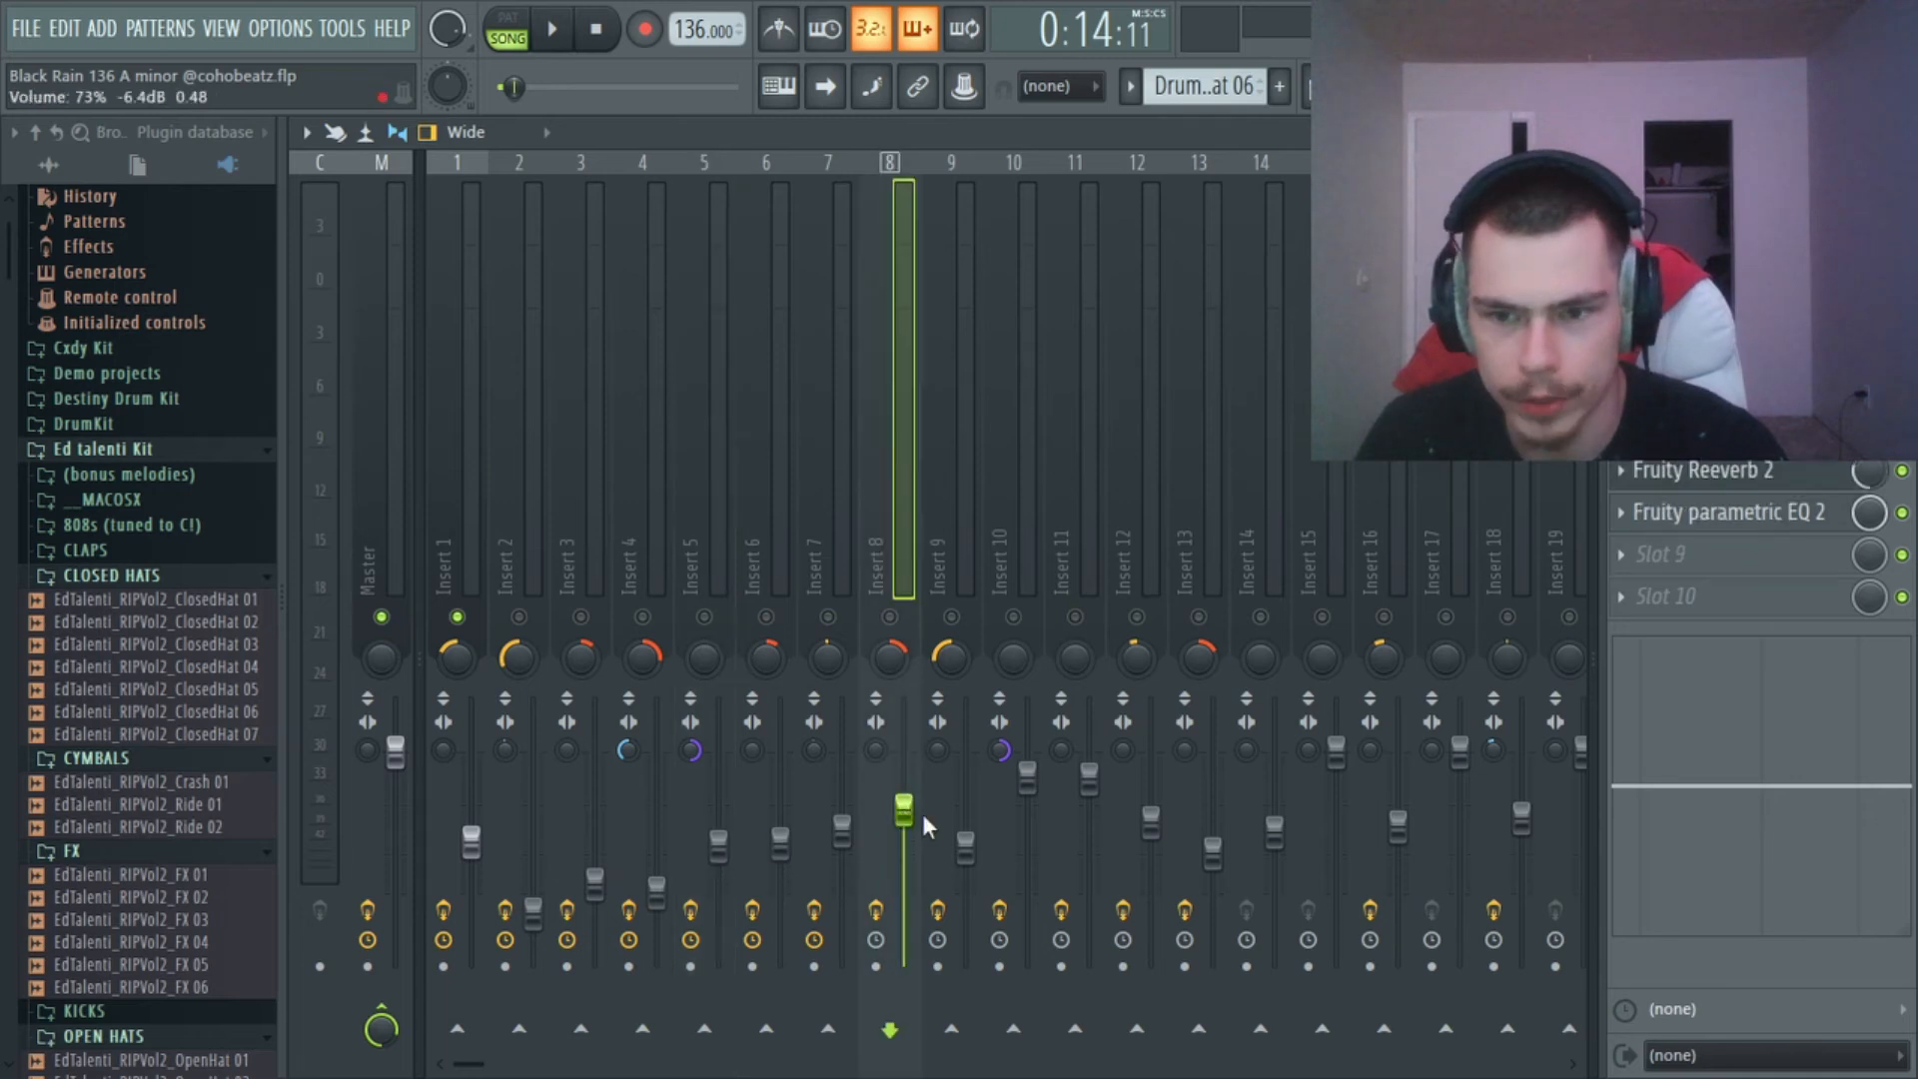
left_click(1030, 777)
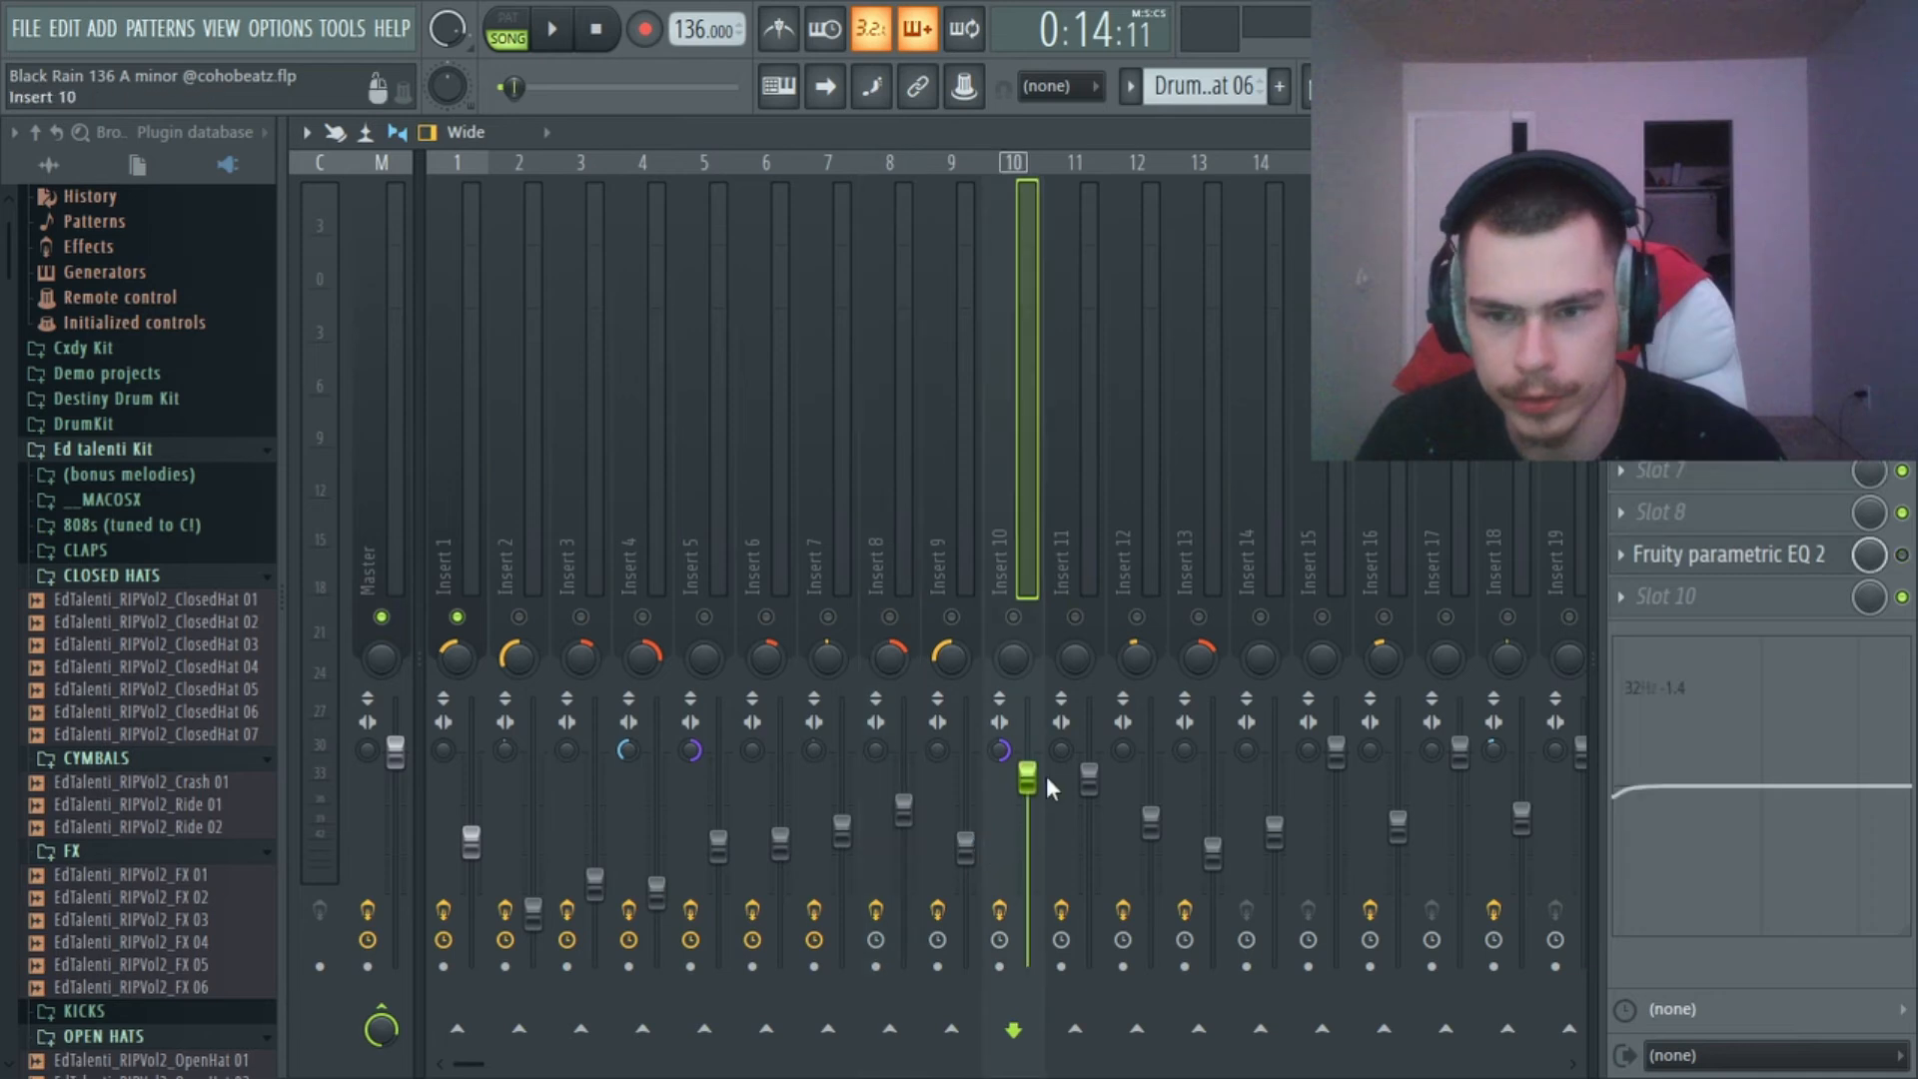
left_click(1091, 780)
left_click(1159, 837)
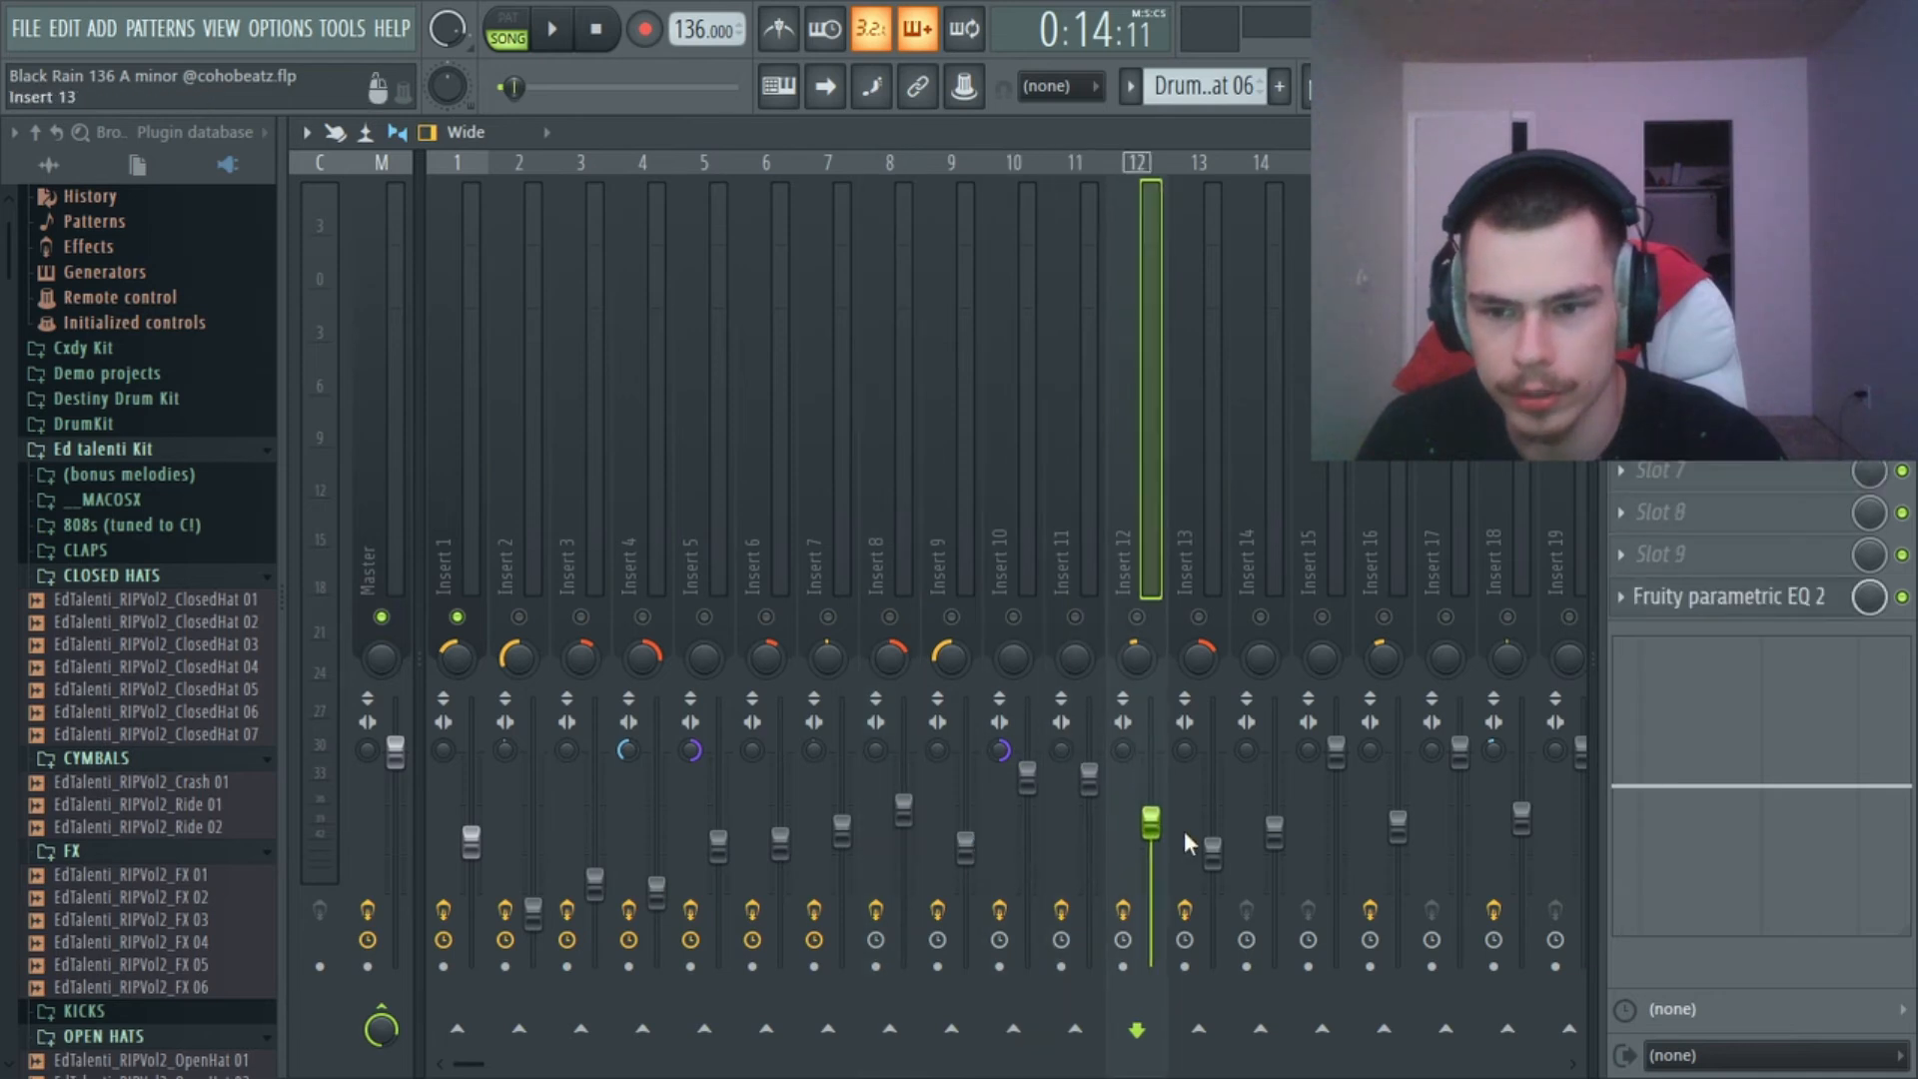
left_click(1184, 830)
left_click(1281, 831)
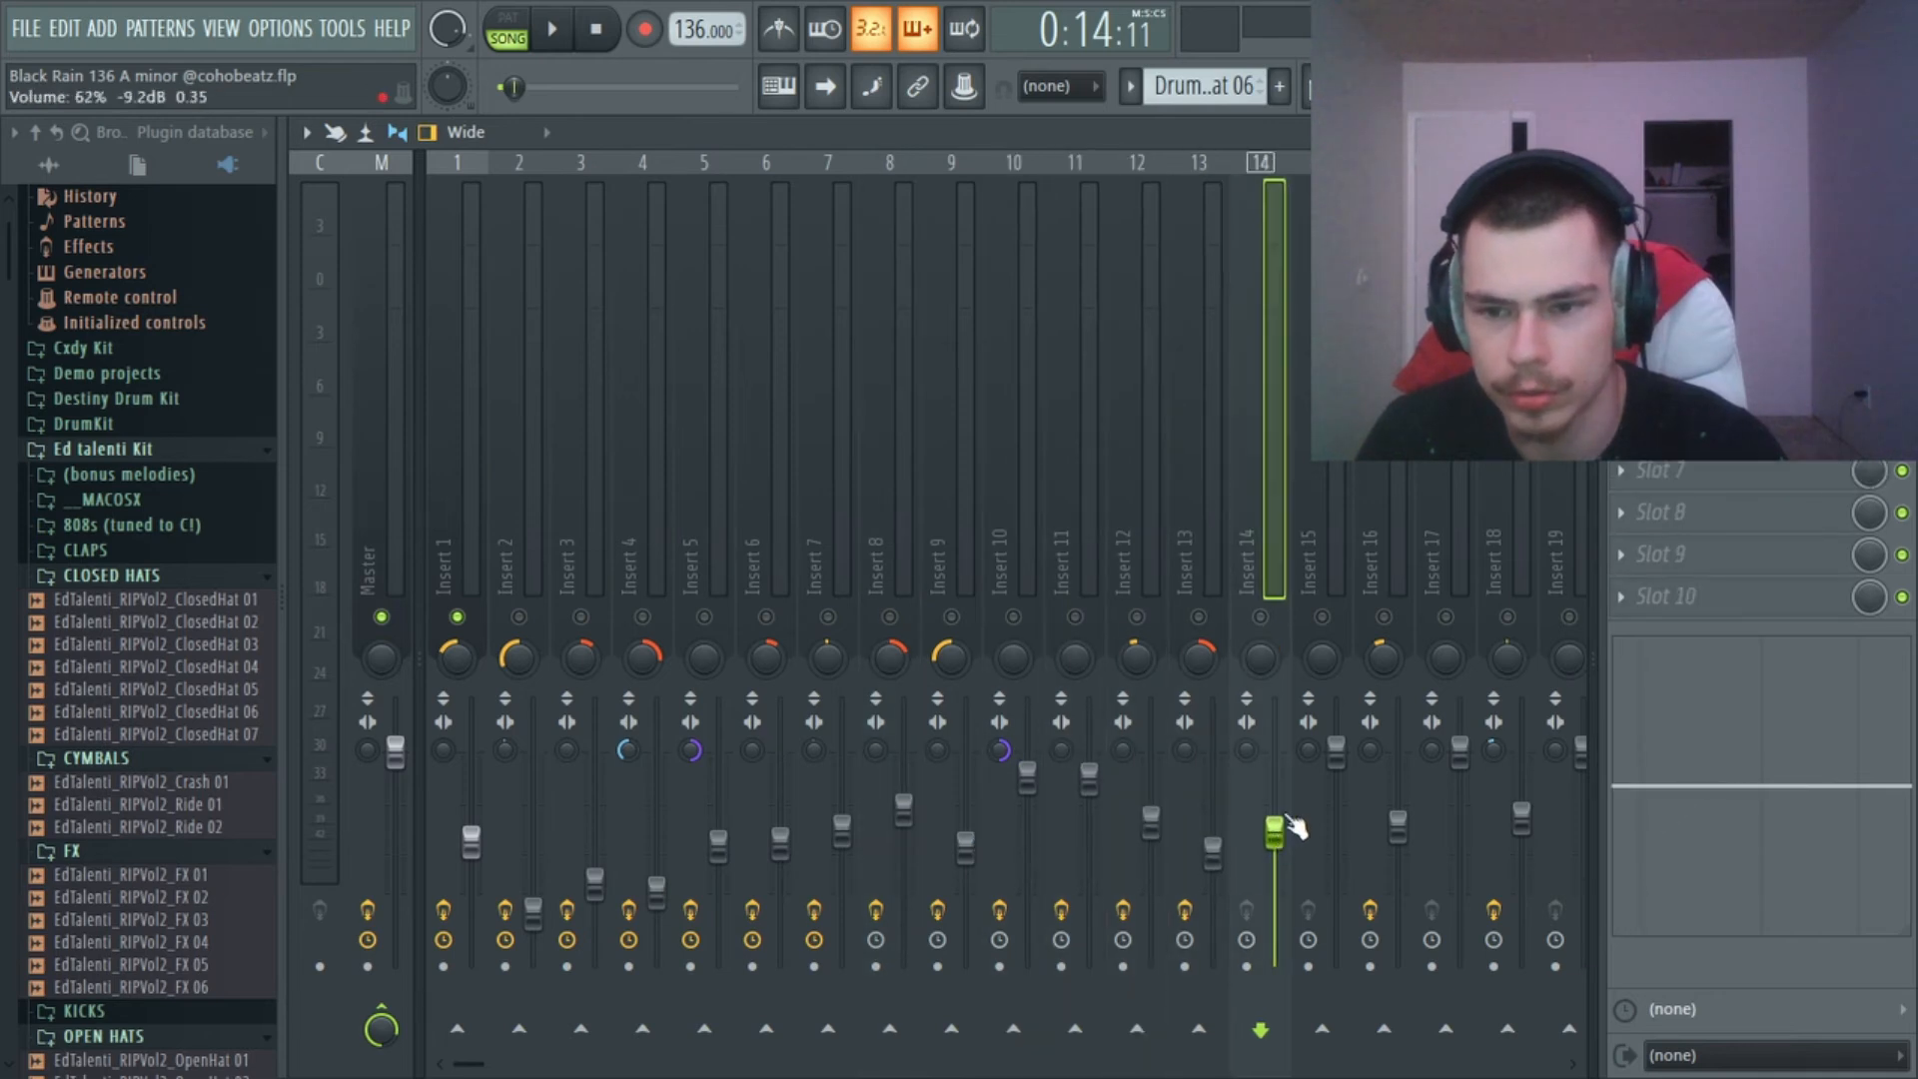
left_click(1344, 767)
left_click(397, 759)
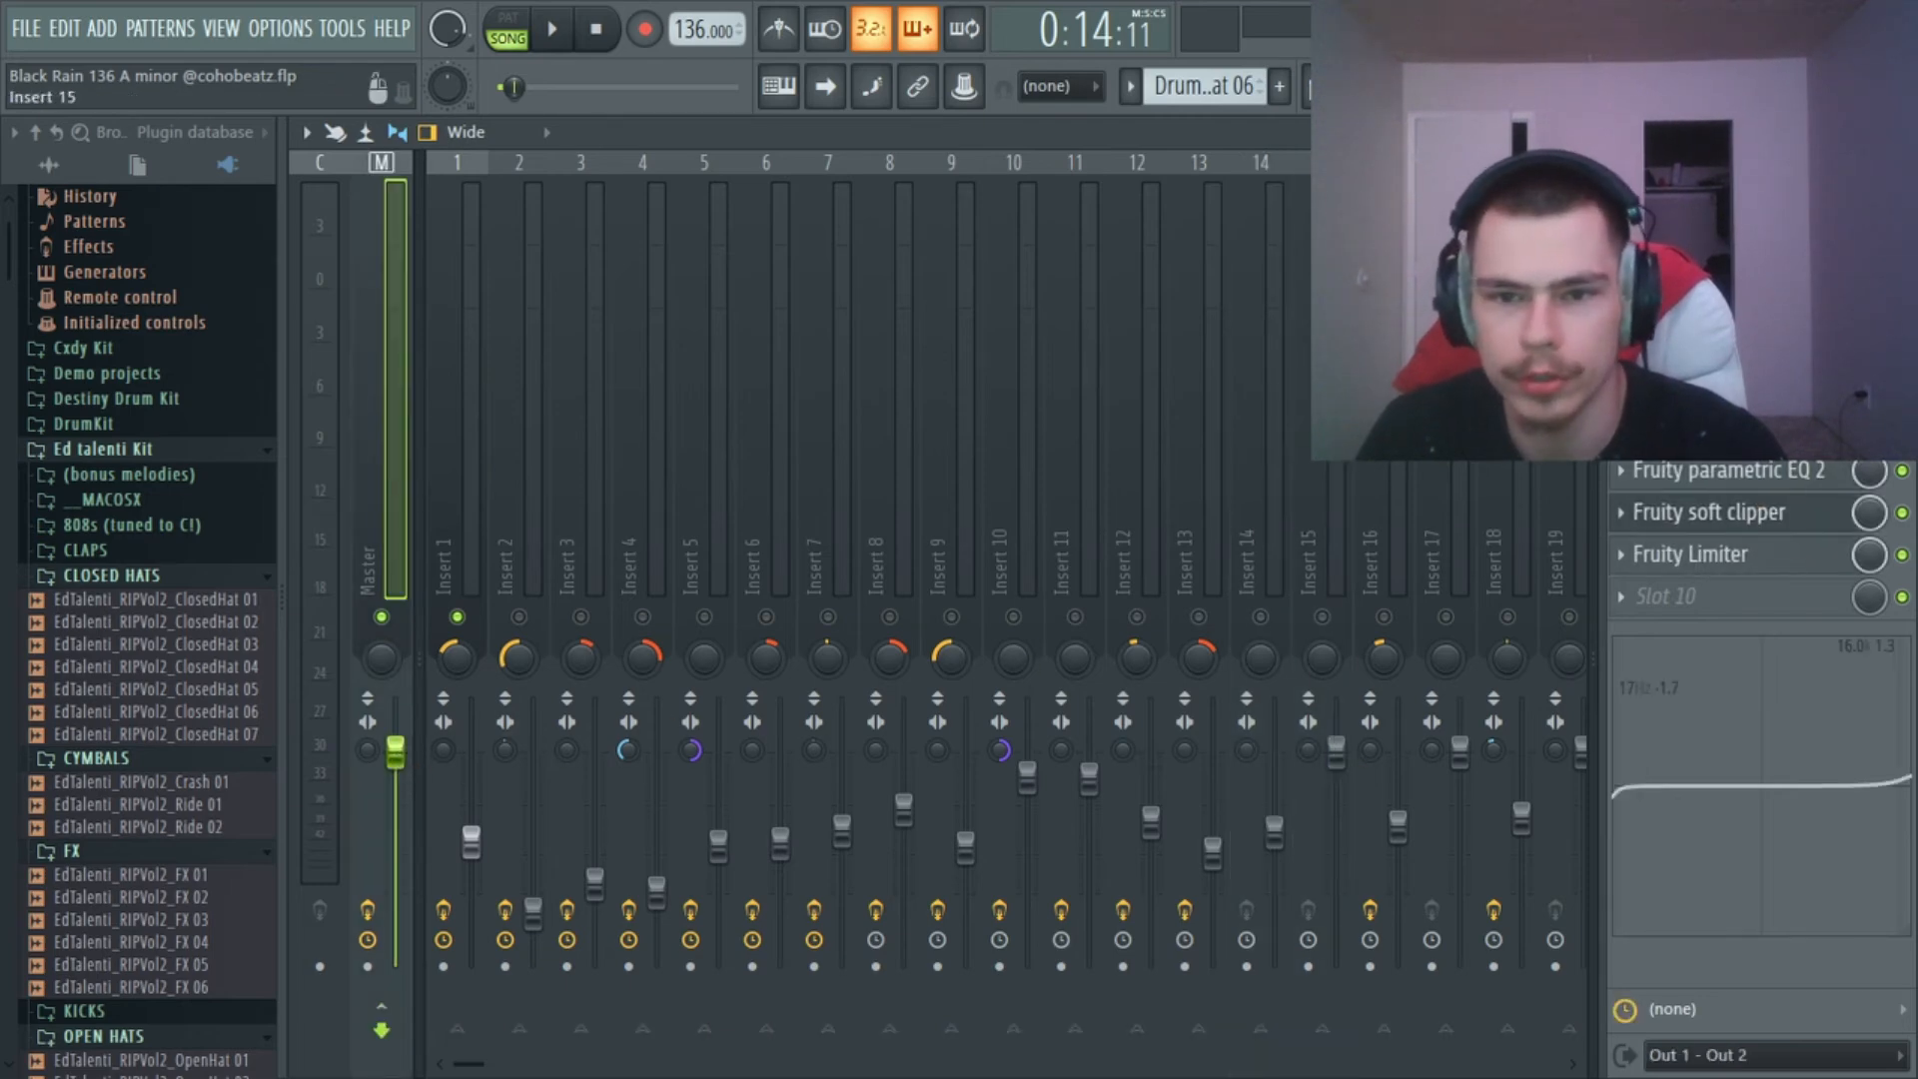
Return to the playlist arrangement and unmute all of its tracks.
left_click(1307, 86)
scroll(1300, 187, "down", 5)
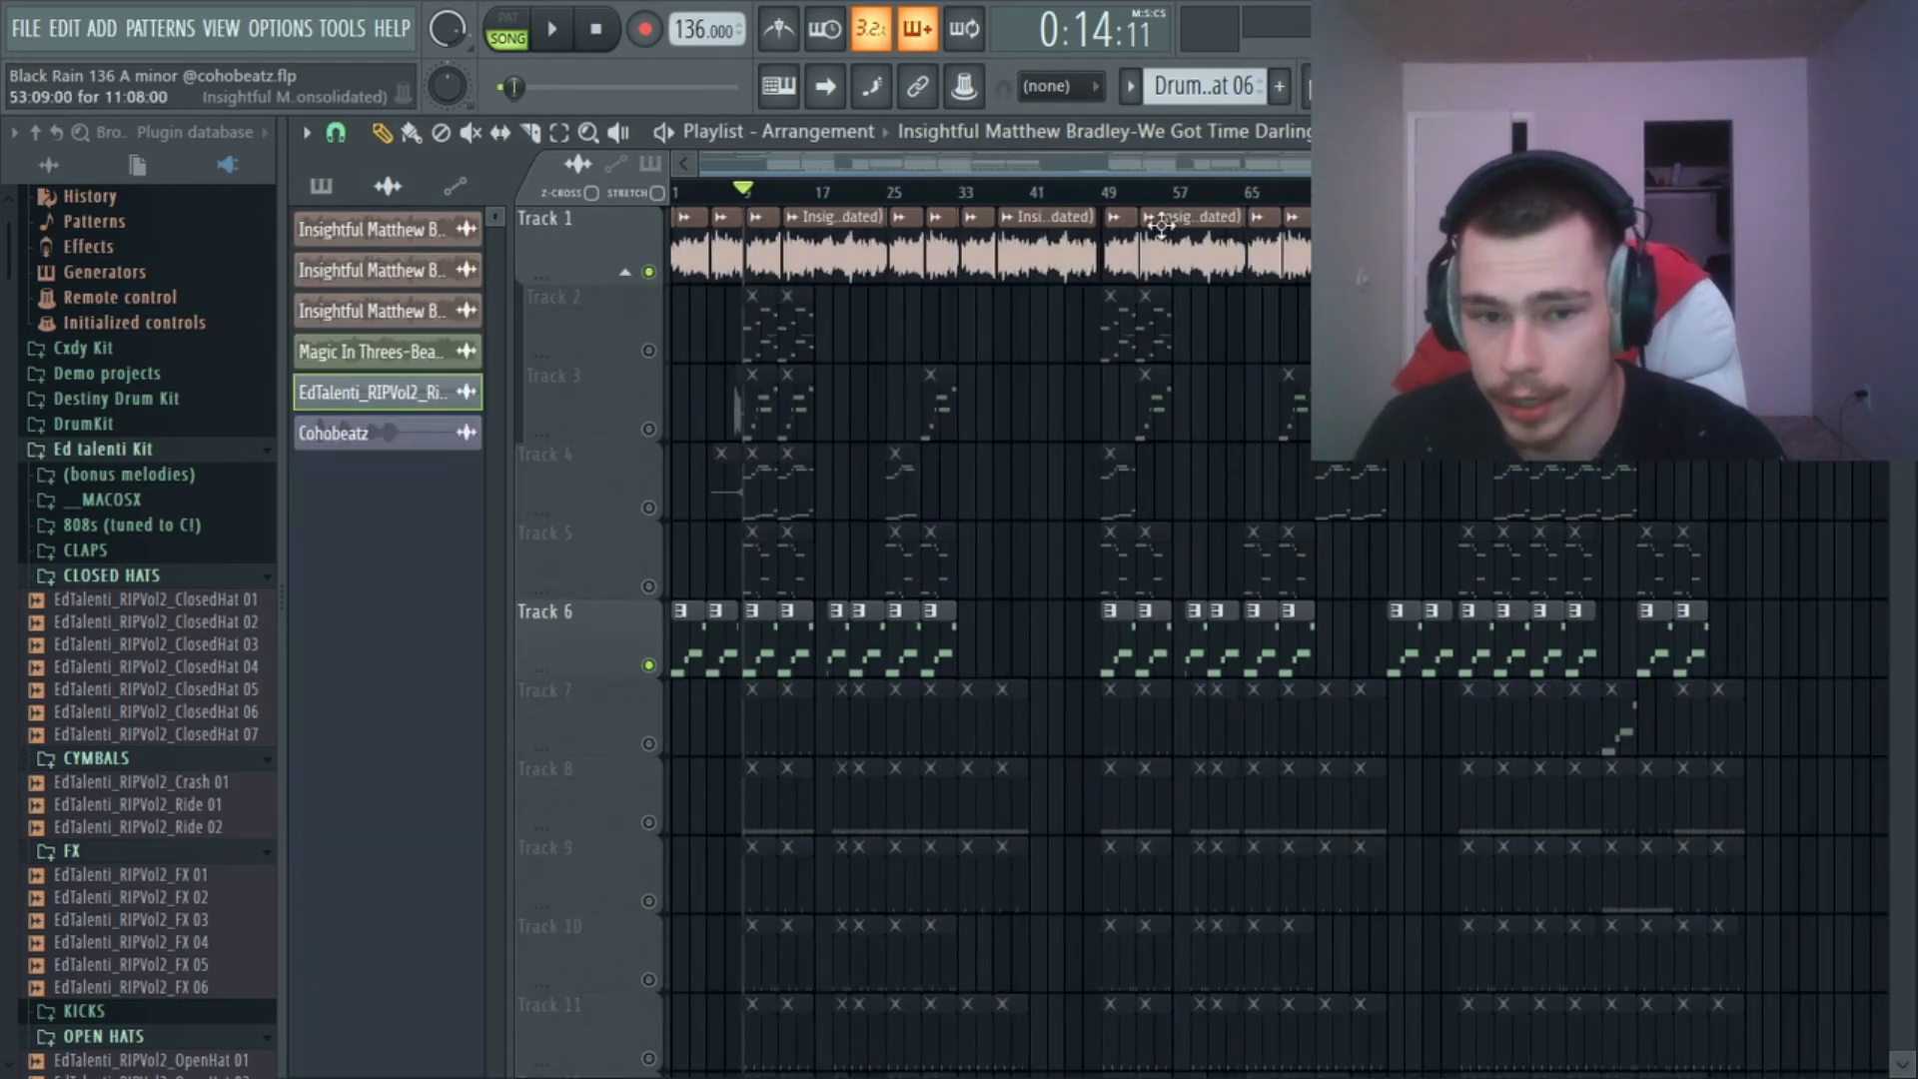
right_click(650, 271)
right_click(650, 271)
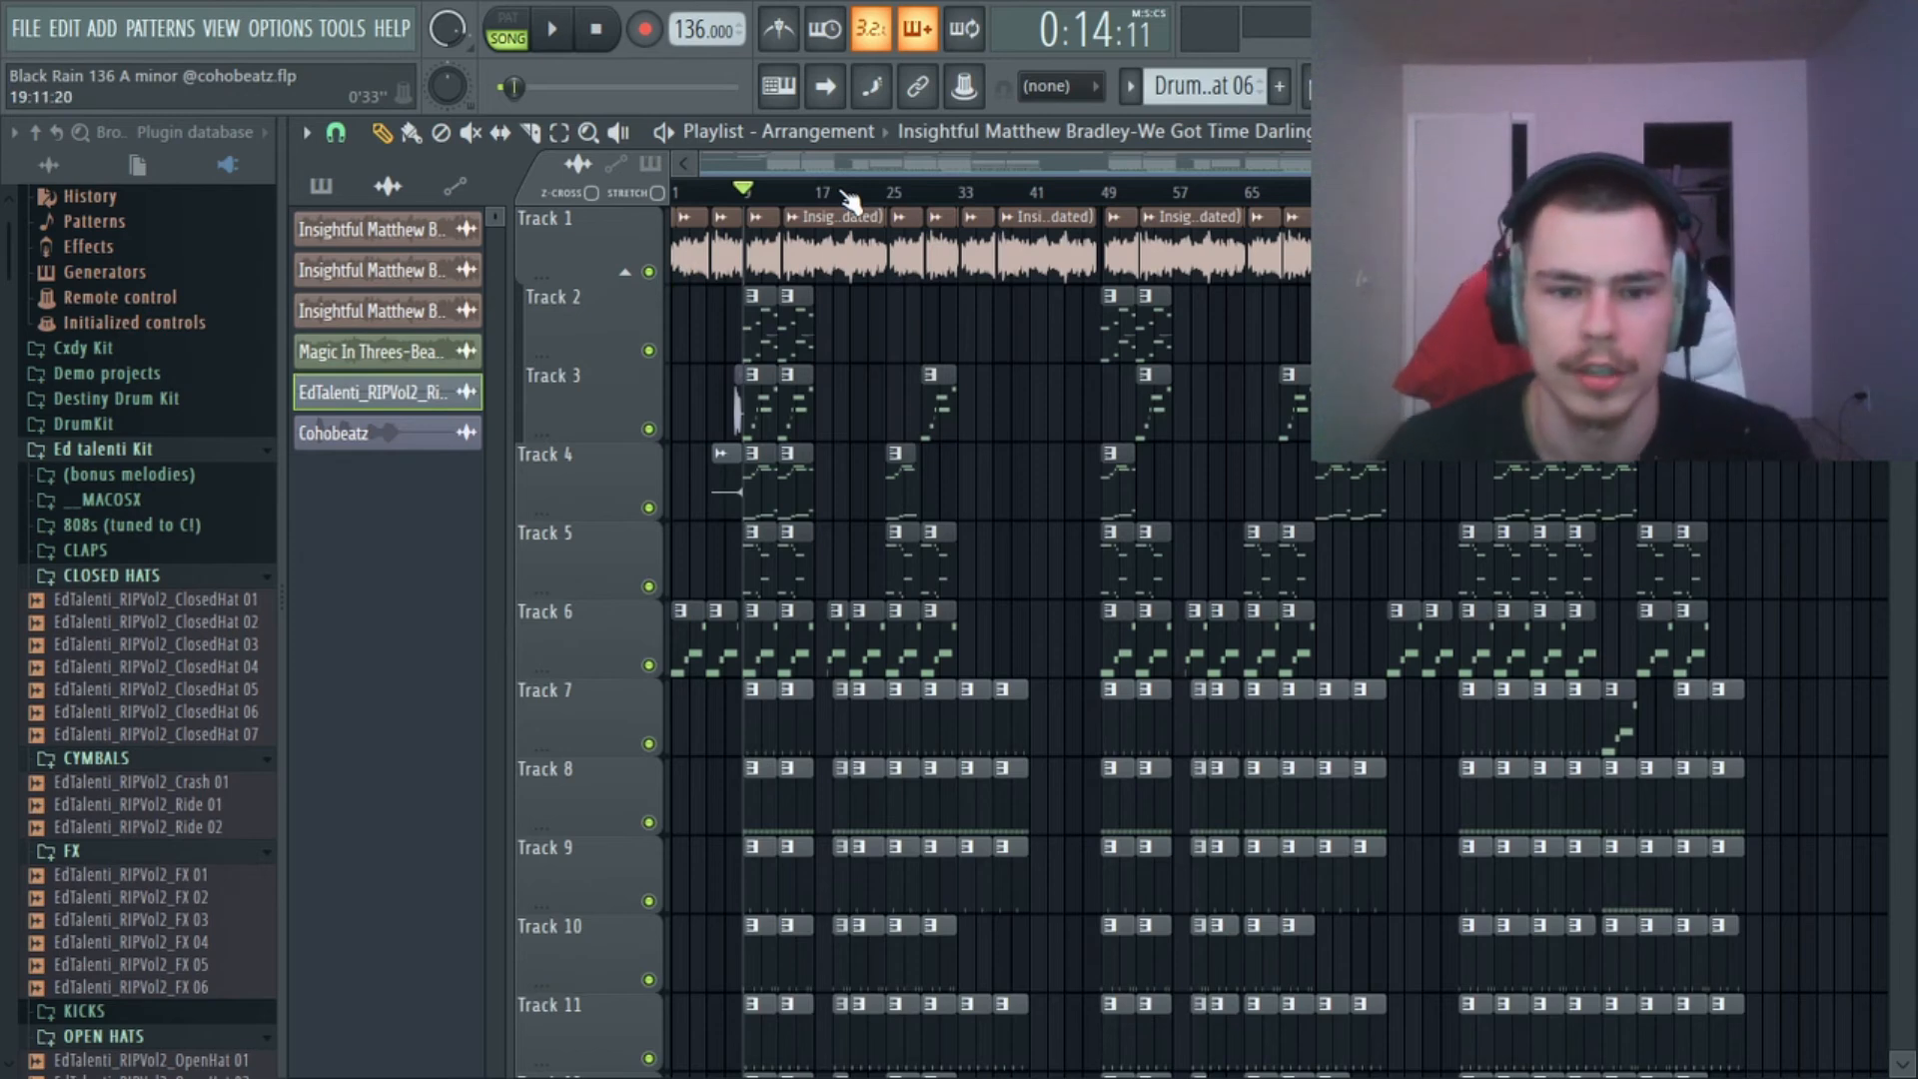
scroll(855, 369, "down", 3)
scroll(851, 357, "up", 3)
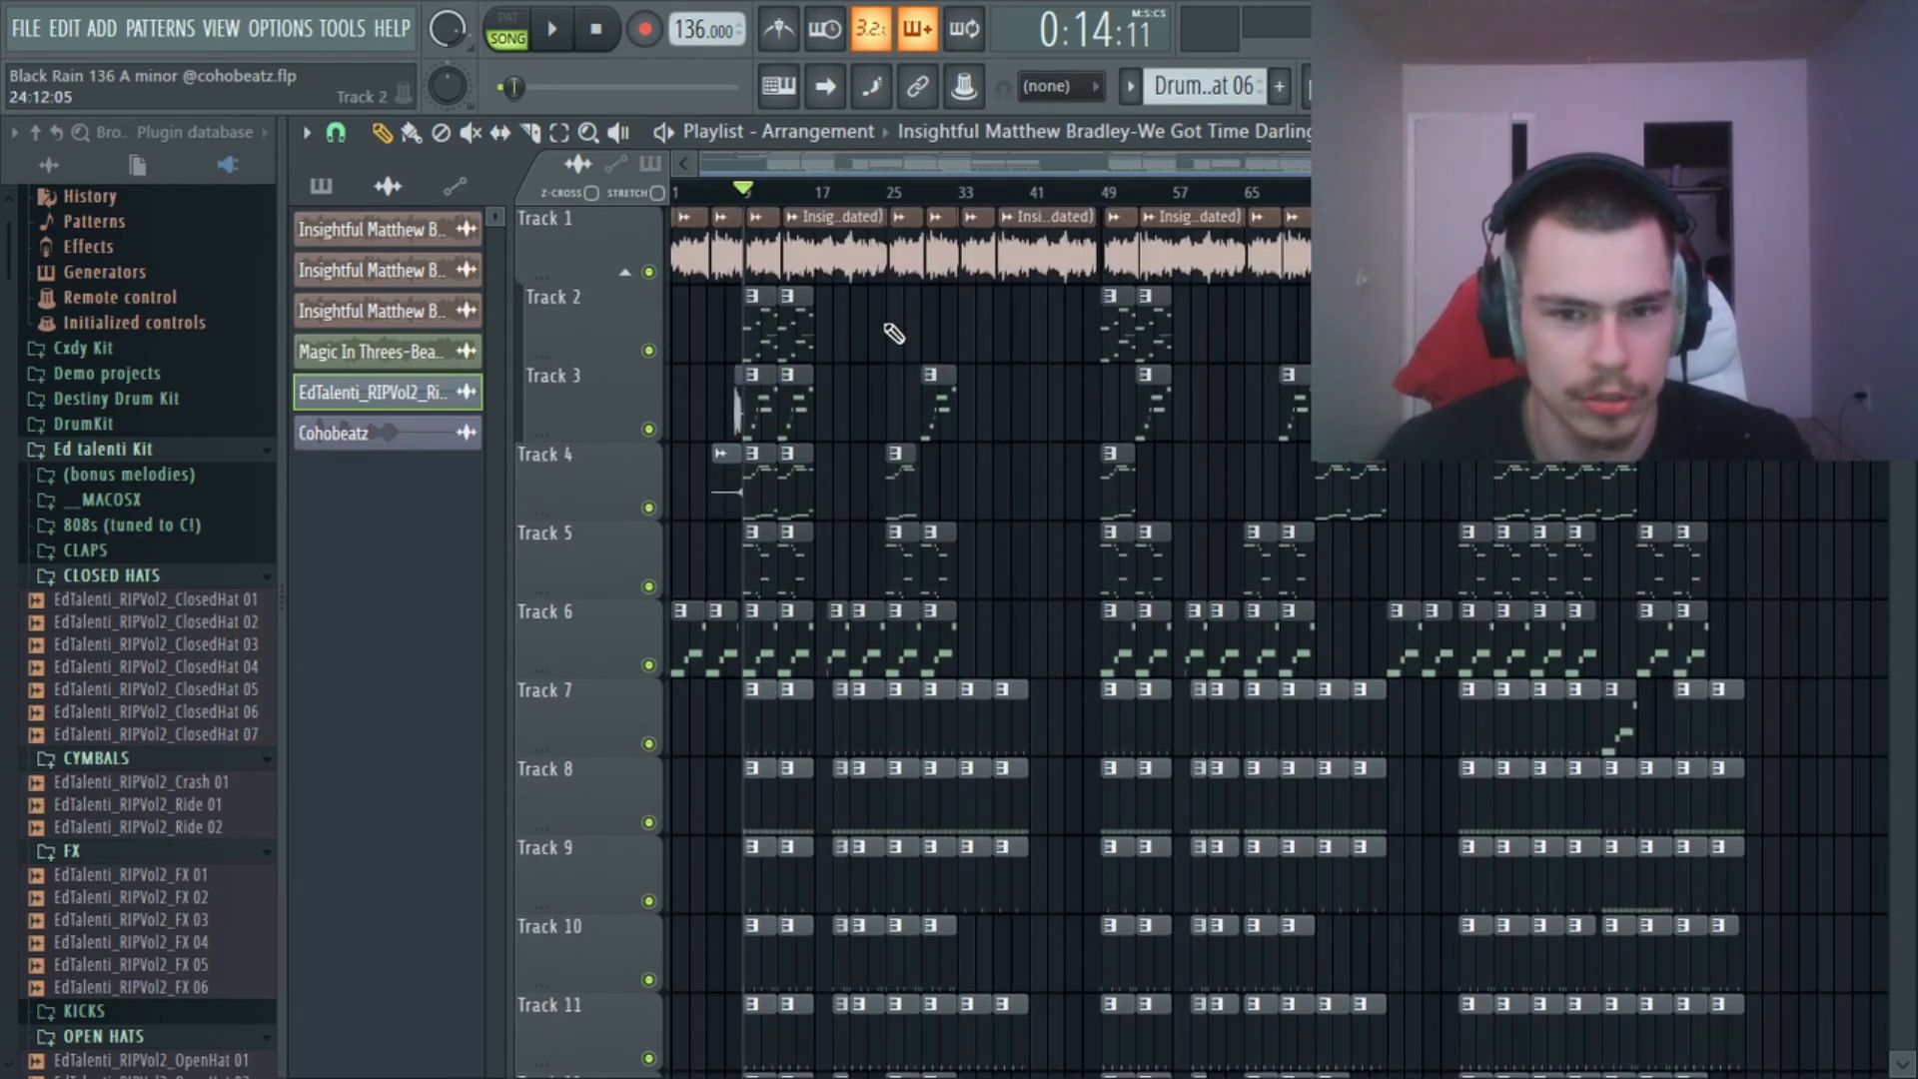
scroll(742, 207, "up", 3)
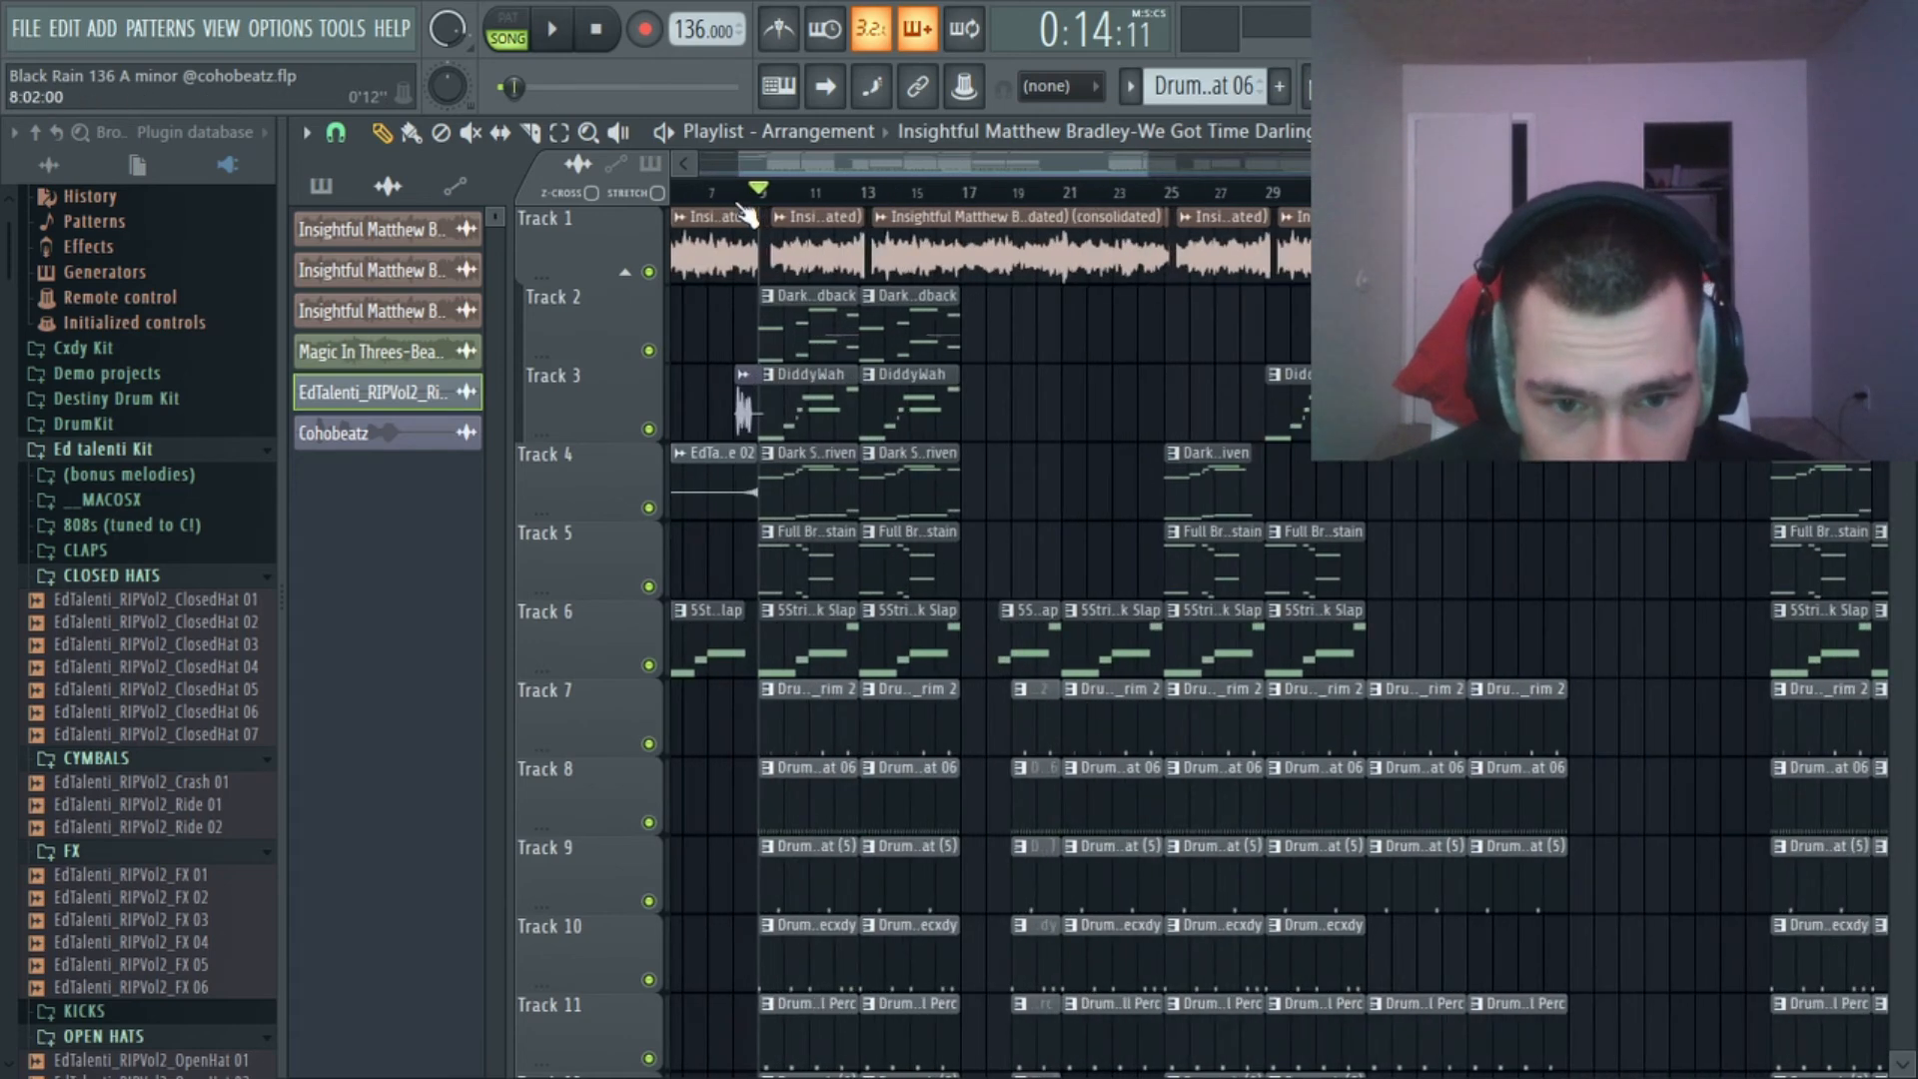
scroll(741, 206, "down", 3)
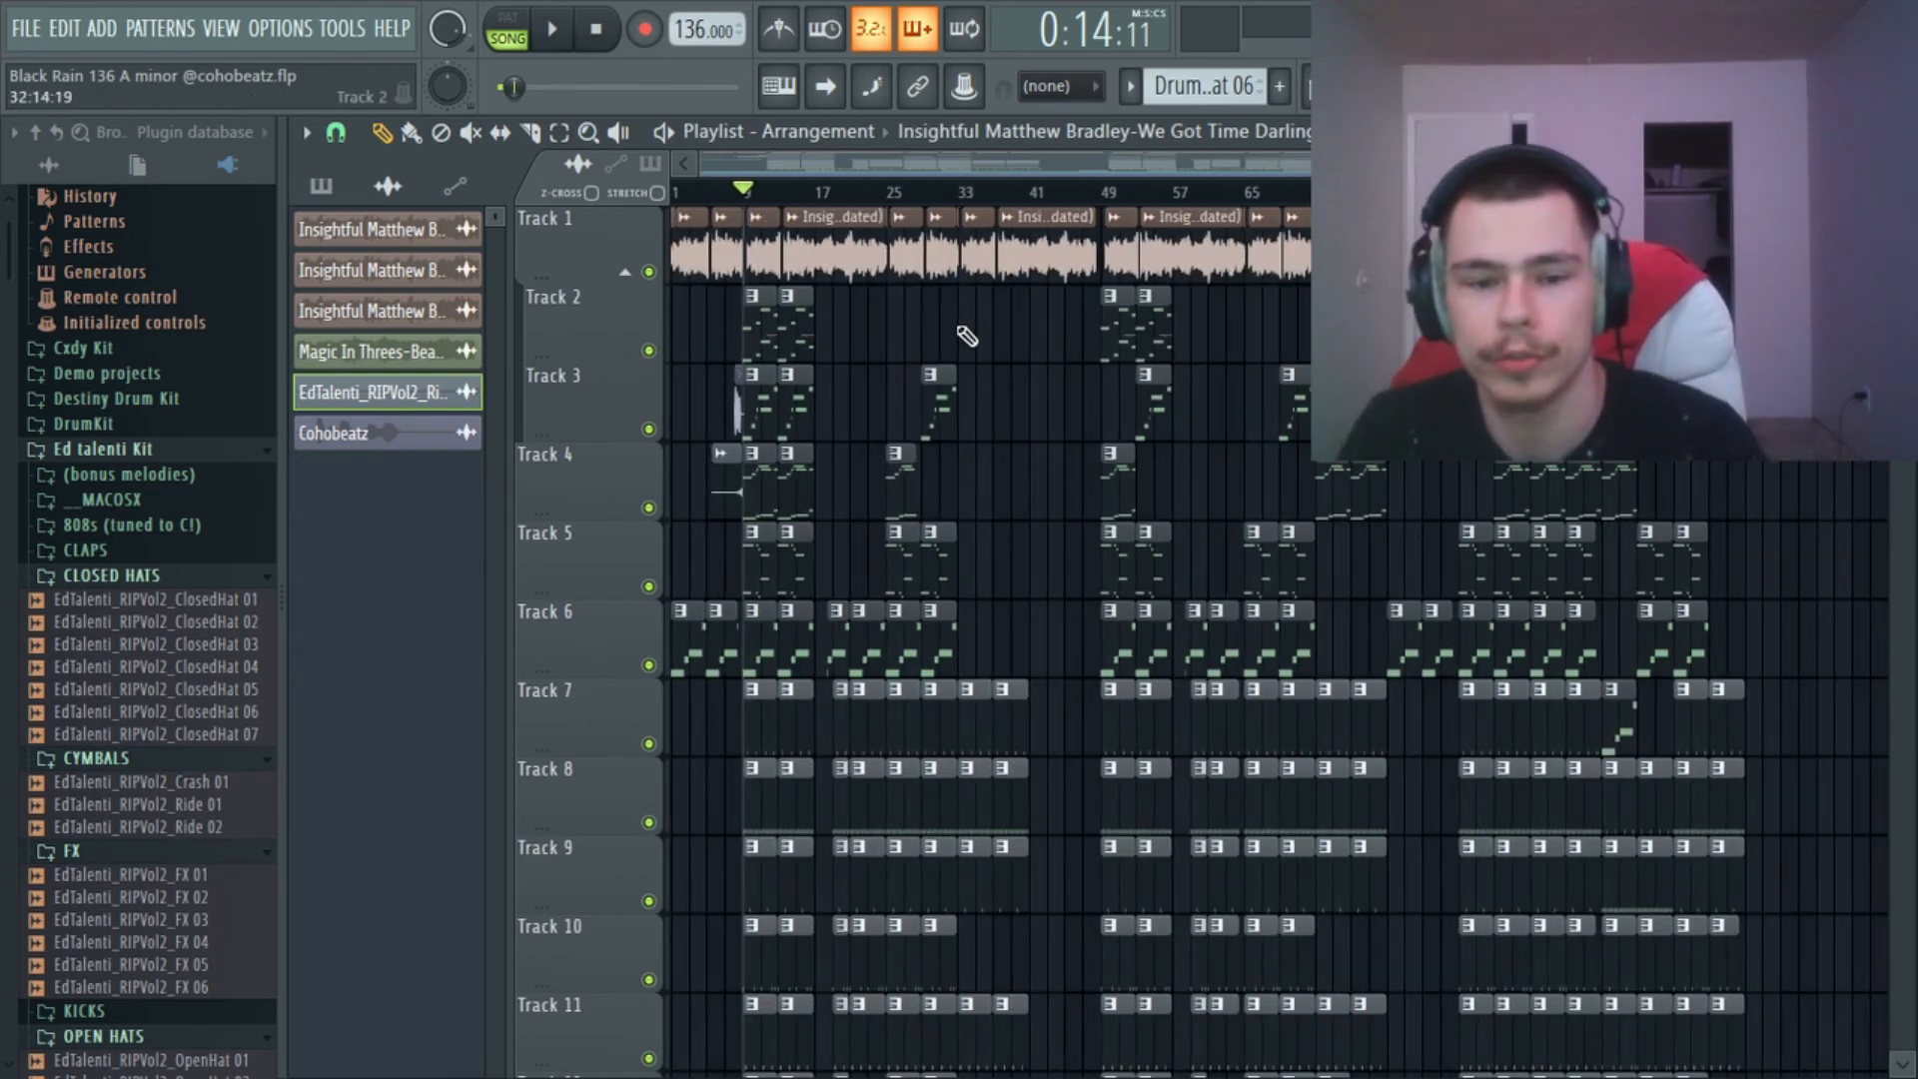
Minimize the beat project and switch to the OBS Studio window.
left_click(1850, 12)
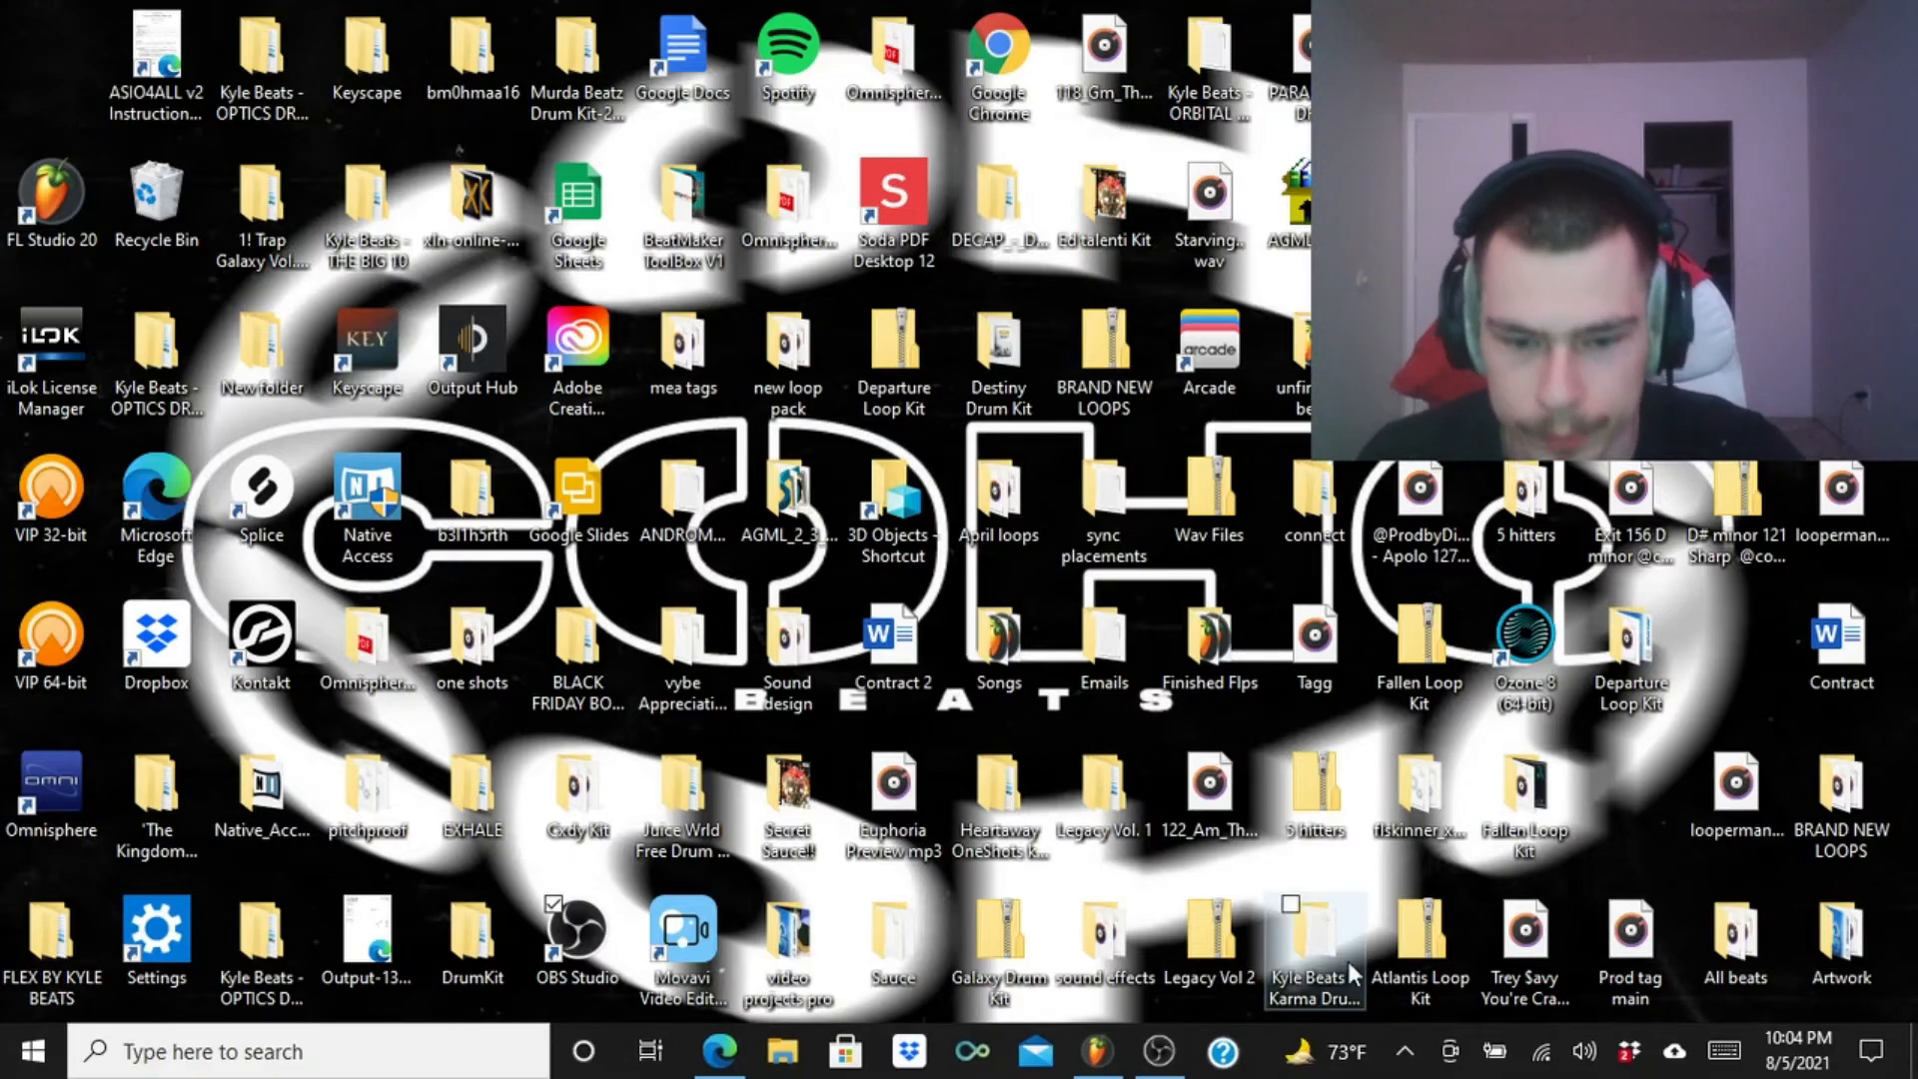
left_click(1164, 1059)
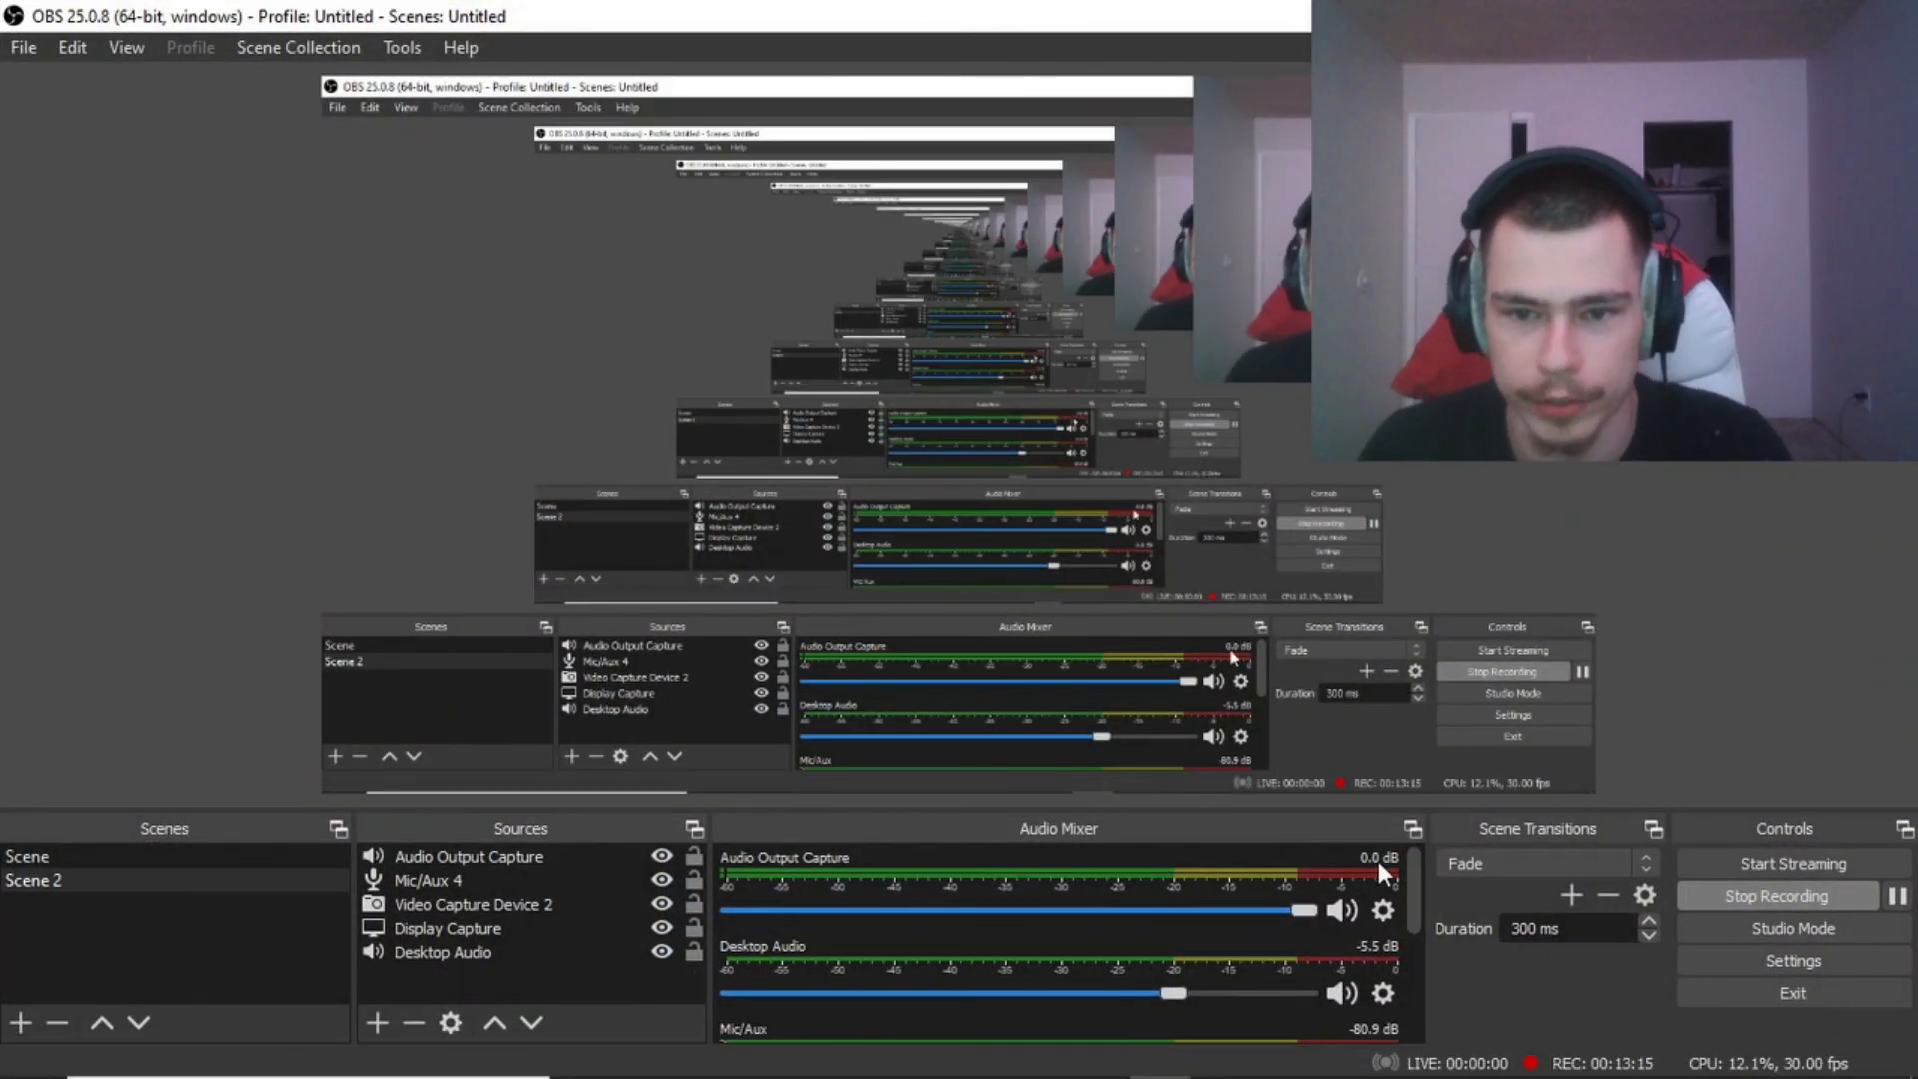